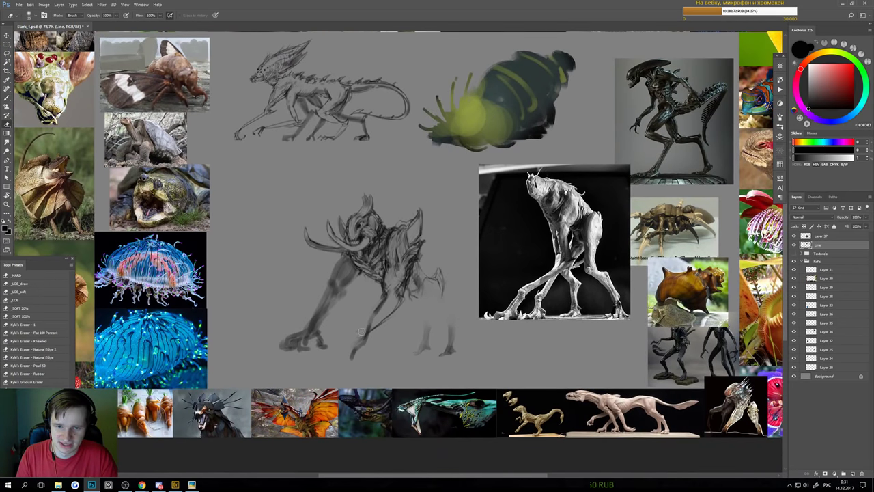
- Thin and clean up the lower part of the creature's near front leg, alternating between the Eraser and Brush
left_click_drag(362, 332, 352, 345)
key("b")
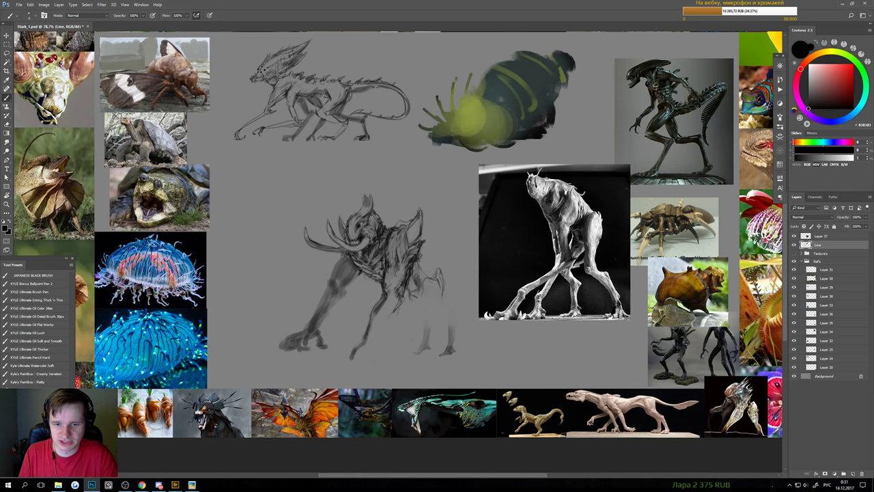
scroll(390, 332, "down", 2)
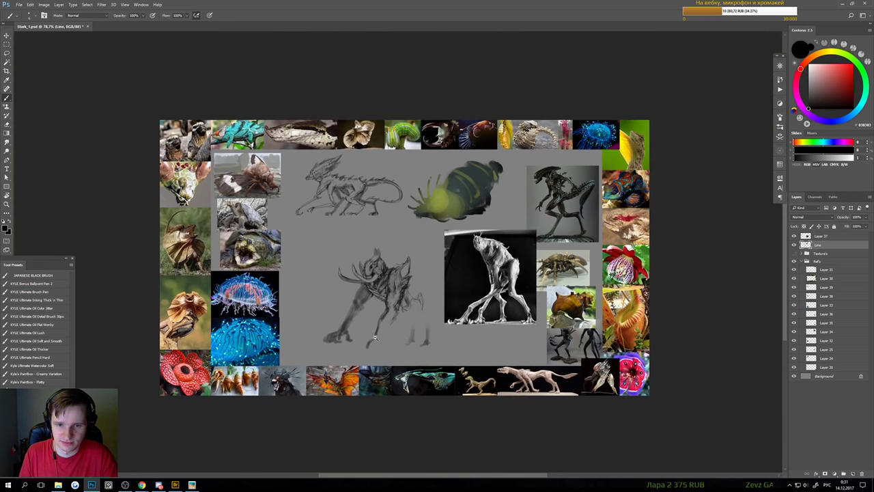
scroll(375, 337, "up", 2)
key("e")
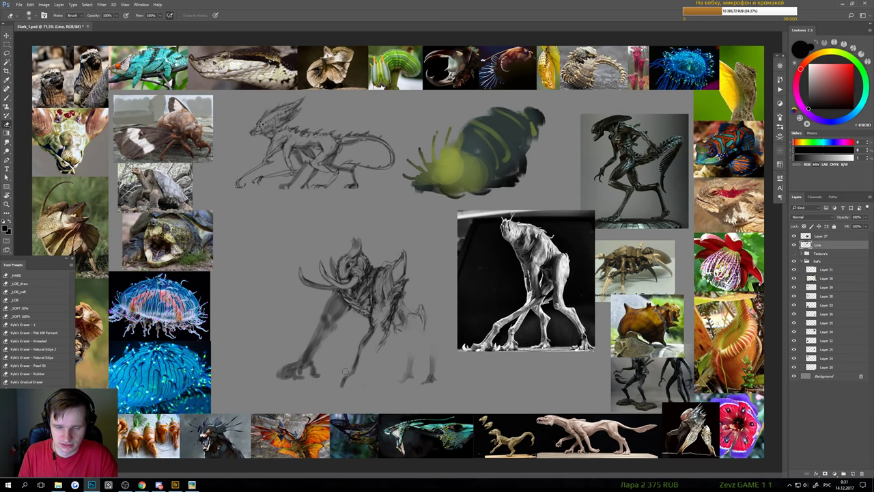
key("b")
scroll(349, 374, "down", 2)
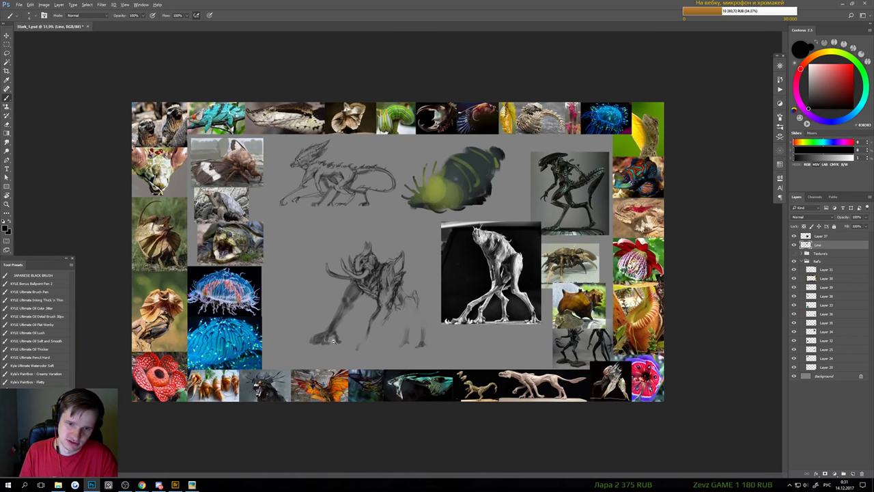
scroll(344, 378, "up", 3)
key("e")
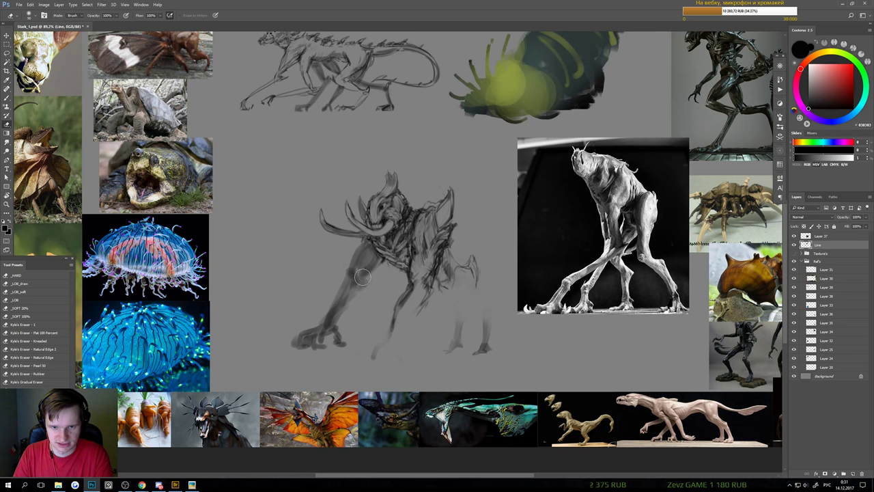
left_click_drag(352, 261, 356, 274)
left_click_drag(353, 275, 321, 337)
key("ctrl+alt+z")
key("ctrl+alt+z")
key("ctrl+alt+z")
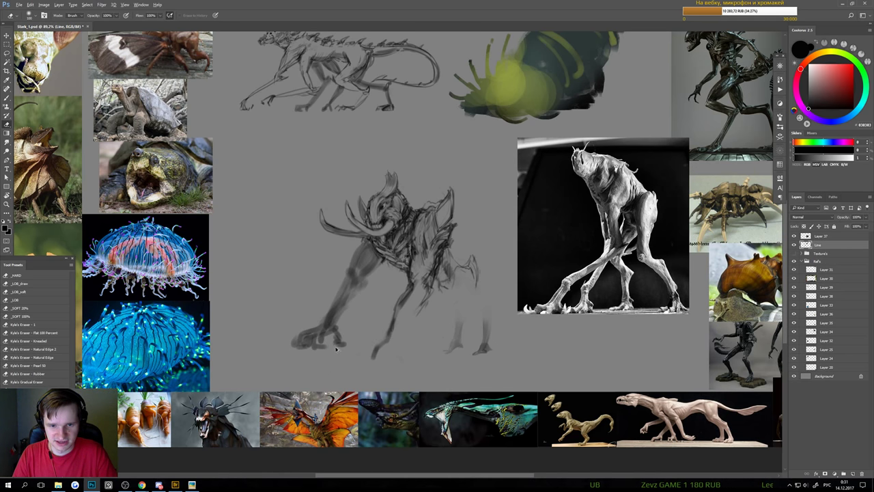
- Enlarge the Eraser and softly fade the far front leg and its foot into the background
key("]")
key("]")
key("]")
key("]")
key("]")
key("]")
key("]")
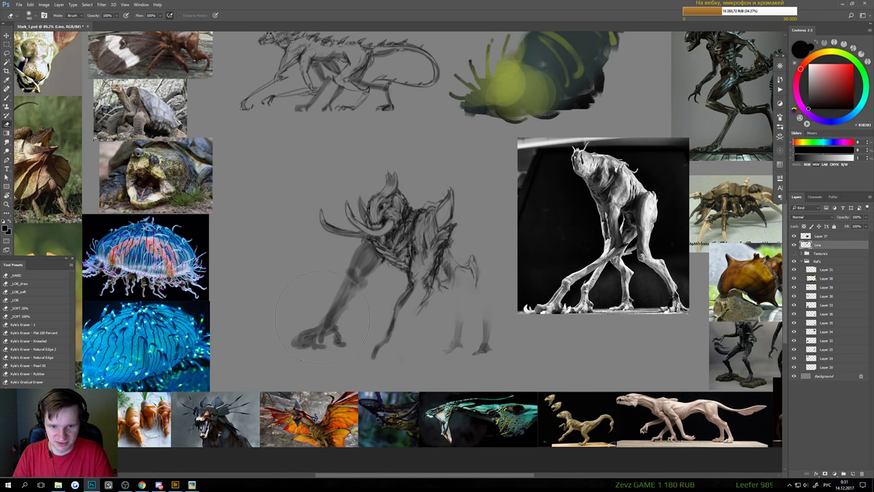
left_click_drag(322, 315, 364, 344)
key("b")
scroll(400, 334, "up", 2)
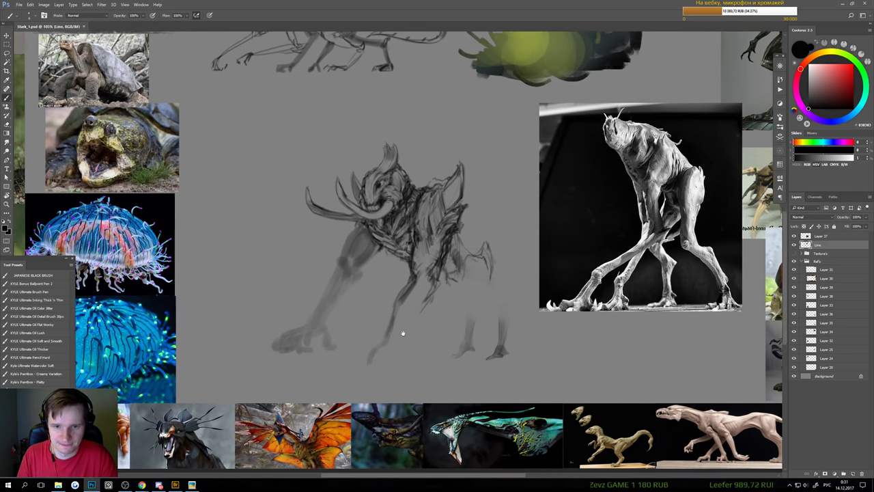
scroll(403, 350, "down", 3)
scroll(374, 333, "up", 2)
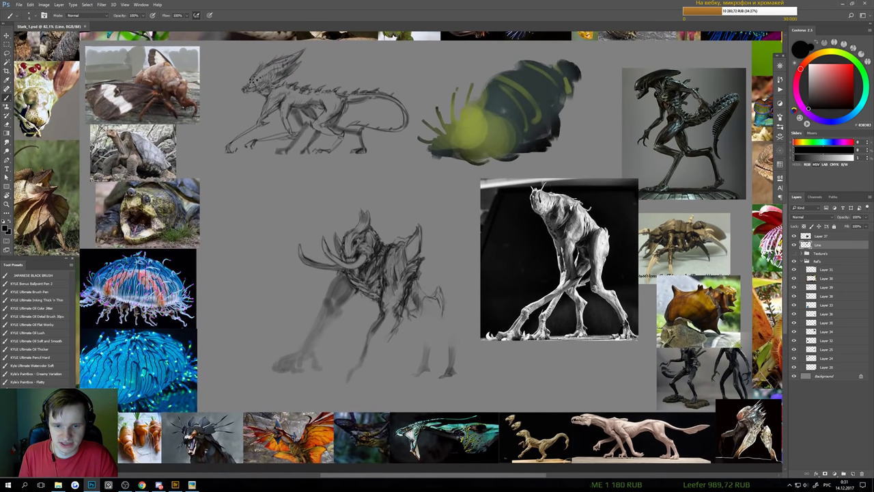
- Reduce the Eraser size and rework the near front leg with brush contour lines down toward the ankle, cleaning up the old shape
key("e")
key("[")
key("[")
key("[")
key("[")
key("[")
key("[")
key("[")
key("[")
key("[")
key("[")
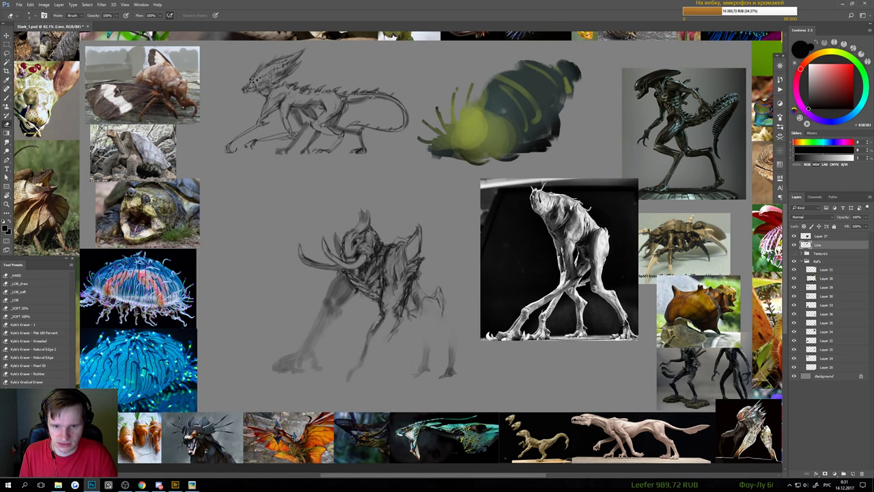
key("b")
key("e")
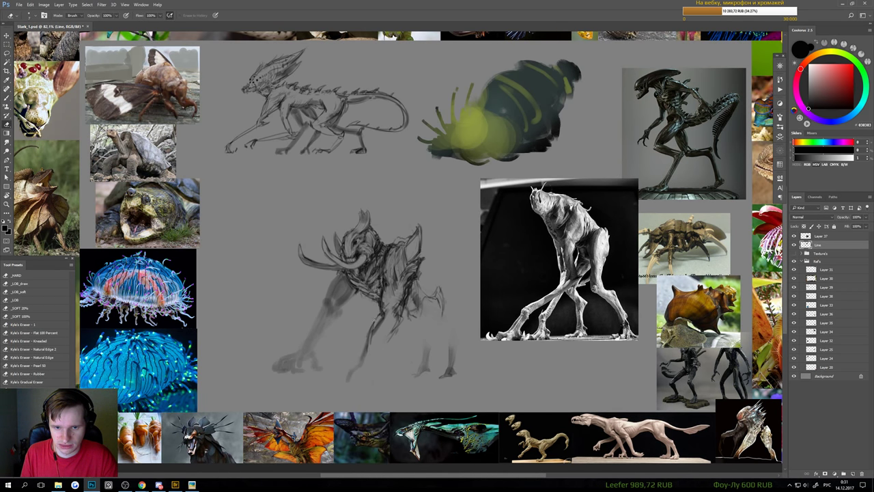
key("b")
key("e")
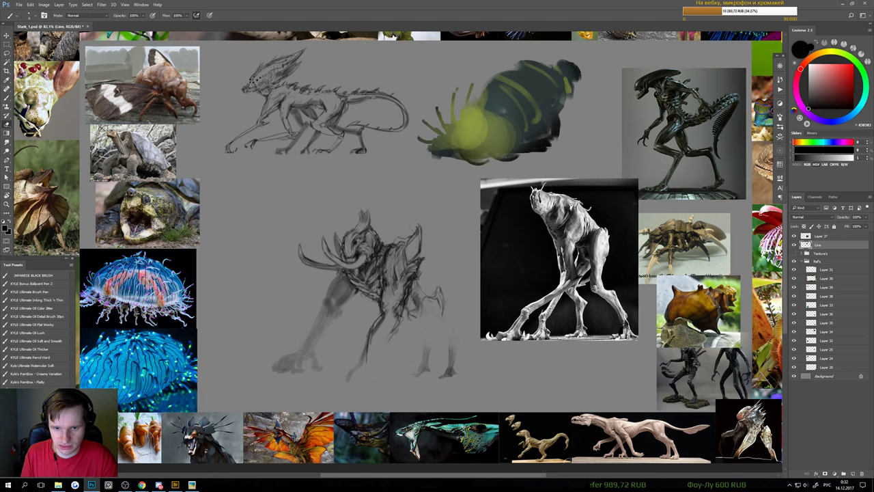
key("b")
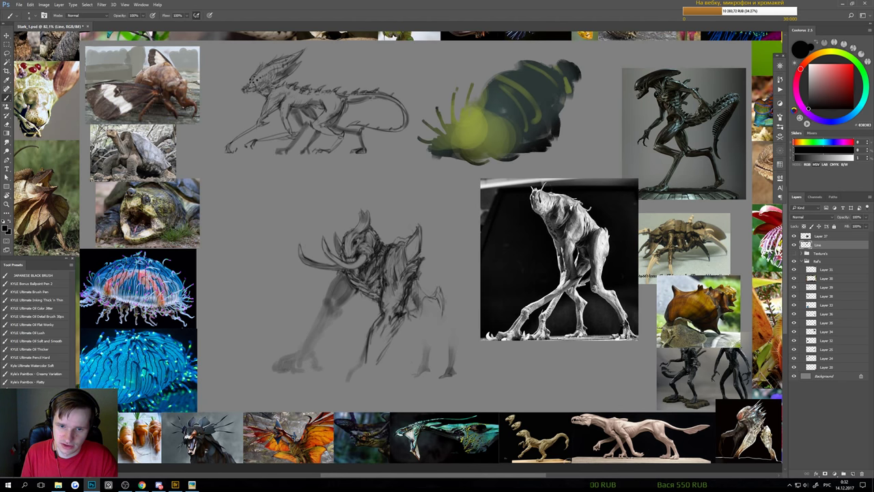
mouse_move(383, 328)
left_mouse_down()
mouse_move(365, 363)
mouse_move(372, 368)
left_mouse_up()
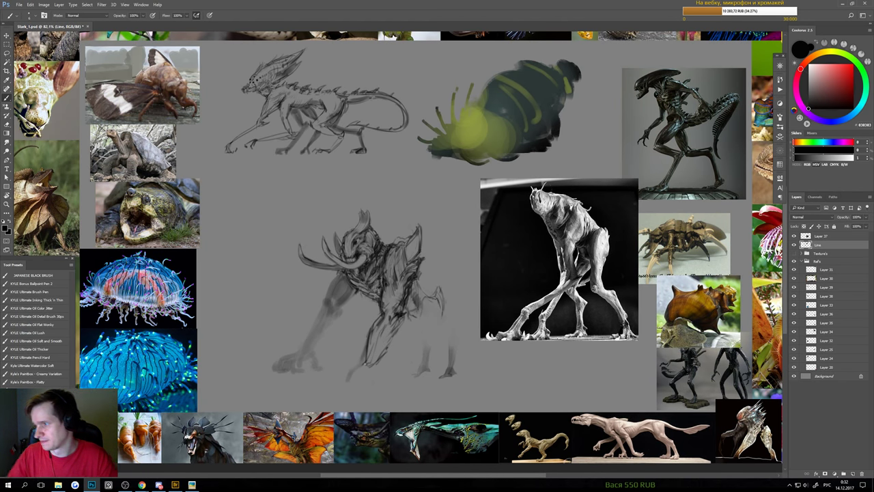
- Cancel the Google sign-in and the pending addition in Picasa, and return to the Photoshop drawing
key("alt+Tab")
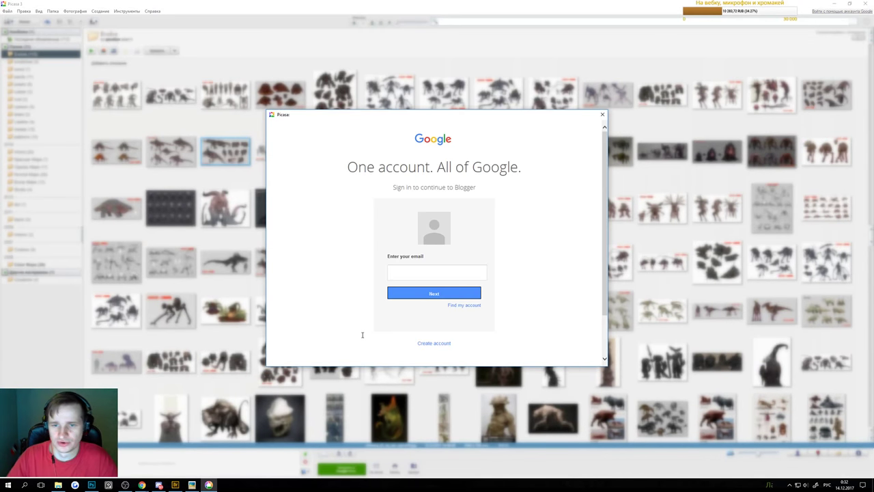
left_click(603, 114)
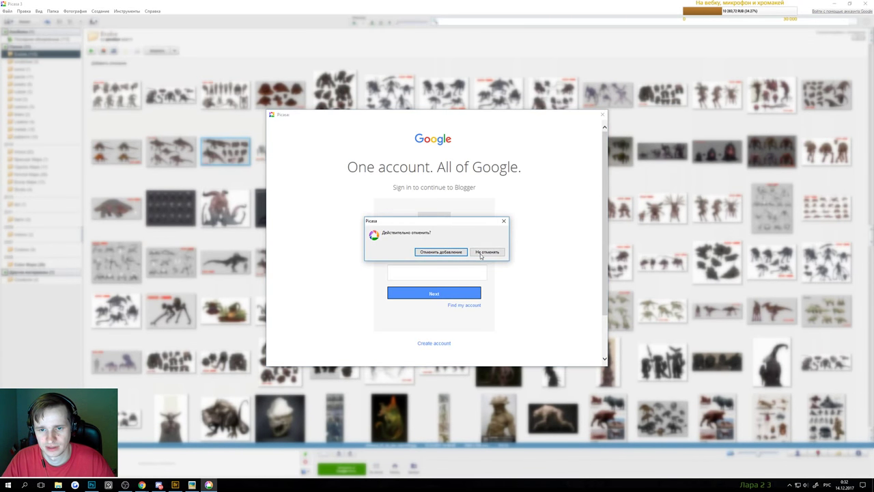
left_click(480, 253)
left_click(603, 114)
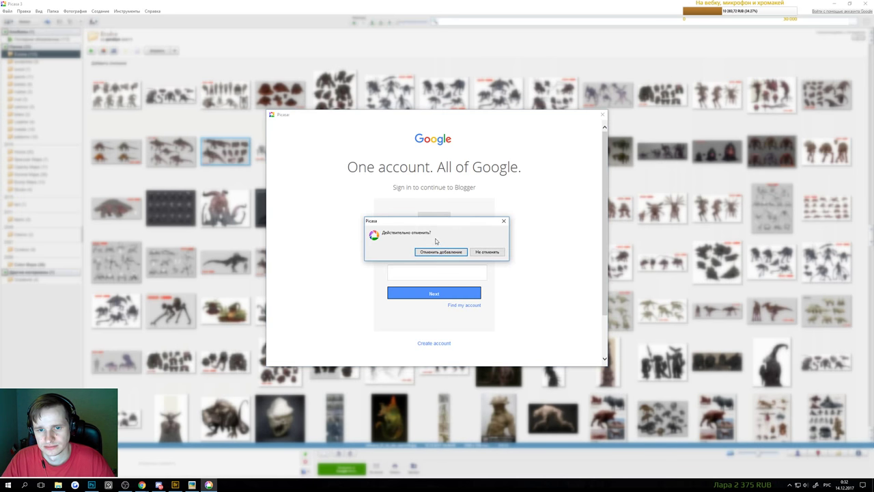
left_click(430, 252)
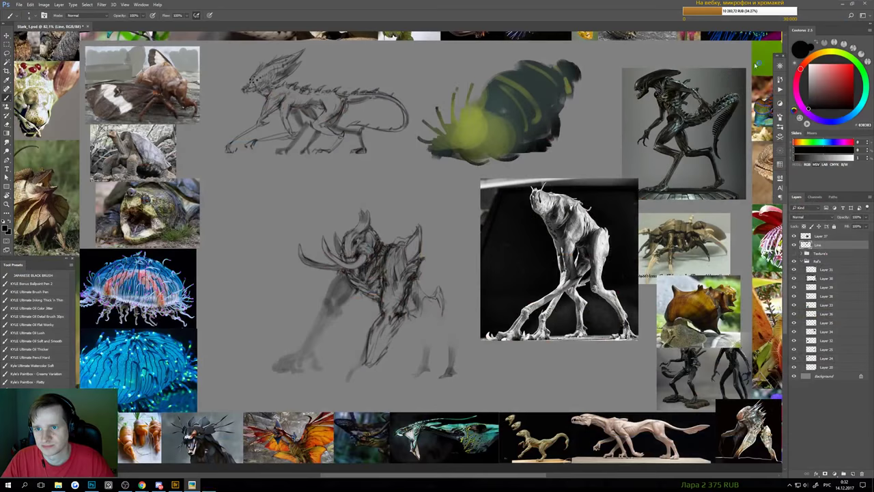
left_click(452, 13)
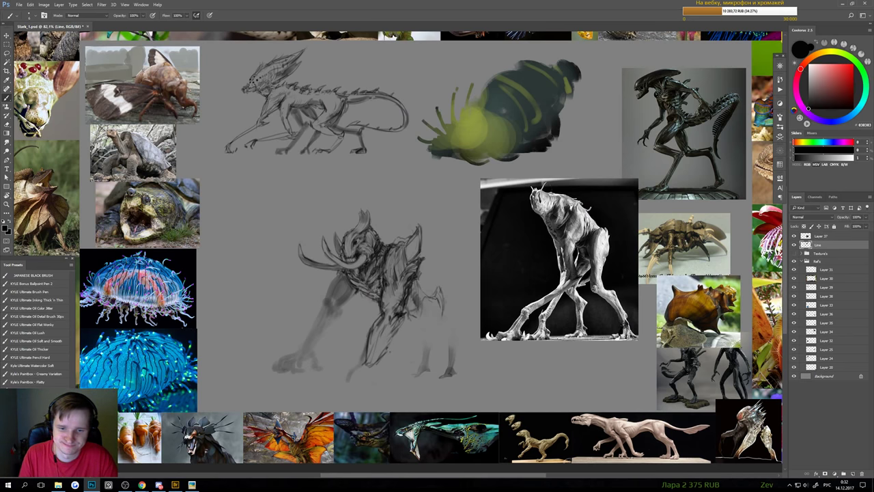
- Draw the lower contours of the near front leg and sketch its clawed foot with the Brush
left_click_drag(367, 378, 372, 339)
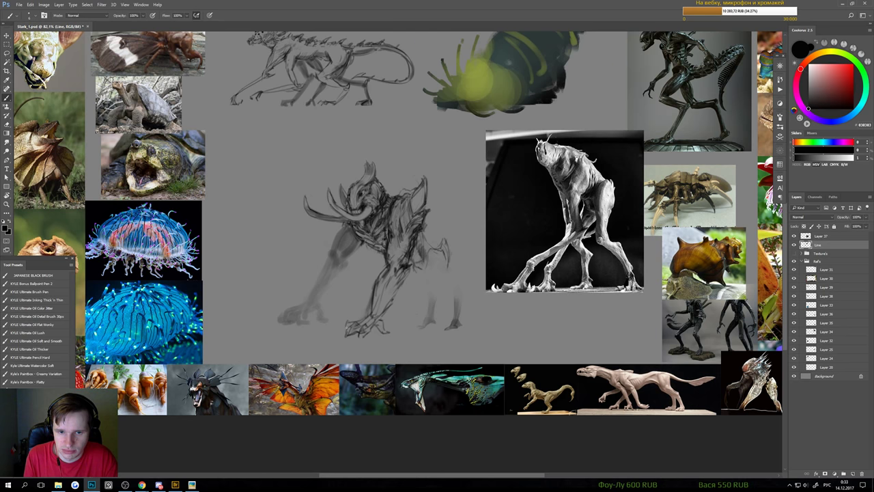
scroll(345, 412, "down", 3)
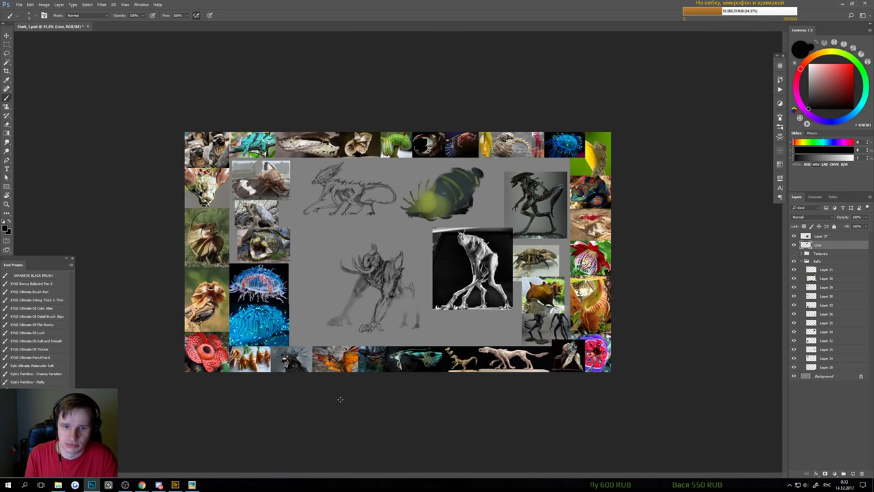
key("ctrl+plus")
key("ctrl+plus")
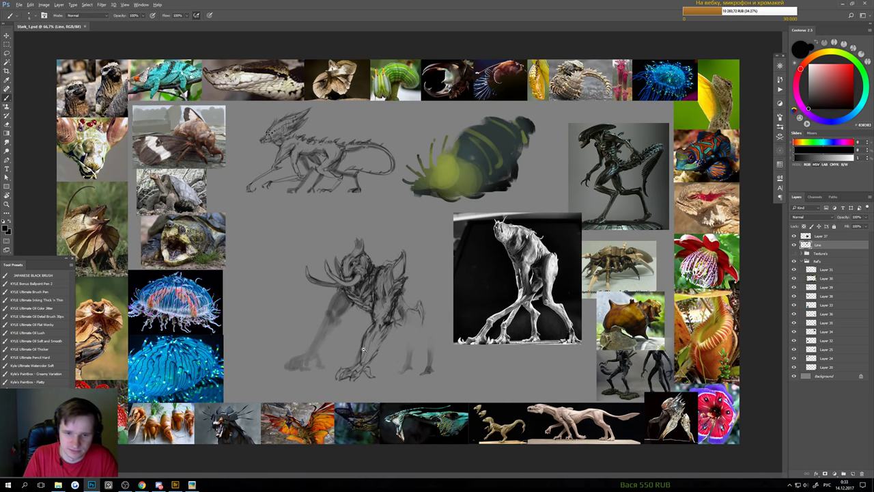
scroll(386, 298, "up", 2)
scroll(386, 298, "down", 1)
- Reshape the near front foot into long, spread claws, alternating between erasing excess lines and redrawing the toes
key("e")
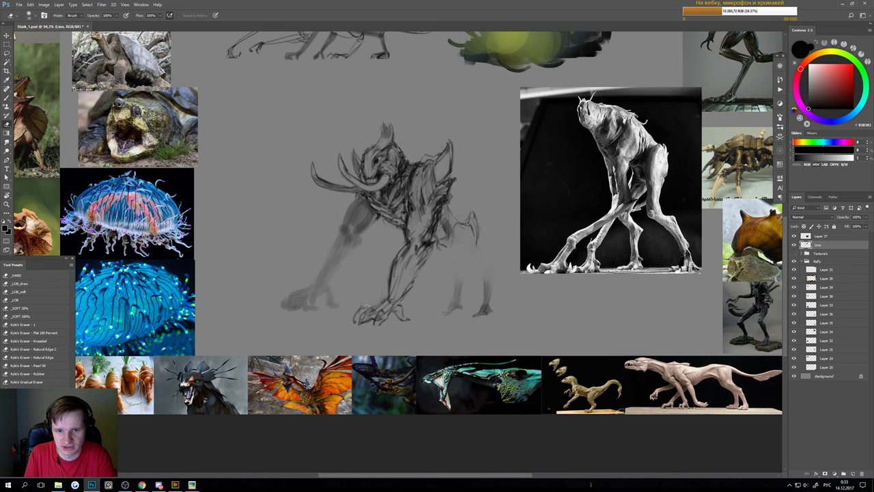
key("b")
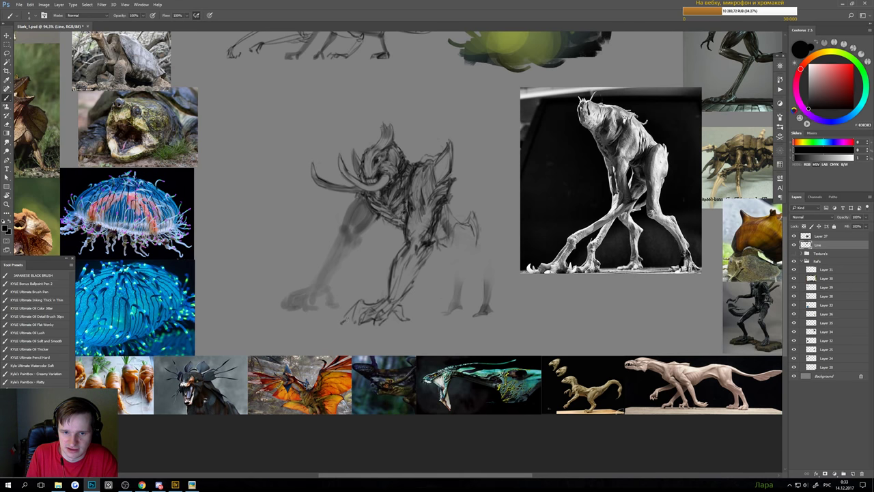
key("e")
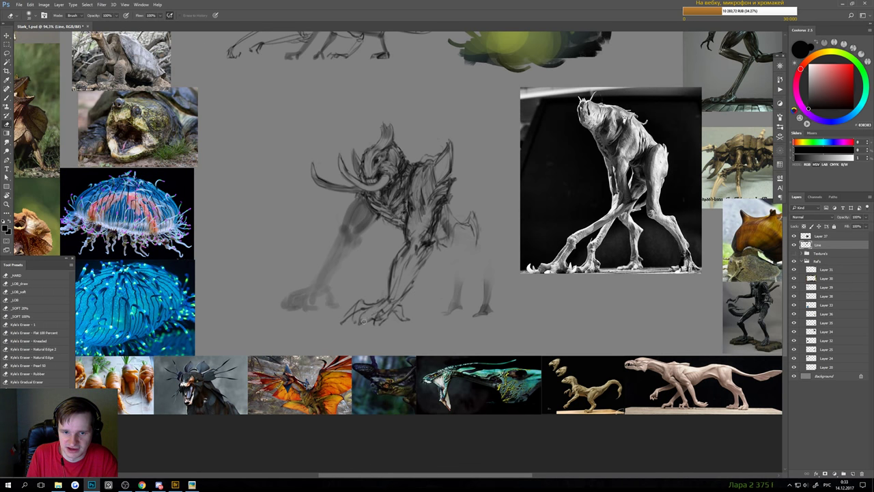
key("b")
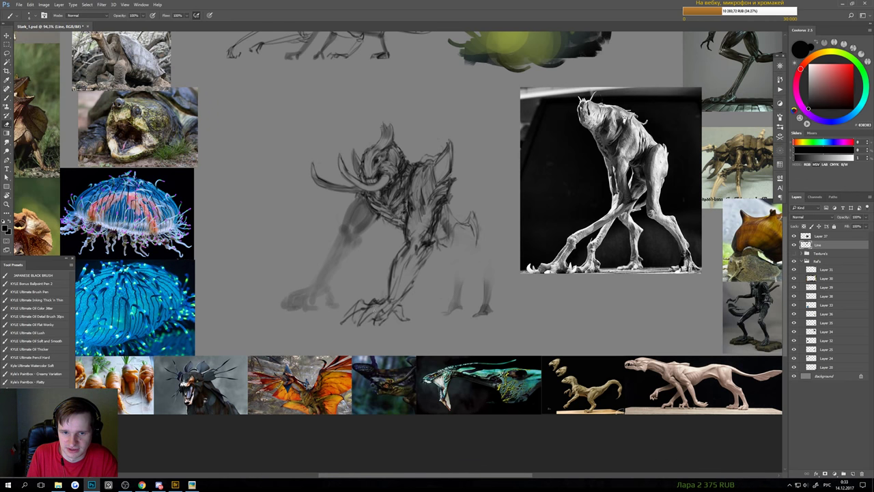
key("e")
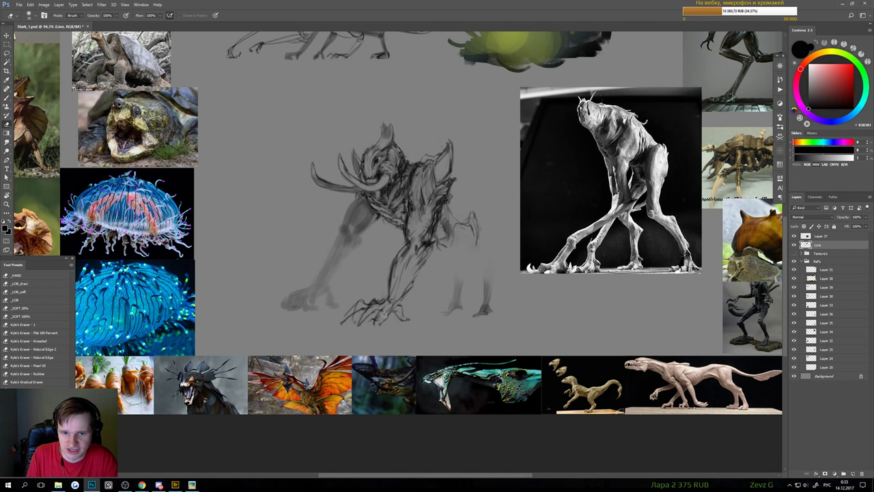
key("b")
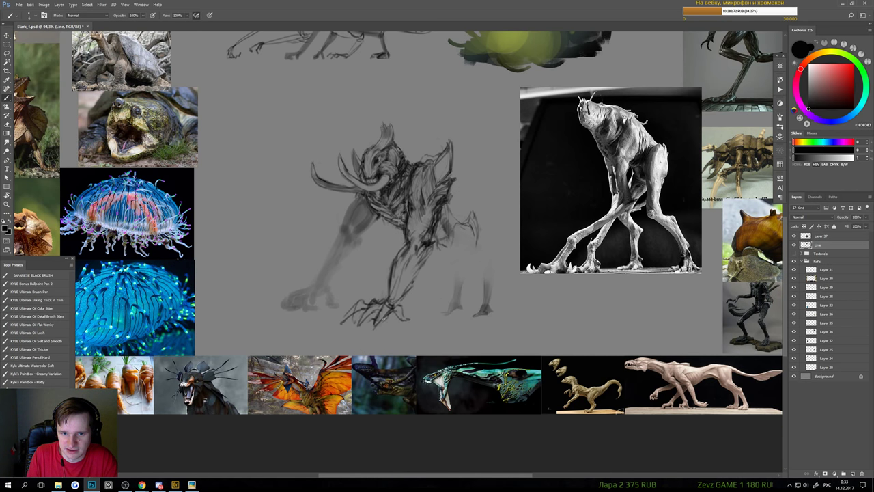
key("e")
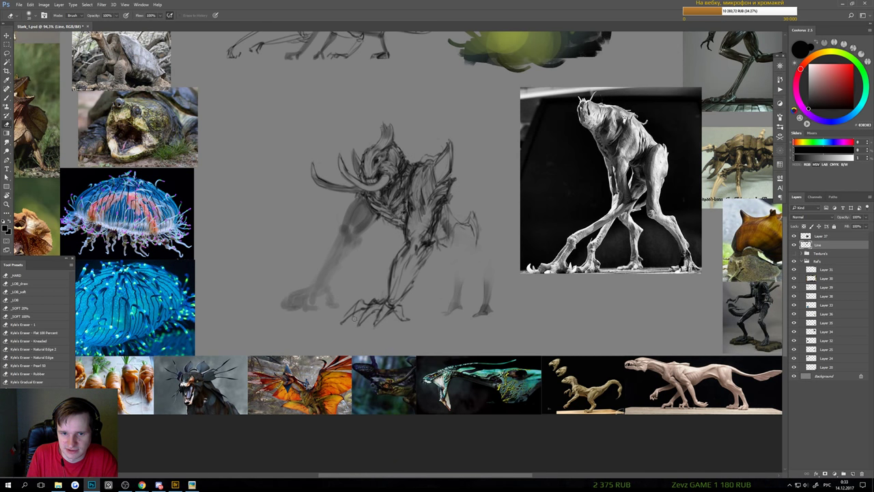
key("b")
key("e")
key("b")
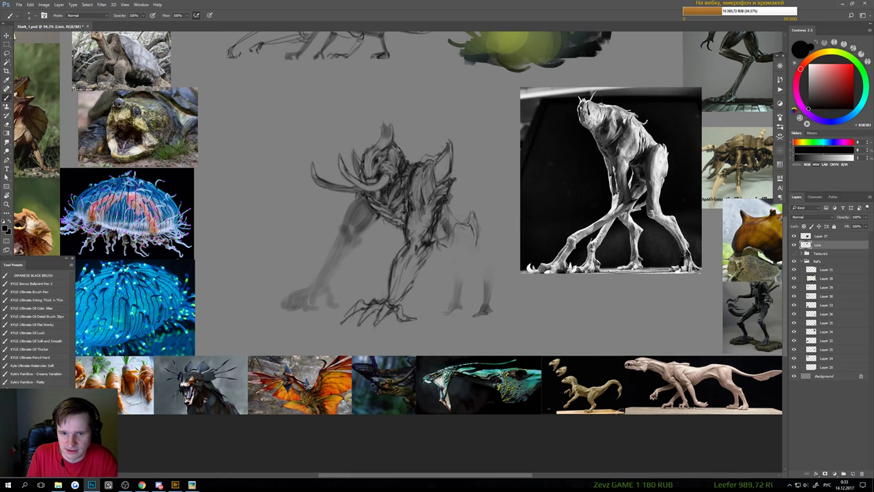
- Add darker brush strokes to the toes and claws in the middle of the near front foot
scroll(367, 332, "down", 5)
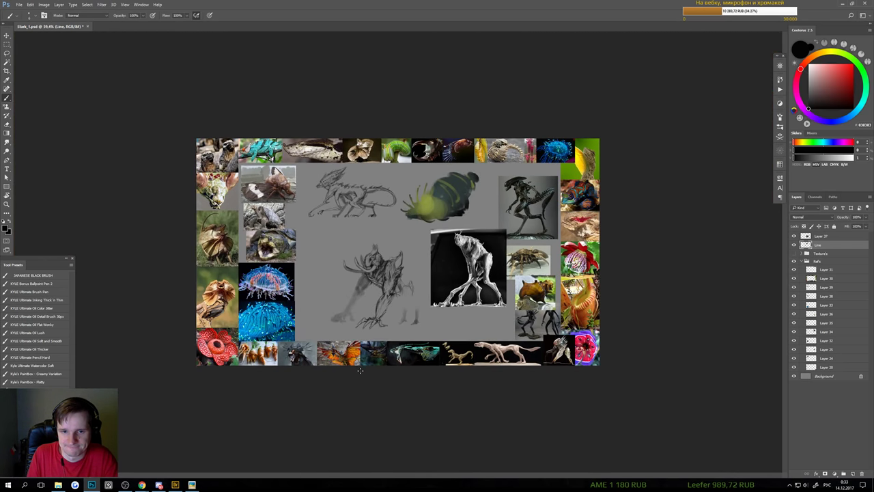
scroll(384, 343, "up", 4)
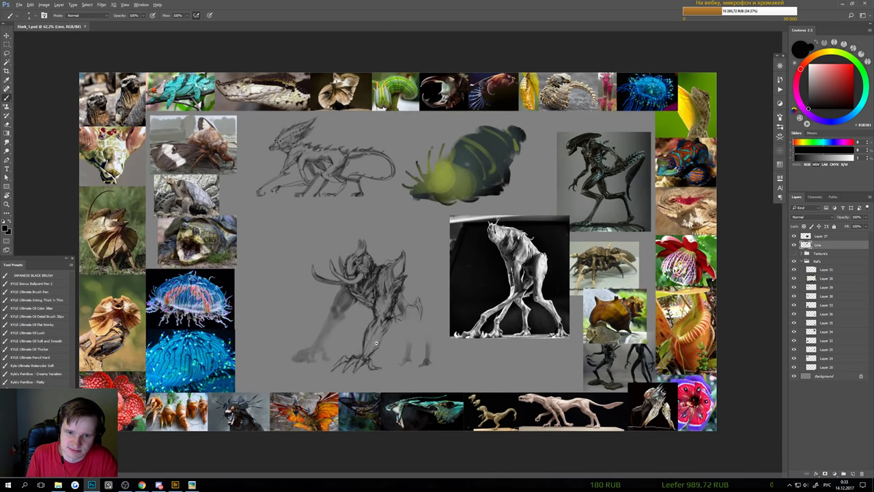
scroll(393, 347, "down", 4)
scroll(382, 338, "up", 6)
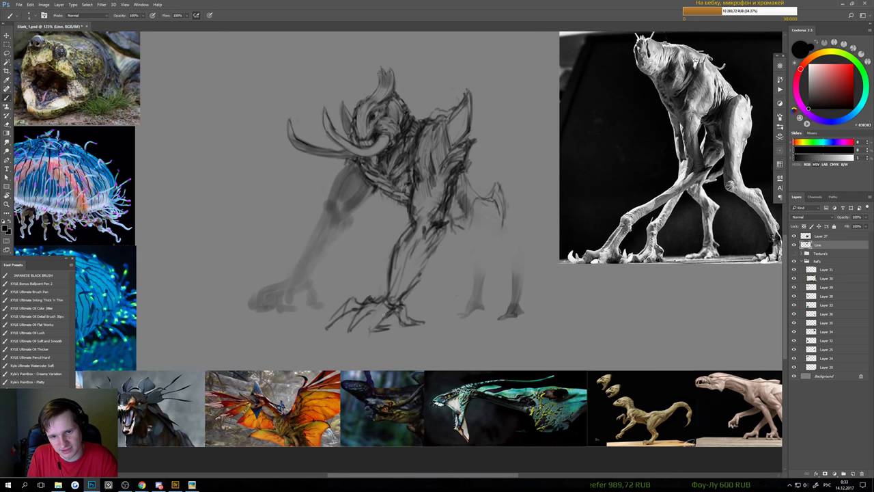
left_click_drag(384, 302, 379, 331)
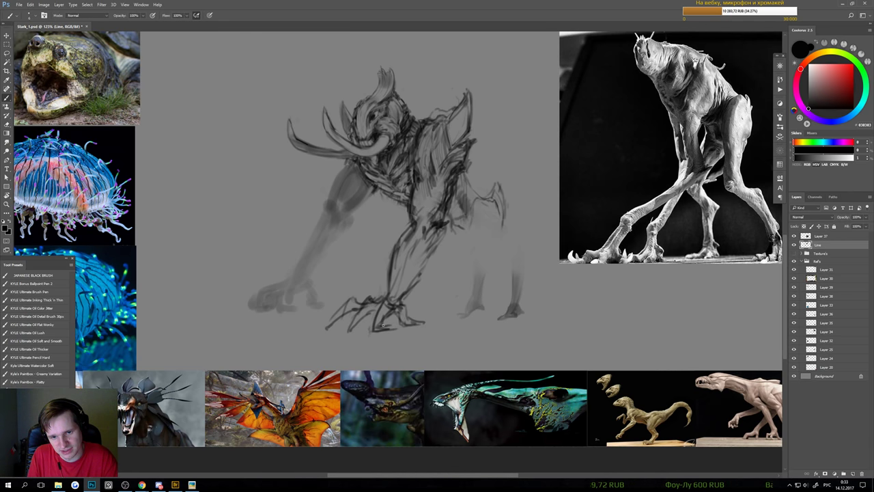
scroll(395, 333, "down", 4)
scroll(395, 334, "up", 4)
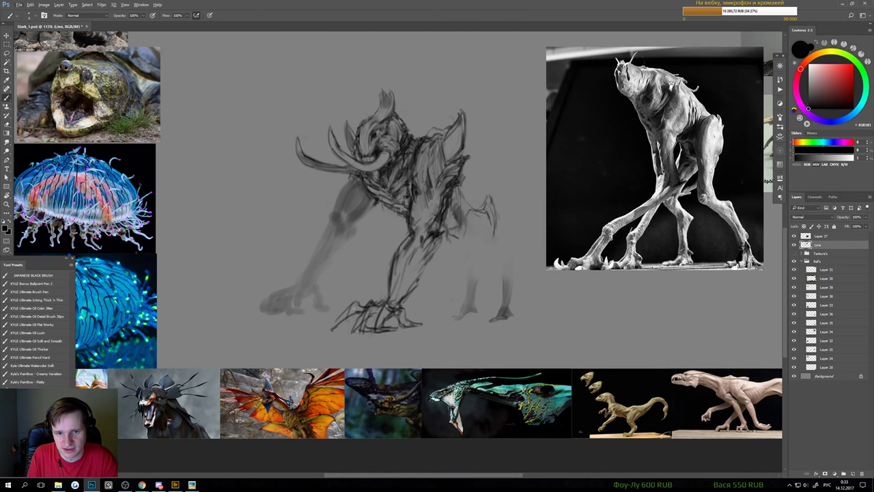
- Rework the near front foot from long spread claws into a compact row of bent, knuckled toes, erasing the outstretched claw lines
scroll(353, 324, "down", 4)
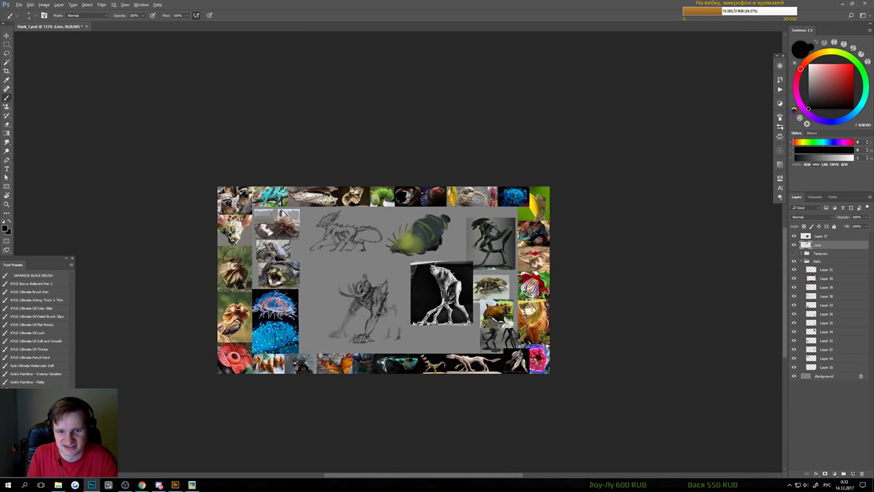
scroll(353, 346, "up", 3)
key("e")
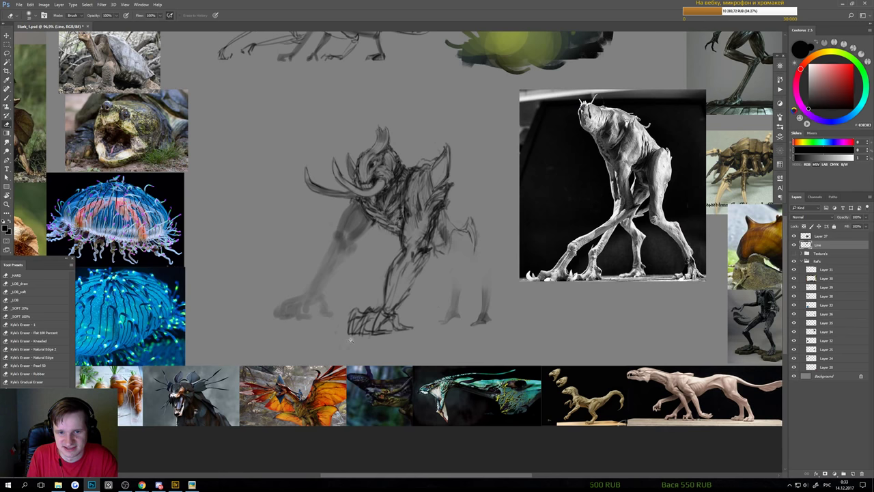
scroll(316, 360, "down", 4)
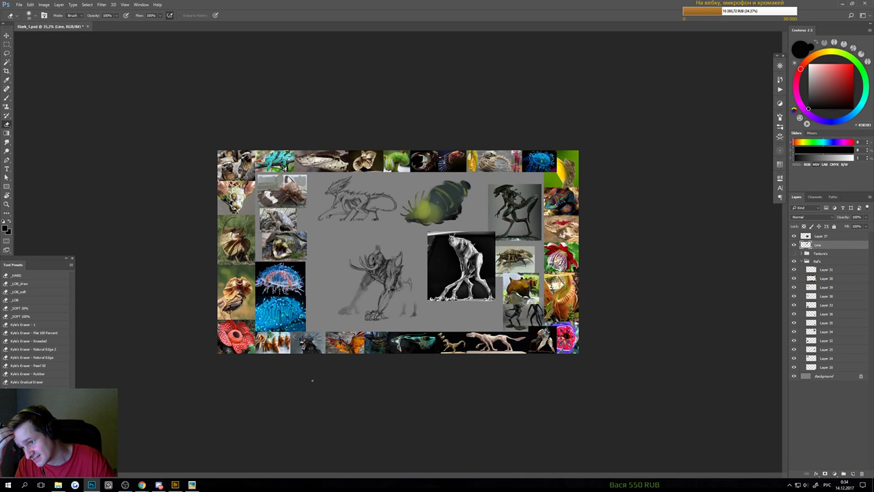
key("b")
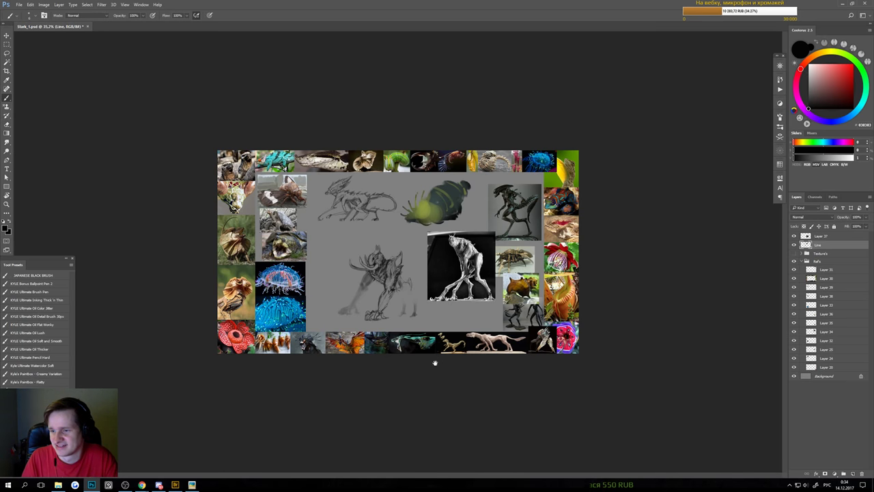
left_click_drag(402, 322, 437, 323)
left_click_drag(338, 339, 369, 339)
key("e")
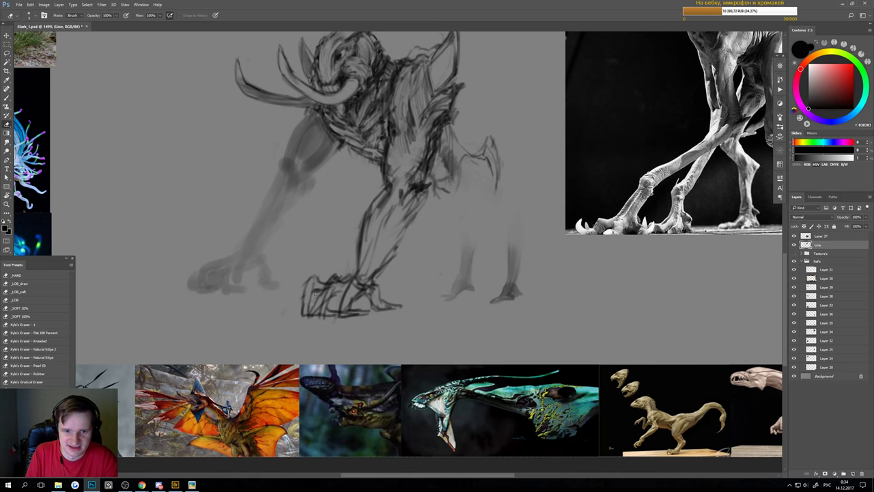
key("b")
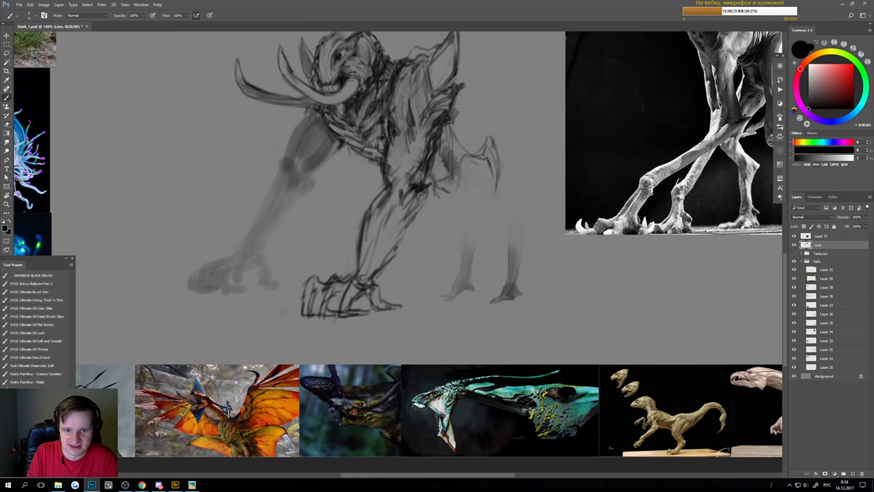
- Define the individual toes of the near front foot, alternating brush and eraser, and touch up the lower leg contour above it
mouse_move(326, 313)
left_mouse_down()
mouse_move(366, 312)
mouse_move(326, 280)
mouse_move(349, 278)
left_mouse_up()
key("e")
key("b")
key("e")
key("b")
key("e")
key("b")
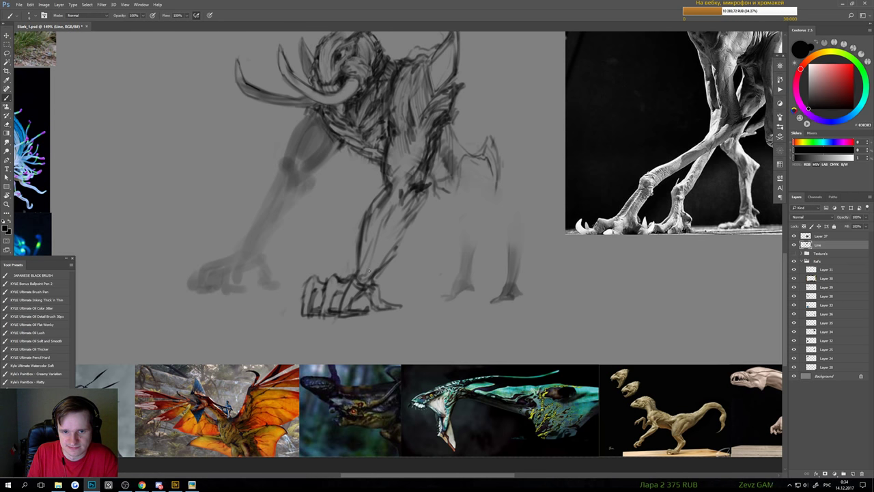
left_click_drag(374, 270, 398, 229)
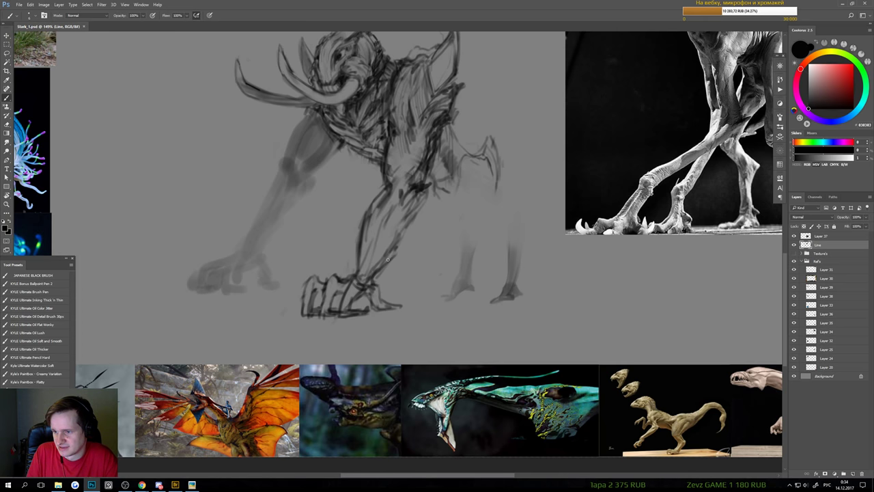
- Refine the ankle and toe outlines of the near front foot with brush and eraser, and save the document
scroll(387, 260, "down", 2)
scroll(380, 270, "up", 3)
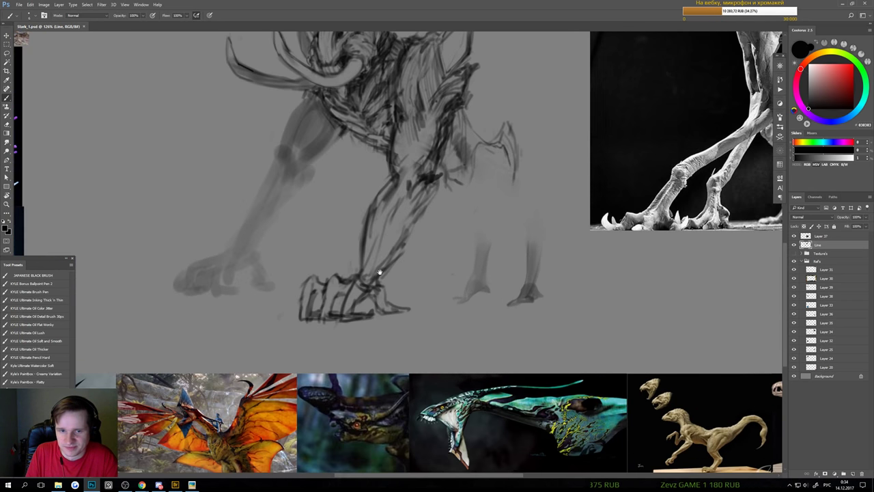
left_click_drag(334, 264, 332, 275)
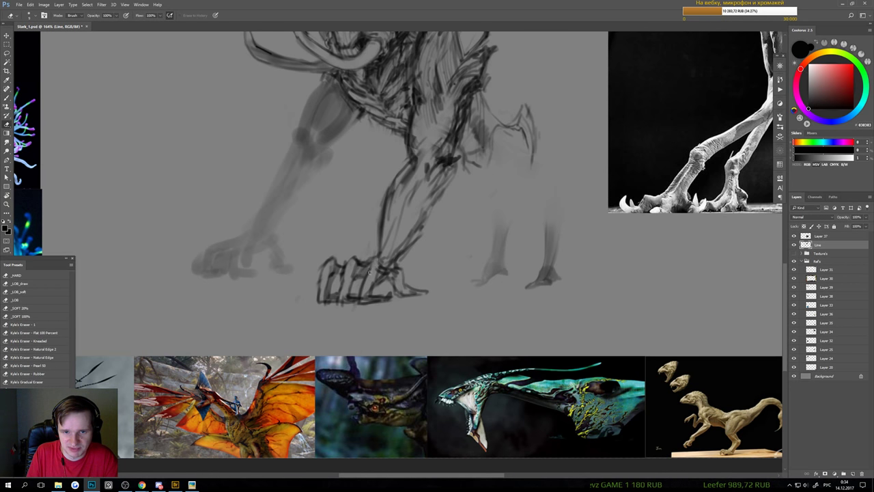
scroll(330, 331, "down", 10)
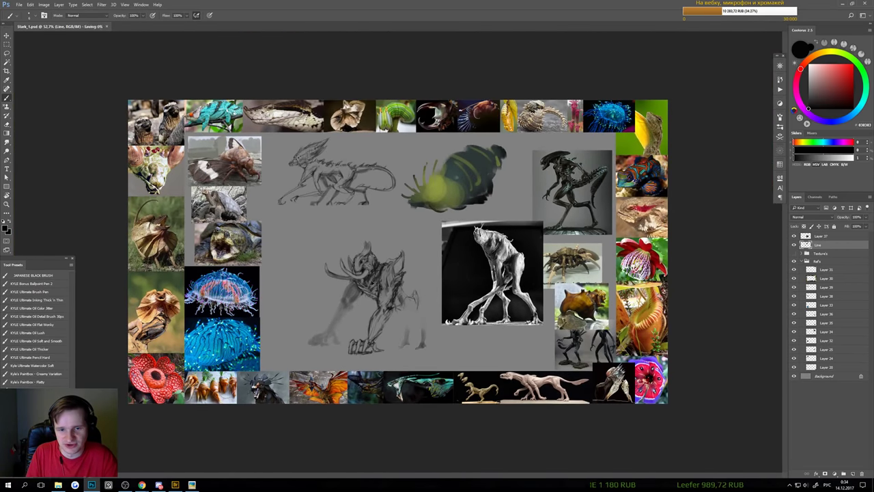
scroll(350, 353, "up", 10)
key("e")
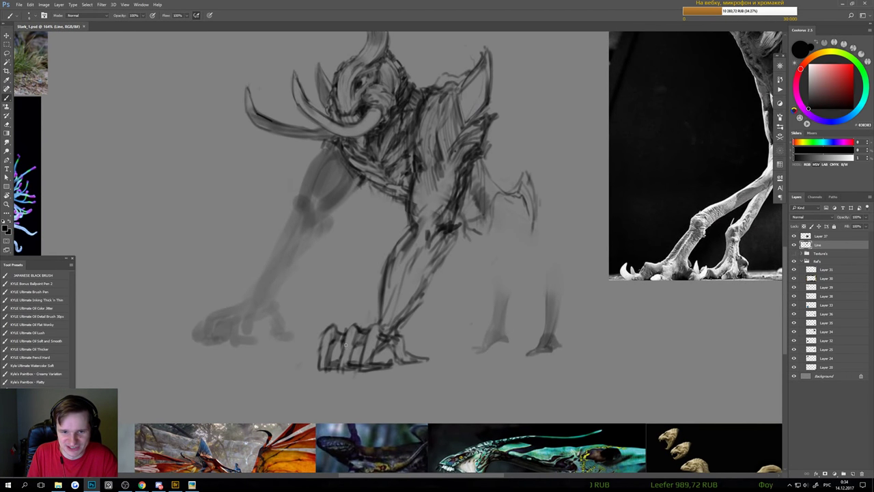
key("b")
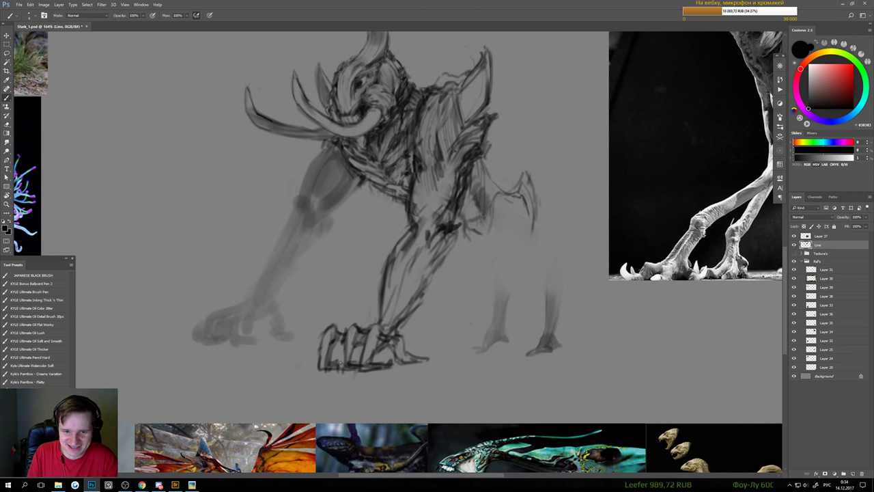
- Erase the outermost edge of the near front foot and redraw the outer toe narrower and more upright
scroll(349, 355, "down", 10)
scroll(349, 354, "up", 10)
key("e")
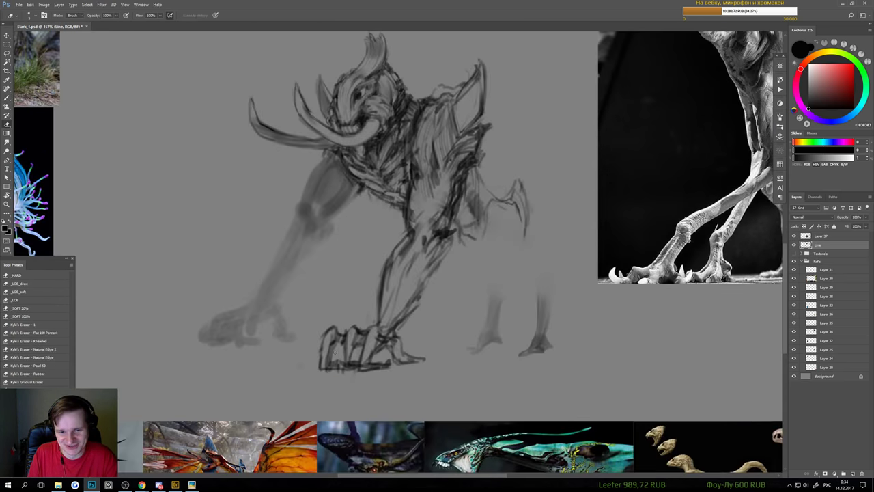
mouse_move(324, 352)
left_mouse_down()
mouse_move(320, 342)
mouse_move(318, 369)
mouse_move(328, 342)
mouse_move(338, 363)
left_mouse_up()
key("b")
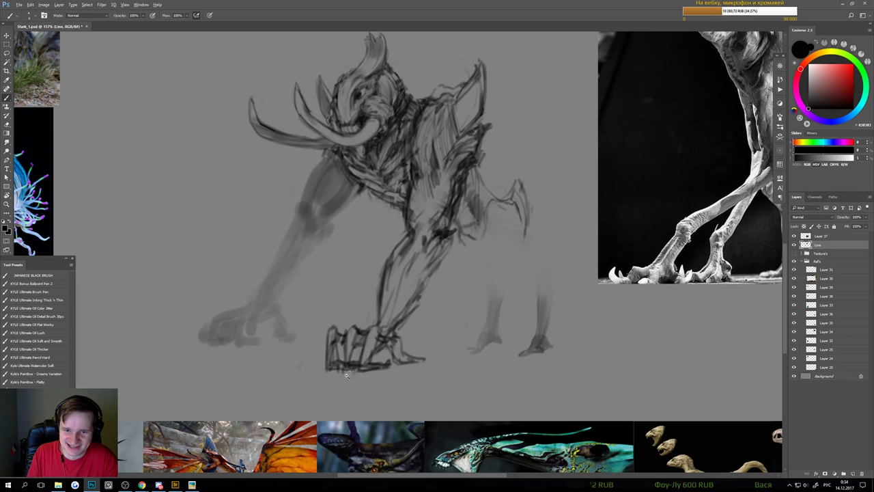
- Erase the heavy base line under the near front foot and redraw the toe tips as separate short claws
scroll(346, 375, "down", 8)
scroll(377, 320, "up", 6)
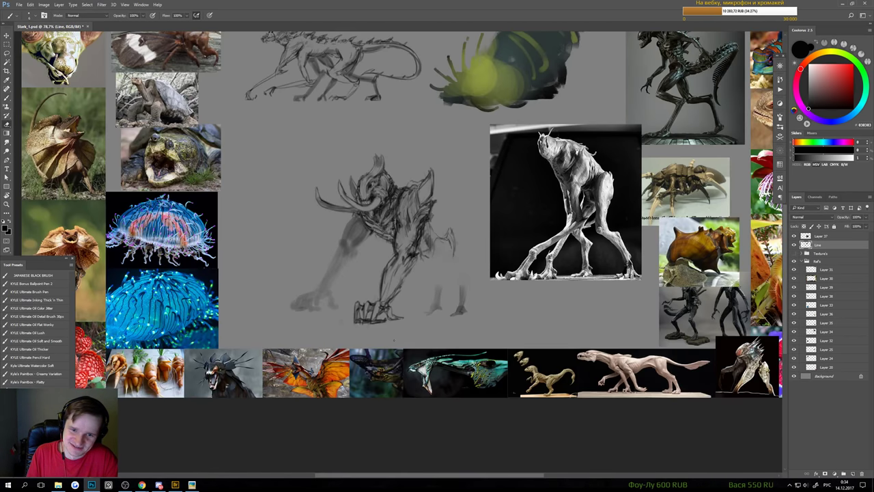
key("e")
left_click_drag(354, 310, 389, 312)
key("b")
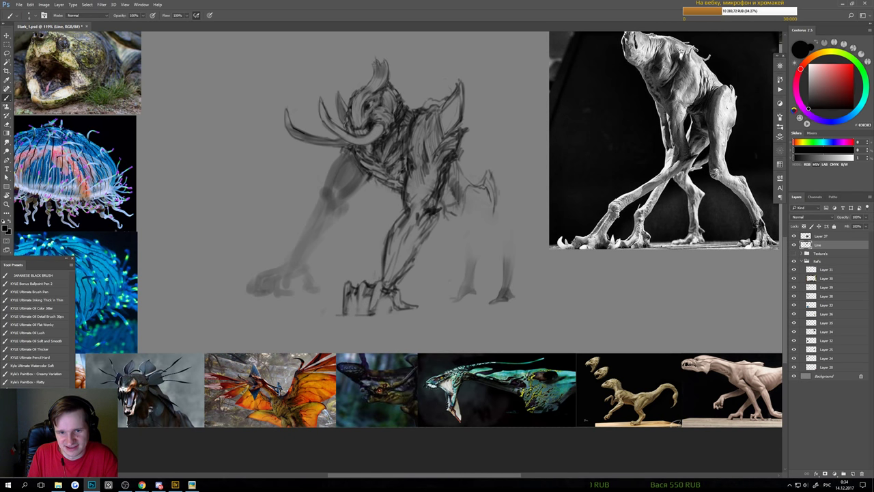
mouse_move(367, 315)
left_mouse_down()
mouse_move(366, 291)
mouse_move(347, 291)
mouse_move(336, 314)
mouse_move(352, 293)
mouse_move(355, 316)
left_mouse_up()
- Lasso the shaded far front leg and stretch it horizontally away from the body with Free Transform
scroll(355, 341, "down", 4)
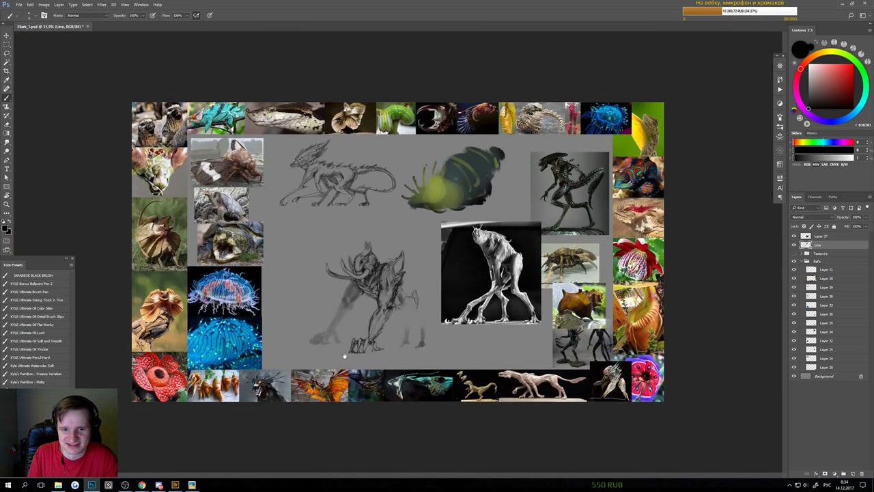
scroll(343, 339, "up", 2)
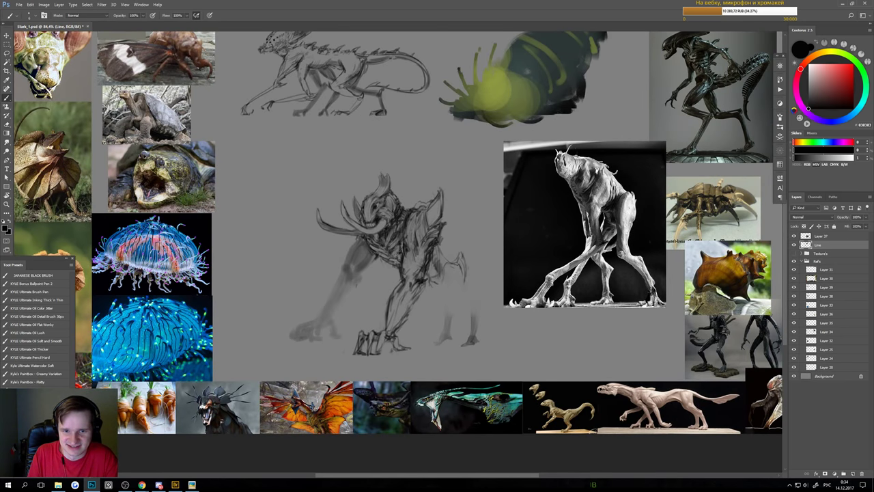
key("l")
left_click_drag(285, 359, 309, 268)
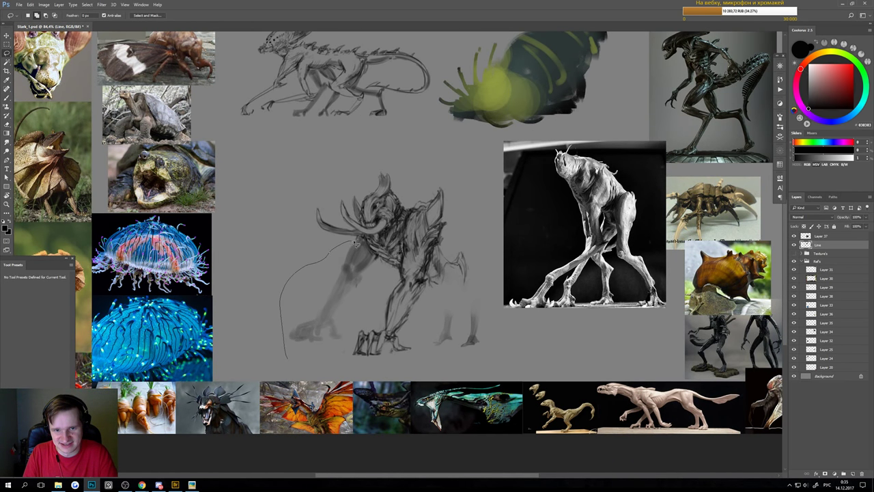
left_click_drag(282, 338, 321, 375)
key("ctrl+t")
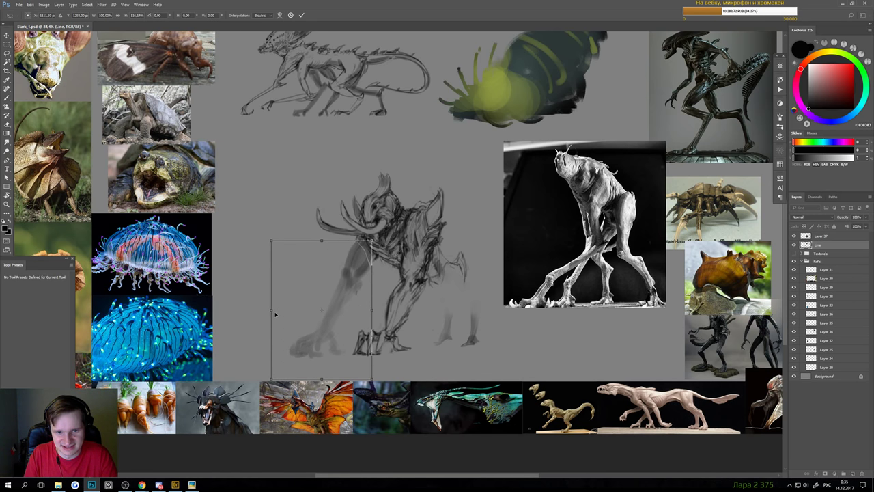
left_click_drag(271, 310, 254, 309)
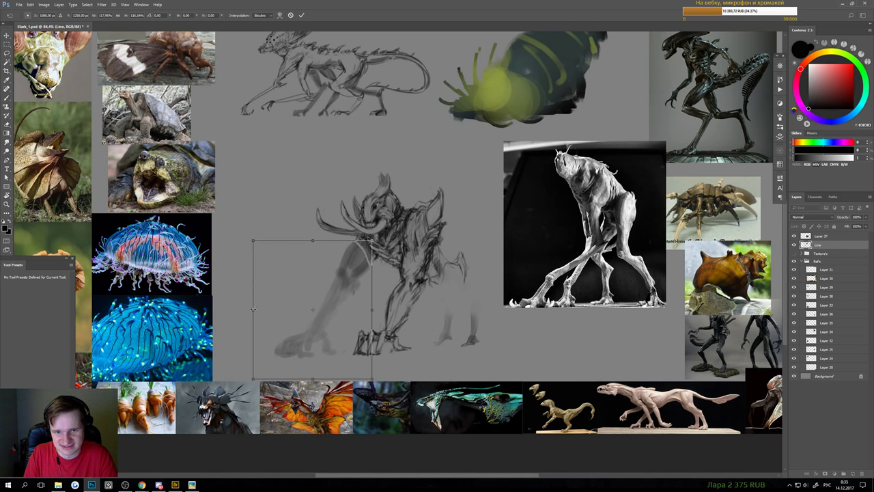
key("Return")
- Lighten the far front leg's shading with the Eraser and start its upper contour lines with the Brush
scroll(362, 269, "up", 1)
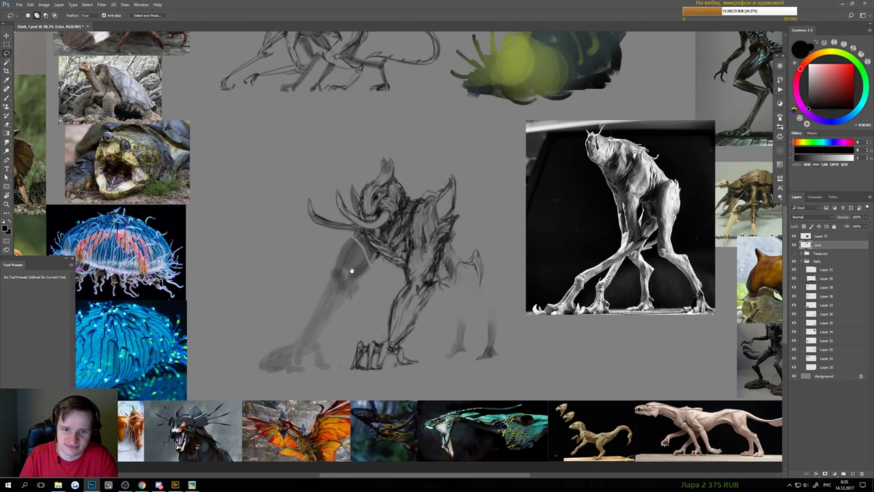
key("b")
key("e")
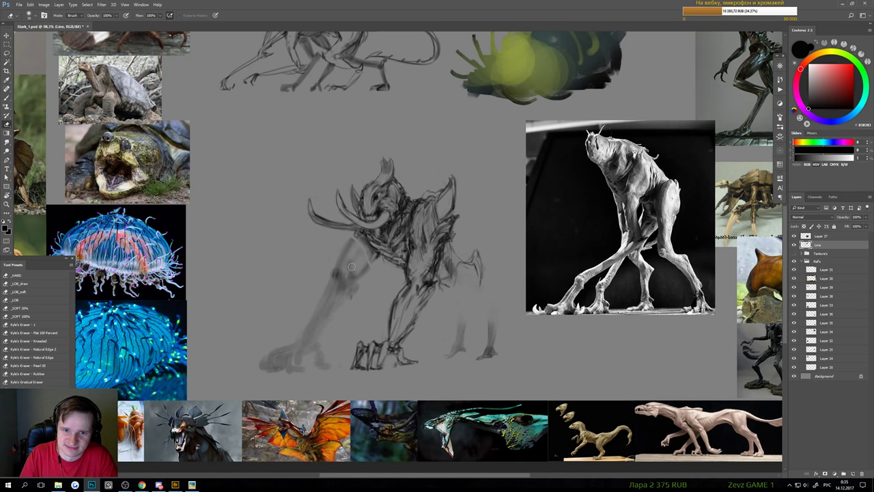
key("b")
key("e")
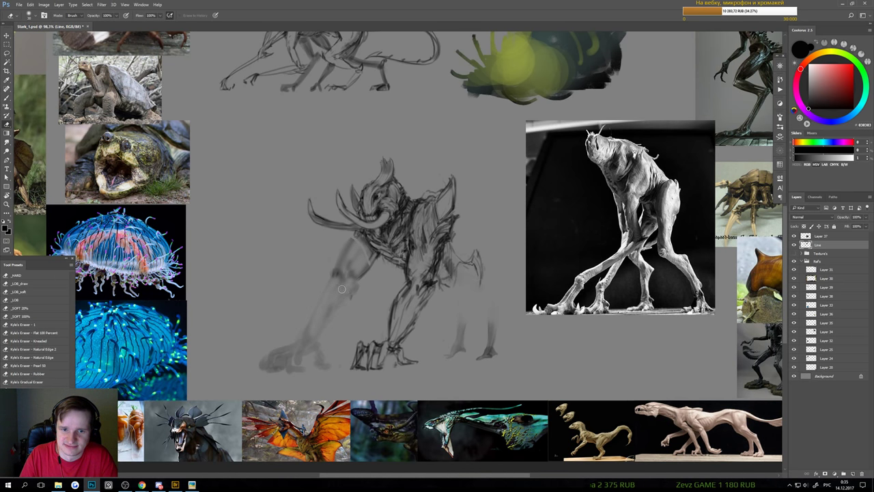
key("b")
key("e")
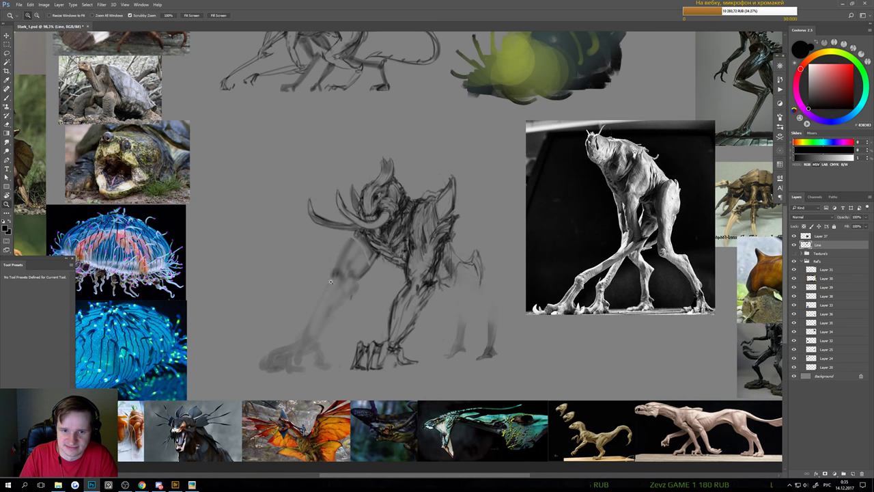
- Draw the contours and muscle lines of the far front leg down to the ankle, cleaning up the shin edge with the Eraser
key("b")
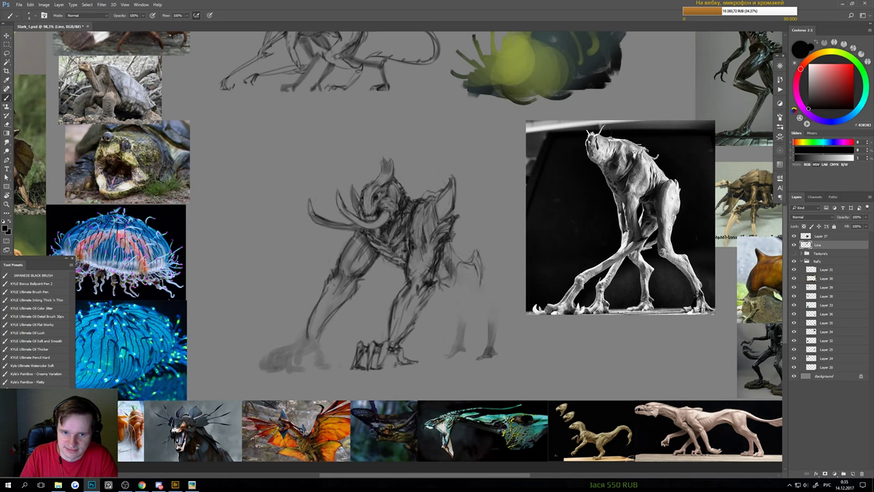
left_click_drag(310, 318, 307, 339)
key("e")
left_click_drag(316, 300, 307, 339)
key("b")
left_click_drag(323, 290, 310, 334)
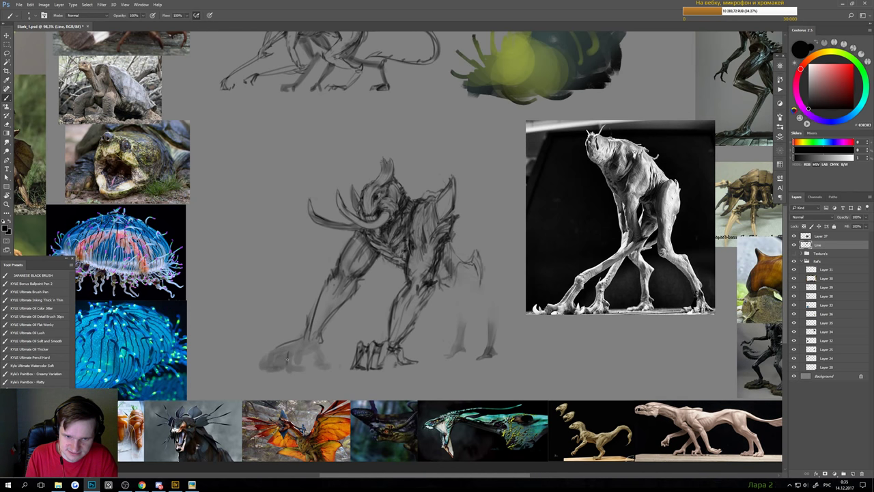
- Sketch the toes and the rear claw of the far front foot over its grey shading
mouse_move(287, 361)
left_mouse_down()
mouse_move(305, 369)
mouse_move(306, 353)
mouse_move(283, 355)
mouse_move(288, 370)
mouse_move(269, 367)
left_mouse_up()
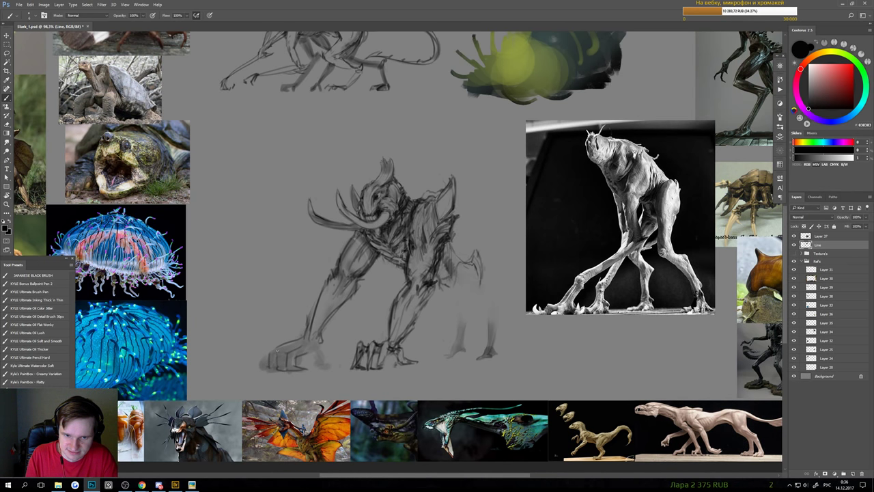
left_click_drag(335, 368, 323, 368)
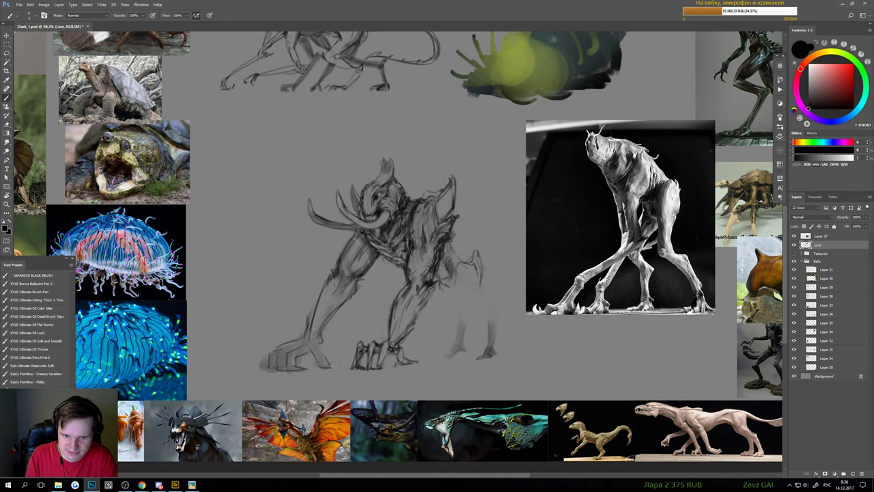
scroll(352, 359, "down", 7)
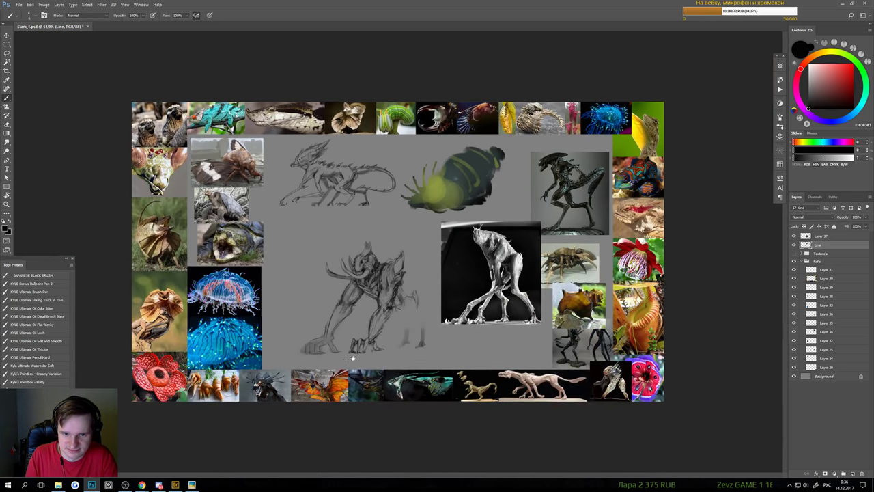
scroll(366, 356, "up", 8)
left_click_drag(397, 354, 373, 308)
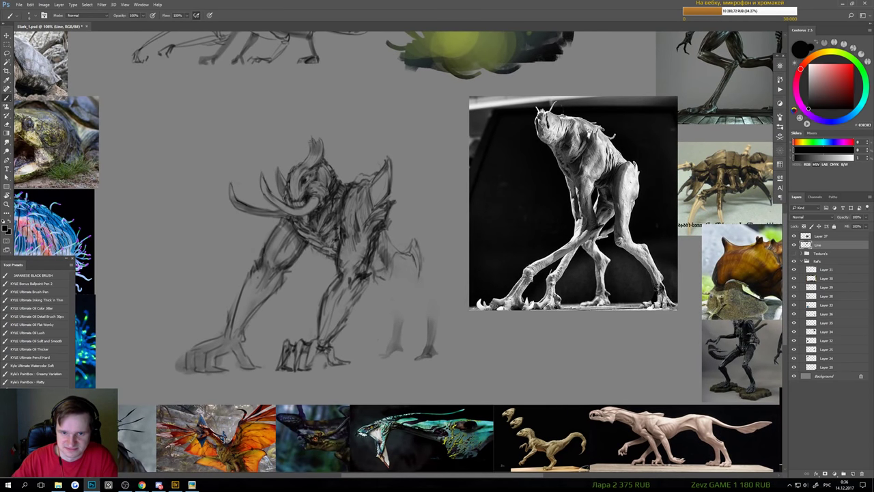
scroll(390, 303, "down", 2)
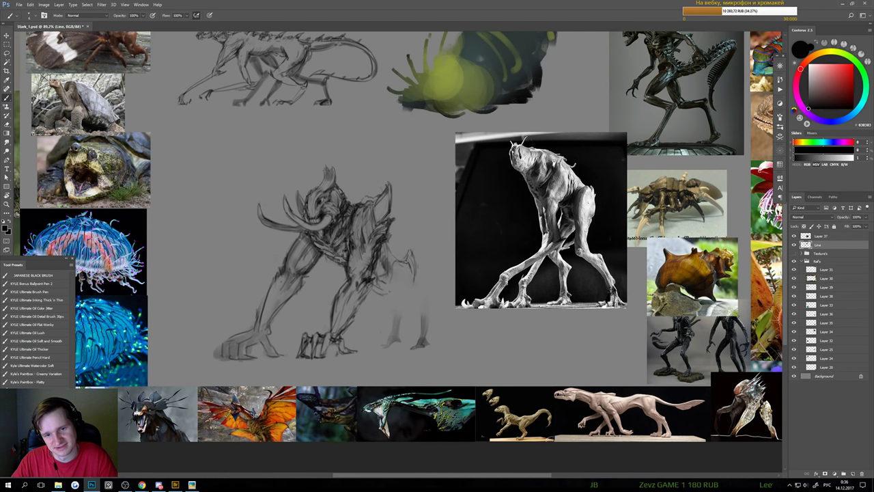
- Move the roughed-in hind feet farther back from the creature's body
key("e")
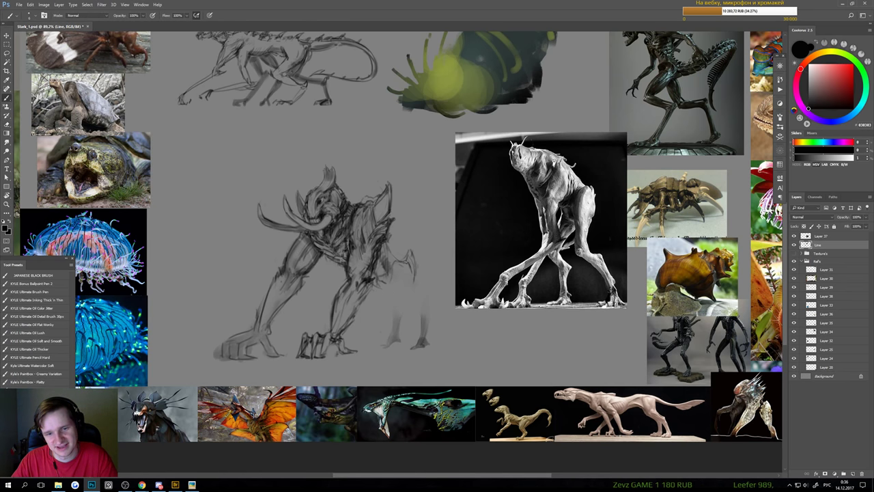
scroll(429, 332, "down", 1)
key("v")
mouse_move(418, 334)
left_mouse_down()
mouse_move(452, 372)
mouse_move(436, 346)
mouse_move(447, 350)
left_mouse_up()
left_click_drag(372, 280, 324, 270)
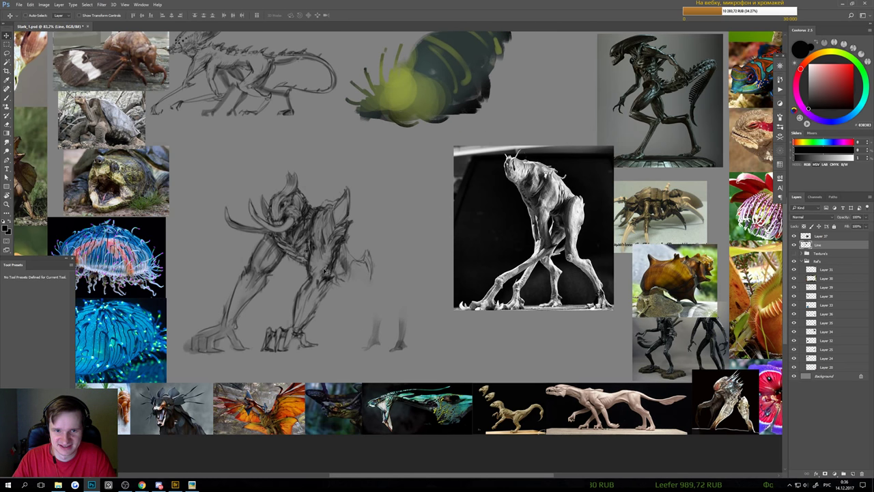
- Undo the whole-layer move, then lasso the tusked creature with its hind feet and shift only that sketch to the left
key("ctrl+z")
key("l")
mouse_move(211, 327)
left_mouse_down()
mouse_move(230, 224)
mouse_move(332, 169)
mouse_move(487, 235)
mouse_move(396, 405)
mouse_move(194, 311)
left_mouse_up()
left_click_drag(357, 273, 323, 270)
key("ctrl+d")
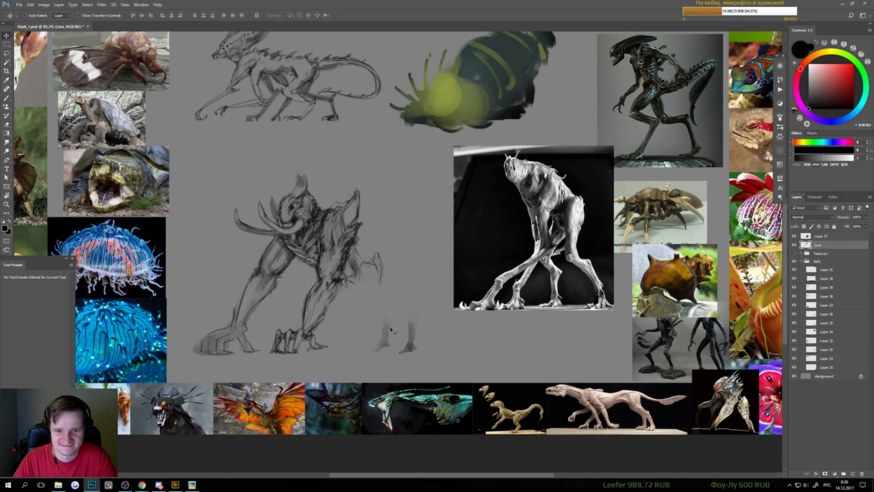
- Lasso the roughed-in hind feet and move them slightly closer to the creature's front legs
key("l")
mouse_move(363, 315)
left_mouse_down()
mouse_move(369, 359)
mouse_move(369, 311)
left_mouse_up()
key("v")
mouse_move(414, 339)
left_mouse_down()
mouse_move(403, 338)
mouse_move(405, 347)
left_mouse_up()
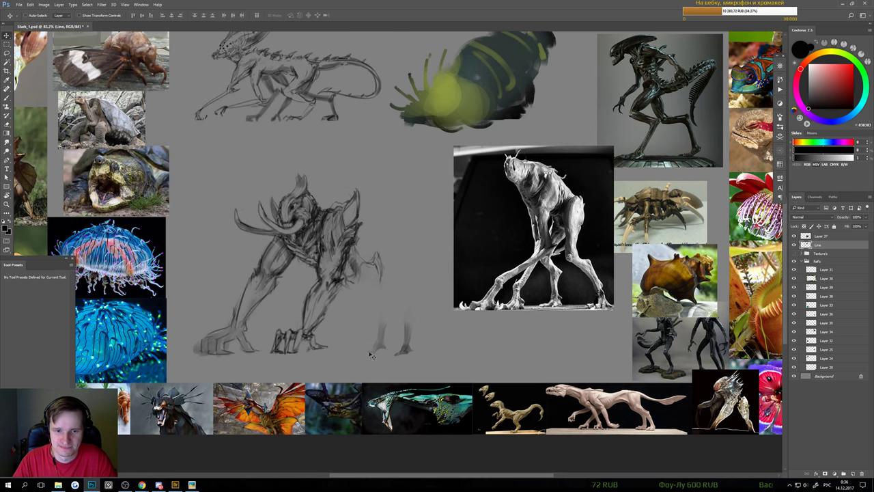
- Touch up the rough hind feet with the Eraser and Brush, and save the document
key("e")
key("b")
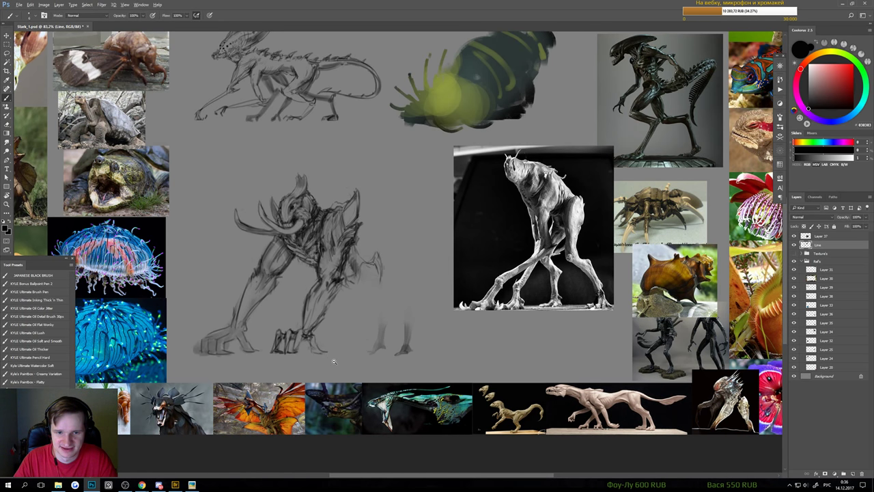
mouse_move(334, 362)
left_mouse_down()
mouse_move(300, 362)
mouse_move(382, 369)
left_mouse_up()
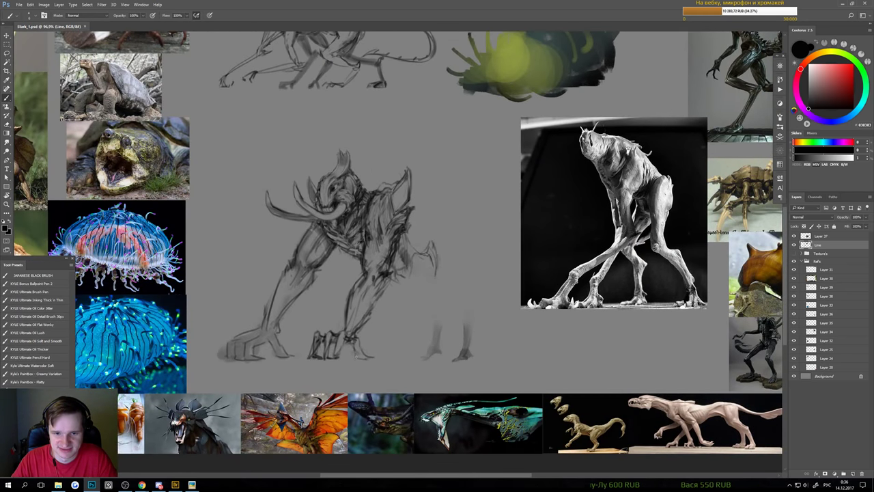
scroll(363, 376, "down", 1)
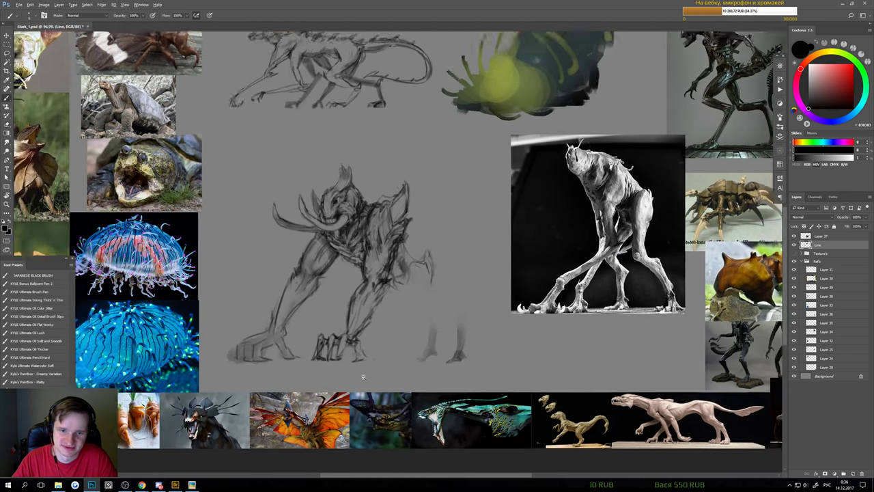
scroll(362, 376, "down", 2)
scroll(382, 314, "up", 2)
key("ctrl+s")
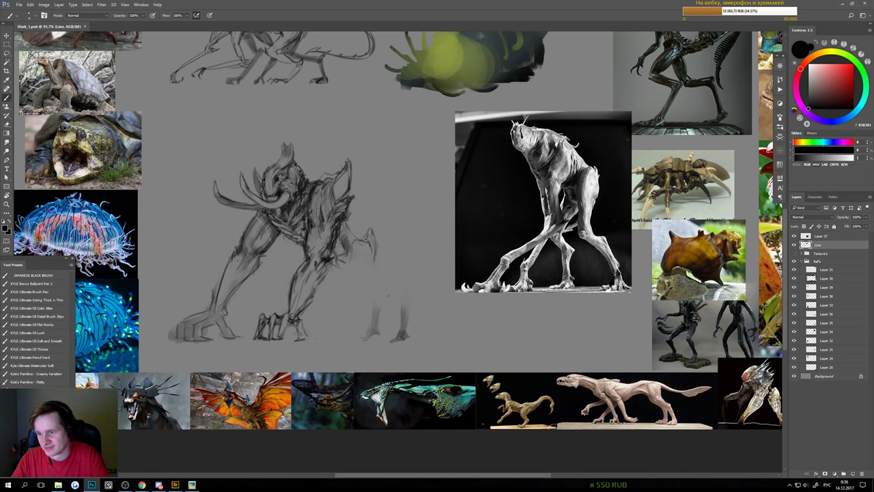
- Sketch the first loose lines of the hind thigh behind the near front leg, tidying them with the Eraser
scroll(363, 314, "up", 1)
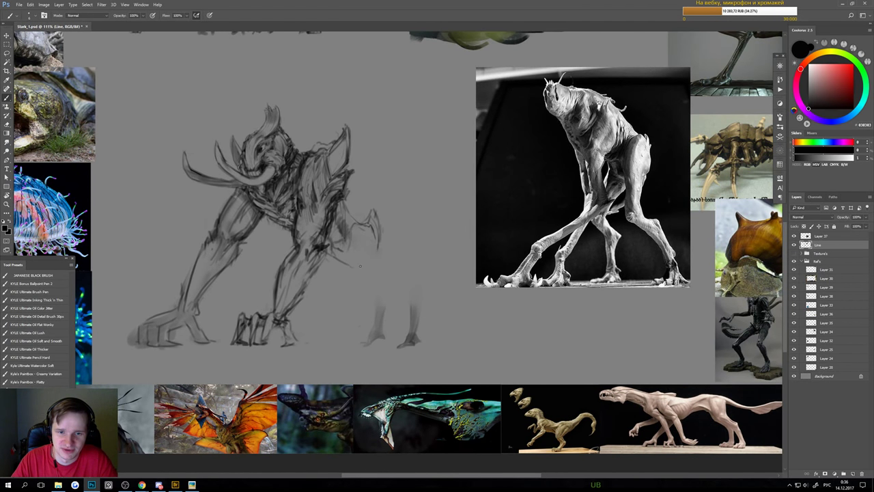
scroll(359, 265, "down", 1)
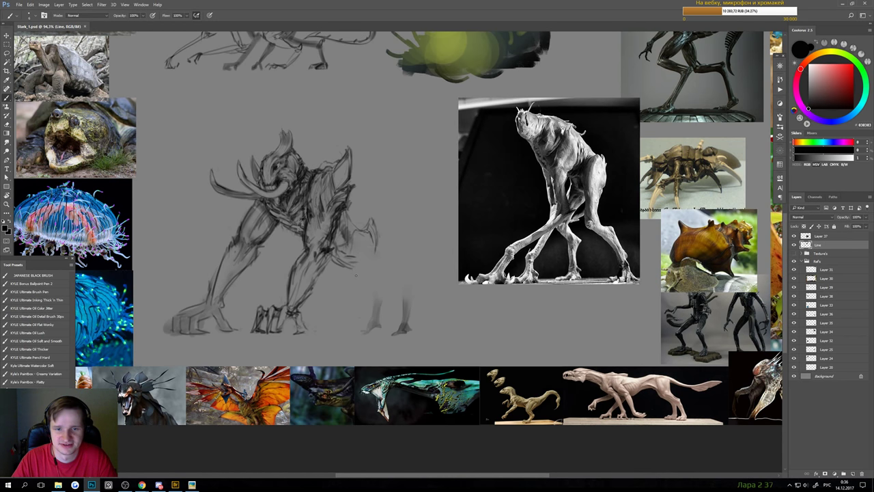
scroll(340, 266, "up", 1)
key("e")
key("b")
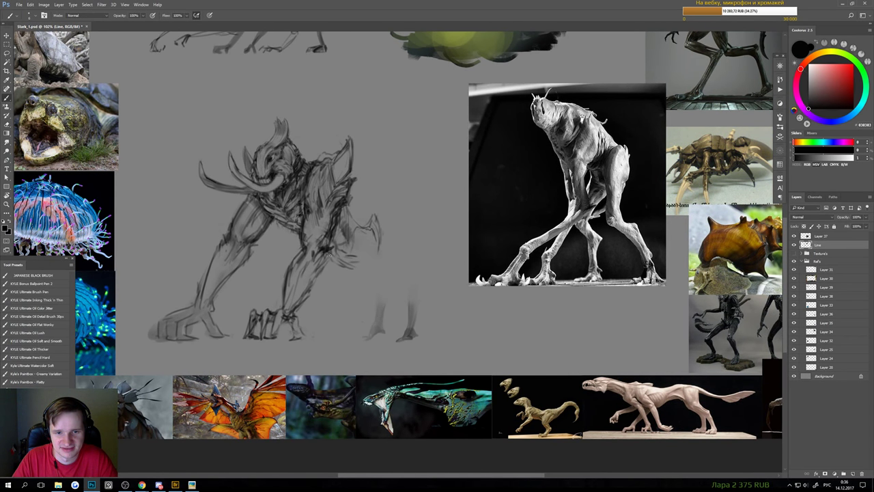
scroll(335, 276, "down", 3)
scroll(314, 291, "up", 1)
key("e")
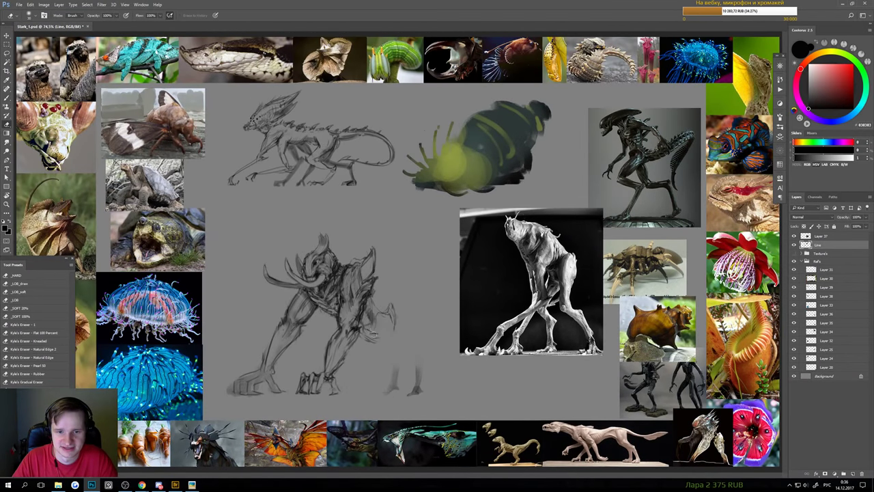
key("b")
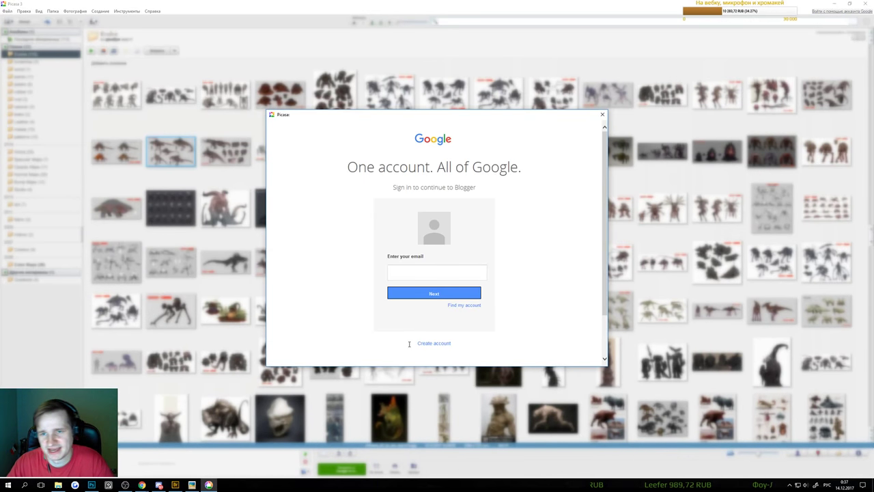
- Cancel the Google sign-in in Picasa, close Picasa and return to the creature sketch in Photoshop
left_click(602, 114)
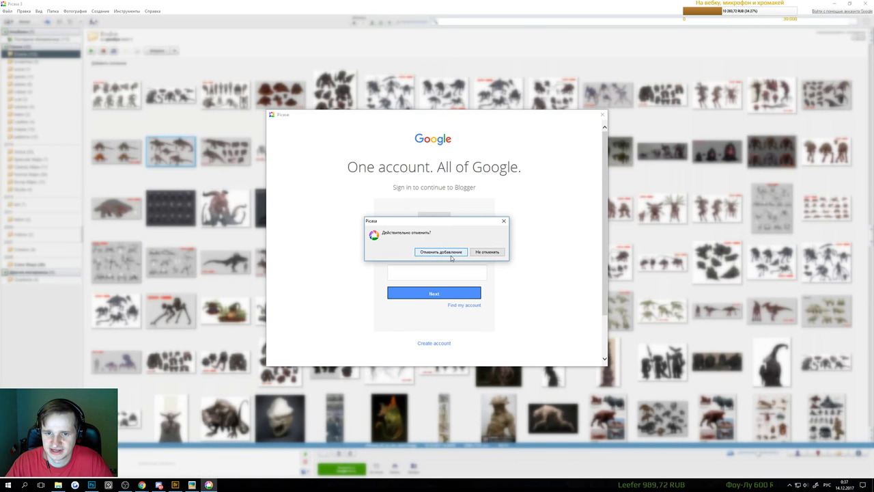
left_click(451, 255)
left_click(866, 3)
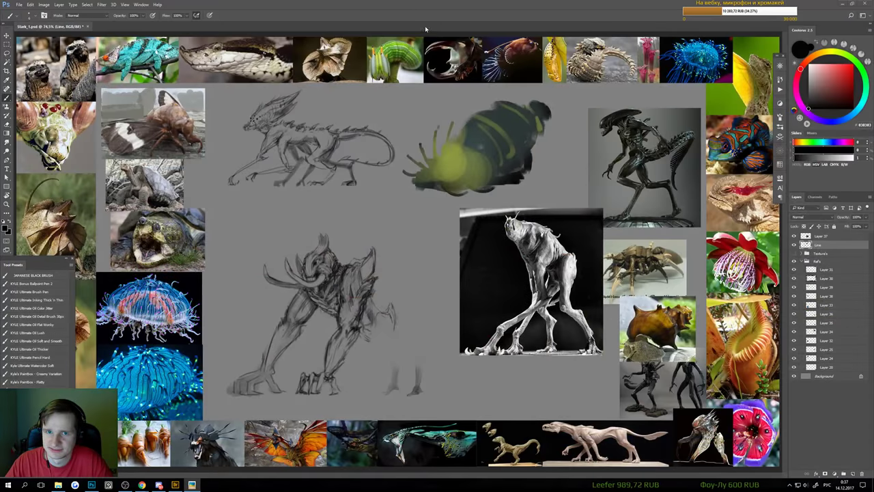
- Review the whole reference board with the creature sketches and save the document
scroll(423, 256, "up", 2)
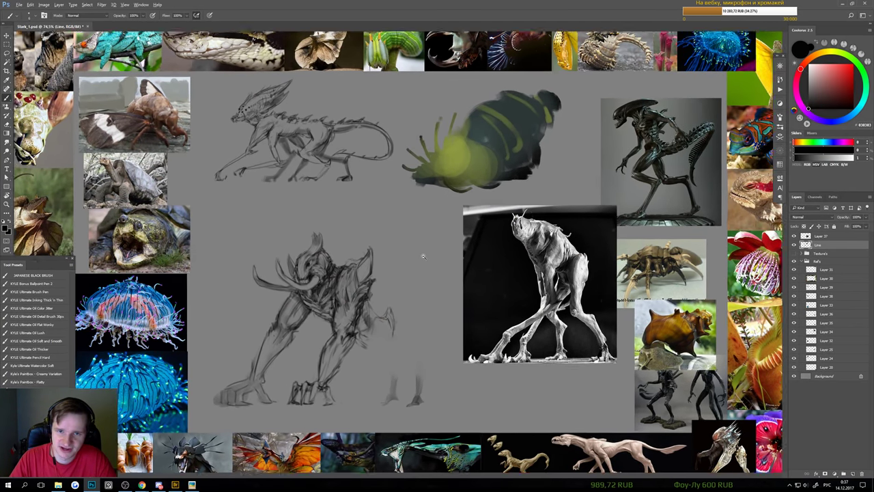
left_click_drag(423, 255, 437, 226)
scroll(434, 243, "down", 4)
key("ctrl+s")
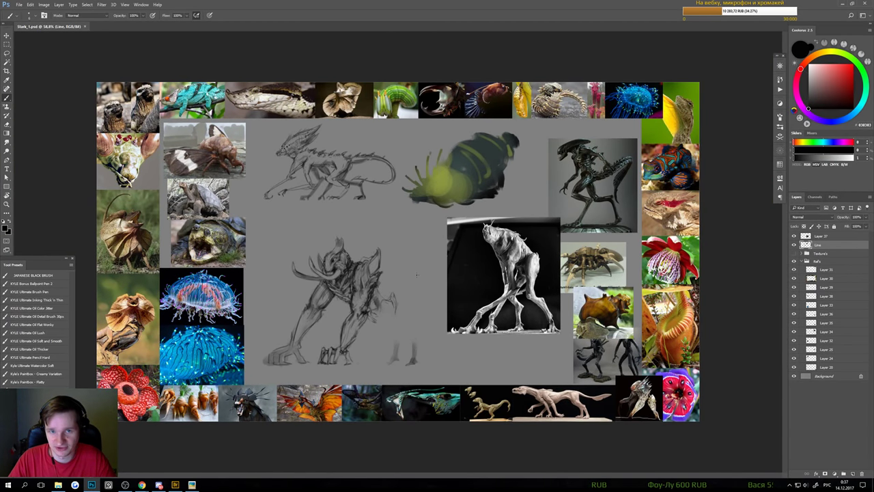
- Draw the rump and thigh contours of the near hind leg with the Brush, cleaning up stray lines with the Eraser
scroll(396, 385, "up", 3)
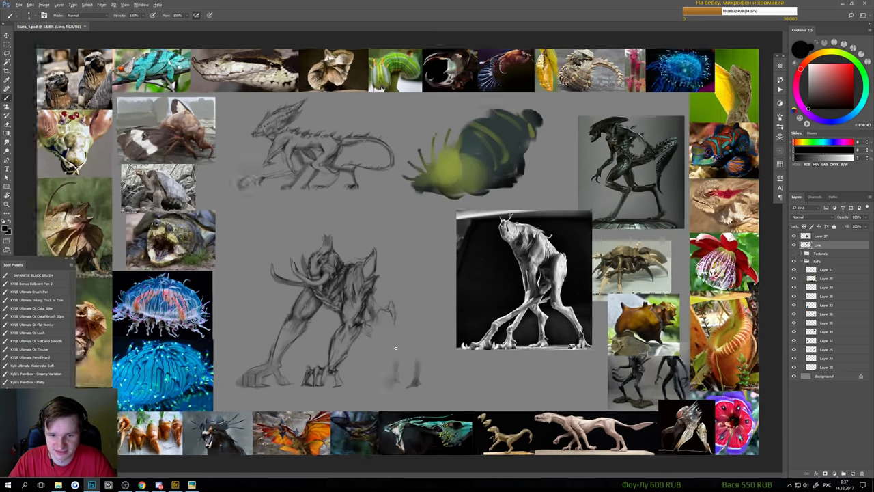
left_click_drag(384, 378, 394, 312)
key("e")
key("b")
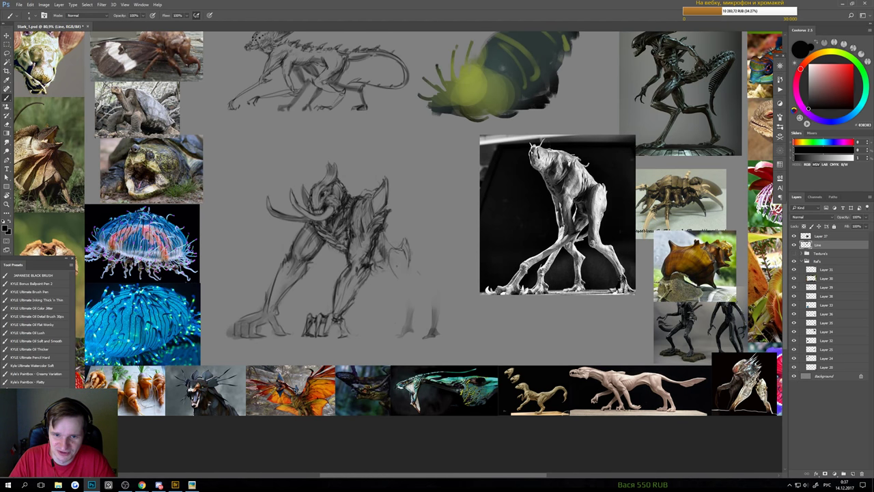
left_click_drag(392, 269, 415, 290)
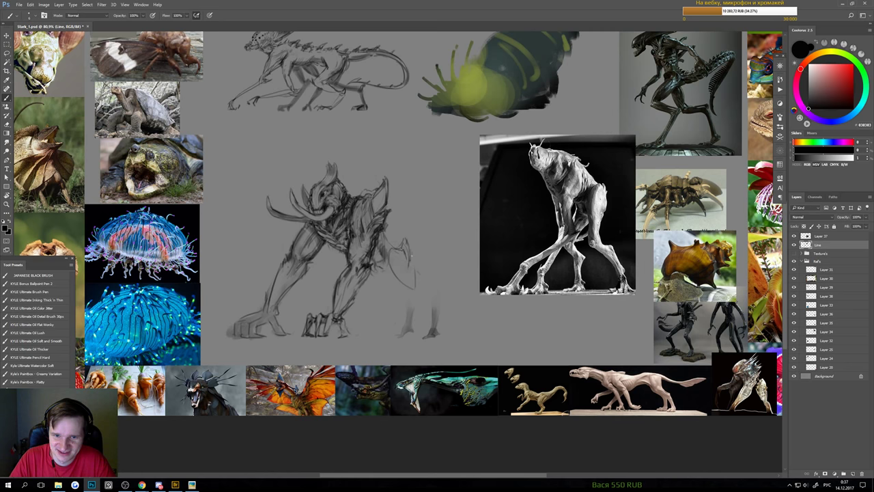
mouse_move(416, 254)
left_mouse_down()
mouse_move(413, 288)
mouse_move(407, 283)
left_mouse_up()
key("e")
key("b")
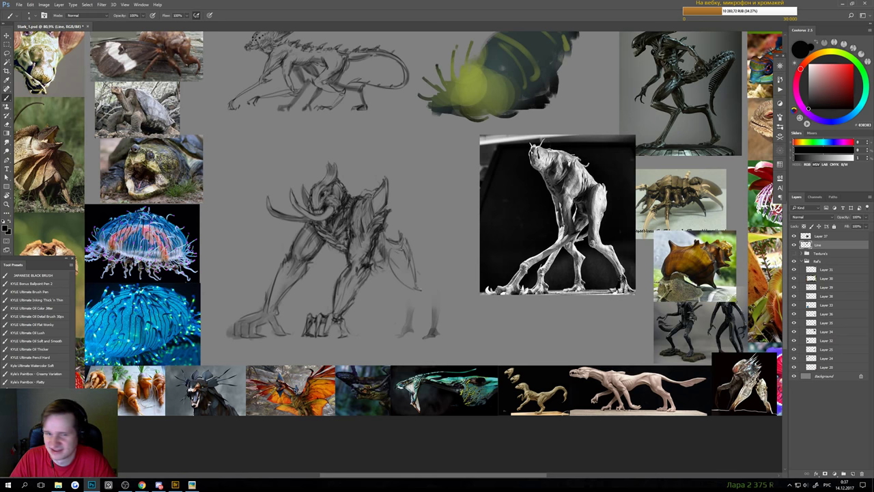
- Sketch the near hind leg's pointed hock and lower-leg curve down to the rough foot, and reinforce the thigh's underside
mouse_move(419, 282)
left_mouse_down()
mouse_move(432, 281)
mouse_move(422, 276)
mouse_move(431, 325)
left_mouse_up()
key("e")
left_click_drag(422, 292, 429, 299)
key("b")
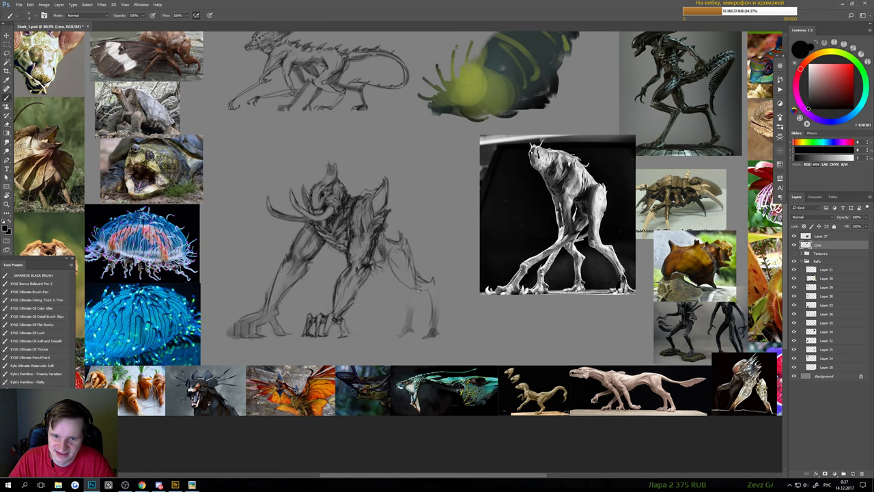
key("e")
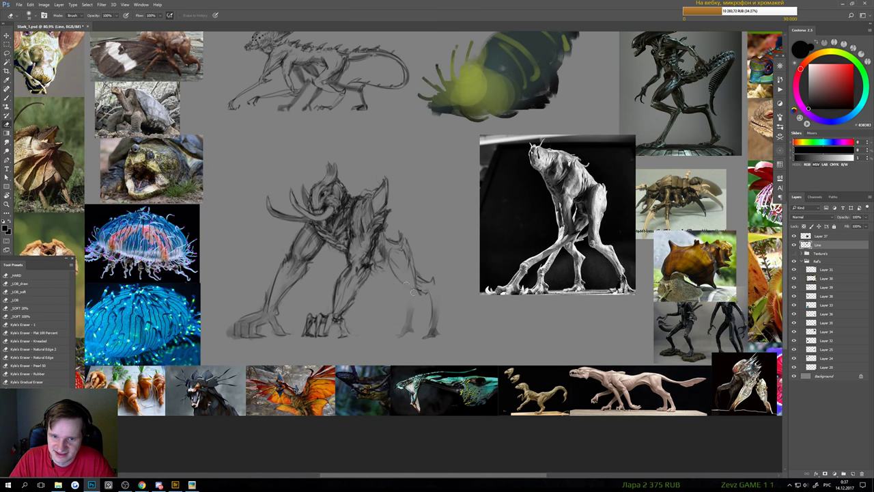
key("b")
mouse_move(394, 269)
left_mouse_down()
mouse_move(423, 297)
mouse_move(426, 284)
left_mouse_up()
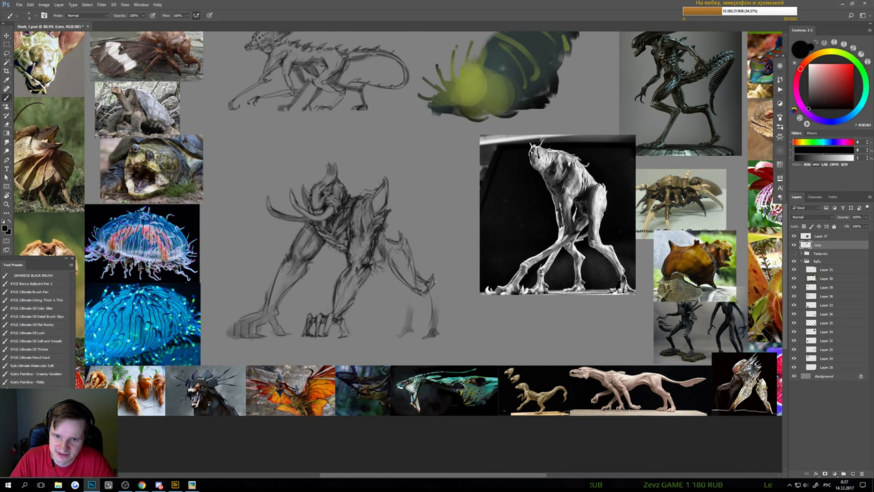
- Undo the last stroke, then define the near hind leg's shin and foot contours down to the ground
key("ctrl+z")
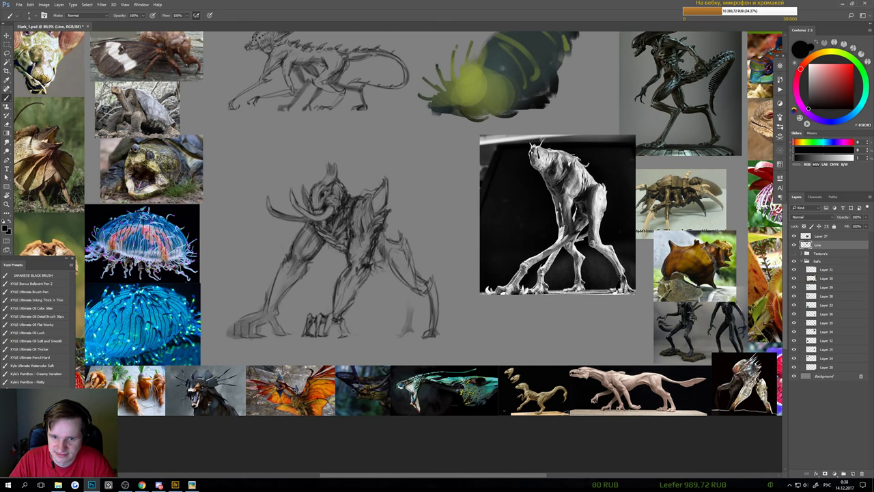
scroll(430, 314, "up", 1)
key("e")
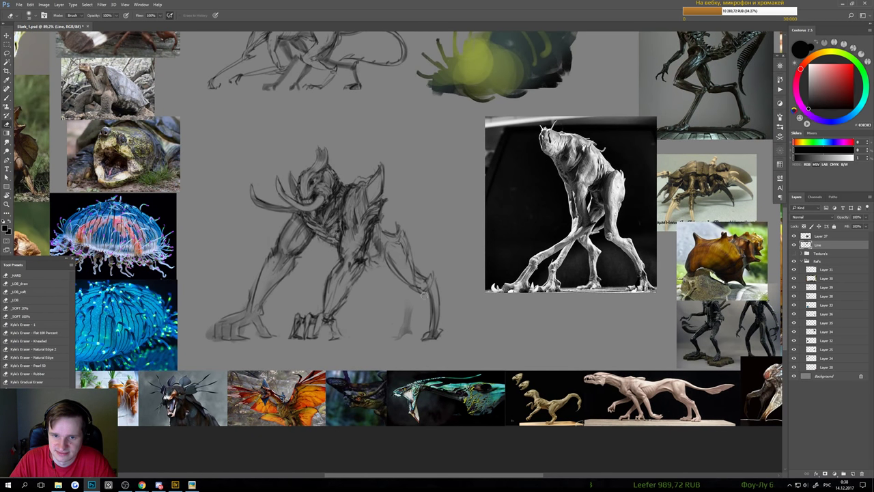
key("b")
scroll(423, 301, "down", 5)
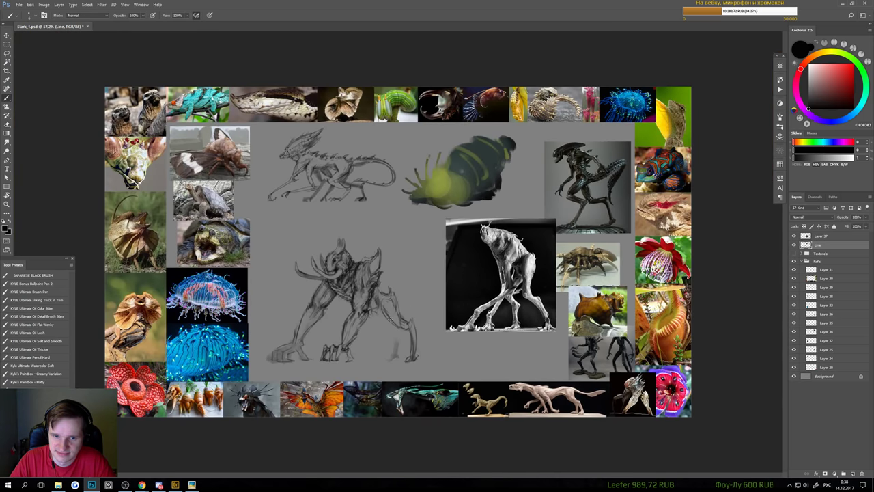
scroll(381, 326, "up", 1)
- Erase the old rough far hind foot and block in the far hind leg in dark grey from thigh to ground
key("e")
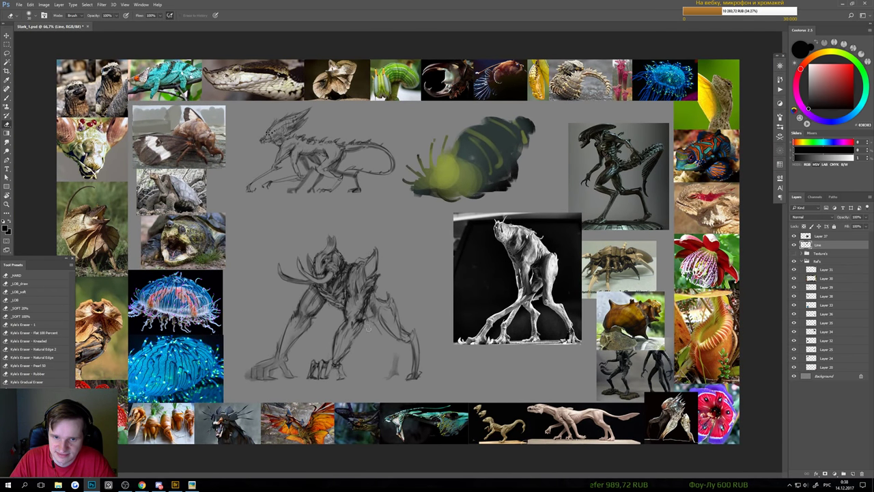
key("b")
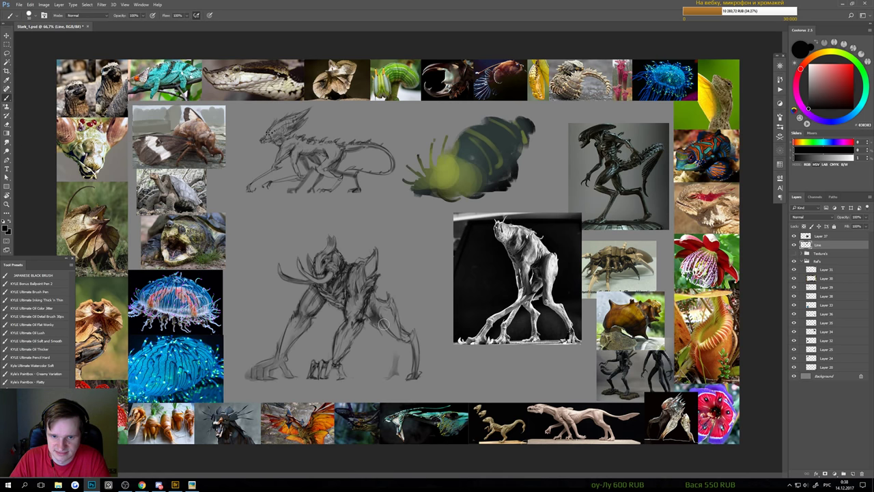
key("[")
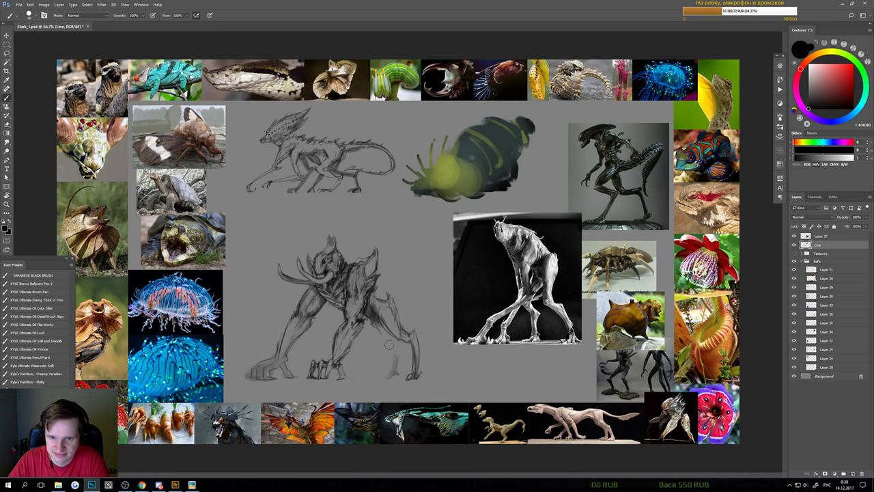
mouse_move(379, 325)
left_mouse_down()
mouse_move(369, 341)
mouse_move(391, 375)
mouse_move(396, 362)
left_mouse_up()
key("e")
key("b")
mouse_move(375, 323)
left_mouse_down()
mouse_move(364, 339)
mouse_move(379, 352)
mouse_move(369, 378)
mouse_move(371, 343)
mouse_move(365, 376)
left_mouse_up()
key("bracketleft")
key("bracketleft")
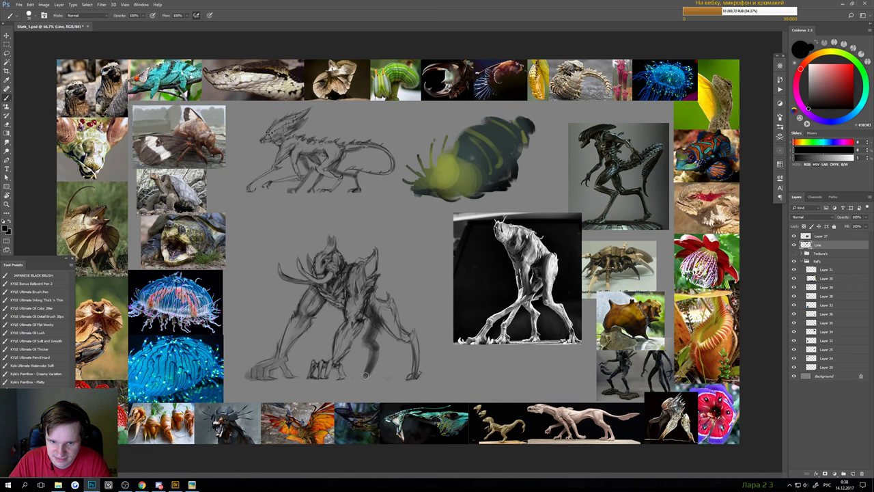
- Shade the far front leg in soft dark grey from its foot up to the upper arm with the Brush
scroll(390, 439, "down", 3)
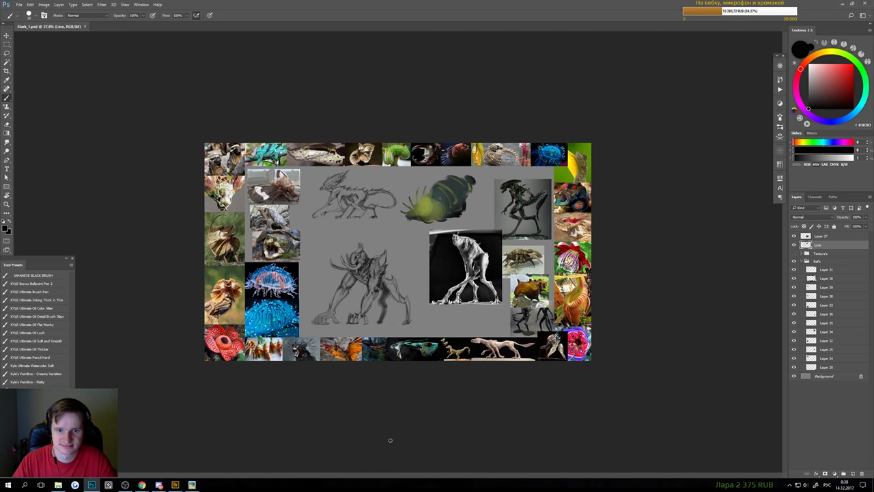
scroll(316, 331, "up", 4)
key("e")
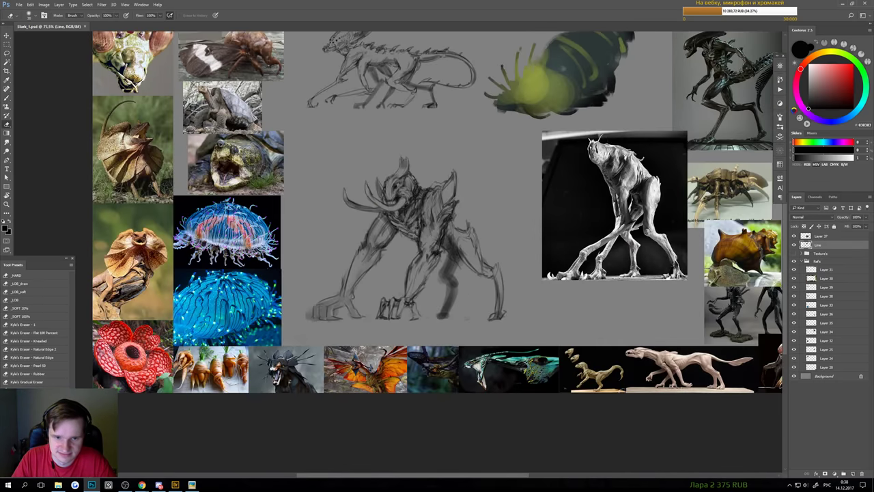
key("b")
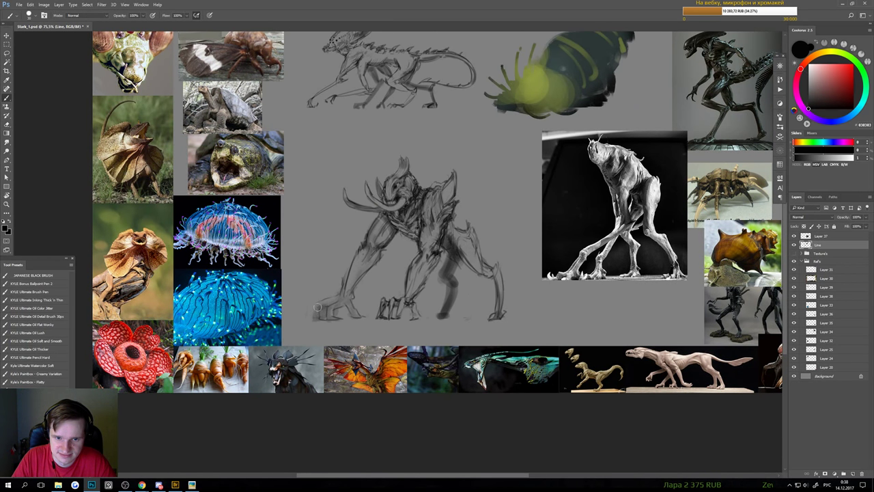
mouse_move(318, 307)
left_mouse_down()
mouse_move(340, 296)
mouse_move(322, 315)
mouse_move(327, 307)
mouse_move(338, 313)
mouse_move(333, 319)
mouse_move(353, 314)
mouse_move(346, 300)
mouse_move(372, 254)
mouse_move(355, 268)
mouse_move(386, 243)
left_mouse_up()
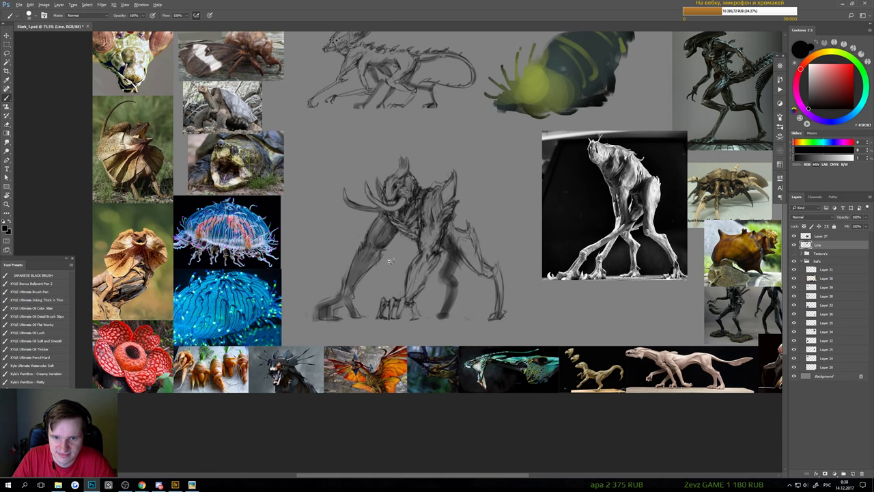
- Shade the near front foot's knuckles and toes in dark grey down to the ground
scroll(385, 307, "down", 5)
scroll(369, 297, "up", 3)
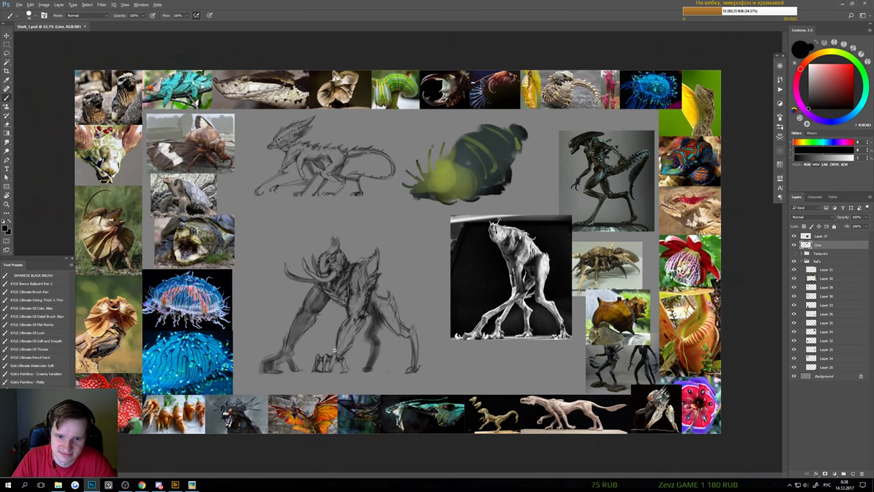
key("e")
key("b")
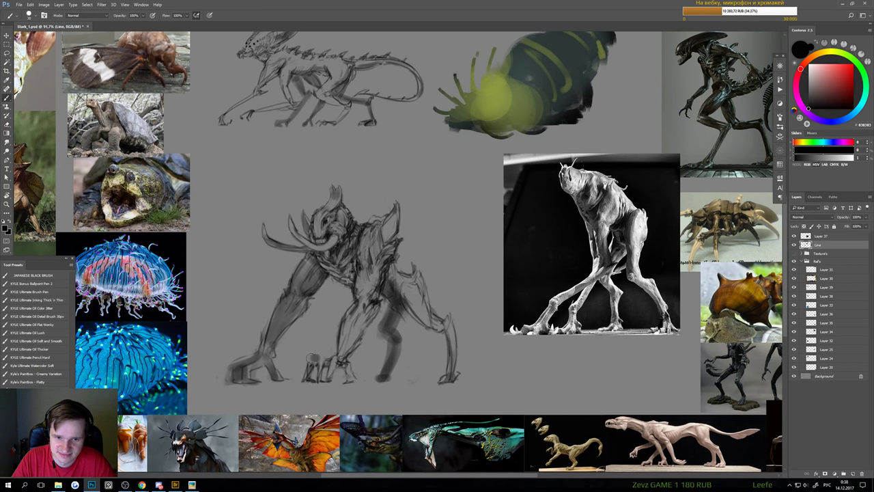
mouse_move(314, 360)
left_mouse_down()
mouse_move(318, 377)
mouse_move(311, 368)
left_mouse_up()
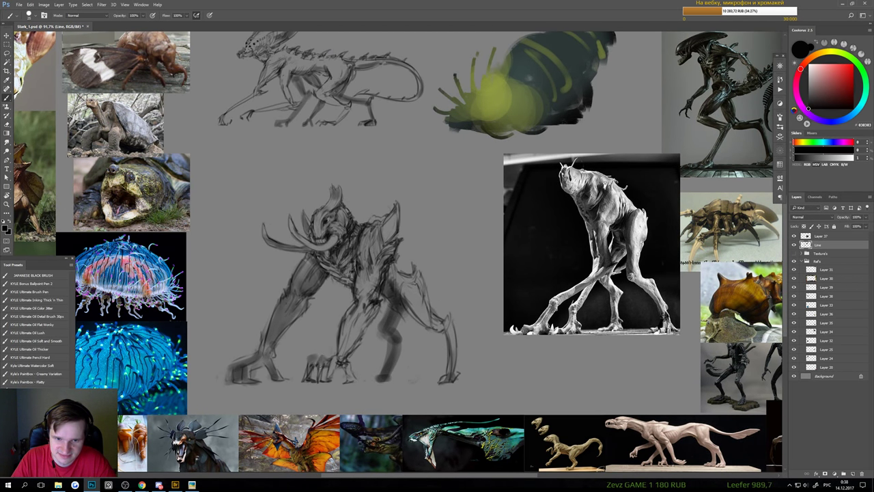
mouse_move(321, 356)
left_mouse_down()
mouse_move(308, 379)
mouse_move(315, 362)
mouse_move(319, 379)
mouse_move(312, 359)
left_mouse_up()
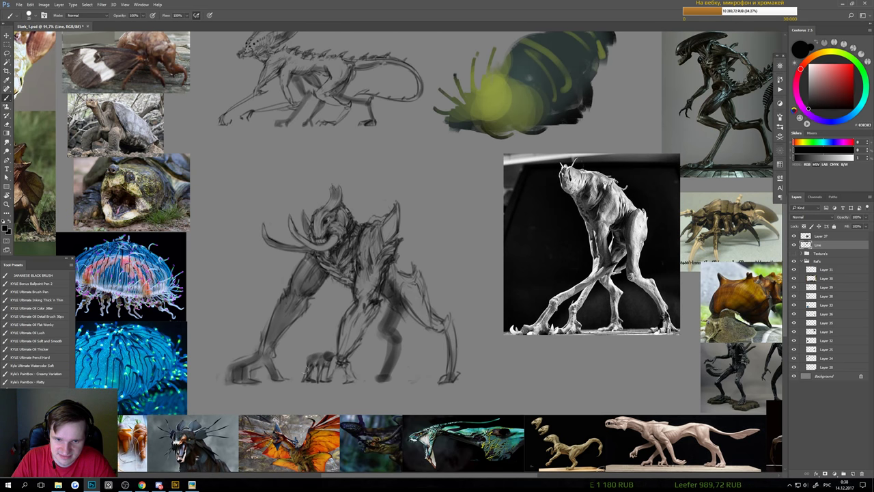
key("e")
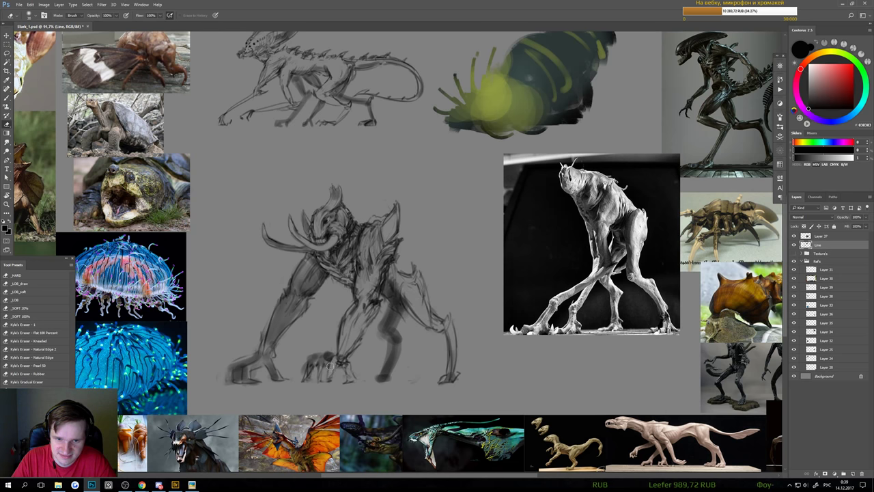
key("b")
mouse_move(333, 362)
left_mouse_down()
mouse_move(328, 387)
mouse_move(313, 364)
mouse_move(326, 380)
mouse_move(349, 359)
mouse_move(328, 389)
left_mouse_up()
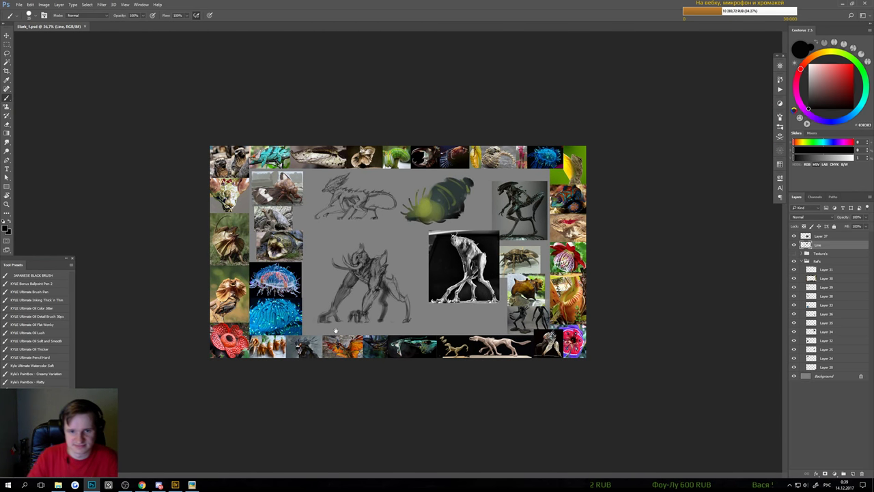
scroll(335, 328, "up", 4)
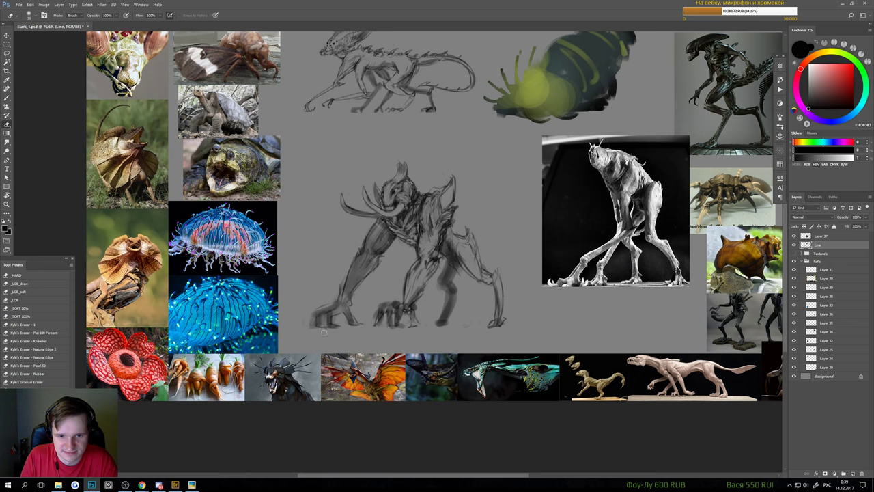
scroll(320, 319, "down", 3)
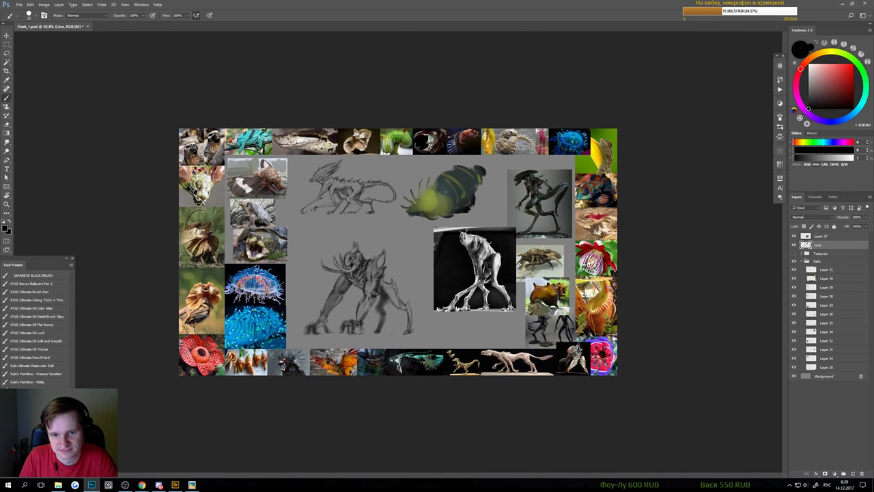
- Sharpen the pointed spike on the rump with Brush and Eraser, and undo the last strokes
scroll(416, 320, "up", 3)
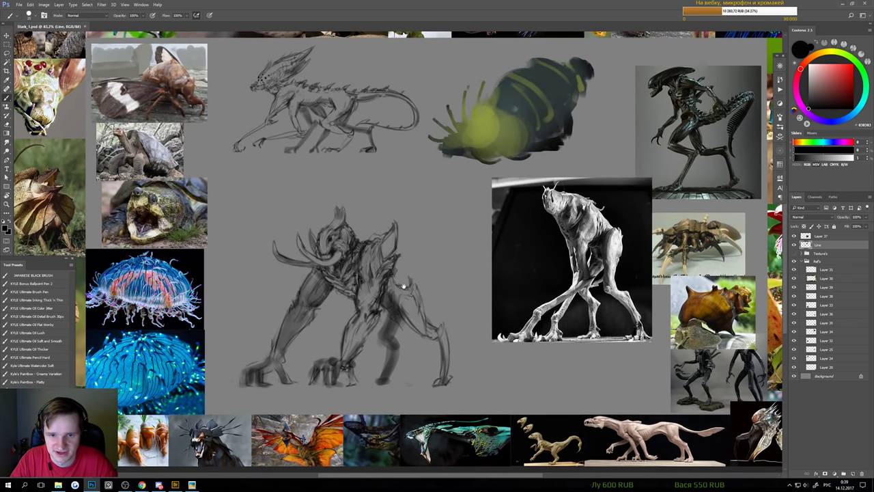
key("e")
key("b")
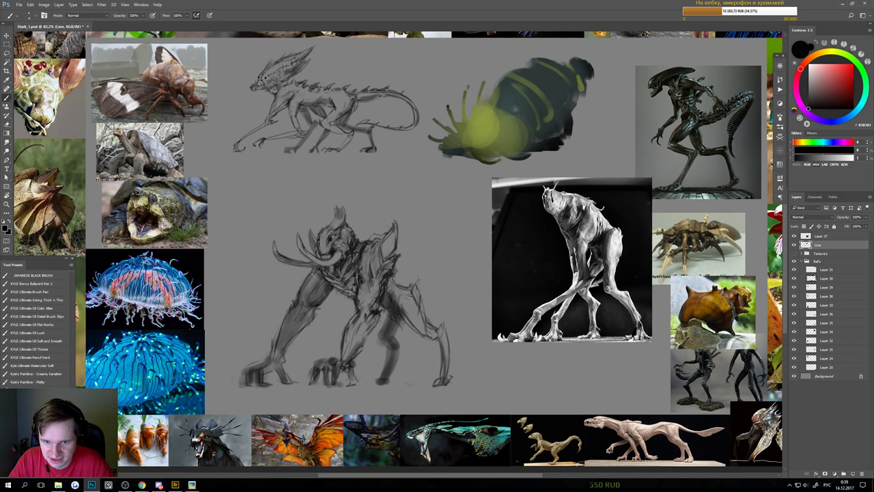
key("e")
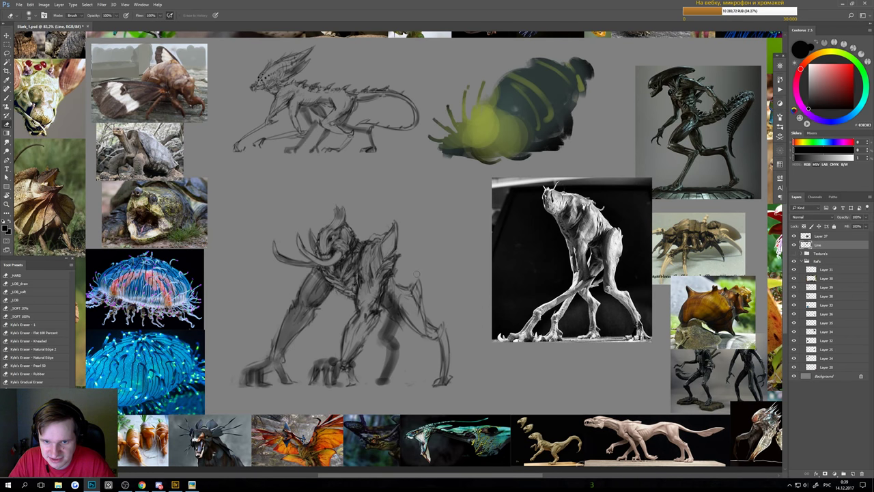
key("b")
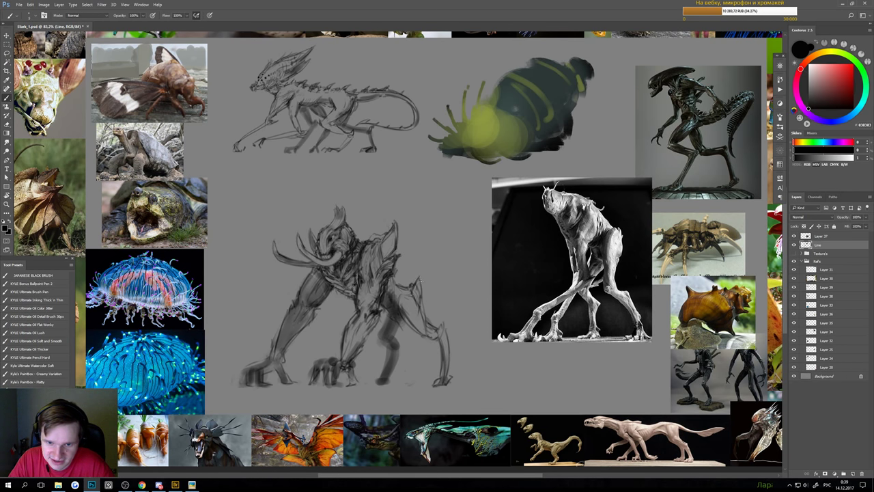
left_click_drag(419, 277, 421, 305)
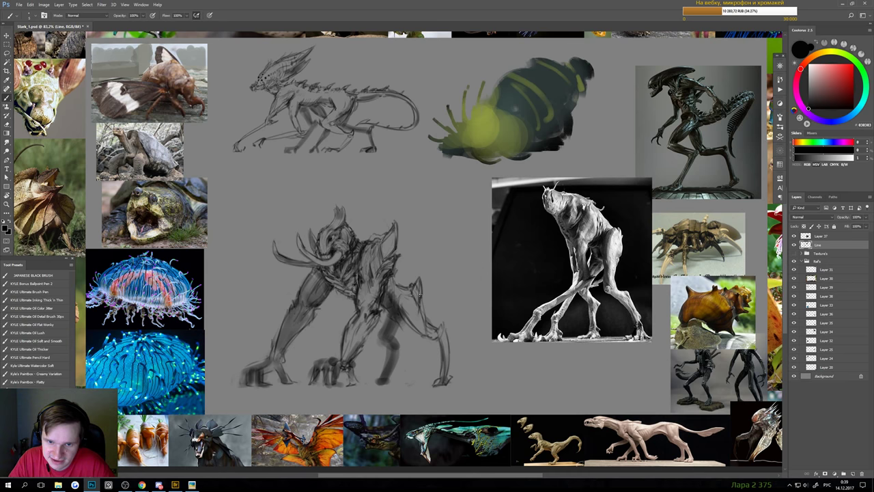
key("ctrl+alt+z")
key("ctrl+alt+z")
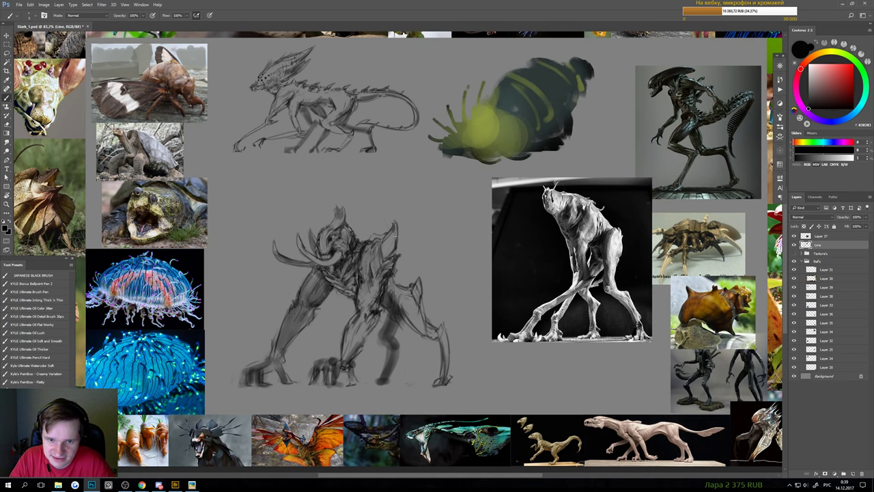
- Try contour strokes along the shoulder spike, undo them, and redraw a short line at its base
left_click_drag(396, 225, 382, 256)
key("ctrl+alt+z")
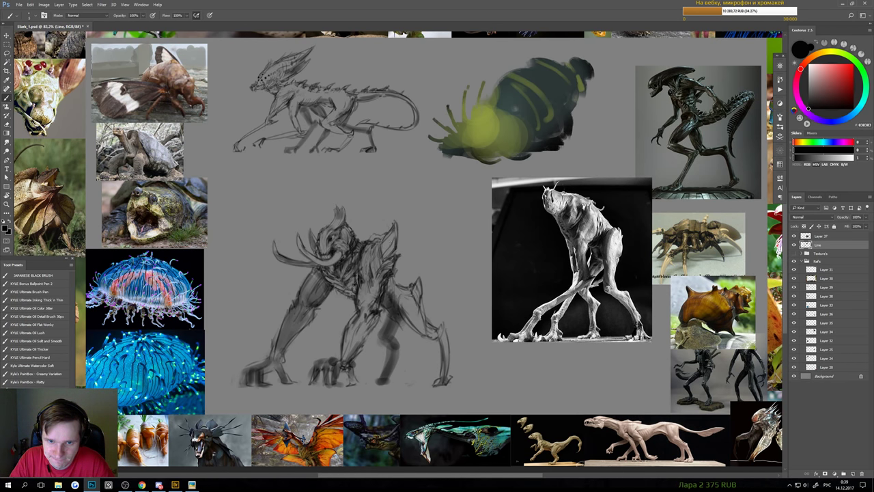
key("ctrl+alt+z")
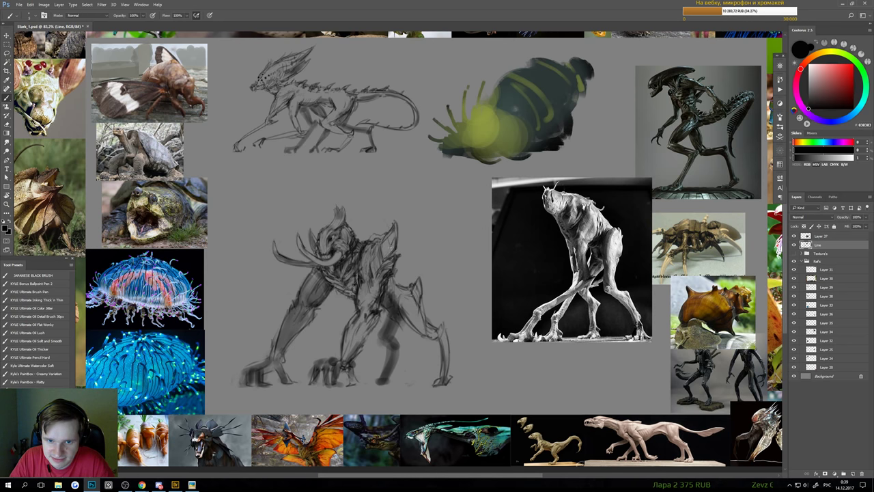
left_click_drag(390, 245, 385, 256)
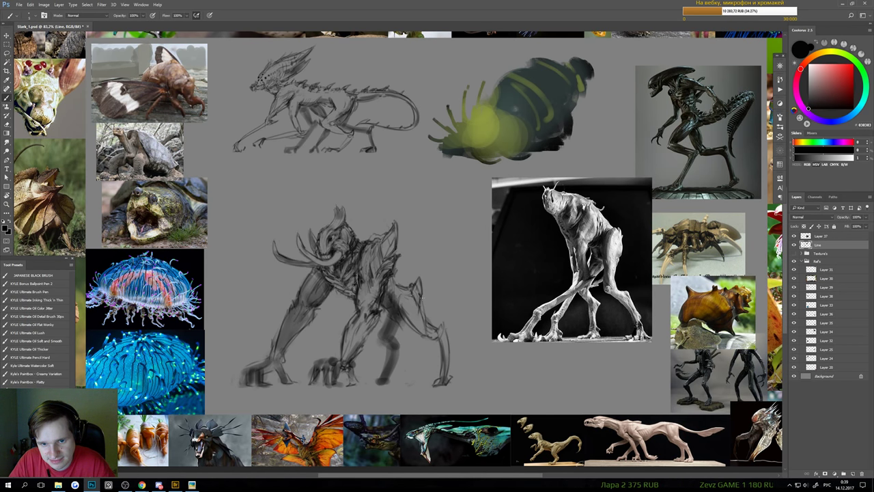
- Refine the rump and thigh contours of the near hind leg, alternating Brush and Eraser
scroll(425, 315, "up", 3)
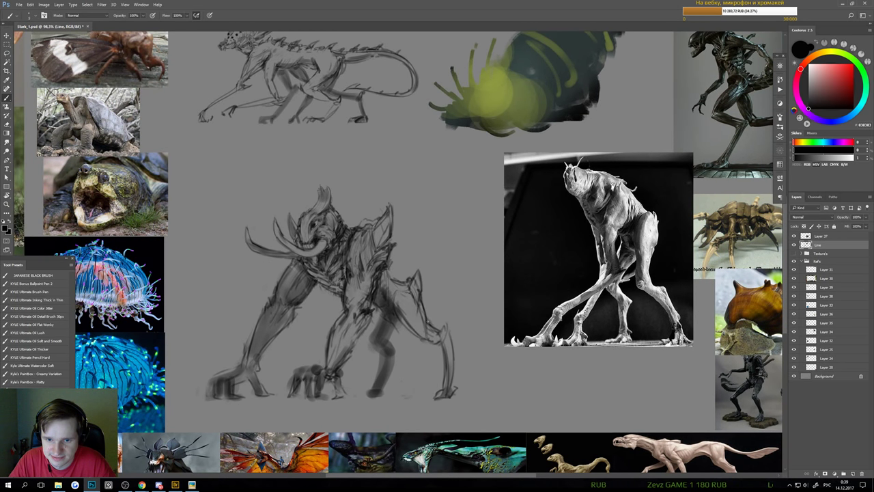
key("e")
key("b")
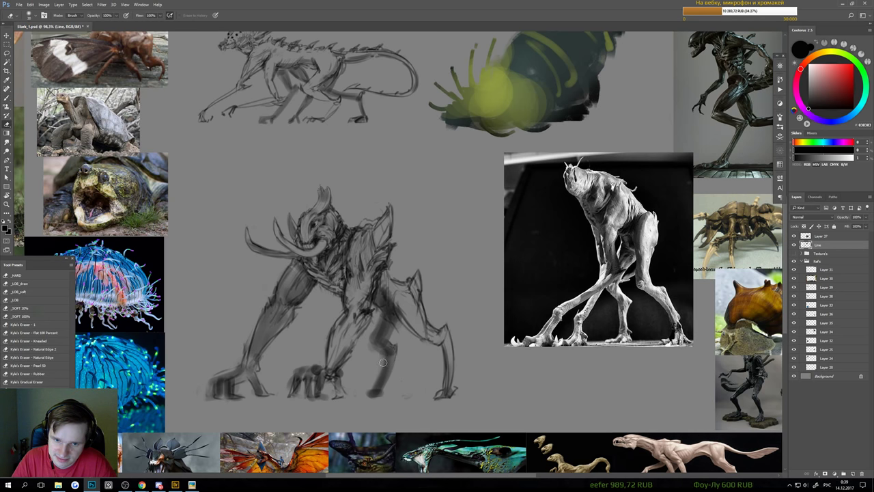
scroll(379, 382, "down", 3)
scroll(360, 410, "down", 2)
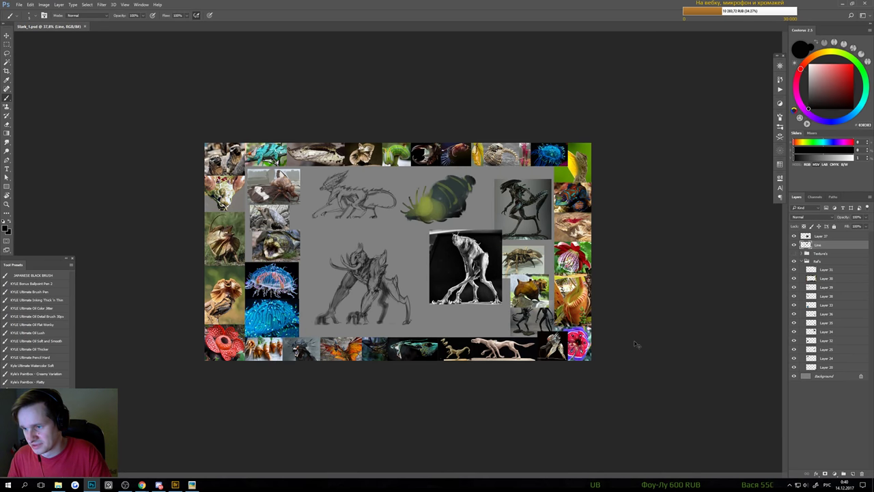
- Clean up the shaded far hind leg's thigh and shin edges with Eraser and Brush, and save the file
scroll(377, 299, "up", 3)
left_click_drag(380, 324, 401, 278)
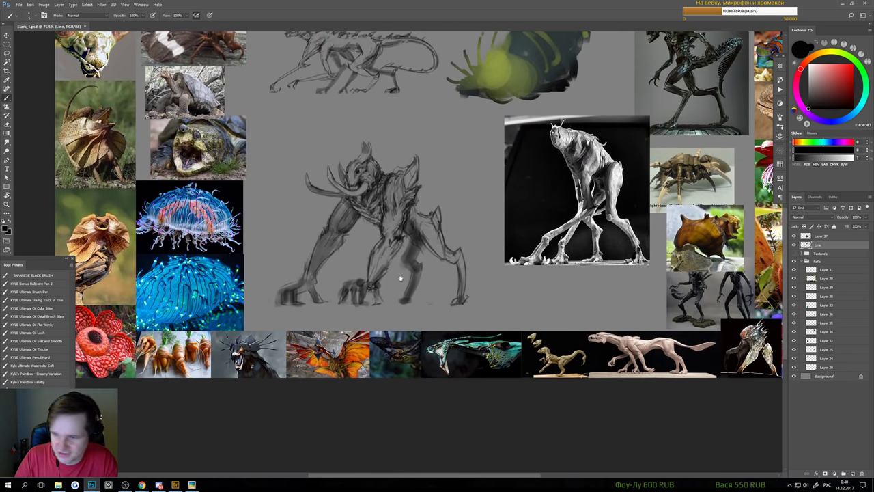
scroll(418, 279, "up", 1)
scroll(397, 239, "up", 1)
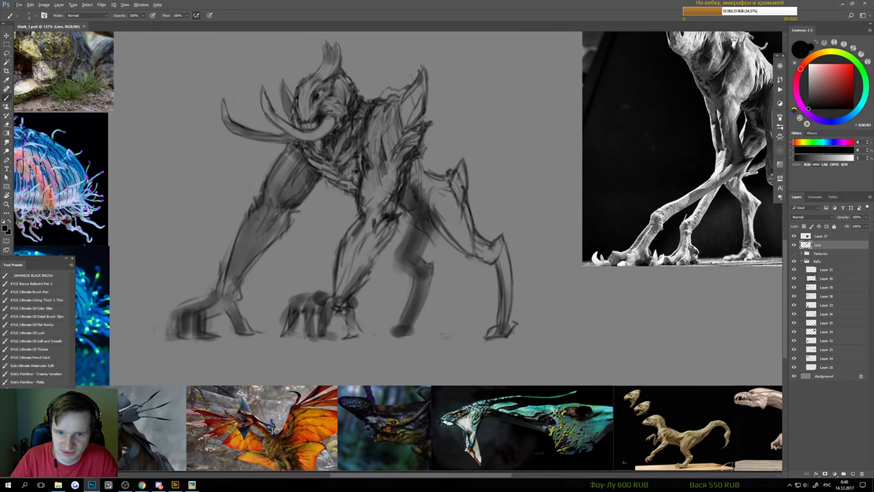
key("e")
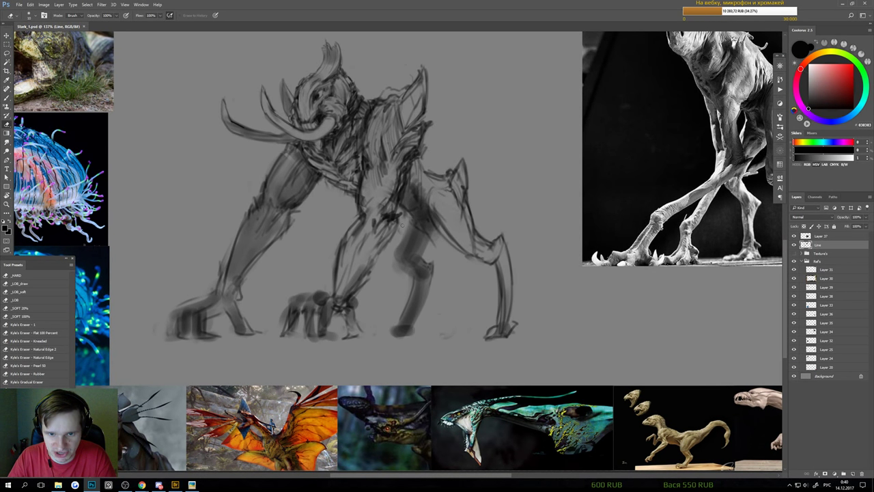
key("b")
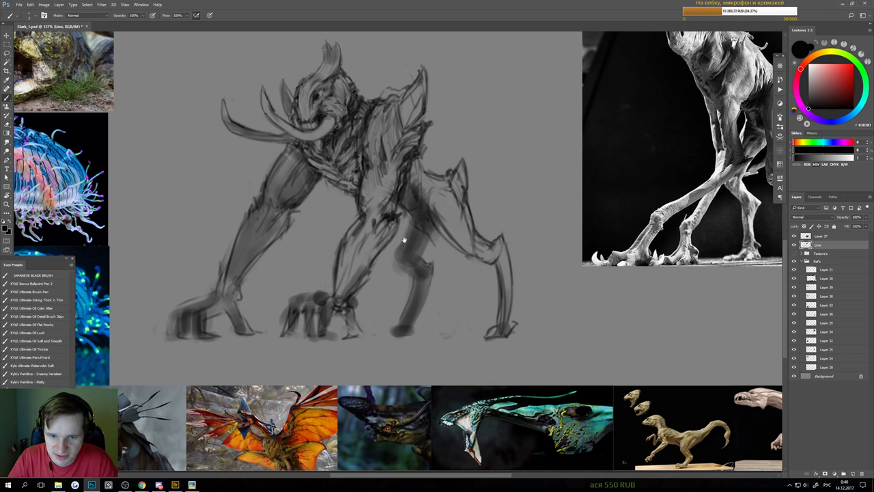
key("ctrl+0")
key("ctrl+s")
- Lasso a rounded blob in the empty area above the creature's back and fill it with dark grey gradients
key("l")
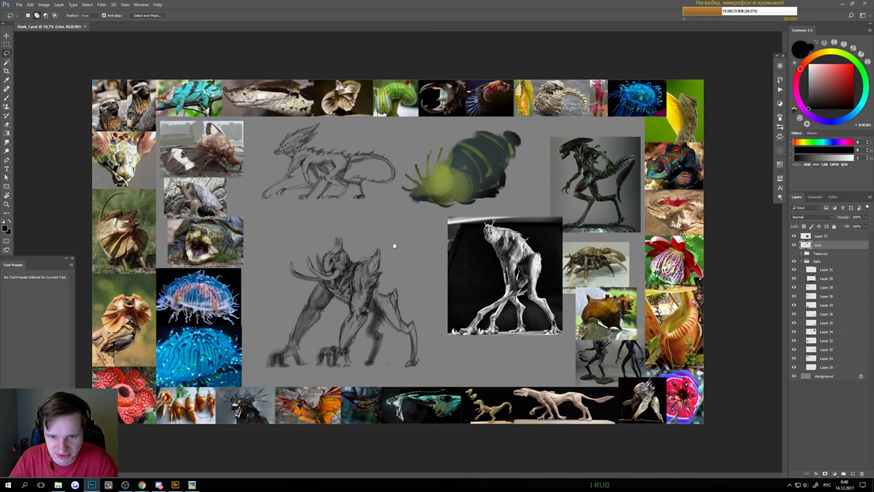
scroll(394, 228, "up", 5)
mouse_move(401, 197)
left_mouse_down()
mouse_move(443, 250)
mouse_move(406, 191)
left_mouse_up()
key("g")
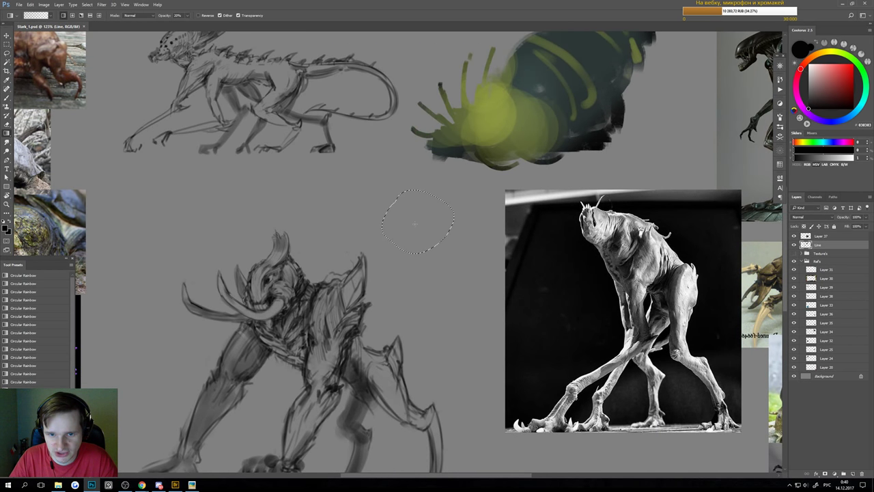
mouse_move(417, 251)
left_mouse_down()
mouse_move(414, 212)
mouse_move(416, 229)
left_mouse_up()
mouse_move(424, 190)
left_mouse_down()
mouse_move(416, 232)
mouse_move(418, 220)
left_mouse_up()
left_click_drag(414, 259, 416, 221)
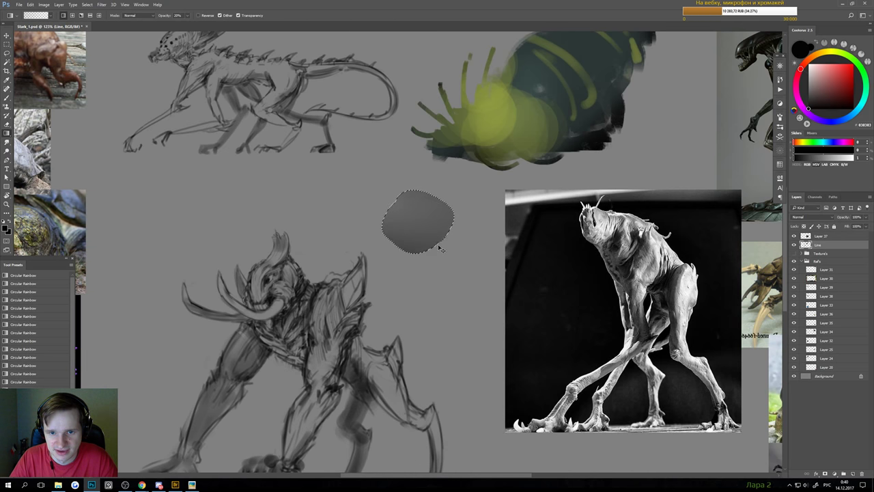
- Deselect the grey blob and paint a black smiley face with two eyes and a wavy mouth on it
key("ctrl+d")
key("b")
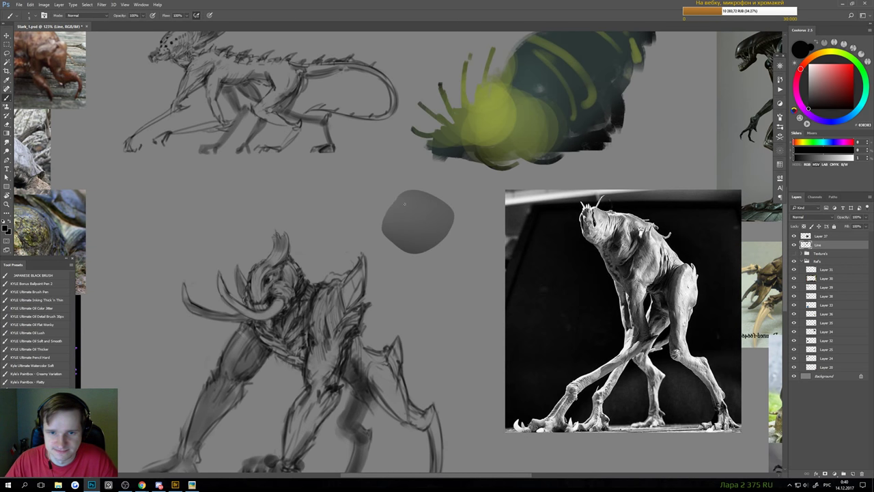
mouse_move(418, 215)
left_mouse_down()
mouse_move(412, 235)
mouse_move(420, 239)
mouse_move(408, 233)
mouse_move(422, 232)
left_mouse_up()
left_click(395, 215)
key("ctrl+z")
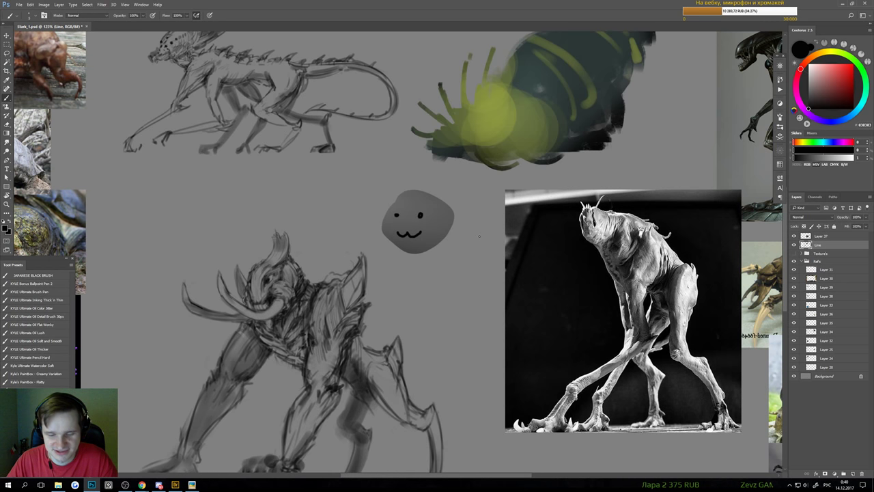
- Lasso around the smiley blob, delete it, clear the selection, and save the file
key("l")
mouse_move(372, 209)
left_mouse_down()
mouse_move(472, 233)
mouse_move(374, 198)
left_mouse_up()
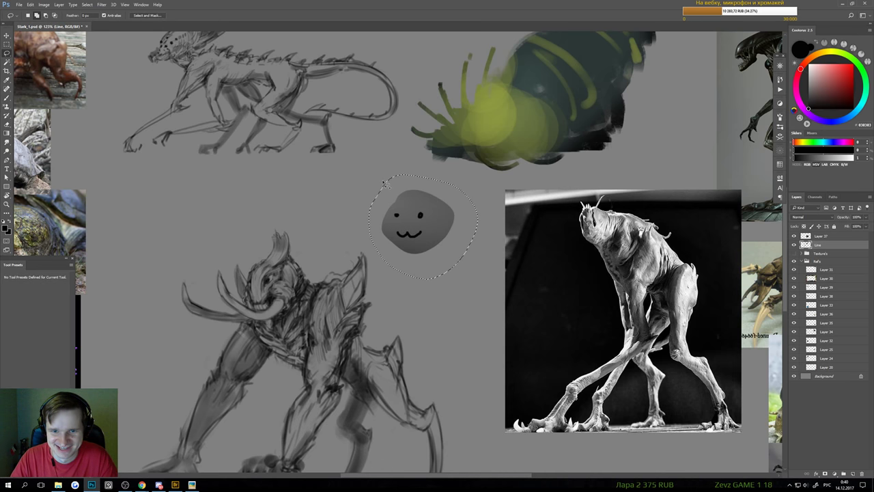
key("Delete")
key("ctrl+d")
scroll(404, 255, "down", 4)
key("ctrl+s")
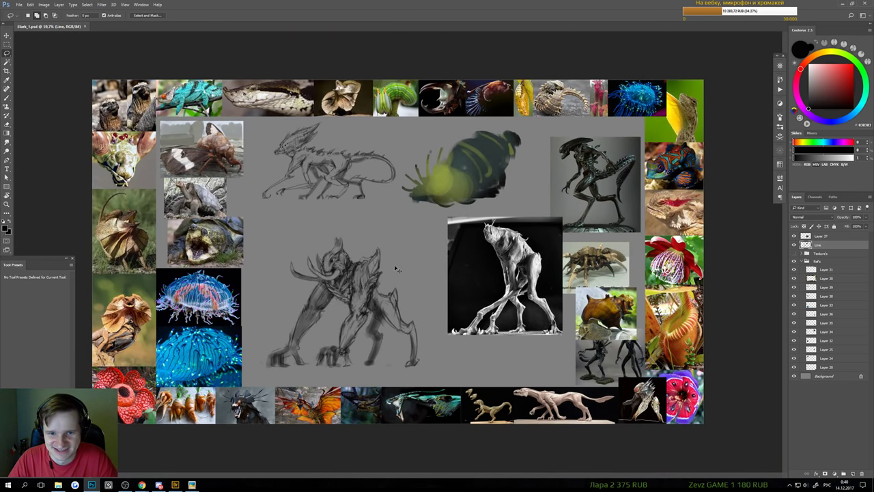
- Redraw the outline between the neck and the large back spike, and sharpen the spike's tip, with Eraser and Brush
key("b")
scroll(387, 252, "up", 4)
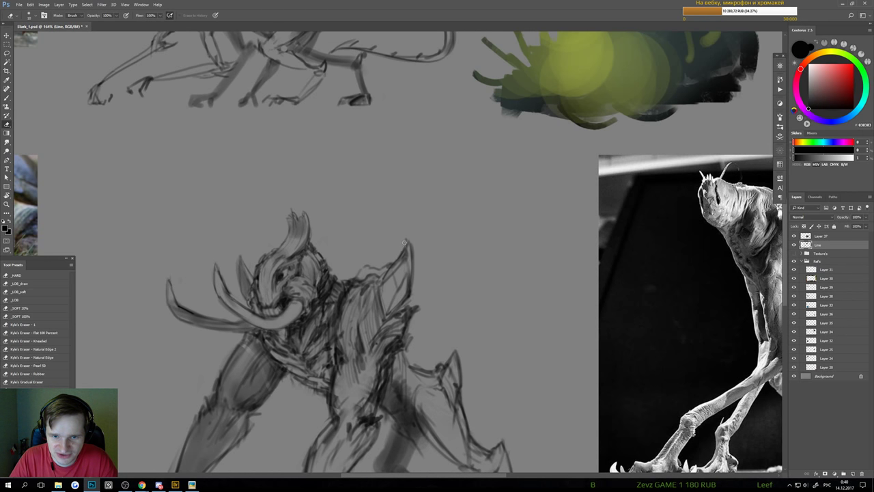
key("b")
key("e")
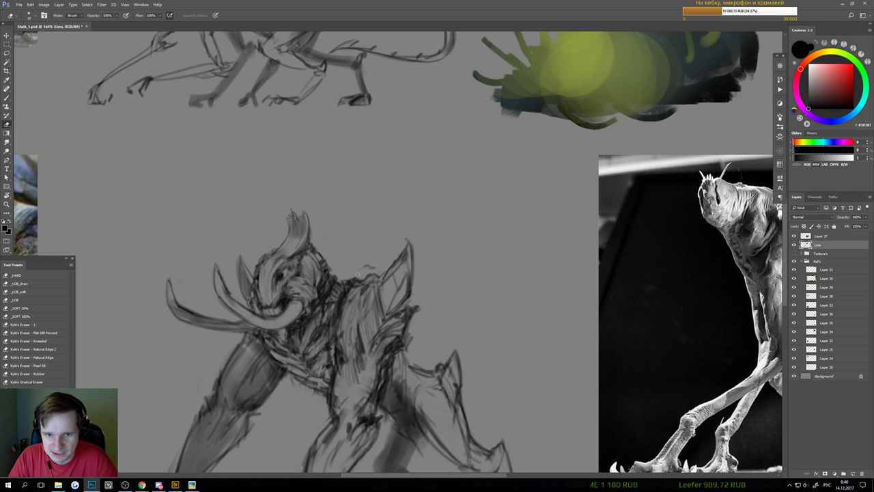
key("b")
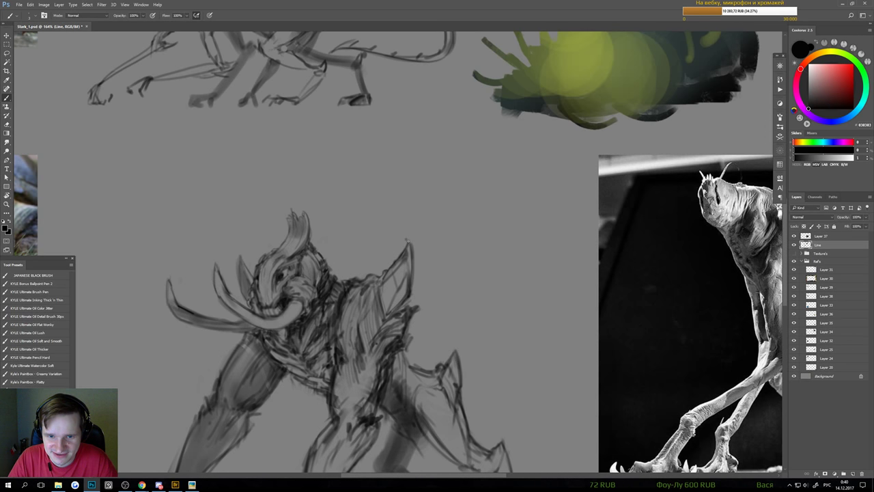
key("e")
key("b")
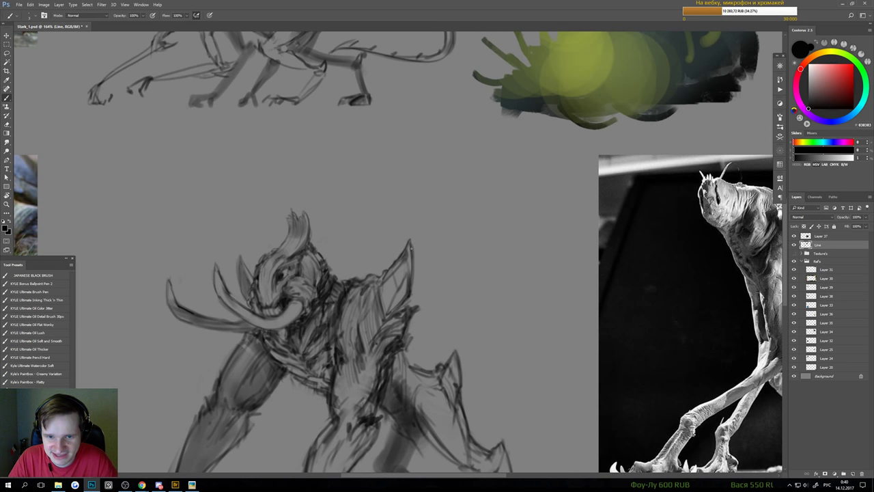
key("ctrl+0")
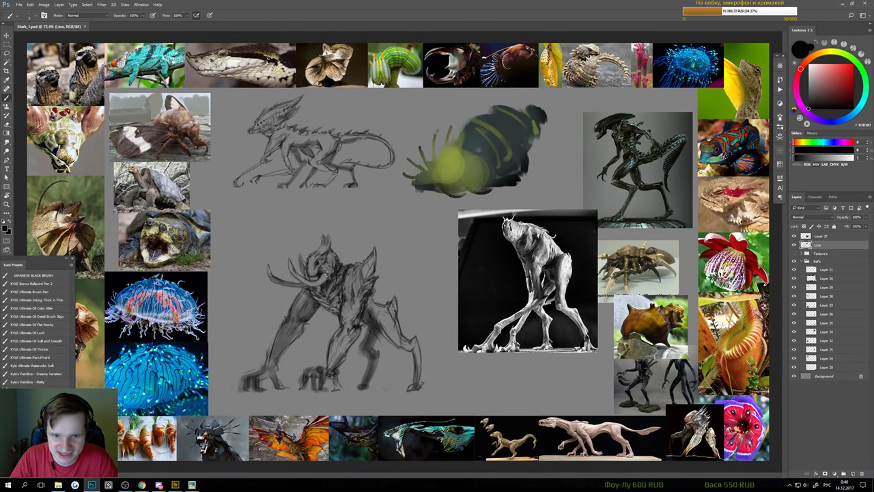
- Refine the edges of the small far tusk beside the creature's face with Eraser and Brush
scroll(310, 269, "up", 5)
key("e")
key("b")
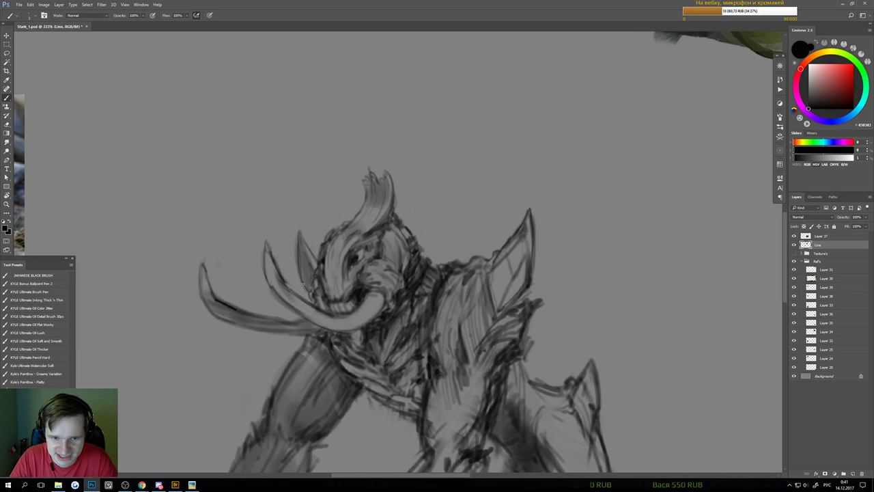
left_click_drag(298, 272, 308, 293)
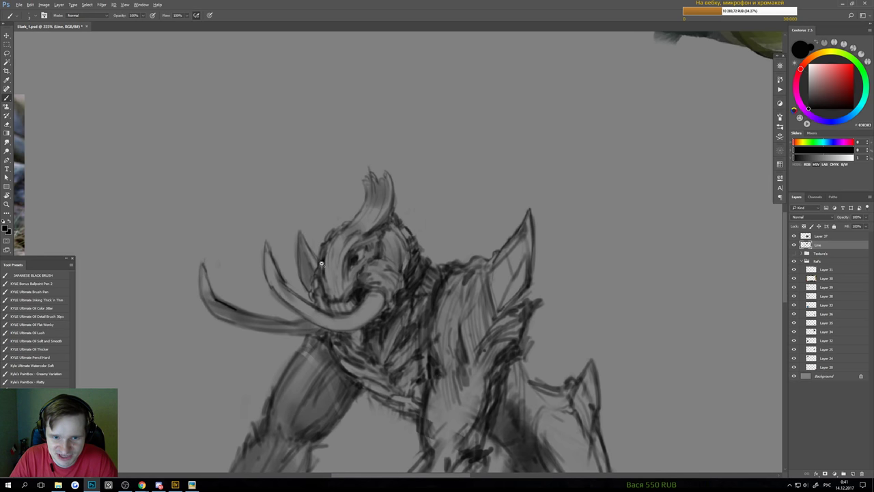
scroll(326, 269, "down", 6)
scroll(341, 321, "up", 5)
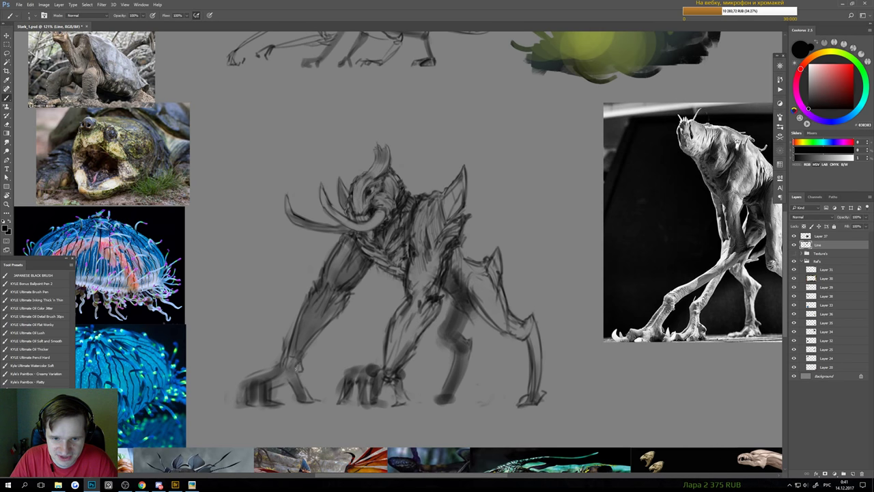
- Touch up the lines of the shaded far foreleg around its wrist with Brush and Eraser
left_click_drag(295, 368, 308, 348)
scroll(310, 347, "down", 4)
scroll(337, 336, "up", 4)
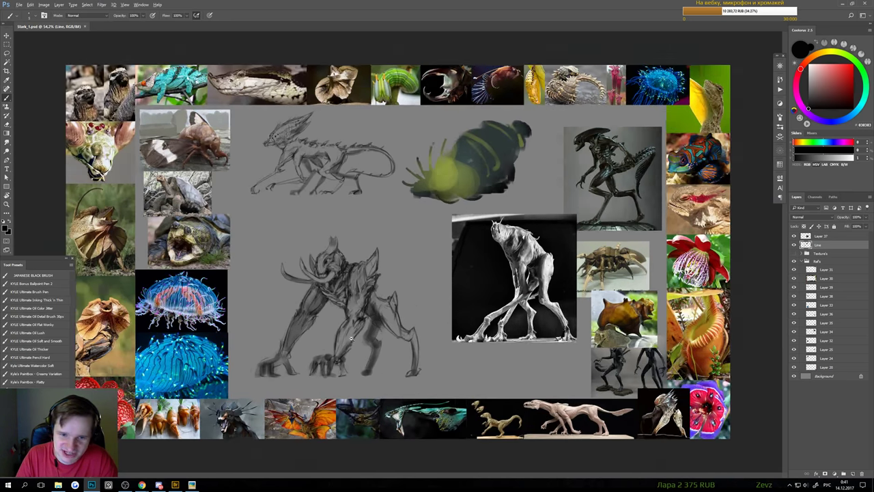
key("e")
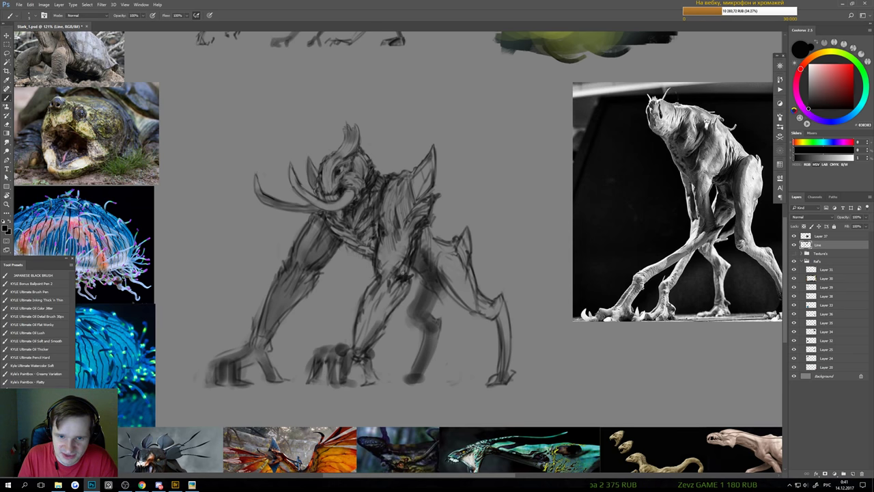
scroll(410, 254, "down", 3)
scroll(387, 337, "up", 2)
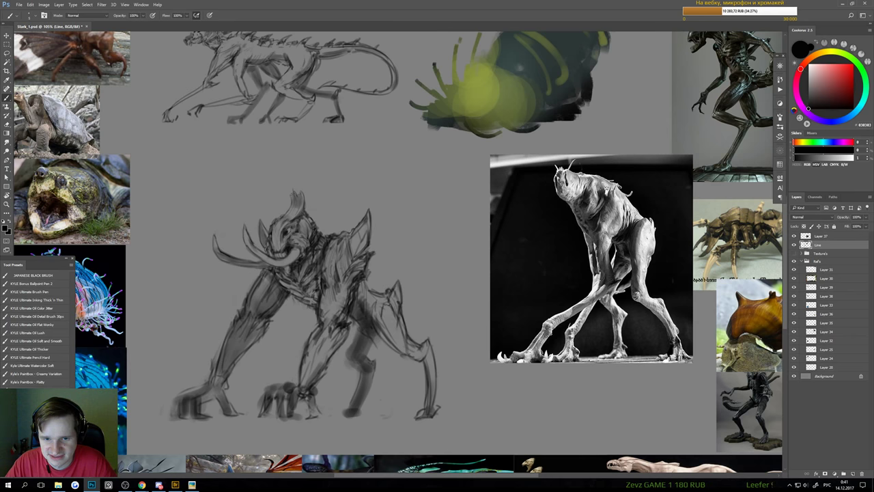
- Clean up the base of the near curved tusk where it meets the jaw, with Eraser and Brush
scroll(395, 287, "down", 5)
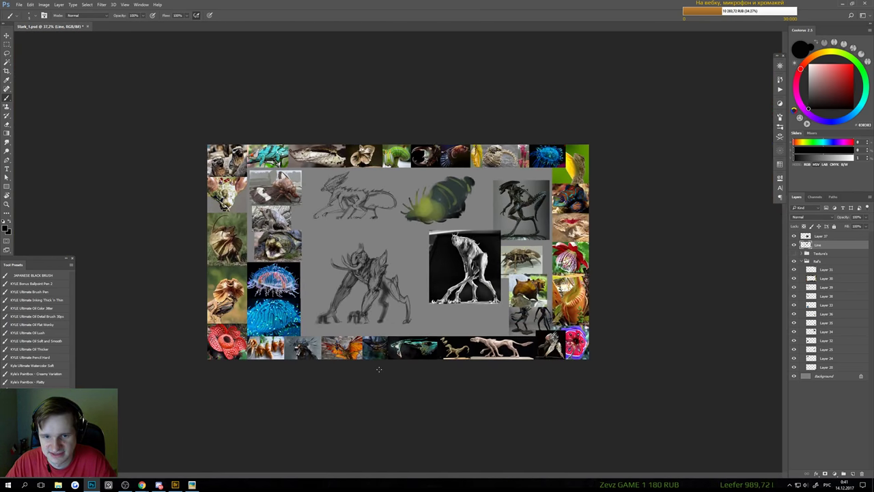
scroll(410, 324, "up", 5)
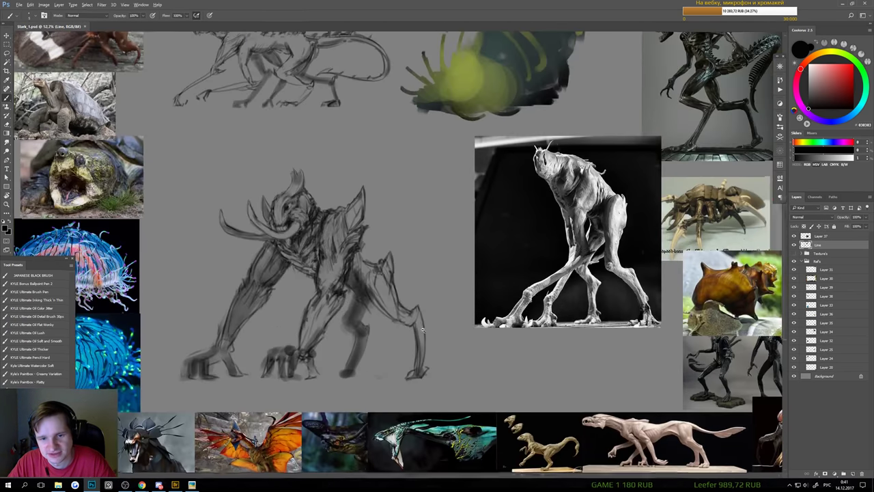
scroll(420, 321, "down", 2)
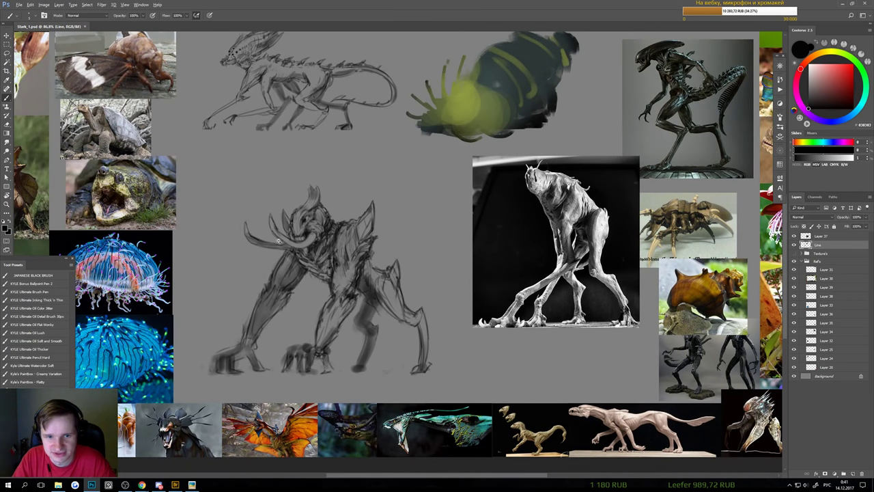
scroll(279, 241, "up", 3)
key("e")
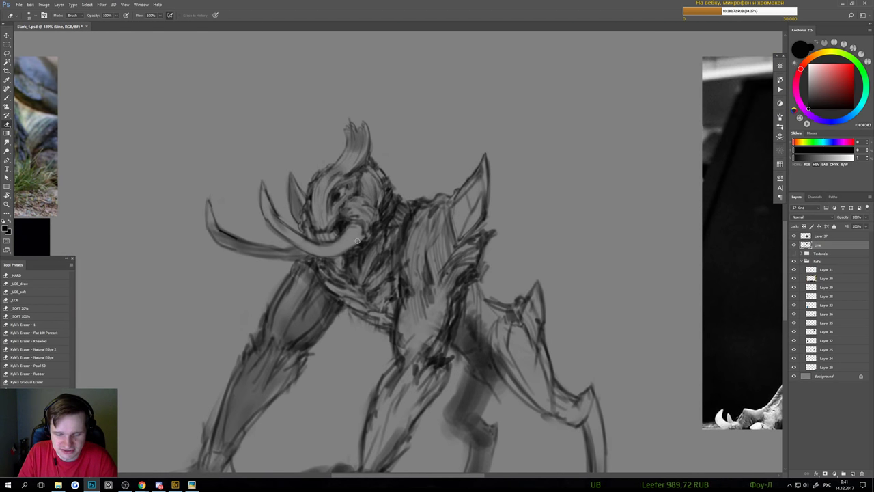
key("b")
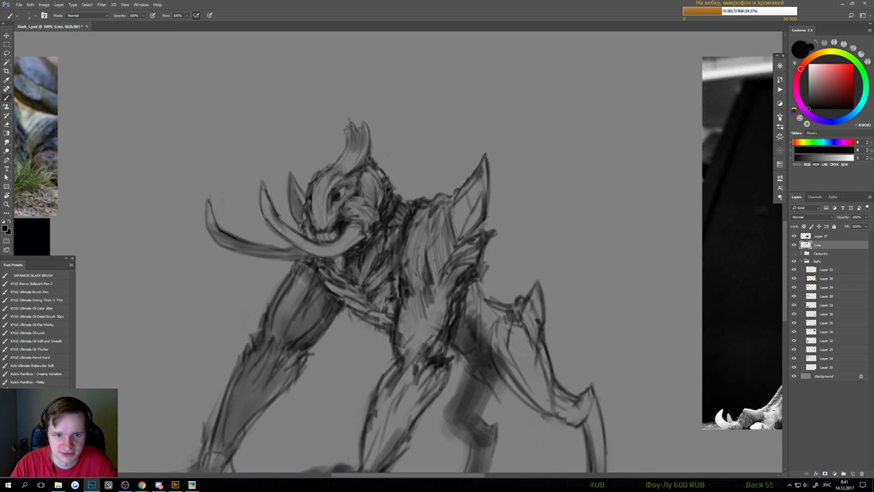
key("e")
key("b")
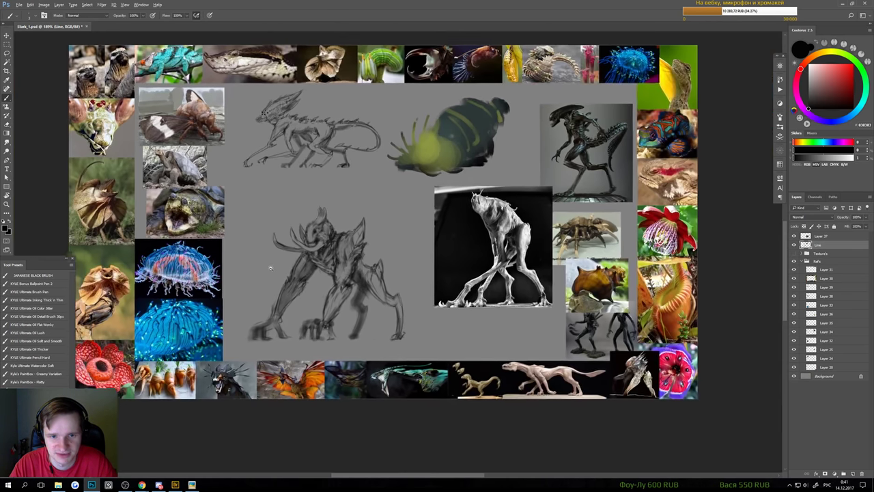
- Check the whole tusked creature and erase stray marks around its feet
key("ctrl+0")
left_click_drag(351, 308, 371, 295)
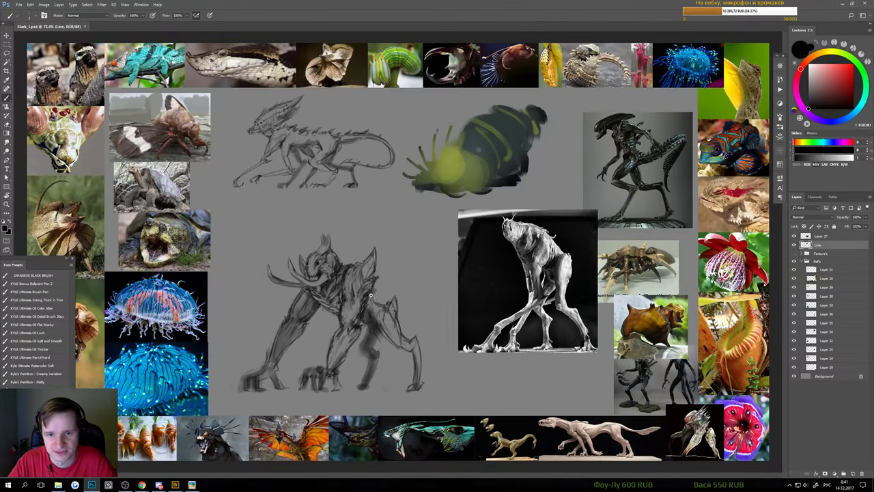
scroll(356, 378, "up", 1)
scroll(357, 378, "down", 2)
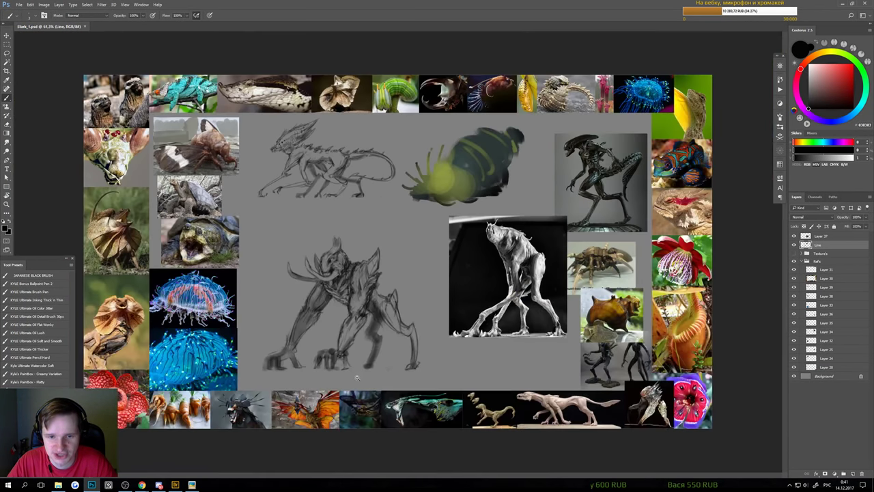
key("e")
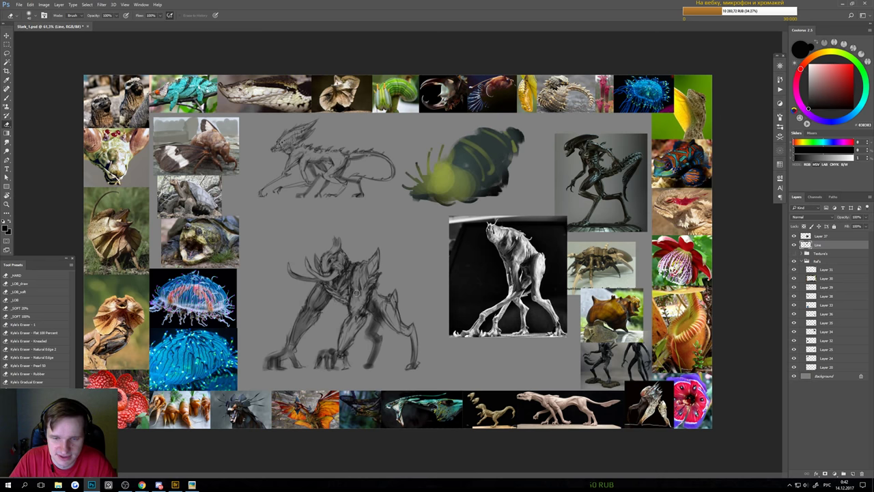
- Lasso the yellow-green larva painting, move it to the lower part of the canvas, and clear the selection
key("l")
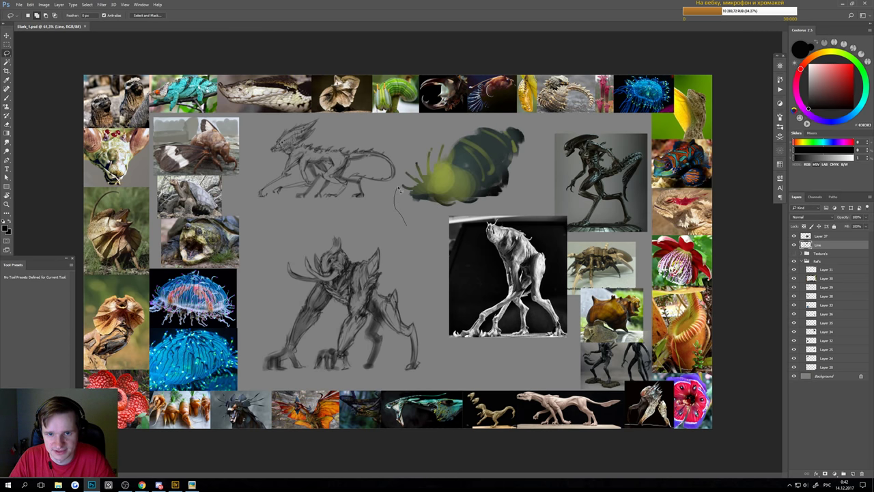
left_click_drag(539, 167, 464, 240)
key("v")
left_click_drag(444, 174, 463, 331)
key("ctrl+d")
- Lasso the tusked creature, move it up beside the spiny quadruped sketch, and clear the selection
key("l")
mouse_move(247, 352)
left_mouse_down()
mouse_move(263, 394)
mouse_move(423, 379)
mouse_move(423, 335)
mouse_move(369, 222)
mouse_move(239, 273)
mouse_move(245, 328)
left_mouse_up()
key("v")
mouse_move(348, 280)
left_mouse_down()
mouse_move(499, 170)
mouse_move(476, 163)
mouse_move(470, 183)
left_mouse_up()
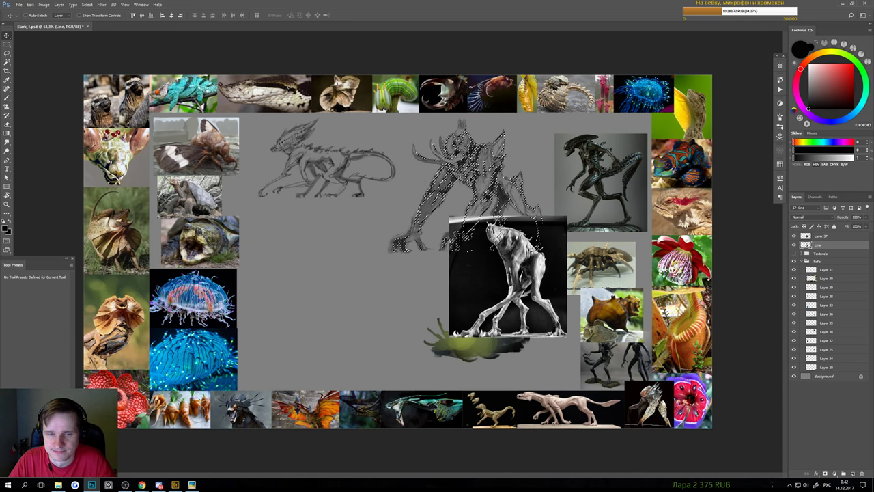
key("ctrl+d")
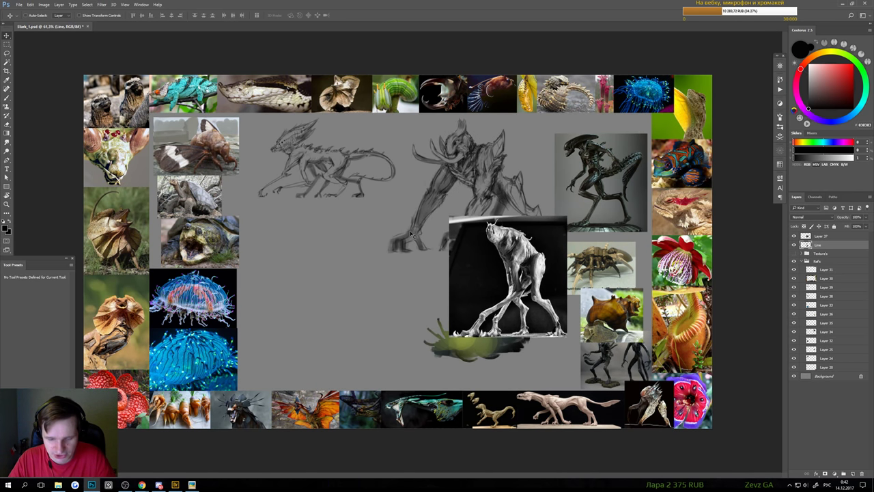
key("l")
mouse_move(387, 221)
left_mouse_down()
mouse_move(449, 273)
mouse_move(567, 280)
mouse_move(490, 86)
left_mouse_up()
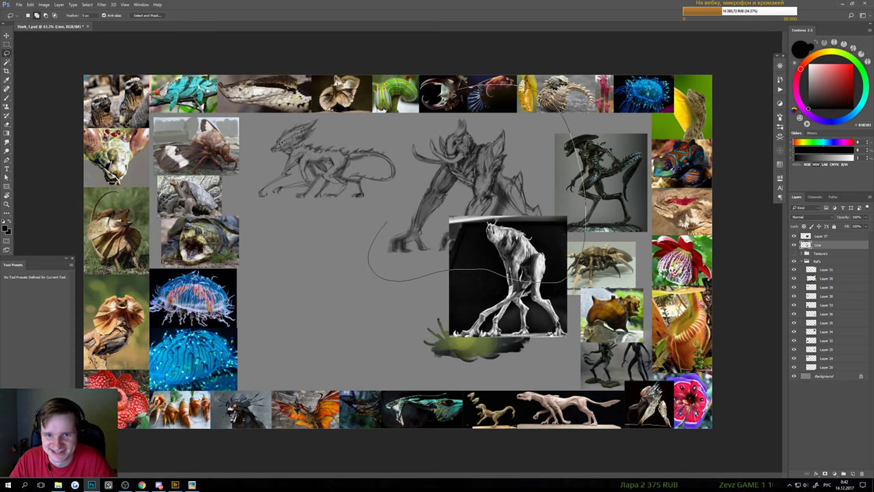
left_click_drag(405, 154, 408, 204)
key("ctrl+1")
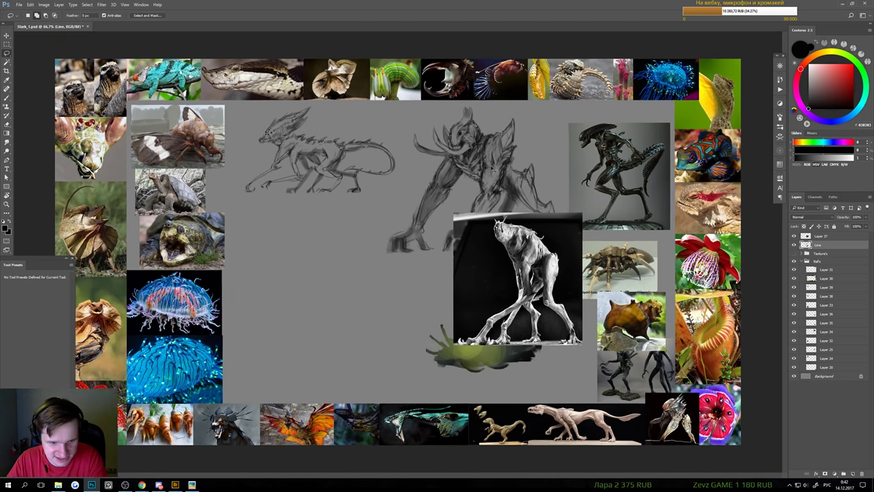
key("ctrl+minus")
left_click_drag(550, 139, 452, 234)
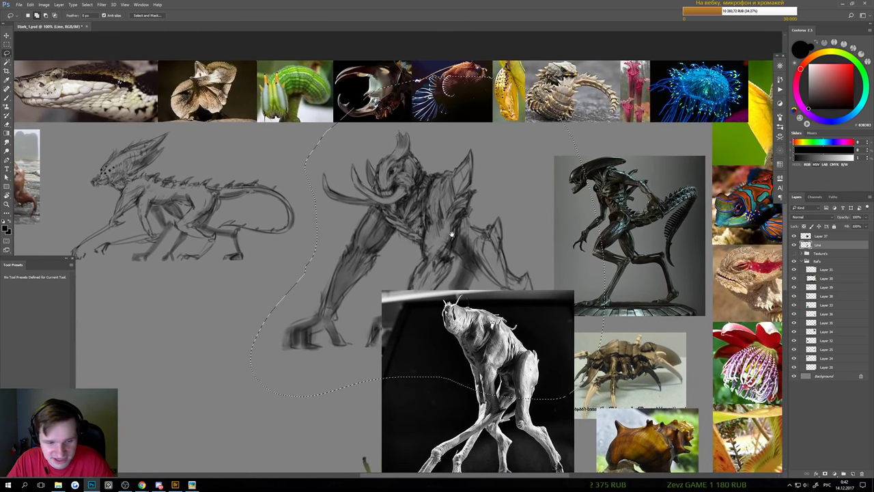
scroll(495, 159, "down", 3)
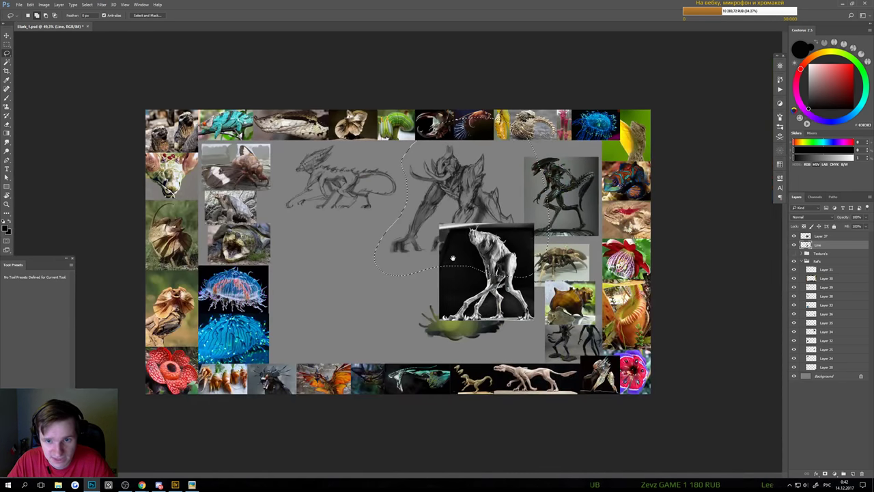
key("ctrl+d")
- Extend the canvas to the right and downward with the Crop tool, keeping the existing artwork in the upper-left area
scroll(481, 285, "down", 1)
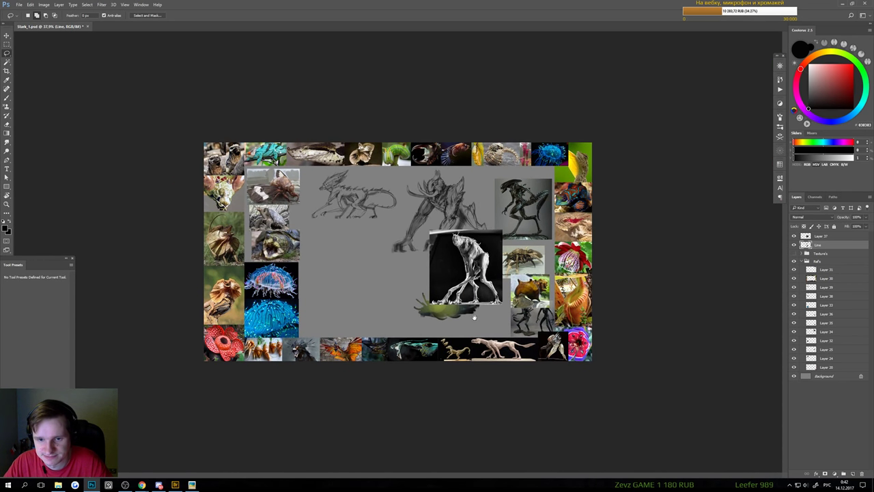
key("c")
left_click_drag(592, 360, 656, 403)
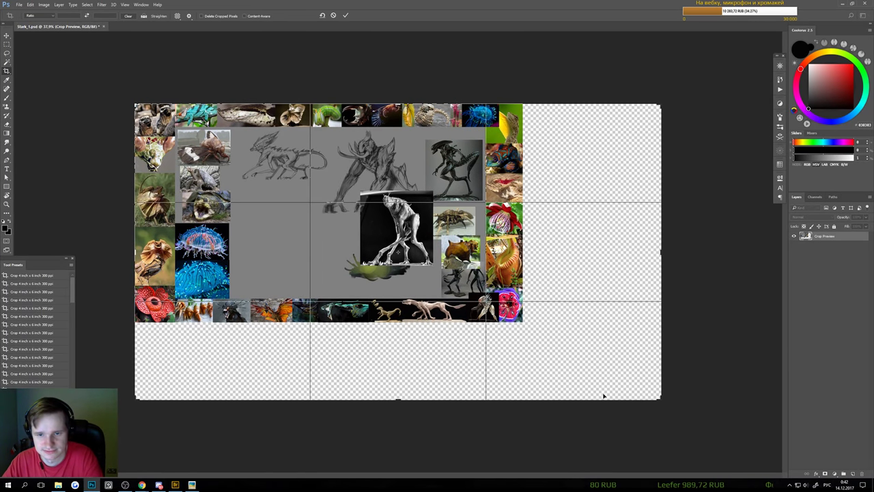
key("Return")
- Sample the grey background colour and fill the new transparent canvas area on Layer 0 with the Paint Bucket
key("g")
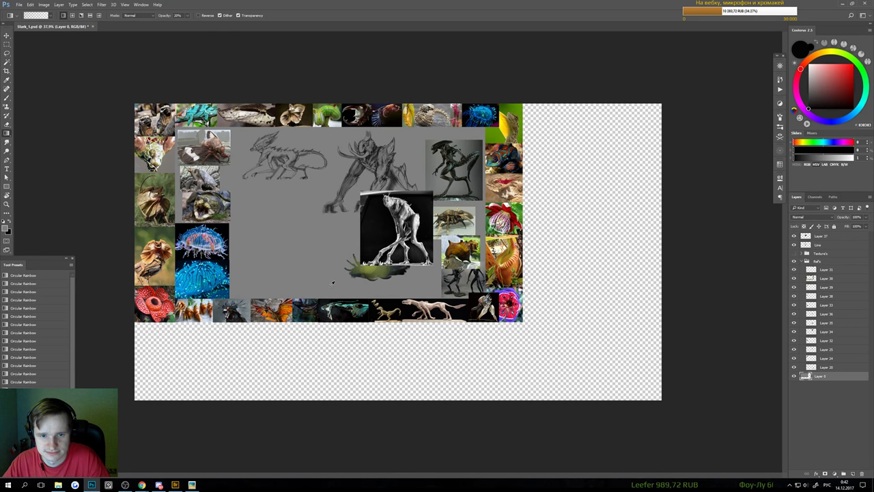
left_click(332, 282, "alt")
key("shift+g")
left_click(364, 358)
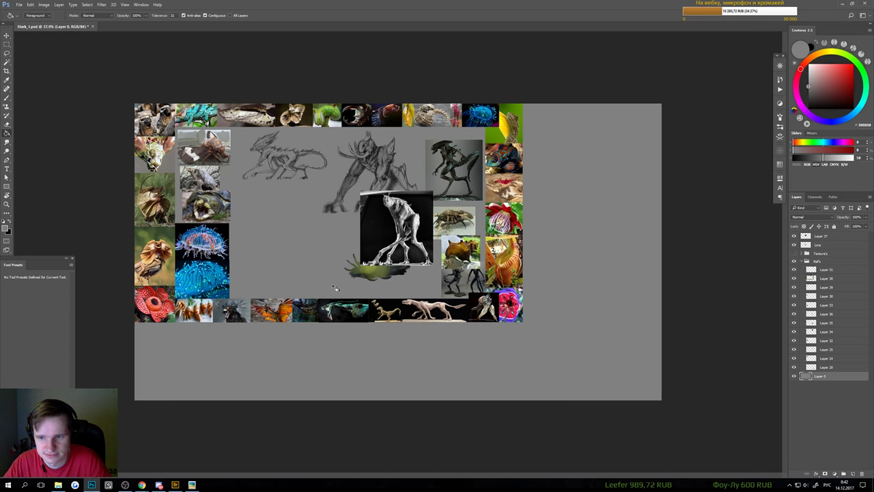
- Try nudging the black-and-white creature photo and the border images layer, undoing the last move
key("v")
left_click_drag(432, 254, 446, 255)
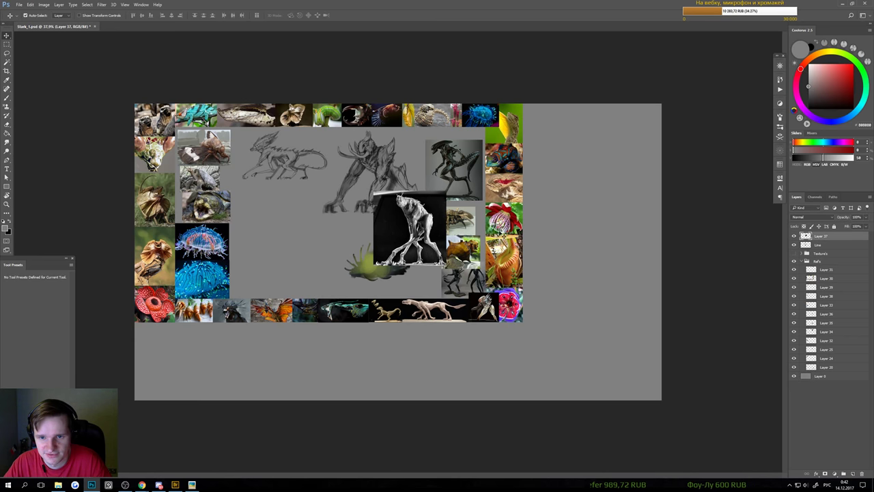
left_click(503, 234)
left_click_drag(521, 268, 509, 256)
key("ctrl+z")
key("ctrl+z")
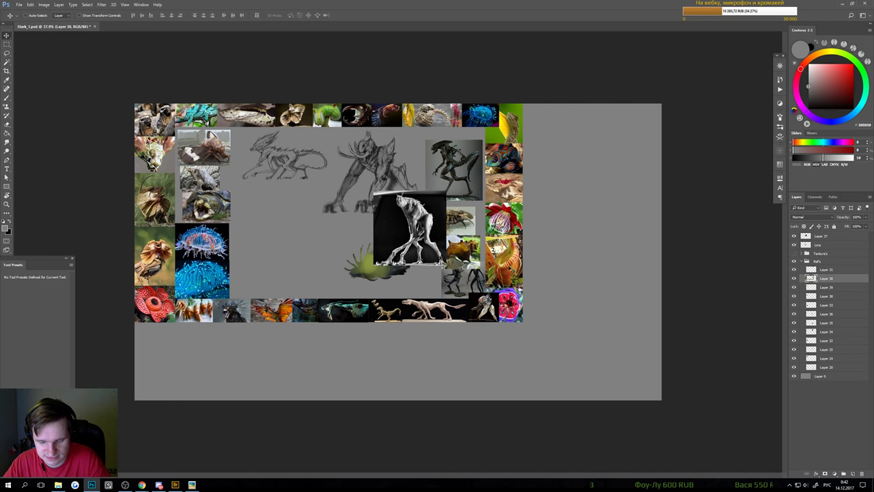
- Select the right column of border photos with the marquee, move it to the extended canvas's right edge, and deselect
key("m")
left_click_drag(529, 295, 482, 87)
left_click_drag(506, 169, 507, 162)
key("v")
key("v")
left_click_drag(502, 192, 636, 199)
key("ctrl+d")
- Move the black-and-white creature, alien, spider, brown animal and alien-pair photos into the free space beside the right border column
left_click(470, 179, "ctrl")
left_click_drag(471, 179, 613, 144)
left_click_drag(410, 225, 536, 139)
left_click_drag(472, 218, 638, 172)
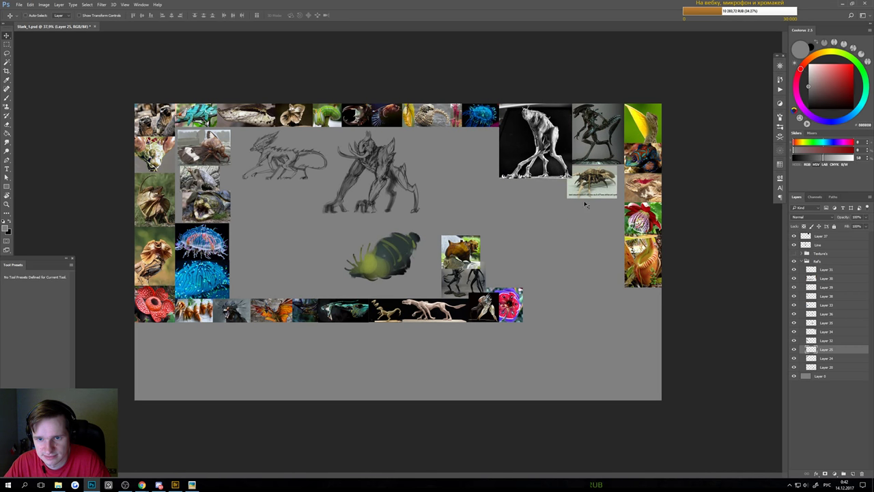
left_click_drag(465, 253, 600, 246)
left_click_drag(482, 272, 553, 248)
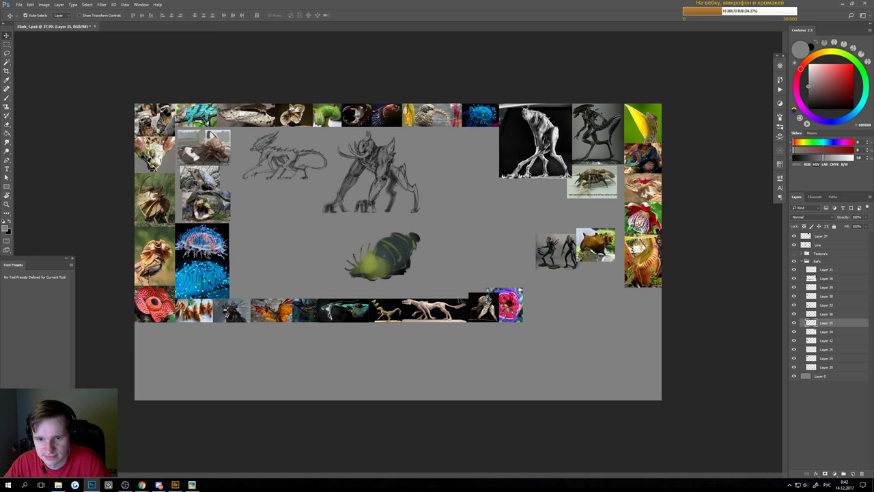
- Select the bottom row of border photos with the marquee, move it down to the canvas's bottom edge, and deselect
left_click_drag(444, 308, 447, 310)
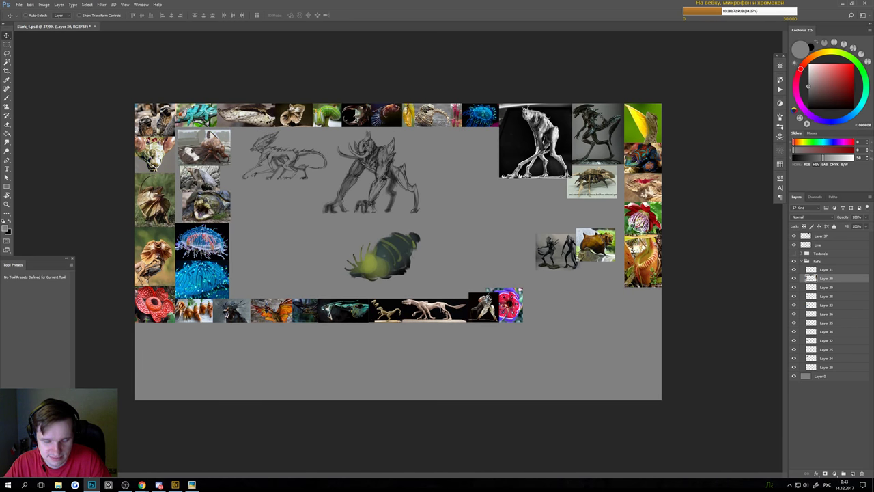
key("m")
left_click_drag(541, 352, 109, 286)
key("v")
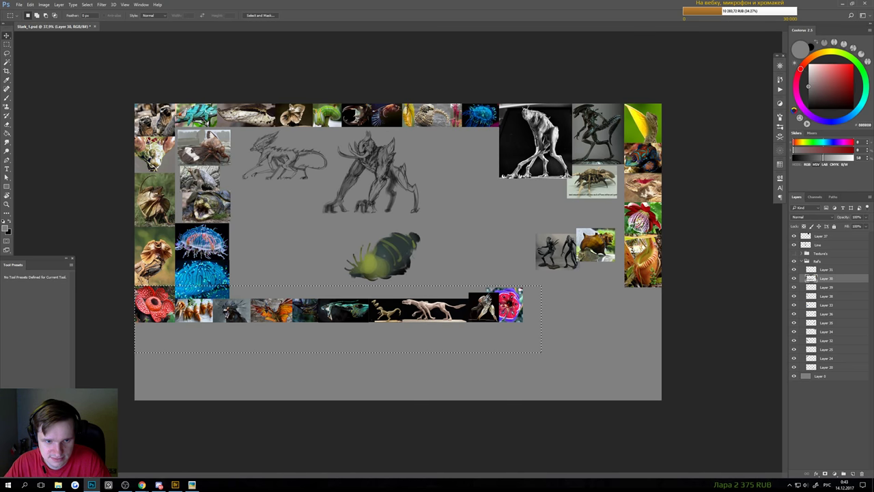
left_click_drag(183, 288, 183, 364)
key("ctrl+d")
- Move the pink flower photo to the lower end of the right border column and merge it with the border layer
left_click_drag(507, 303, 645, 297)
left_click(635, 274, "ctrl+shift")
key("ctrl+e")
- Move the two blue jellyfish photos into the left border's gap and the turtle photo below the pink flower
left_click_drag(217, 289, 182, 347)
left_click_drag(186, 316, 186, 318)
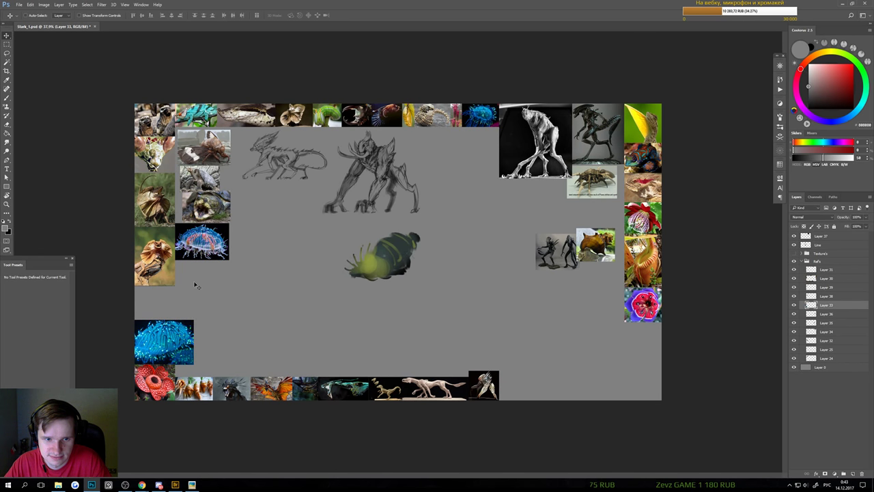
left_click_drag(211, 226, 638, 327)
left_click(195, 222)
- Delete the small grey reptile photo near the left border
left_click_drag(207, 178, 218, 187)
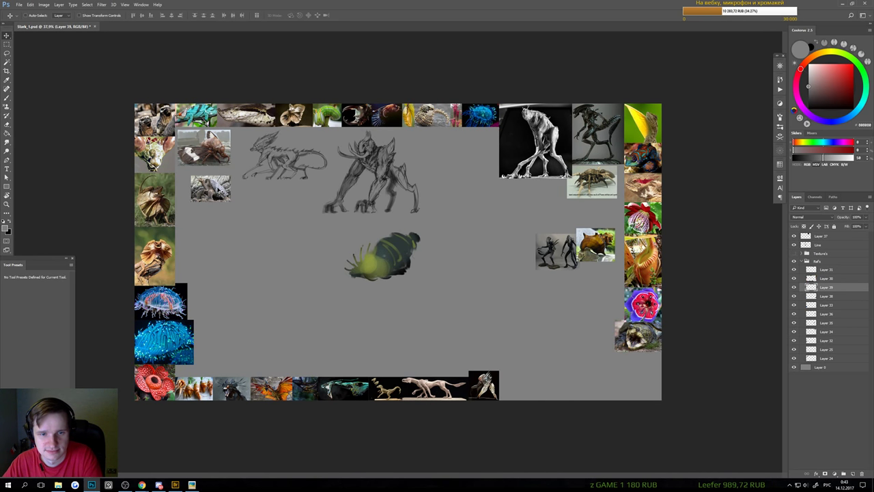
key("Delete")
- Move the winged insect photo down into the empty area beside the left border and flip it horizontally
left_click_drag(208, 158, 265, 263)
key("ctrl+plus")
key("ctrl+t")
right_click(184, 237)
left_click(212, 339)
key("Return")
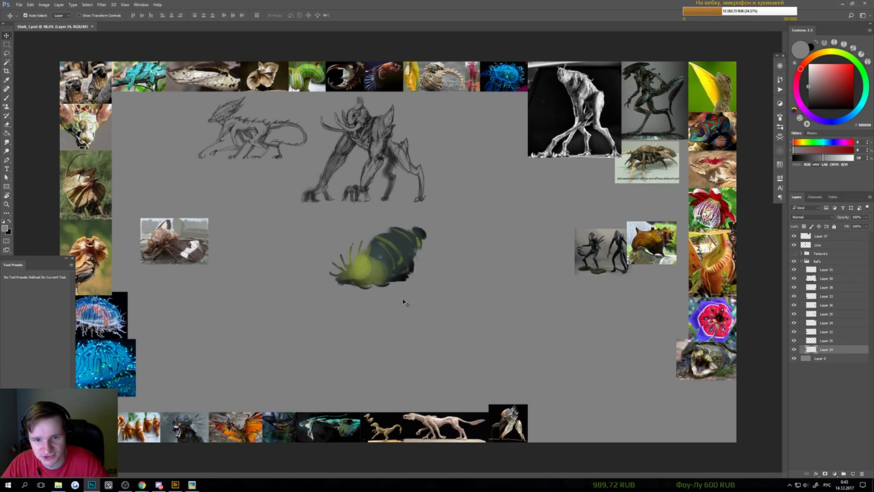
- Shift the Line layer's artwork down, then lasso the painted snail creature and move it to the right of the tusked creature
left_click(388, 261, "ctrl")
mouse_move(388, 262)
left_mouse_down()
mouse_move(444, 219)
mouse_move(375, 302)
left_mouse_up()
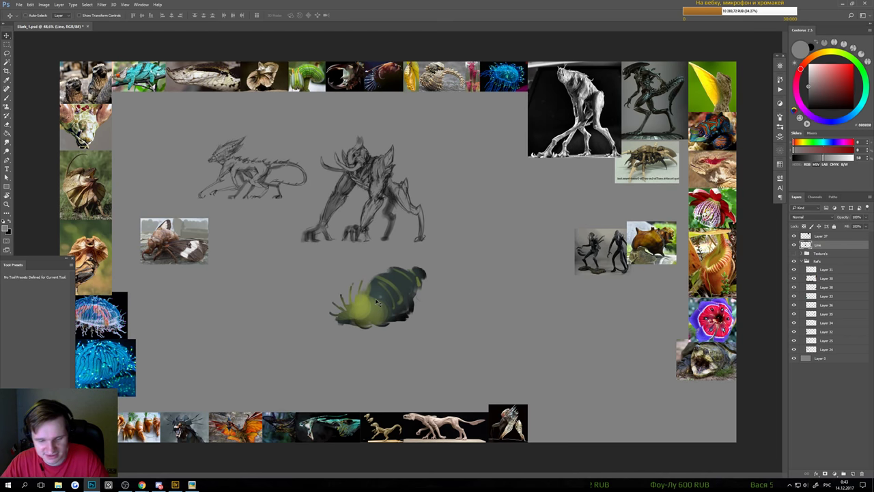
key("l")
left_click_drag(385, 266, 298, 330)
key("v")
mouse_move(385, 299)
left_mouse_down()
mouse_move(493, 231)
mouse_move(498, 212)
left_mouse_up()
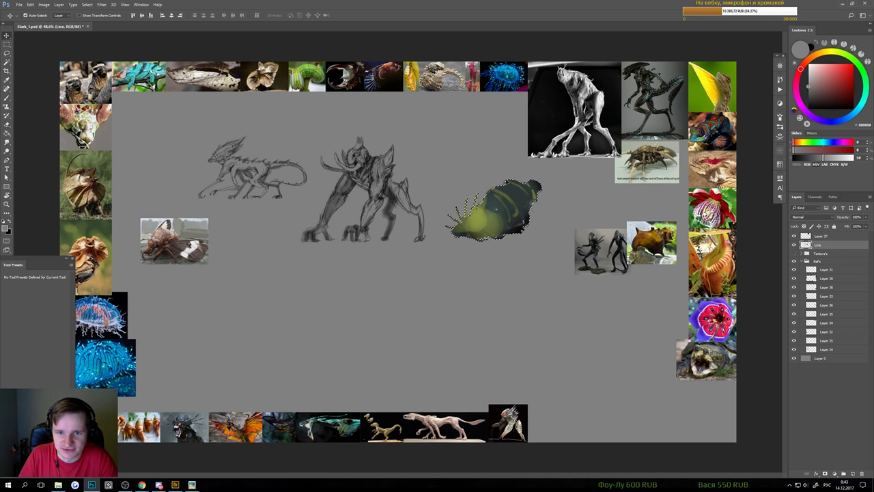
key("ctrl+d")
- Lasso the long-tailed creature sketch, scale it up to about 130%, align its feet with the tusked creature, and deselect
key("l")
mouse_move(188, 184)
left_mouse_down()
mouse_move(265, 231)
mouse_move(320, 176)
mouse_move(161, 158)
mouse_move(176, 131)
left_mouse_up()
key("ctrl+t")
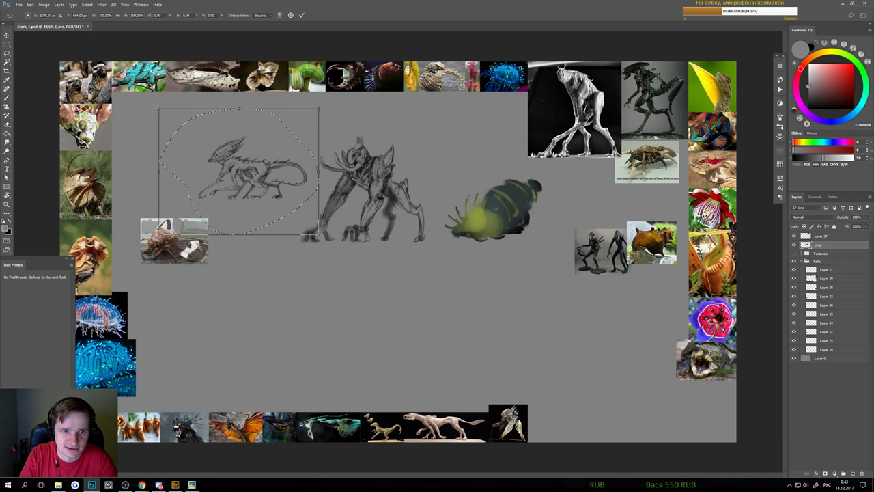
left_click_drag(151, 103, 112, 71)
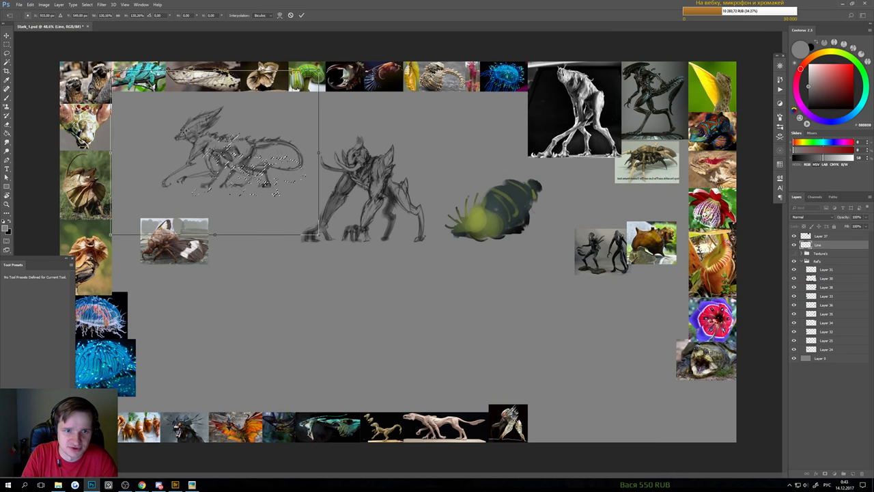
mouse_move(240, 157)
left_mouse_down()
mouse_move(239, 213)
mouse_move(243, 199)
left_mouse_up()
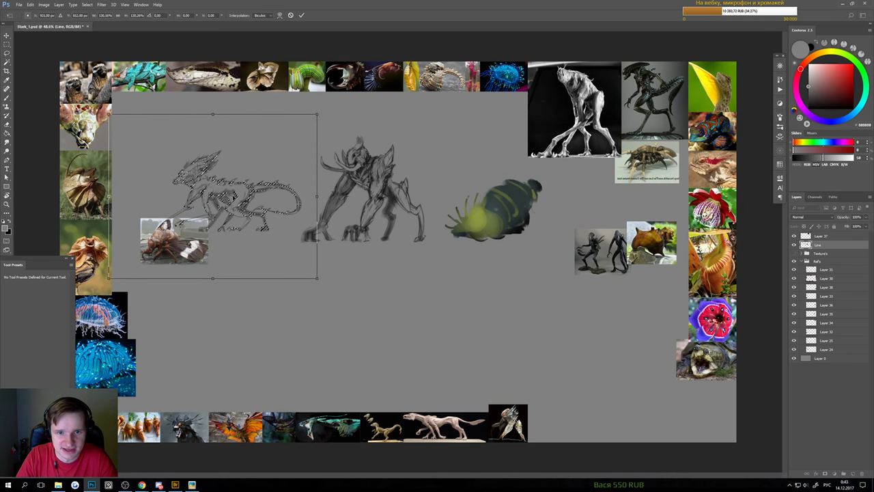
key("Return")
key("ctrl+d")
- Activate the Brush tool and set the foreground colour to black
scroll(393, 145, "up", 3)
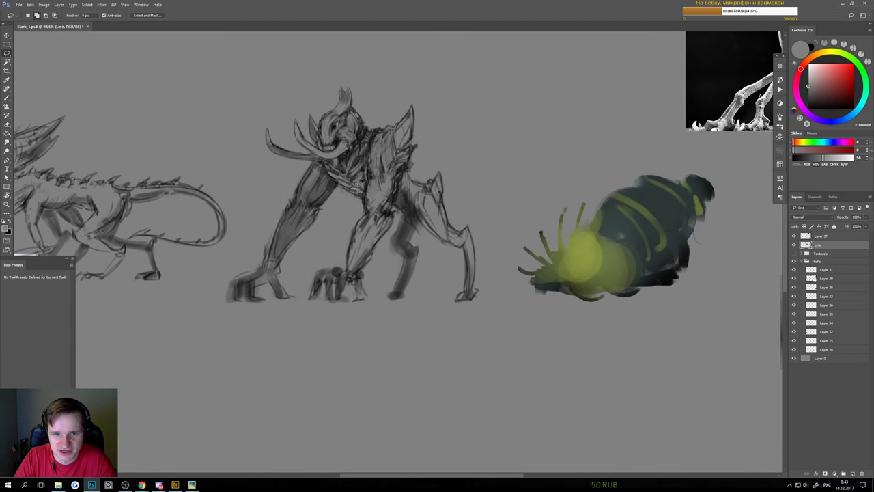
scroll(396, 178, "down", 2)
scroll(400, 215, "up", 2)
key("b")
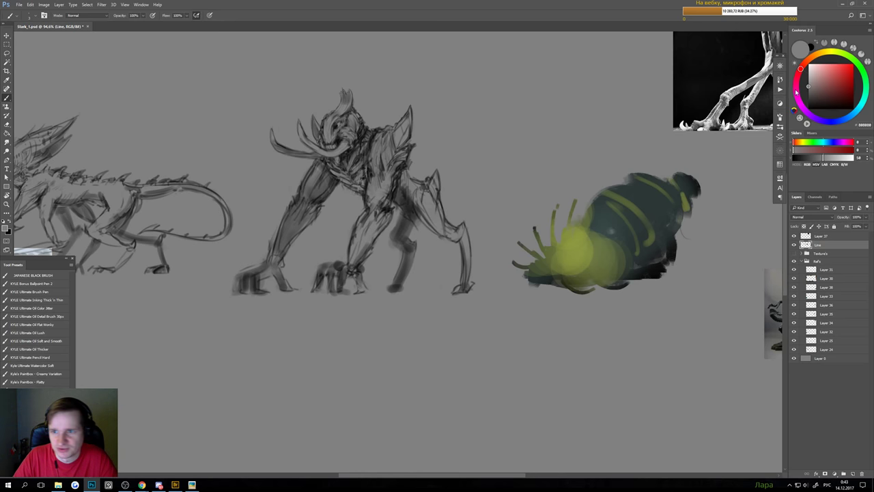
left_click_drag(809, 94, 806, 112)
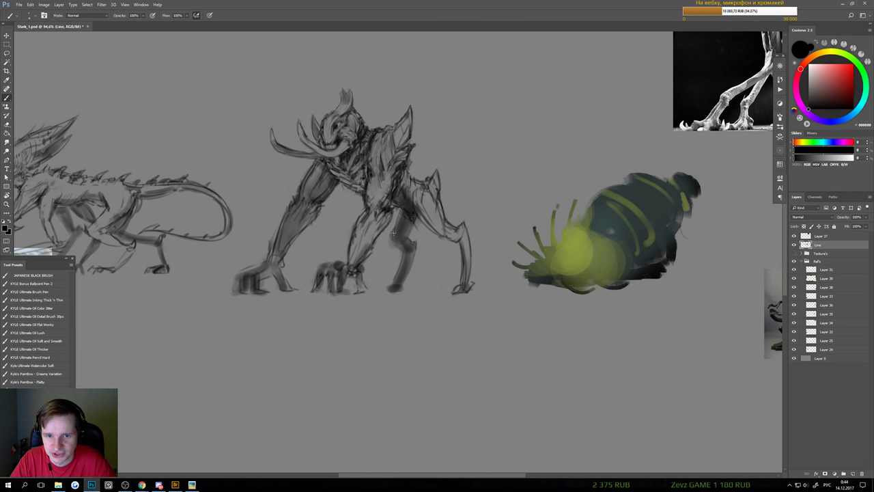
- Move all the sketches on the Line layer up and left, closer to the top border photos
scroll(391, 233, "down", 3)
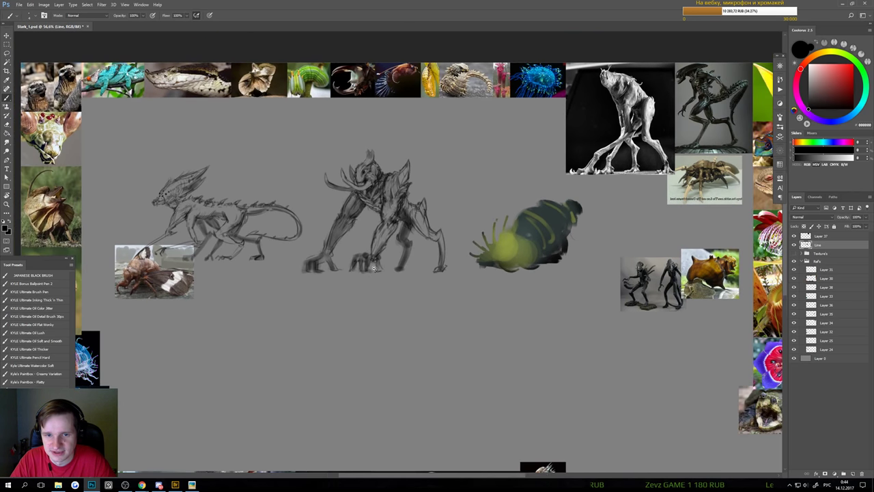
key("v")
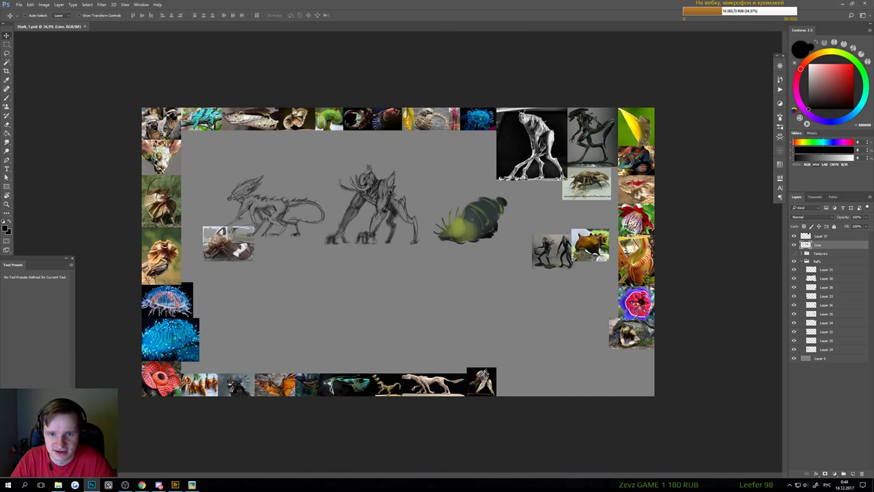
left_click_drag(392, 192, 367, 167)
- Lasso the painted snail creature, stretch it to about 108% width and 118% height, and deselect
key("l")
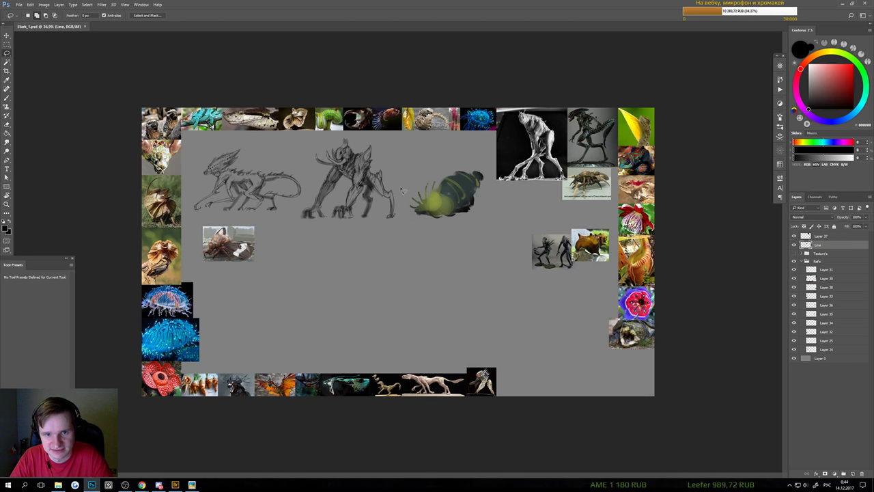
mouse_move(423, 247)
left_mouse_down()
mouse_move(505, 205)
mouse_move(410, 232)
left_mouse_up()
key("ctrl+t")
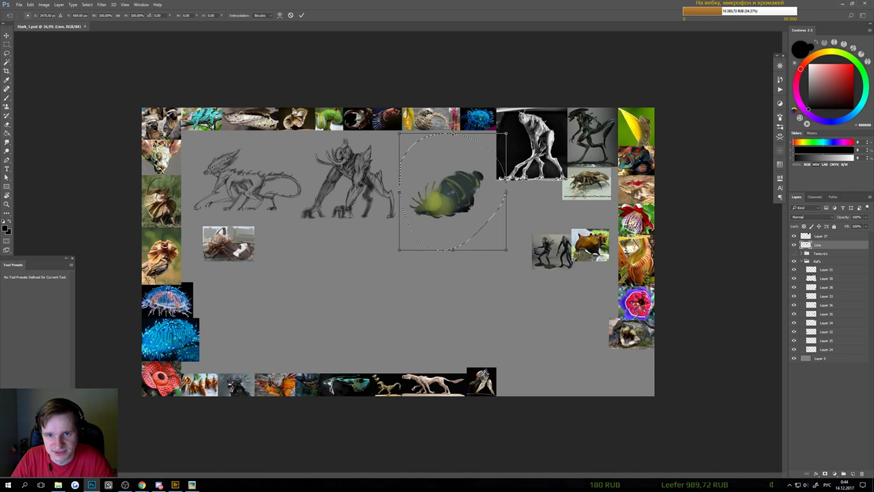
mouse_move(452, 127)
left_mouse_down()
mouse_move(451, 104)
mouse_move(448, 112)
left_mouse_up()
left_click_drag(506, 181, 515, 180)
left_click_drag(493, 181, 488, 187)
key("Return")
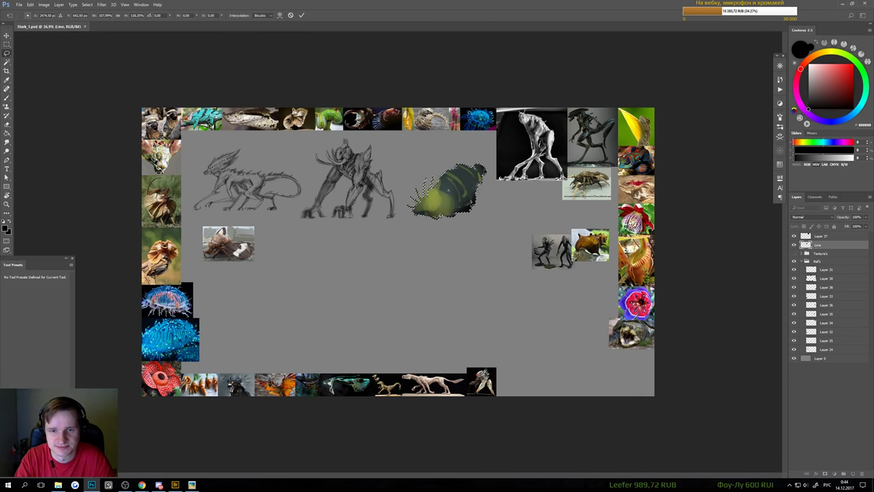
key("ctrl+d")
- Nudge the Line layer's sketches slightly upward
left_click_drag(323, 211, 332, 214)
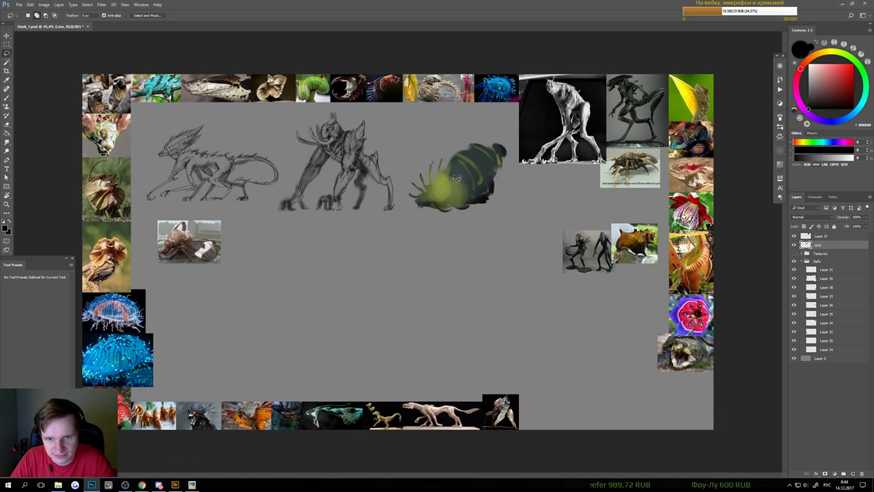
key("v")
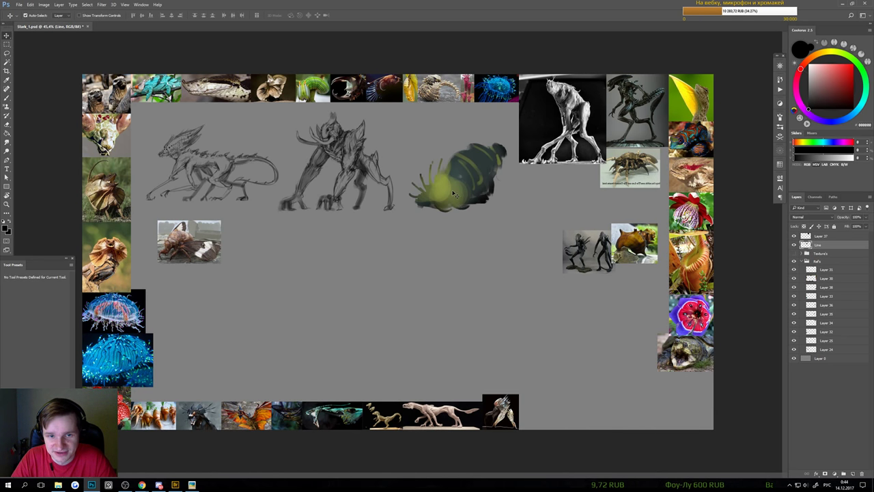
left_click_drag(452, 195, 450, 191)
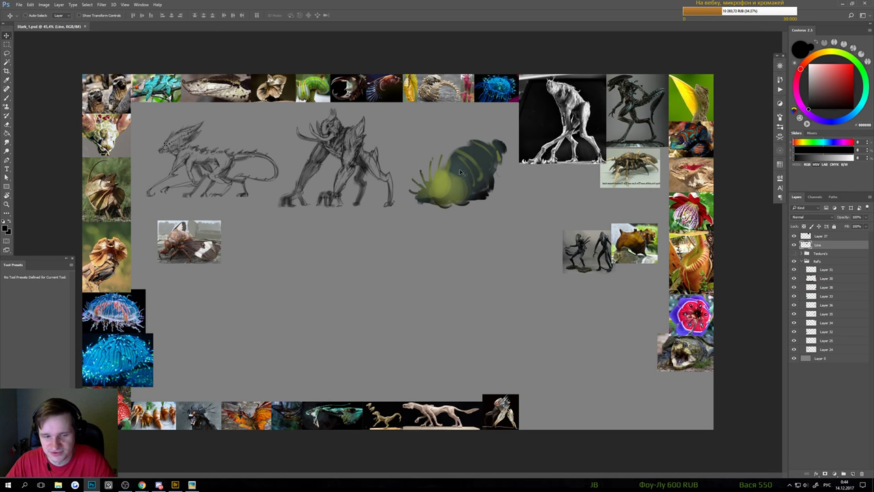
left_click(145, 483)
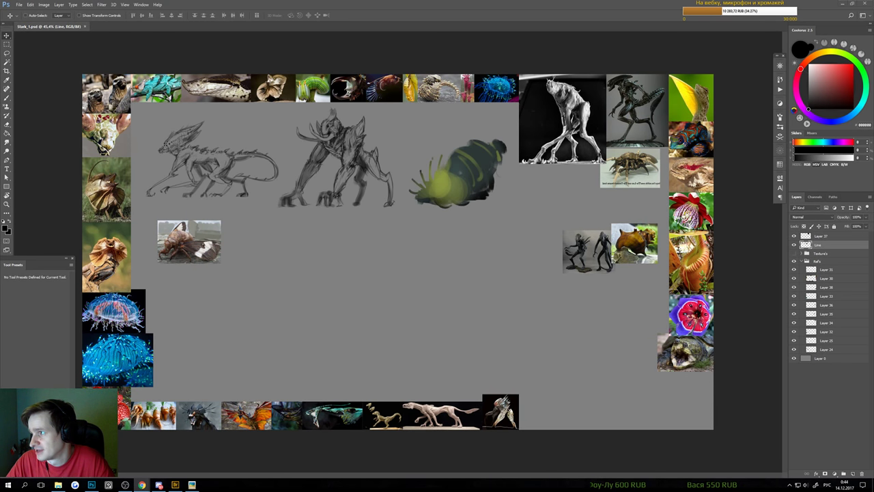
left_click(652, 3)
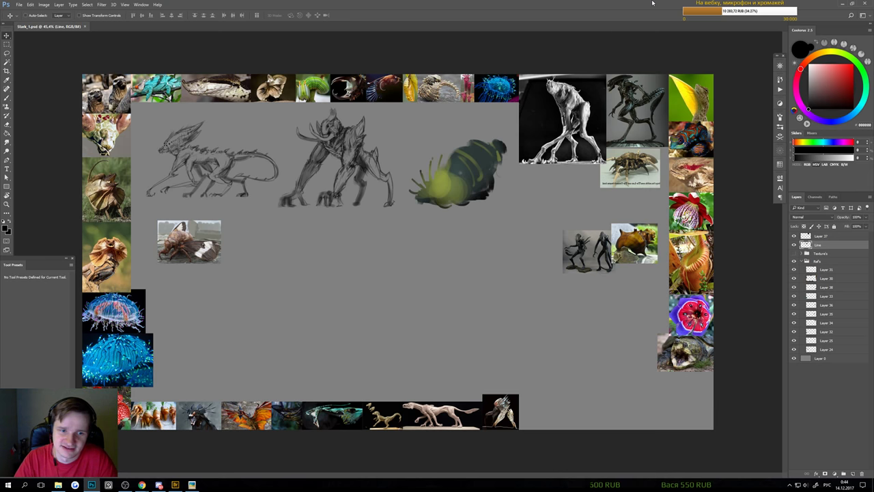
- Move the winged insect photo to the middle of the canvas and trace the insect's outline with a lasso selection
left_click_drag(186, 242, 396, 294)
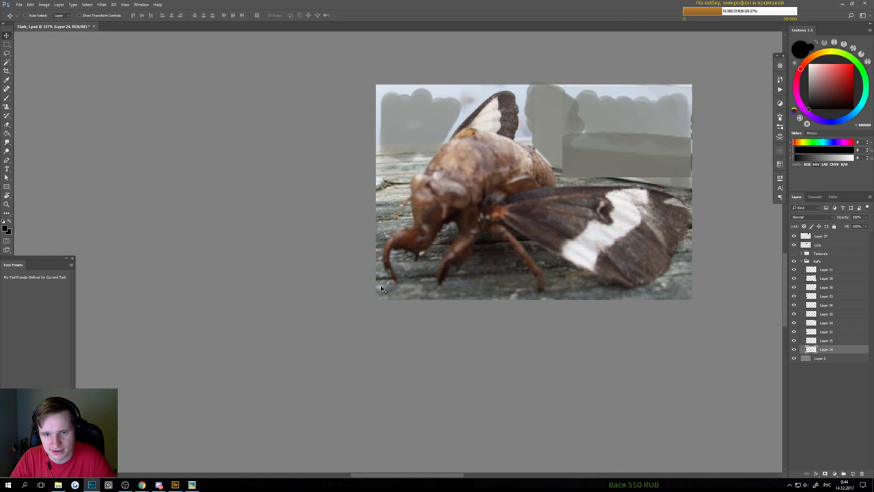
key("l")
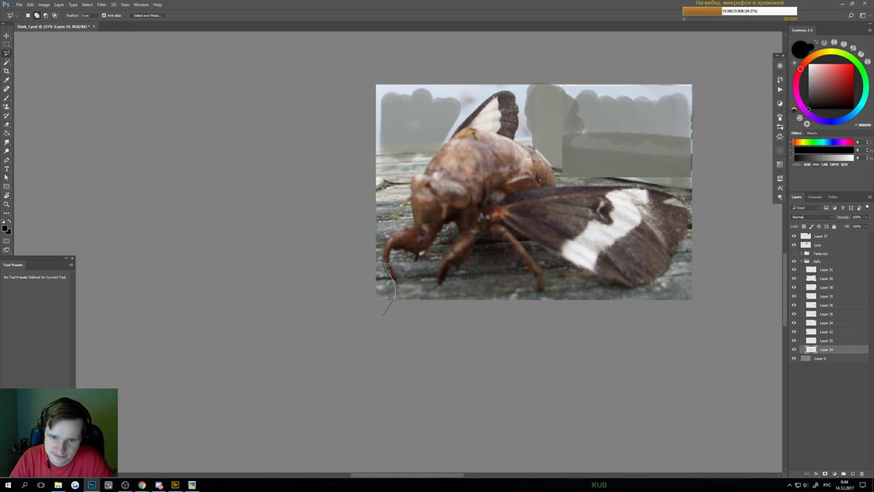
left_click_drag(396, 236, 408, 227)
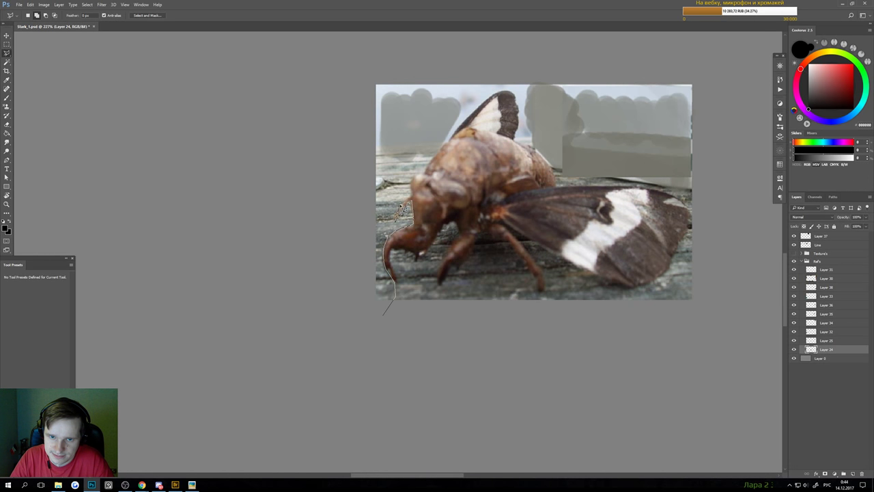
left_click_drag(415, 181, 428, 176)
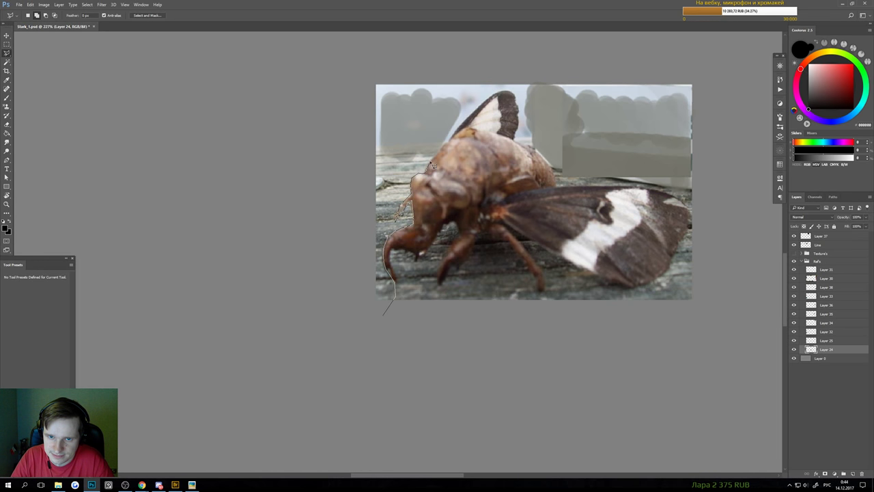
mouse_move(468, 126)
left_mouse_down()
mouse_move(497, 92)
mouse_move(512, 86)
mouse_move(522, 115)
left_mouse_up()
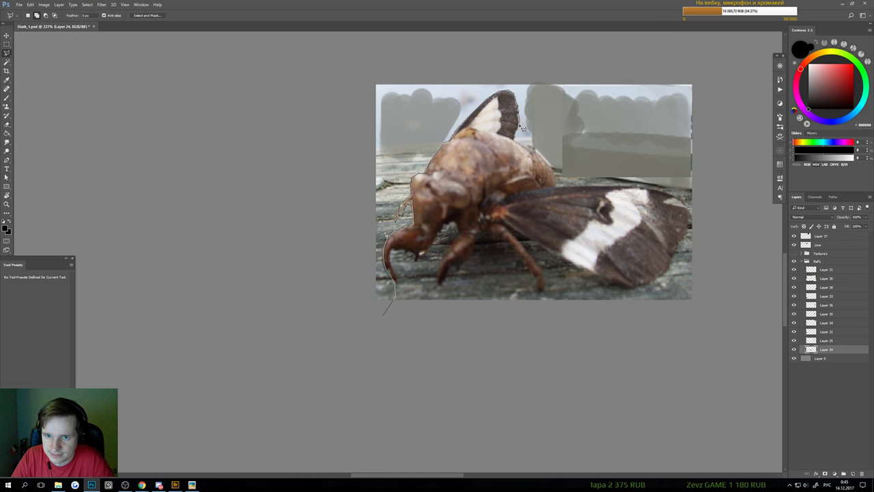
mouse_move(523, 147)
left_mouse_down()
mouse_move(559, 174)
mouse_move(559, 195)
mouse_move(675, 198)
left_mouse_up()
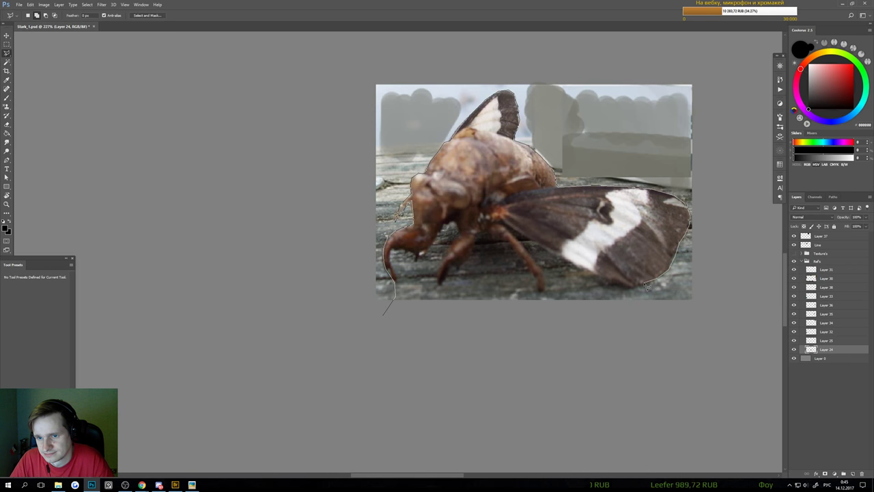
mouse_move(605, 287)
left_mouse_down()
mouse_move(519, 226)
mouse_move(504, 229)
mouse_move(549, 285)
left_mouse_up()
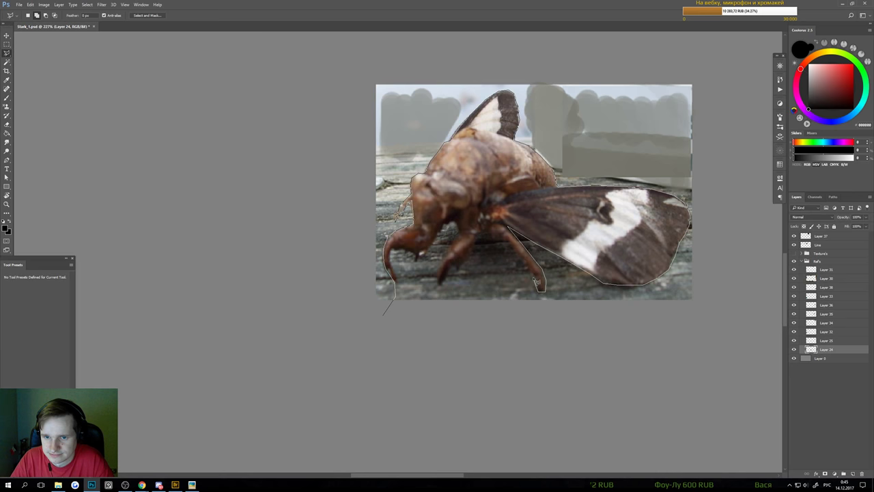
mouse_move(500, 243)
left_mouse_down()
mouse_move(445, 288)
mouse_move(441, 270)
mouse_move(463, 239)
mouse_move(455, 224)
mouse_move(442, 228)
mouse_move(421, 267)
mouse_move(393, 253)
mouse_move(397, 302)
left_mouse_up()
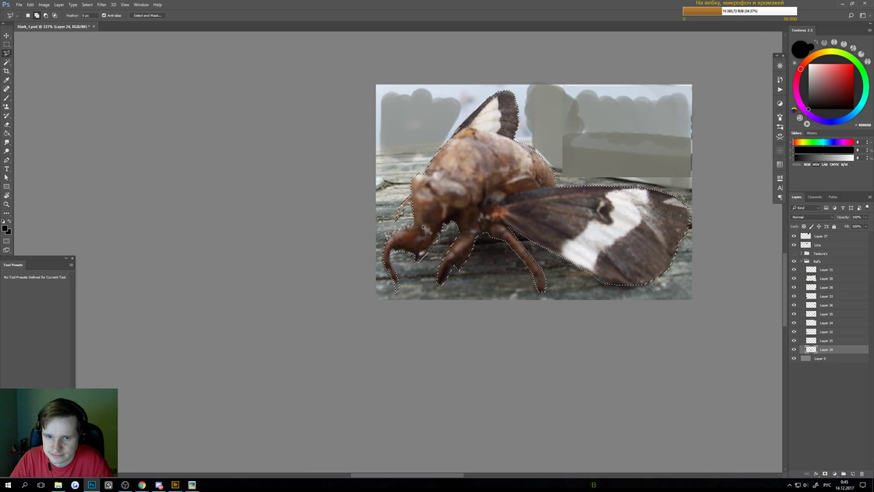
- Copy the selected insect to a new layer and move the original photo to the right border below the turtle
right_click(428, 229)
left_click(454, 285)
key("v")
scroll(444, 278, "down", 1)
scroll(432, 278, "down", 4)
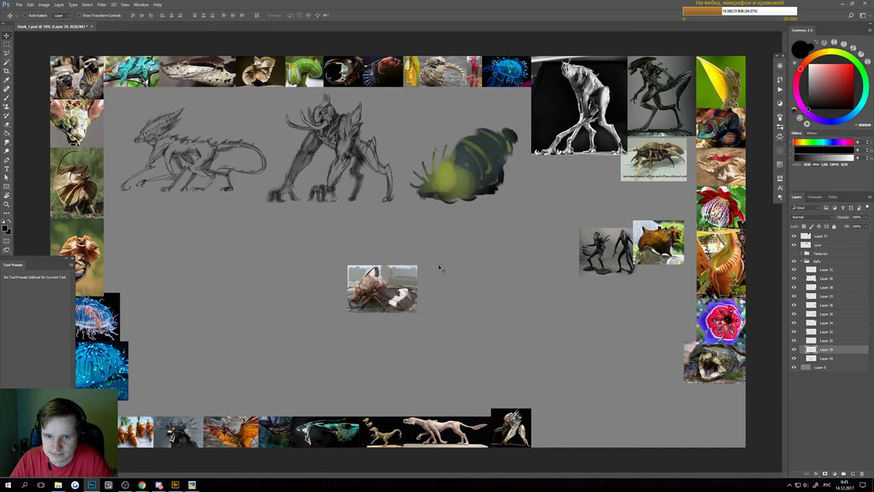
left_click_drag(376, 290, 730, 391)
- Move the insect cutout left within the empty canvas area and scale it proportionally to about 152%
left_click(388, 293, "ctrl")
left_click_drag(452, 322, 329, 307)
key("ctrl+t")
left_click_drag(369, 286, 402, 260)
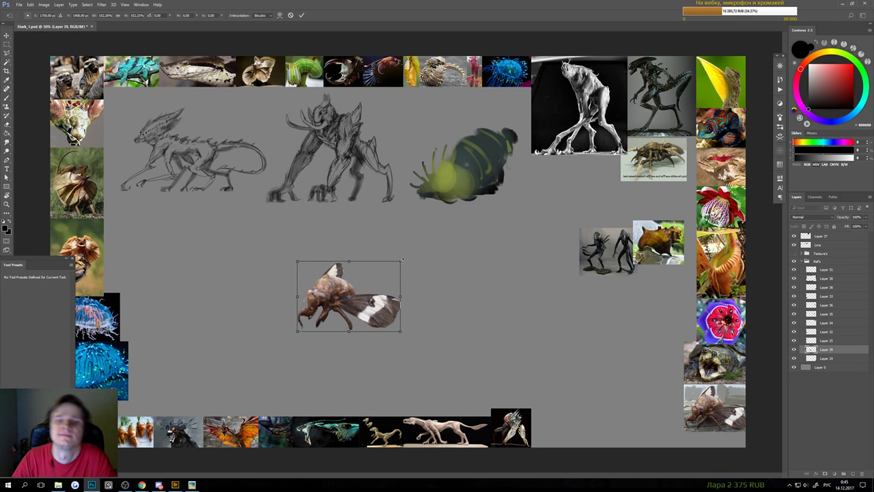
key("Return")
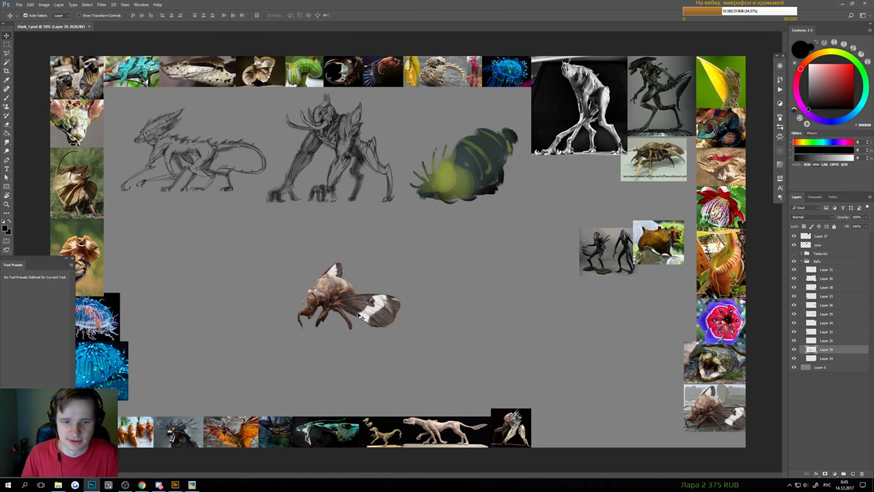
key("ctrl+t")
right_click(321, 295)
left_click(286, 276)
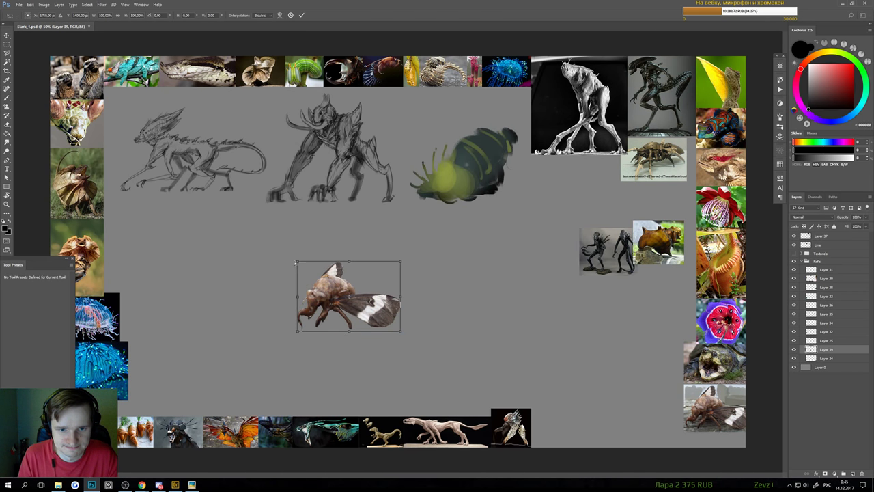
left_click_drag(297, 261, 299, 276)
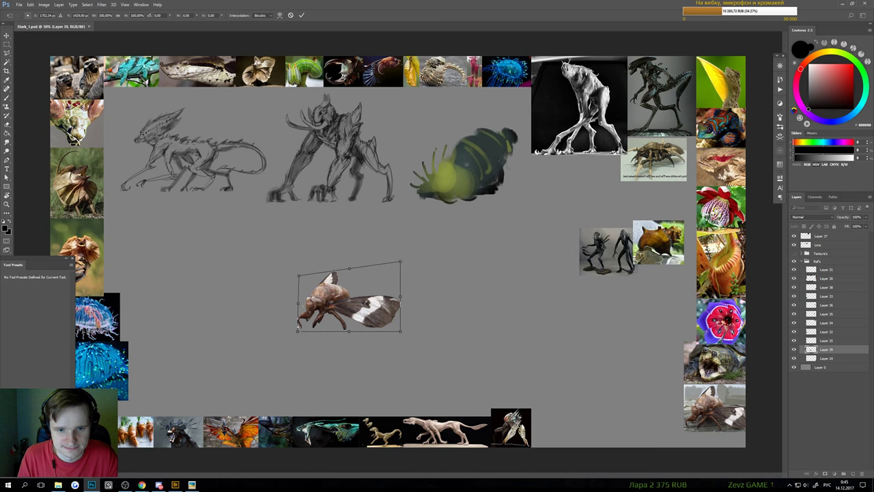
left_click_drag(298, 331, 277, 304)
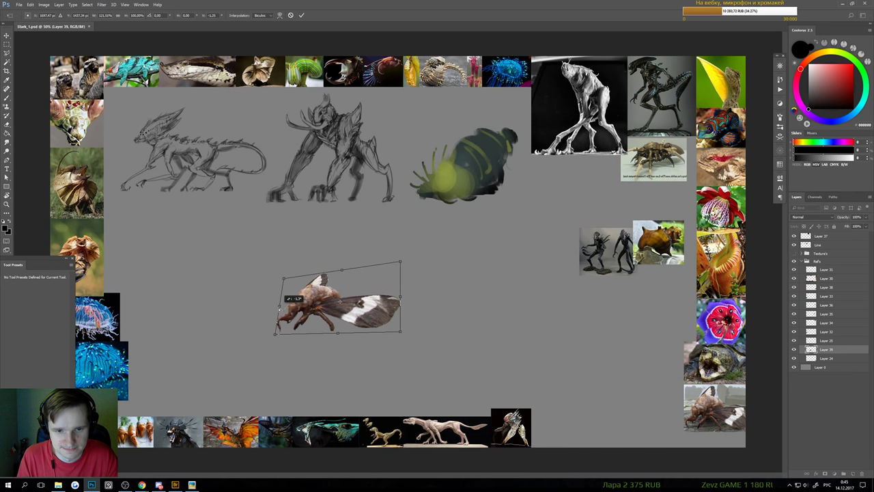
key("Escape")
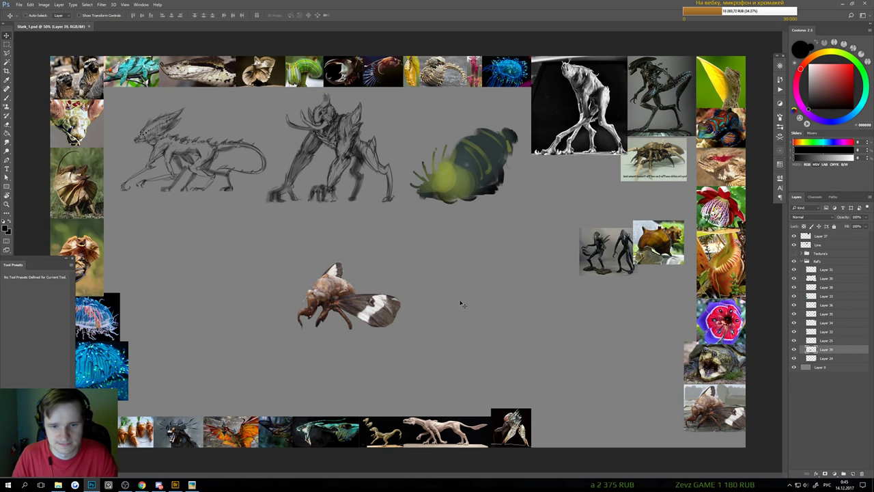
- Paint a raised dark wing above the insect's striped wing, using brush colours sampled from the insect and undoing the first attempt
scroll(364, 317, "up", 2)
scroll(364, 317, "down", 2)
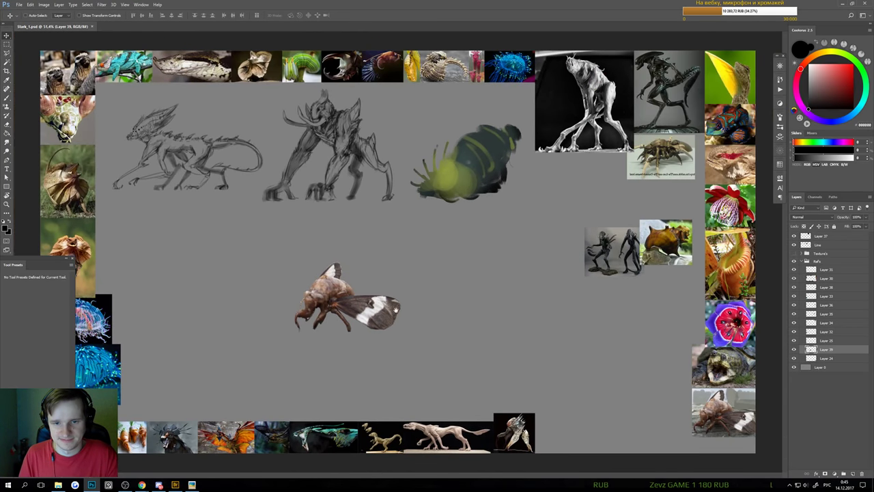
key("b")
scroll(369, 296, "up", 1)
left_click(374, 294, "alt")
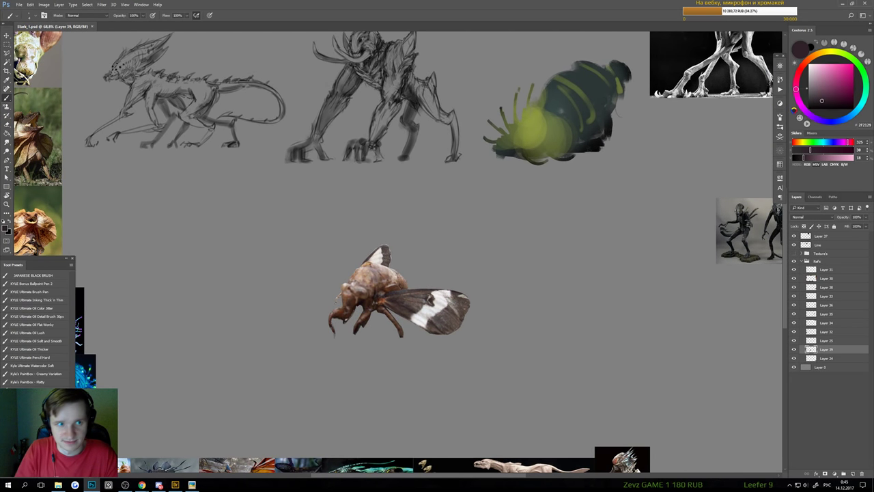
mouse_move(412, 280)
left_mouse_down()
mouse_move(401, 286)
mouse_move(455, 256)
mouse_move(452, 283)
left_mouse_up()
key("ctrl+z")
key("ctrl+alt+z")
key("ctrl+alt+z")
mouse_move(393, 288)
left_mouse_down()
mouse_move(449, 252)
mouse_move(456, 279)
mouse_move(444, 287)
mouse_move(396, 287)
mouse_move(450, 276)
mouse_move(453, 252)
mouse_move(418, 272)
mouse_move(453, 255)
mouse_move(440, 257)
mouse_move(437, 281)
left_mouse_up()
left_click(393, 300, "alt")
- Add a pale stripe with a dark spot to the raised wing, matching the pattern of the photographed wing
left_click(434, 283, "alt")
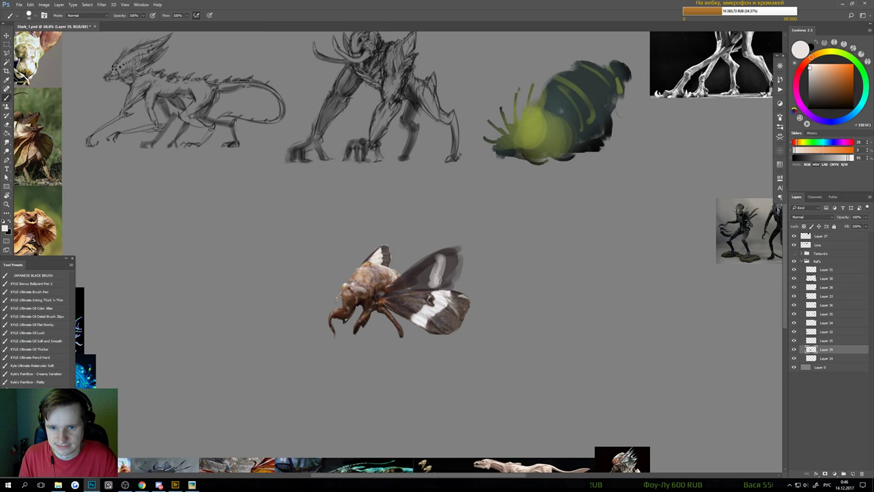
left_click(432, 295, "alt")
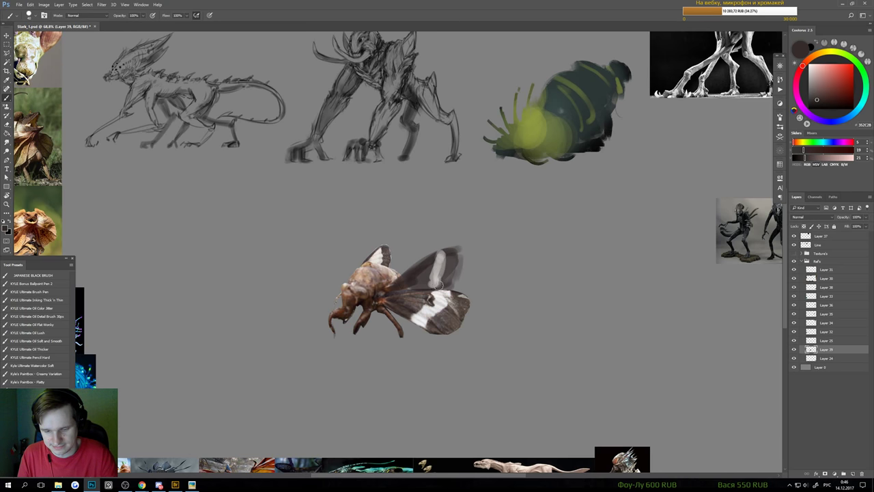
left_click_drag(433, 273, 438, 269)
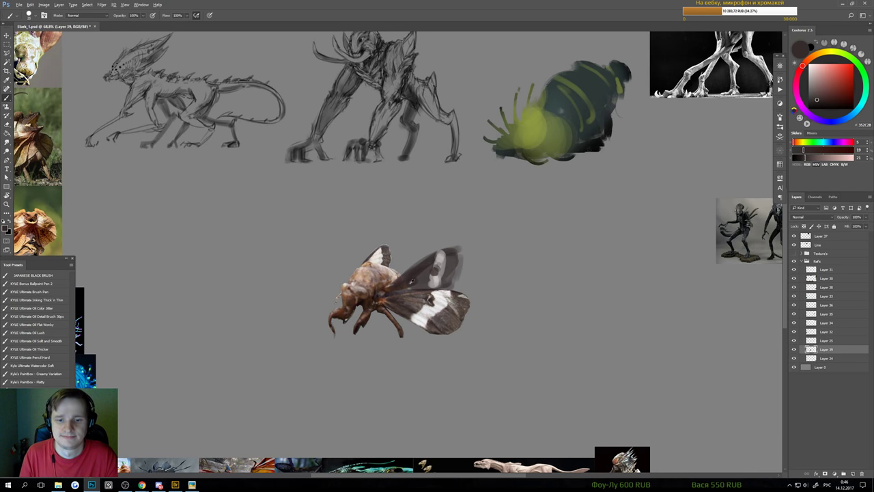
- Erase the cutout's small black-and-white far wing with the _HARD eraser preset and brush in a dark wing edge
left_click(402, 294, "alt")
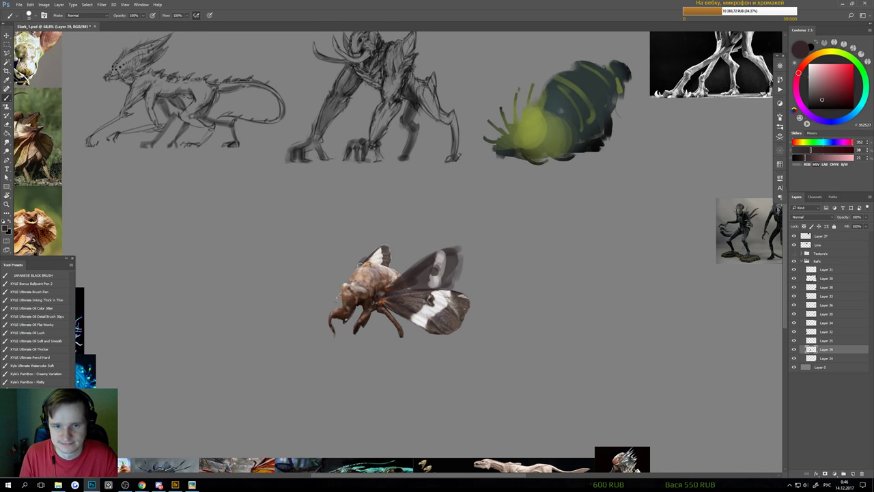
key("e")
mouse_move(361, 259)
left_mouse_down()
mouse_move(368, 236)
mouse_move(383, 254)
mouse_move(376, 261)
mouse_move(389, 253)
mouse_move(364, 265)
mouse_move(385, 250)
left_mouse_up()
key("b")
key("e")
left_click(50, 275)
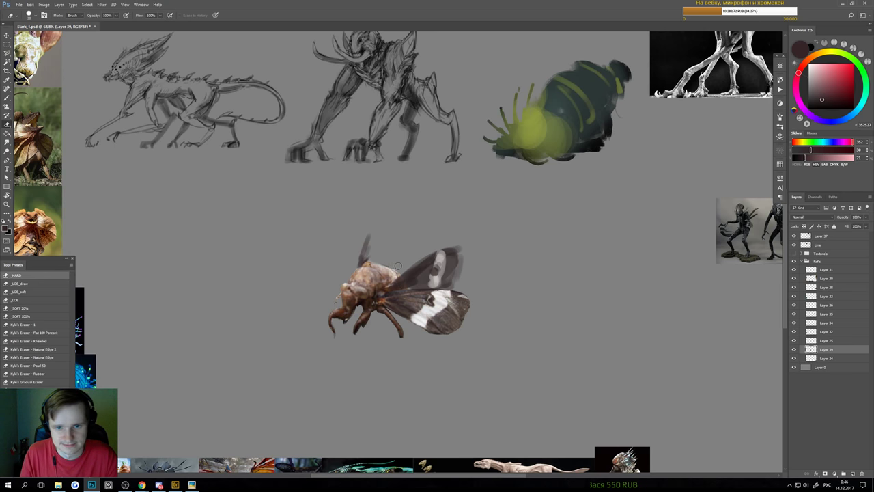
- Paint a large dark far wing behind the insect's back and trim its outline with the eraser
key("b")
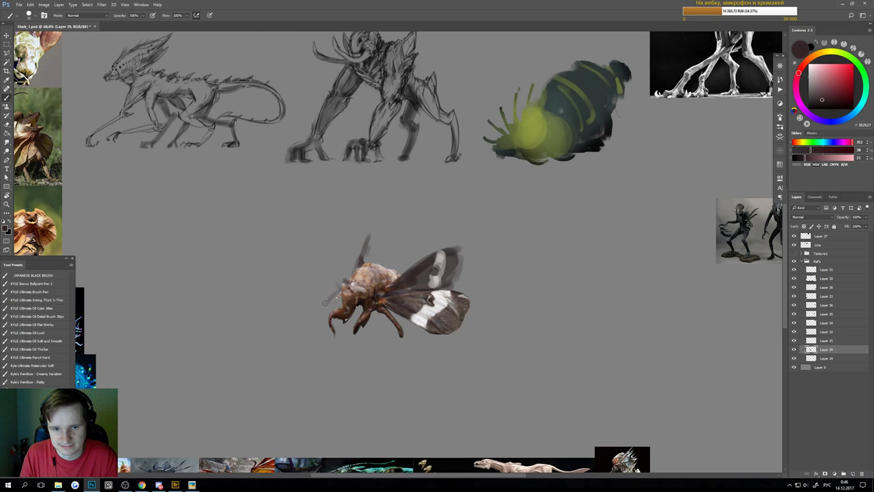
mouse_move(327, 297)
left_mouse_down()
mouse_move(355, 270)
mouse_move(373, 229)
left_mouse_up()
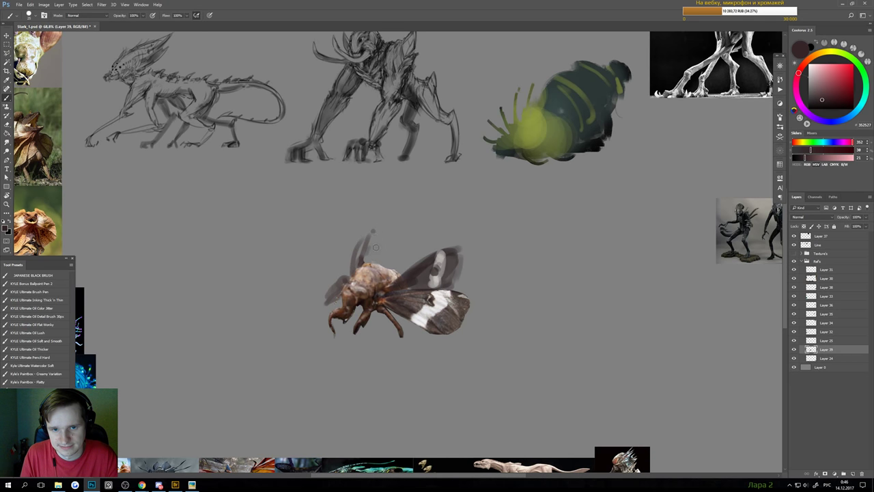
key("e")
mouse_move(342, 285)
left_mouse_down()
mouse_move(329, 301)
mouse_move(336, 277)
left_mouse_up()
key("b")
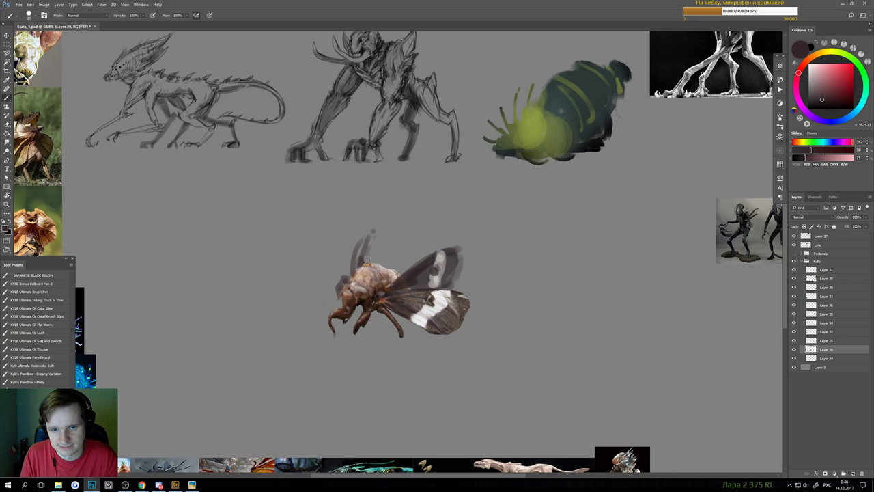
mouse_move(368, 251)
left_mouse_down()
mouse_move(392, 229)
mouse_move(372, 247)
mouse_move(392, 232)
mouse_move(401, 238)
mouse_move(402, 255)
mouse_move(388, 263)
mouse_move(363, 233)
mouse_move(353, 266)
left_mouse_up()
key("e")
key("b")
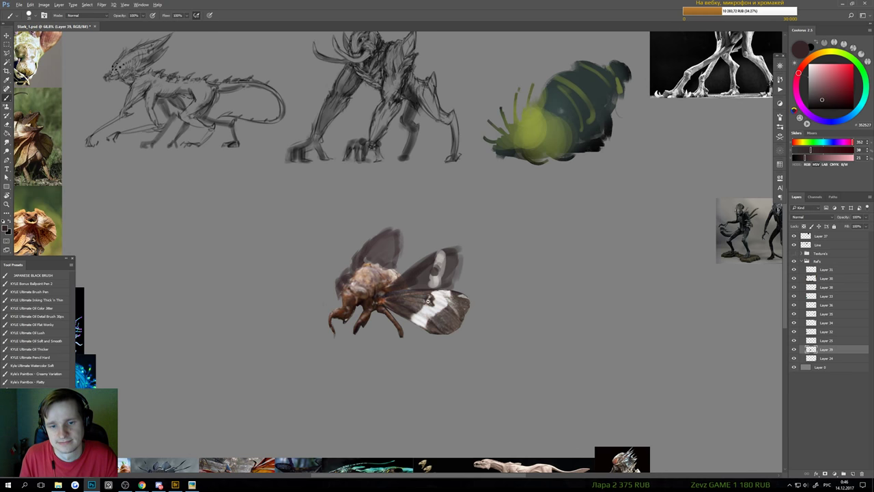
- Paint pale stripes on the far wing with white sampled from the photographed wing, and save the document
left_click(443, 304, "alt")
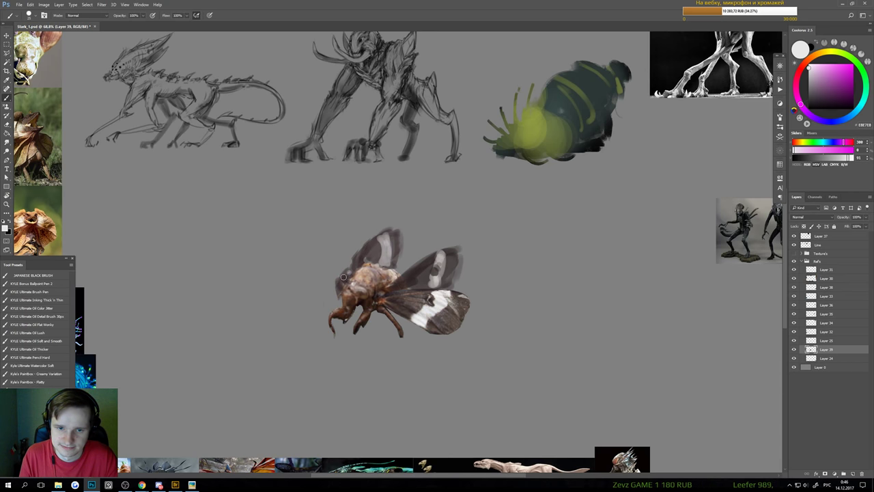
mouse_move(345, 277)
left_mouse_down()
mouse_move(344, 309)
mouse_move(361, 278)
left_mouse_up()
key("ctrl+s")
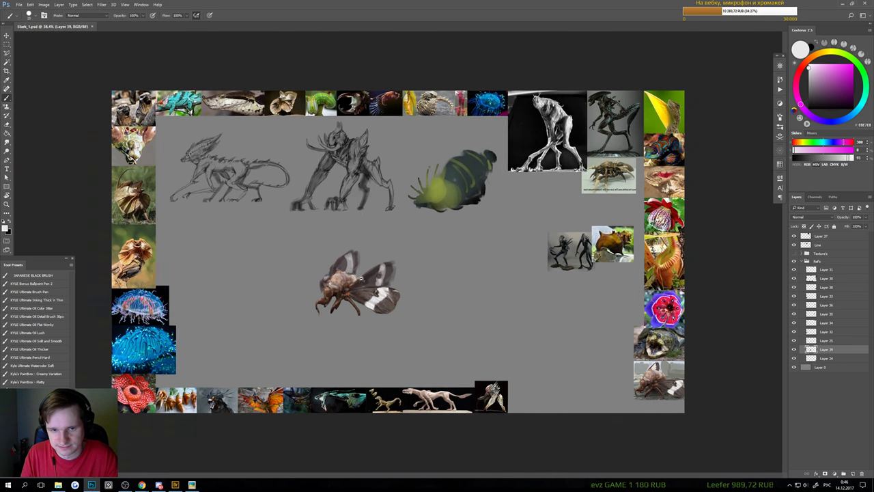
- Repaint the insect's upper body with dark and pale pinkish-beige tones sampled from it
scroll(361, 279, "up", 2)
left_click(364, 287, "alt")
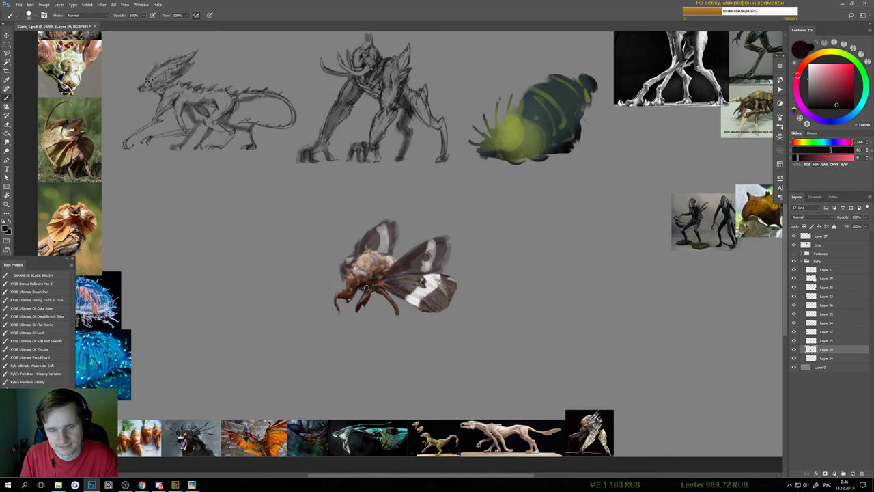
left_click(368, 257, "alt")
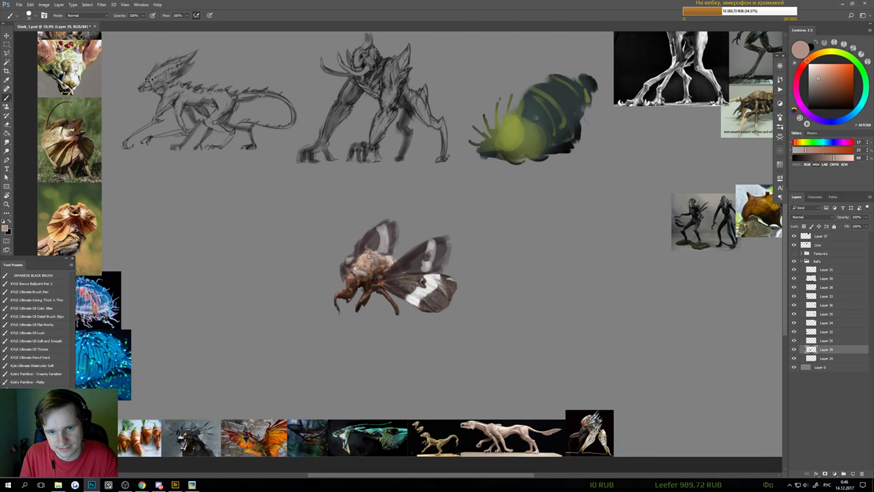
left_click(372, 253, "alt")
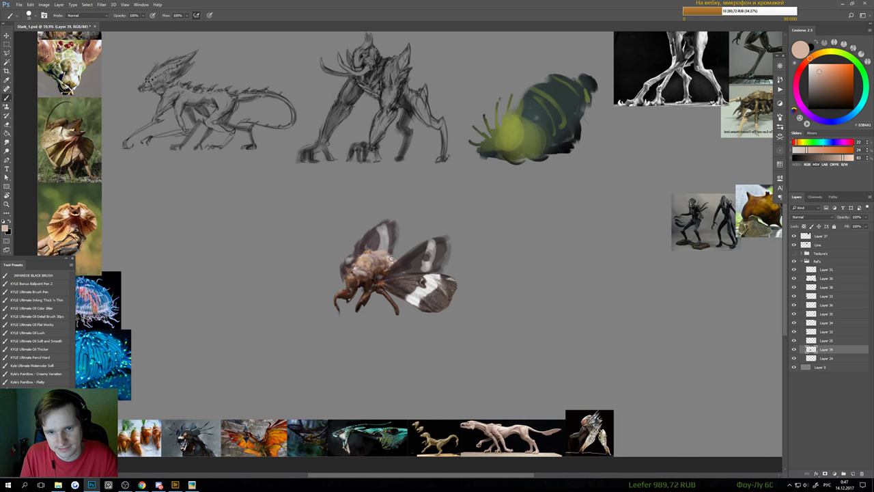
- Extend the insect's abdomen between the wings with sampled browns, dark shading and beige highlights, undoing the stray stroke near the wing
left_click(371, 277, "alt")
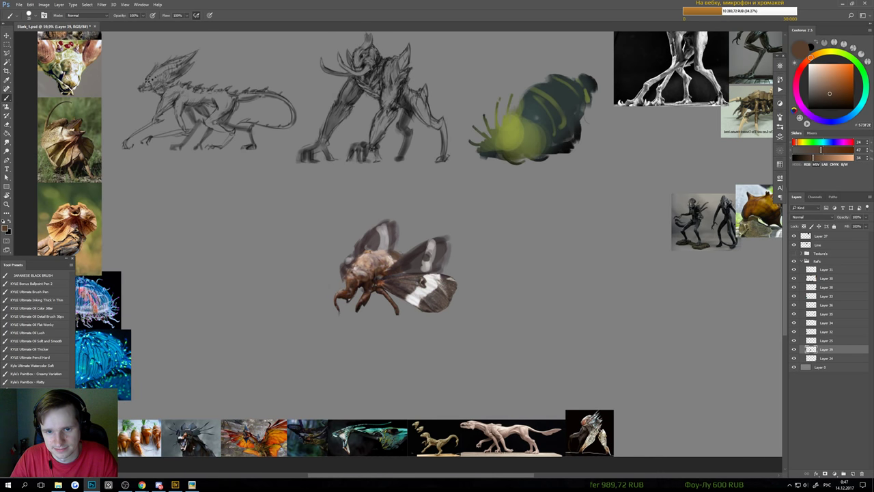
left_click(377, 271, "alt")
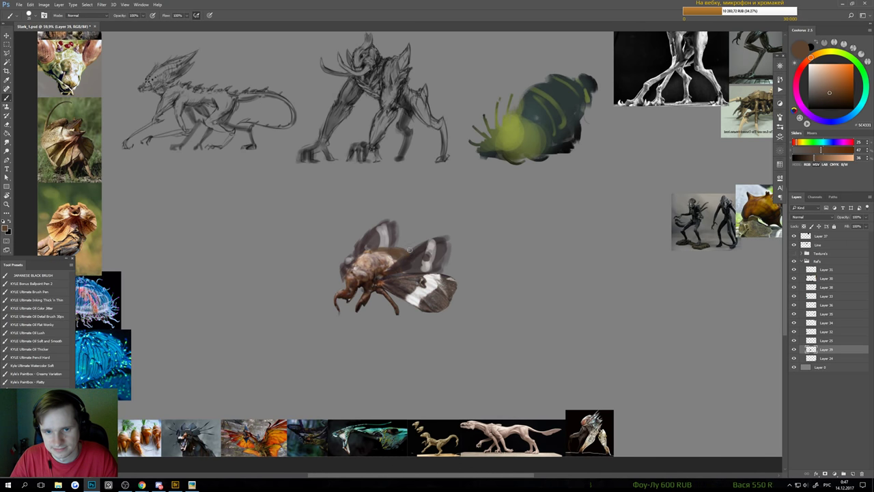
left_click_drag(444, 265, 455, 277)
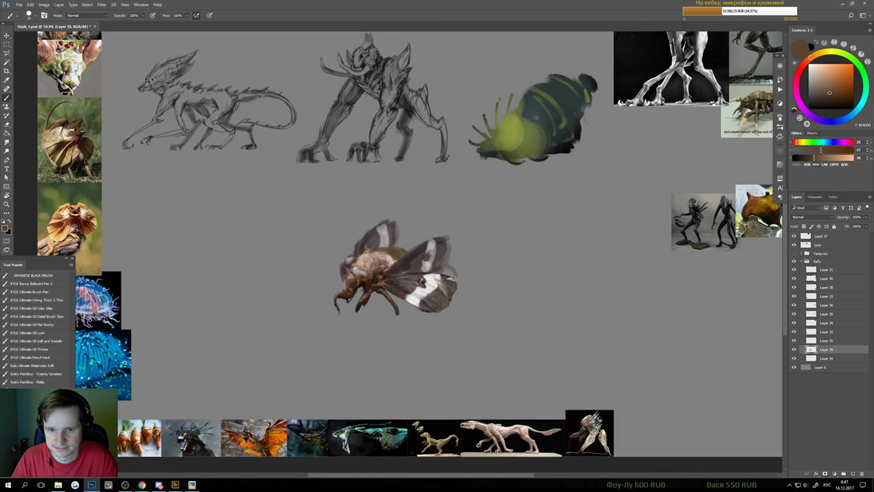
key("ctrl+z")
left_click(363, 283, "alt")
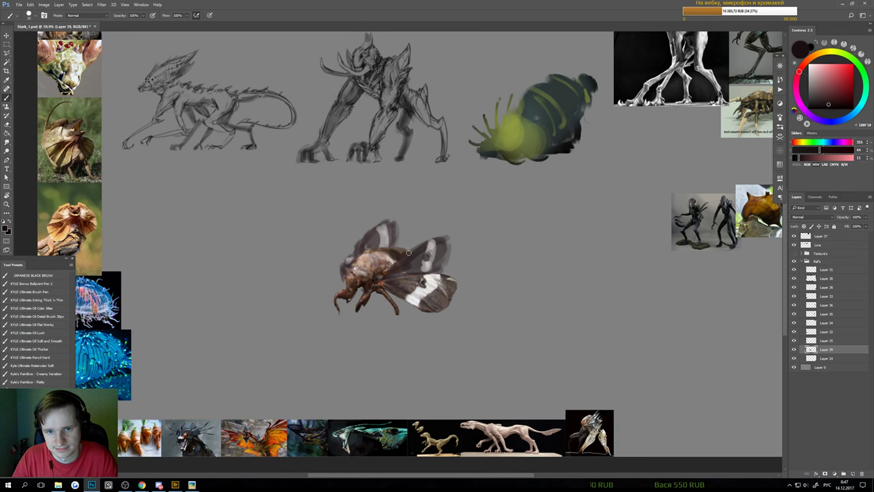
scroll(380, 299, "down", 2)
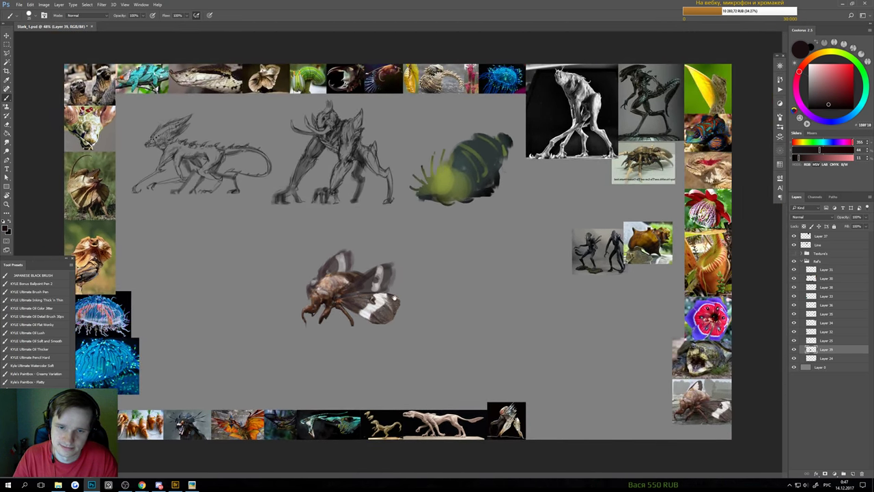
left_click(347, 277, "alt")
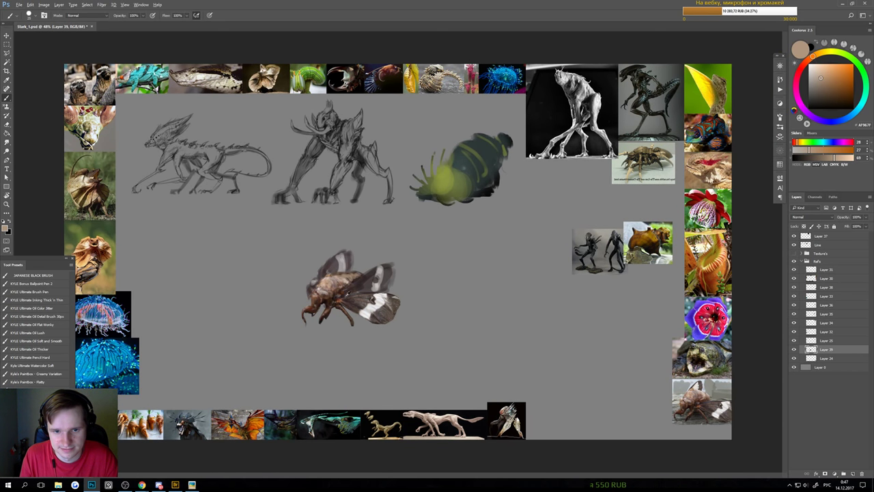
- Shade the insect's head with a sampled near-black and dark brown
left_click(321, 300, "alt")
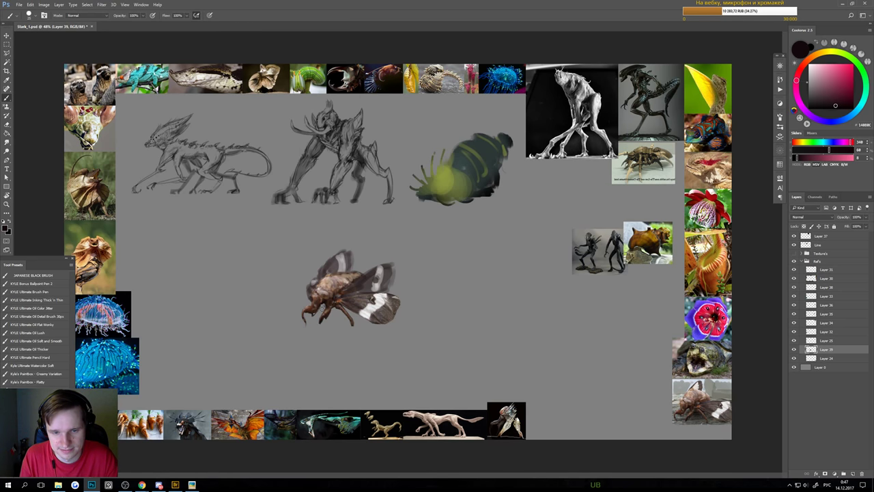
left_click_drag(321, 301, 333, 305)
left_click(324, 302, "alt")
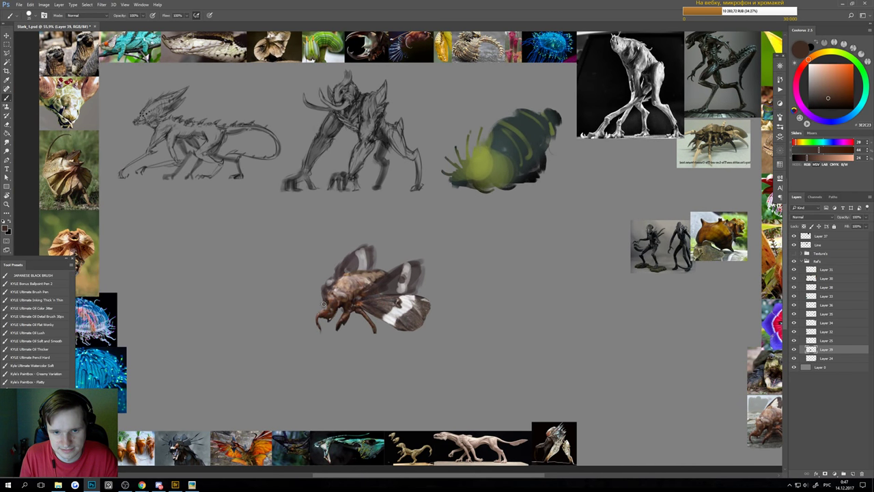
- Paint a bent foreleg extending forward from the insect's head with a reddish brown sampled from it
left_click(325, 306, "alt")
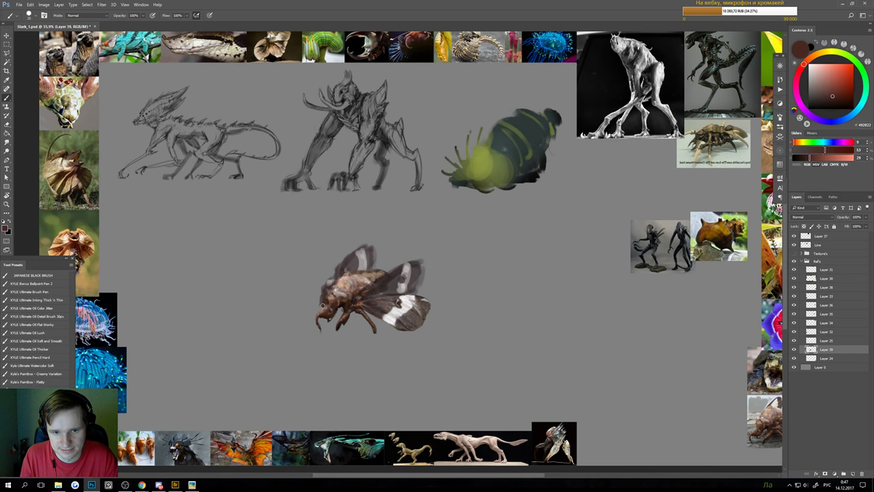
mouse_move(318, 310)
left_mouse_down()
mouse_move(308, 312)
mouse_move(310, 328)
left_mouse_up()
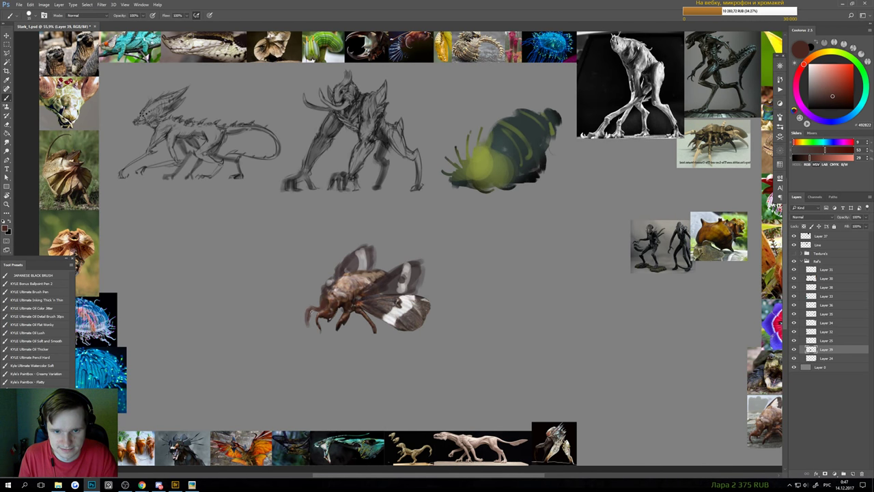
mouse_move(309, 325)
left_mouse_down()
mouse_move(306, 316)
mouse_move(307, 329)
left_mouse_up()
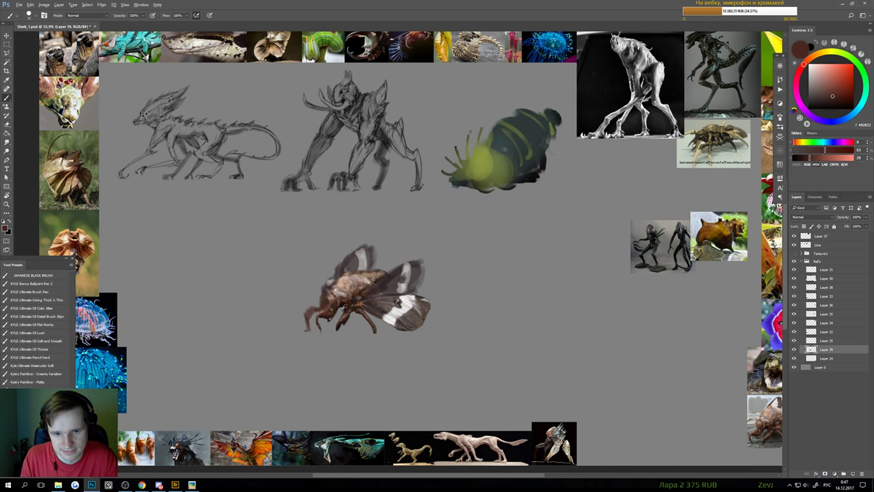
- Reshape the insect's legs with a sampled near-black, trimming their edges with the eraser
left_click(342, 302, "alt")
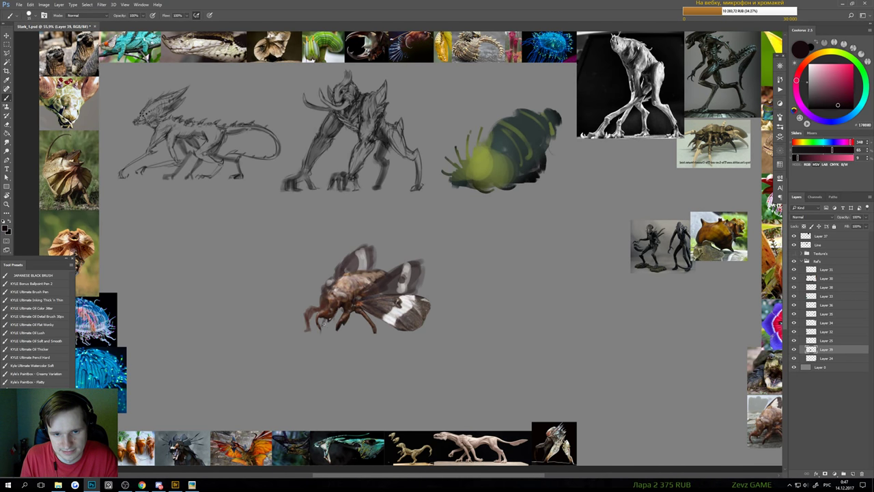
key("e")
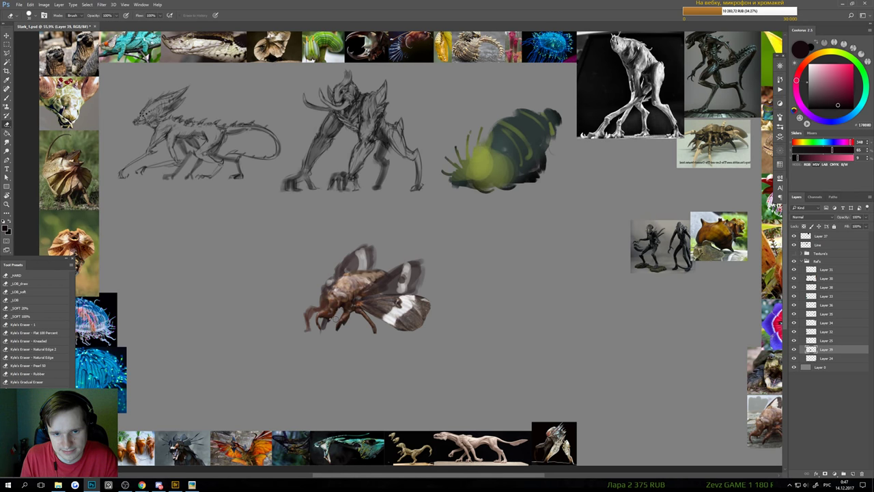
key("b")
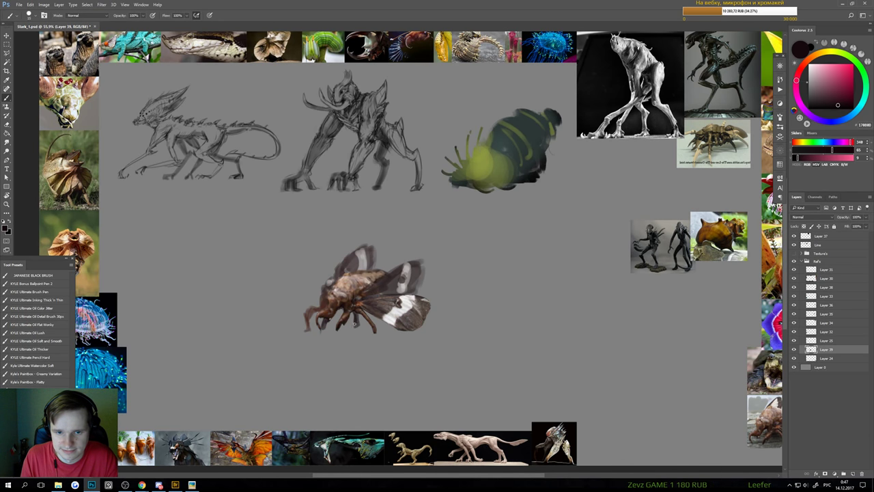
key("e")
left_click_drag(354, 325, 380, 334)
key("b")
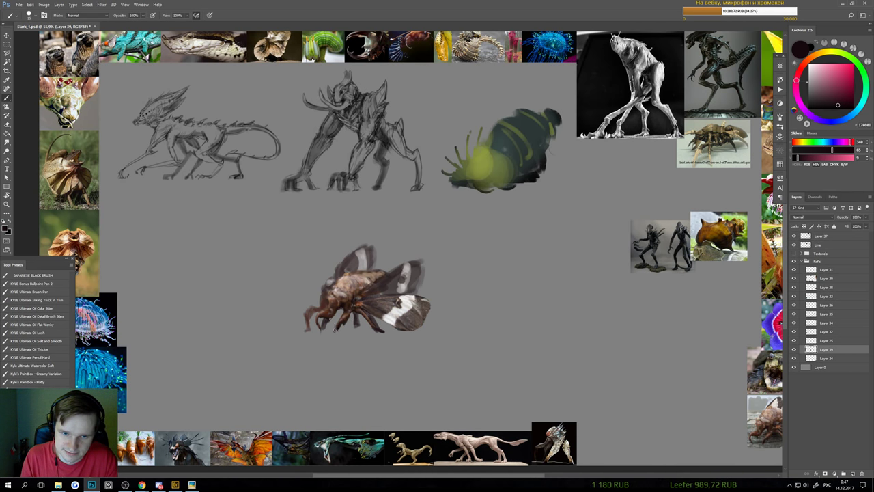
- Darken and refine the middle leg with near-black, erasing the excess paint around its foot
scroll(334, 331, "up", 2)
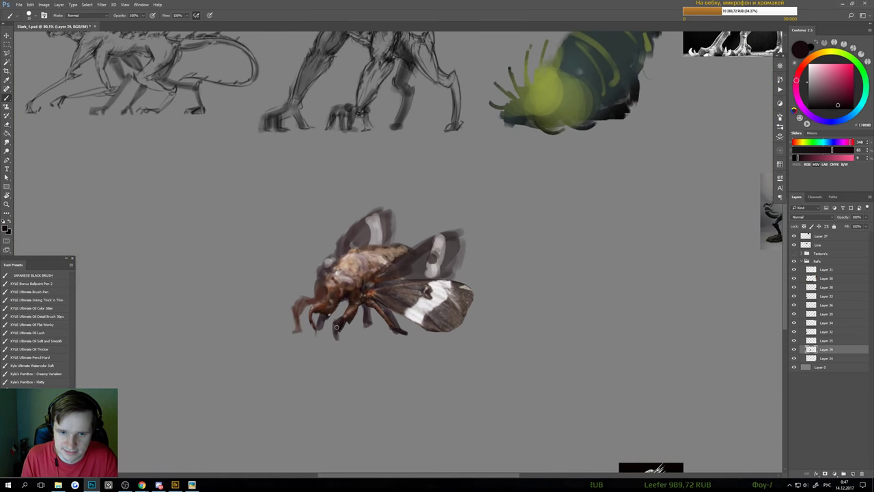
key("e")
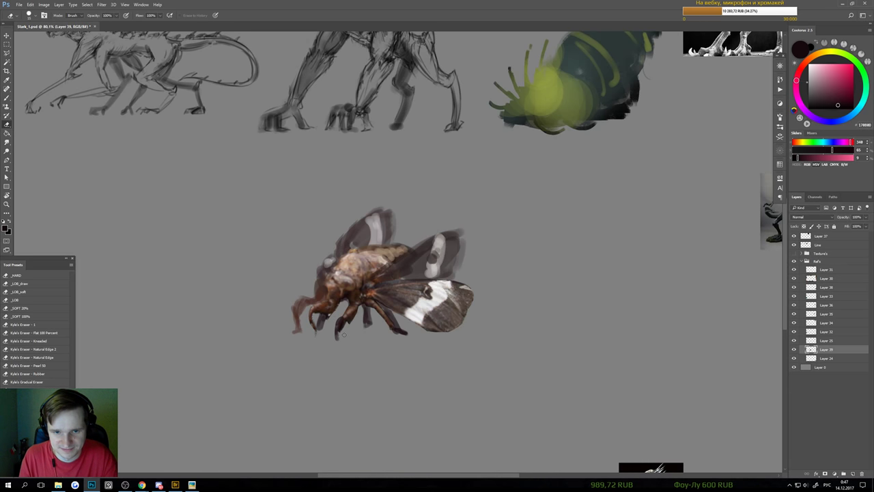
key("b")
key("e")
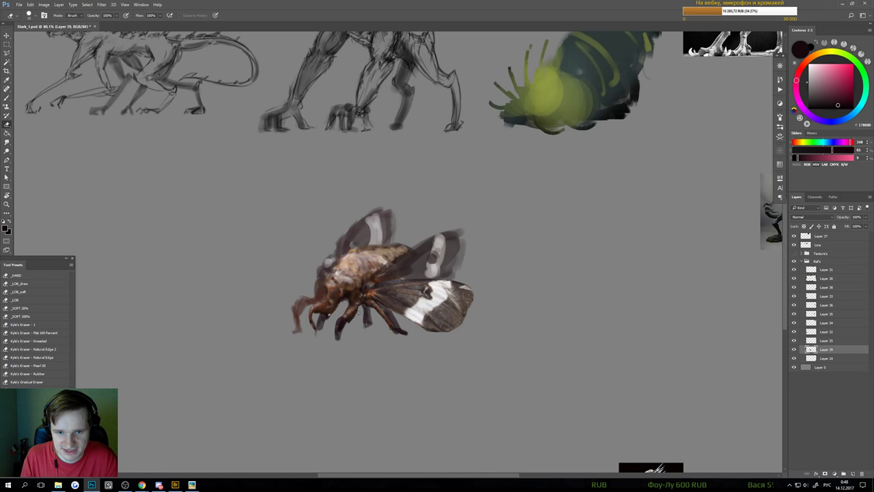
key("b")
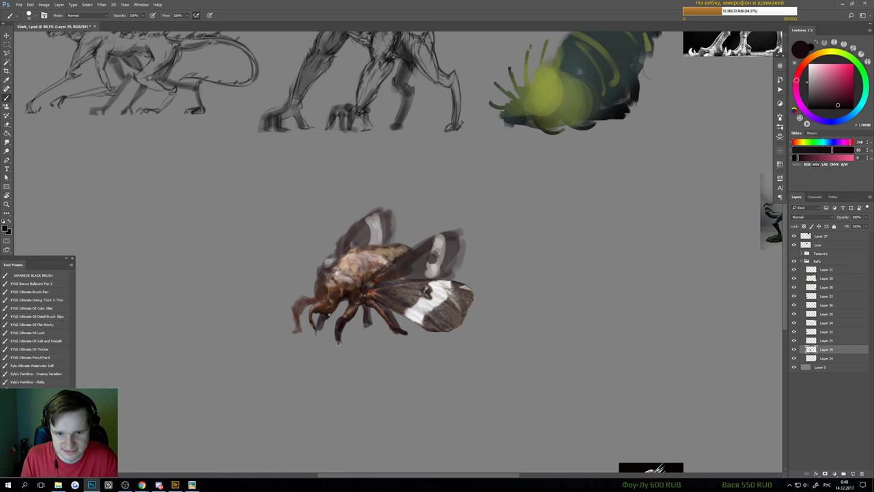
- Lengthen the hind leg's foot and add a dark lower foreleg beneath the head, cleaning the contour with the eraser
scroll(337, 342, "down", 1)
key("e")
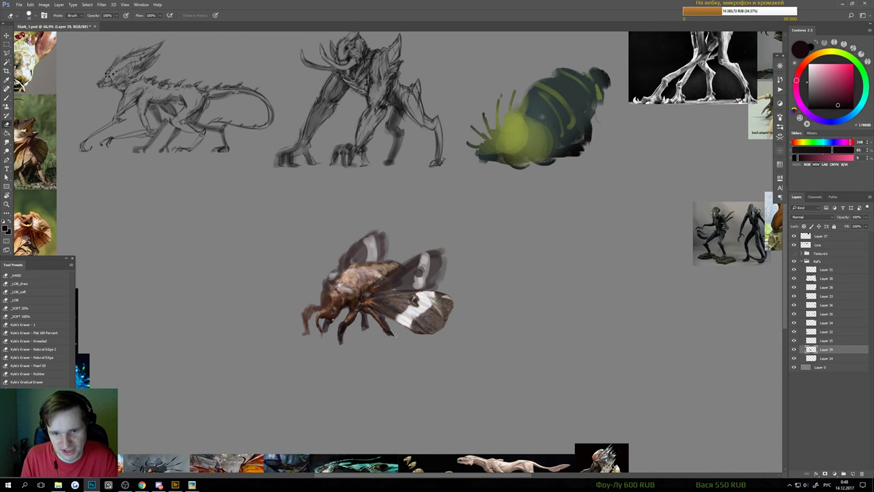
key("b")
scroll(396, 341, "up", 1)
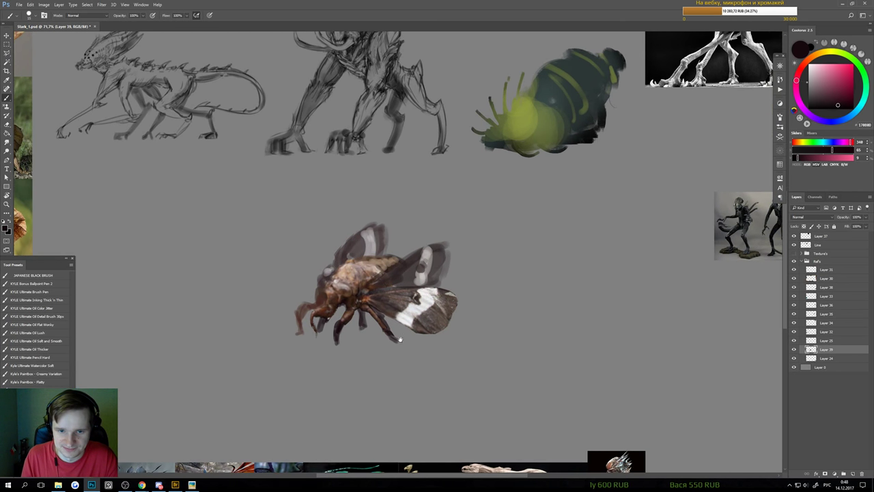
scroll(372, 330, "up", 1)
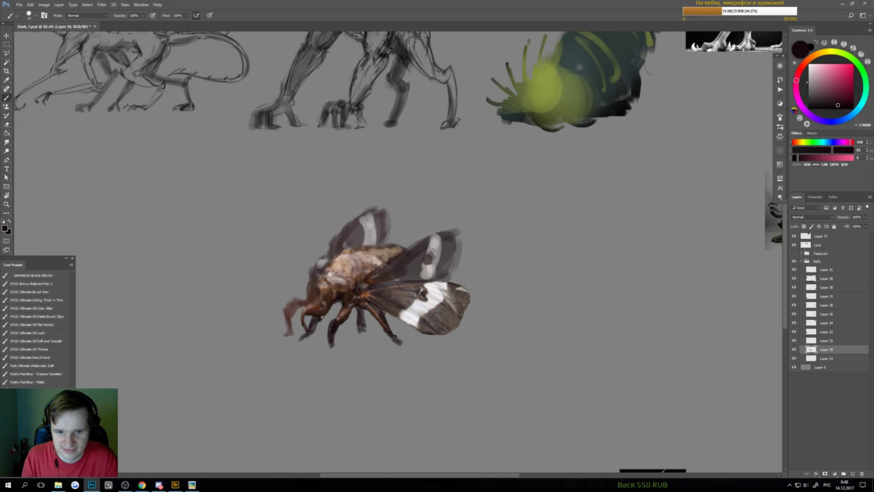
scroll(311, 344, "down", 3)
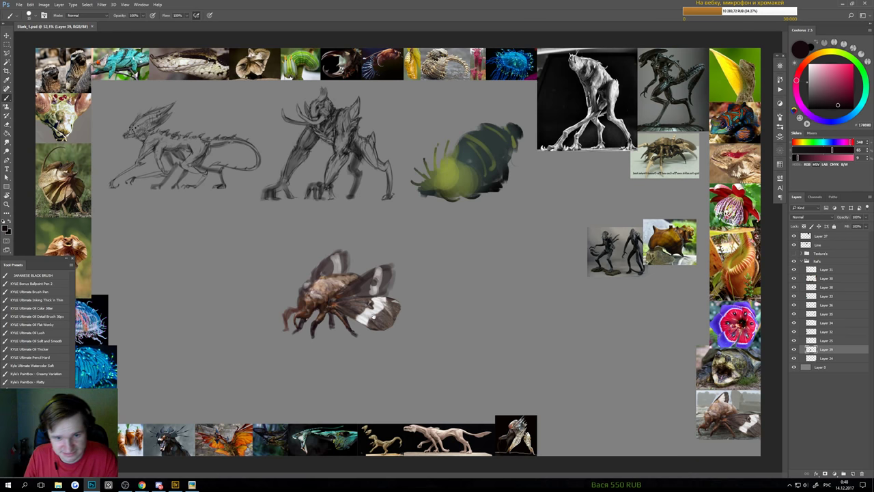
scroll(319, 299, "up", 1)
scroll(315, 301, "up", 1)
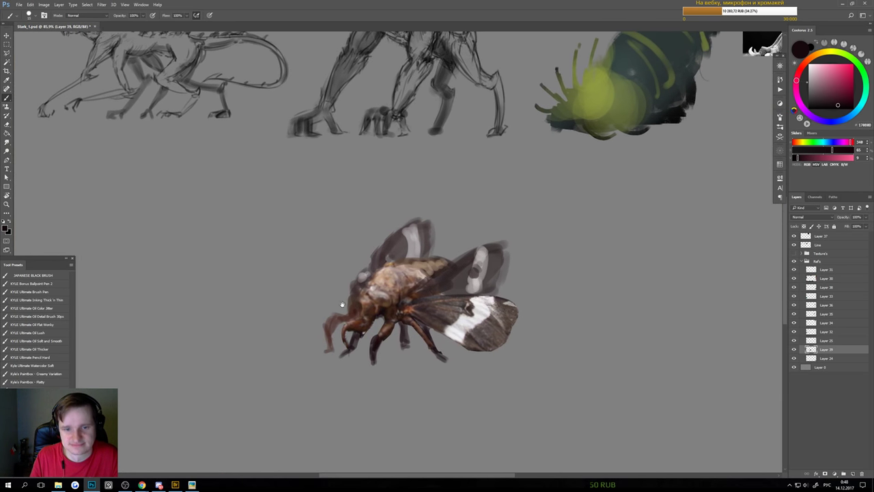
- Darken the far wings with a sampled near-black and a larger brush, undoing the stray stroke
left_click(391, 313, "alt")
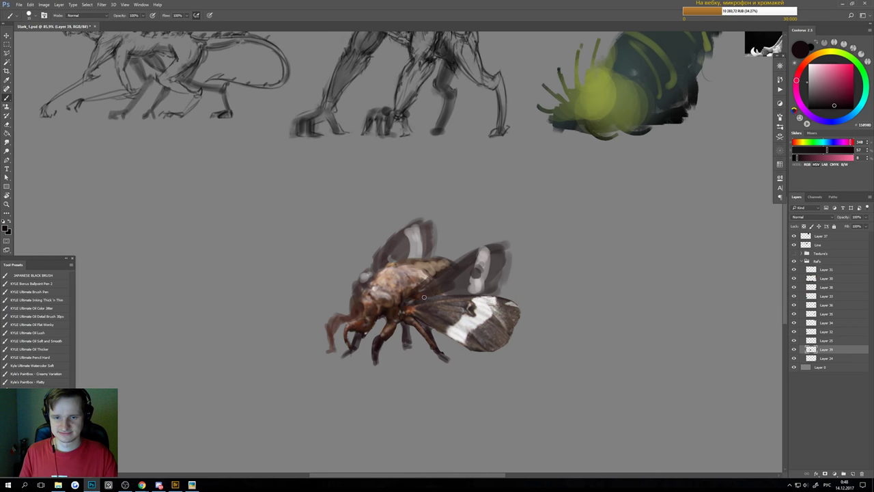
key("]")
key("]")
key("]")
mouse_move(457, 290)
left_mouse_down()
mouse_move(424, 291)
mouse_move(493, 285)
mouse_move(499, 267)
mouse_move(438, 286)
mouse_move(469, 268)
mouse_move(493, 267)
mouse_move(500, 249)
mouse_move(413, 226)
mouse_move(395, 254)
mouse_move(433, 235)
mouse_move(428, 218)
mouse_move(438, 256)
mouse_move(359, 274)
left_mouse_up()
key("ctrl+z")
mouse_move(359, 305)
left_mouse_down()
mouse_move(385, 290)
mouse_move(375, 272)
mouse_move(397, 268)
mouse_move(387, 267)
left_mouse_up()
- Smooth and lighten the insect's upper body with pale pinkish-beige tones sampled from it
left_click(368, 271, "alt")
left_click(382, 276, "alt")
left_click(356, 275, "alt")
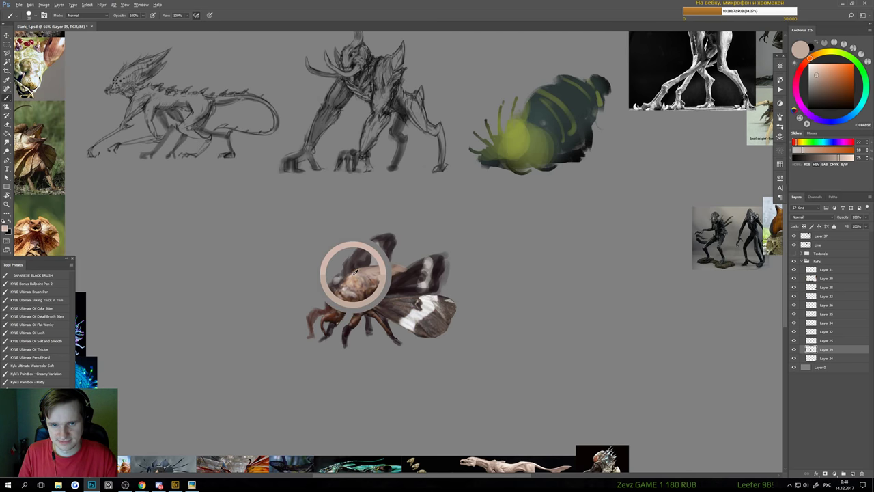
scroll(381, 269, "down", 3)
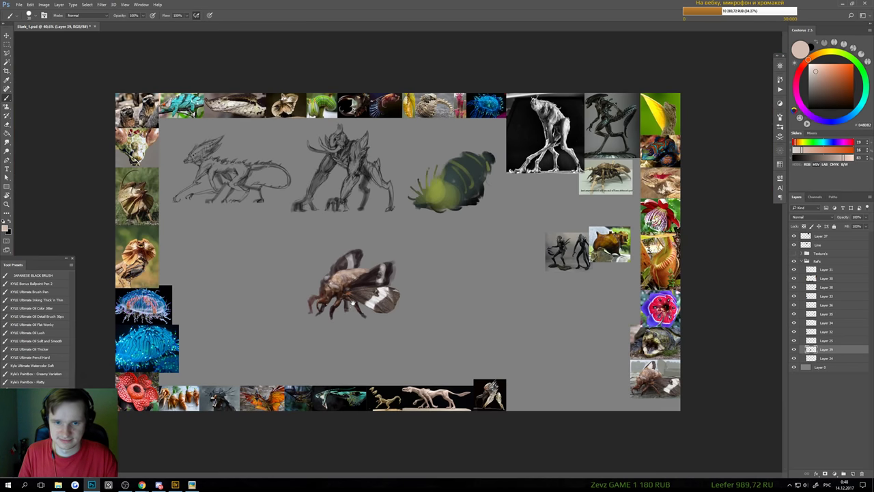
scroll(343, 303, "up", 1)
scroll(348, 330, "down", 1)
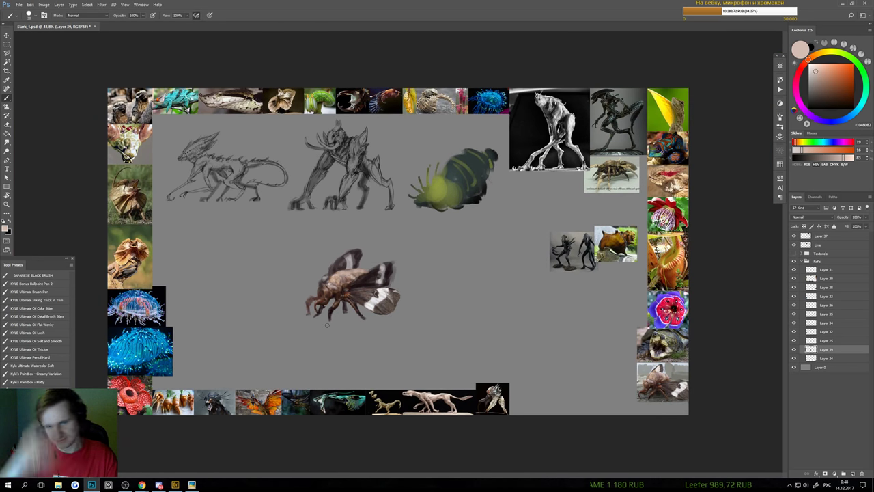
scroll(329, 300, "up", 2)
left_click_drag(330, 301, 411, 284)
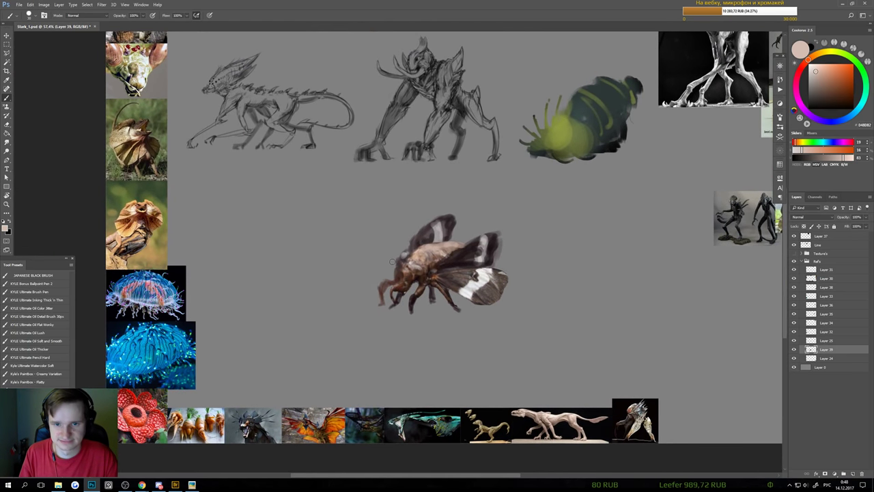
- Paint dark creases between the body segments with a sampled near-black brown, reducing the brush size for the lines
left_click(432, 272, "alt")
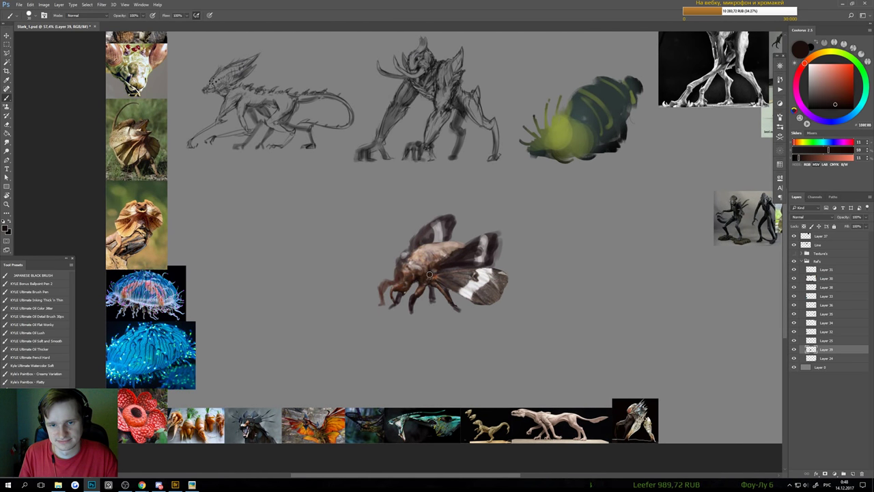
left_click_drag(428, 279, 430, 284)
key("bracketleft")
key("bracketleft")
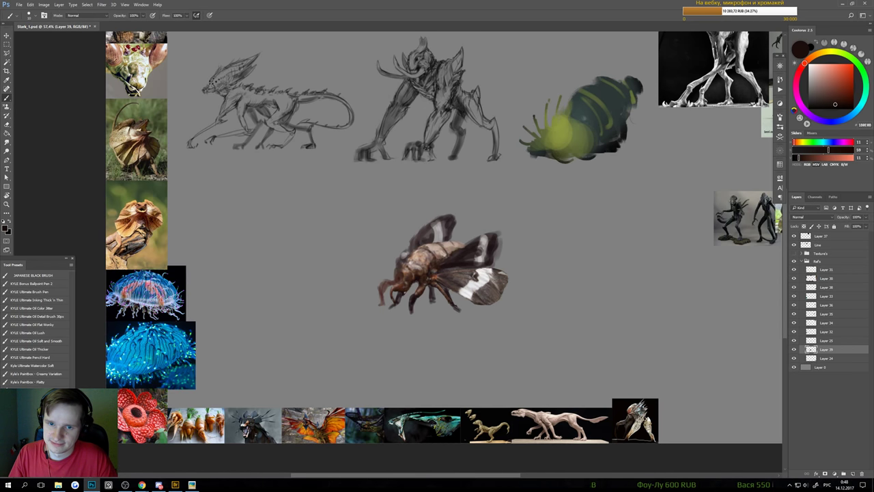
scroll(442, 297, "down", 5)
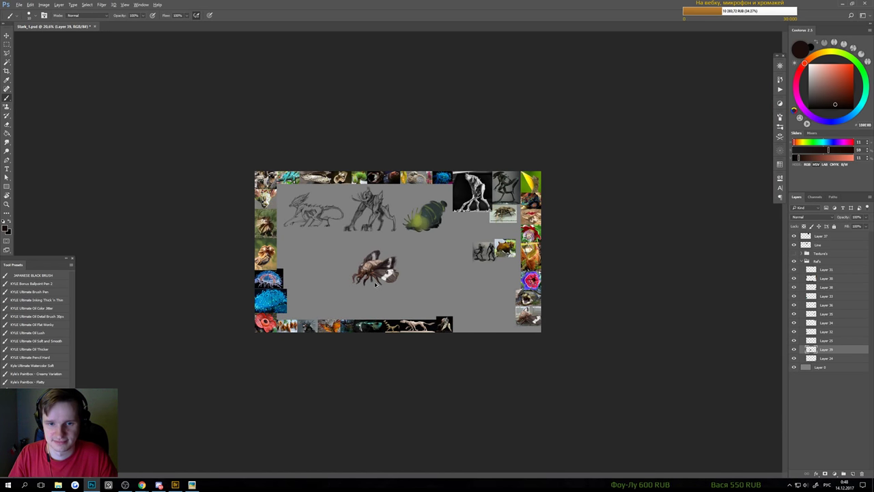
scroll(376, 272, "up", 3)
scroll(335, 273, "up", 2)
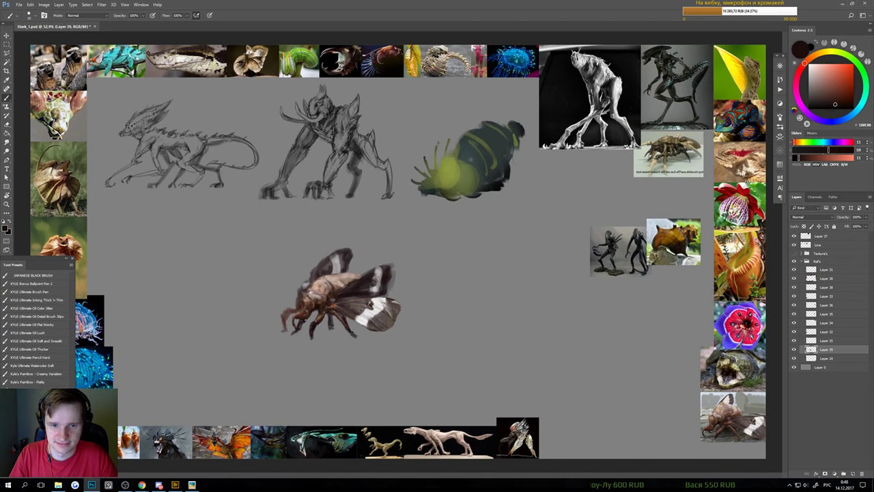
scroll(335, 274, "up", 1)
left_click_drag(298, 297, 458, 283)
- Touch up the area behind the head with a sampled greyish brown and paint a dark eye patch in near-black
key("v")
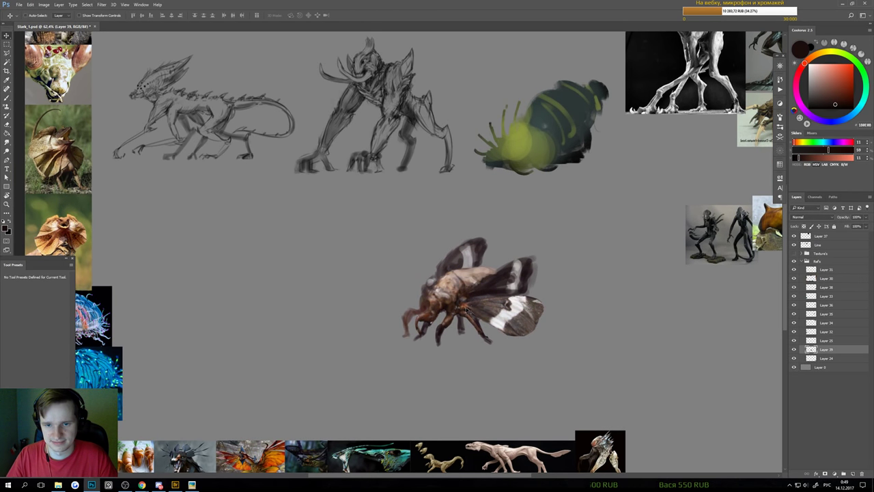
key("b")
left_click(453, 280, "alt")
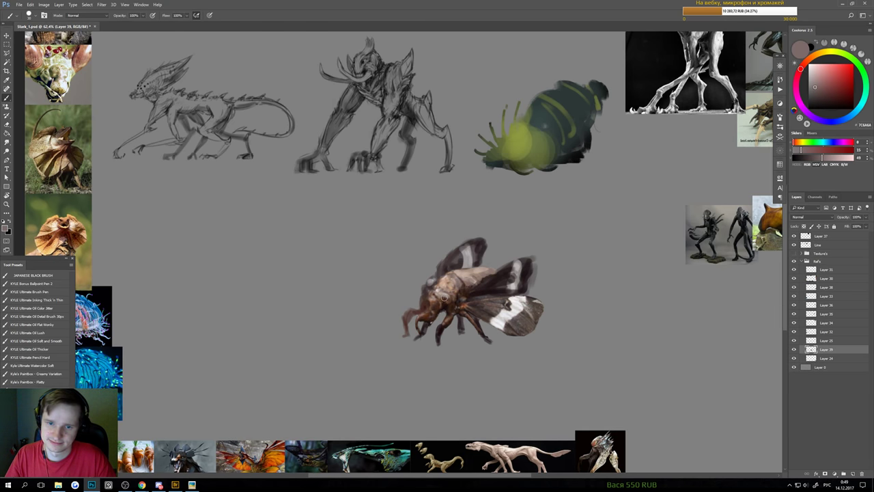
scroll(443, 298, "down", 1)
left_click(445, 302, "alt")
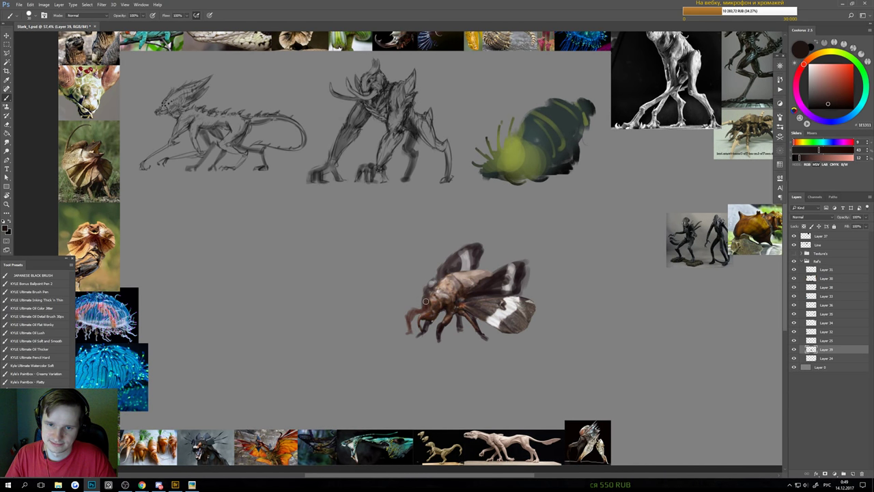
mouse_move(428, 300)
left_mouse_down()
mouse_move(425, 308)
mouse_move(426, 293)
mouse_move(427, 301)
left_mouse_up()
- Erase the long forelegs below the head and repaint them as short dark mouthparts, alternating brush and eraser
key("e")
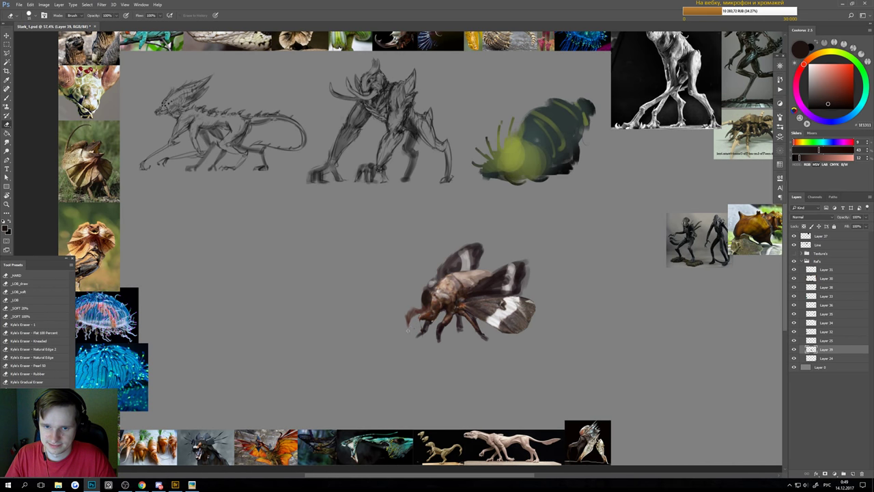
key("b")
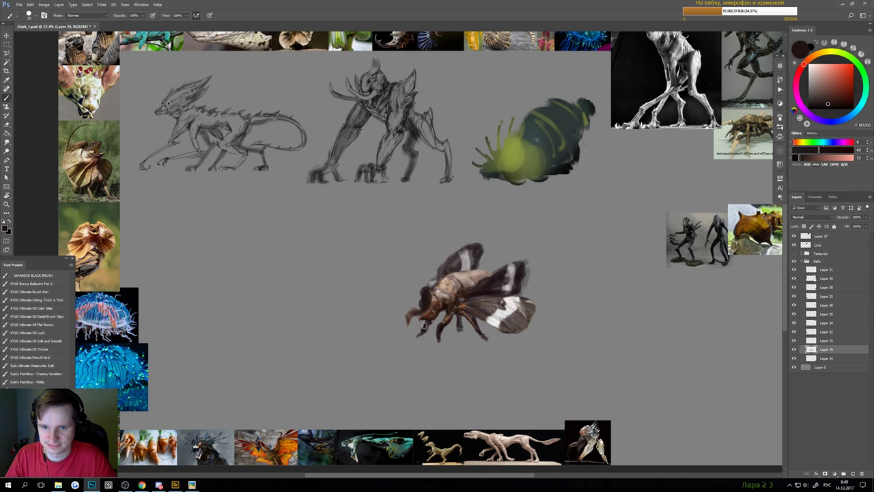
key("e")
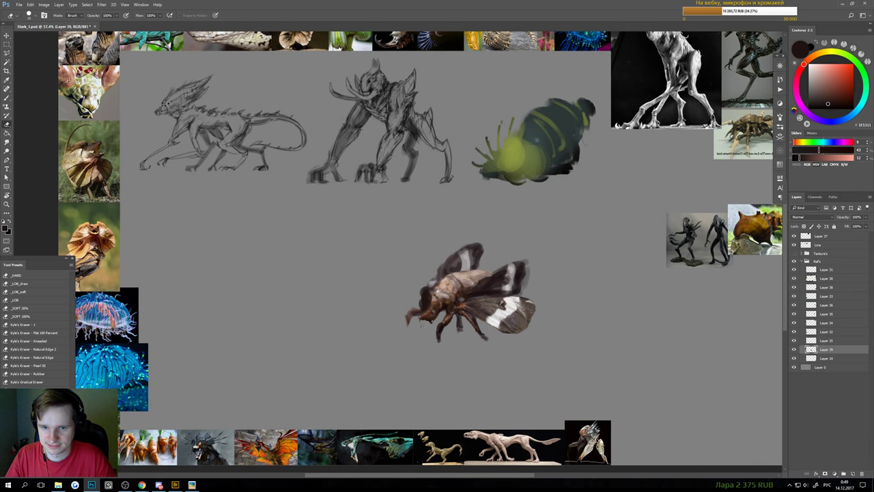
key("b")
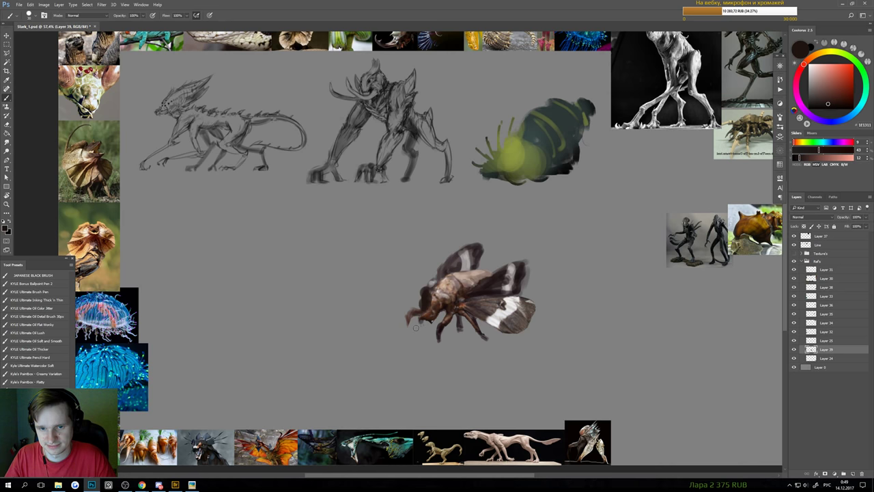
key("e")
key("b")
key("e")
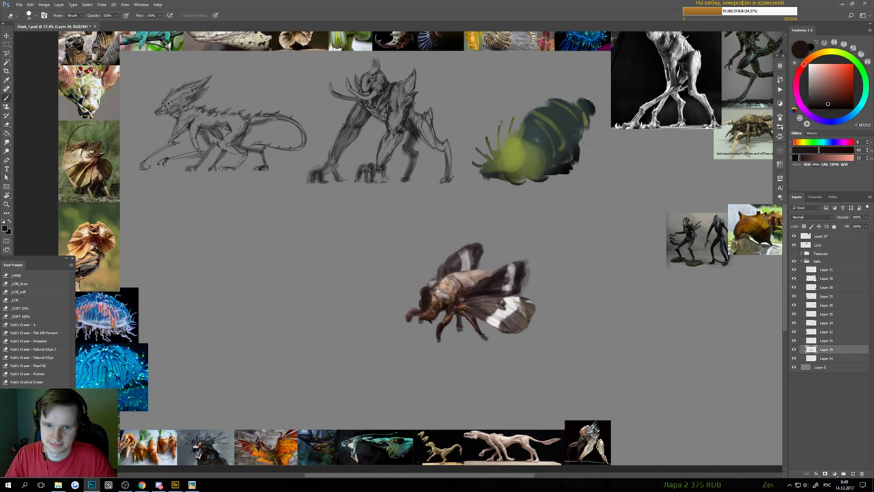
key("b")
- Rework the insect's head and eye area with sampled beige, reddish-brown and dark brown tones, and save the document
mouse_move(428, 342)
left_mouse_down()
mouse_move(412, 345)
mouse_move(361, 322)
mouse_move(383, 314)
left_mouse_up()
left_click_drag(383, 314, 432, 324)
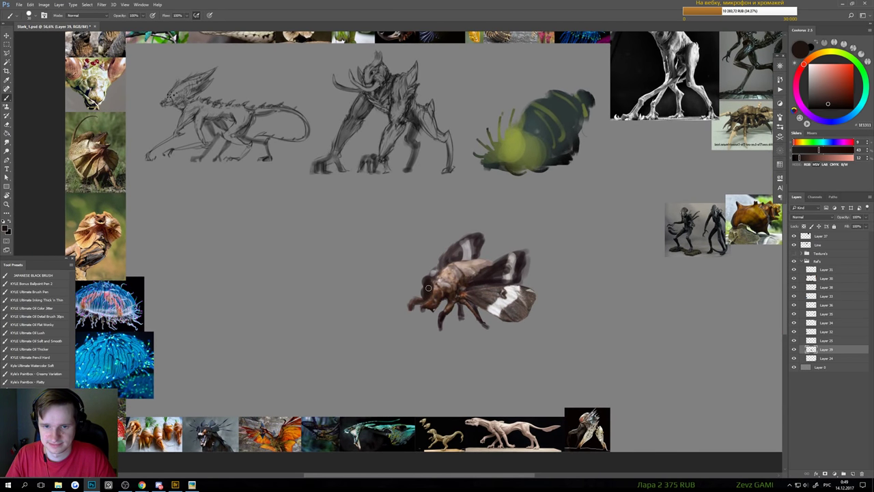
left_click(440, 280, "alt")
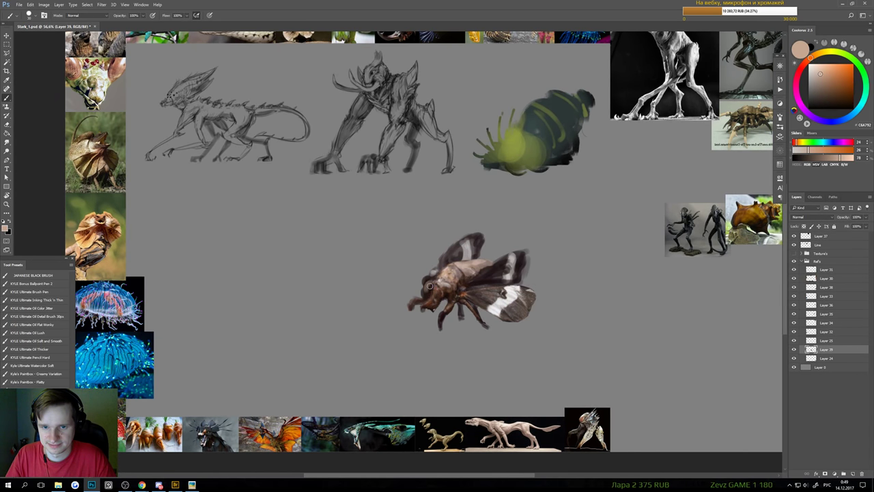
left_click(423, 298, "alt")
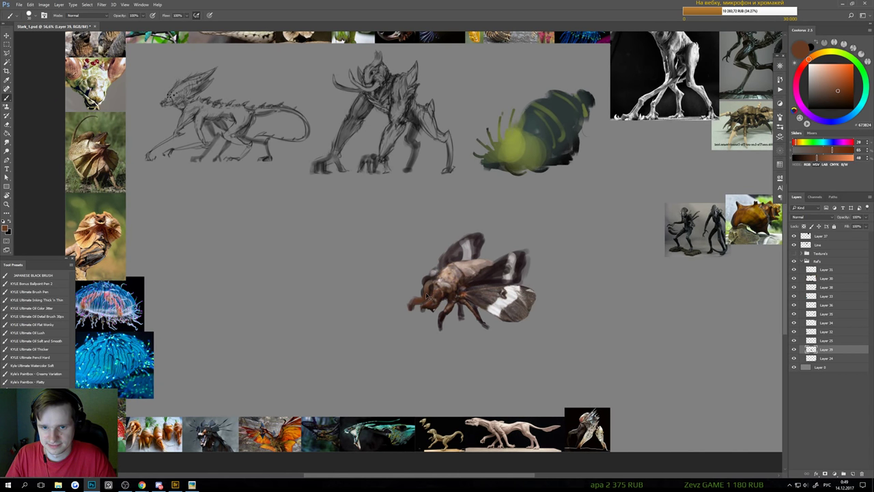
left_click(442, 276, "alt")
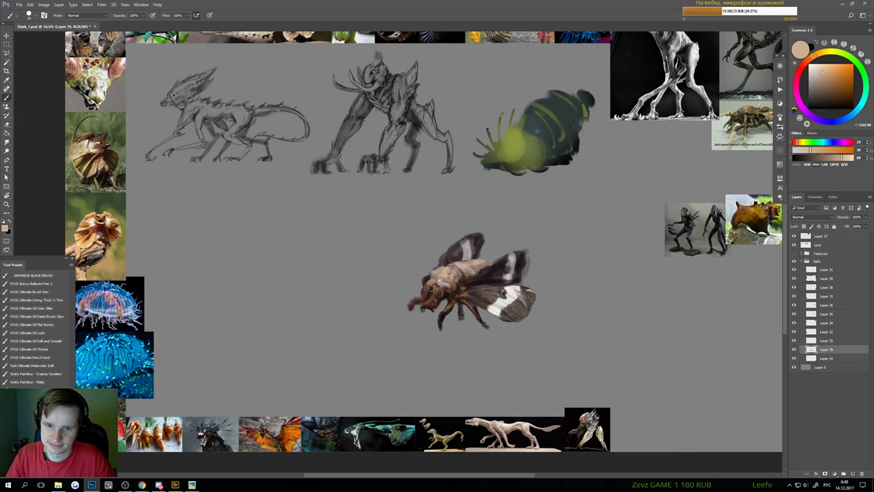
left_click(432, 290, "alt")
scroll(429, 296, "down", 3)
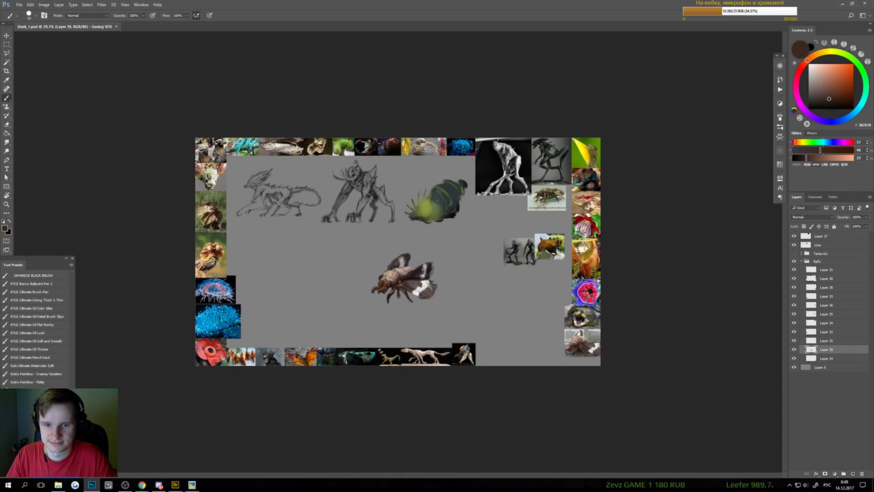
- Paint a bent foreleg reaching down in front of the head in sampled dark brown, and lighten it with a sampled greyish tan
scroll(416, 300, "up", 4)
left_click(450, 262, "alt")
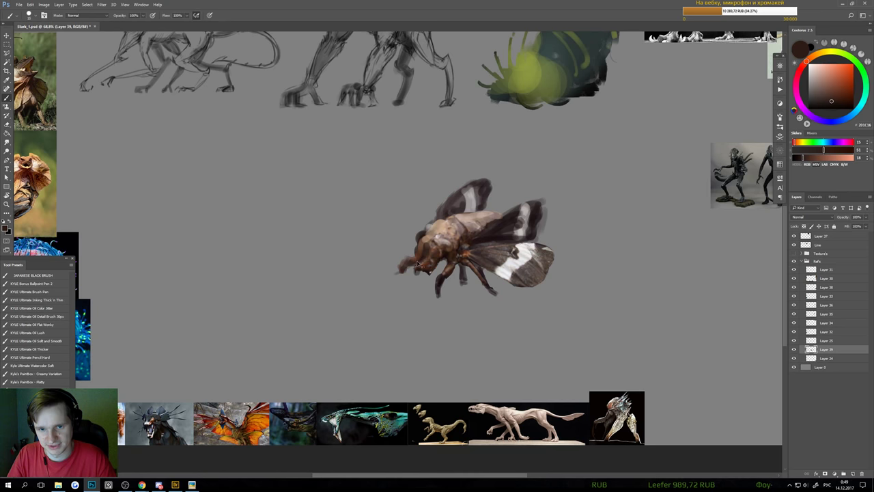
key("ctrl+z")
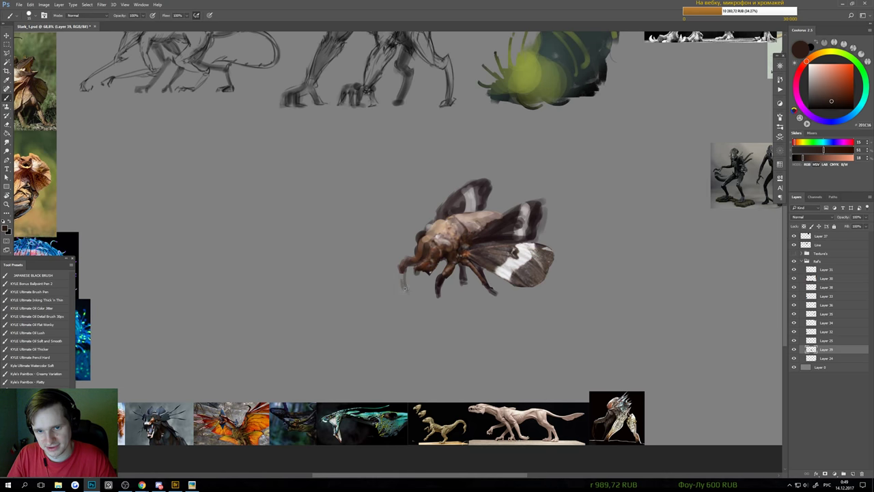
mouse_move(404, 287)
left_mouse_down()
mouse_move(399, 263)
mouse_move(401, 298)
mouse_move(421, 273)
left_mouse_up()
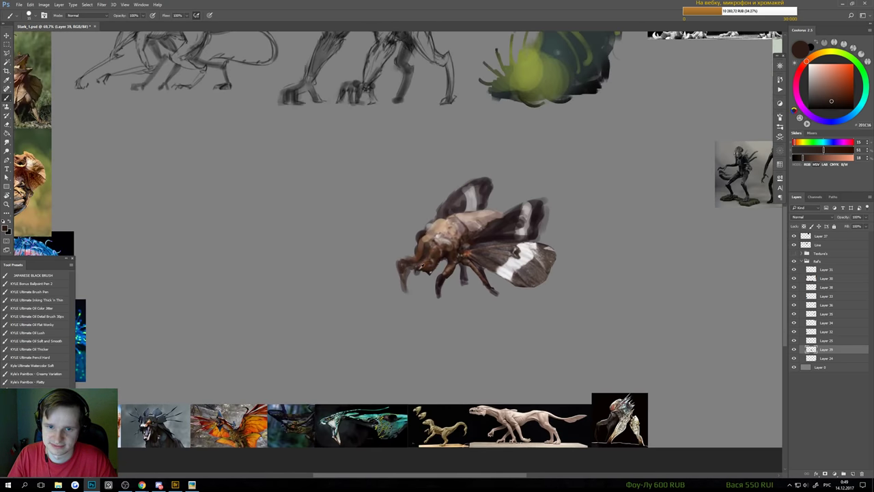
left_click(423, 265, "alt")
left_click(431, 232, "alt")
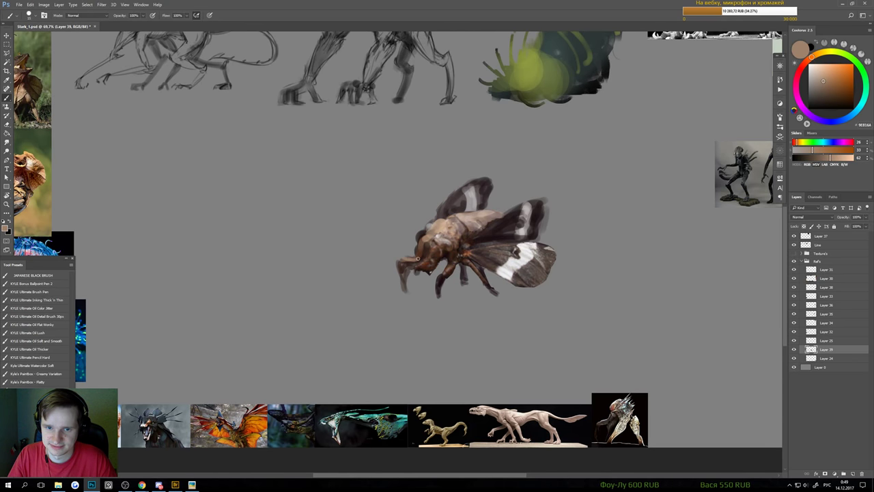
mouse_move(424, 264)
left_mouse_down()
mouse_move(400, 287)
mouse_move(415, 273)
left_mouse_up()
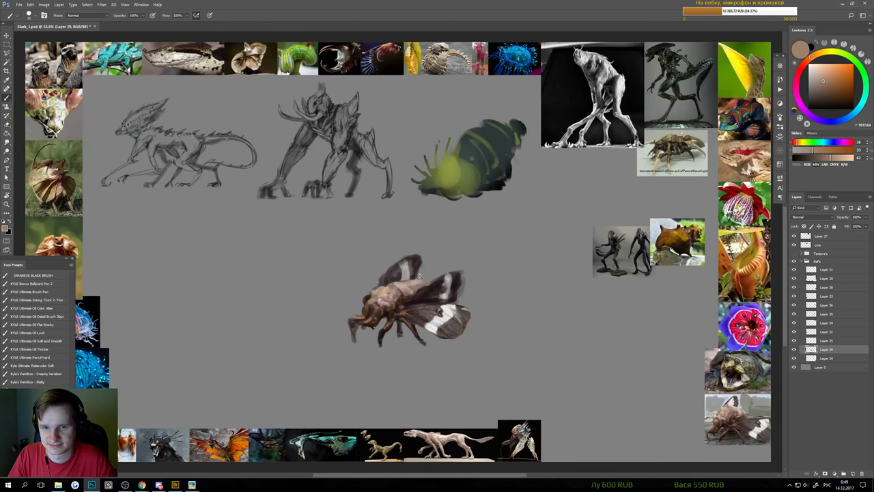
- Paint dark markings on the upper body just behind the head with sampled dark brown and near-black
left_click(377, 313, "alt")
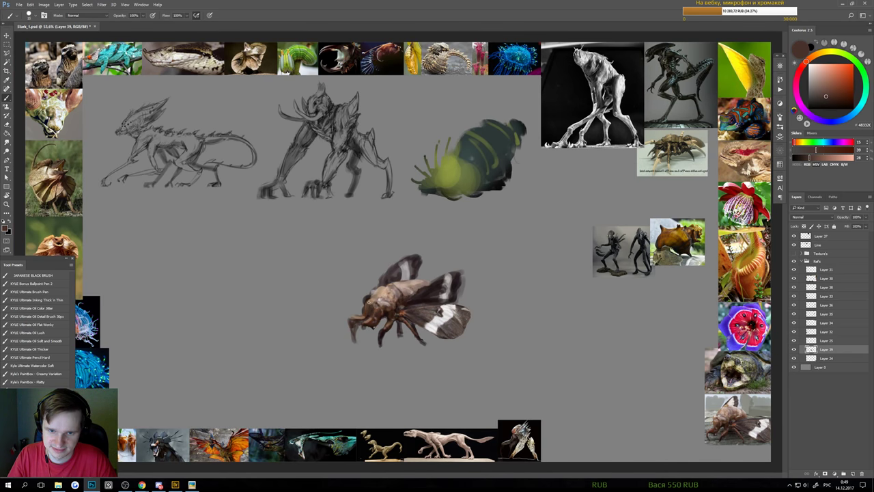
left_click(380, 303, "alt")
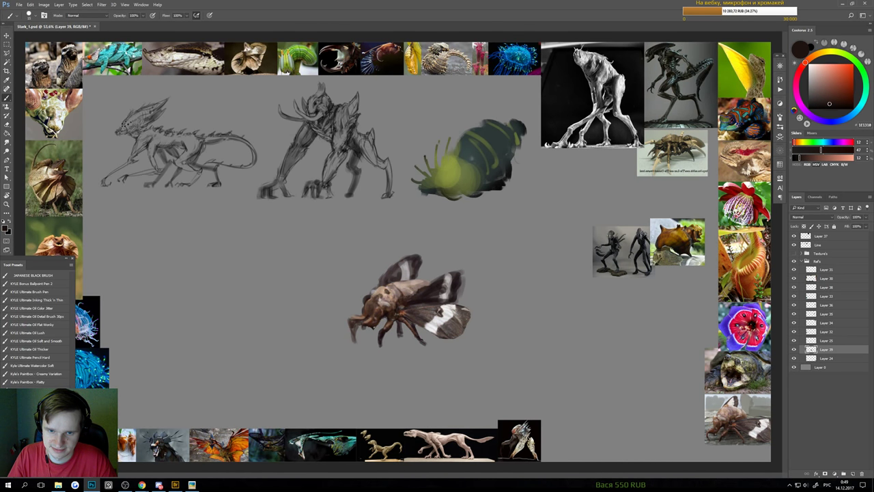
left_click_drag(386, 302, 371, 324)
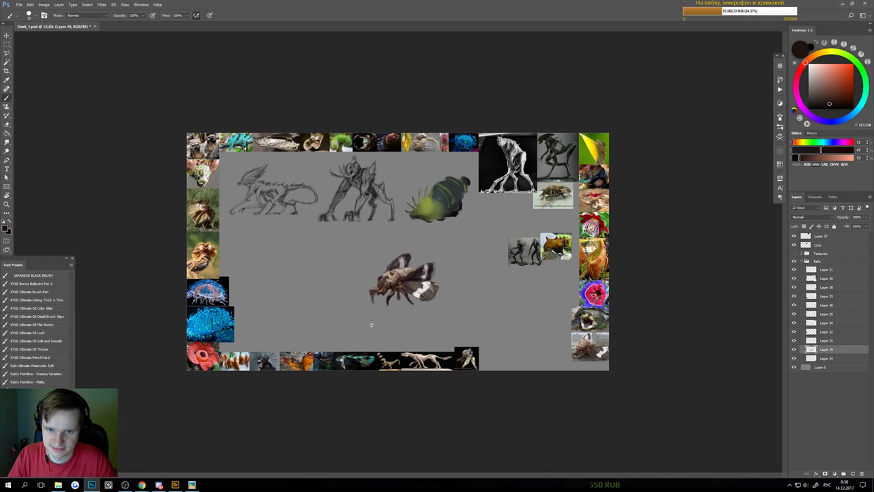
left_click_drag(381, 278, 391, 276)
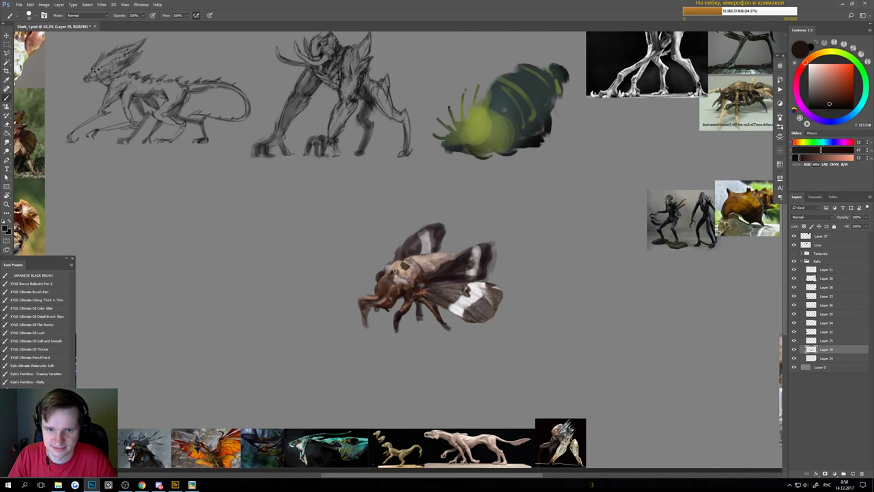
scroll(388, 307, "down", 2)
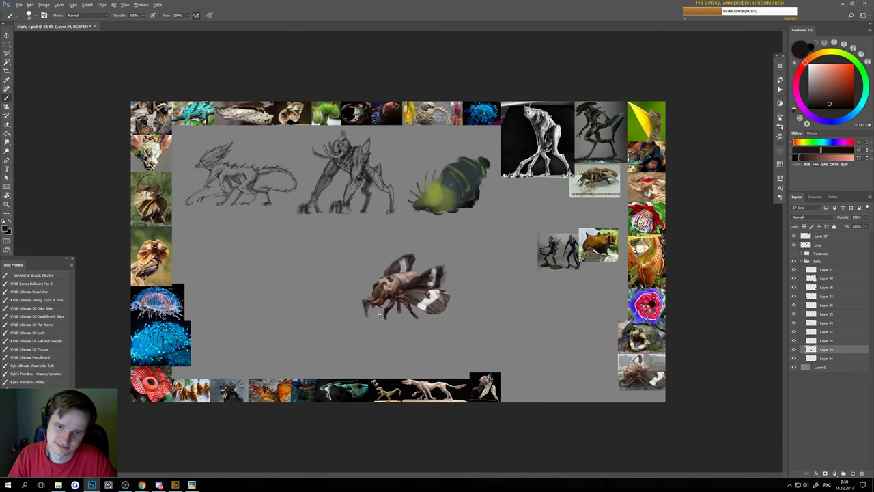
scroll(380, 314, "up", 1)
- Refine the forelegs and mouthparts below the head in sampled near-black, alternating brush and eraser to sharpen their edges
left_click(358, 321, "alt")
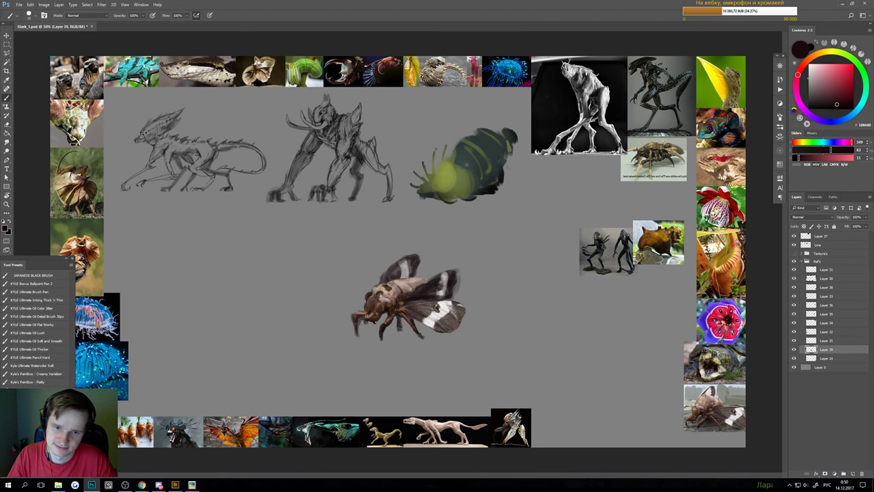
key("e")
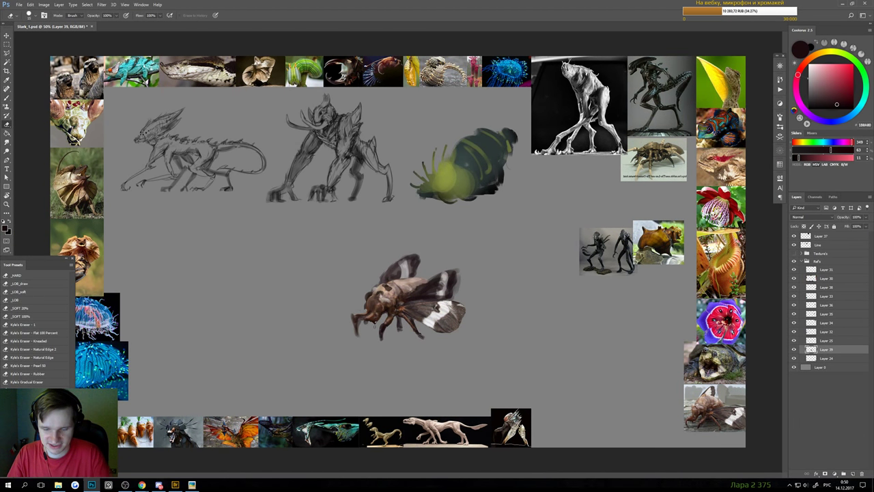
key("b")
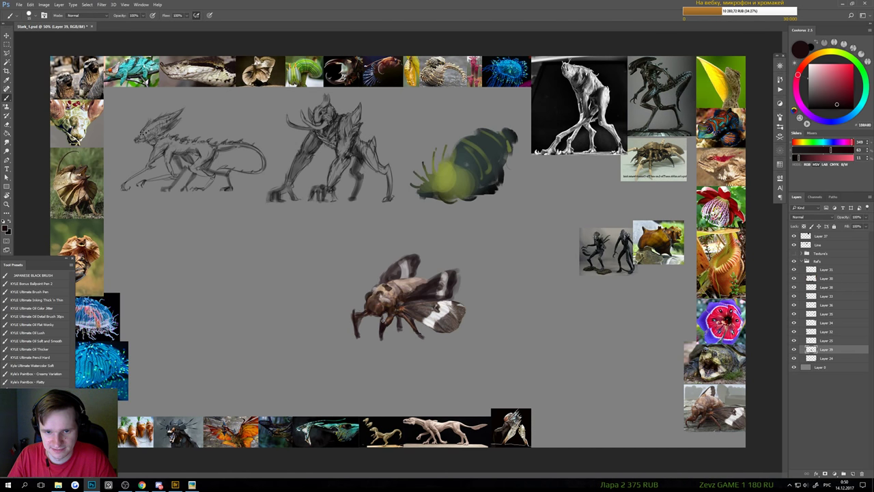
key("e")
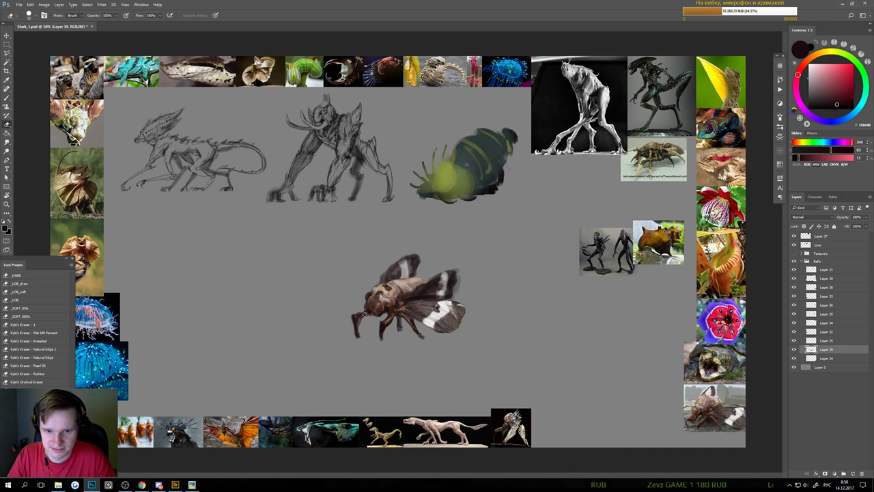
key("b")
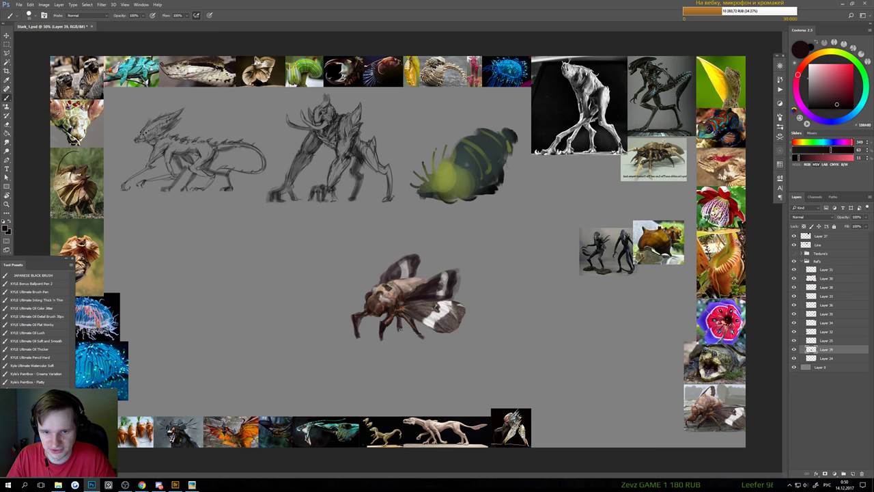
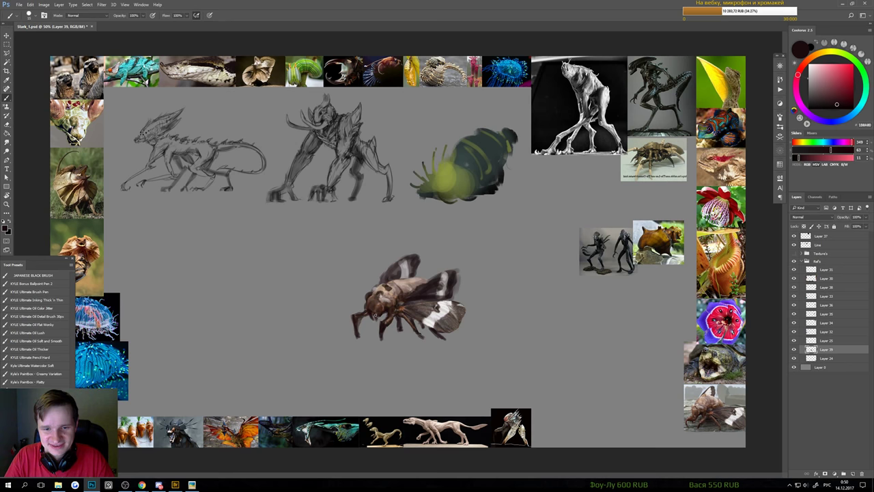
- Tint the insect's head with a pinkish brown and a more saturated orange-red (hue 13, saturation 69, brightness 76), and save the document
scroll(370, 310, "up", 1)
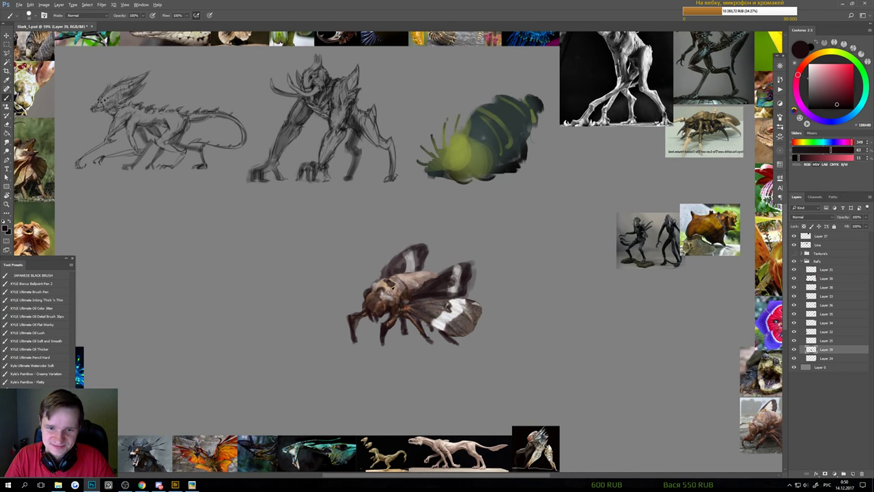
left_click(381, 298, "alt")
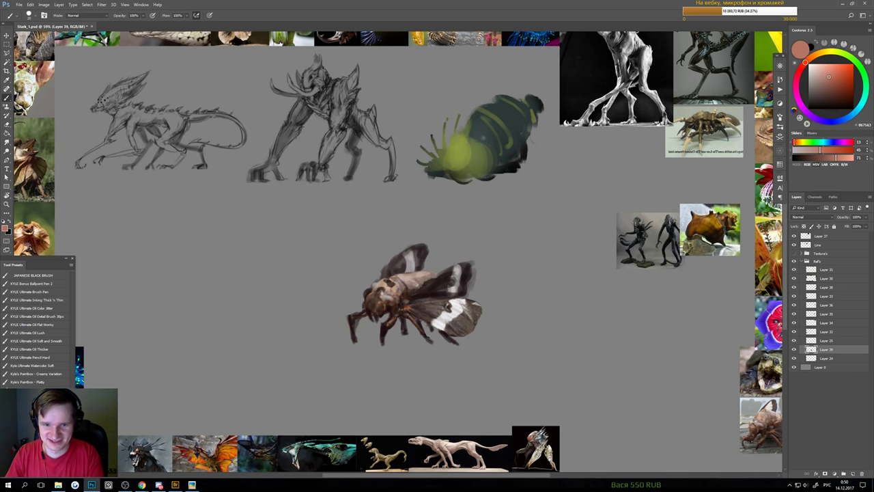
left_click_drag(374, 309, 381, 299)
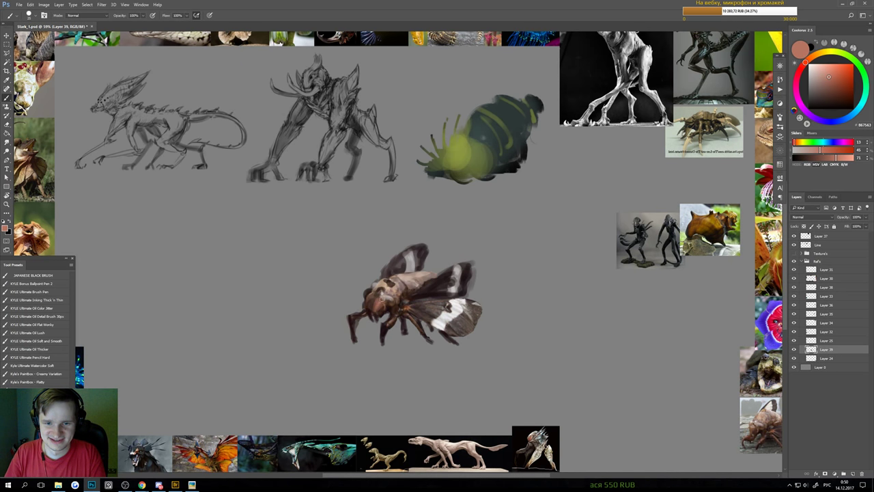
left_click(840, 74)
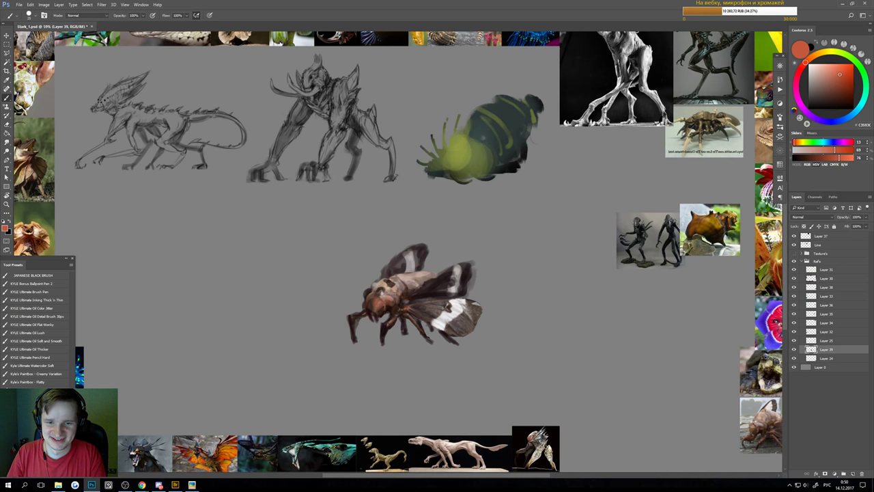
scroll(419, 290, "down", 6)
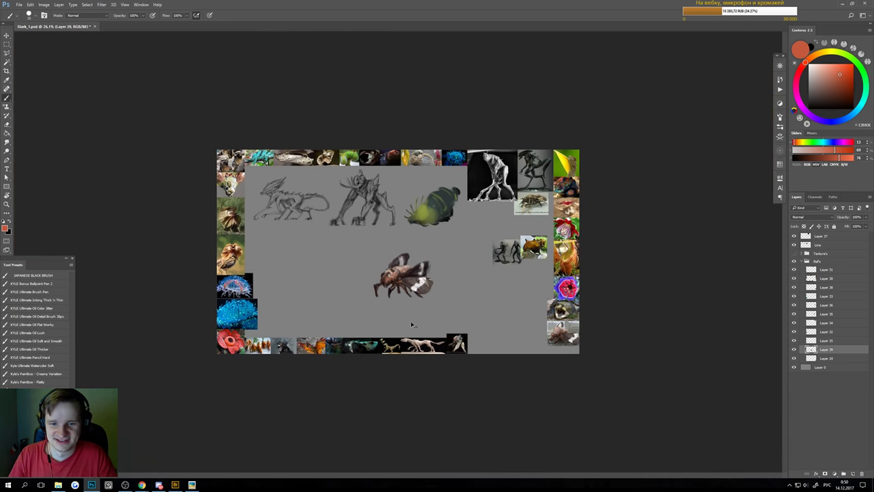
key("ctrl+s")
scroll(401, 295, "up", 5)
scroll(402, 294, "up", 2)
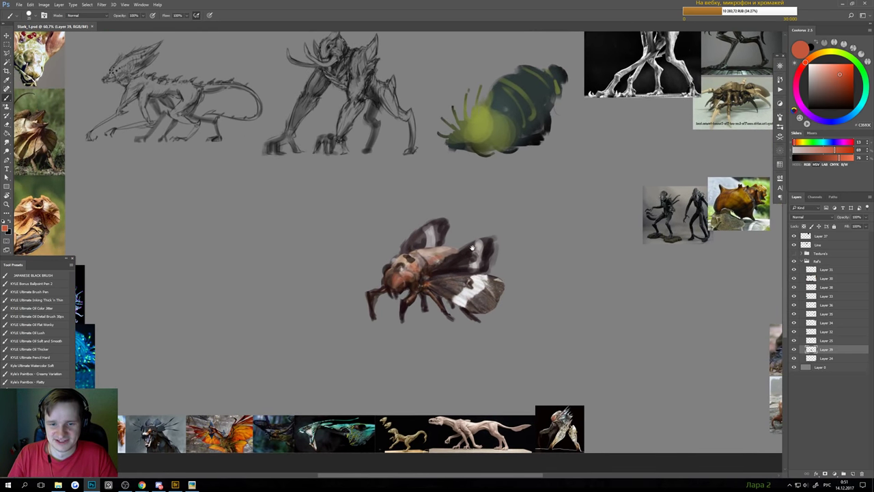
- Add reddish accents to the legs with a deep red-brown and a lighter muted red of hue 13, saving the document
left_click(842, 81)
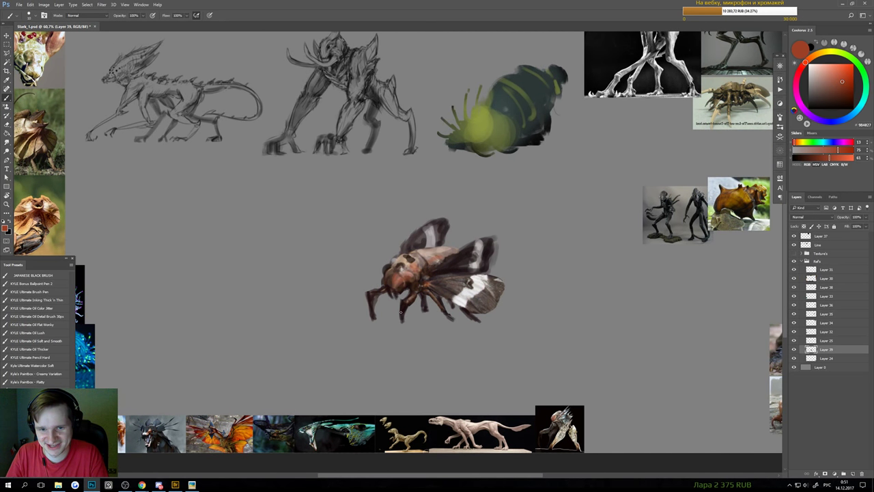
key("ctrl+s")
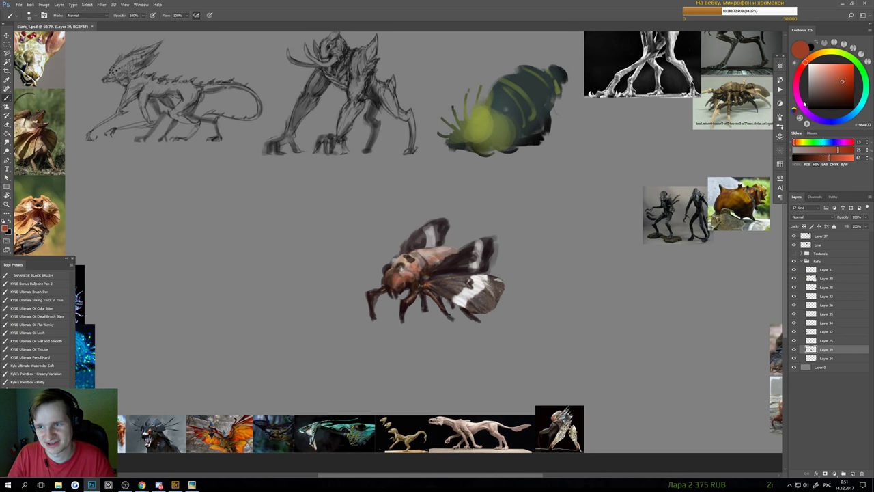
left_click(831, 77)
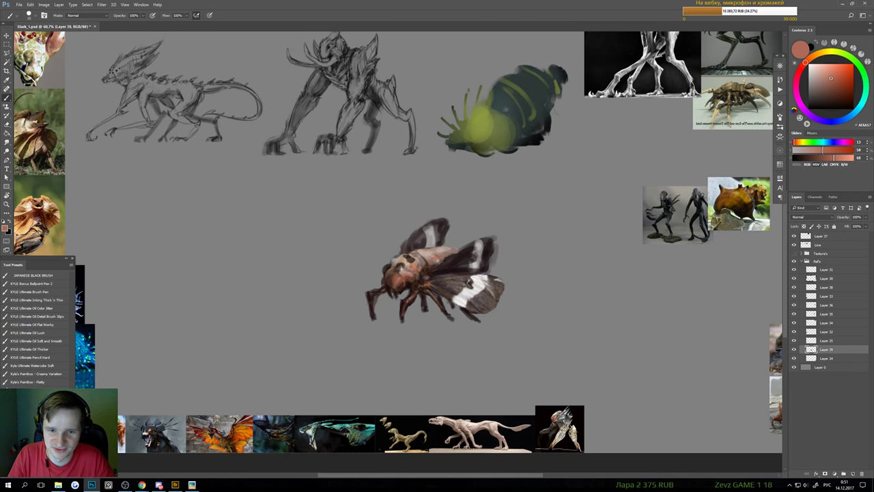
key("e")
key("b")
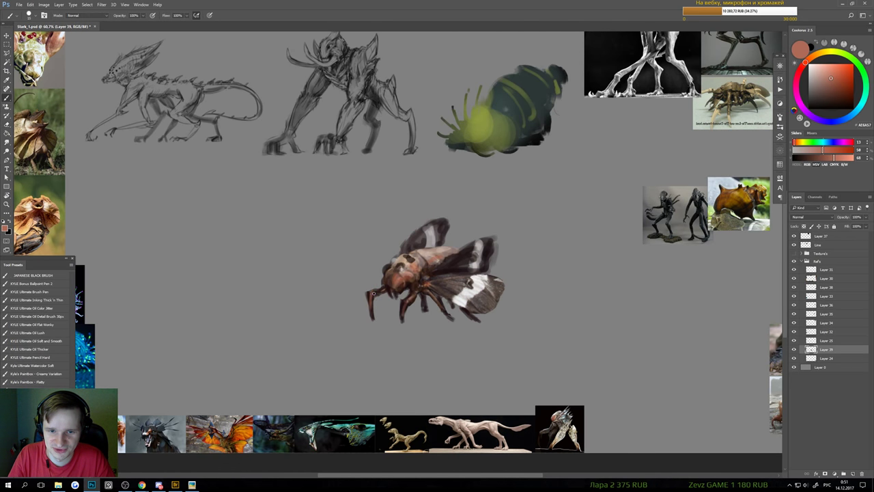
left_click_drag(379, 304, 368, 325)
key("ctrl+s")
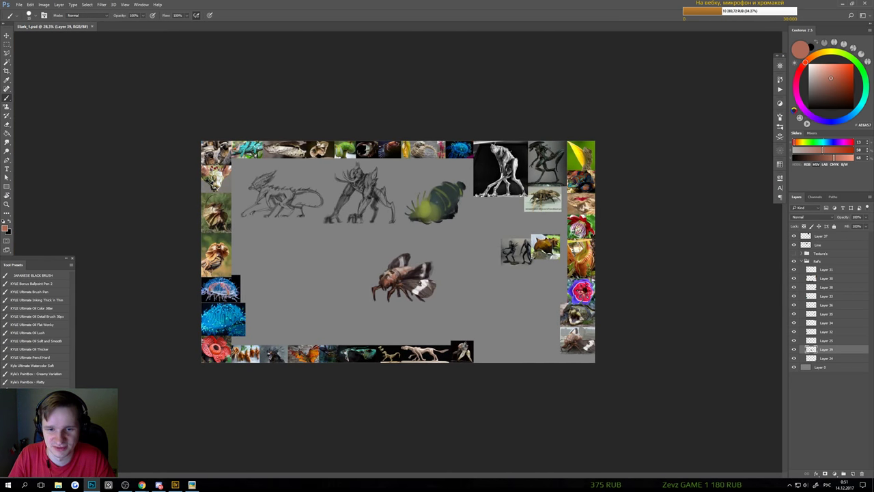
- Touch up the leg under the middle of the body with sampled near-black, alternating brush and eraser
left_click_drag(397, 298, 411, 304)
left_click(390, 308, "alt")
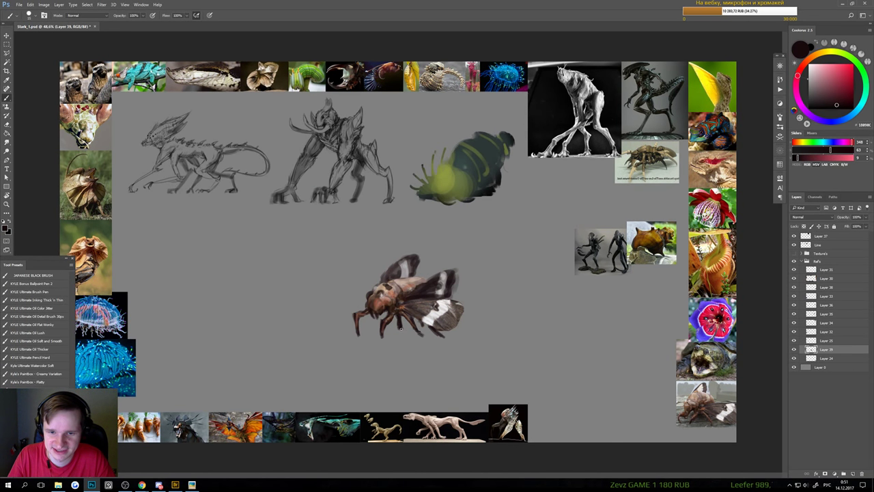
key("e")
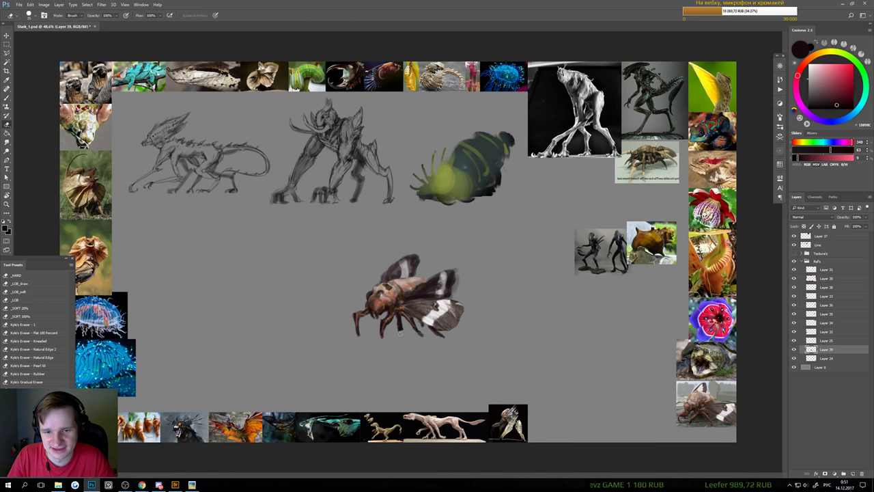
key("b")
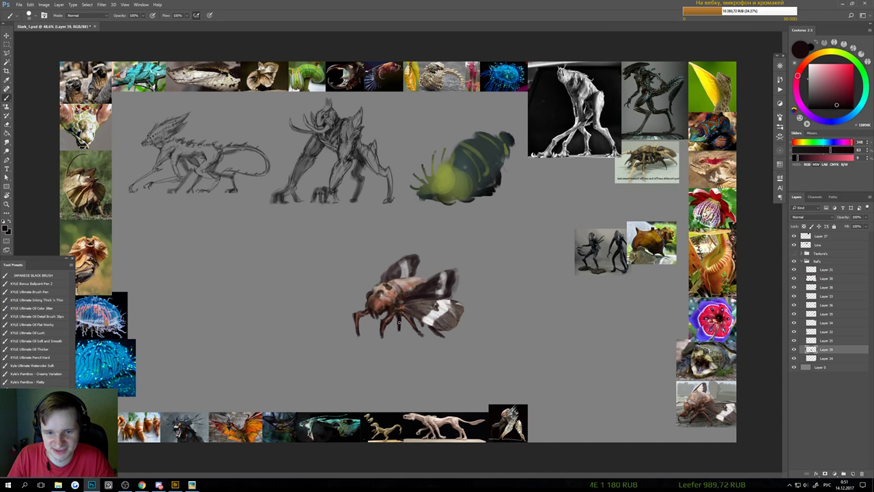
- Try a small double-headed arrow mark above the insect and undo it
scroll(403, 329, "up", 2)
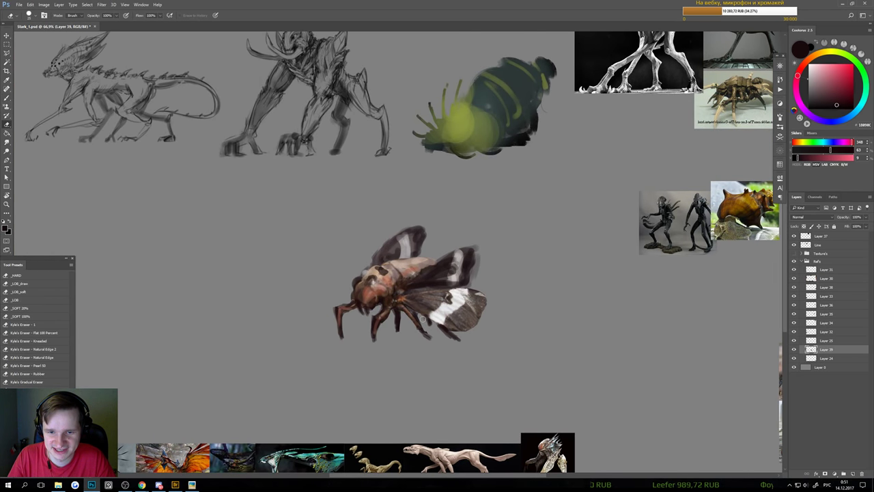
scroll(429, 321, "down", 3)
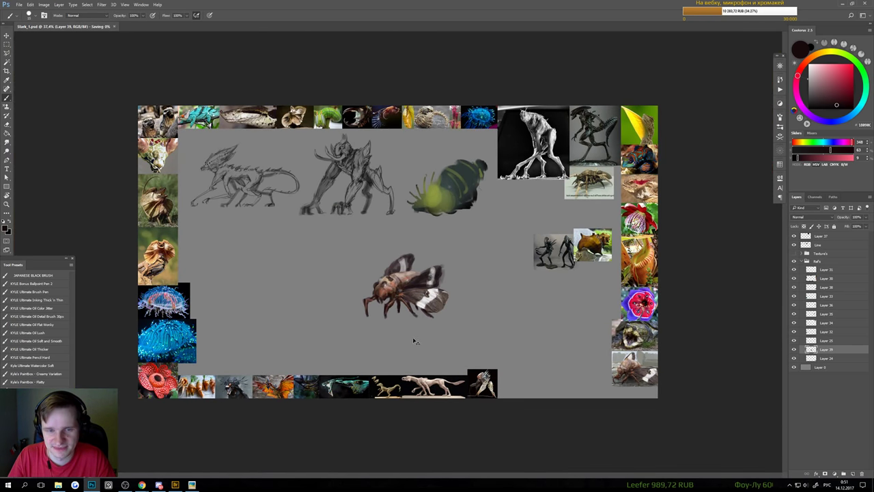
left_click_drag(366, 232, 374, 261)
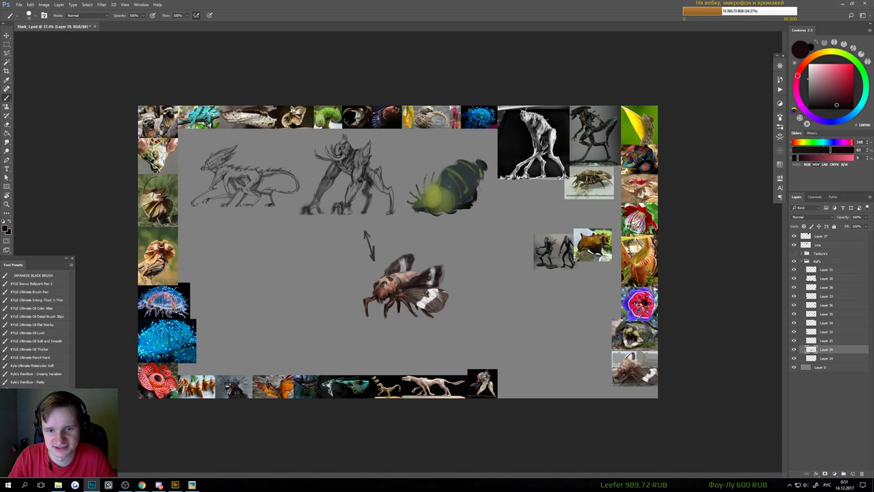
scroll(348, 295, "down", 2)
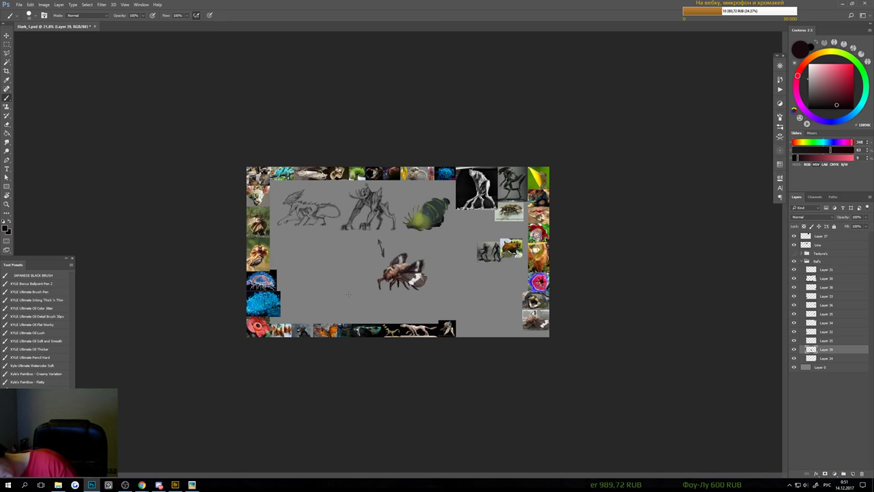
key("ctrl+z")
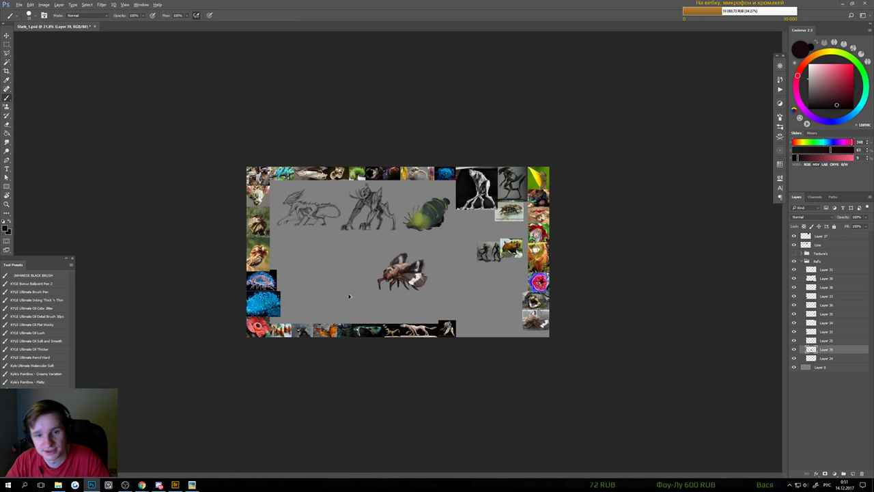
- Paint a small dark wing behind the insect's head in sampled near-black, trimming its shape with the eraser
scroll(412, 295, "up", 2)
scroll(412, 295, "up", 3)
left_click_drag(371, 305, 392, 299)
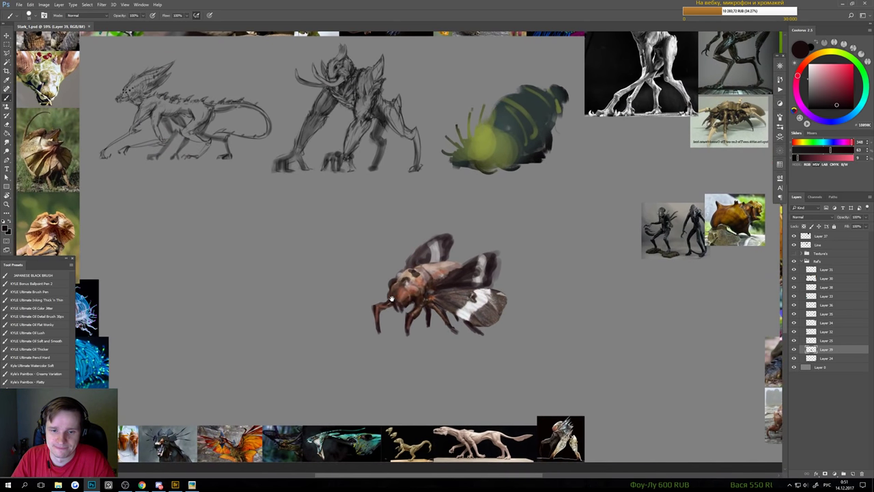
scroll(392, 300, "down", 2)
left_click(411, 295, "alt")
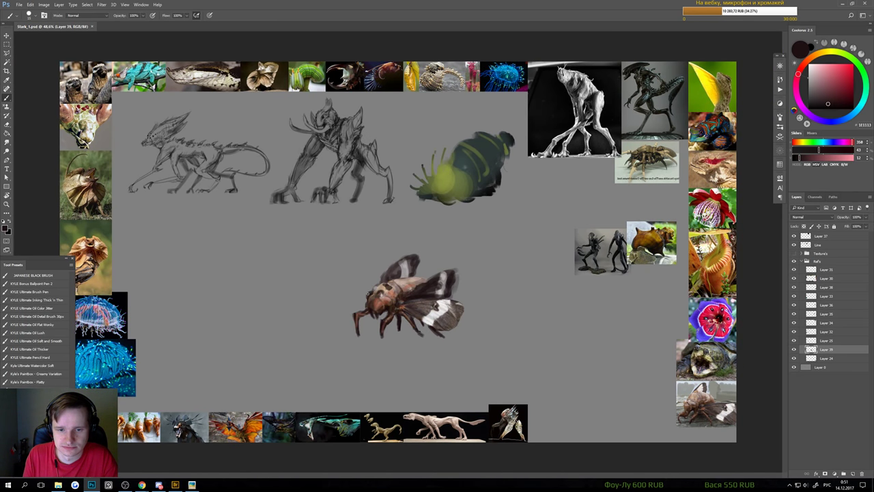
mouse_move(372, 291)
left_mouse_down()
mouse_move(359, 312)
mouse_move(391, 281)
mouse_move(358, 304)
mouse_move(366, 287)
mouse_move(387, 283)
mouse_move(398, 258)
left_mouse_up()
key("e")
key("b")
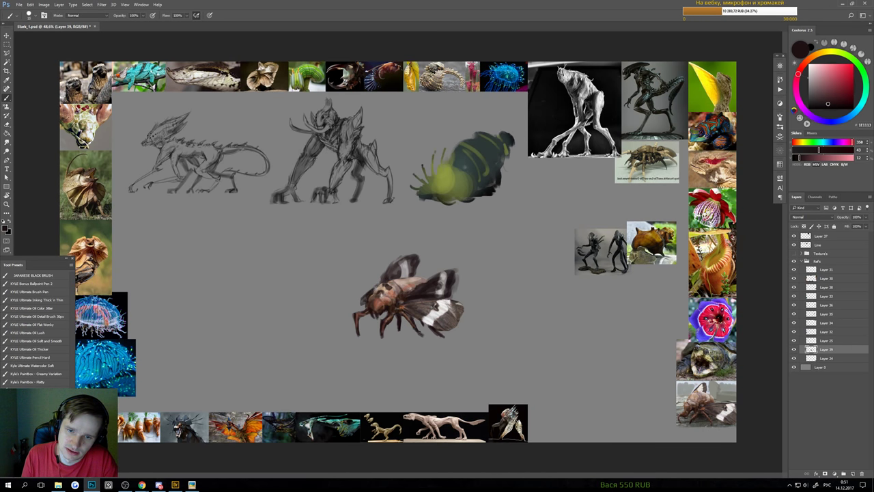
left_click_drag(362, 297, 380, 283)
- Mark the small wing behind the head with sampled light grey and touch up the wings in dark grey-brown
left_click(437, 311, "alt")
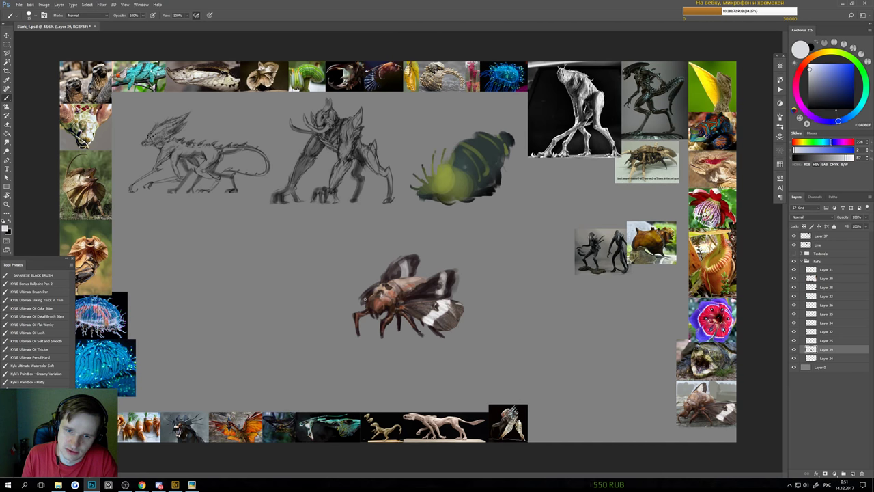
key("x")
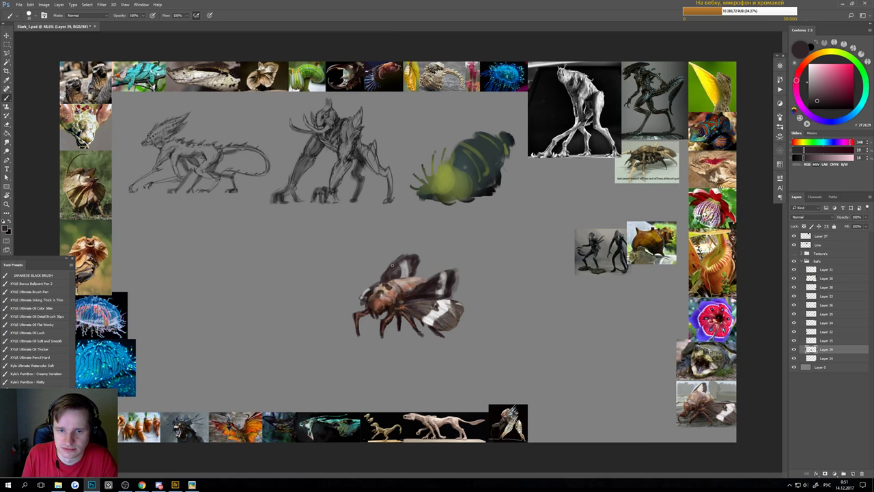
mouse_move(392, 265)
left_mouse_down()
mouse_move(434, 278)
mouse_move(445, 259)
mouse_move(430, 273)
mouse_move(452, 256)
mouse_move(457, 263)
left_mouse_up()
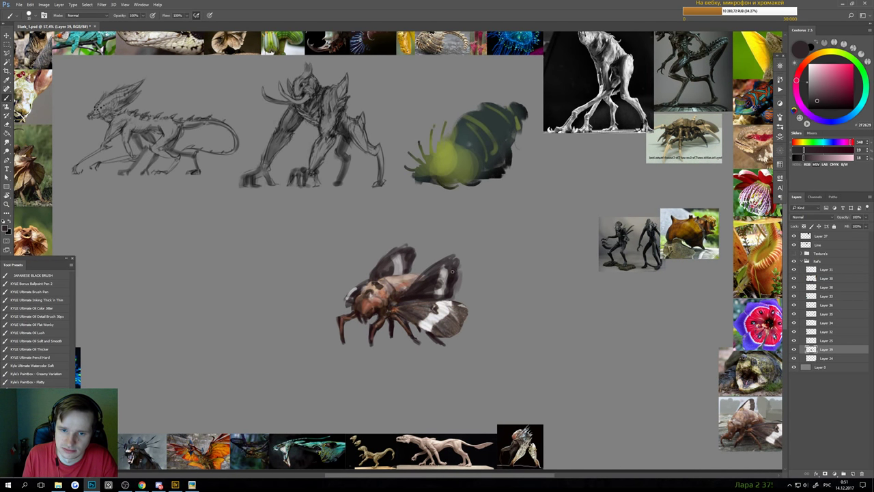
mouse_move(403, 274)
left_mouse_down()
mouse_move(362, 280)
mouse_move(416, 305)
left_mouse_up()
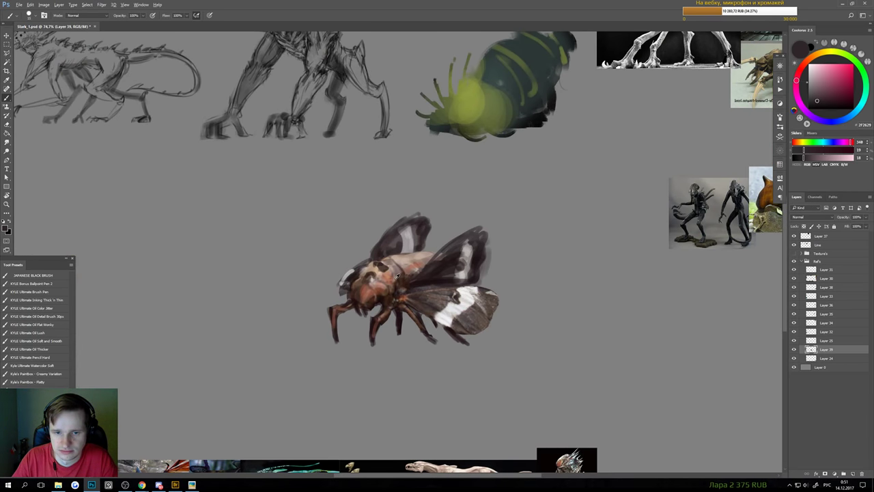
- Paint darker bands across the insect's back in sampled dark red-brown and dark brown
left_click(397, 278, "alt")
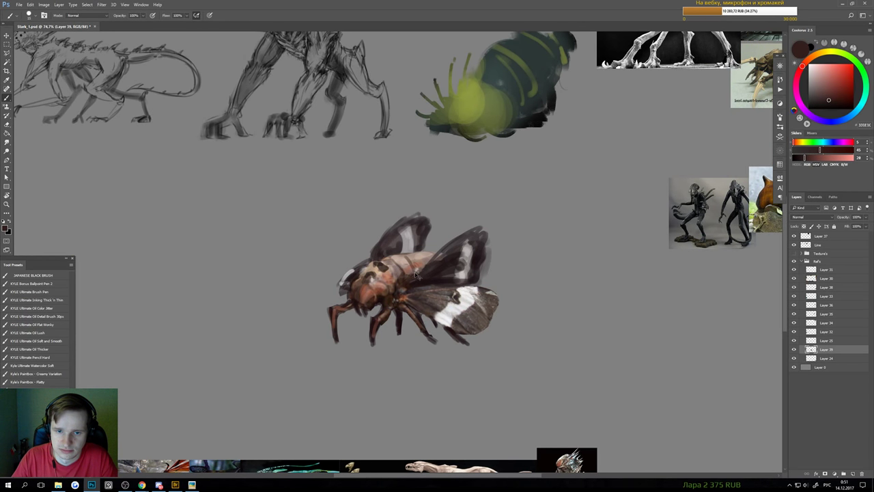
left_click(418, 270, "alt")
left_click_drag(419, 270, 410, 259)
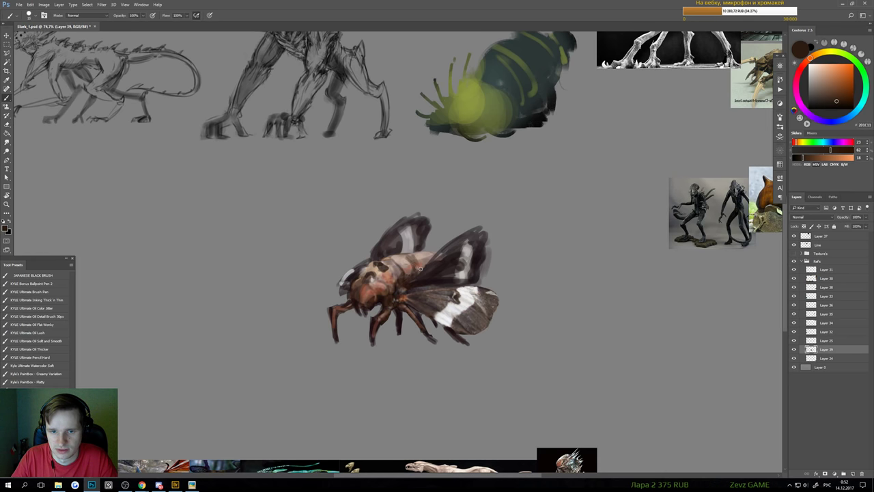
scroll(427, 273, "down", 3)
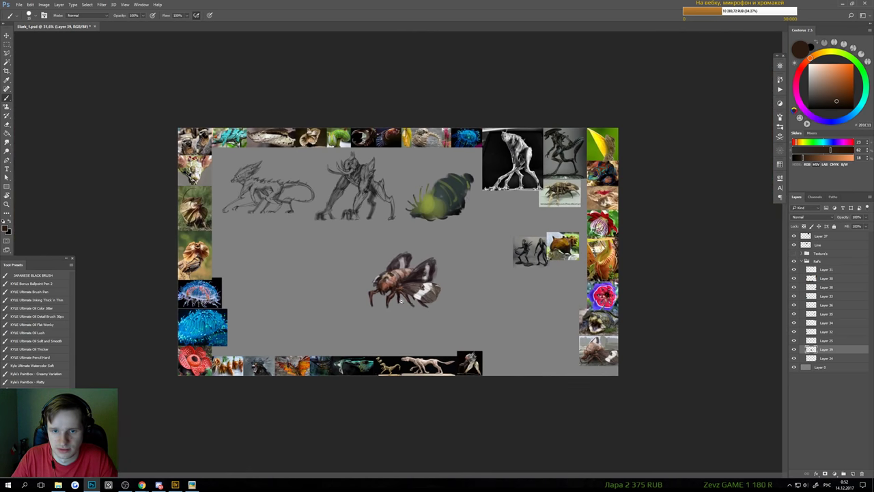
- Add pale beige highlights (hue 19, saturation 9, brightness 83) to the insect's back and head, and save the document
scroll(386, 290, "up", 2)
left_click(388, 292, "alt")
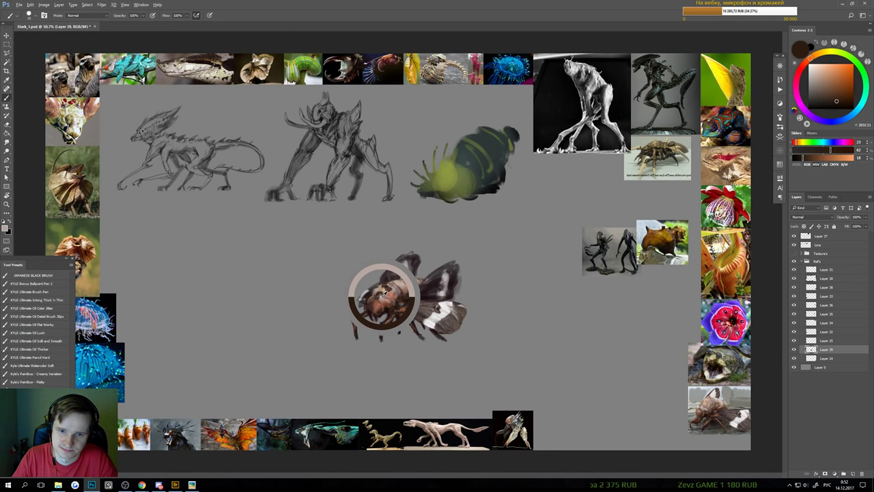
left_click(812, 71)
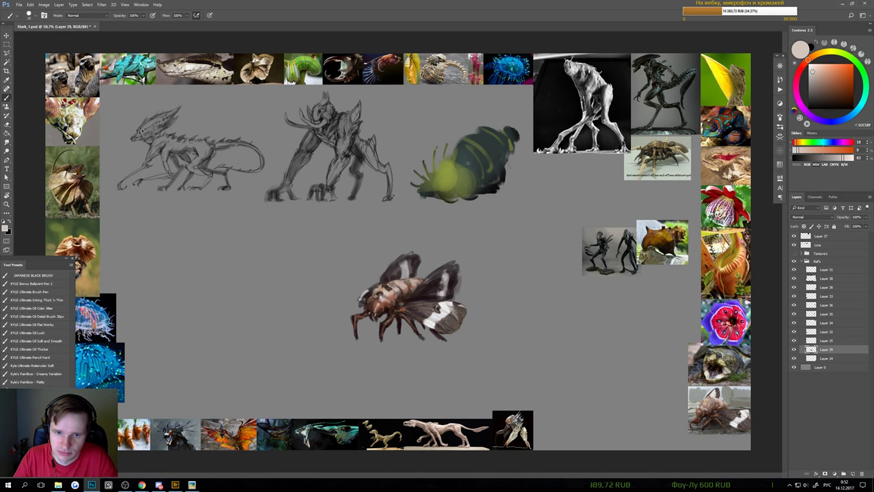
scroll(375, 320, "down", 2)
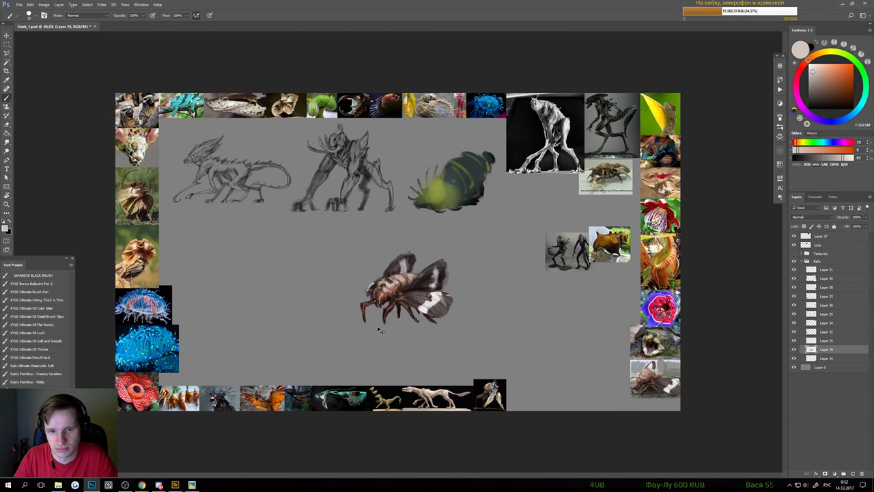
scroll(380, 330, "up", 2)
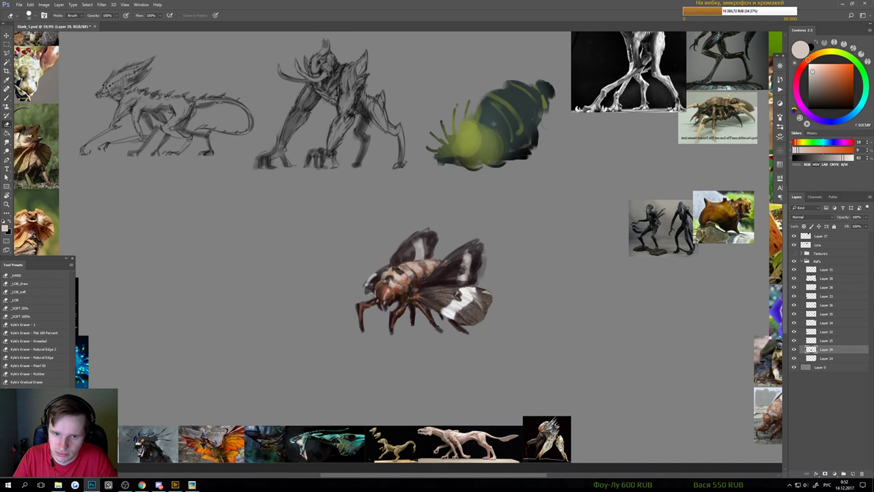
scroll(379, 308, "down", 2)
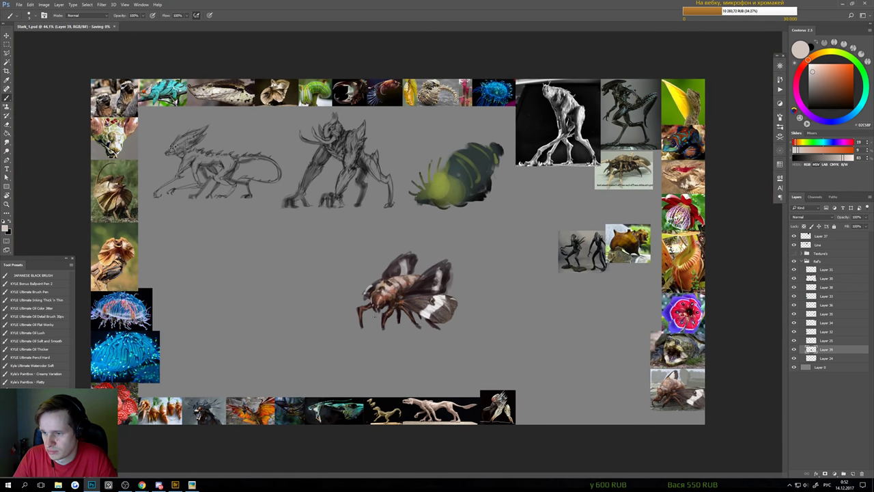
- Darken the front foreleg with a near-black of hue 348, saturation 59, brightness 11
scroll(375, 305, "up", 2)
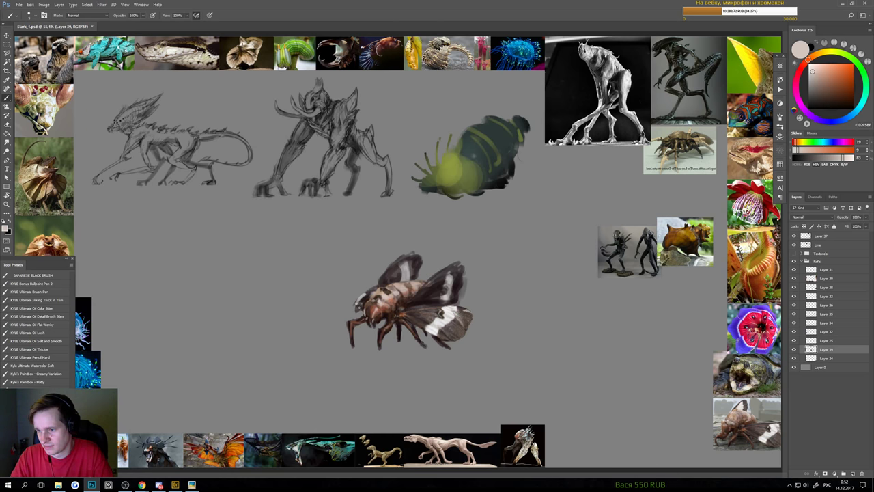
scroll(406, 305, "up", 1)
left_click_drag(405, 305, 471, 252)
scroll(471, 251, "up", 1)
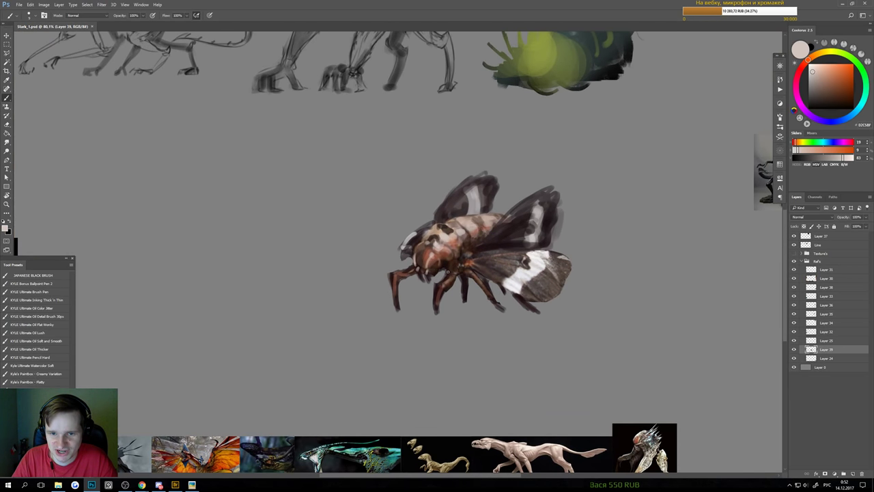
left_click_drag(395, 272, 413, 263)
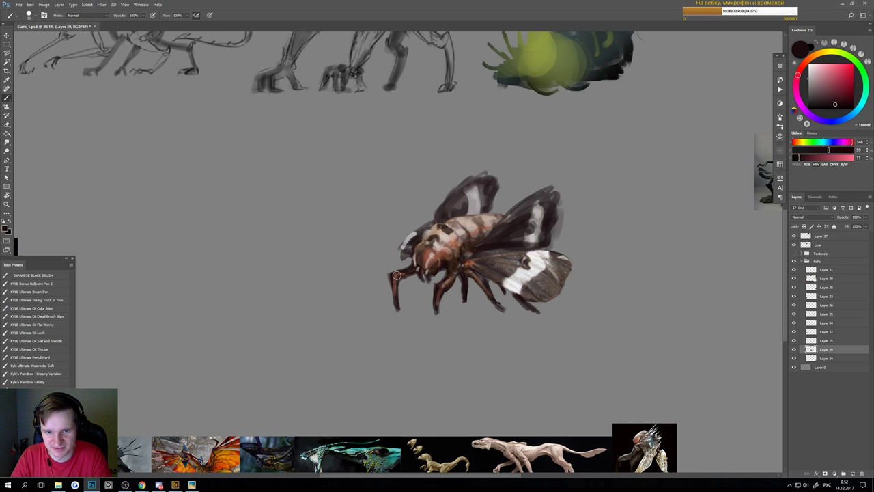
scroll(357, 312, "down", 4)
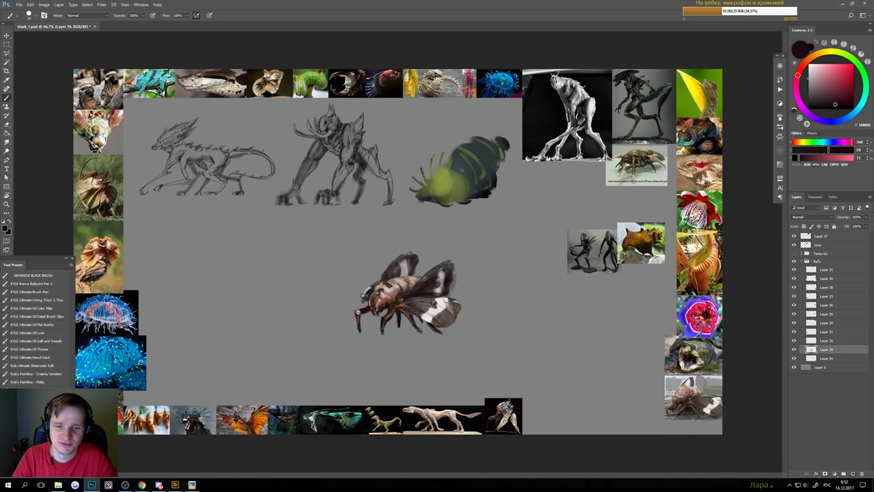
- Reshape both forelegs into curved, pointed limbs with a smaller near-black brush, alternating with the eraser
scroll(357, 312, "up", 4)
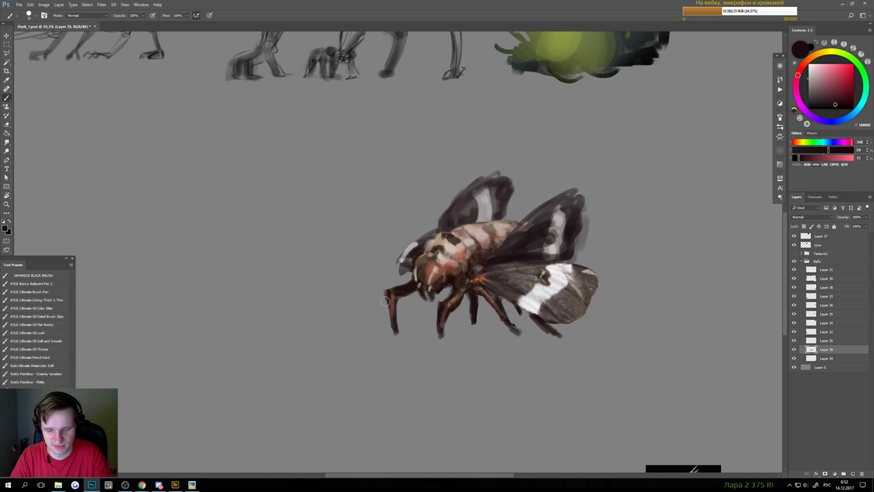
key("bracketleft")
key("bracketleft")
key("bracketleft")
mouse_move(394, 289)
left_mouse_down()
mouse_move(386, 322)
mouse_move(382, 299)
mouse_move(398, 347)
mouse_move(444, 337)
left_mouse_up()
key("e")
key("b")
key("e")
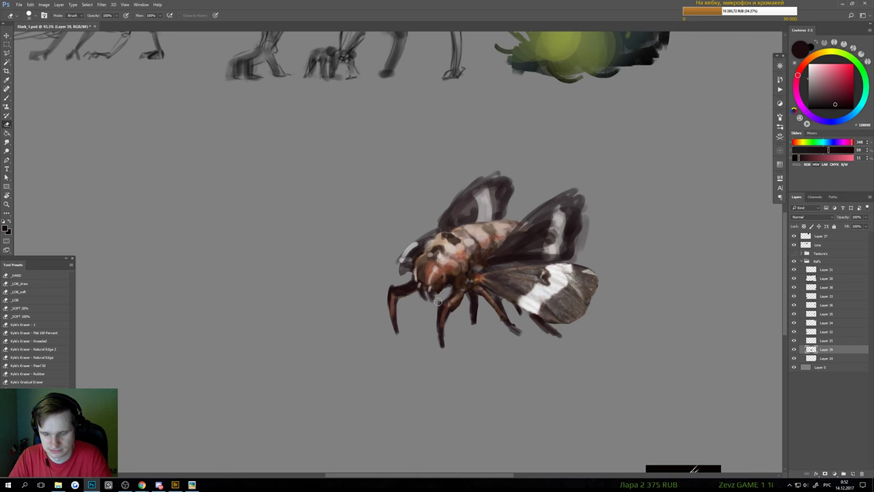
key("b")
left_click_drag(445, 316, 445, 348)
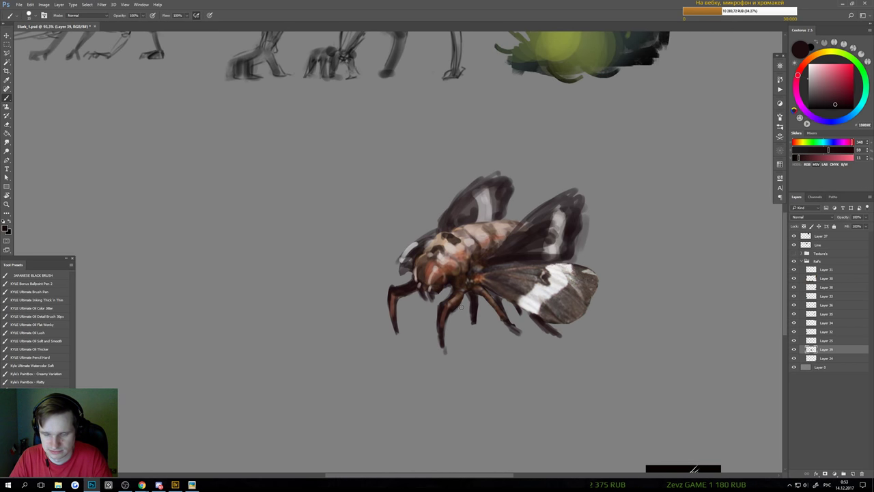
- Redraw the leg in front of the near wing so it points straight down, erasing its old outward-slanting foot
key("p")
key("b")
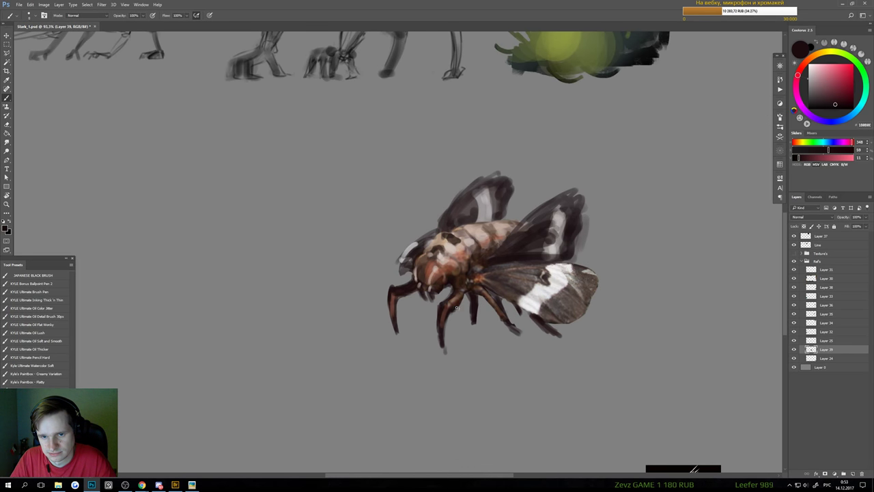
left_click_drag(465, 296, 429, 330)
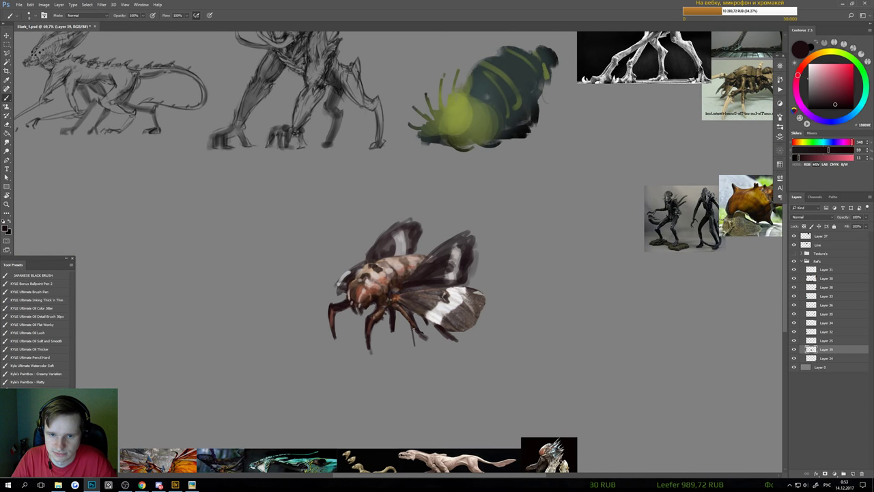
key("e")
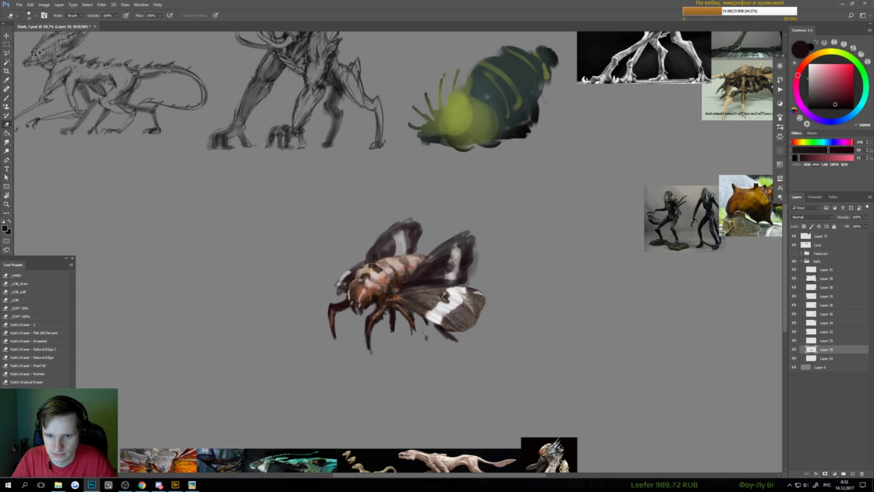
key("b")
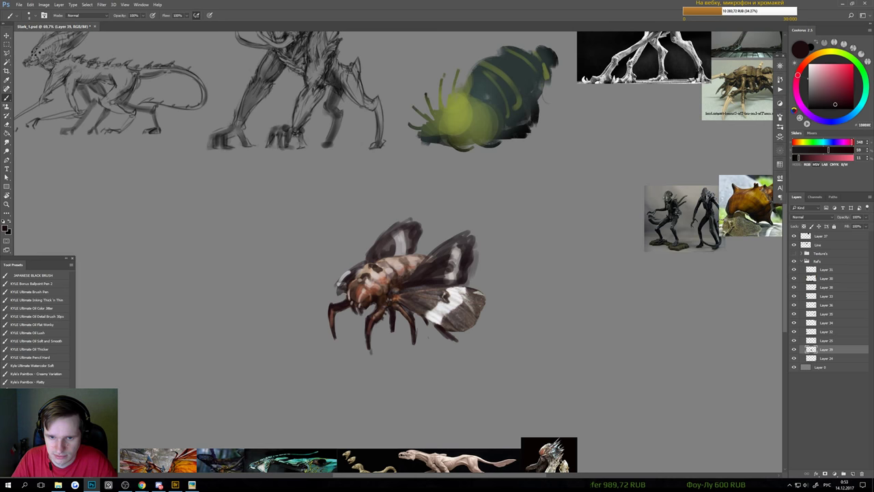
- Erase the slanted rear leg under the near wing, repaint it pointing straight down in near-black, and save the document
key("e")
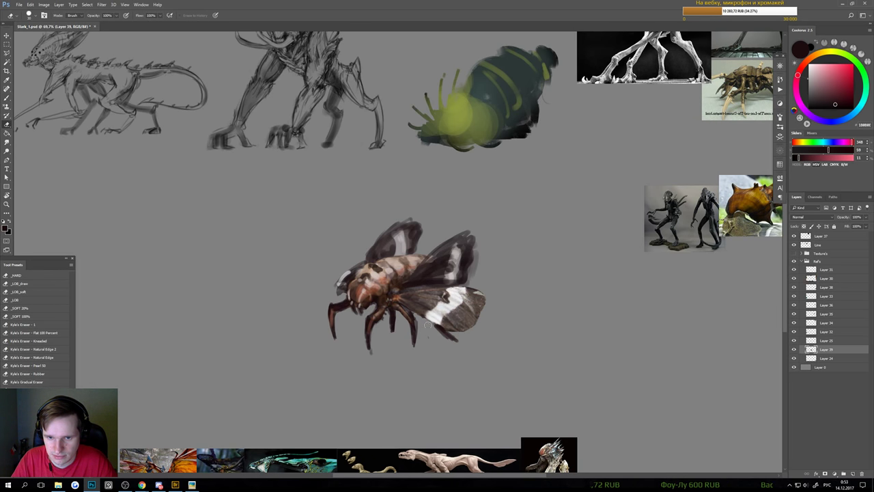
key("b")
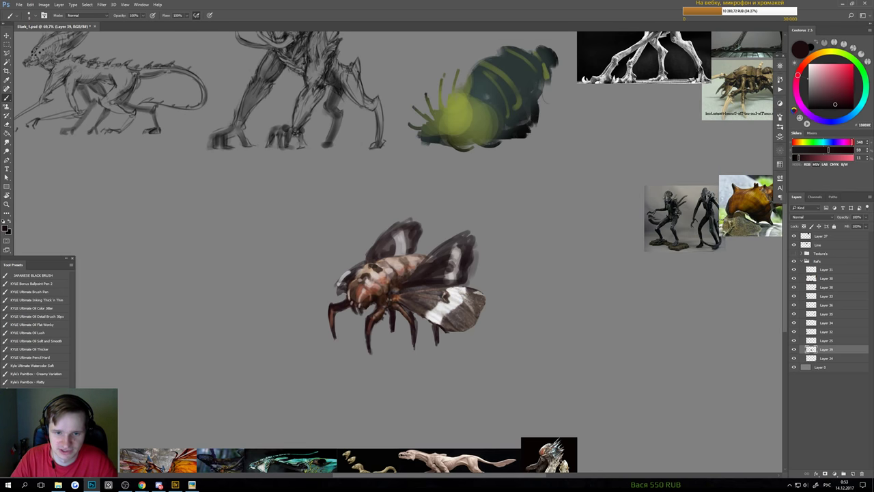
mouse_move(372, 347)
left_mouse_down()
mouse_move(343, 351)
mouse_move(404, 357)
left_mouse_up()
key("e")
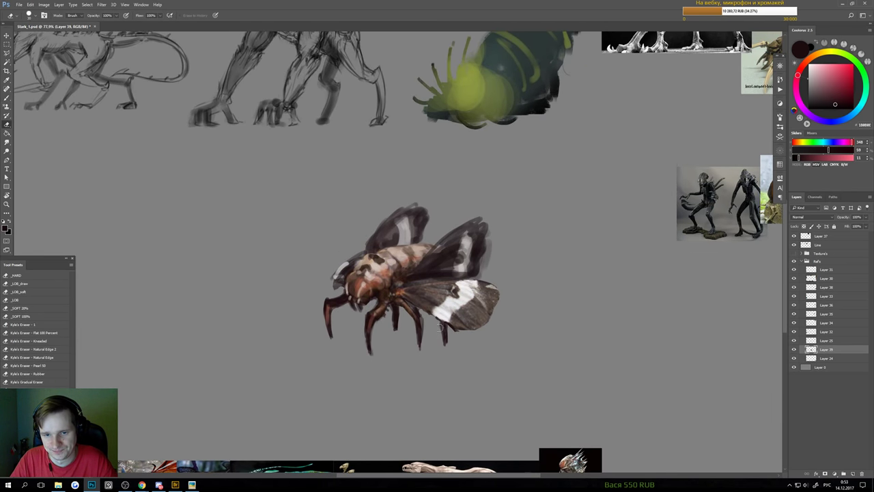
key("b")
scroll(430, 342, "down", 4)
key("ctrl+s")
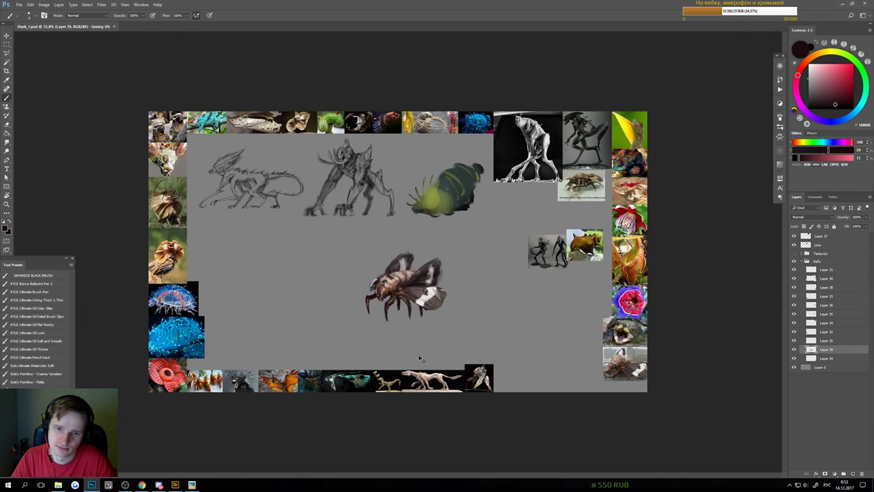
- Tone the pale markings on the raised wings with a muted reddish grey of hue 3, saturation 16, brightness 38 sampled from the wing
scroll(390, 309, "up", 4)
key("e")
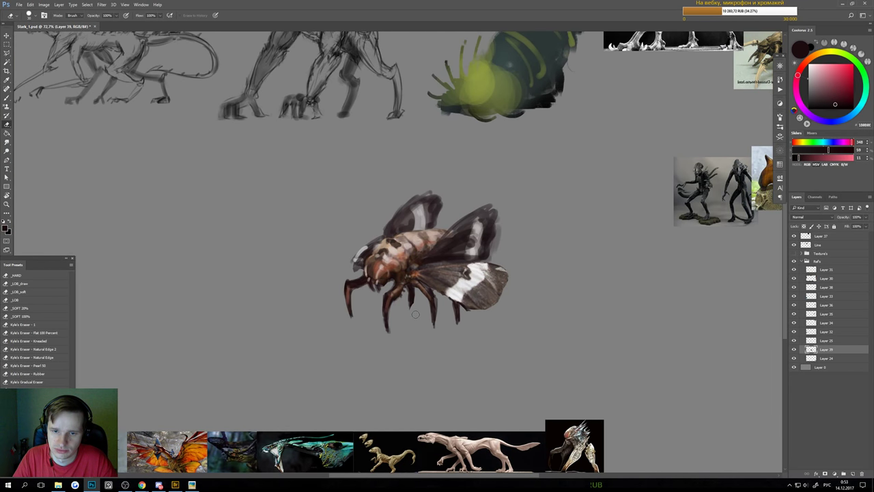
key("b")
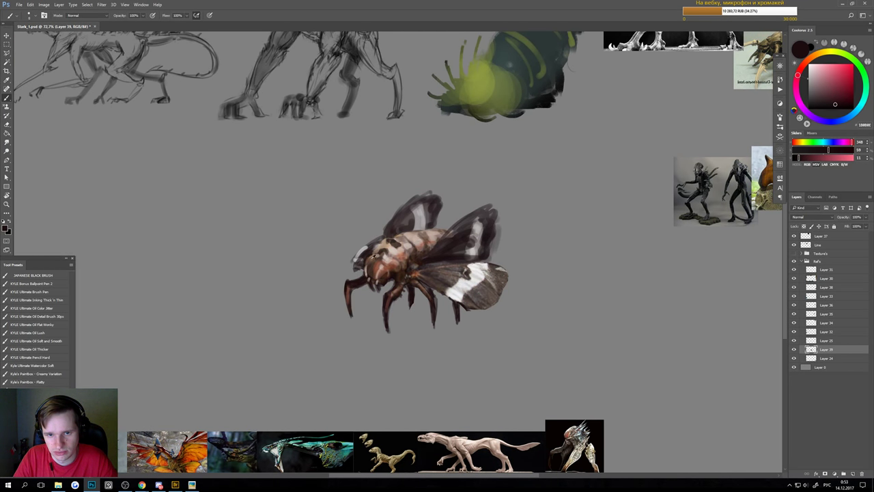
left_click(469, 263, "alt")
left_click(439, 278, "alt")
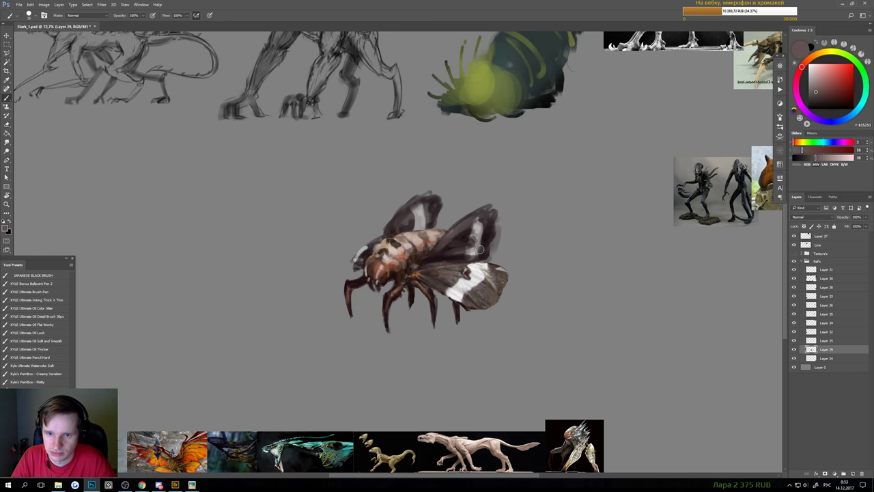
scroll(468, 258, "down", 3)
scroll(409, 253, "up", 2)
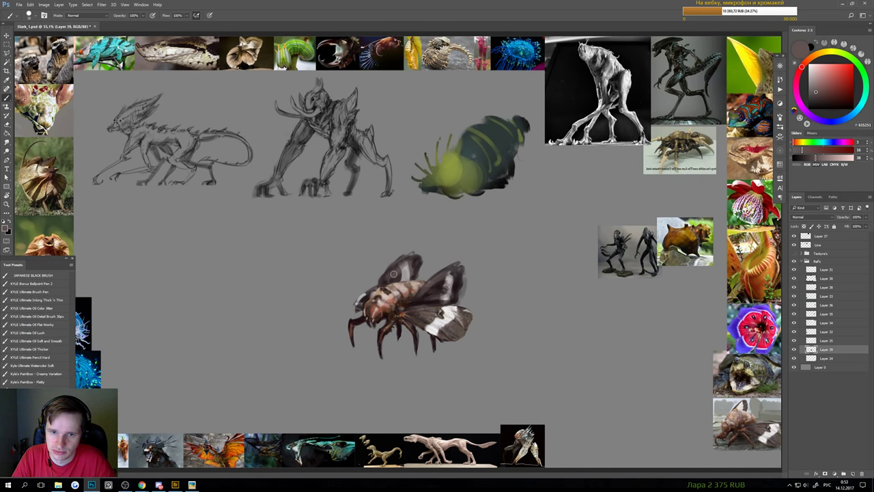
- Brighten the raised near wing's pale stripe with a light grey of hue 27, saturation 9, brightness 56
left_click(457, 317, "alt")
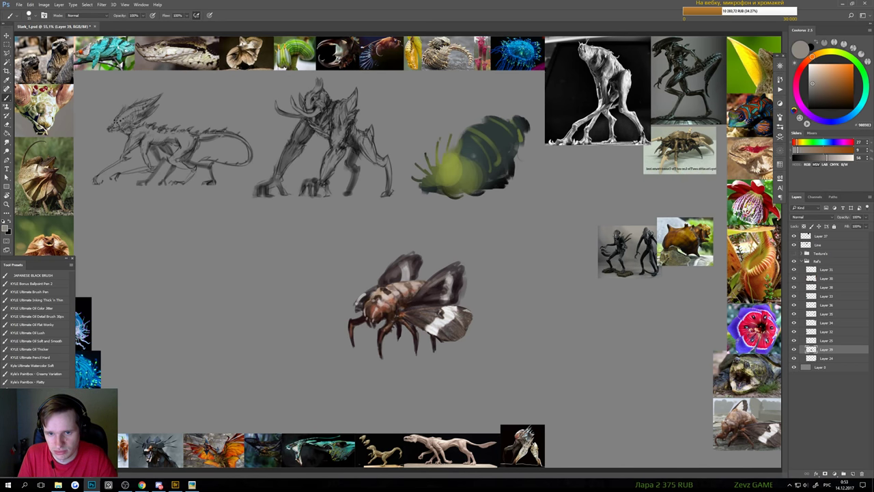
left_click_drag(423, 294, 442, 279)
scroll(398, 272, "down", 3)
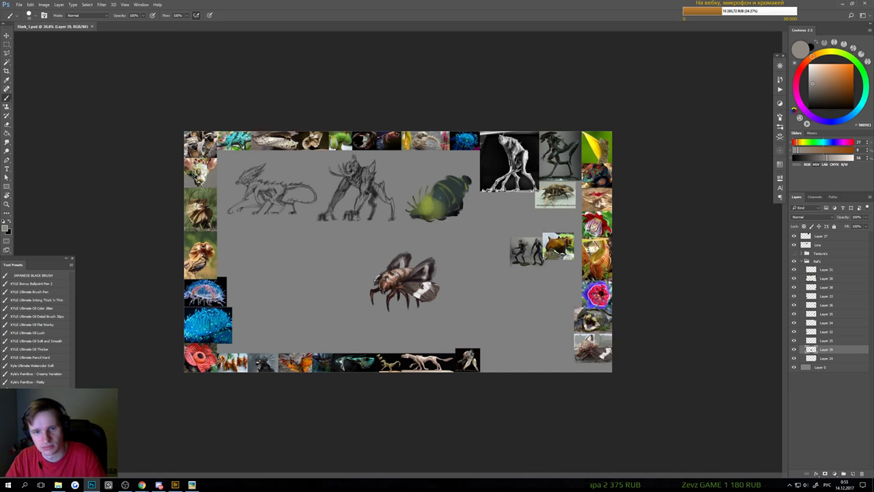
- Refine the dark areas around the wing base and legs with sampled near-black of hue 3, saturation 55, brightness 11, alternating with the eraser
scroll(403, 276, "up", 3)
left_click(395, 308, "alt")
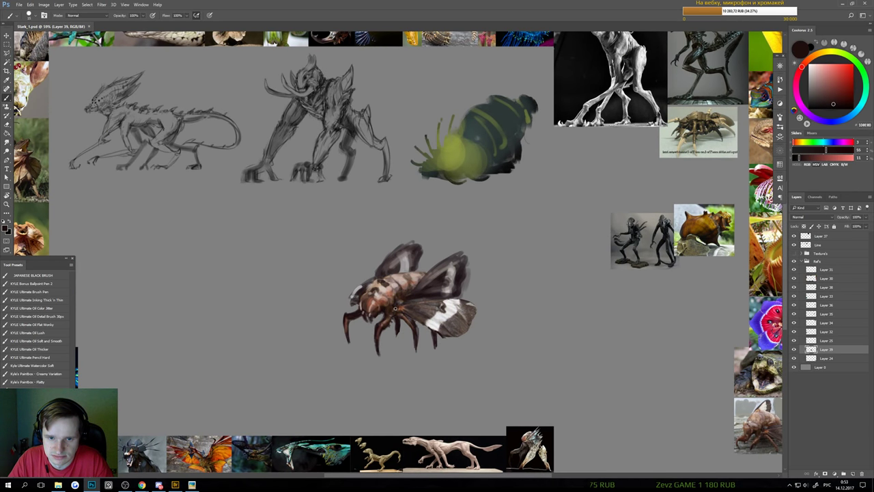
scroll(394, 337, "down", 2)
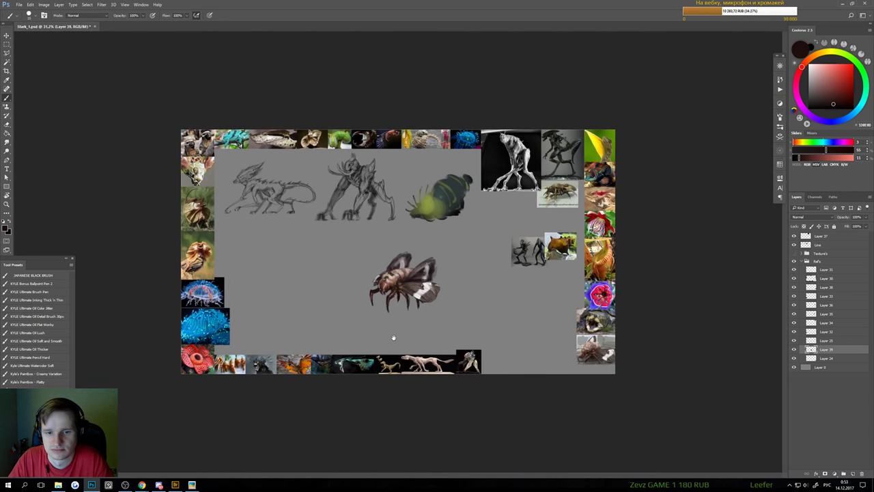
scroll(405, 302, "up", 1)
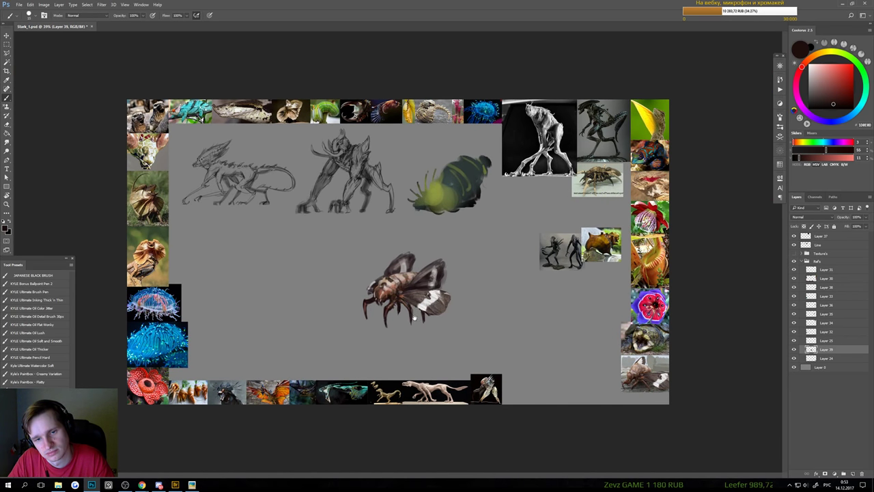
scroll(413, 318, "up", 1)
key("e")
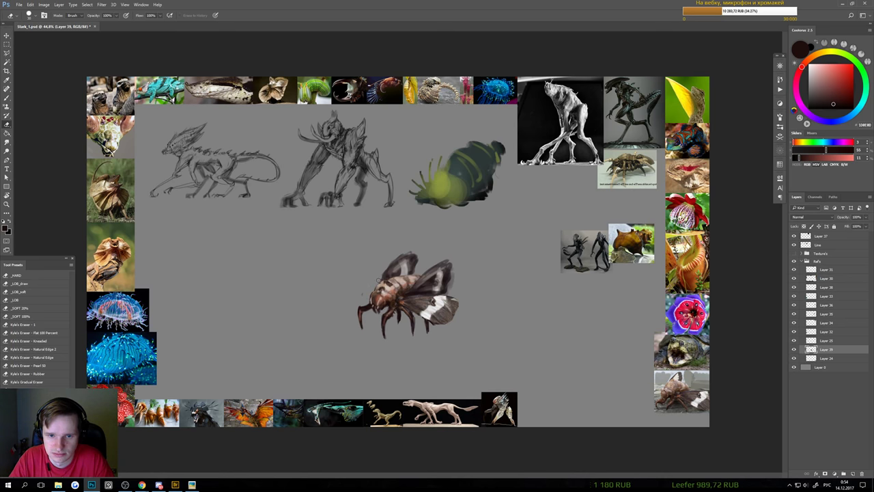
scroll(395, 301, "up", 1)
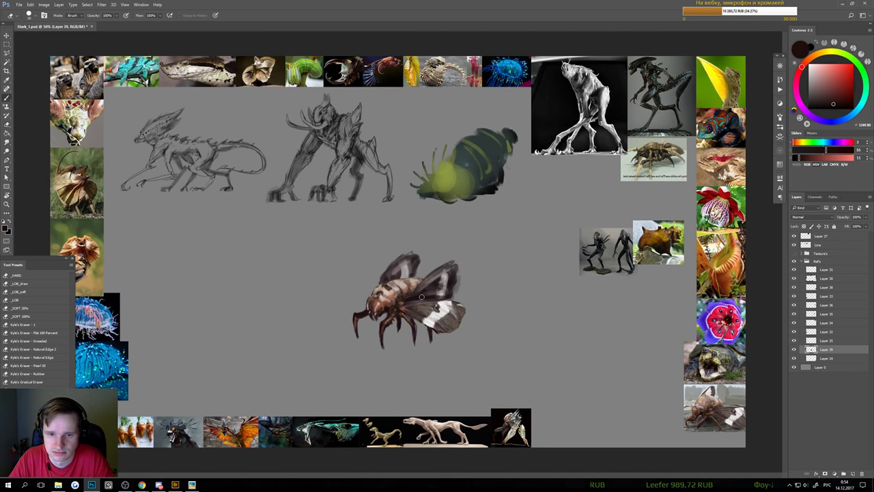
key("b")
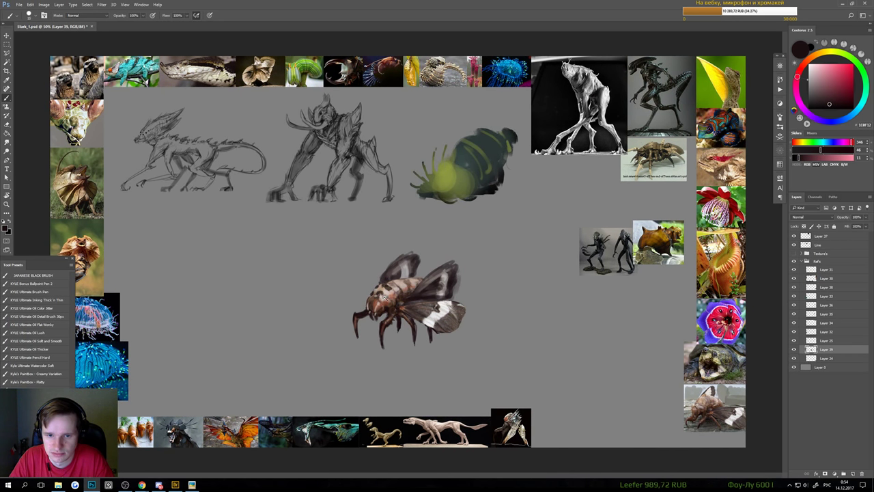
- Lasso the two near-side wings together with the rear leg, shift them slightly away from the body toward the rear, and clear the selection
scroll(397, 251, "down", 6)
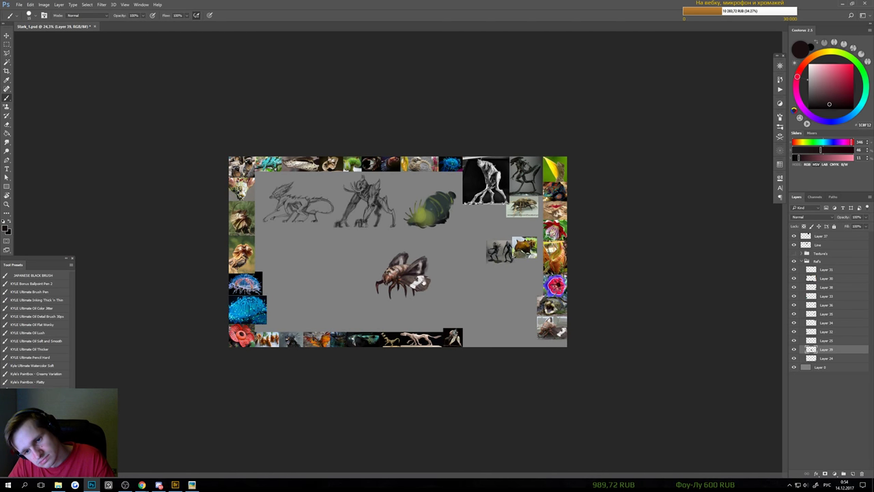
scroll(398, 254, "up", 4)
key("l")
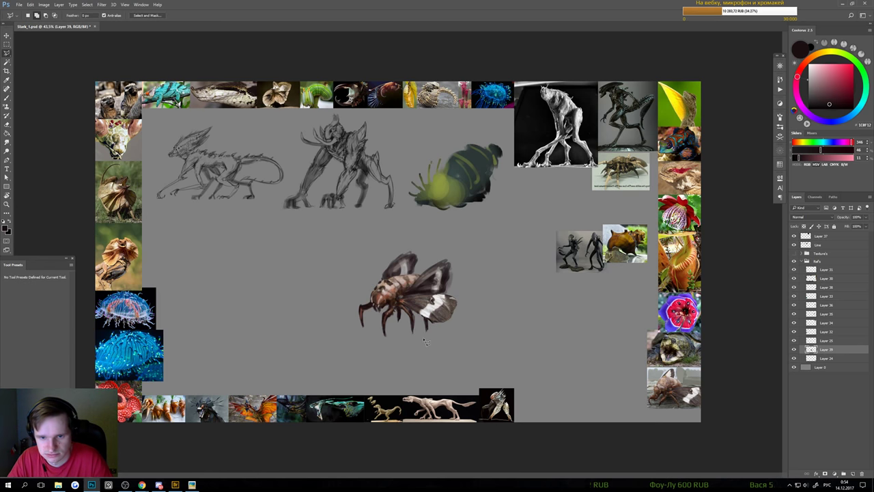
key("shift+l")
key("shift+l")
left_click_drag(439, 343, 417, 318)
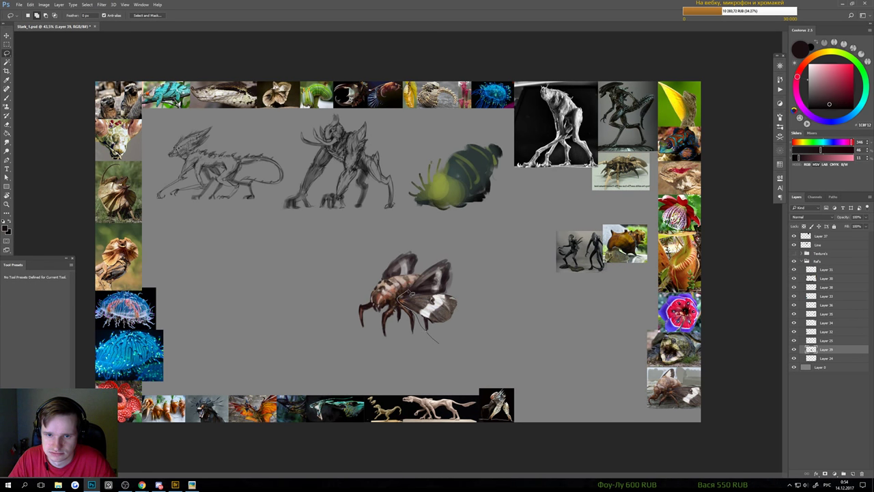
mouse_move(419, 280)
left_mouse_down()
mouse_move(486, 309)
mouse_move(456, 352)
left_mouse_up()
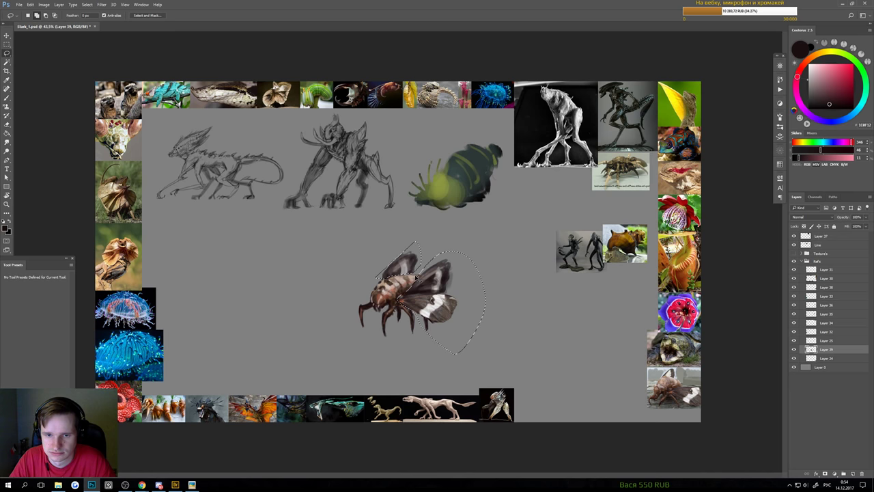
key("v")
mouse_move(432, 300)
left_mouse_down()
mouse_move(442, 291)
mouse_move(438, 302)
left_mouse_up()
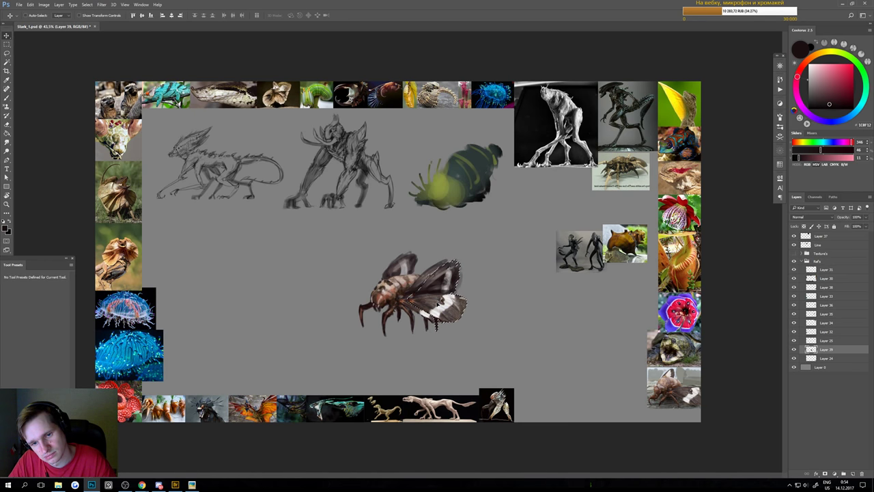
key("alt+shift")
key("ctrl+d")
- Erase the leftover rear-leg fragment beneath the moved wings and sample a dark brown of hue 18, saturation 46, brightness 33 from the body
key("e")
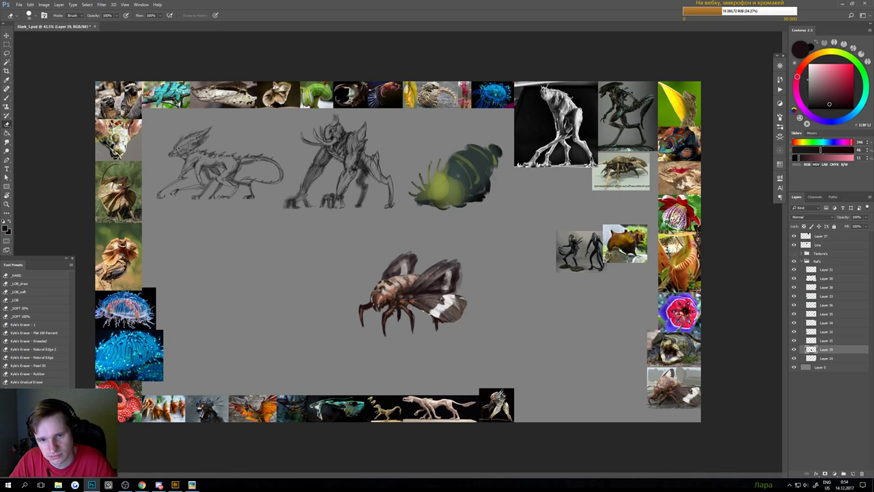
mouse_move(425, 321)
left_mouse_down()
mouse_move(407, 328)
mouse_move(431, 321)
left_mouse_up()
key("b")
left_click(396, 303, "alt")
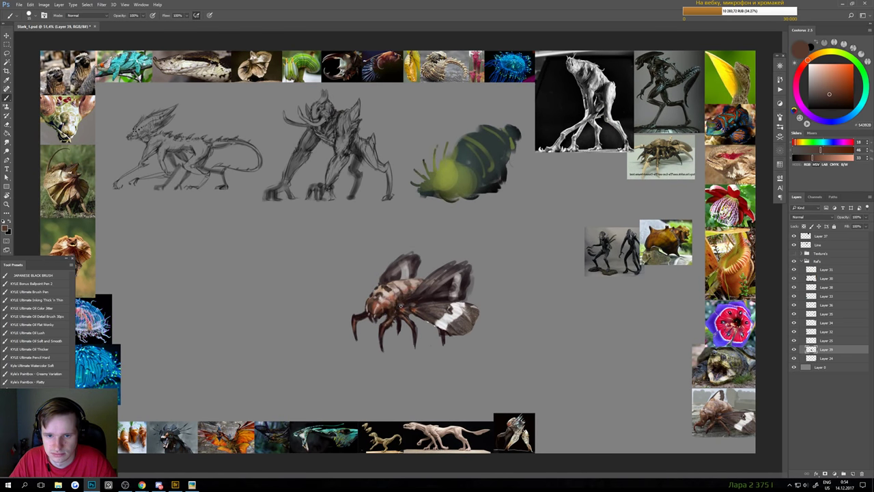
- Sample a dark brown from the insect and refine the shaded legs below its body, cleaning their edges with the eraser
left_click(401, 307, "alt")
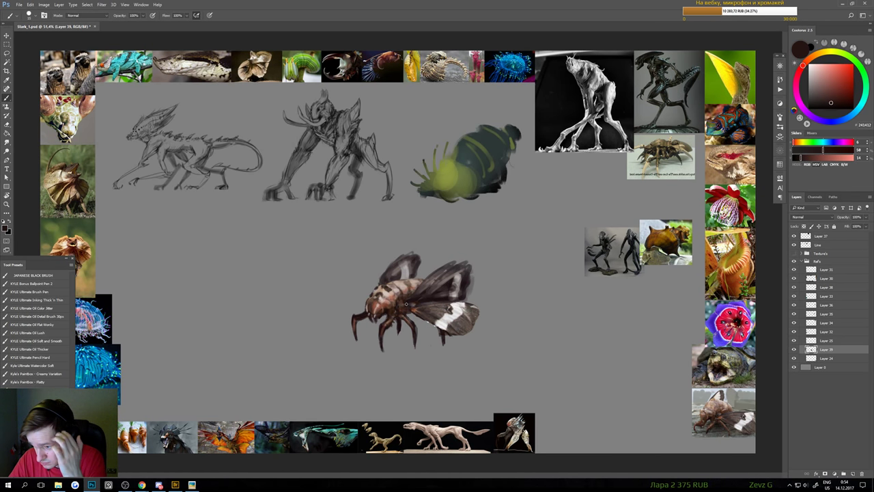
key("e")
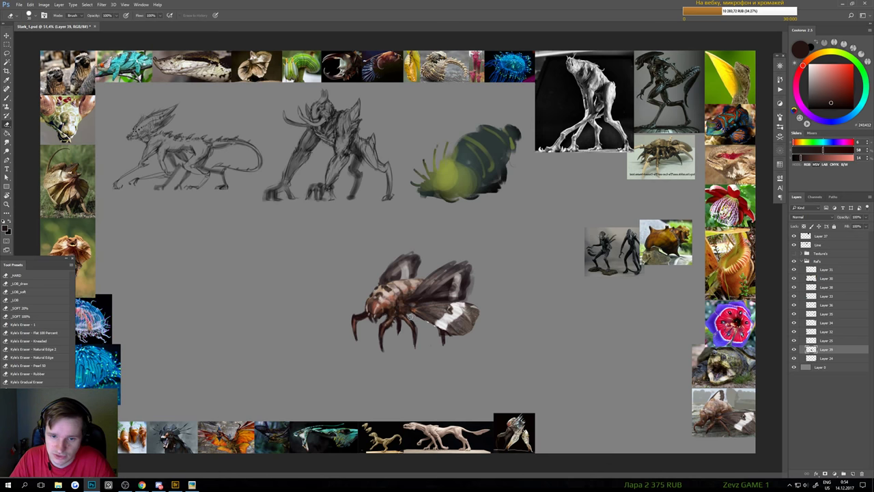
key("b")
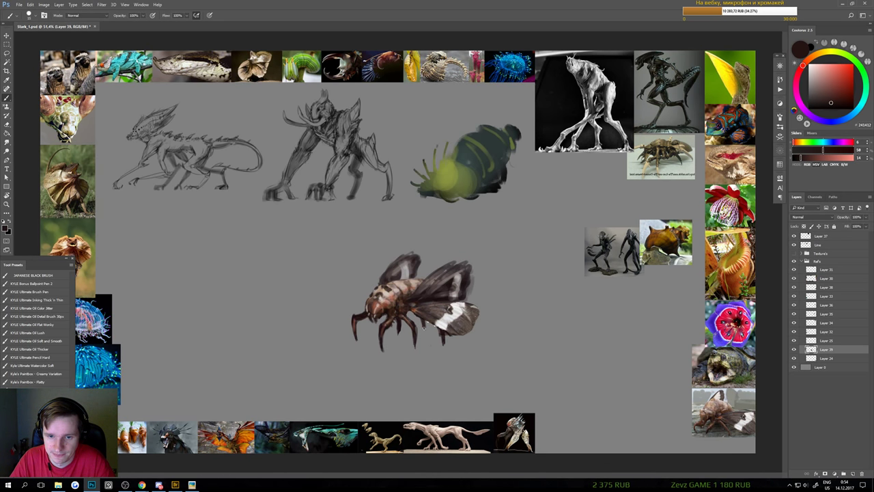
scroll(425, 326, "up", 2)
key("e")
key("b")
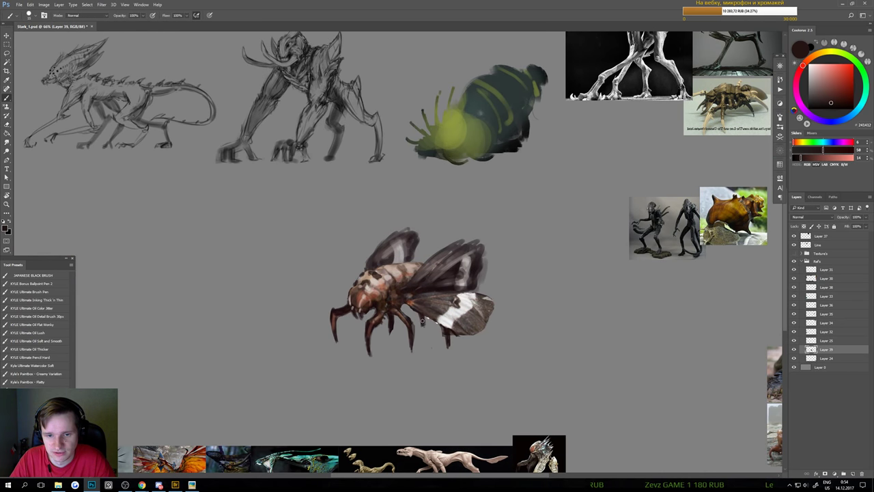
- Refine the short rear leg under the lower wing with the eraser and brush, and save the document
key("e")
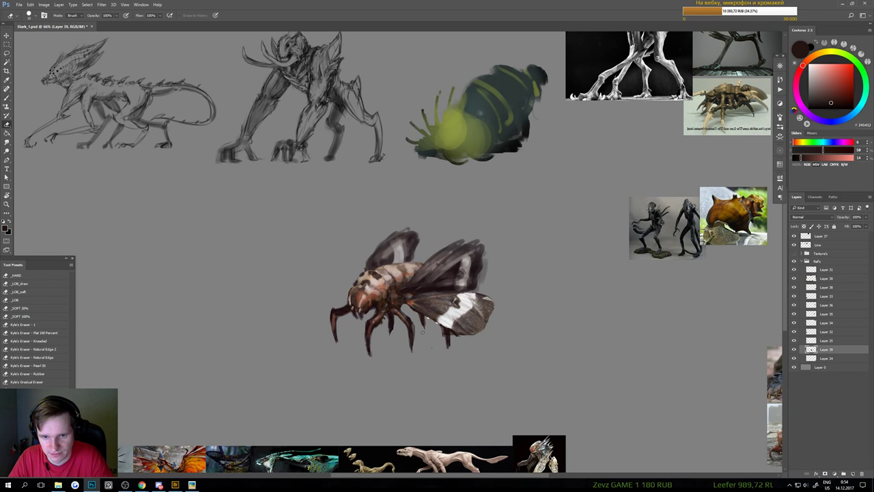
key("b")
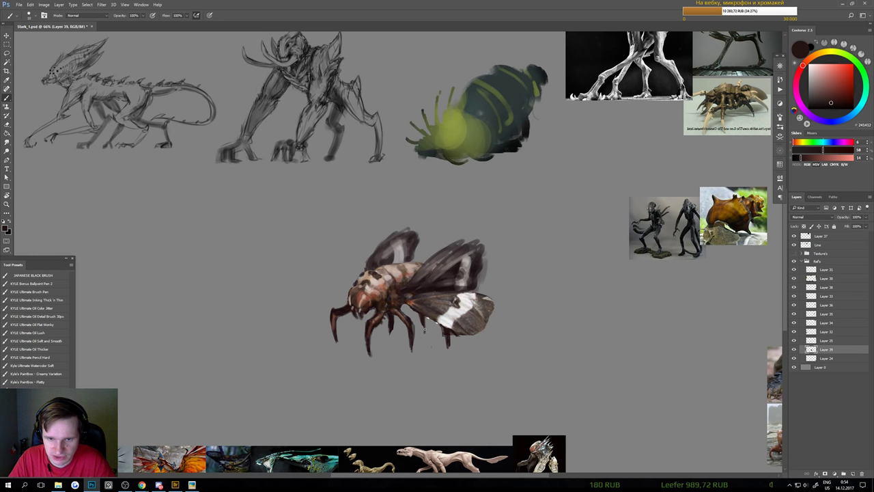
scroll(424, 331, "down", 3)
key("e")
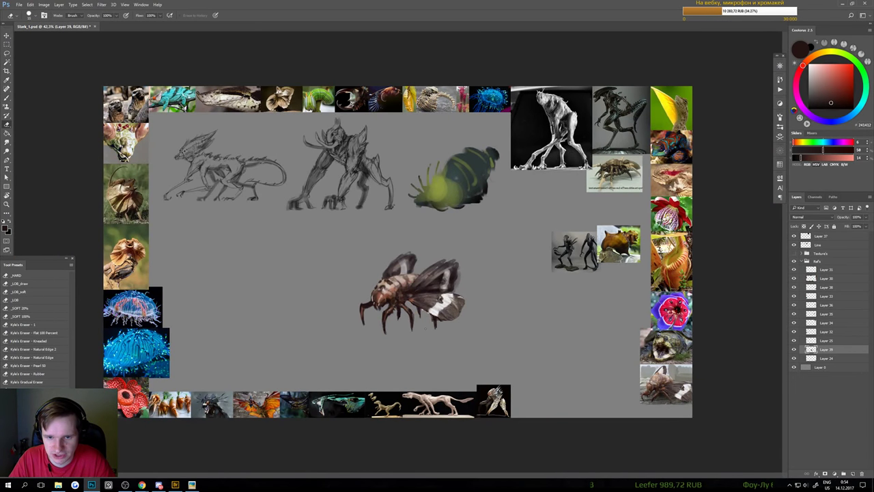
scroll(425, 340, "down", 2)
key("b")
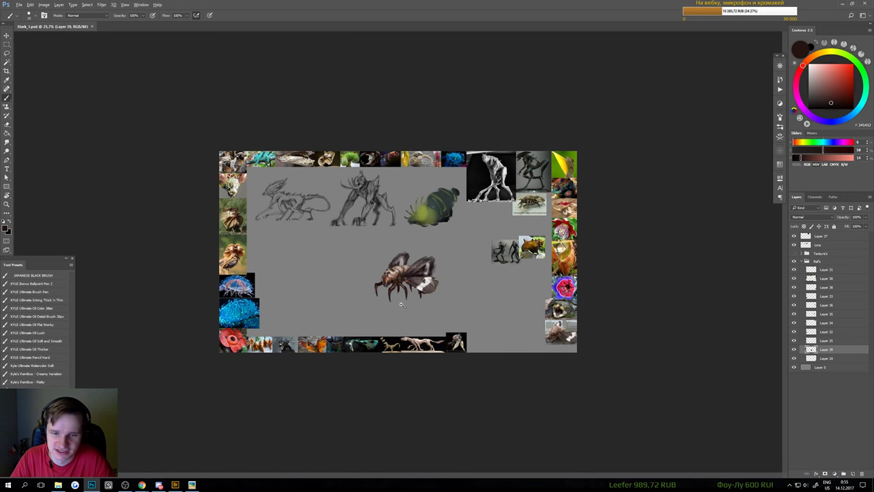
- Paint lighter reddish-brown highlights on the insect's front leg using colour #976654, and save the document
scroll(401, 306, "up", 5)
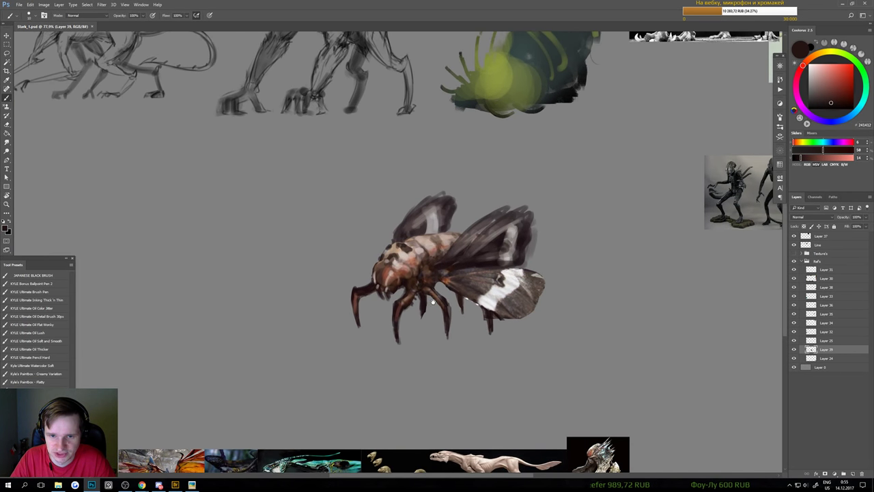
left_click_drag(433, 302, 427, 320)
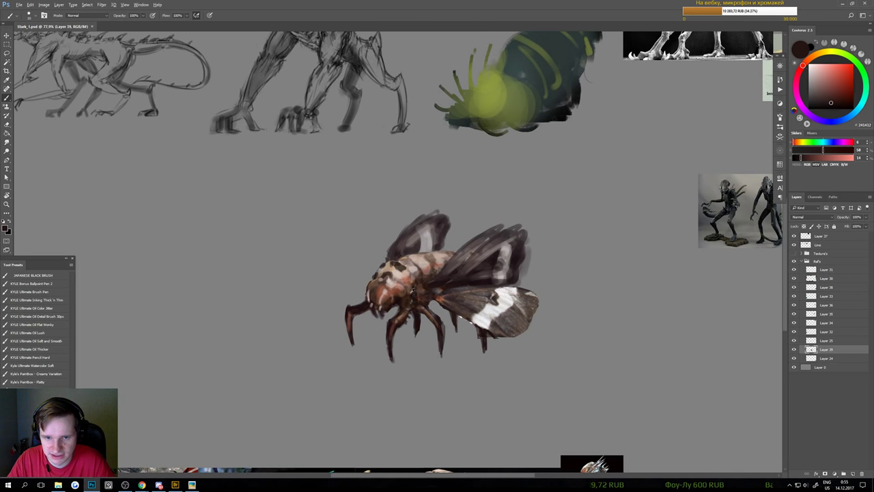
left_click(404, 313, "alt")
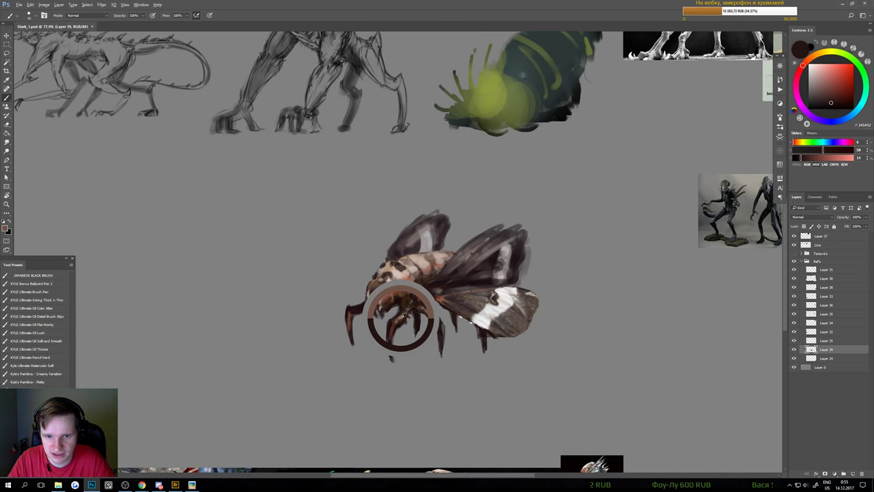
left_click(828, 82)
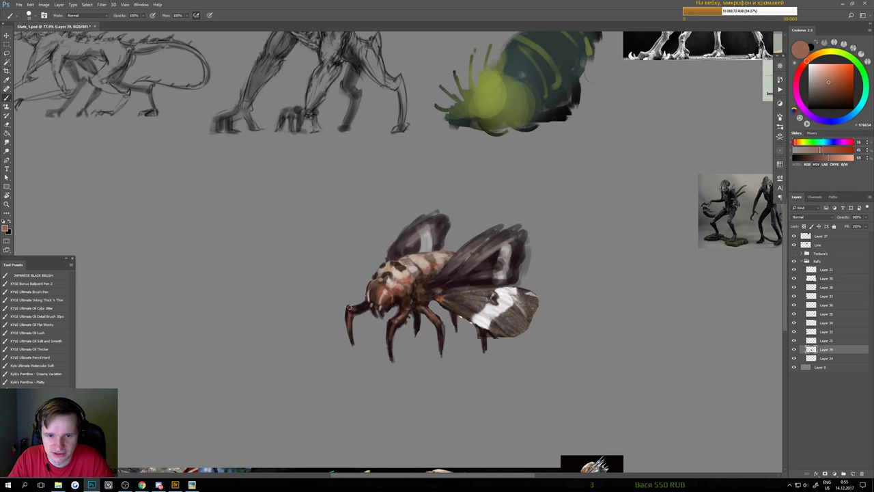
scroll(352, 317, "down", 5)
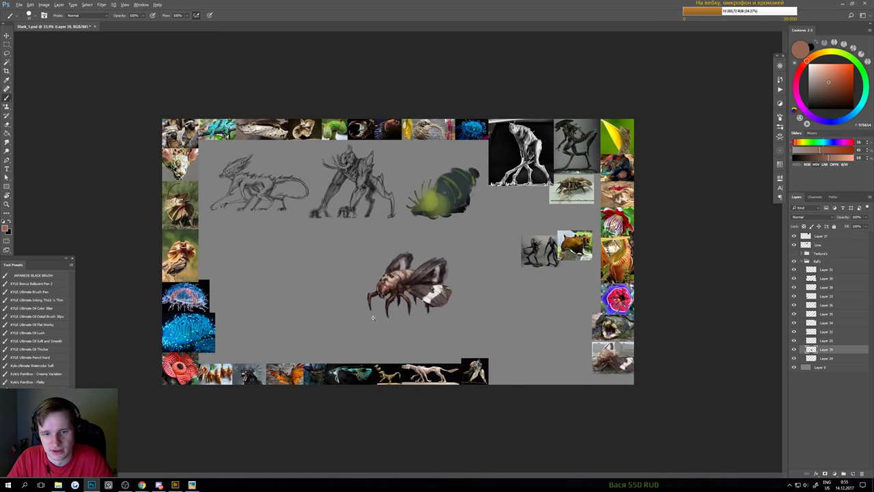
scroll(373, 317, "up", 5)
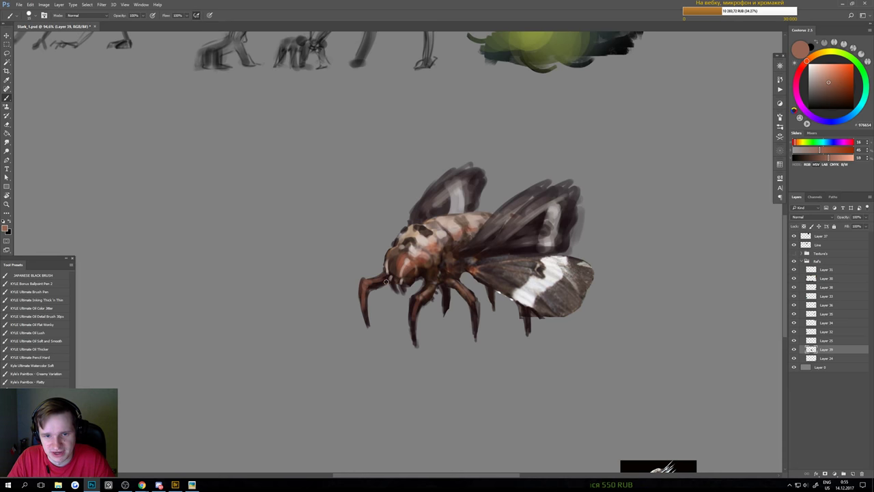
scroll(385, 281, "down", 5)
scroll(362, 306, "up", 5)
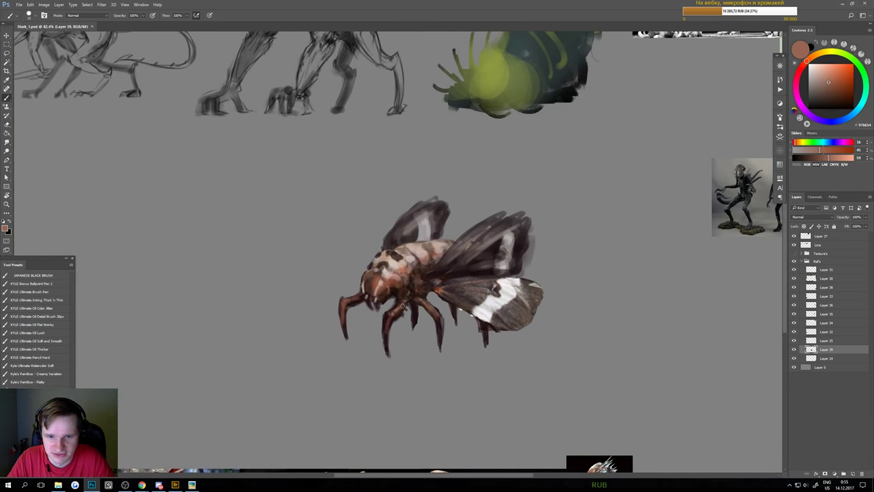
- Sample a near-black brown, deepen the dark details around the insect's face, and save the document
left_click(399, 299, "alt")
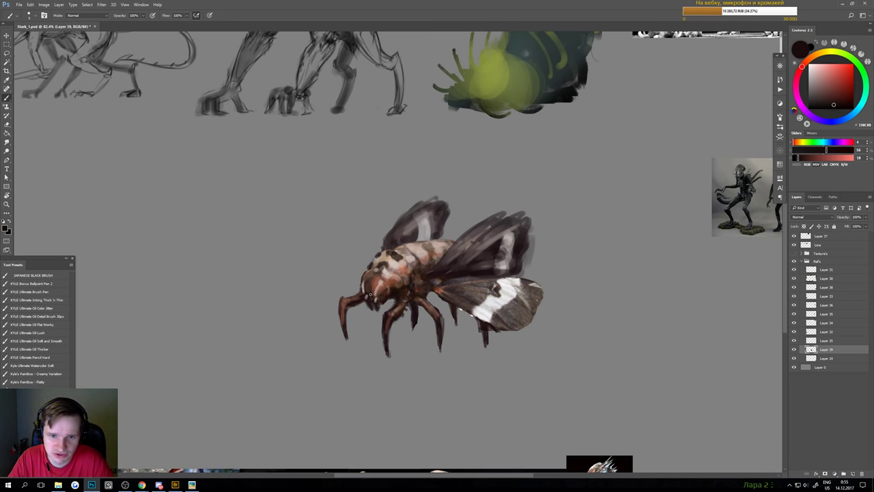
scroll(379, 300, "down", 5)
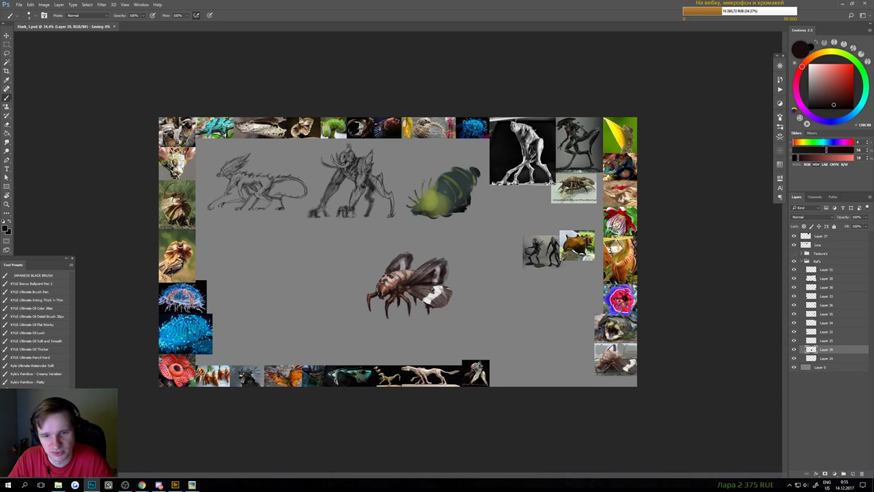
scroll(396, 299, "up", 4)
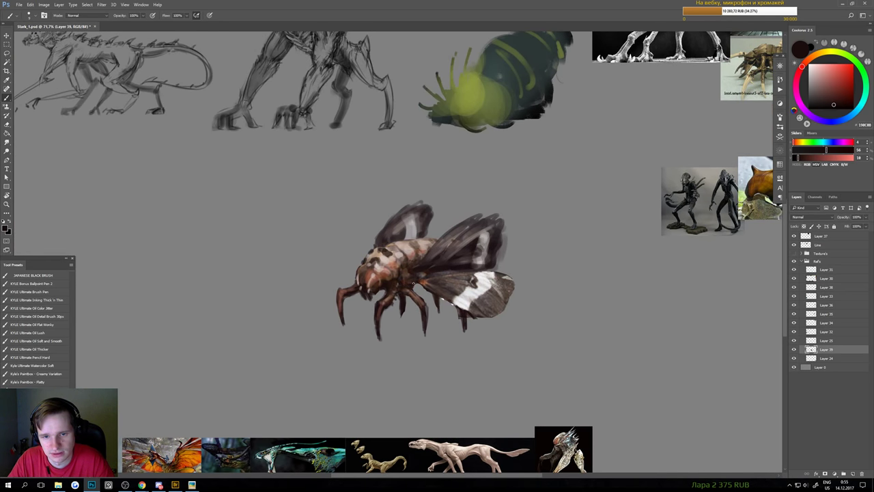
- Sample a muted pink-brown and a pale pink, and paint small highlights on the insect's side near the wing base
left_click(409, 275, "alt")
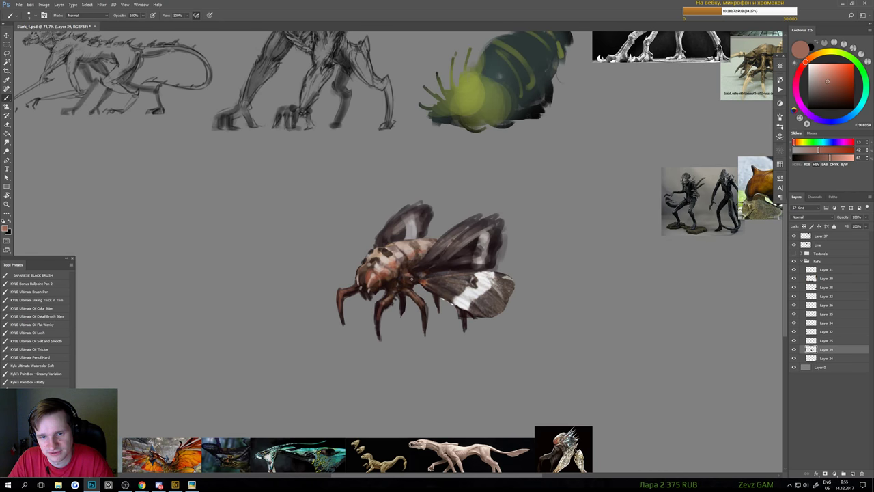
left_click(462, 266, "alt")
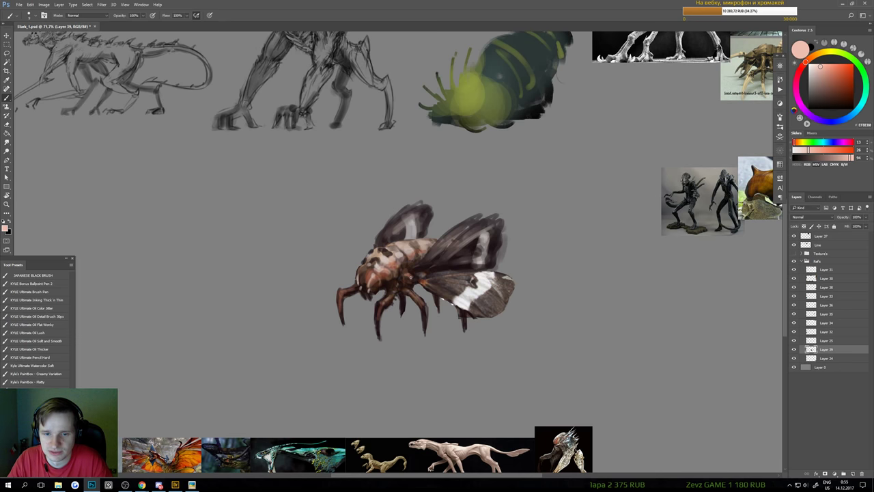
scroll(411, 290, "down", 8)
scroll(411, 291, "up", 10)
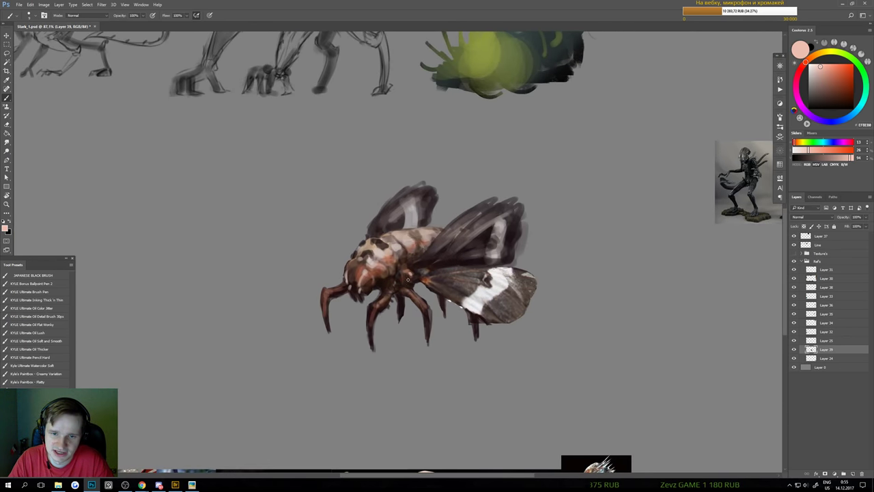
- Add reddish-brown accents near the wing base, then tidy the insect's back outline with a sampled dark wing tone and eraser
left_click(422, 264, "alt")
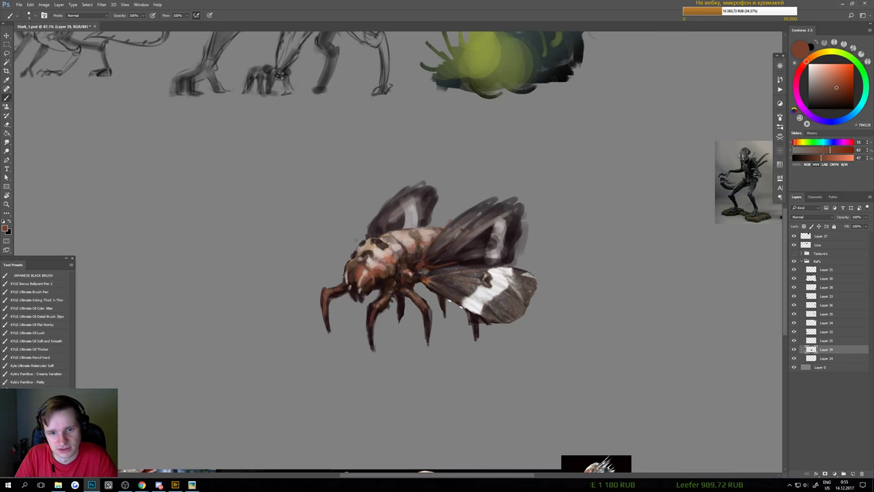
left_click(375, 224, "alt")
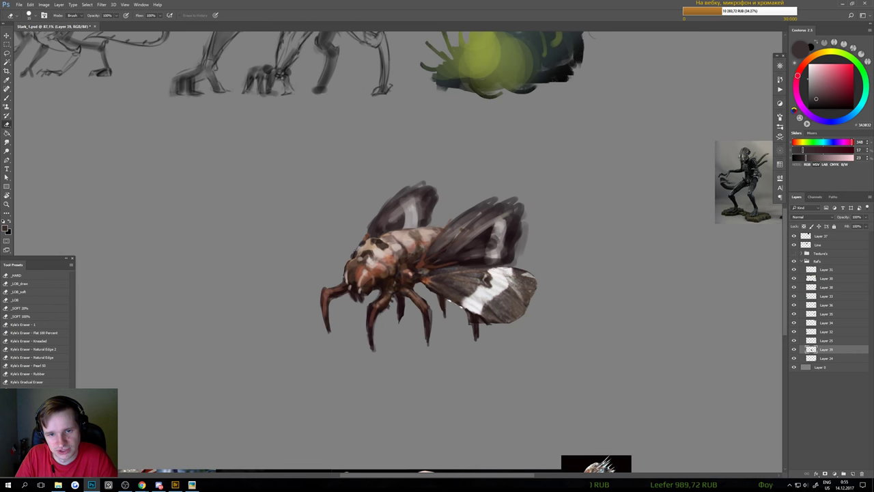
scroll(399, 297, "down", 5)
scroll(399, 300, "down", 1)
scroll(403, 302, "up", 5)
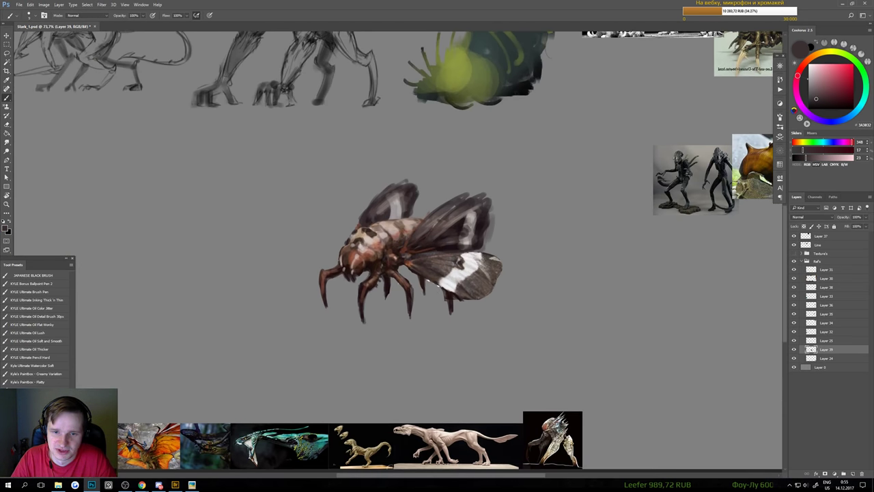
- Sample a dark brown and refine the middle legs where they meet the body, trimming their edges with the eraser
left_click(394, 267, "alt")
key("e")
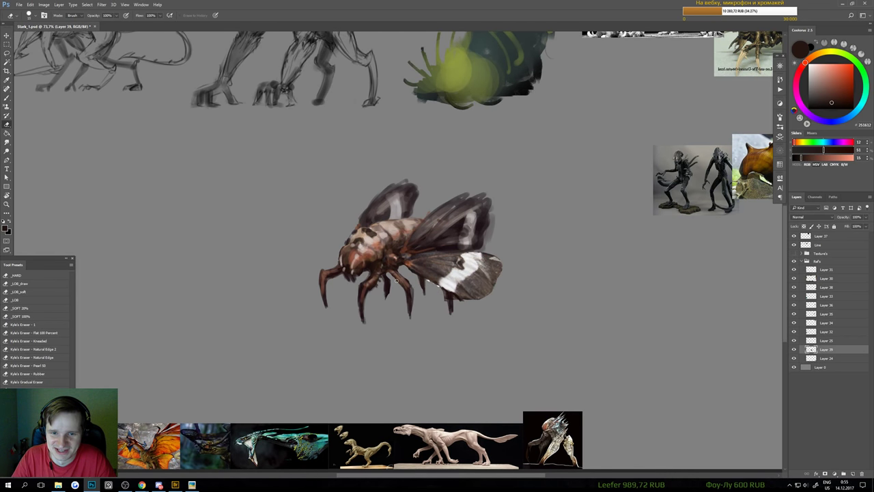
key("b")
key("e")
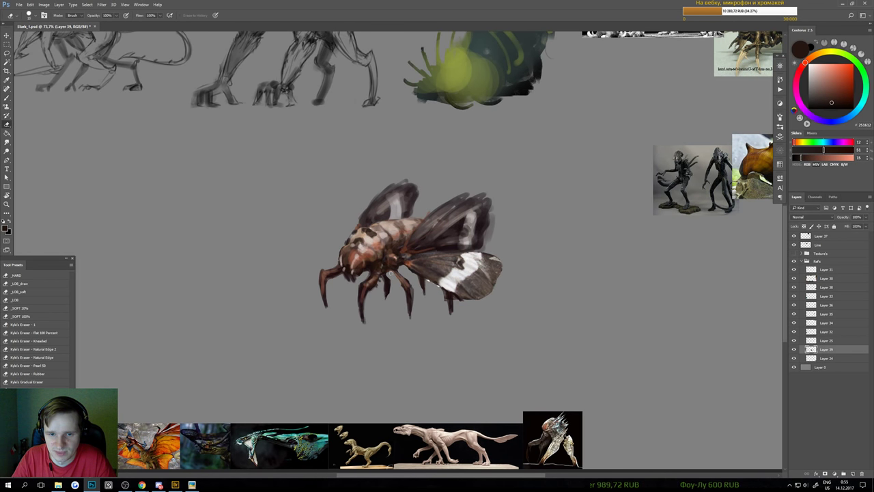
key("b")
- Deepen the shadows at the base of the middle legs with a sampled near-black, and save the document
left_click(390, 275, "alt")
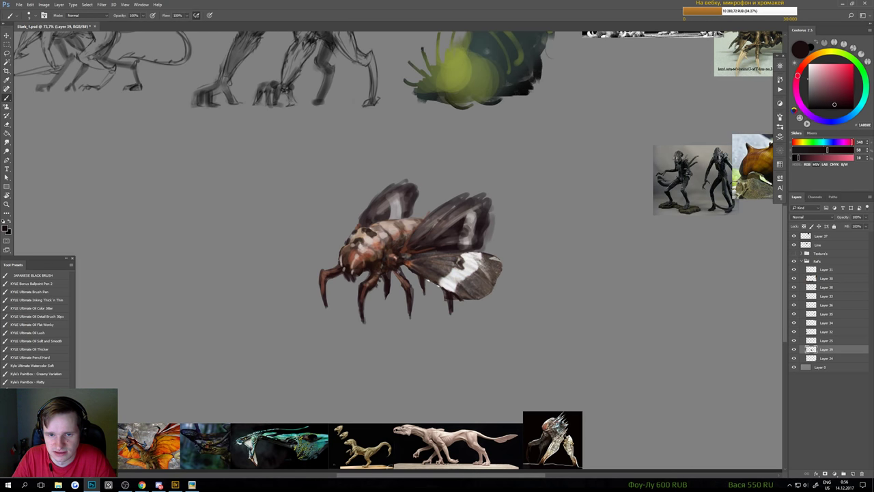
key("e")
key("b")
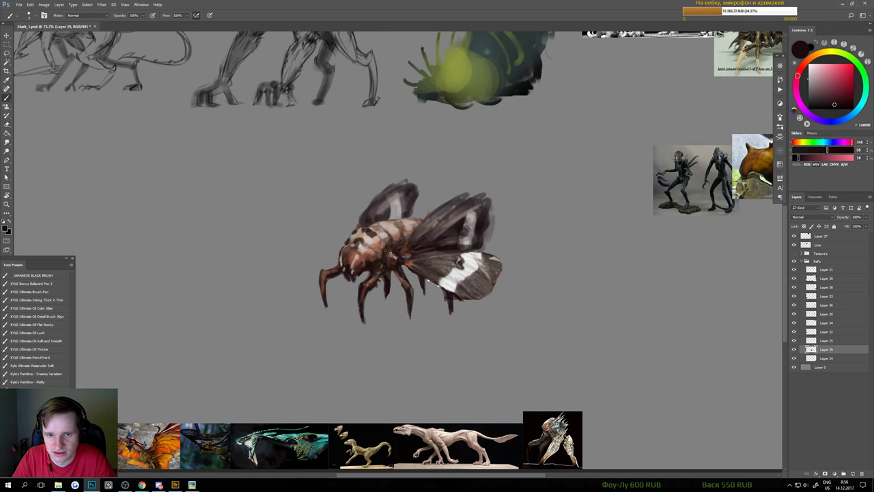
scroll(405, 279, "down", 5)
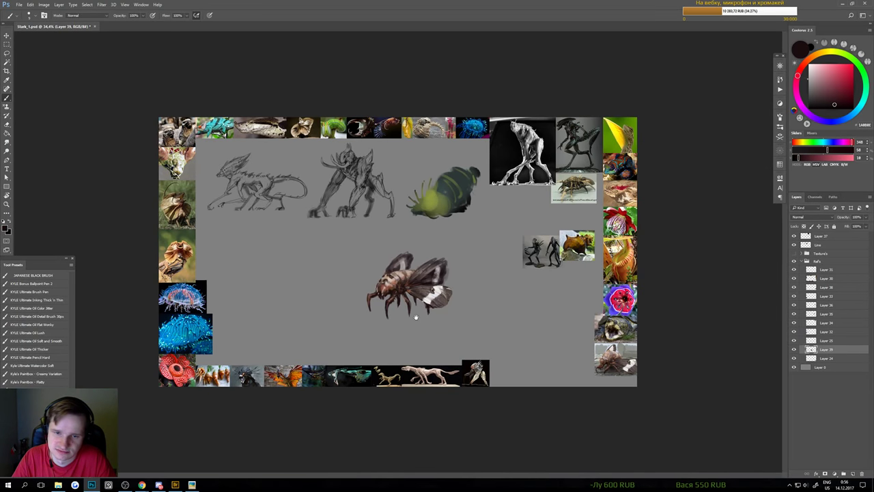
scroll(419, 316, "up", 4)
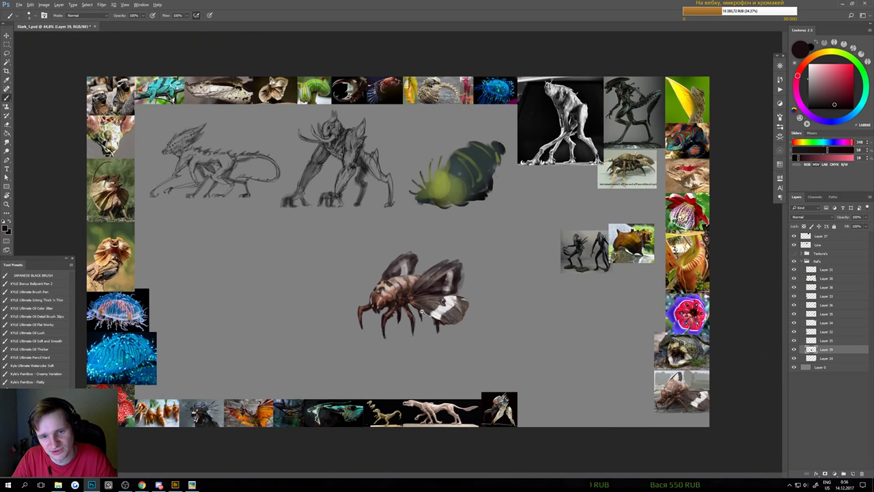
scroll(412, 314, "down", 1)
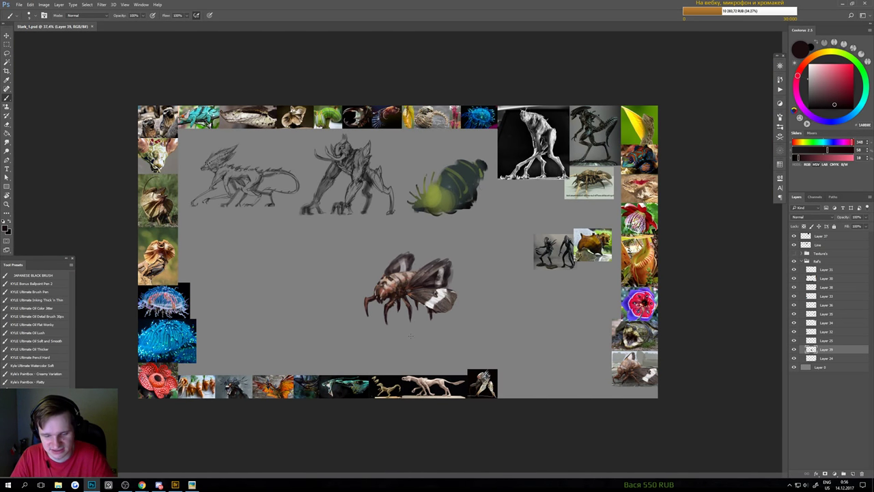
- Lasso the whole insect and narrow it with Free Transform to about 96% of its width
key("l")
mouse_move(350, 336)
left_mouse_down()
mouse_move(353, 275)
mouse_move(411, 239)
mouse_move(512, 296)
mouse_move(372, 368)
left_mouse_up()
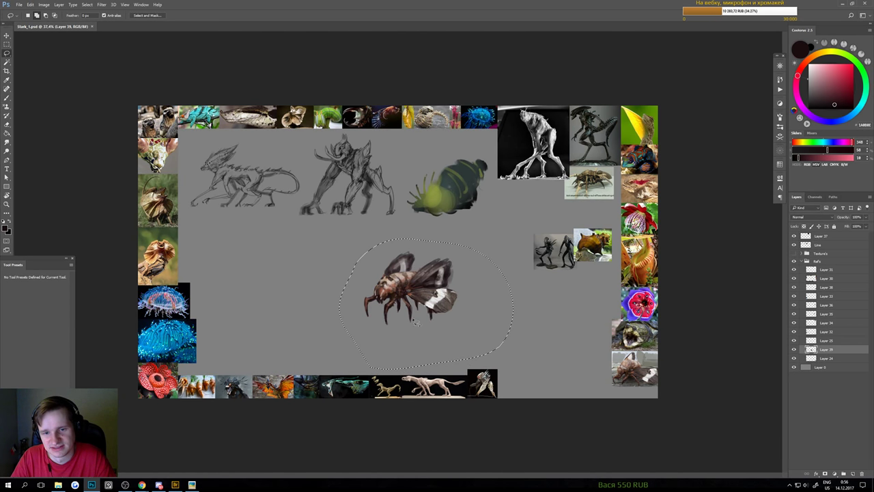
key("ctrl+t")
mouse_move(452, 281)
left_mouse_down()
mouse_move(429, 280)
mouse_move(447, 280)
left_mouse_up()
scroll(394, 250, "up", 2)
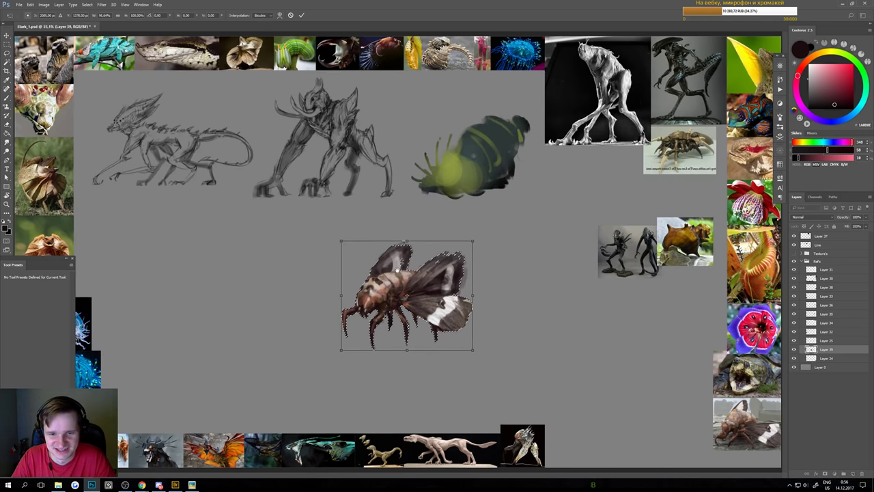
right_click(382, 273)
left_click(401, 312)
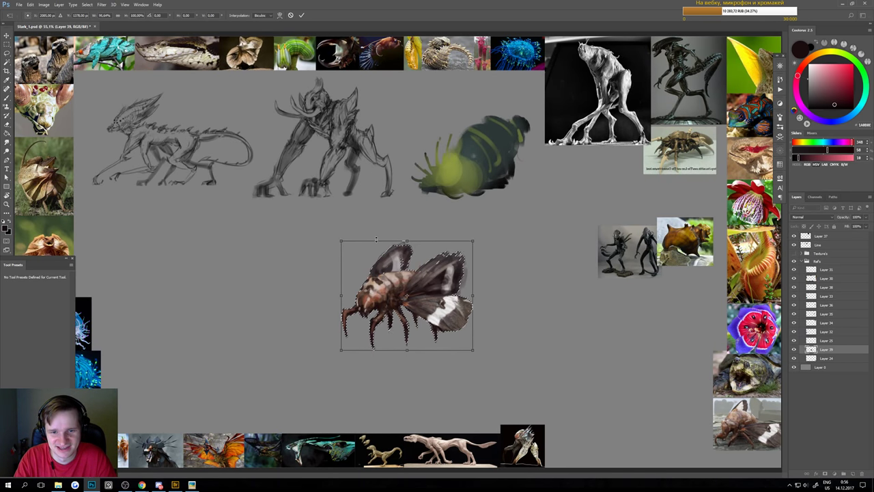
scroll(416, 280, "down", 3)
key("Return")
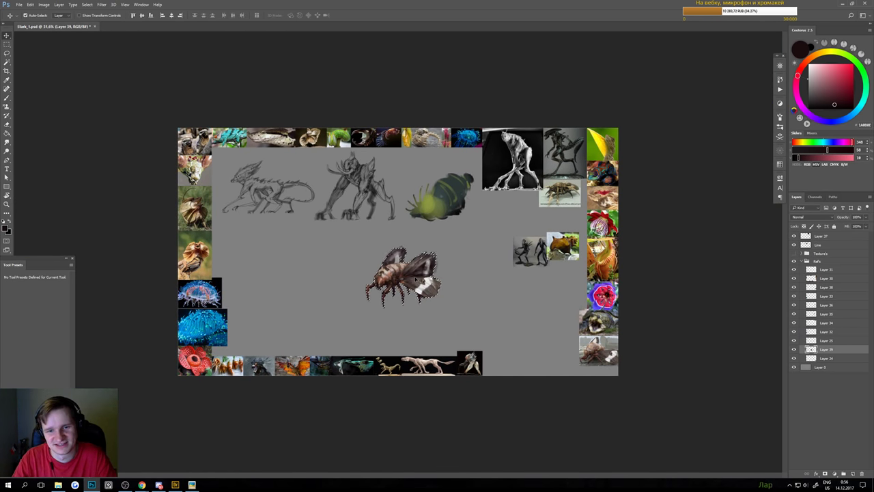
- Erase the insect's wings and rear legs, clean up the stray remnants, and sample a dark brown from the body
key("ctrl+minus")
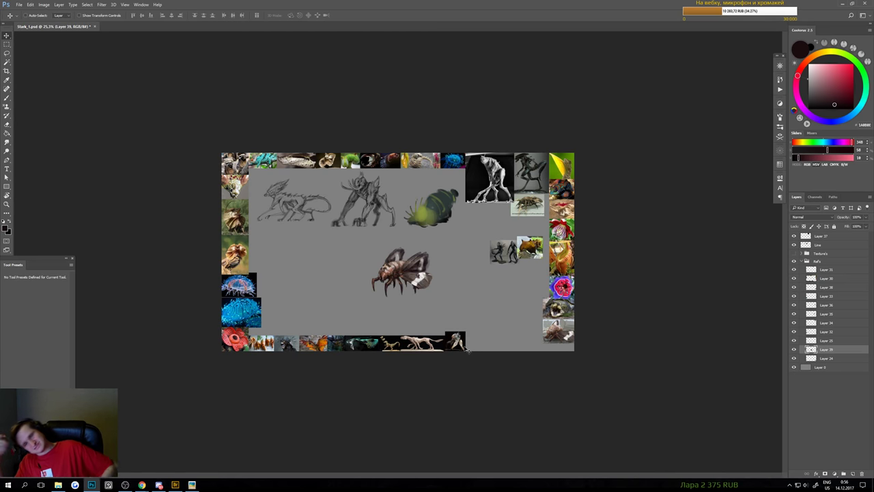
key("b")
key("ctrl+plus")
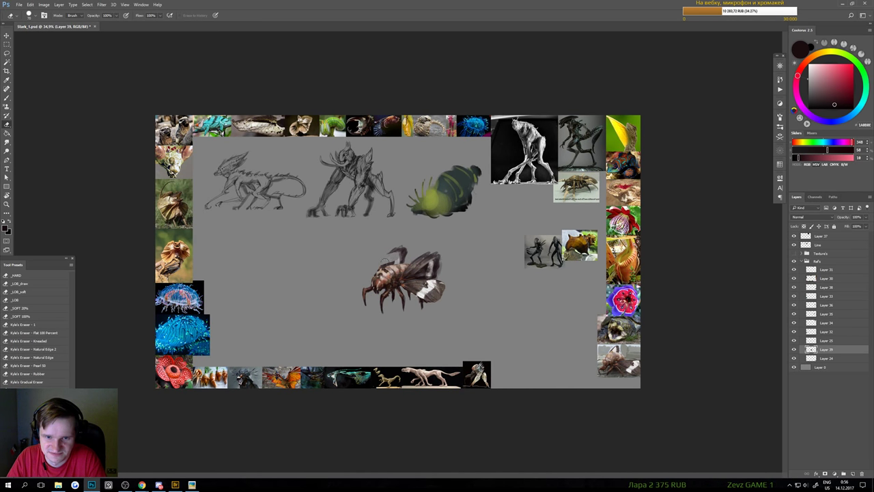
mouse_move(422, 267)
left_mouse_down()
mouse_move(427, 280)
mouse_move(413, 285)
mouse_move(422, 280)
mouse_move(429, 293)
mouse_move(435, 246)
left_mouse_up()
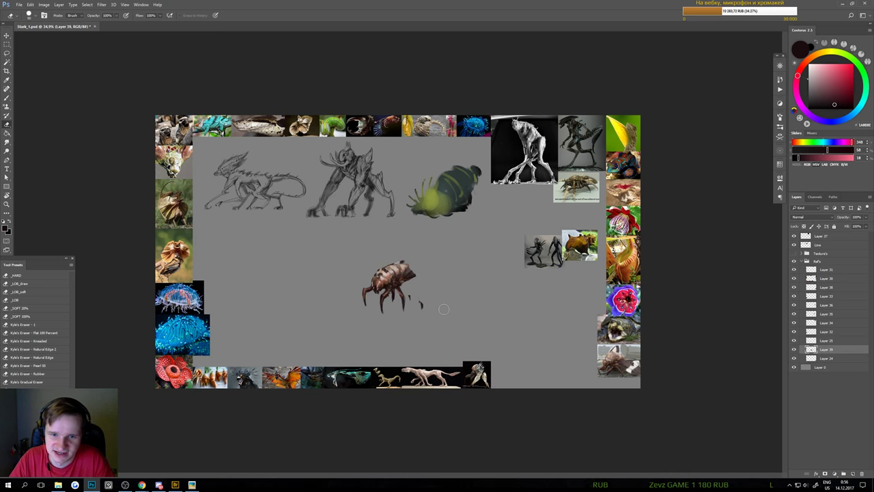
key("b")
left_click(392, 284, "alt")
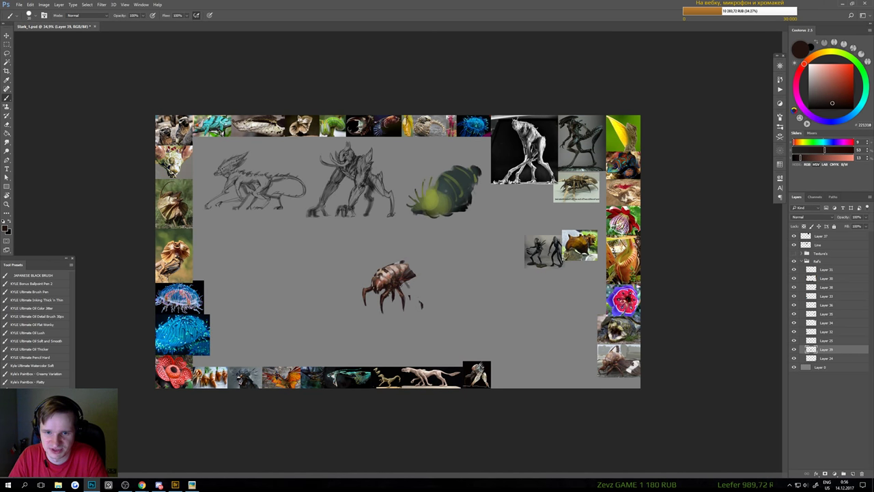
key("e")
left_click_drag(412, 294, 421, 306)
- Paint a rounded rear body with two bent hind legs in dark brown, shaping the legs with the eraser
key("b")
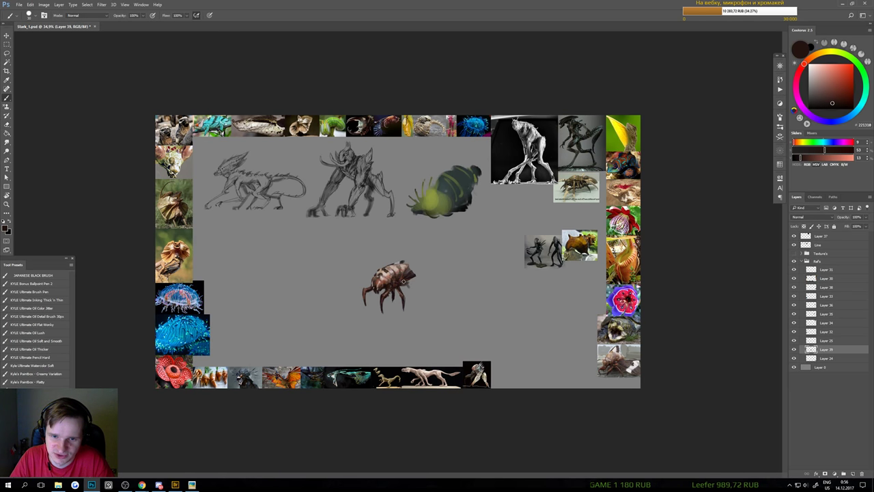
key("e")
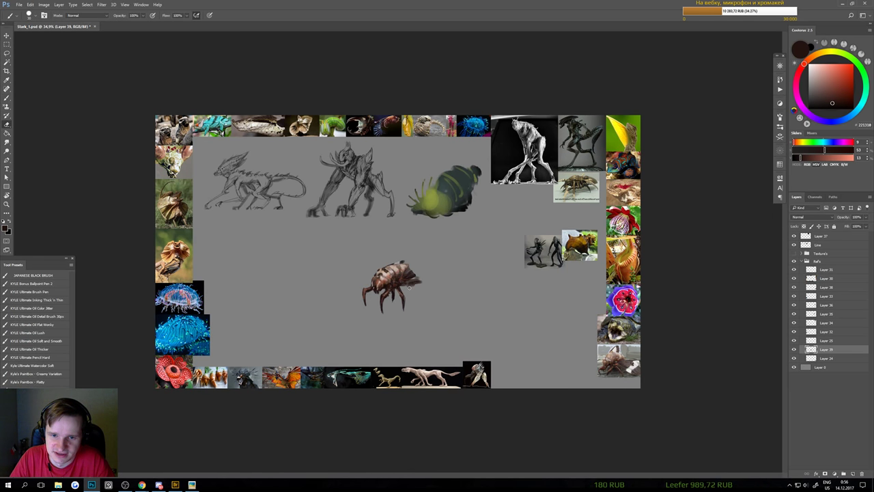
left_click_drag(414, 286, 404, 308)
key("b")
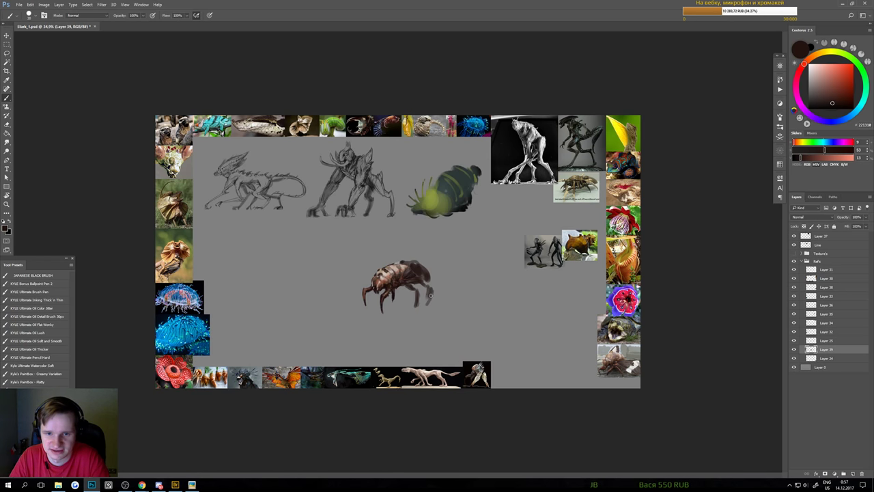
key("e")
key("b")
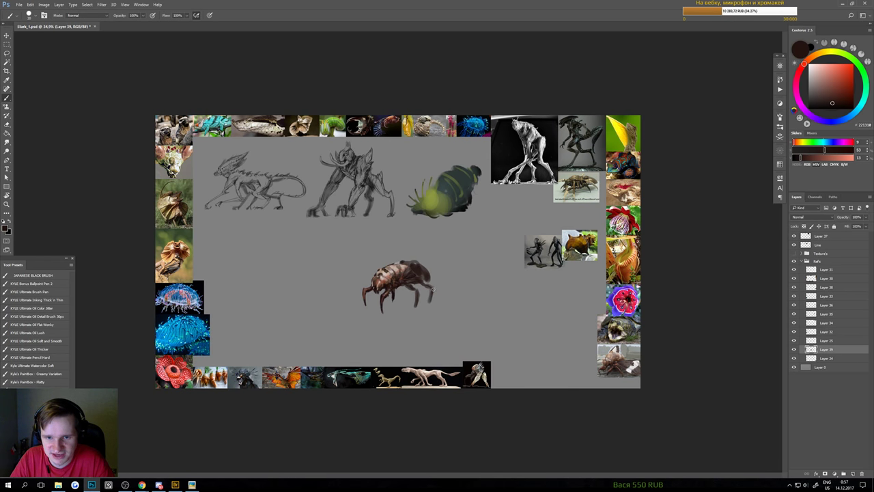
- Refine the gaps between the hind legs and darken the markings where the old body meets the new rear section
scroll(436, 294, "up", 2)
key("e")
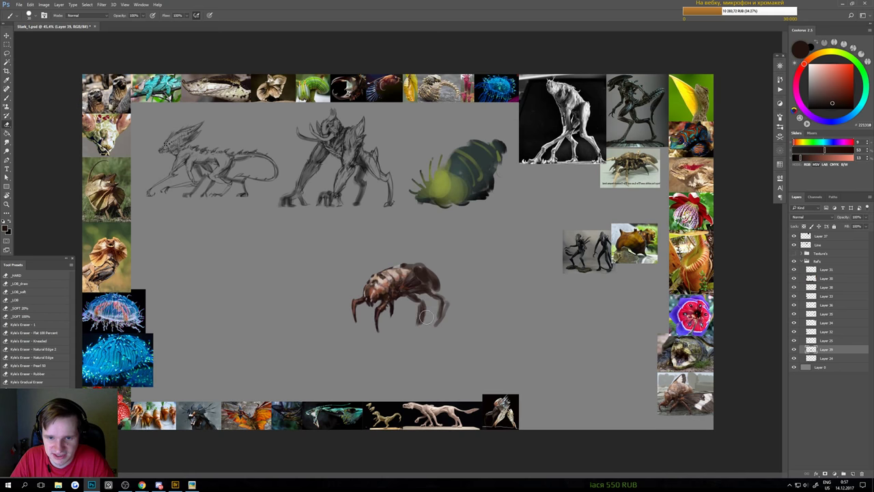
key("b")
scroll(417, 311, "down", 1)
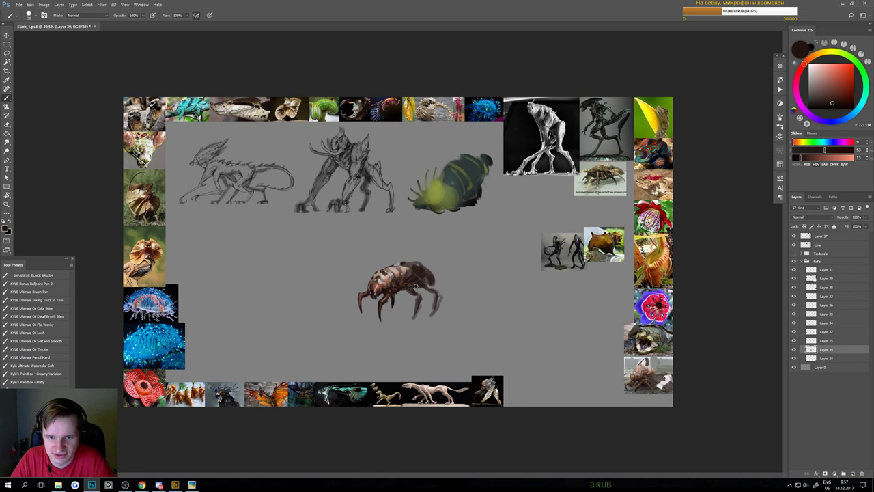
left_click_drag(410, 311, 395, 310)
left_click_drag(400, 275, 408, 268)
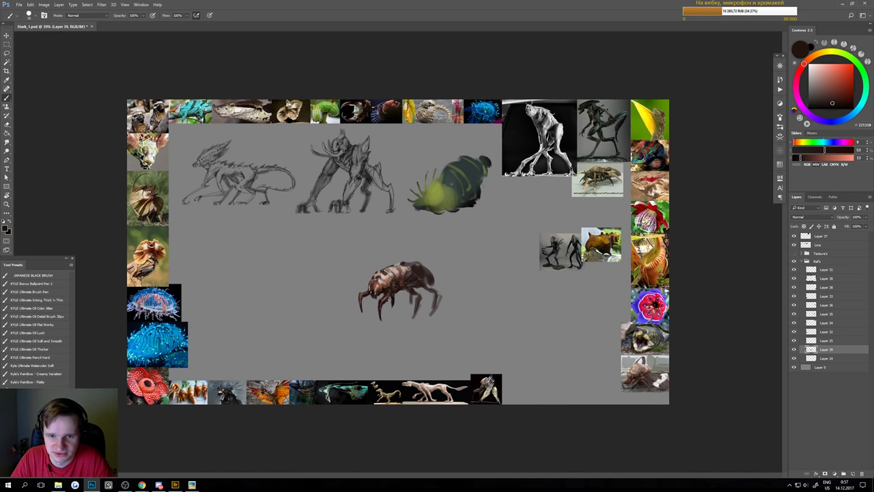
scroll(398, 273, "up", 3)
mouse_move(329, 259)
left_mouse_down()
mouse_move(334, 369)
mouse_move(470, 367)
mouse_move(467, 320)
mouse_move(379, 236)
left_mouse_up()
key("ctrl+z")
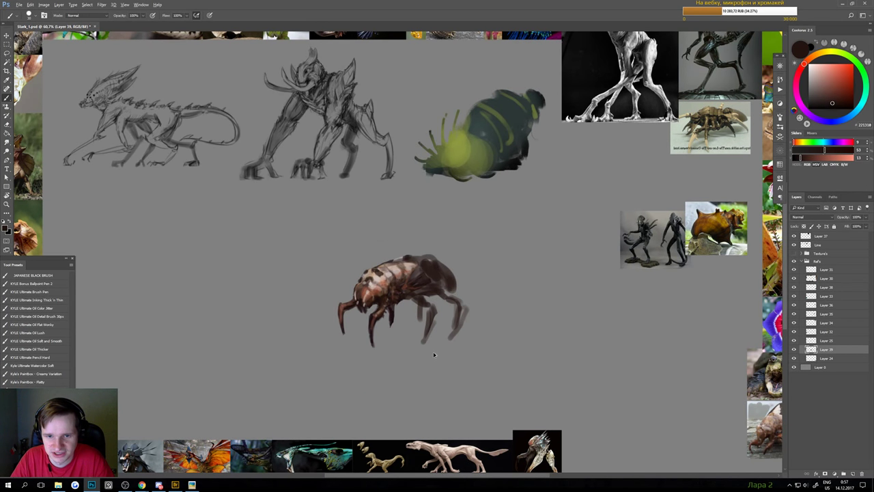
scroll(397, 262, "down", 4)
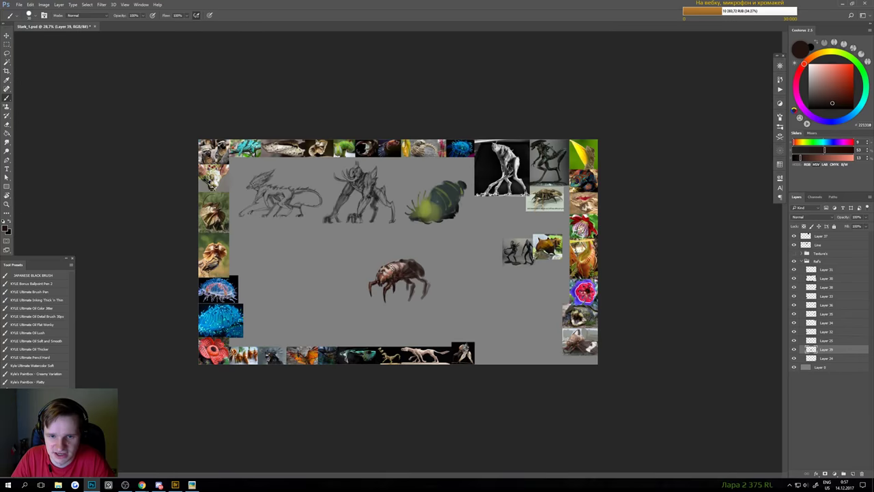
- Trim the creature's upper outline with the eraser and repaint its front legs in dark brown, reaching further forward
scroll(397, 264, "up", 2)
key("e")
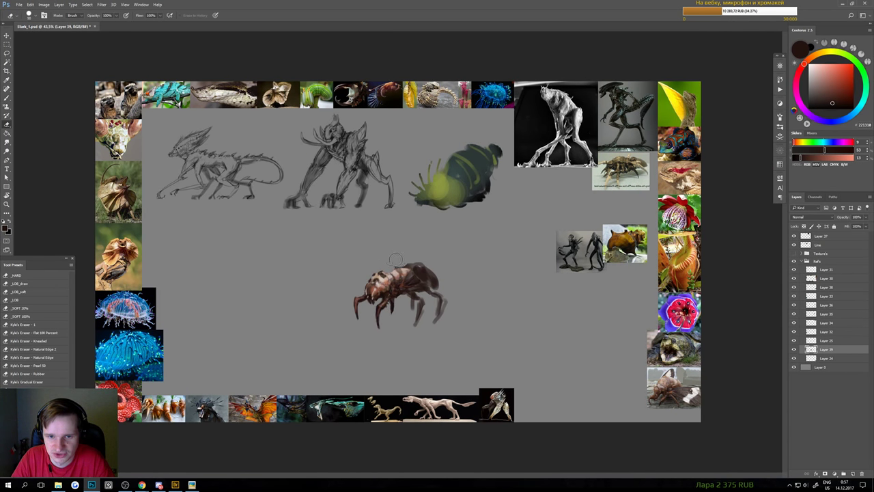
key("b")
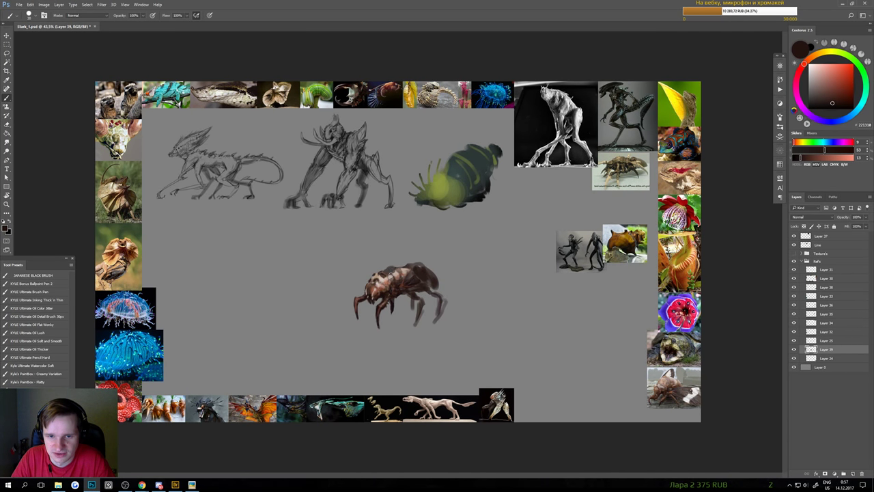
key("e")
key("b")
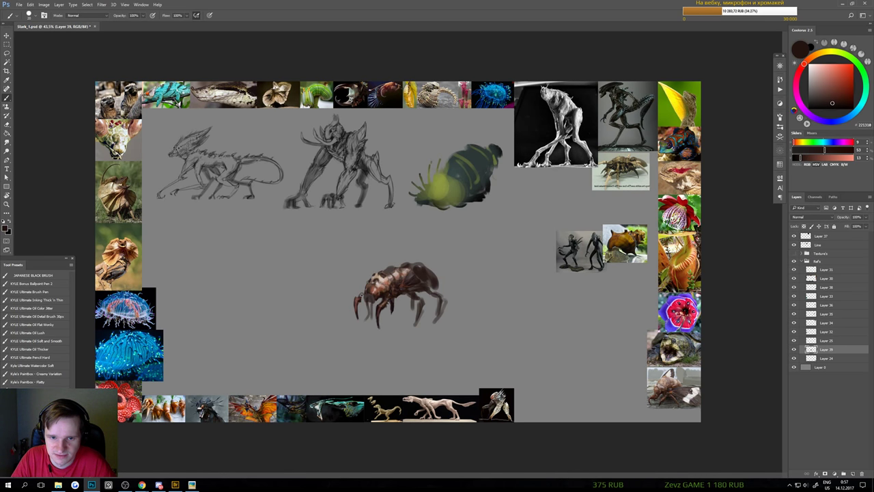
key("ctrl+z")
left_click_drag(344, 305, 349, 319)
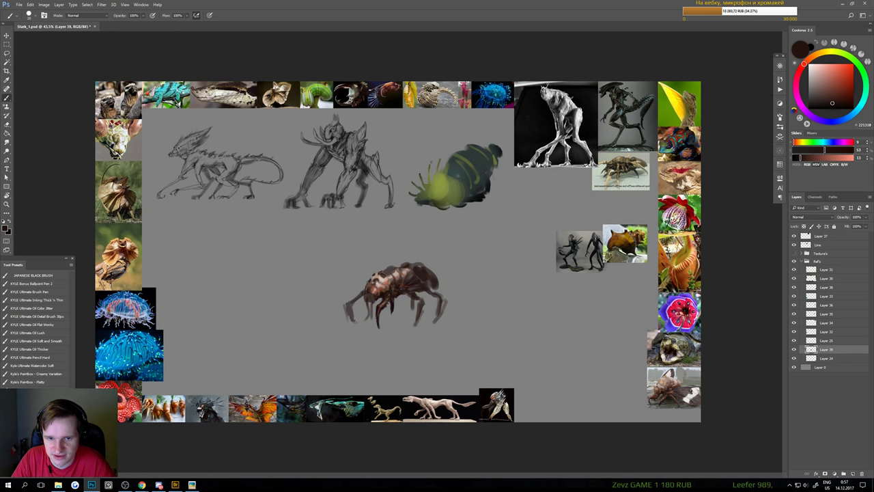
- Thin and reshape the front legs with alternating brush and eraser strokes, and start small spikes above the head
key("e")
key("b")
mouse_move(347, 321)
left_mouse_down()
mouse_move(368, 330)
mouse_move(383, 310)
left_mouse_up()
key("e")
key("b")
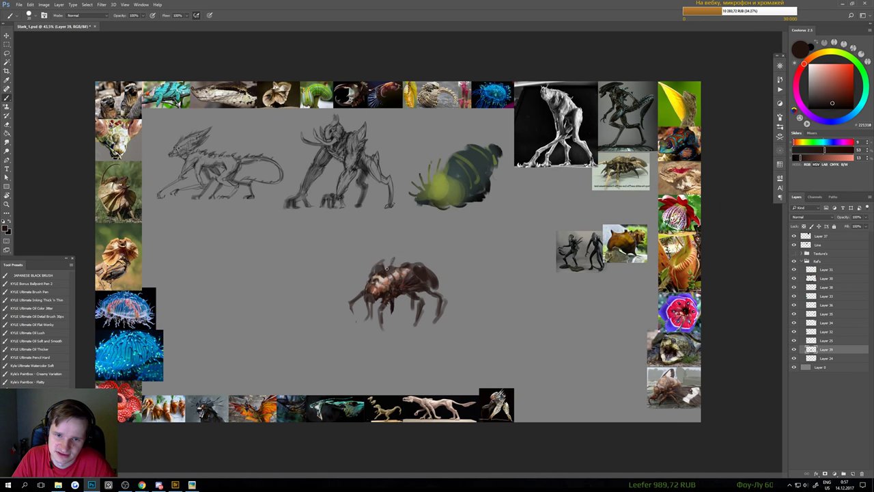
- Paint a tall dark fin on the back and cover the body's light markings with a sampled near-black brown
left_click_drag(404, 255, 372, 325)
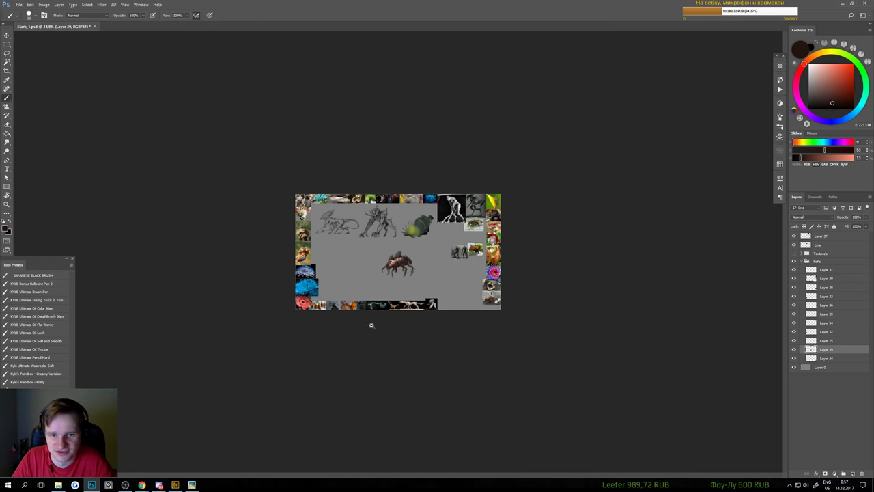
left_click_drag(390, 261, 410, 275)
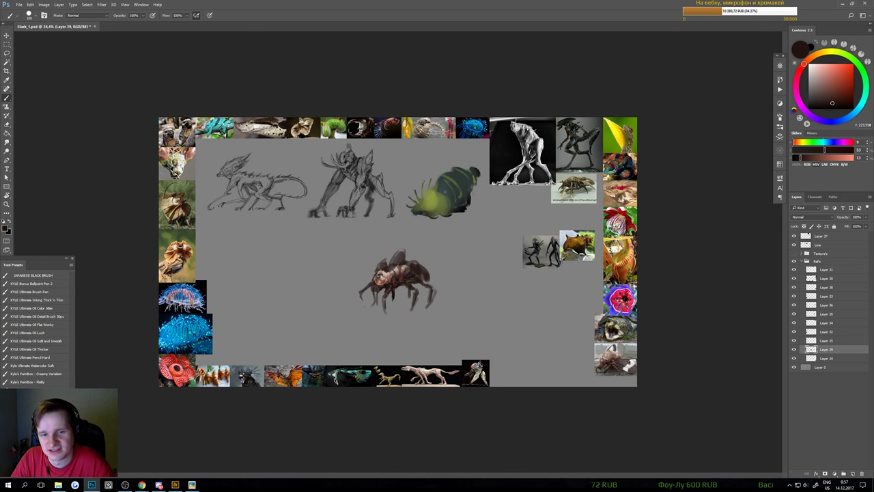
left_click(390, 285, "alt")
mouse_move(388, 280)
left_mouse_down()
mouse_move(383, 275)
mouse_move(403, 271)
mouse_move(382, 273)
mouse_move(391, 286)
mouse_move(404, 266)
mouse_move(402, 331)
mouse_move(414, 292)
left_mouse_up()
key("e")
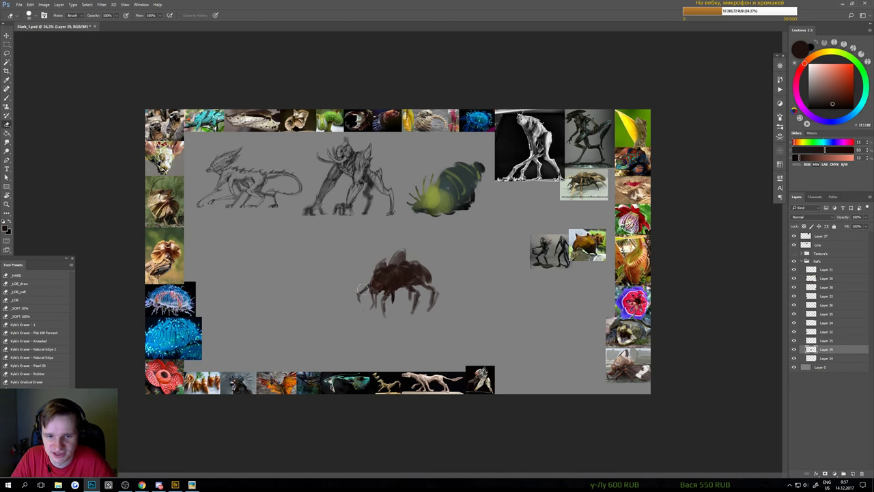
- Try a long, curved front leg reaching out ahead of the head in the near-black brown
key("b")
mouse_move(350, 294)
left_mouse_down()
mouse_move(374, 279)
mouse_move(372, 292)
mouse_move(377, 278)
mouse_move(357, 298)
mouse_move(347, 295)
mouse_move(361, 317)
mouse_move(383, 307)
mouse_move(351, 287)
mouse_move(357, 318)
left_mouse_up()
key("ctrl+z")
key("ctrl+z")
key("e")
key("b")
key("e")
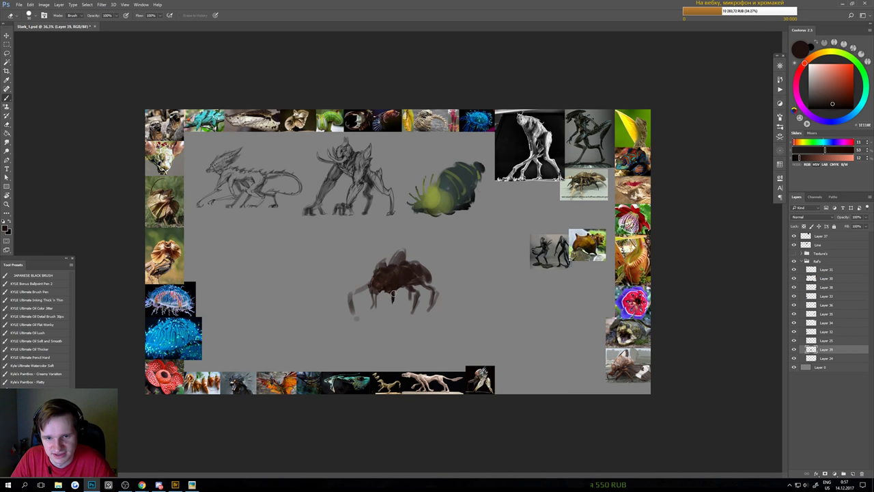
- Erase the front, middle and hind legs from the dark body silhouette
mouse_move(391, 290)
left_mouse_down()
mouse_move(389, 322)
mouse_move(349, 283)
mouse_move(365, 307)
mouse_move(353, 289)
mouse_move(363, 286)
mouse_move(387, 321)
left_mouse_up()
key("b")
left_click_drag(395, 284, 396, 304)
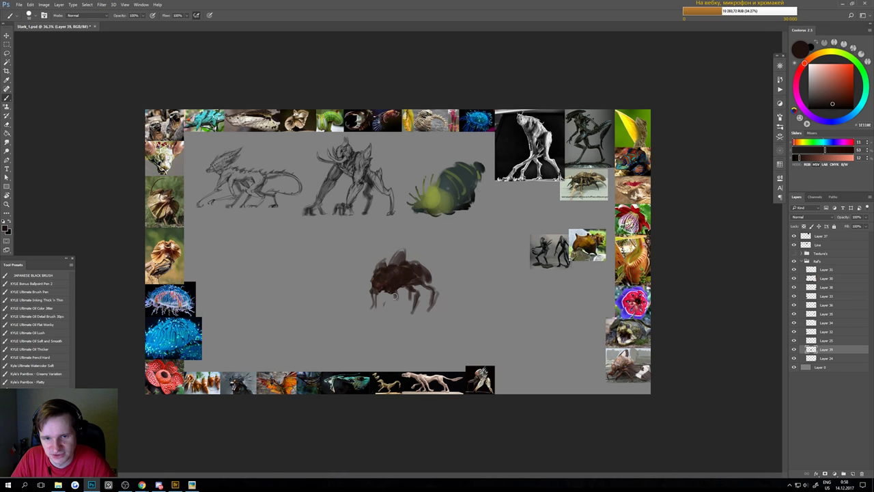
key("e")
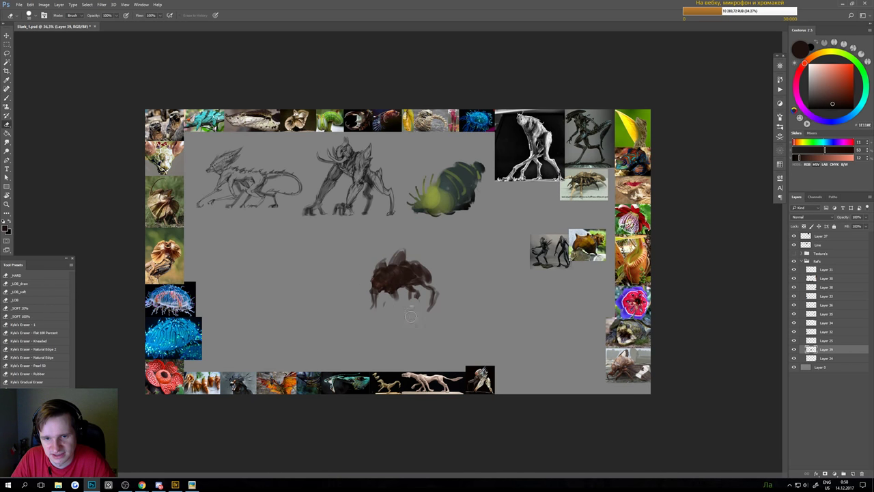
mouse_move(410, 296)
left_mouse_down()
mouse_move(400, 294)
mouse_move(396, 312)
mouse_move(433, 306)
left_mouse_up()
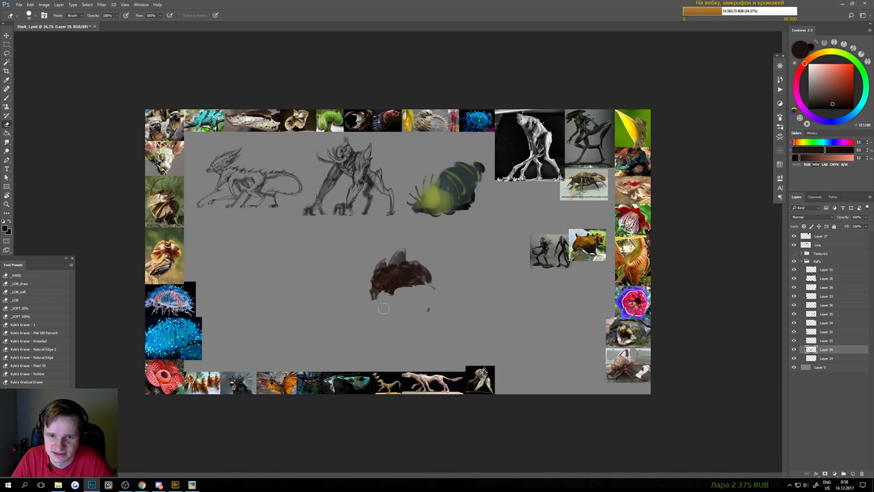
- Rebuild the dark silhouette with a taller back fin, a drooping rear end and a broader head, trimming its edges with the eraser
key("b")
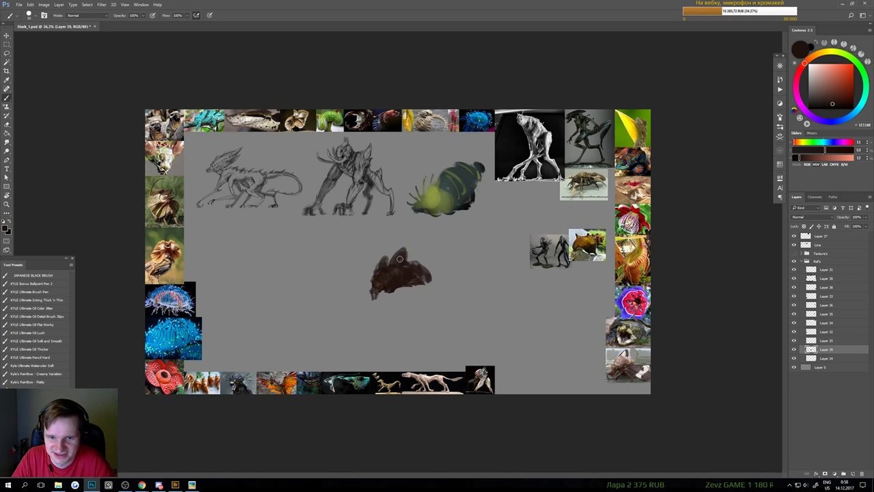
mouse_move(400, 258)
left_mouse_down()
mouse_move(432, 269)
mouse_move(435, 287)
mouse_move(424, 268)
mouse_move(430, 272)
mouse_move(417, 278)
mouse_move(430, 289)
mouse_move(426, 267)
mouse_move(430, 299)
left_mouse_up()
key("e")
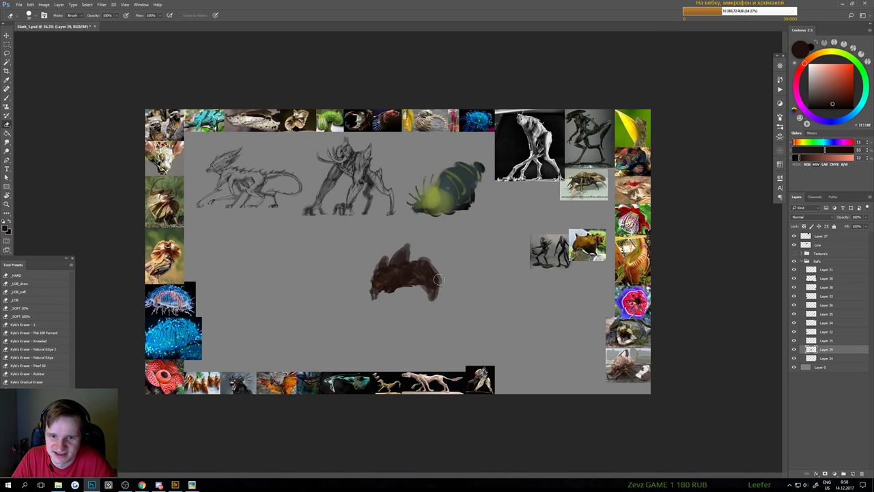
left_click_drag(430, 259, 444, 291)
key("b")
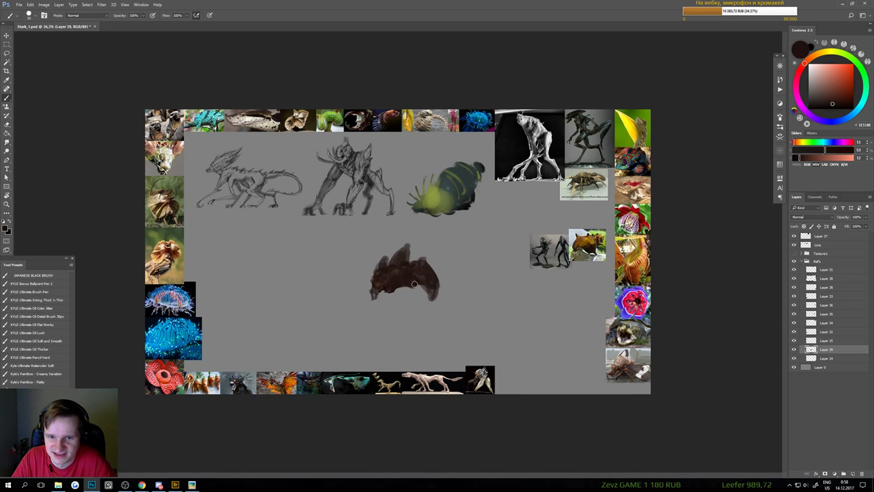
key("e")
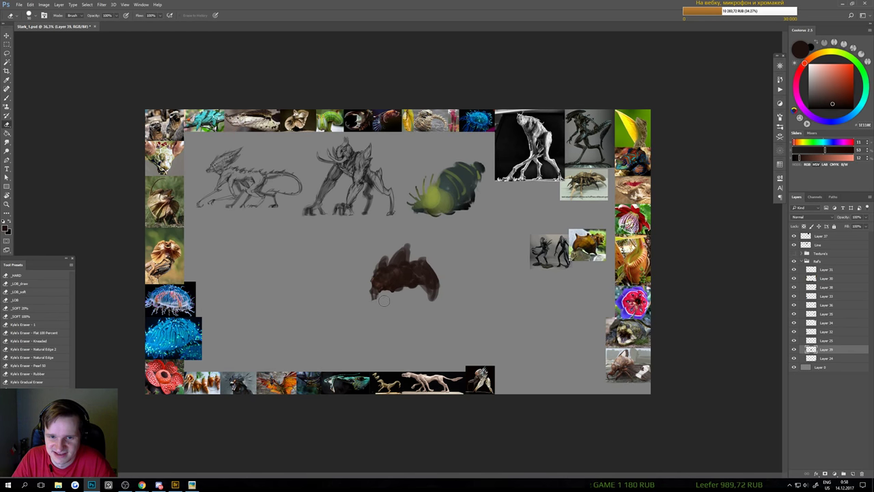
key("b")
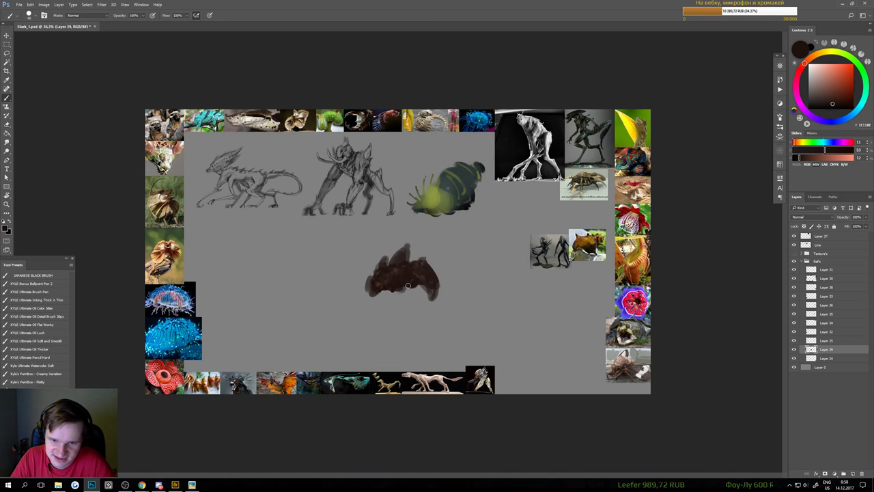
- Try thin drooping front, middle and rear legs under the dark body in the near-black brown
left_click_drag(406, 279, 399, 314)
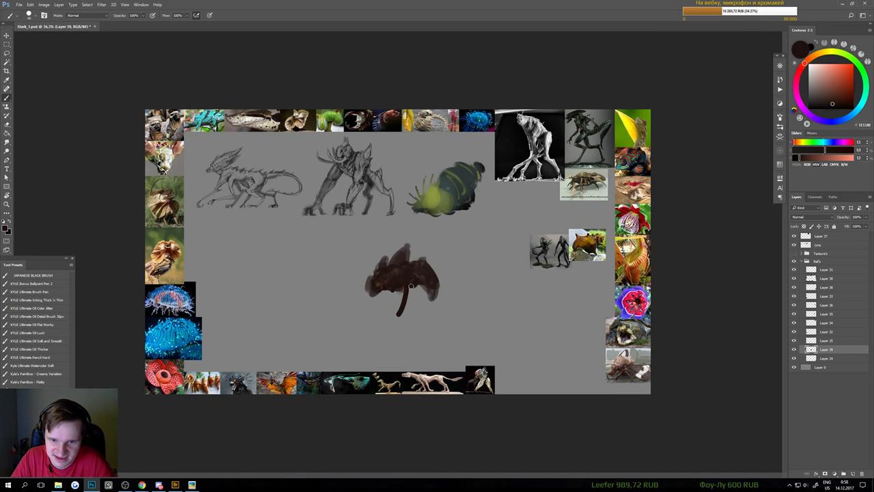
left_click_drag(414, 281, 414, 311)
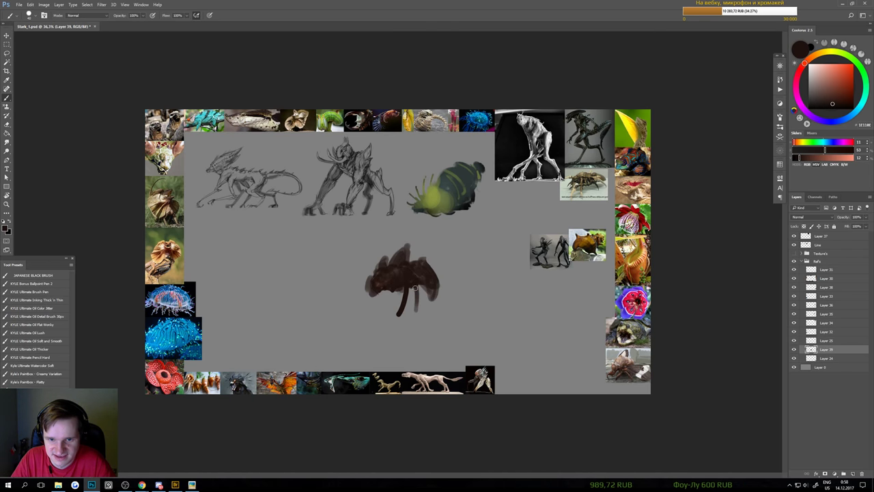
key("ctrl+z")
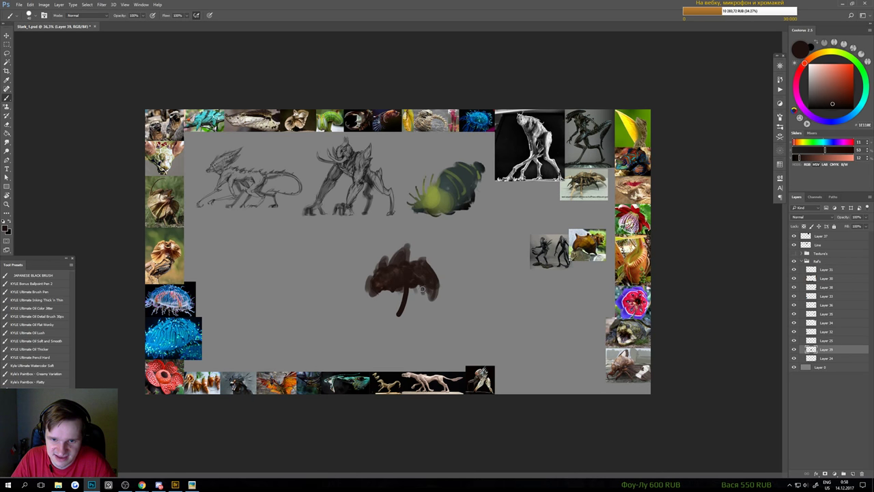
left_click_drag(428, 300, 430, 310)
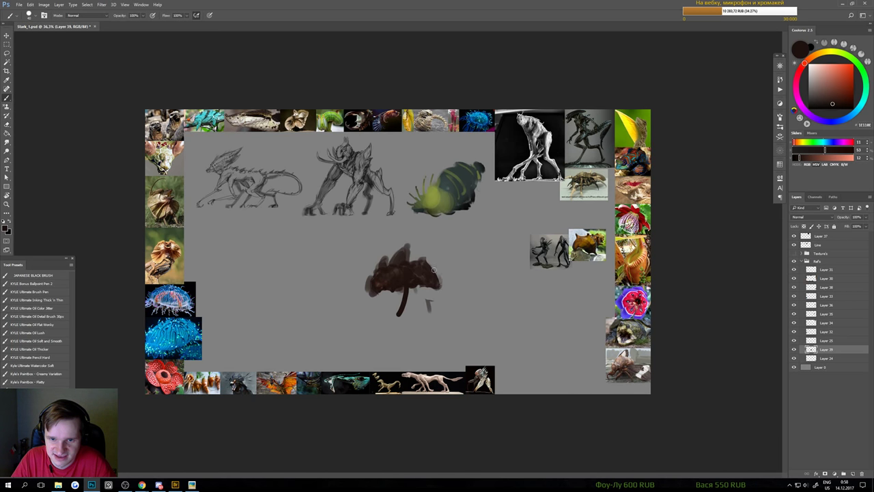
mouse_move(433, 270)
left_mouse_down()
mouse_move(443, 288)
mouse_move(420, 286)
mouse_move(428, 282)
mouse_move(432, 310)
left_mouse_up()
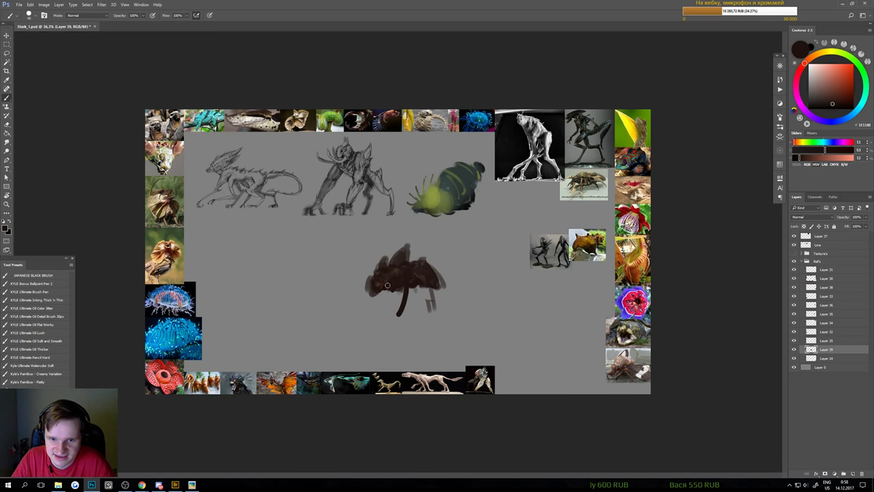
left_click_drag(368, 285, 371, 314)
left_click_drag(370, 283, 353, 314)
key("ctrl+z")
mouse_move(371, 283)
left_mouse_down()
mouse_move(362, 280)
mouse_move(361, 316)
left_mouse_up()
mouse_move(389, 284)
left_mouse_down()
mouse_move(396, 306)
mouse_move(420, 310)
mouse_move(402, 310)
mouse_move(399, 298)
mouse_move(397, 316)
mouse_move(406, 288)
mouse_move(419, 320)
left_mouse_up()
key("ctrl+z")
- Erase the whole dark creature silhouette and delete its Layer 39
key("l")
mouse_move(360, 316)
left_mouse_down()
mouse_move(345, 260)
mouse_move(452, 327)
mouse_move(362, 316)
left_mouse_up()
key("Delete")
key("ctrl+d")
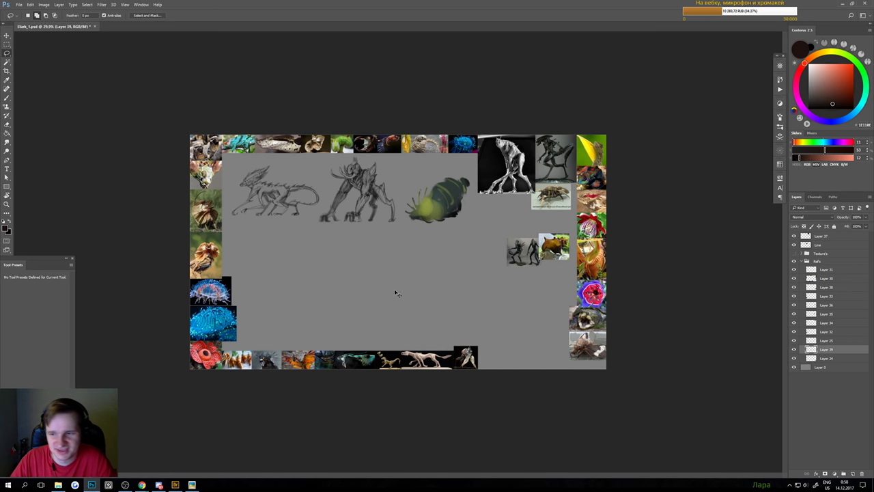
key("Delete")
- Move the yellow-green snail-like creature on the Line layer down into the empty middle of the canvas
scroll(410, 222, "up", 2)
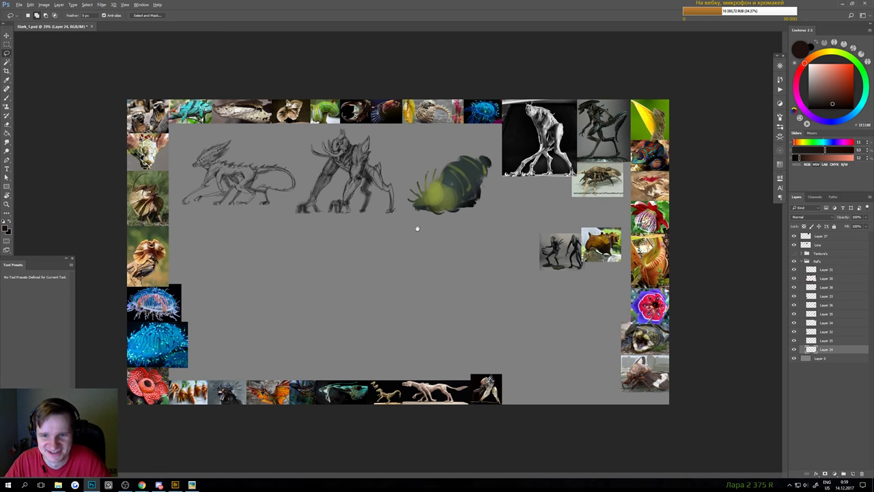
left_click(455, 193, "ctrl")
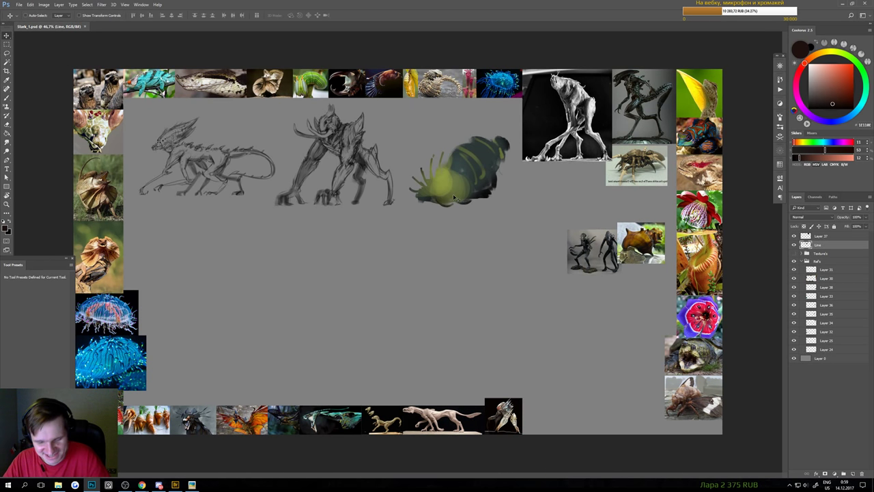
mouse_move(409, 215)
left_mouse_down()
mouse_move(401, 181)
mouse_move(519, 123)
mouse_move(554, 244)
mouse_move(492, 239)
left_mouse_up()
key("v")
mouse_move(471, 171)
left_mouse_down()
mouse_move(474, 201)
mouse_move(443, 298)
left_mouse_up()
key("ctrl+d")
- Shift all the sketches on the Line layer slightly to the right as a group
left_click(354, 162, "ctrl")
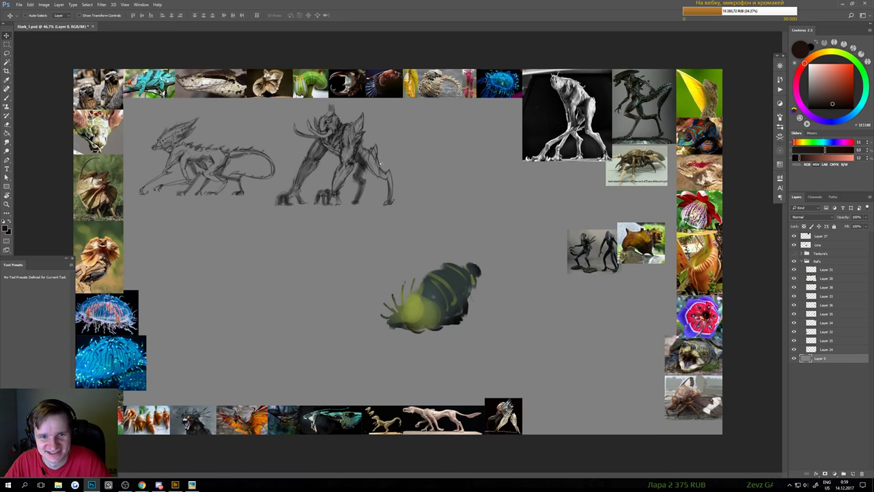
left_click(364, 164, "ctrl")
left_click_drag(364, 164, 387, 179)
key("l")
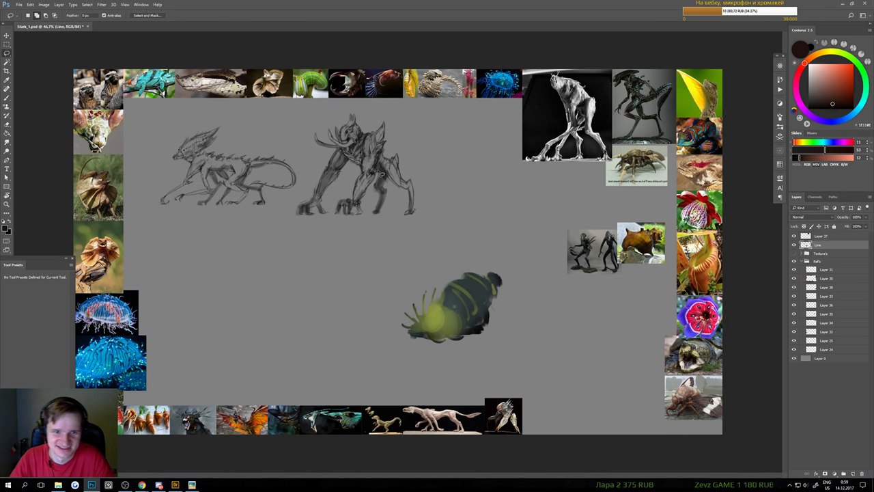
key("v")
mouse_move(374, 169)
left_mouse_down()
mouse_move(390, 171)
mouse_move(379, 169)
left_mouse_up()
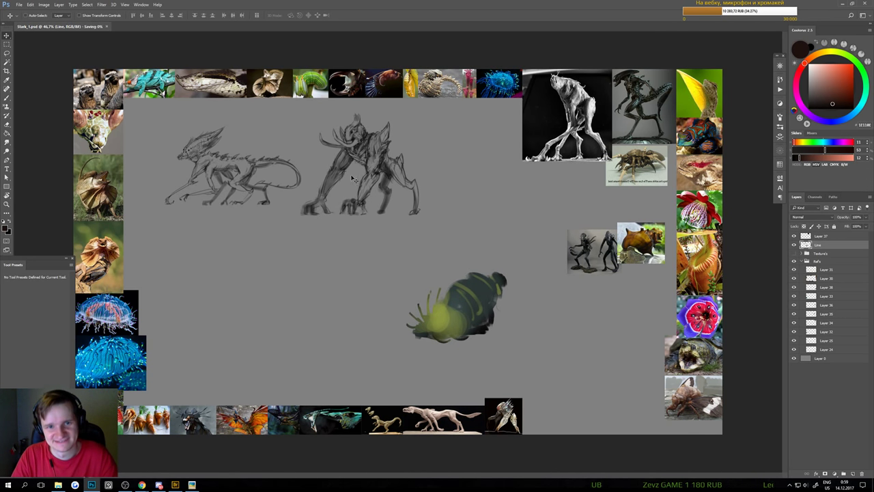
left_click_drag(365, 206, 362, 200)
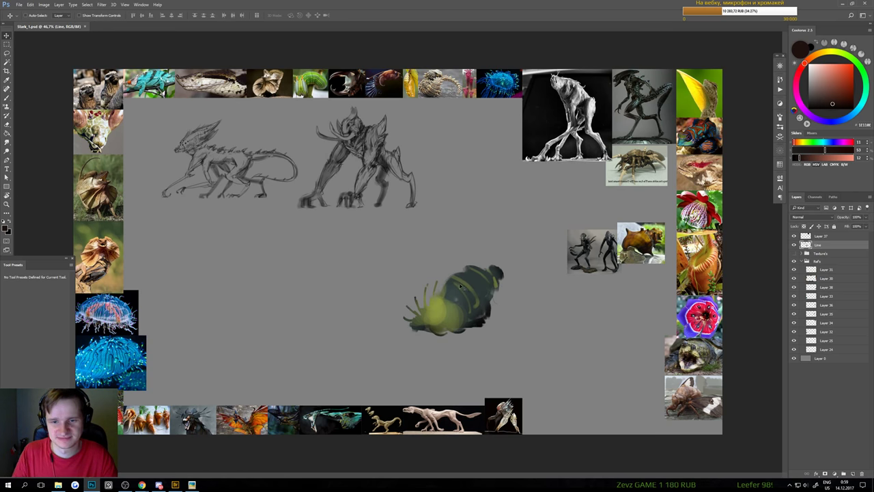
mouse_move(469, 302)
left_mouse_down()
mouse_move(459, 287)
mouse_move(461, 296)
left_mouse_up()
key("ctrl+z")
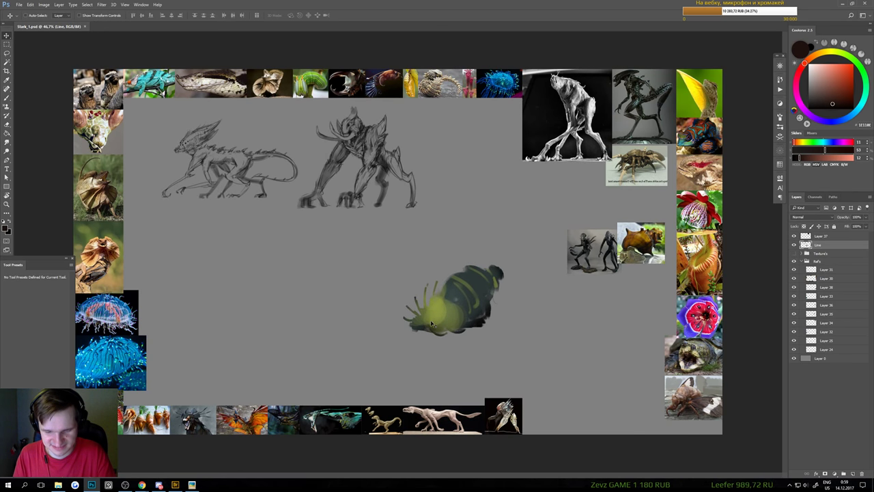
- Move only the snail-like creature a little to the left and save the document
key("l")
mouse_move(381, 330)
left_mouse_down()
mouse_move(579, 265)
mouse_move(390, 376)
left_mouse_up()
key("v")
left_click_drag(462, 297, 437, 292)
key("ctrl+d")
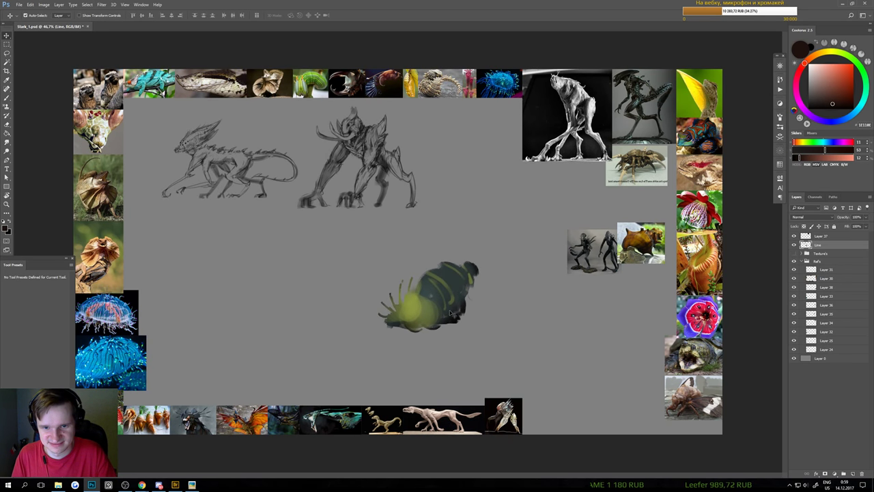
key("e")
key("ctrl+s")
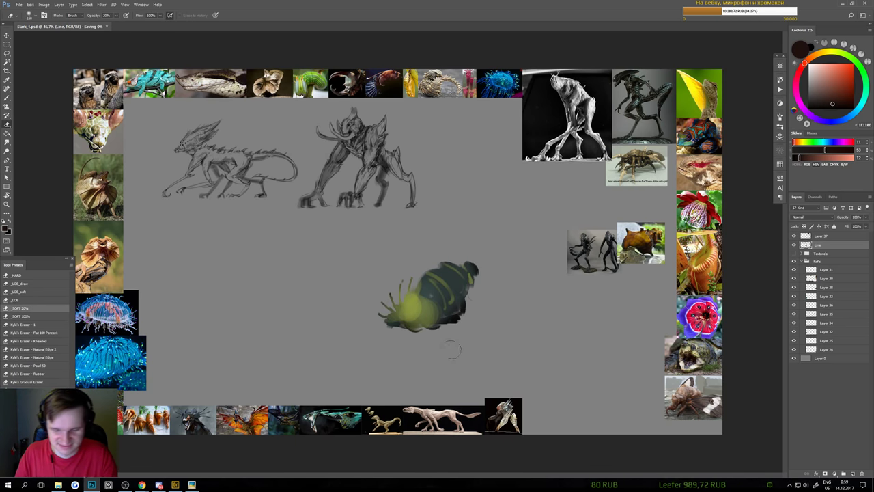
- Fade the snail-like creature evenly with a very large soft eraser at 20% opacity
key("]")
key("]")
key("]")
key("]")
key("]")
key("]")
key("]")
key("]")
key("]")
key("]")
key("]")
key("]")
key("]")
key("]")
key("]")
key("]")
left_click(427, 297)
left_click(427, 297)
left_click(426, 297)
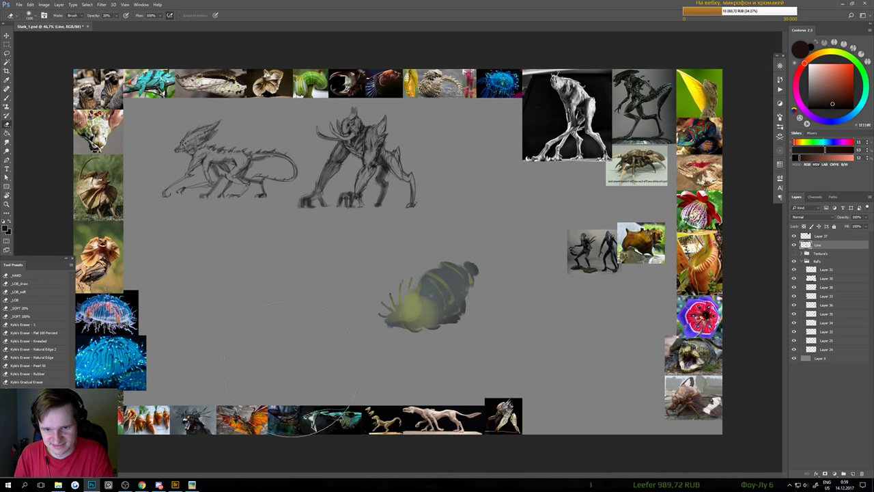
- Fade the snail-like creature further to a faint underlay, going over its lower edge with a smaller eraser
key("b")
scroll(427, 308, "up", 1)
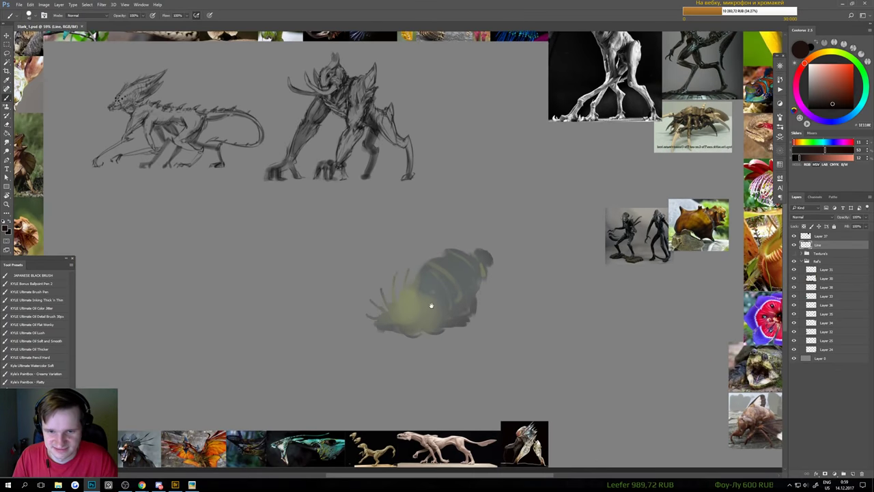
left_click_drag(431, 305, 438, 285)
key("e")
left_click(400, 324)
key("bracketleft")
key("bracketleft")
key("bracketleft")
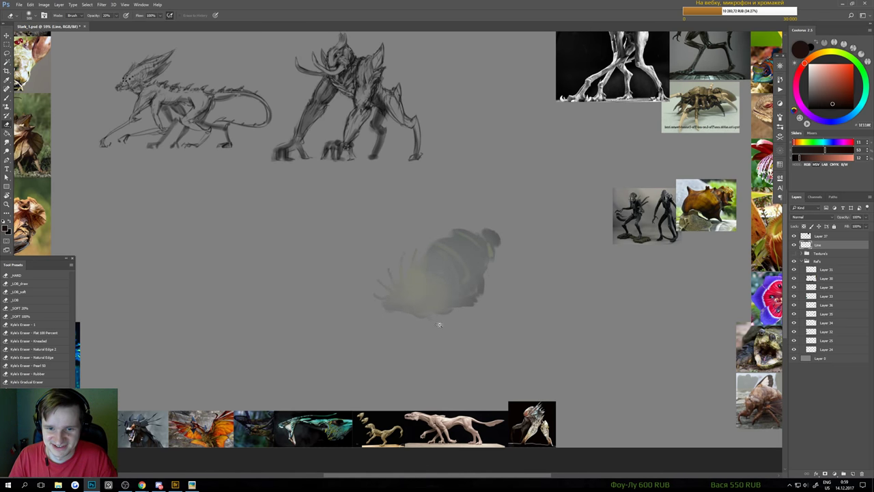
mouse_move(439, 323)
left_mouse_down()
mouse_move(426, 326)
mouse_move(434, 312)
left_mouse_up()
- Try a few dark vertical brush strokes beside the faded creature, undo them and save the document
key("b")
left_click_drag(427, 331, 432, 307)
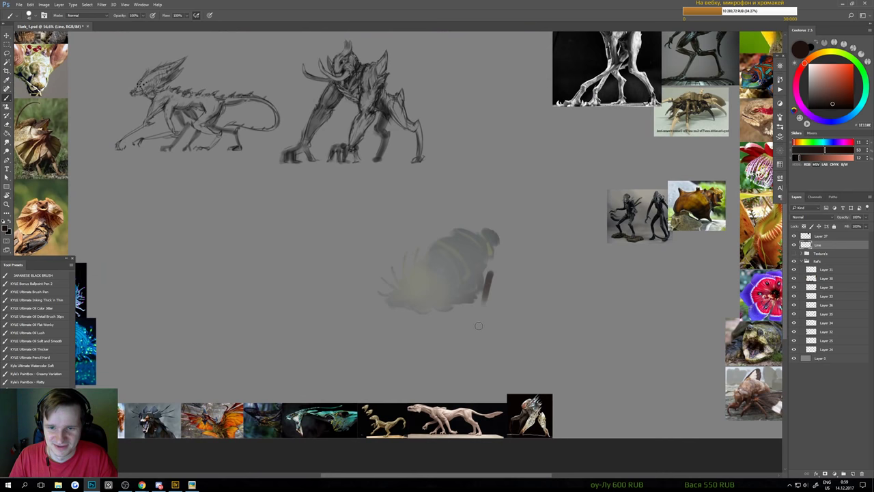
scroll(486, 294, "down", 2)
key("g")
key("b")
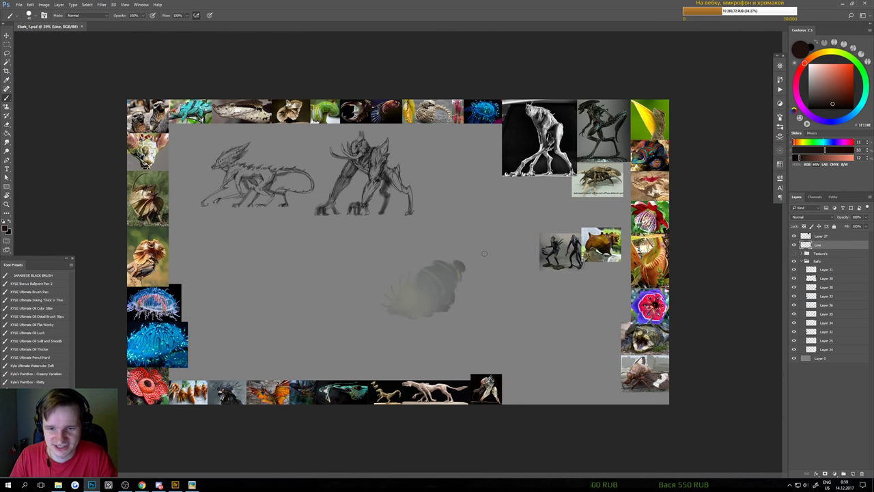
mouse_move(496, 280)
left_mouse_down()
mouse_move(501, 243)
mouse_move(489, 280)
left_mouse_up()
left_click_drag(490, 247, 486, 295)
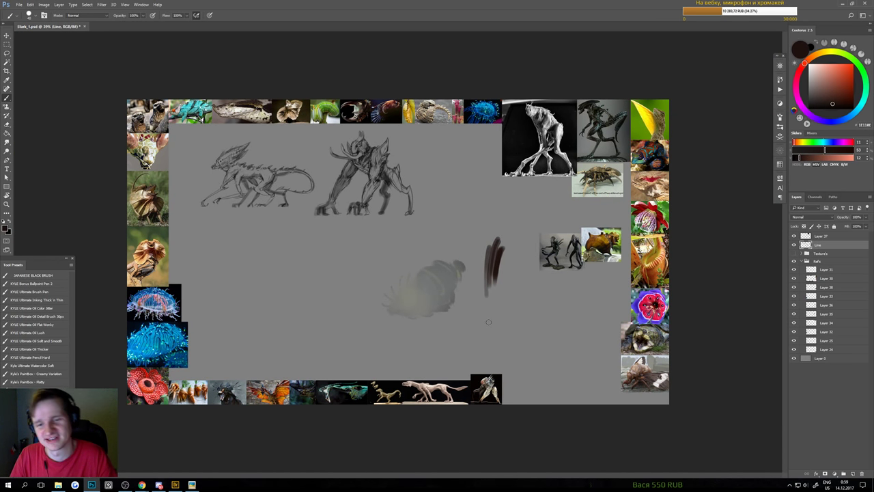
key("ctrl+alt+z")
key("ctrl+alt+z")
key("ctrl+alt+z")
key("ctrl+alt+z")
key("ctrl+alt+z")
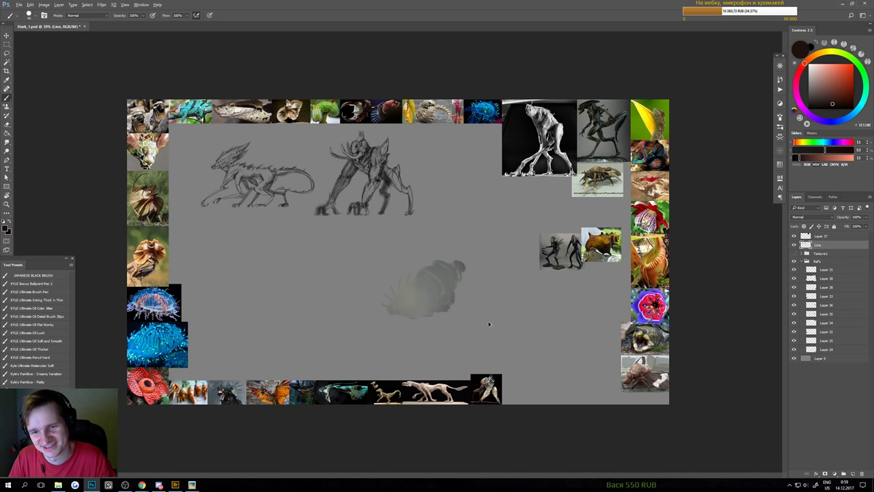
key("ctrl+s")
- Try dark linear gradients and a radial gradient across the grey canvas, undoing each of them
key("g")
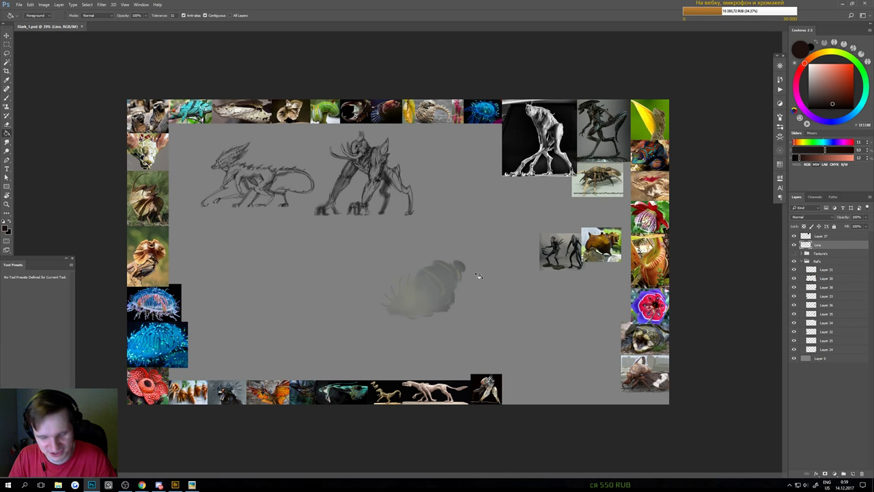
key("shift+g")
key("shift+g")
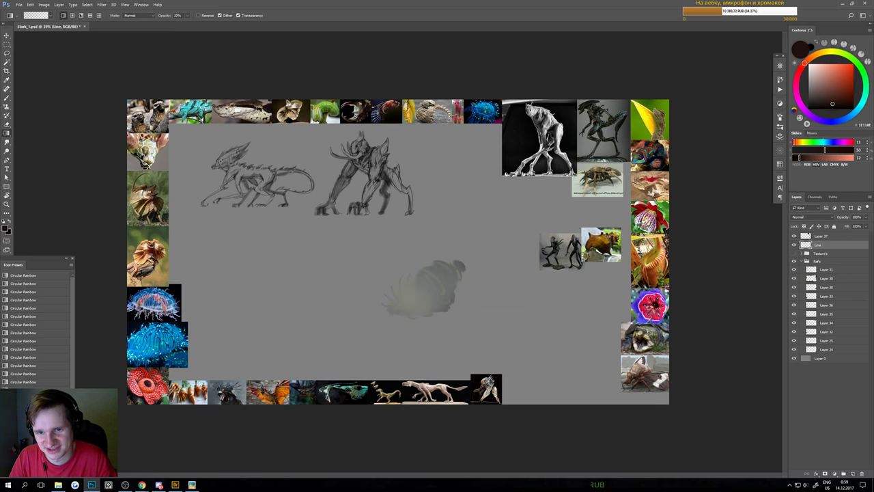
left_click_drag(488, 254, 488, 310)
left_click_drag(488, 254, 487, 318)
left_click_drag(488, 257, 488, 320)
left_click_drag(486, 254, 486, 312)
key("ctrl+alt+z")
key("ctrl+alt+z")
key("ctrl+alt+z")
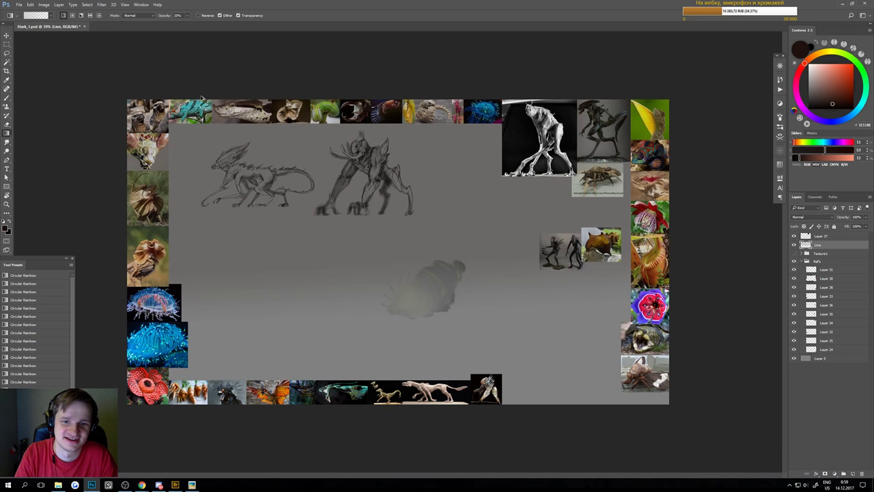
key("ctrl+alt+z")
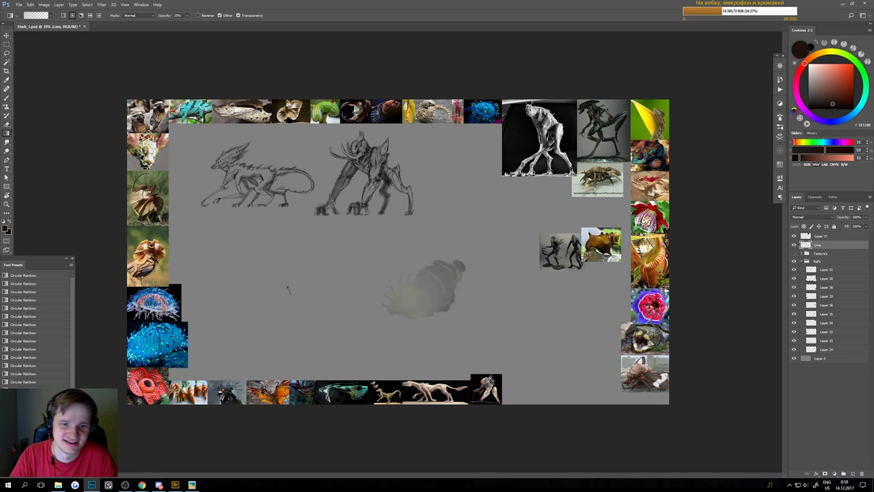
left_click_drag(288, 290, 351, 327)
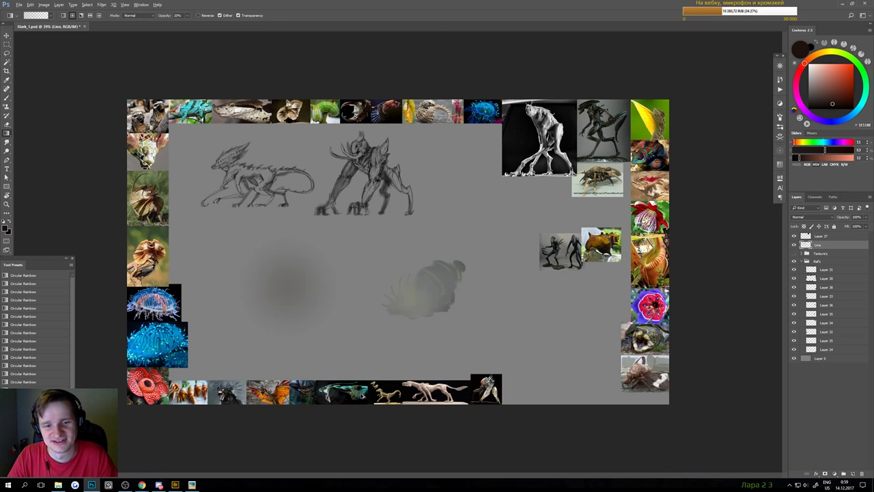
key("ctrl+z")
- Try a short curved dark stroke on the faded creature's body and undo it
key("b")
scroll(437, 299, "up", 5)
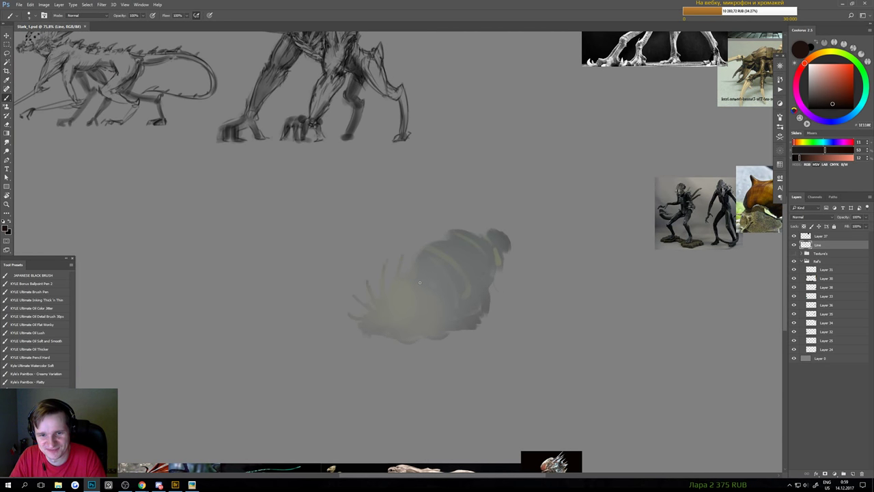
left_click_drag(420, 280, 430, 305)
key("ctrl+z")
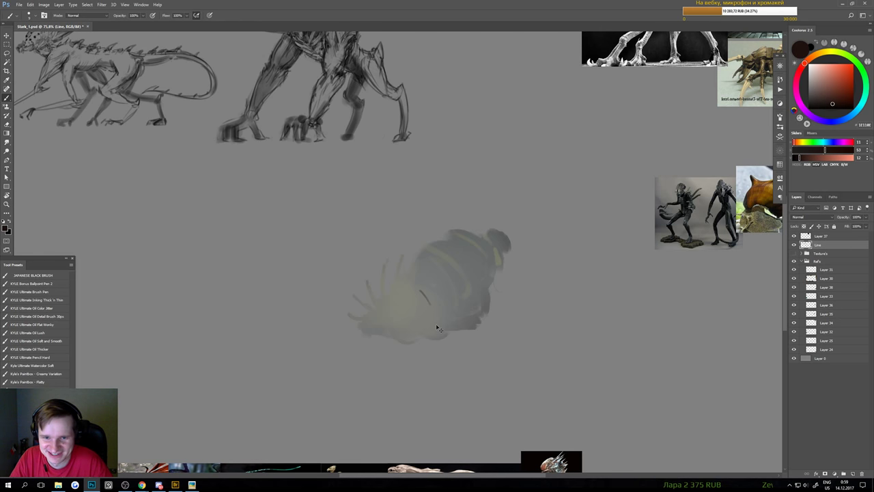
key("ctrl+z")
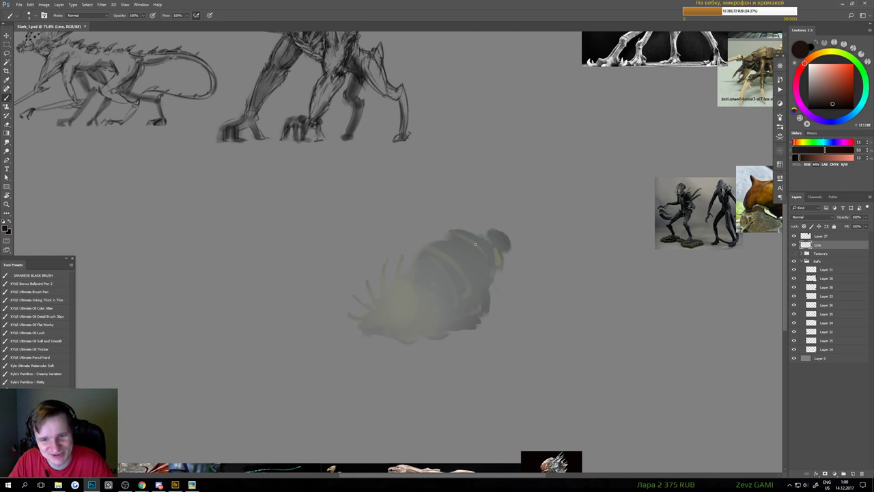
scroll(420, 301, "down", 4)
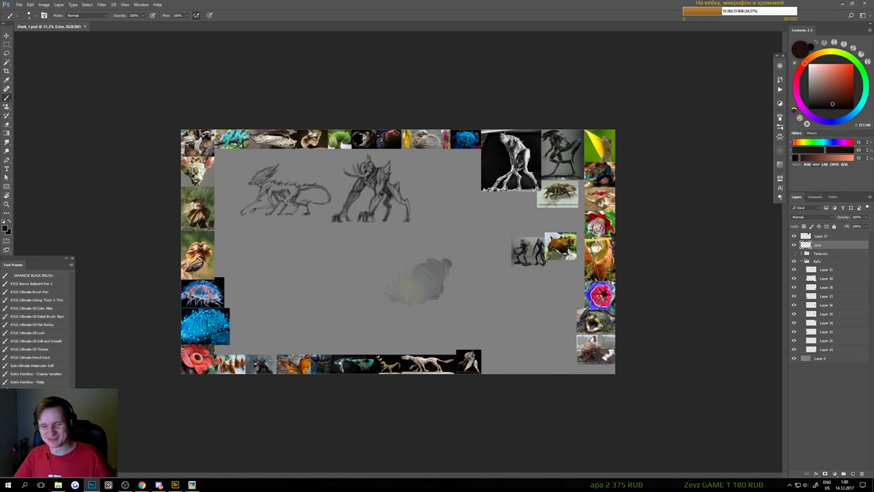
key("g")
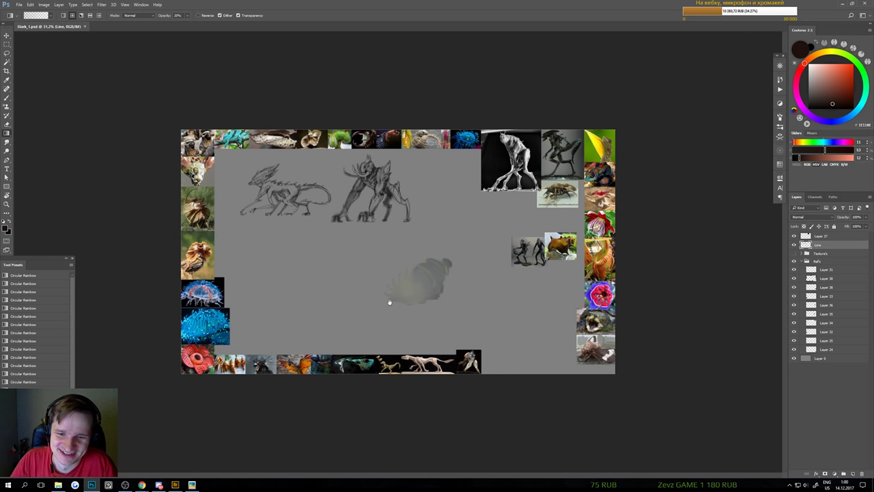
scroll(408, 302, "up", 4)
key("b")
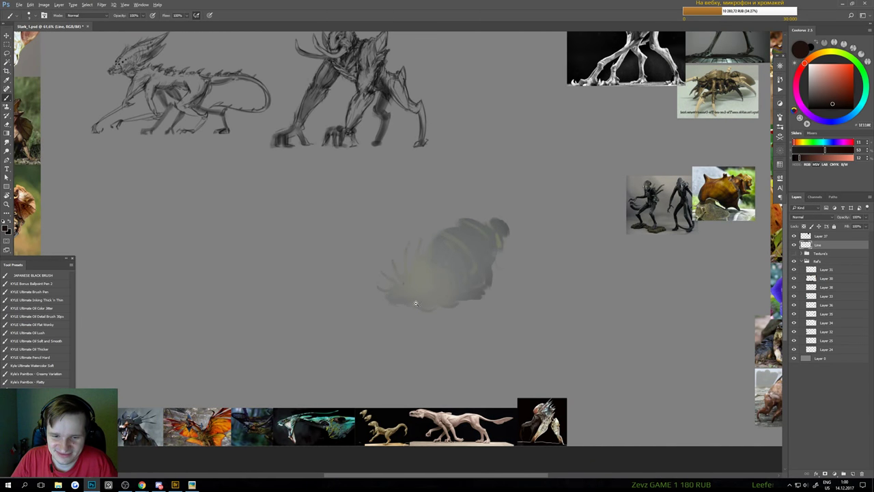
scroll(415, 303, "up", 1)
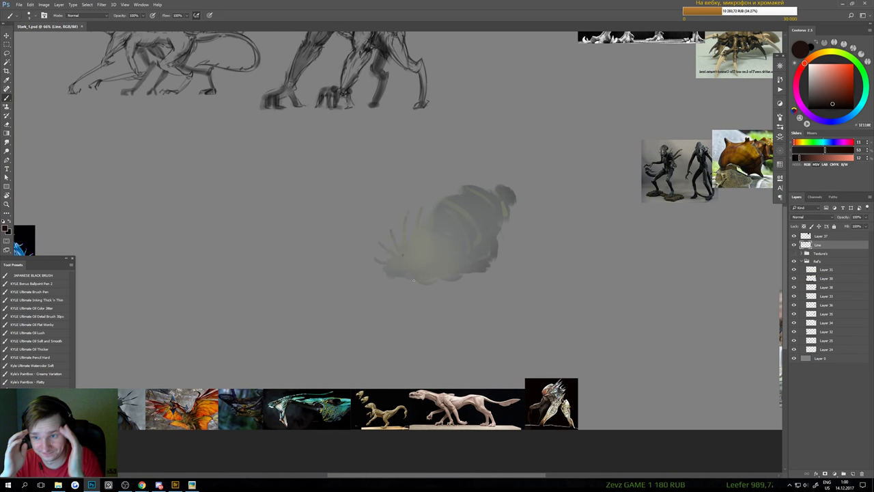
scroll(483, 223, "down", 2)
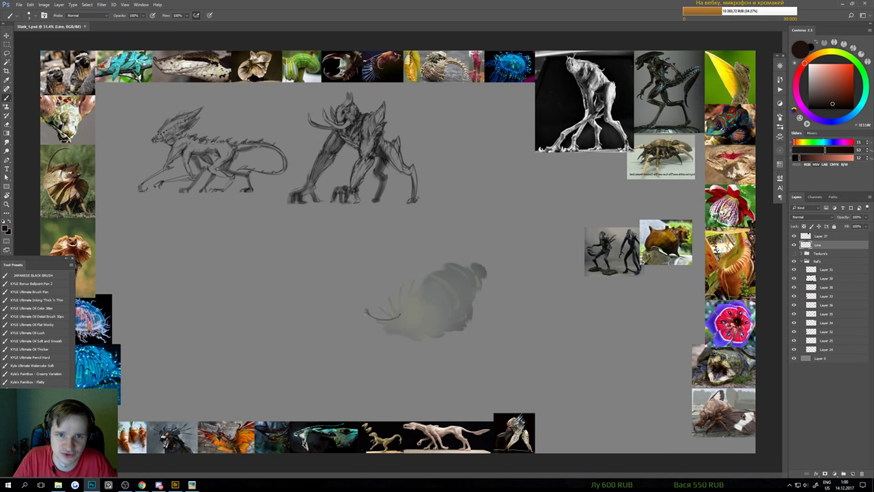
- Try long curved tusk-like strokes reaching forward from the faded creature's head, thinning and trimming them with the eraser
left_click_drag(369, 313, 388, 327)
key("e")
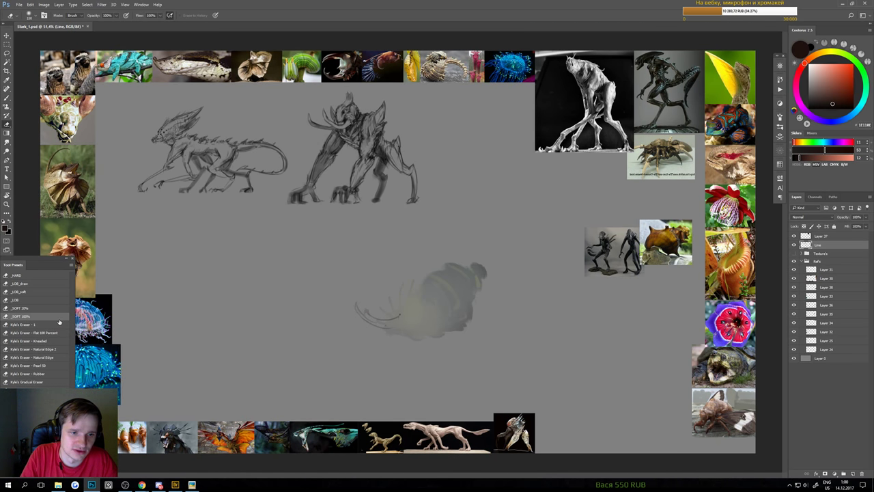
left_click_drag(345, 311, 377, 329)
key("b")
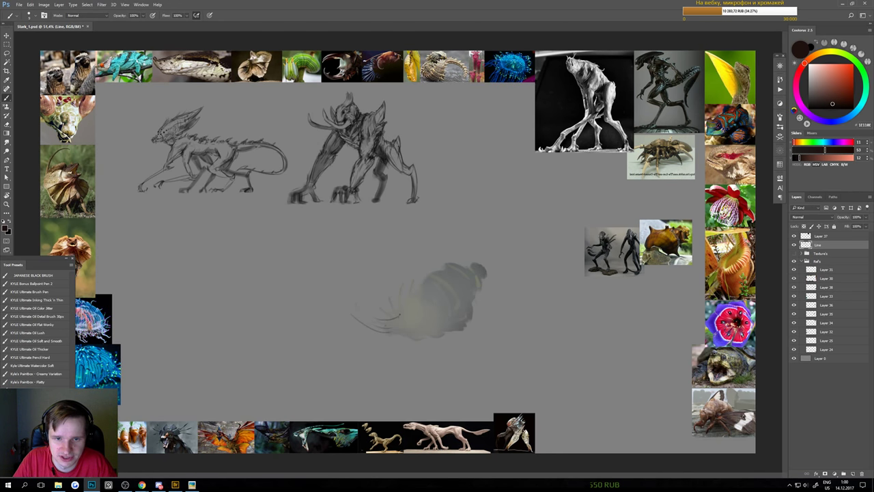
key("ctrl+z")
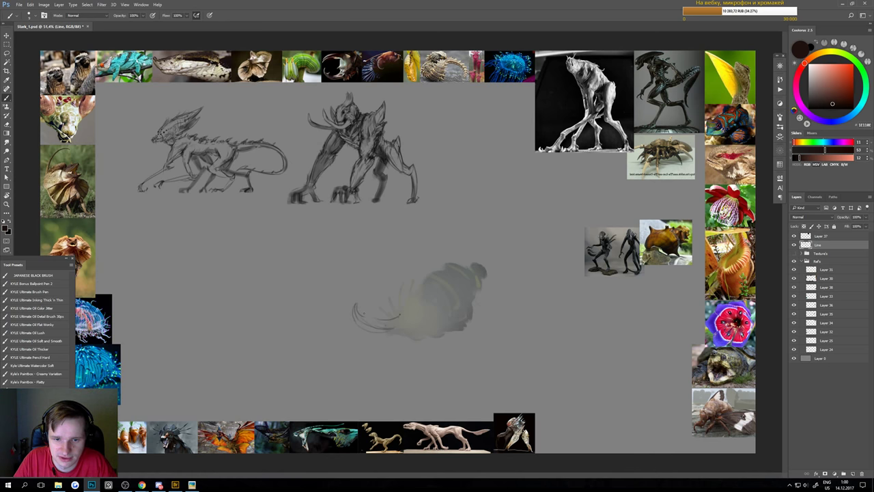
key("e")
mouse_move(356, 309)
left_mouse_down()
mouse_move(391, 320)
mouse_move(382, 322)
left_mouse_up()
key("b")
key("e")
key("b")
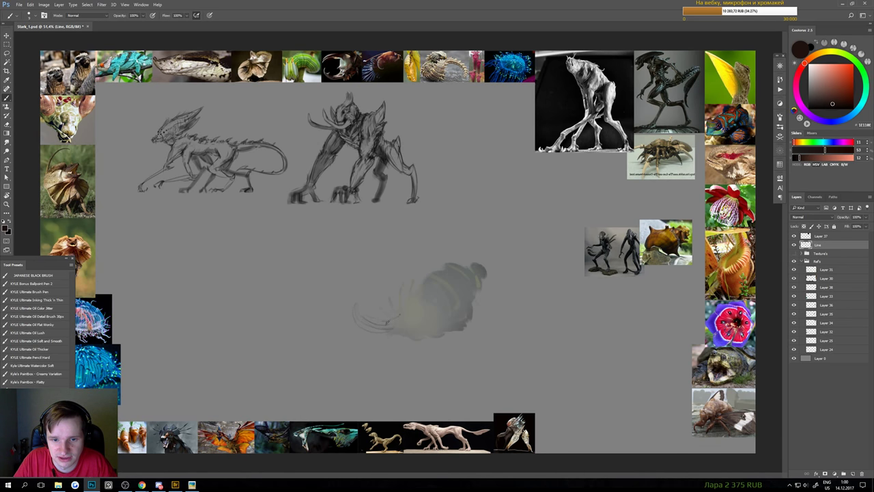
- Sketch short crossing strokes on the creature's head and a dark contour along the lower edge of its body
left_click_drag(387, 320, 399, 310)
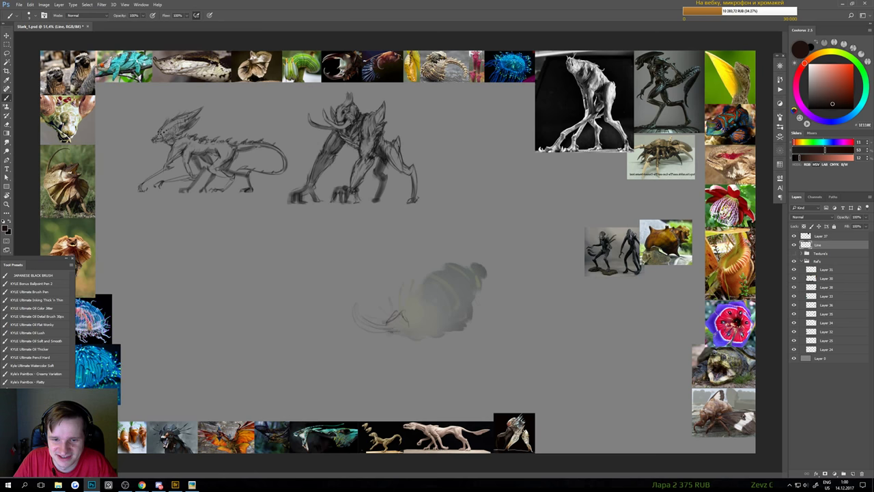
left_click_drag(389, 331, 411, 334)
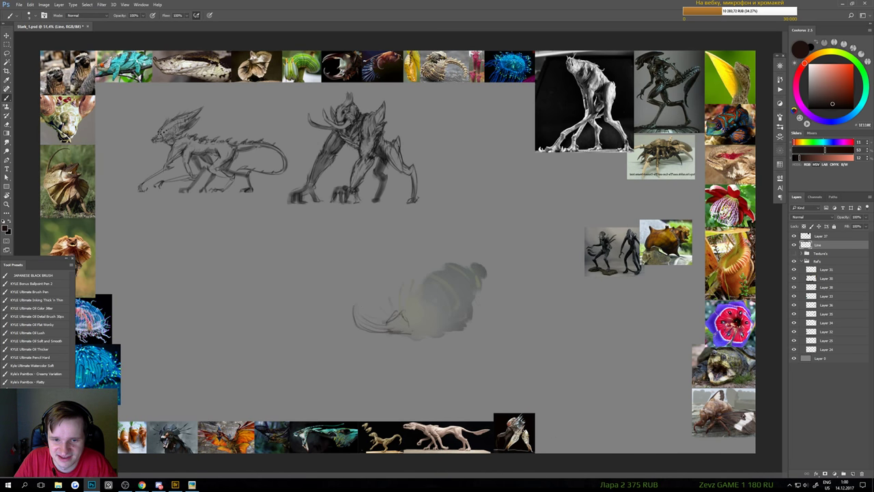
mouse_move(358, 305)
left_mouse_down()
mouse_move(371, 325)
mouse_move(364, 322)
left_mouse_up()
key("e")
key("b")
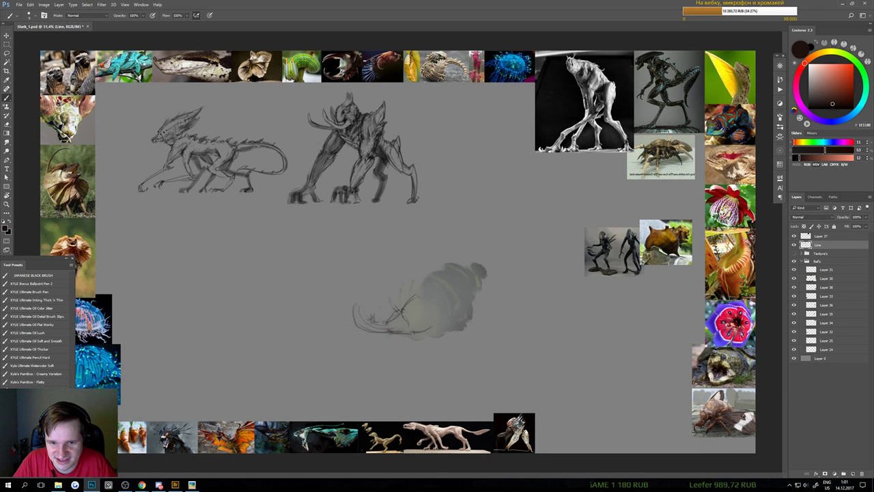
- Erase the long curved tusk-like strokes in front of the creature's head
key("e")
mouse_move(354, 306)
left_mouse_down()
mouse_move(370, 335)
mouse_move(378, 330)
mouse_move(357, 296)
left_mouse_up()
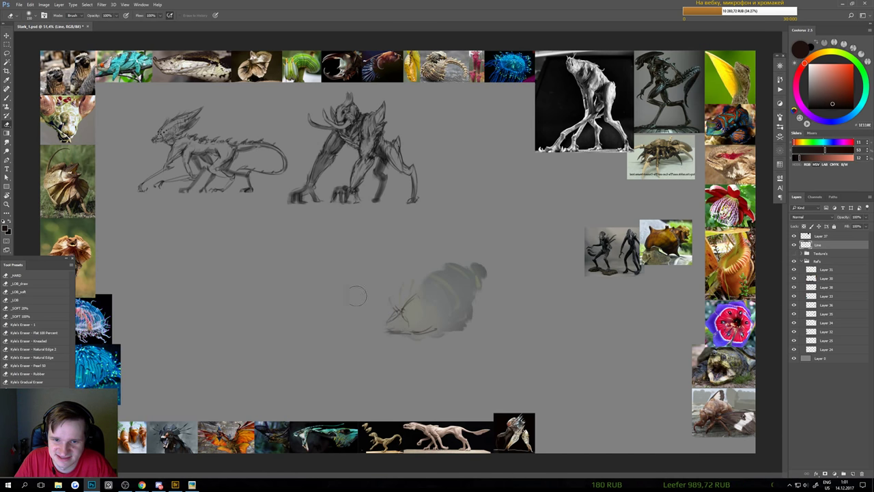
key("b")
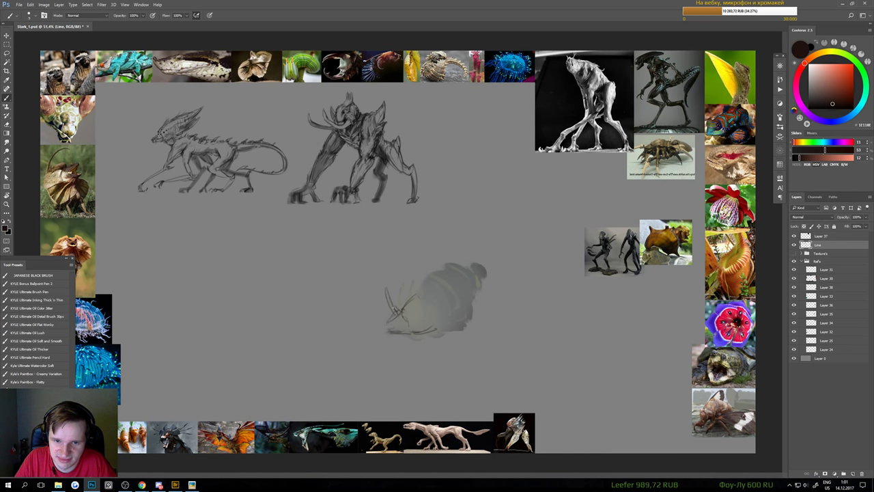
- Clear the crossing marks from the head and try a row of upright finger-like spikes above it
key("e")
mouse_move(390, 306)
left_mouse_down()
mouse_move(404, 313)
mouse_move(401, 321)
left_mouse_up()
key("b")
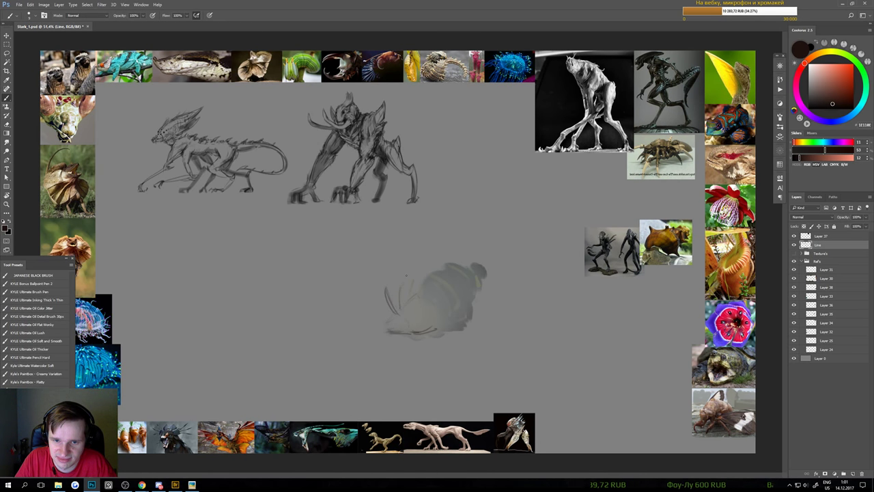
left_click_drag(403, 279, 400, 309)
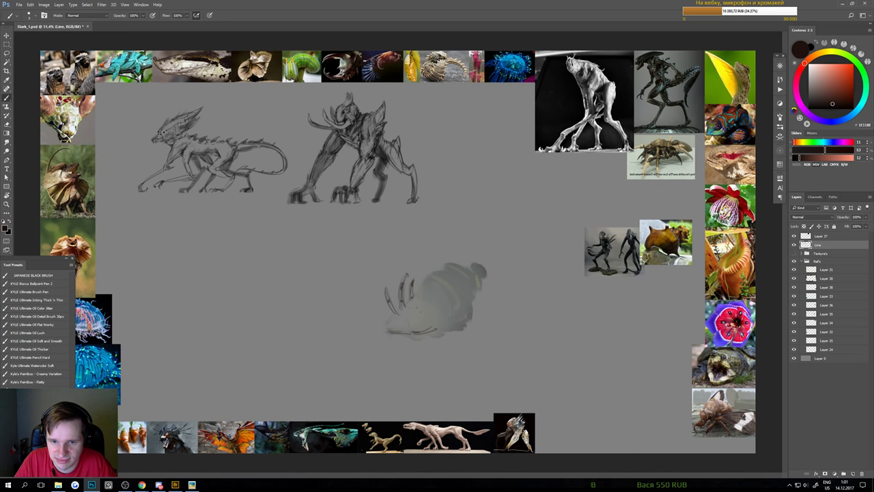
left_click_drag(434, 281, 417, 308)
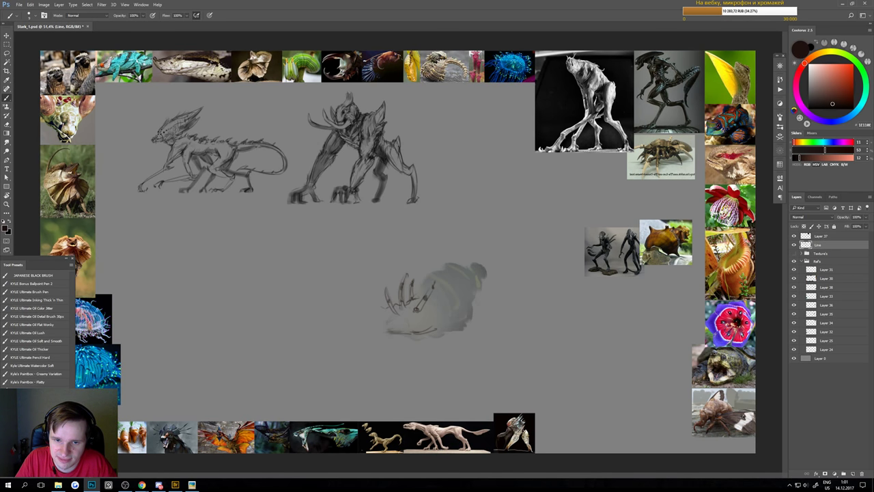
- Try a tall curved neck-like outline with a rounded top in front of the spikes, undoing strokes that miss
mouse_move(363, 296)
left_mouse_down()
mouse_move(357, 316)
mouse_move(380, 334)
left_mouse_up()
key("ctrl+z")
left_click_drag(354, 303, 359, 327)
key("ctrl+z")
key("e")
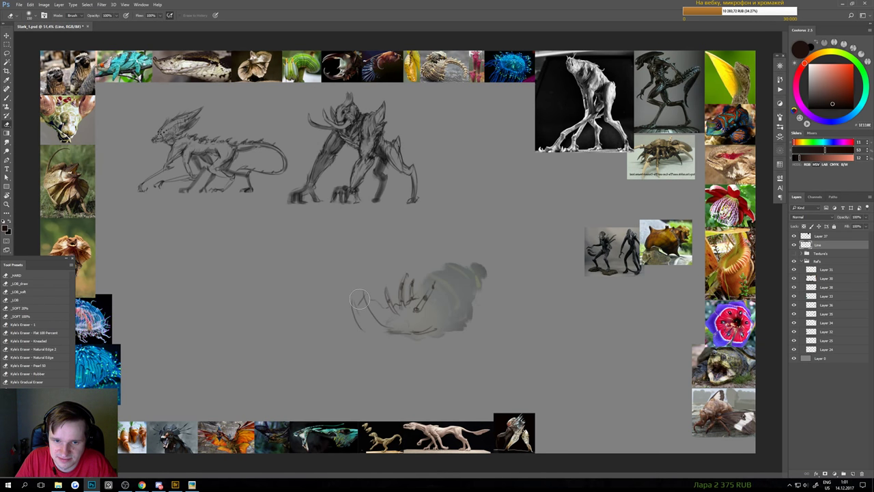
key("b")
left_click_drag(364, 298, 386, 334)
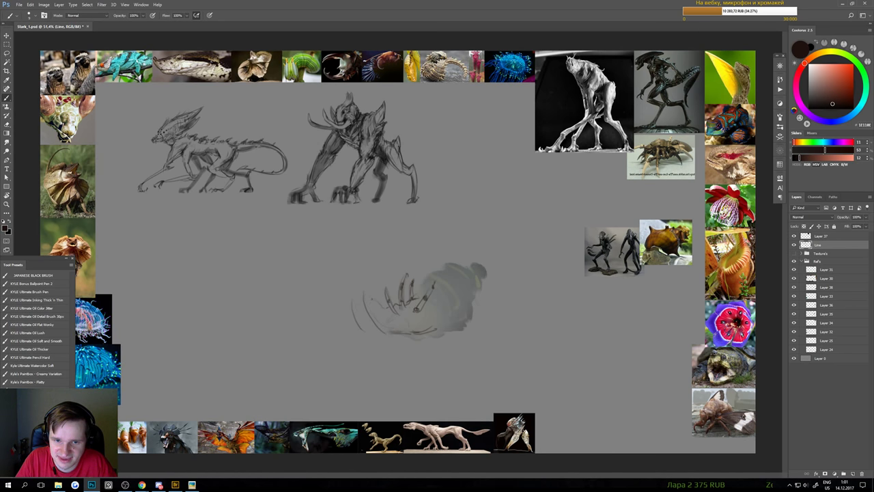
key("ctrl+z")
left_click_drag(348, 277, 369, 312)
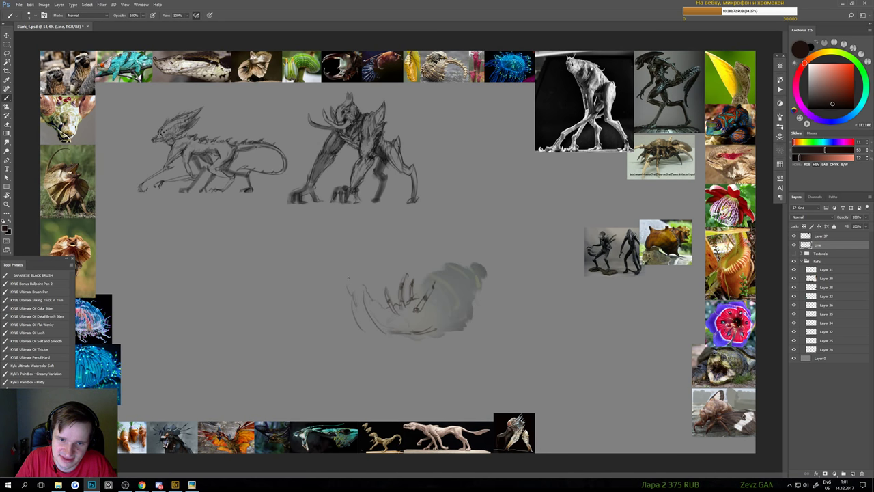
left_click_drag(348, 280, 369, 286)
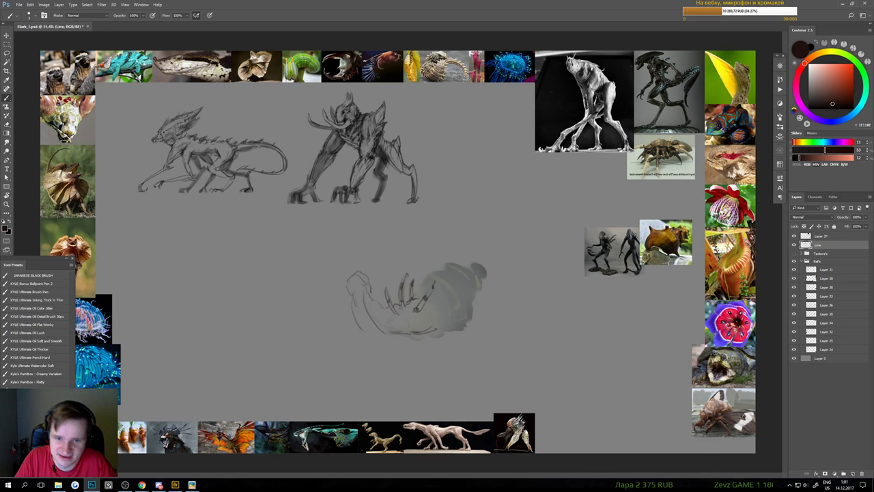
left_click_drag(403, 332, 372, 332)
scroll(389, 318, "up", 2)
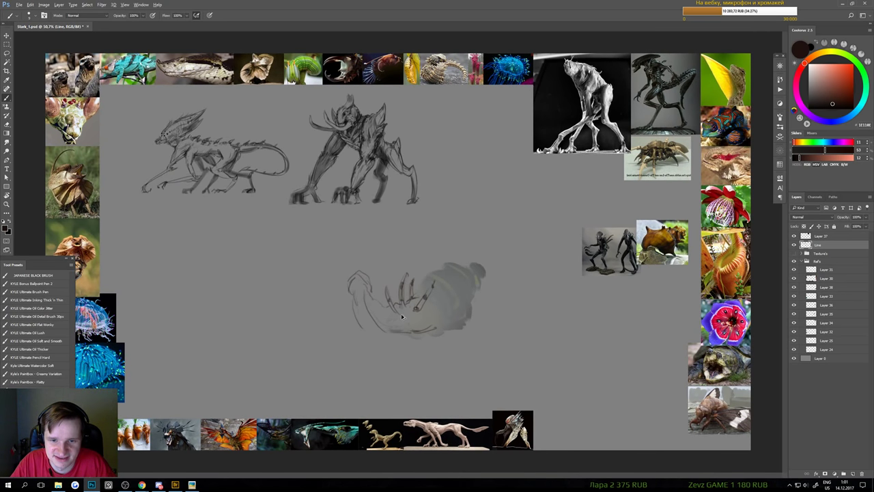
- Erase the neck-like outline and the finger-like spikes, and rough in short marks along the front of the body
key("e")
mouse_move(351, 290)
left_mouse_down()
mouse_move(377, 336)
mouse_move(377, 318)
mouse_move(358, 289)
mouse_move(382, 357)
mouse_move(426, 319)
mouse_move(396, 299)
mouse_move(417, 281)
mouse_move(395, 283)
mouse_move(434, 299)
left_mouse_up()
key("b")
key("e")
key("b")
key("e")
key("b")
key("e")
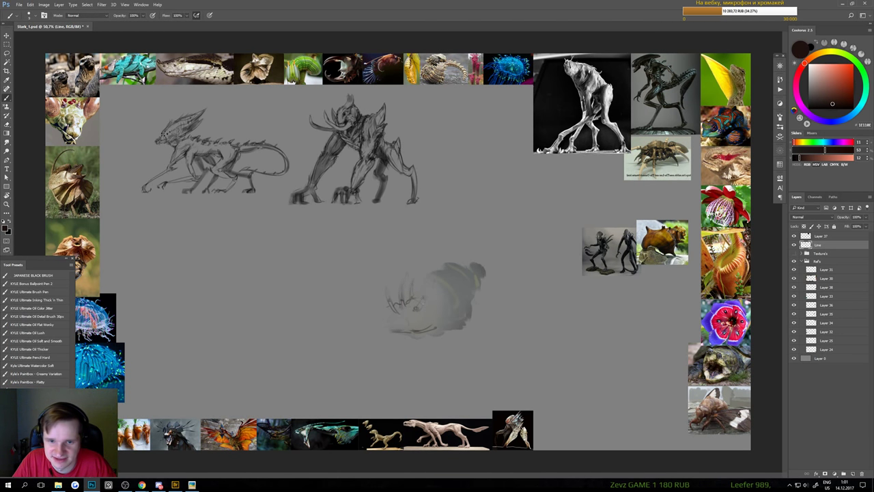
- Draw the shell's dark opening and rounded main outline, adding small spikes along its lower and rear edges
key("b")
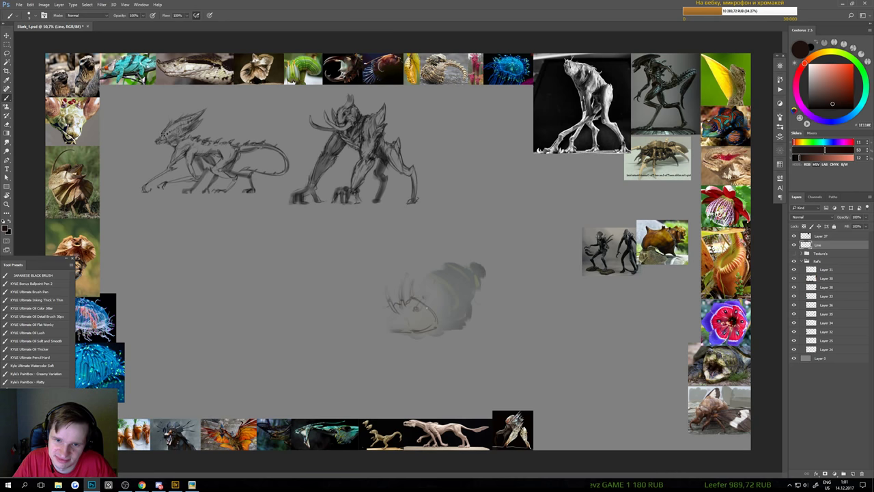
mouse_move(416, 309)
left_mouse_down()
mouse_move(423, 304)
mouse_move(406, 299)
mouse_move(439, 325)
left_mouse_up()
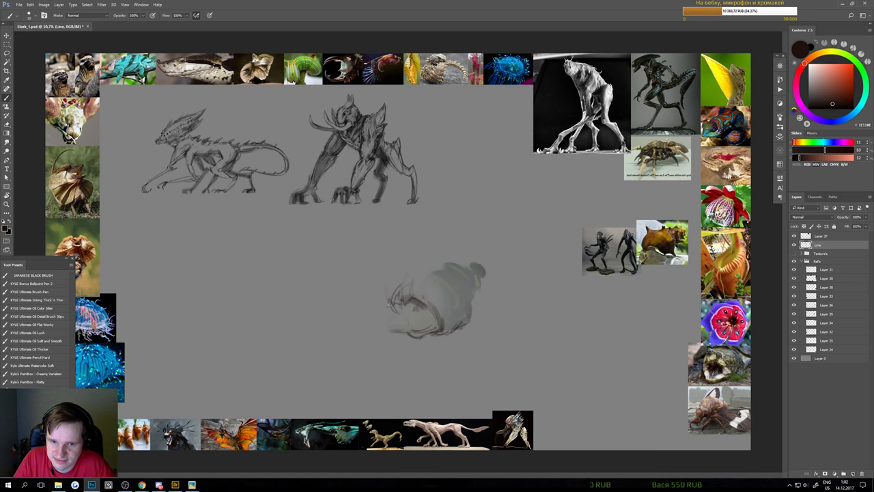
mouse_move(391, 301)
left_mouse_down()
mouse_move(415, 268)
mouse_move(457, 277)
mouse_move(475, 299)
mouse_move(465, 326)
left_mouse_up()
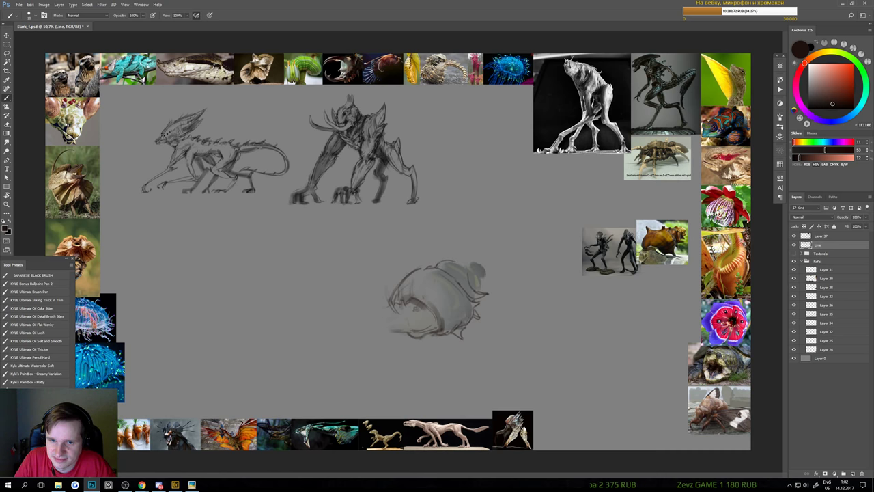
- Sketch and refine the shell's coiled tip with alternating brush and eraser strokes, and save the document
key("e")
left_click_drag(481, 290, 473, 289)
key("b")
key("e")
key("b")
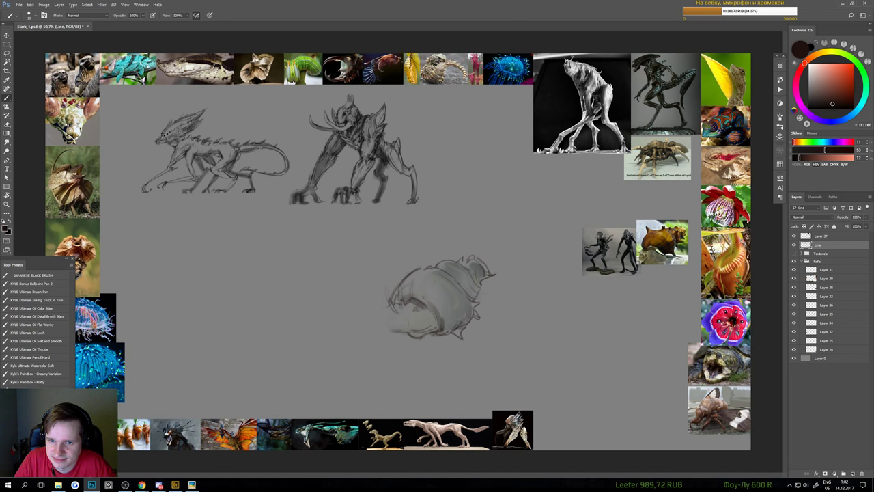
key("e")
left_click_drag(484, 265, 496, 277)
key("b")
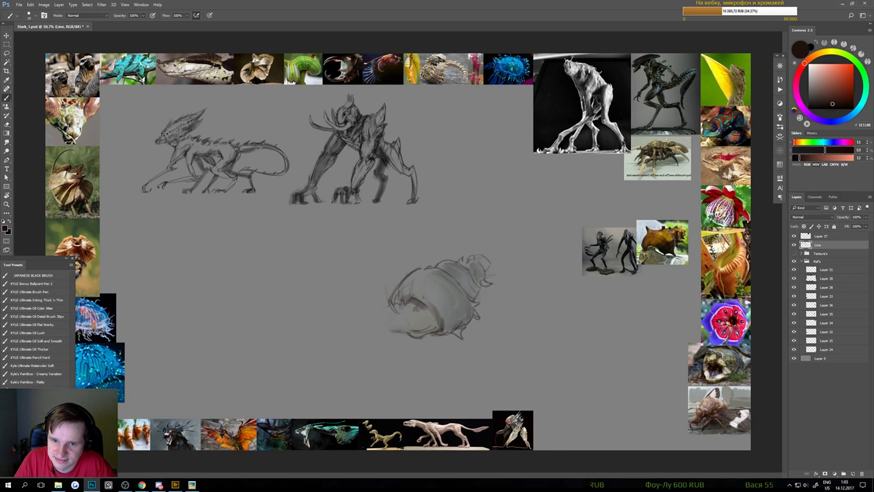
left_click_drag(474, 273, 446, 303)
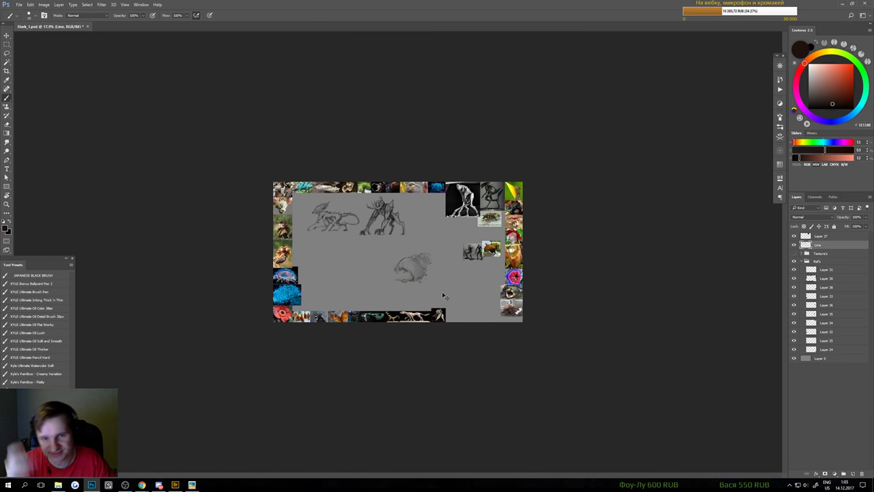
key("ctrl+s")
- Hide and reshow the Line layer to check which sketches it holds
scroll(328, 382, "up", 3)
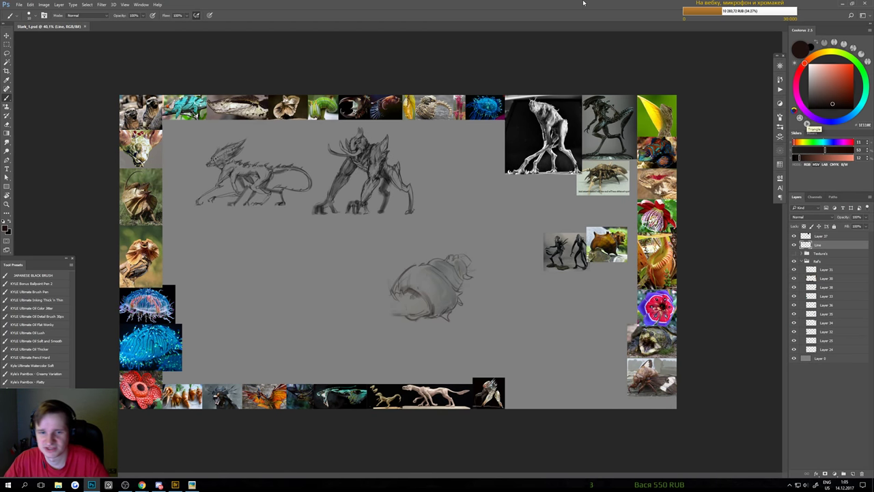
left_click(794, 244)
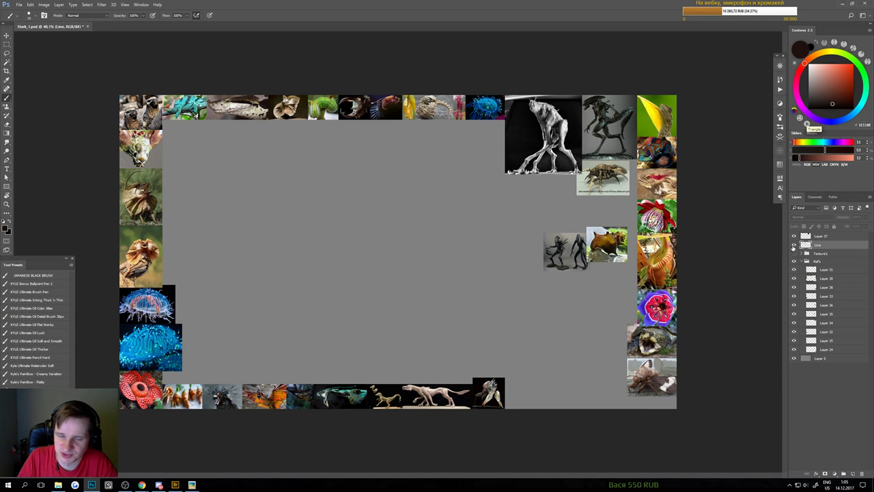
left_click(793, 245)
- Erase the jagged strokes at the front of the shell's opening
scroll(424, 292, "up", 2)
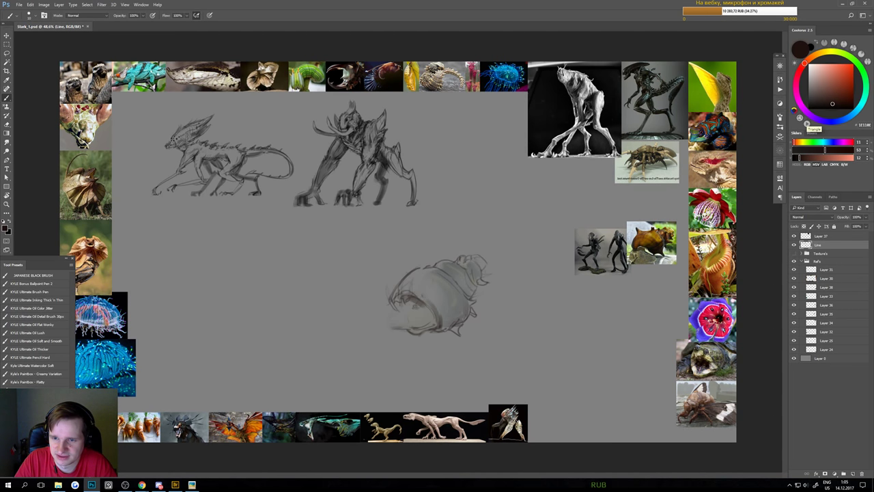
key("e")
mouse_move(396, 300)
left_mouse_down()
mouse_move(393, 307)
mouse_move(401, 294)
left_mouse_up()
key("b")
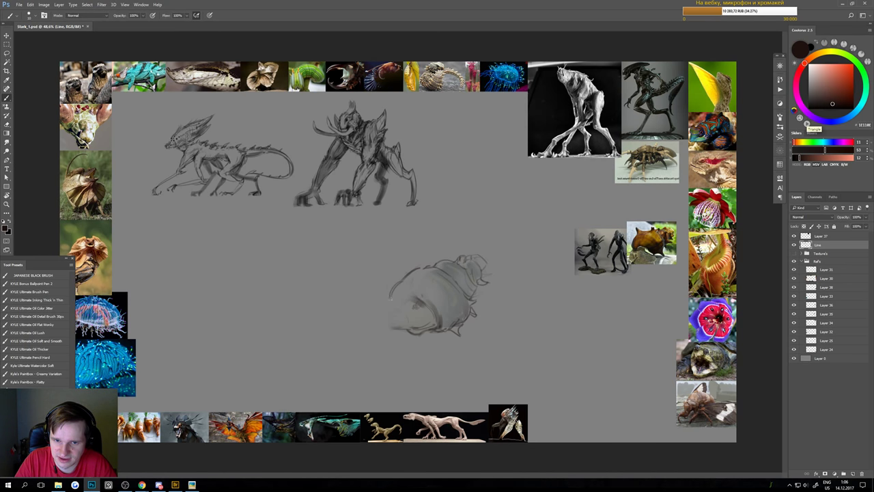
- Shade the shell's opening and body bands with broad strokes and pick a very dark reddish-brown brush colour
mouse_move(400, 298)
left_mouse_down()
mouse_move(437, 320)
mouse_move(424, 303)
mouse_move(431, 326)
mouse_move(432, 313)
mouse_move(446, 321)
mouse_move(439, 328)
mouse_move(478, 268)
mouse_move(439, 302)
mouse_move(467, 281)
mouse_move(460, 303)
left_mouse_up()
key("bracketright")
key("bracketright")
key("bracketright")
key("bracketright")
key("bracketright")
key("bracketright")
key("bracketright")
key("ctrl+minus")
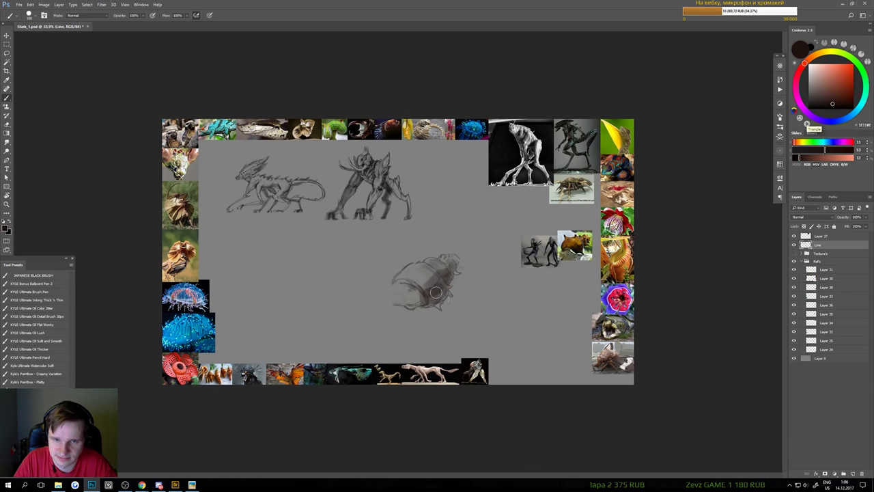
left_click(808, 104)
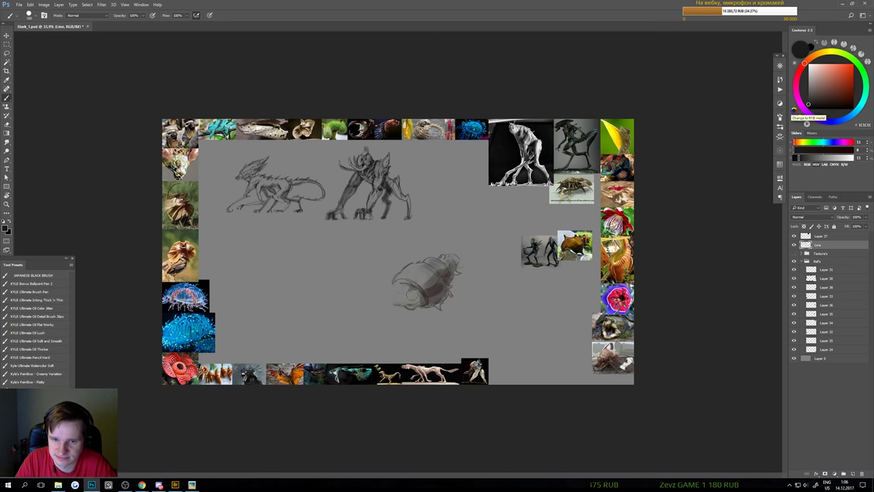
key("e")
left_click(842, 105)
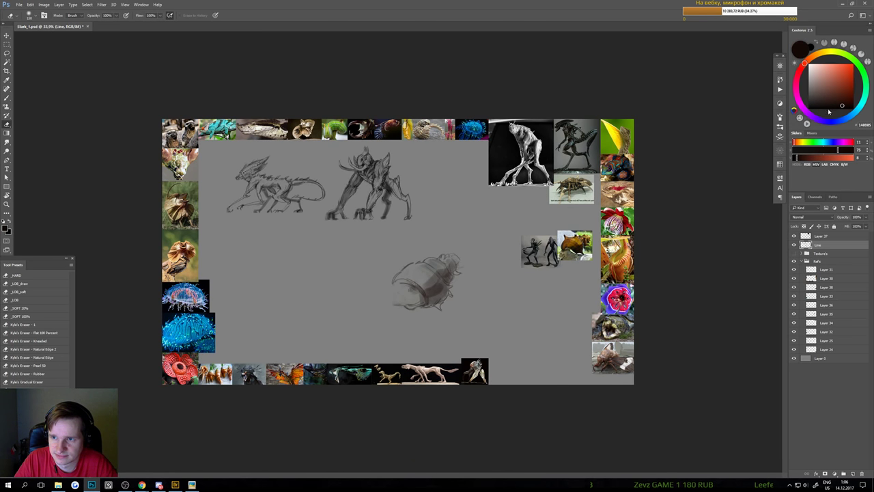
key("b")
- Fade the shell's upper outline and coiled tip with an enlarged _SOFT 20% eraser
scroll(435, 278, "up", 2)
key("e")
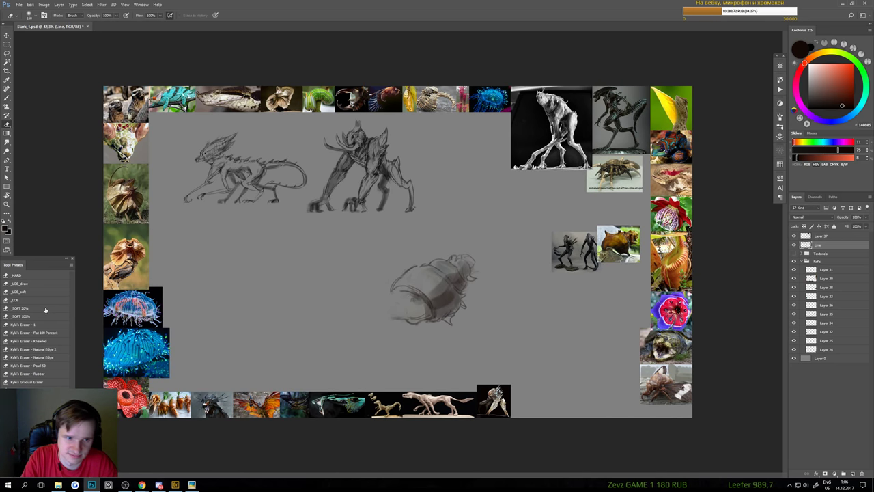
key("]")
key("]")
key("]")
key("]")
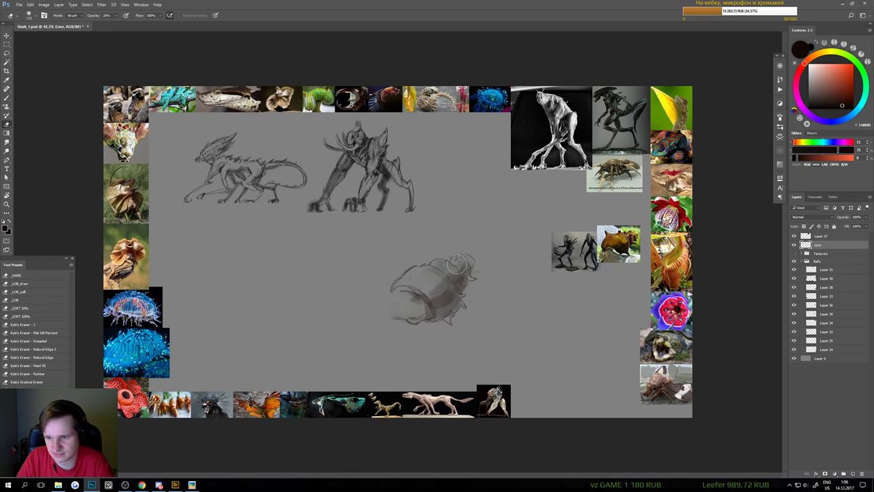
mouse_move(433, 259)
left_mouse_down()
mouse_move(432, 268)
mouse_move(409, 269)
mouse_move(446, 260)
left_mouse_up()
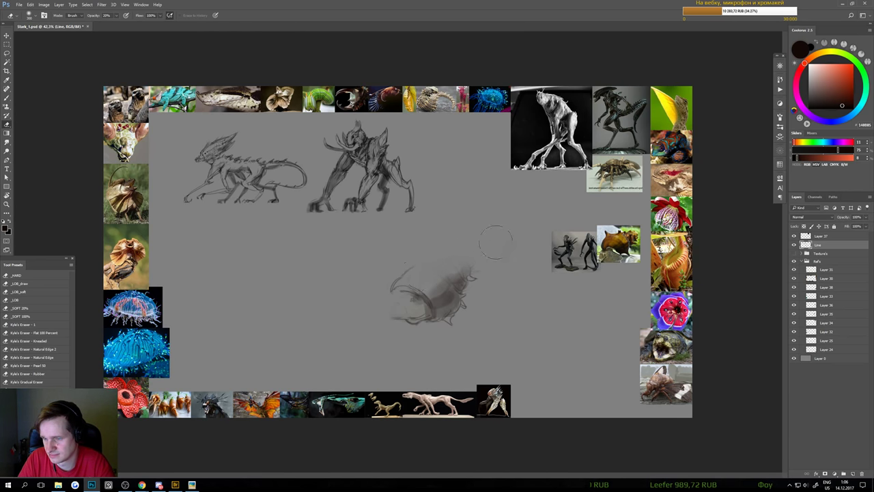
- Hide and reshow the Line layer, and soften the dark bands inside the shell
key("b")
scroll(419, 272, "up", 1)
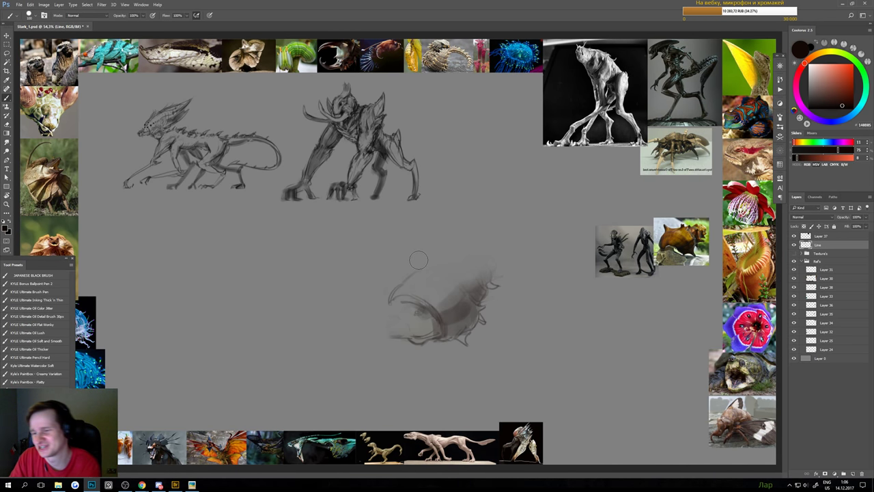
left_click(794, 244)
left_click(794, 245)
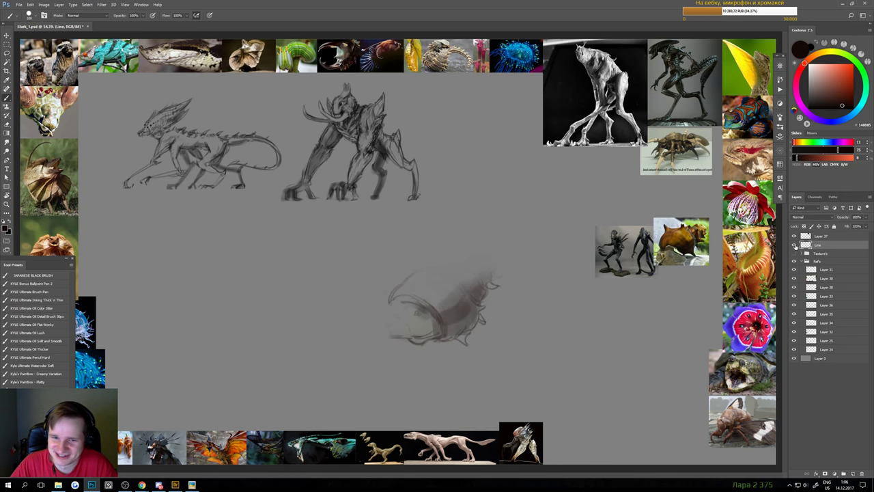
mouse_move(466, 290)
left_mouse_down()
mouse_move(446, 297)
mouse_move(433, 334)
left_mouse_up()
key("e")
key("b")
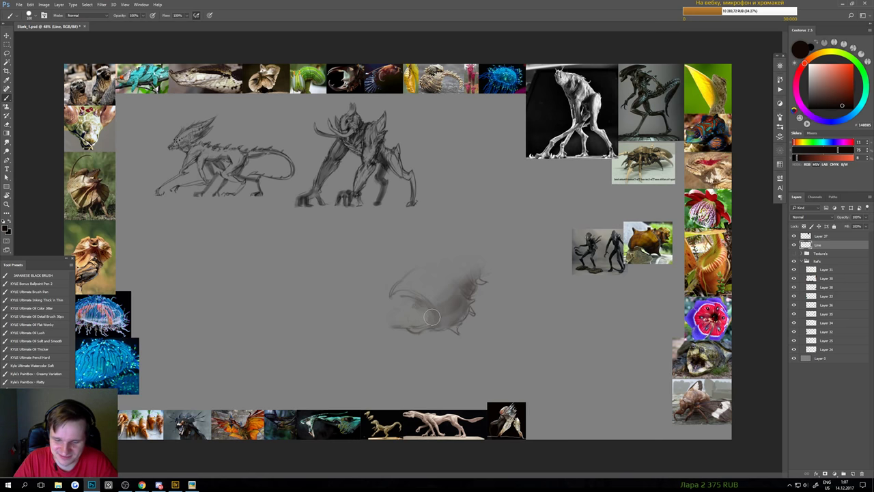
- Sketch small dark spike strokes at the shell's upper front edge with a much smaller brush
key("bracketleft")
key("bracketleft")
key("bracketleft")
key("bracketleft")
key("bracketleft")
key("bracketleft")
mouse_move(427, 296)
left_mouse_down()
mouse_move(445, 313)
mouse_move(397, 283)
left_mouse_up()
key("ctrl+z")
key("ctrl+y")
key("ctrl+y")
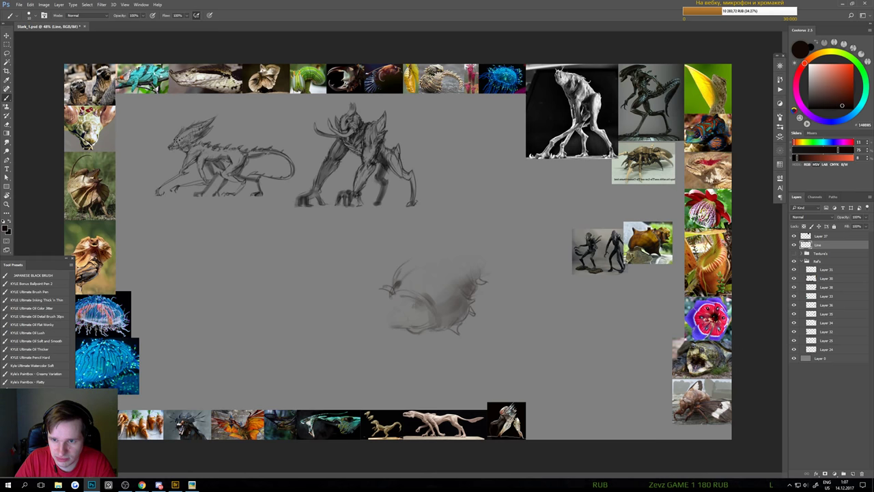
- Erase the stray strokes at the shell's front edge with the _SOFT 100% eraser and sketch a pointed horn above it
key("e")
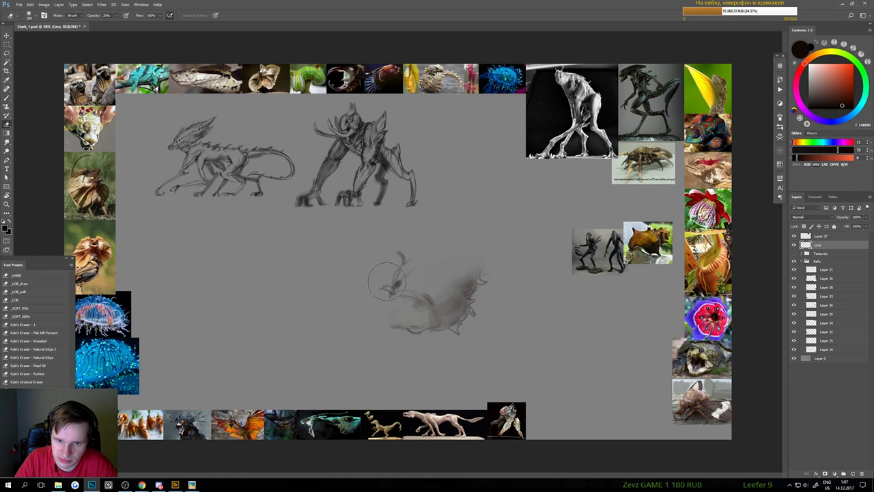
left_click(32, 317)
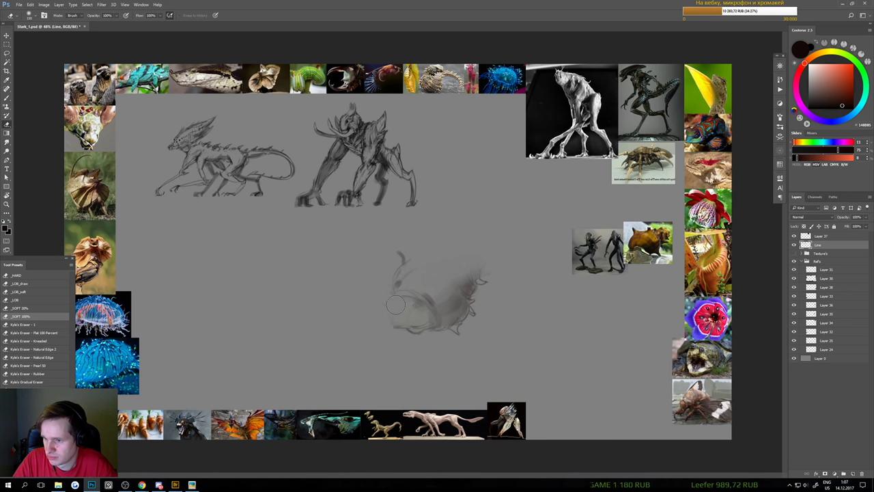
key("b")
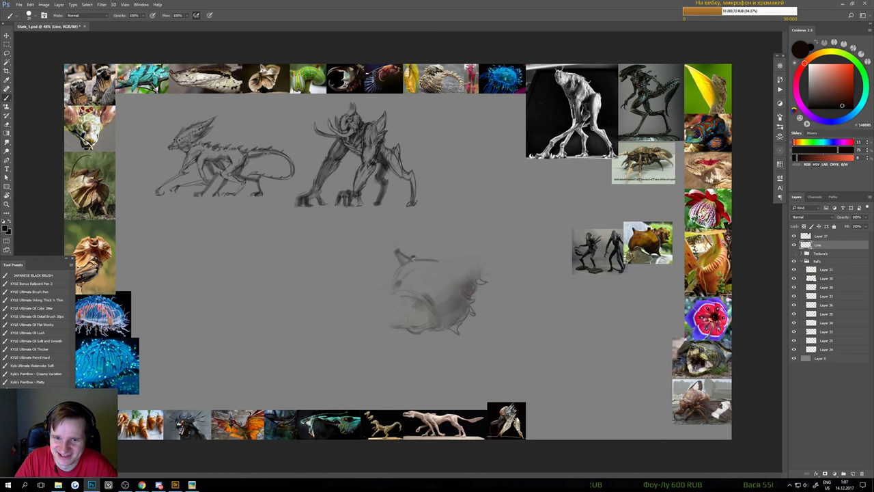
- Redraw the shell's domed top line, and darken its front edge and the band behind the opening
key("e")
left_click_drag(413, 258, 447, 262)
key("b")
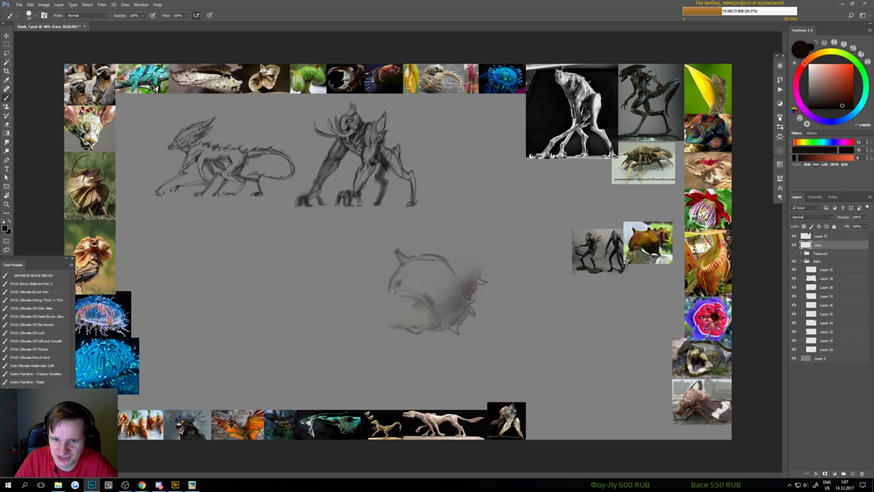
left_click_drag(397, 275, 381, 305)
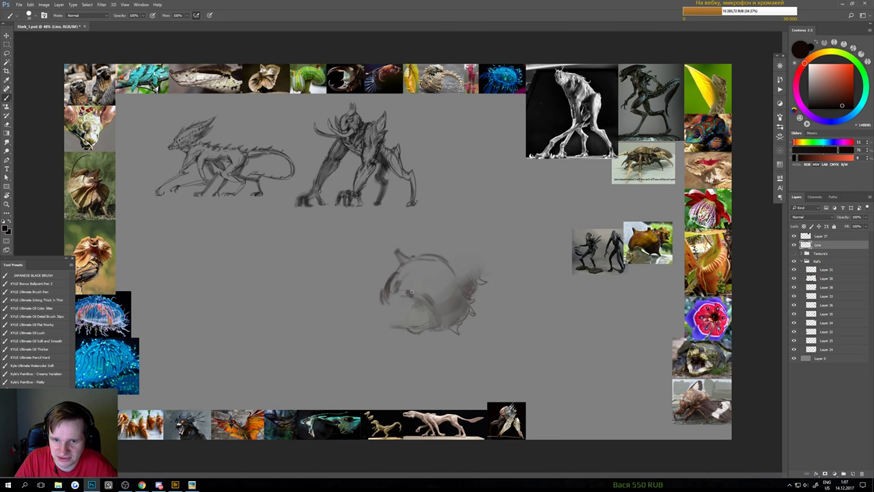
mouse_move(412, 291)
left_mouse_down()
mouse_move(442, 301)
mouse_move(415, 290)
left_mouse_up()
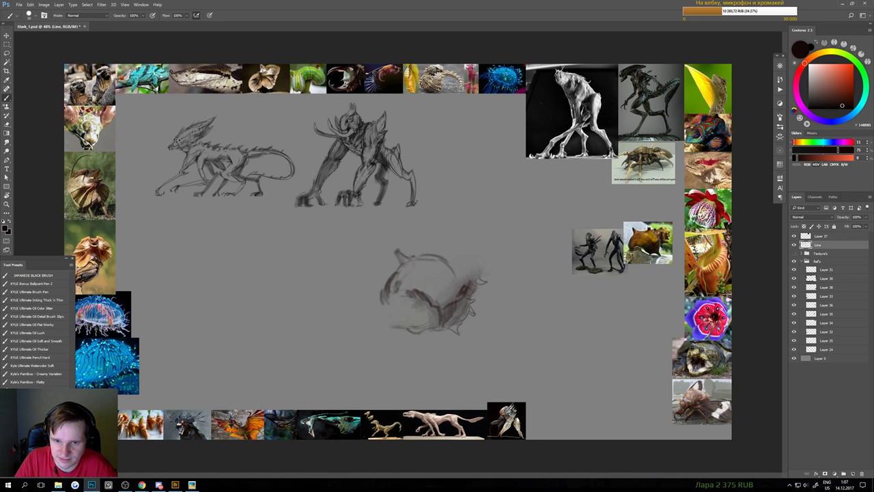
- Add a second small horn atop the shell and sketch a low, spiky head extending from its opening
mouse_move(420, 262)
left_mouse_down()
mouse_move(451, 261)
mouse_move(419, 266)
mouse_move(448, 263)
mouse_move(418, 260)
mouse_move(426, 248)
mouse_move(419, 258)
mouse_move(456, 259)
mouse_move(442, 257)
mouse_move(466, 314)
mouse_move(405, 304)
left_mouse_up()
key("e")
key("b")
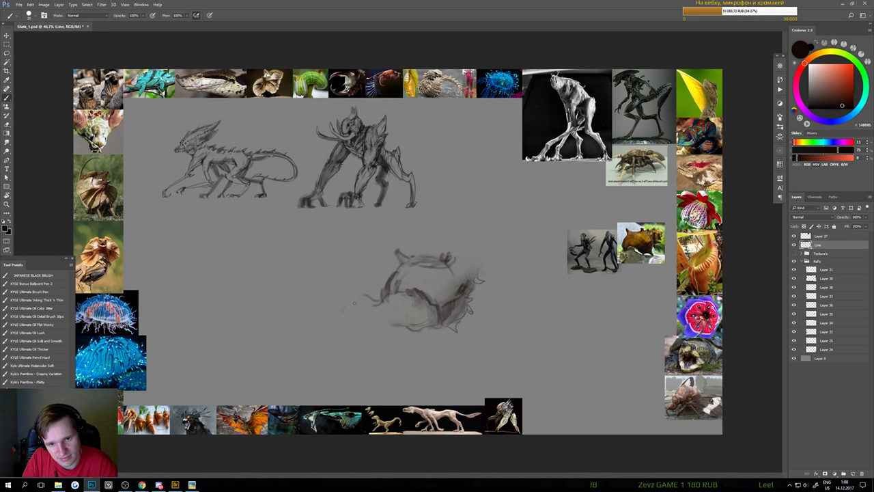
mouse_move(369, 289)
left_mouse_down()
mouse_move(345, 309)
mouse_move(344, 326)
mouse_move(391, 325)
left_mouse_up()
left_click_drag(418, 277, 401, 295)
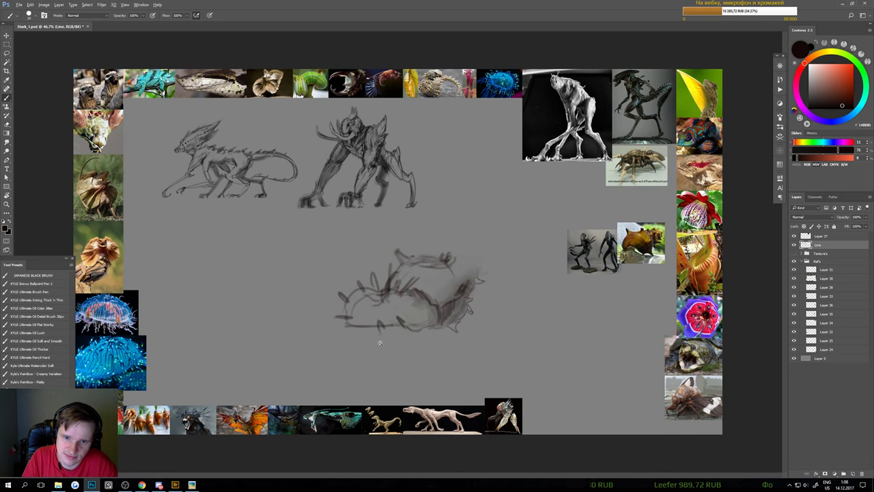
- Lasso the whole shell creature sketch, delete it from the Line layer, deselect and save the document
scroll(381, 343, "down", 4)
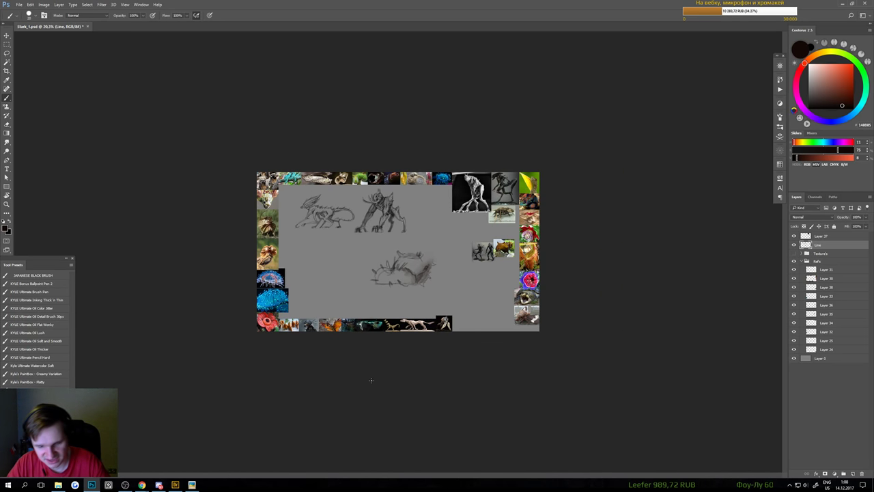
key("l")
scroll(390, 297, "up", 2)
mouse_move(333, 318)
left_mouse_down()
mouse_move(437, 236)
mouse_move(334, 324)
left_mouse_up()
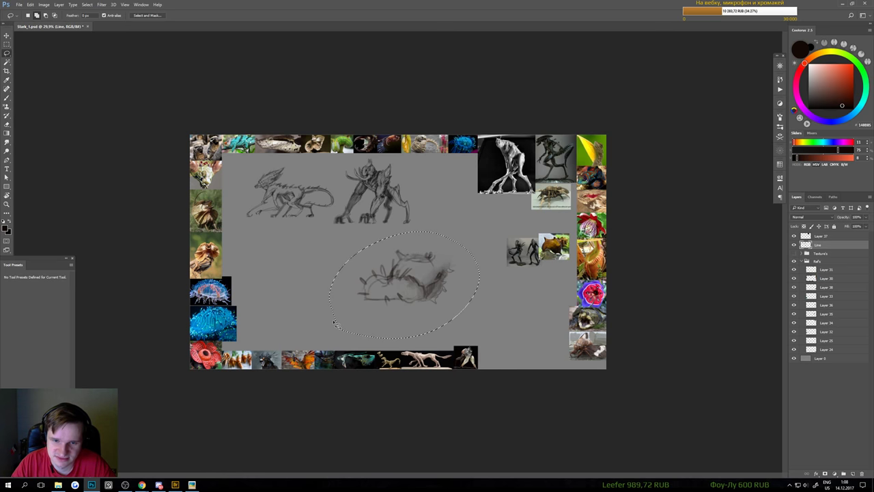
key("Delete")
key("ctrl+d")
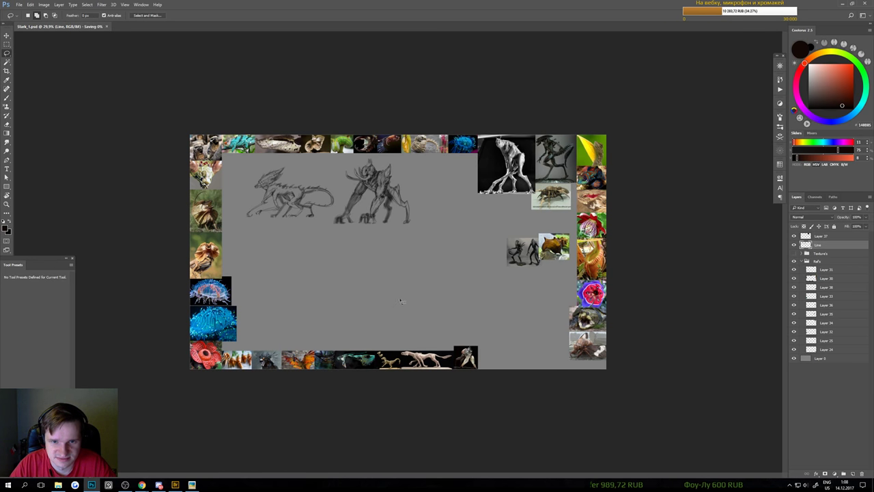
scroll(394, 302, "up", 3)
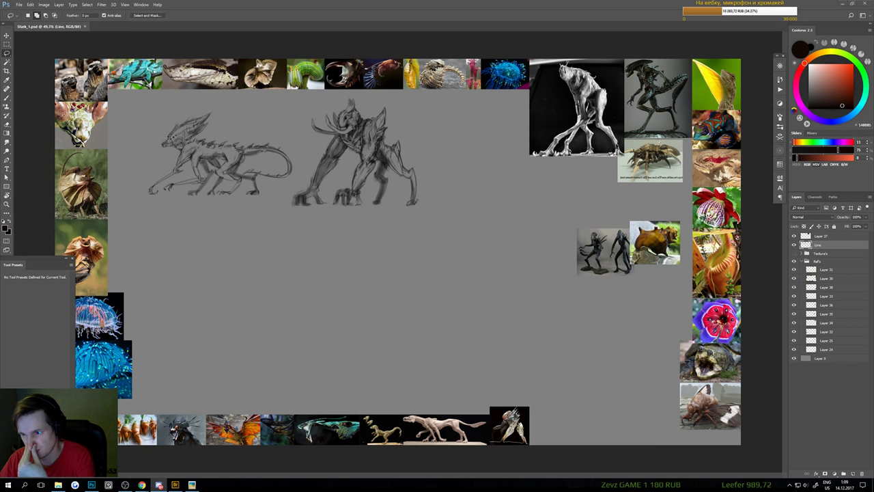
- Launch Skype from the desktop and switch back to Photoshop
left_click(842, 4)
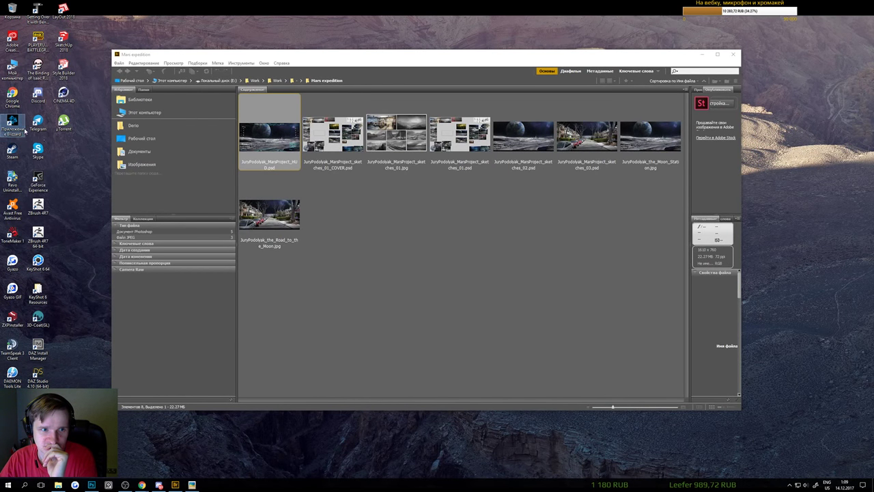
left_click(38, 149)
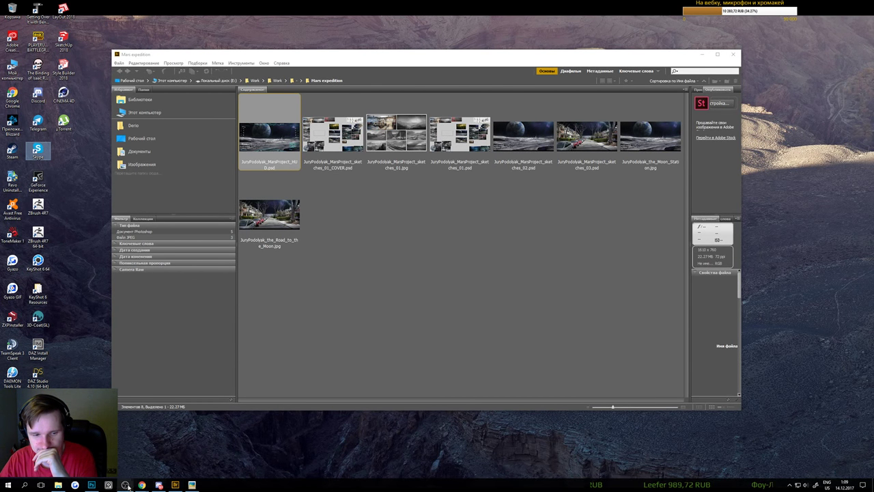
left_click(98, 486)
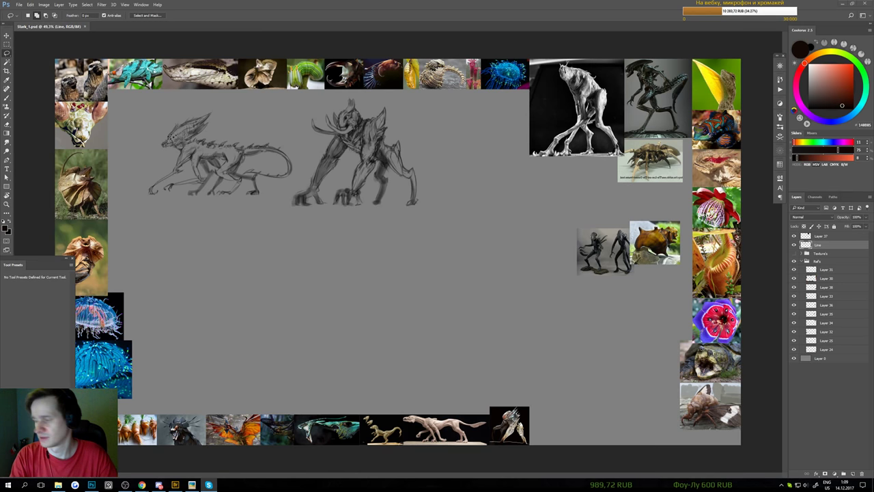
key("alt+shift")
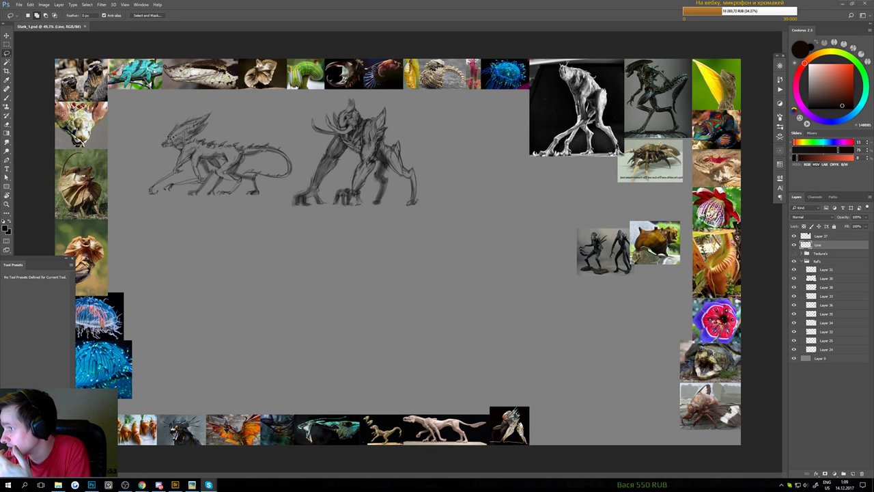
- Exit Skype completely from its background icon
left_click(782, 485)
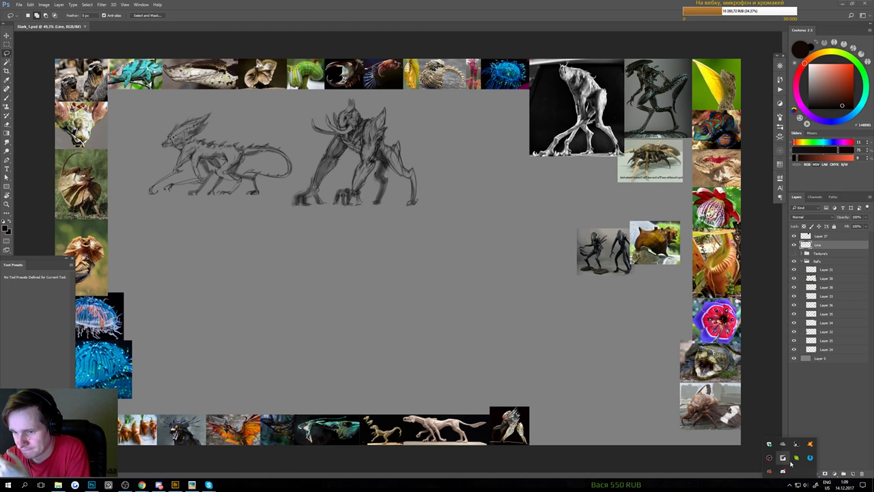
right_click(796, 457)
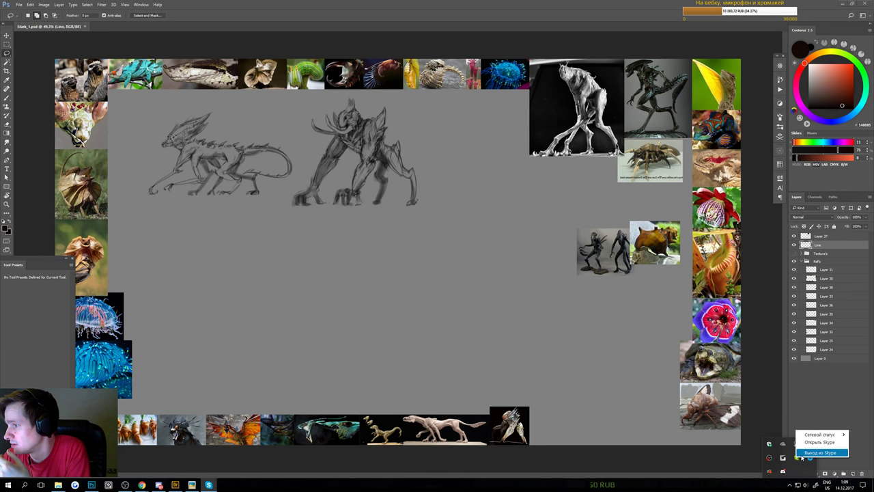
left_click(819, 452)
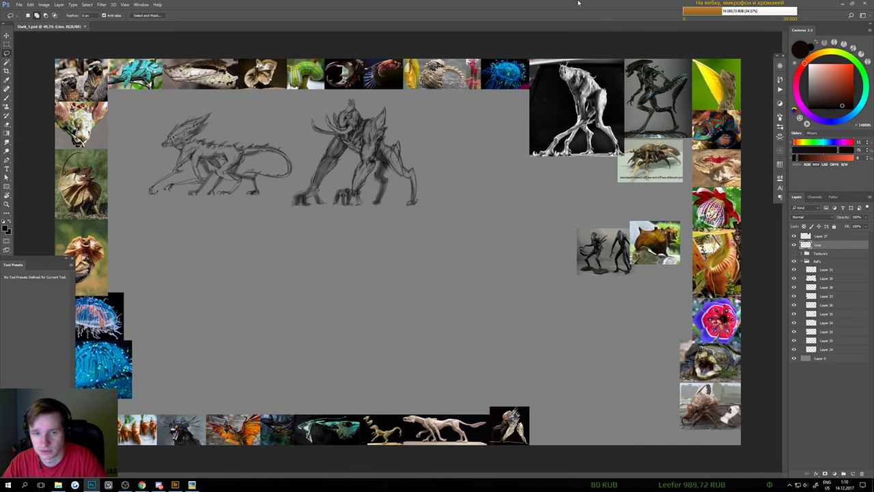
- Hide and reshow the Line layer to check its contents, and shift its two creature sketches slightly right on the canvas
key("b")
scroll(359, 226, "up", 2)
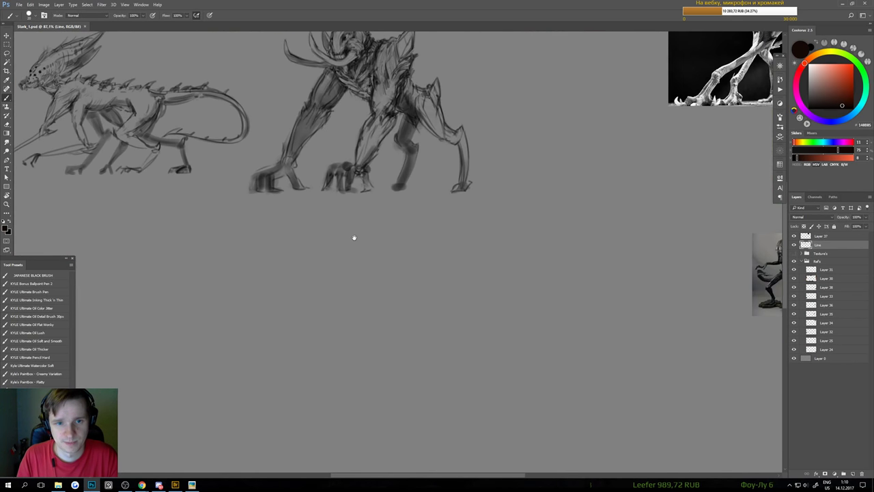
scroll(354, 237, "down", 3)
left_click(792, 246)
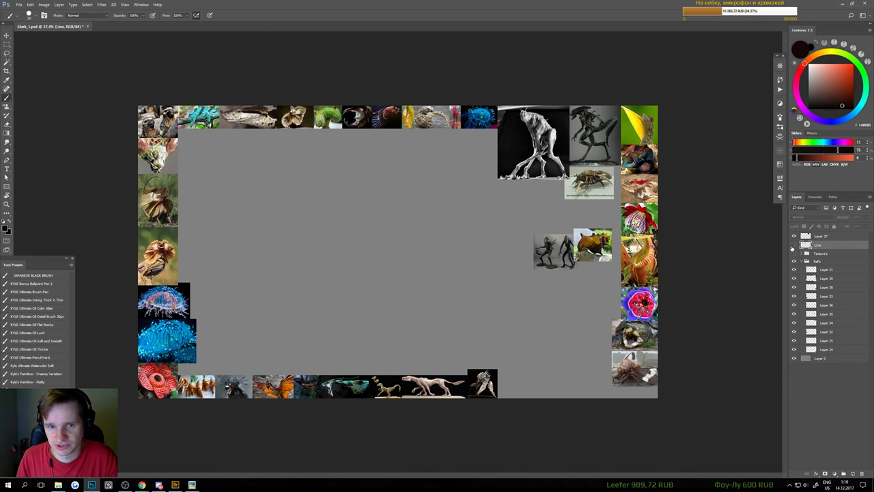
left_click(793, 246)
key("v")
left_click_drag(356, 180, 376, 183)
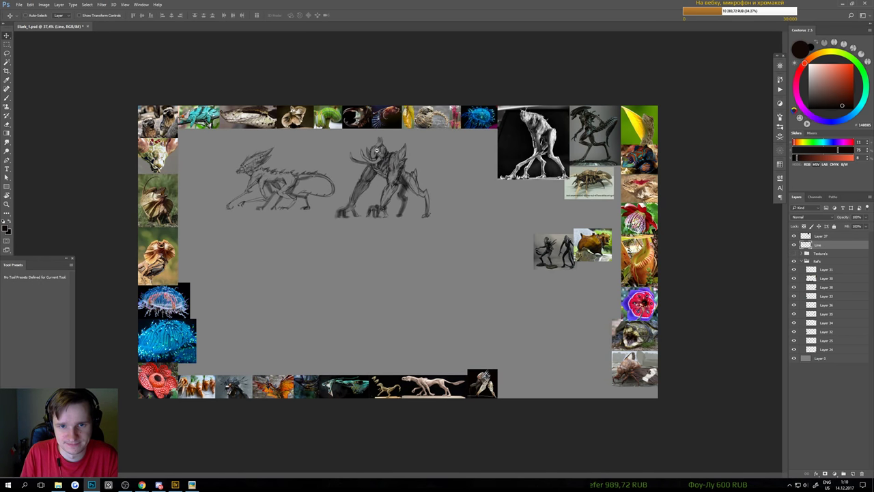
scroll(377, 183, "up", 3)
key("b")
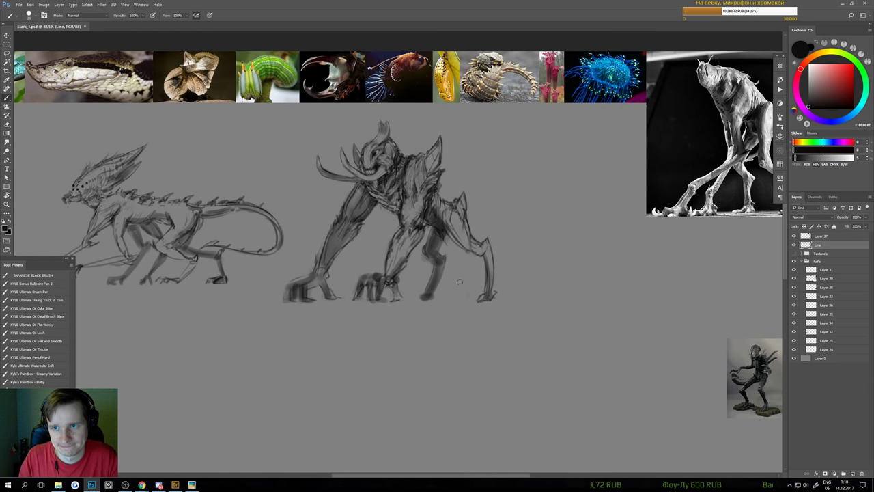
- Move the black-and-white long-limbed creature reference on Layer 37 down and left, closer to the sketches, and save the document
scroll(460, 282, "down", 2)
key("v")
left_click_drag(628, 194, 607, 245)
scroll(623, 282, "up", 3)
scroll(640, 270, "down", 3)
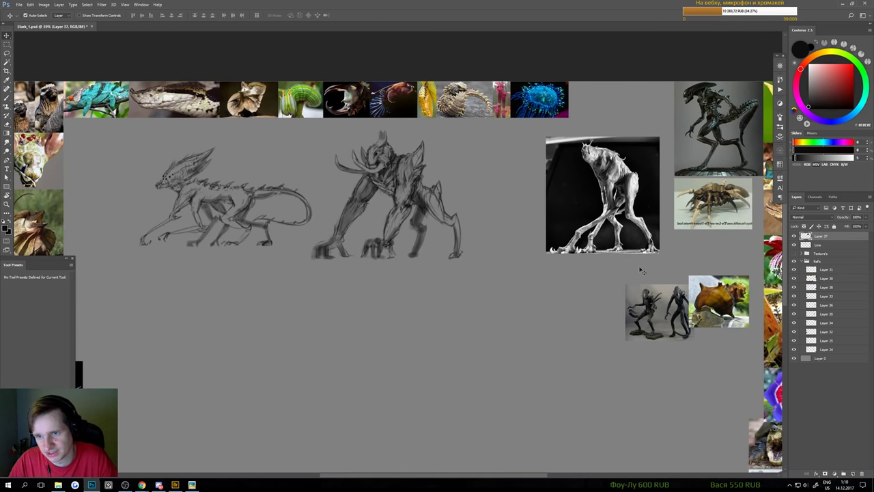
left_click_drag(544, 356, 528, 269)
key("ctrl+s")
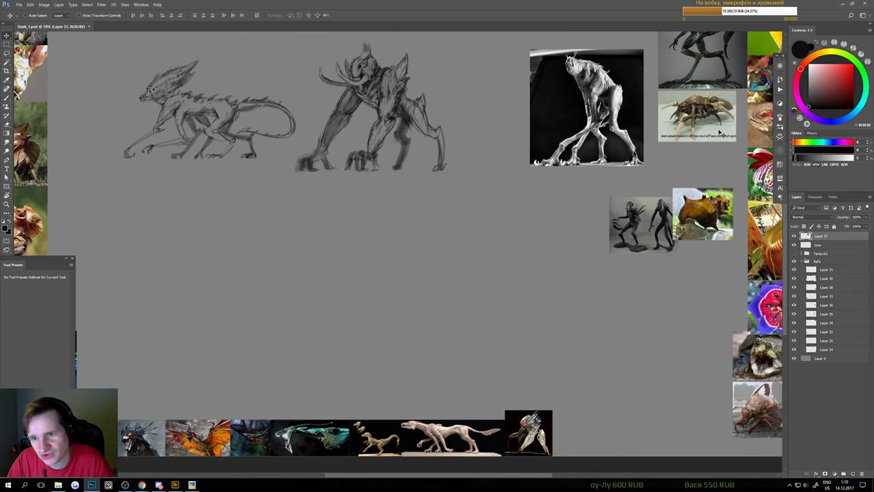
- Move the crab-like creature reference down and left into the empty lower area and enlarge it
left_click_drag(719, 133, 652, 293)
key("ctrl+t")
left_click_drag(603, 272, 605, 347)
key("Return")
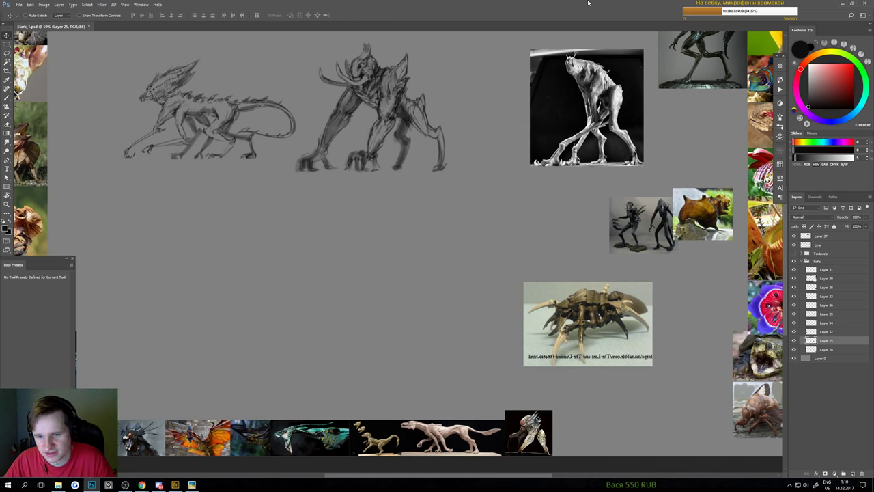
left_click_drag(538, 448, 471, 245)
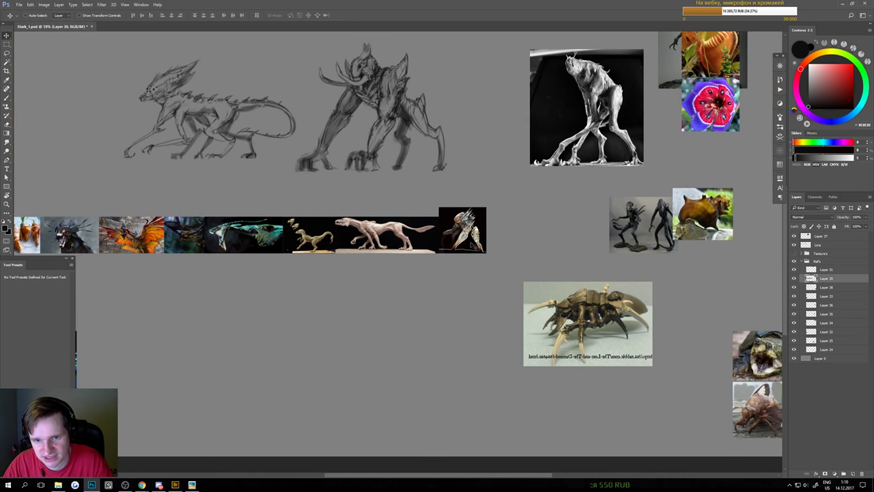
key("ctrl+z")
left_click_drag(512, 429, 455, 271)
left_click_drag(448, 268, 452, 310)
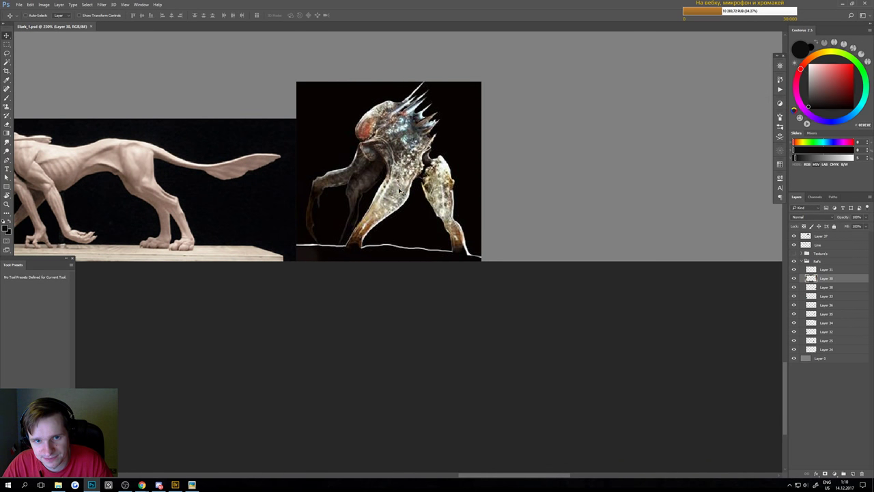
- Select the spiked creature picture at the end of the bottom reference strip and cut it onto its own layer
scroll(448, 231, "down", 2)
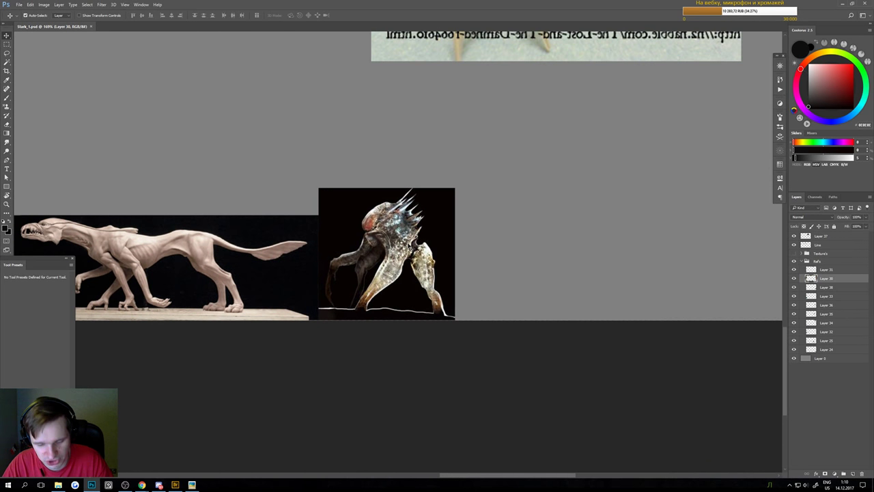
key("m")
left_click_drag(490, 158, 321, 357)
scroll(279, 230, "up", 3)
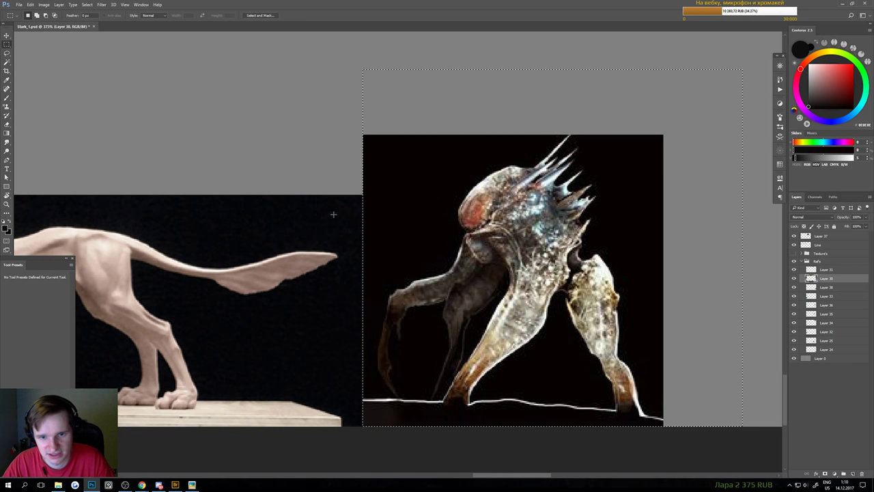
right_click(389, 189)
left_click(414, 241)
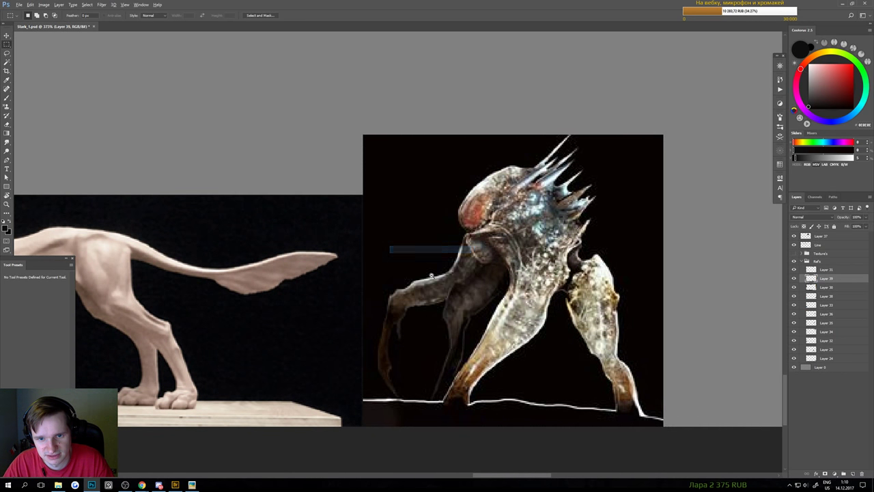
- Move the cut-out spiked creature reference up beside the tusked creature sketch and inspect it up close
scroll(421, 300, "down", 10)
key("v")
mouse_move(443, 337)
left_mouse_down()
mouse_move(445, 205)
mouse_move(418, 203)
left_mouse_up()
scroll(426, 206, "up", 1)
scroll(430, 198, "up", 6)
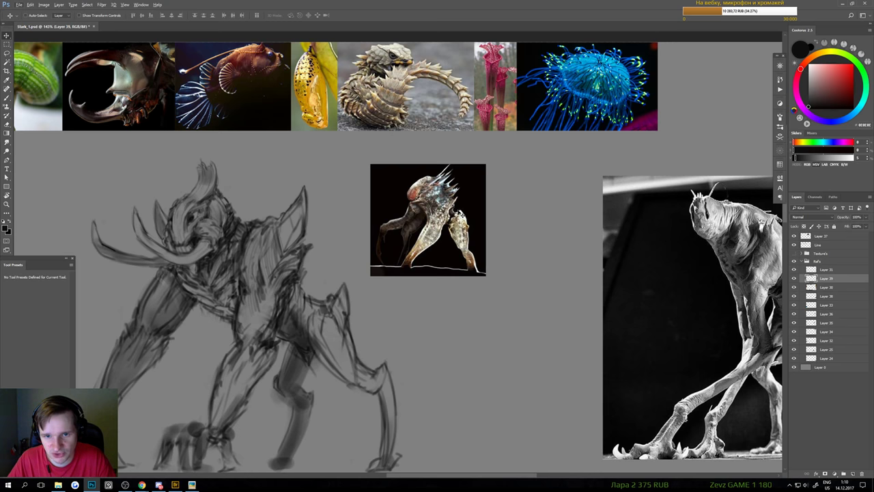
scroll(428, 216, "up", 3)
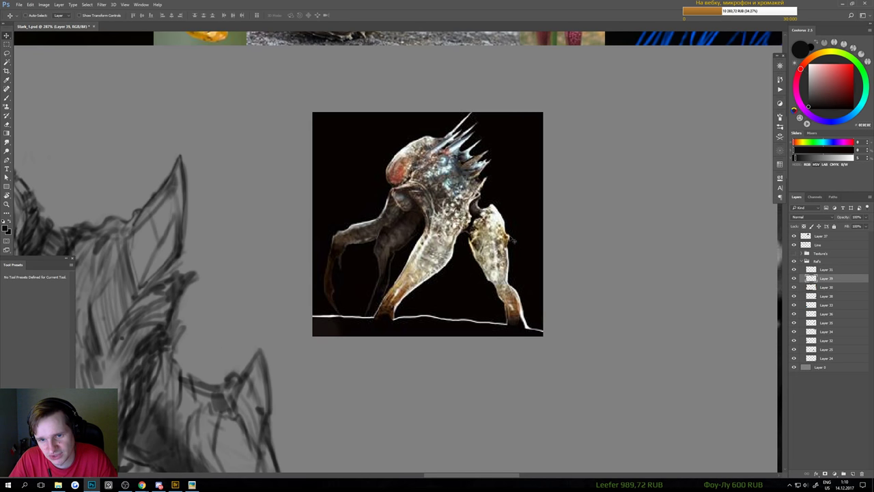
scroll(497, 295, "down", 3)
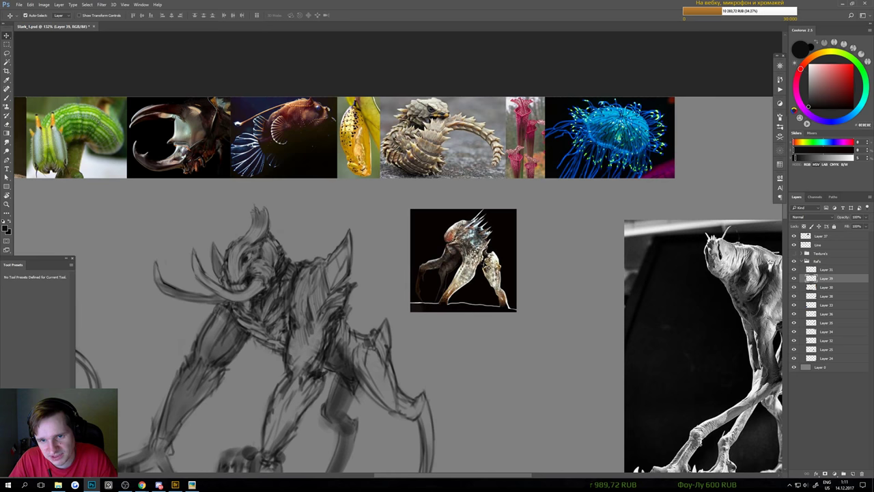
- Shift the spiked creature reference slightly right and move the crab-like reference down near the canvas's bottom edge
mouse_move(488, 274)
left_mouse_down()
mouse_move(497, 277)
mouse_move(480, 287)
mouse_move(505, 262)
left_mouse_up()
scroll(437, 297, "up", 2)
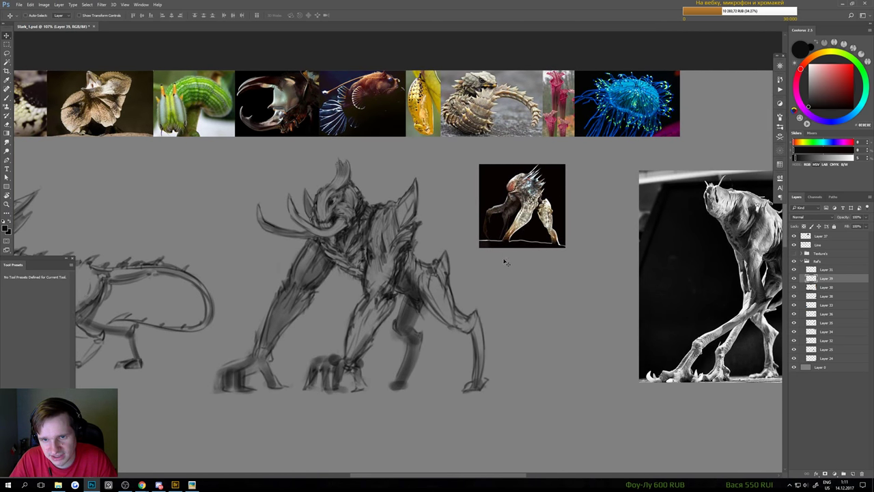
scroll(463, 286, "down", 4)
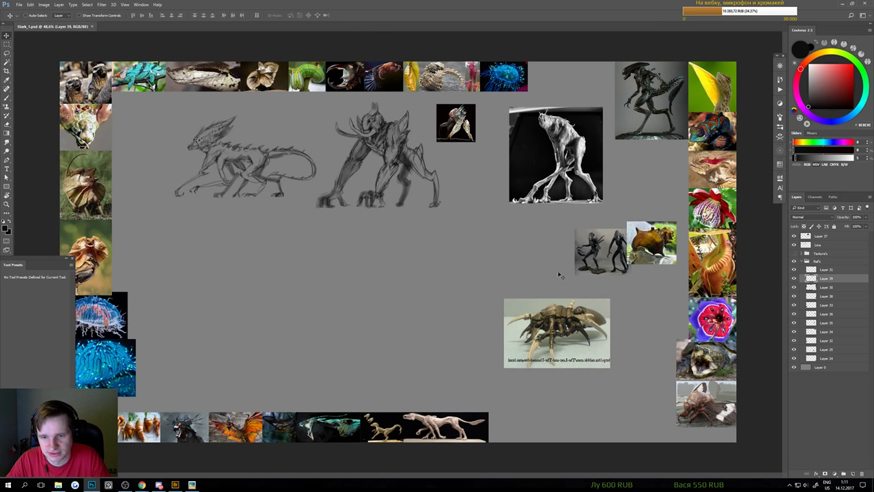
left_click_drag(550, 311, 569, 379)
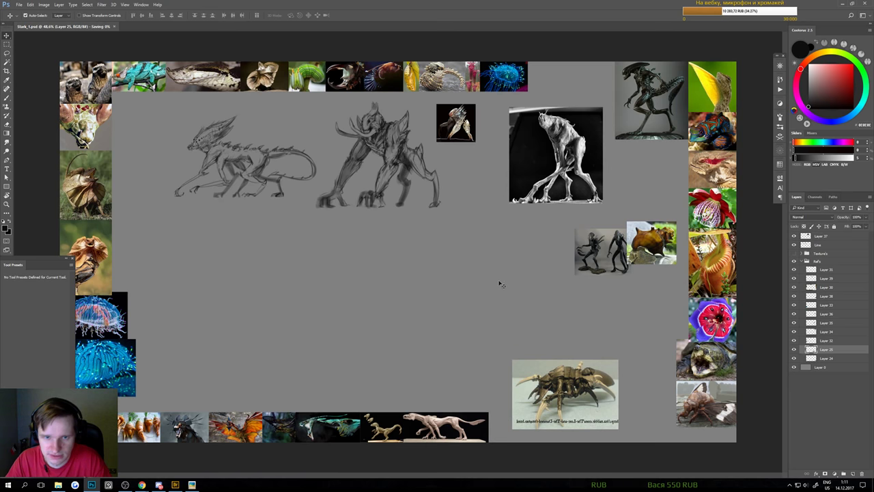
- Mark the Line layer with an orange colour label and activate the Brush tool
left_click(379, 138)
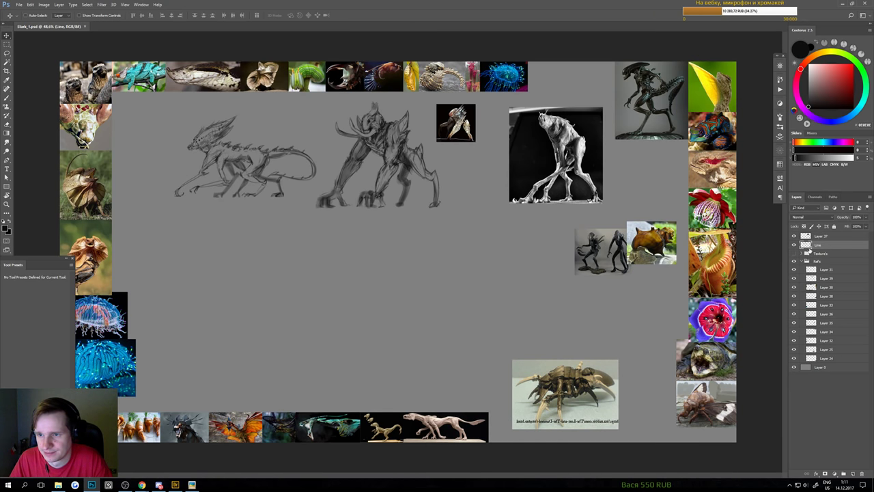
right_click(809, 250)
left_click(734, 410)
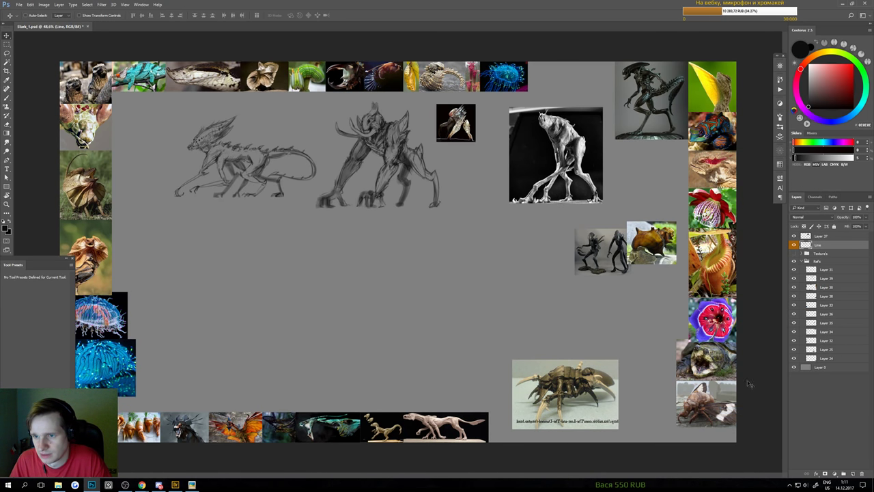
key("b")
mouse_move(318, 324)
left_mouse_down()
mouse_move(348, 322)
mouse_move(416, 253)
mouse_move(404, 254)
left_mouse_up()
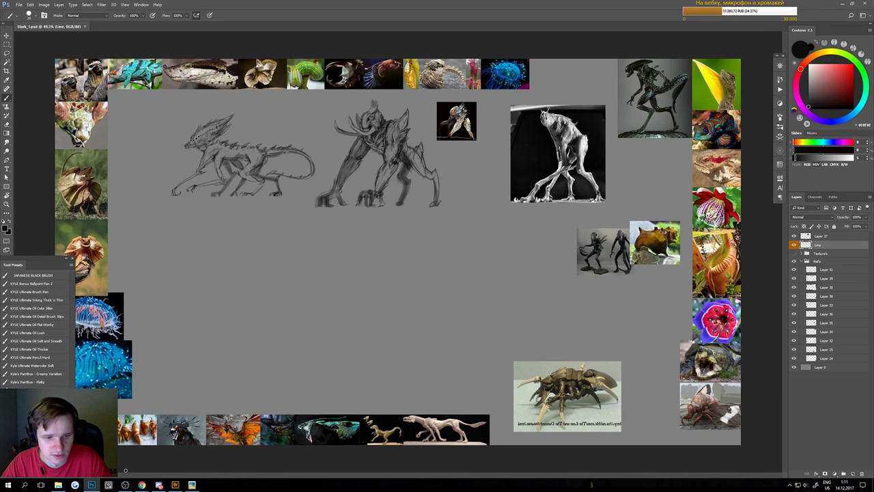
- Dismiss the Google sign-in window in Picasa and close Picasa to return to Photoshop
left_click(157, 484)
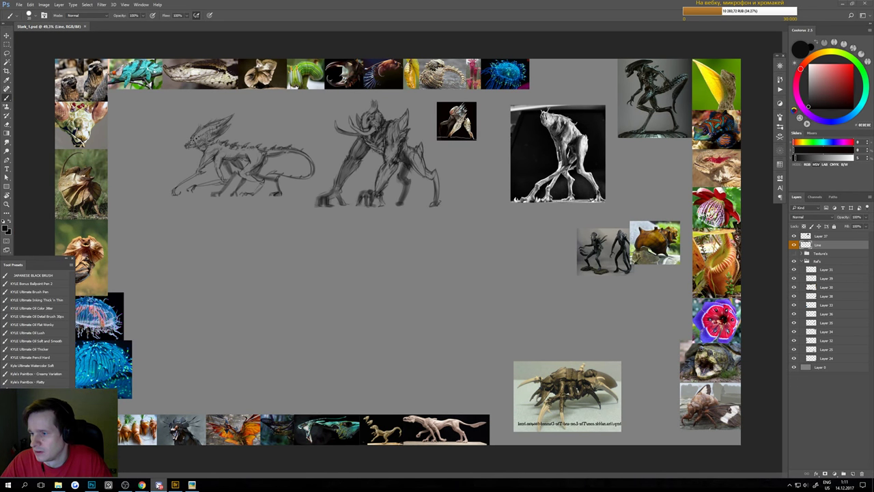
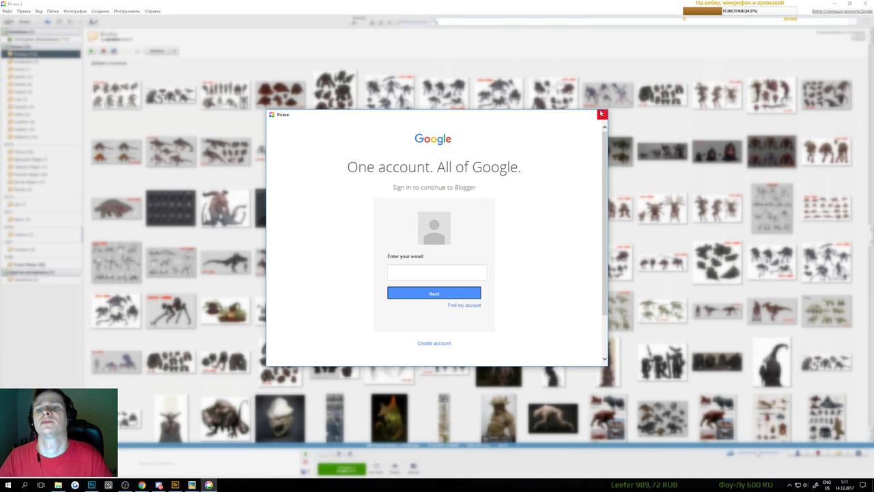
left_click(603, 114)
left_click(450, 252)
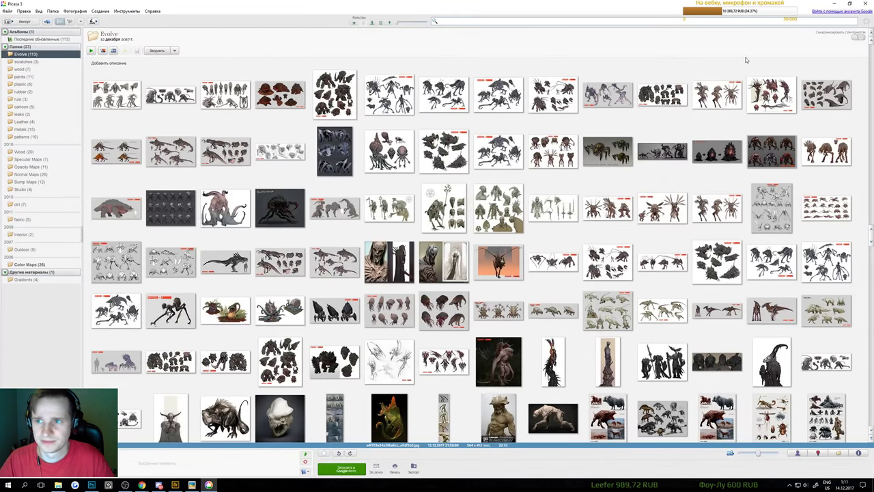
left_click(865, 3)
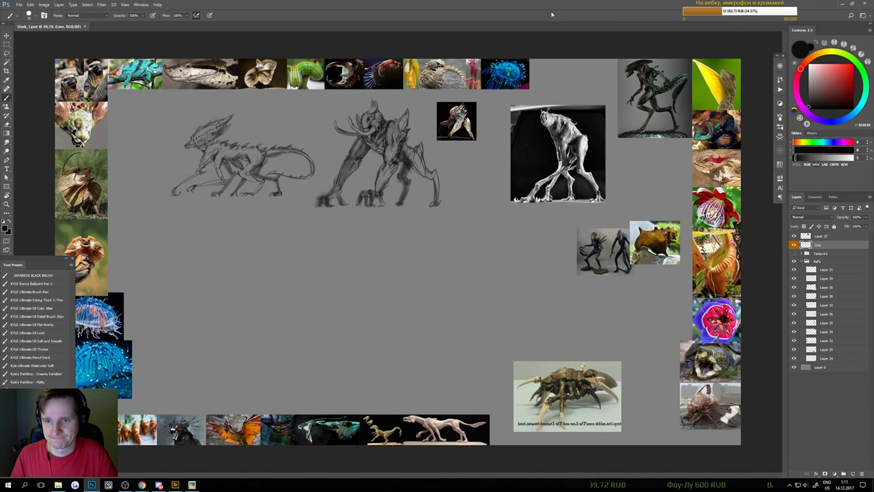
- Hide and reshow Layer 37 to check its contents, then move it into the Ref's group and save the document
left_click(794, 235)
left_click(793, 236)
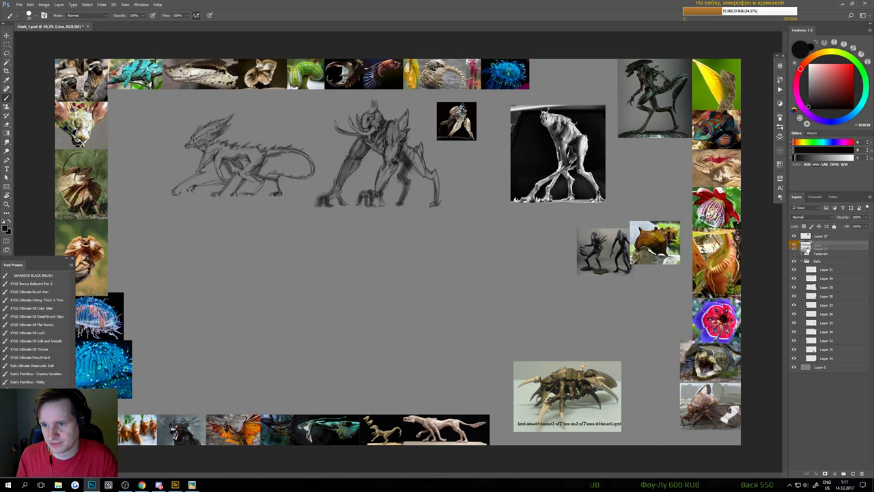
left_click_drag(819, 236, 820, 262)
key("ctrl+s")
- Duplicate the Line layer and set the copy's opacity to 50%
key("v")
left_click(399, 166)
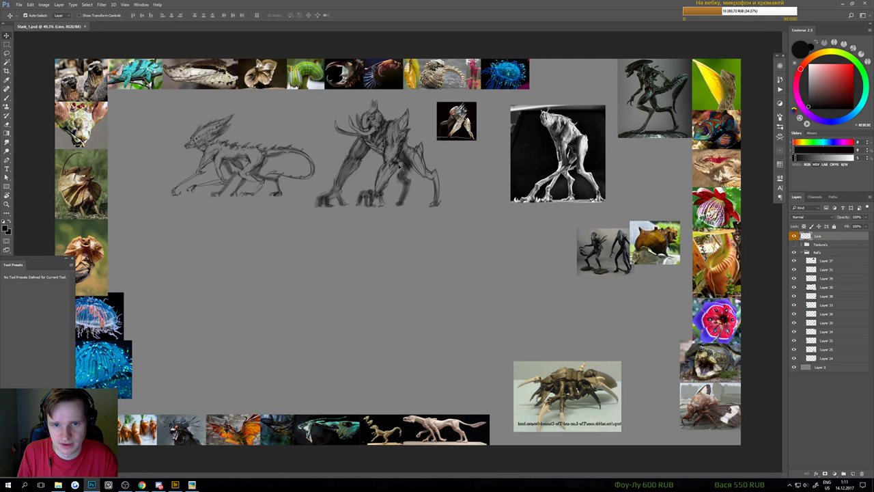
key("b")
key("ctrl+j")
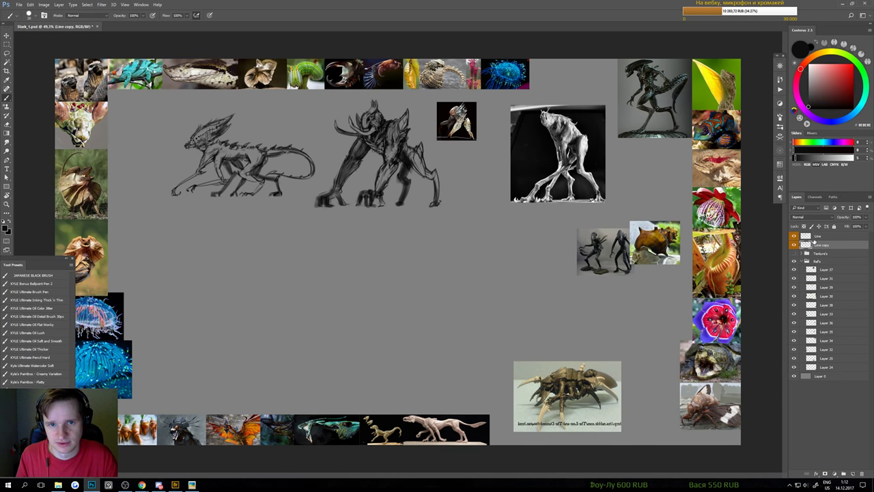
left_click(853, 217)
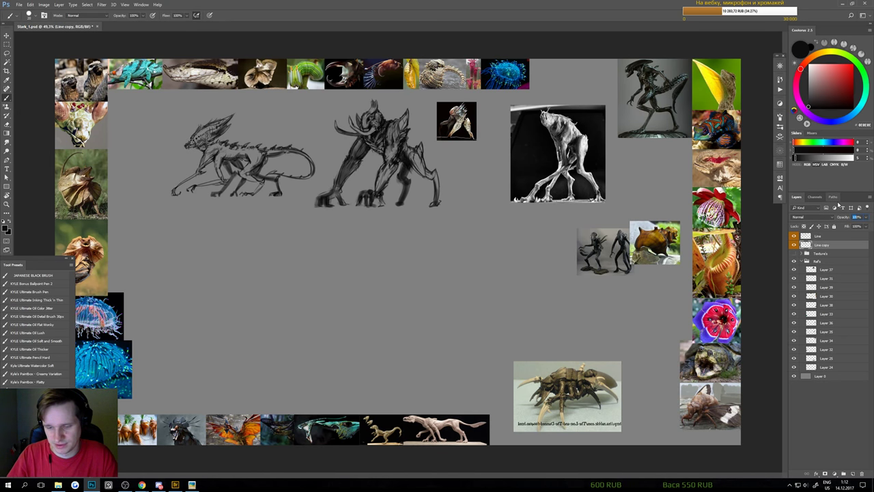
type("50")
key("Return")
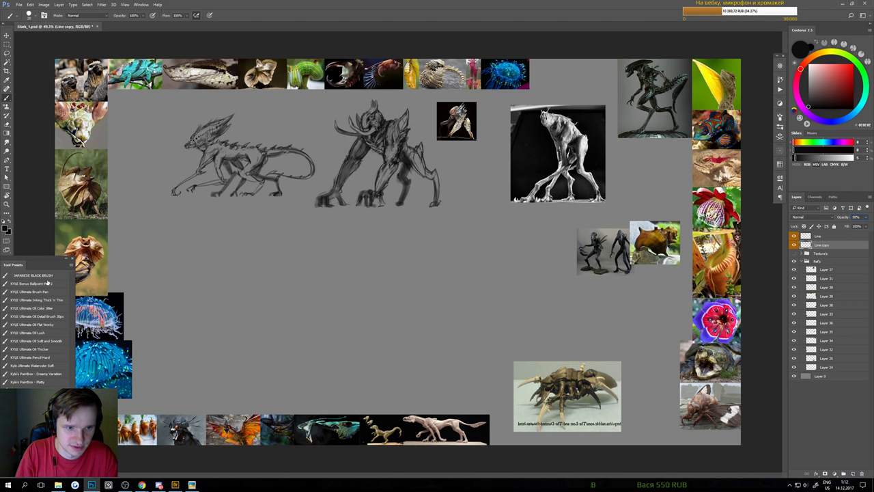
- Choose the _SOFT 20% eraser preset and merge the Line layer with its copy, toggling visibility to compare the result
left_click(7, 131)
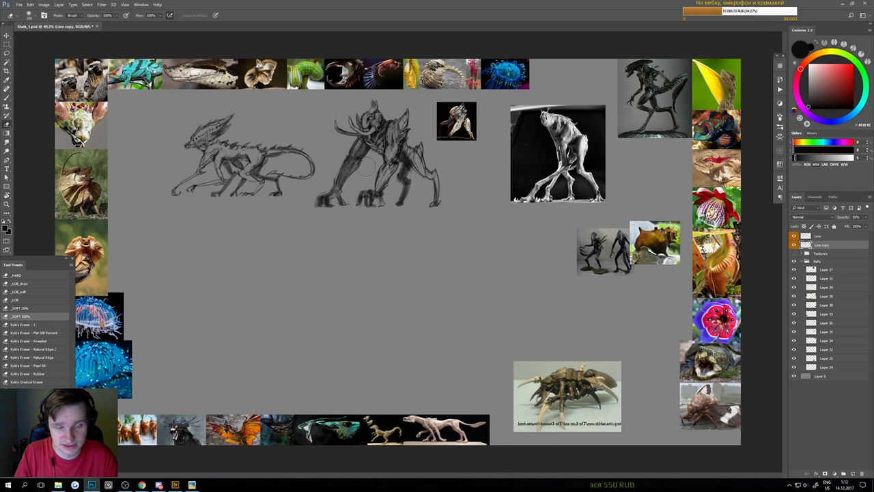
left_click(34, 309)
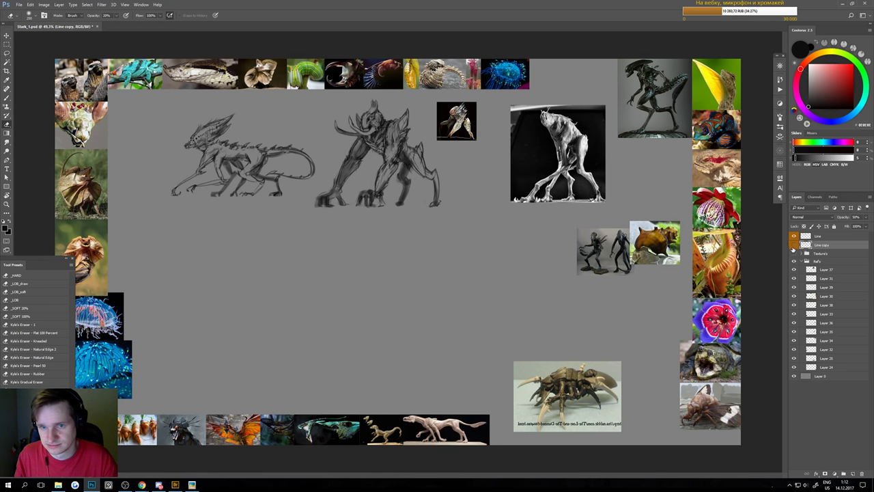
left_click(794, 245)
left_click(794, 245)
left_click(809, 236, "shift")
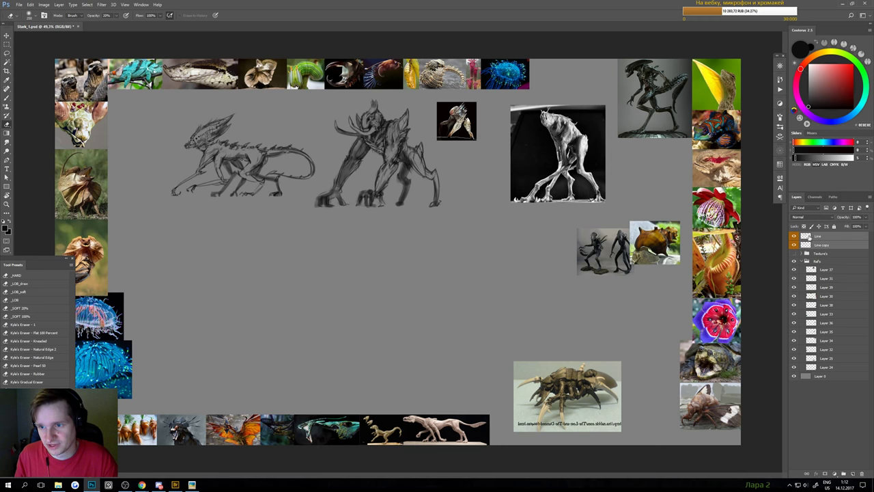
key("ctrl+e")
left_click(794, 236)
left_click(793, 236)
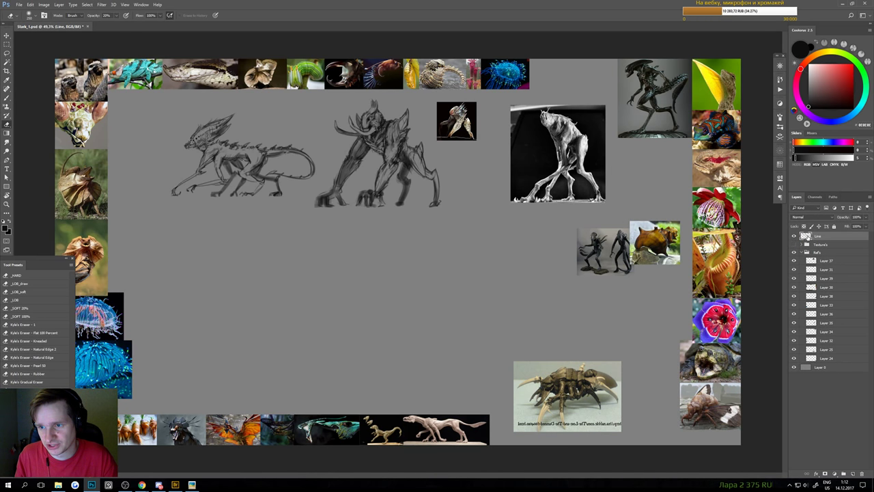
- Give the merged Line layer an orange colour label and save the document
right_click(806, 237)
left_click(809, 358)
key("ctrl+s")
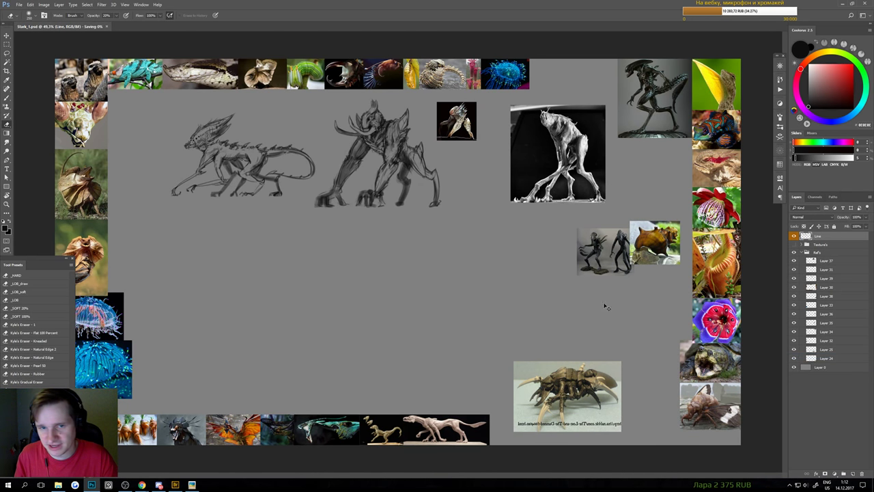
key("b")
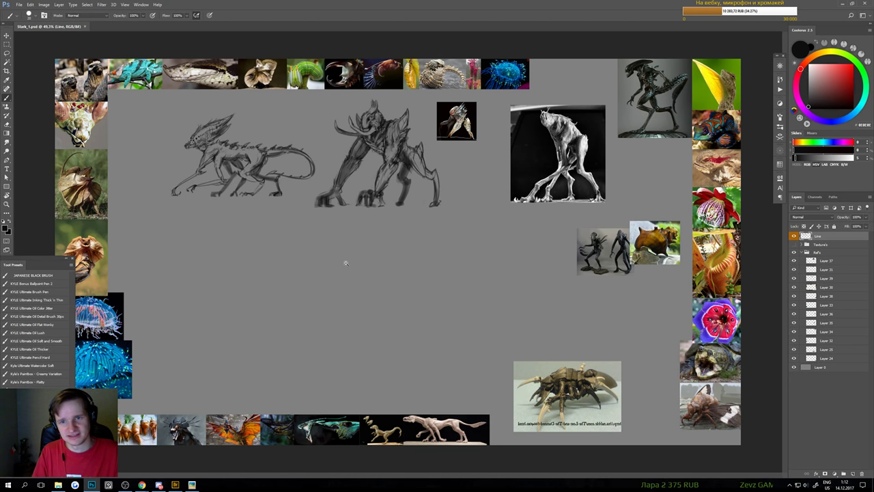
scroll(345, 263, "up", 2)
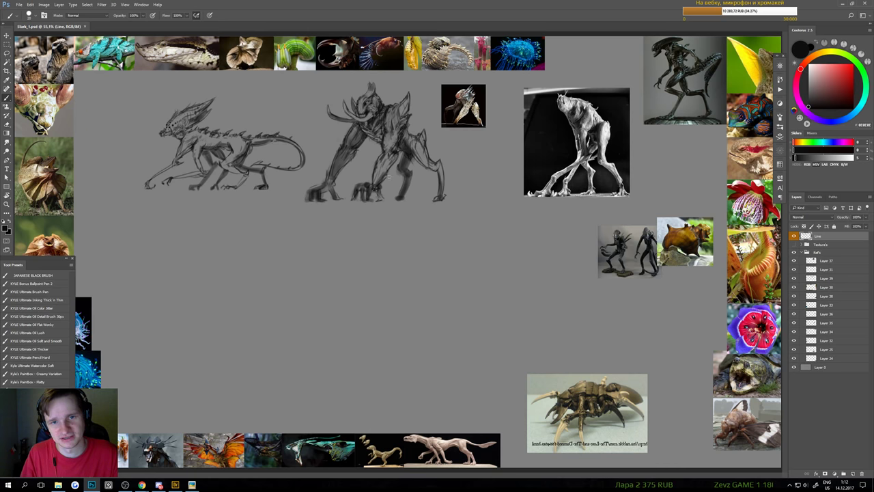
scroll(376, 199, "up", 2)
scroll(364, 201, "down", 5)
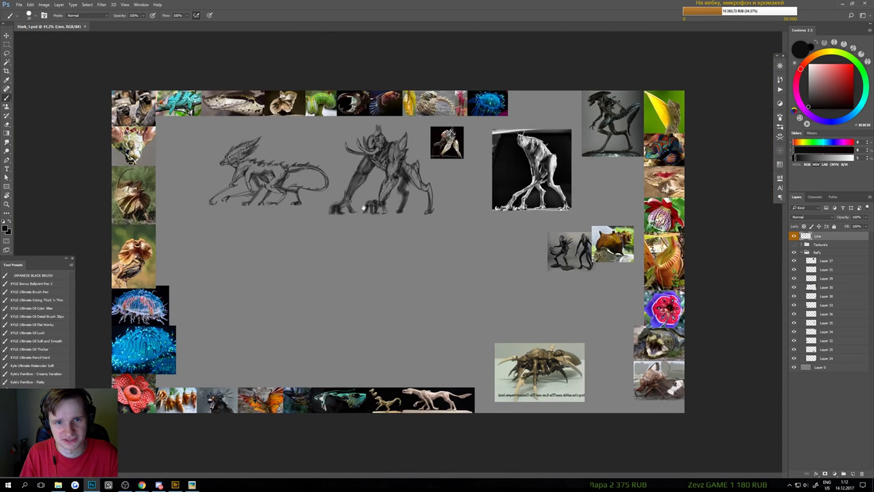
scroll(371, 296, "up", 3)
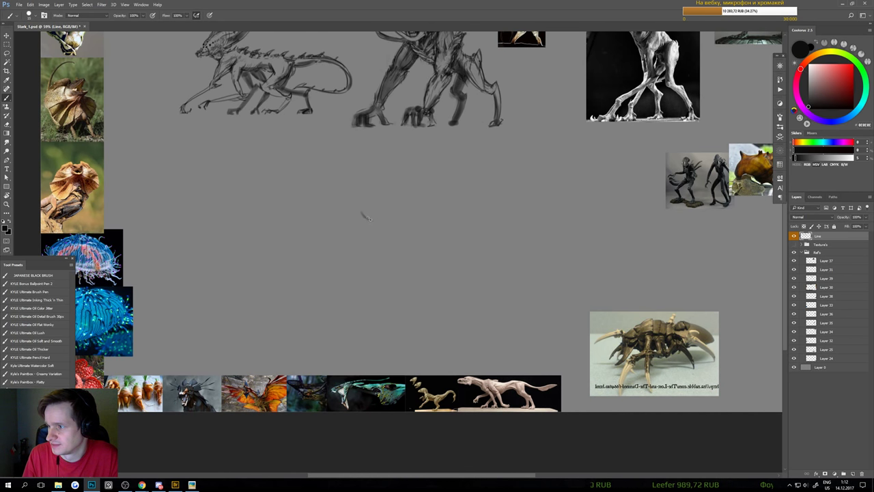
key("e")
mouse_move(365, 219)
left_mouse_down()
mouse_move(366, 233)
mouse_move(369, 217)
left_mouse_up()
key("b")
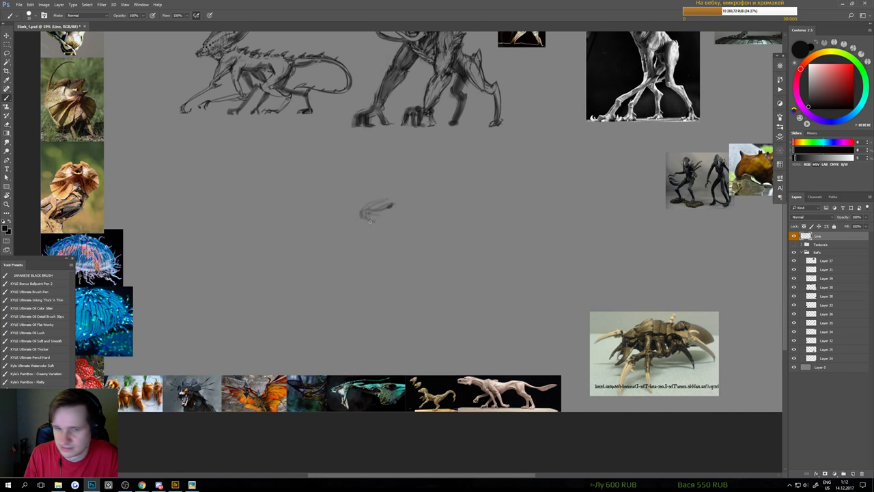
left_click_drag(368, 220, 392, 223)
key("e")
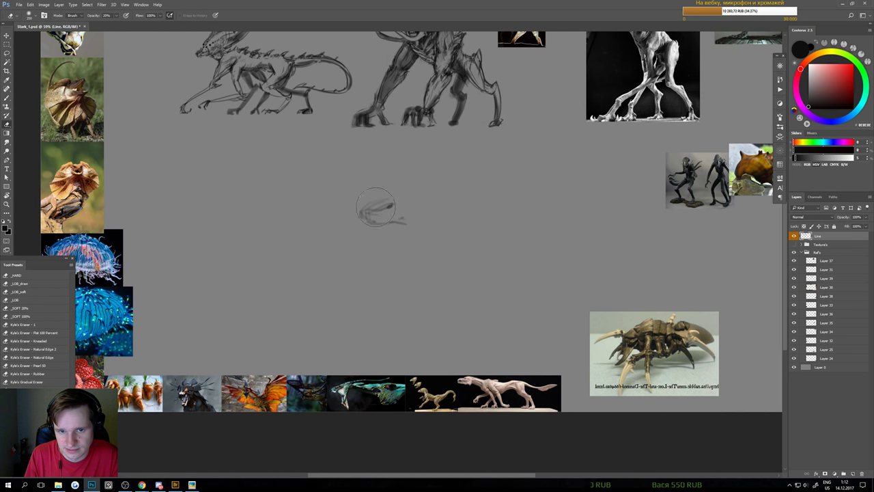
left_click(35, 318)
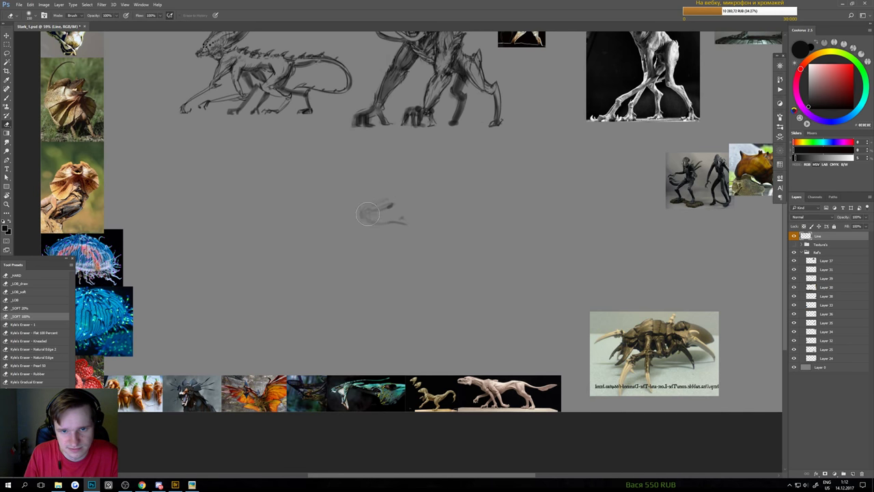
mouse_move(372, 213)
left_mouse_down()
mouse_move(377, 247)
mouse_move(389, 232)
mouse_move(364, 268)
left_mouse_up()
key("b")
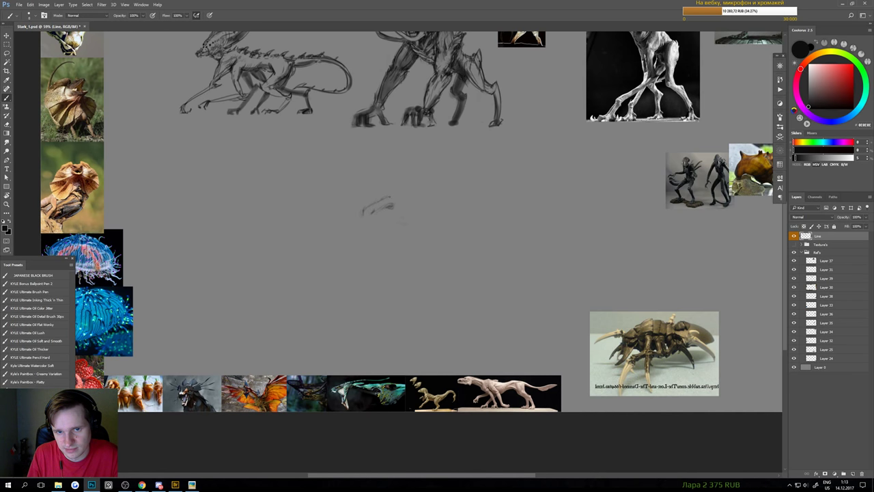
left_click_drag(384, 204, 403, 185)
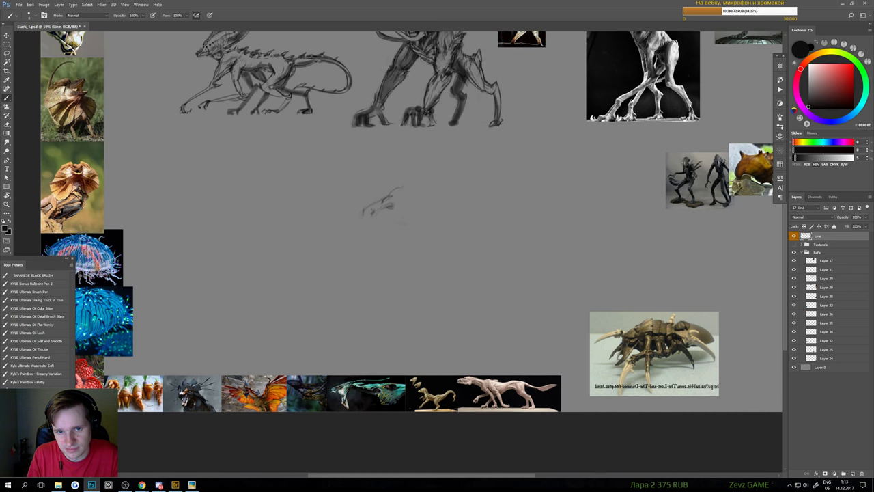
key("e")
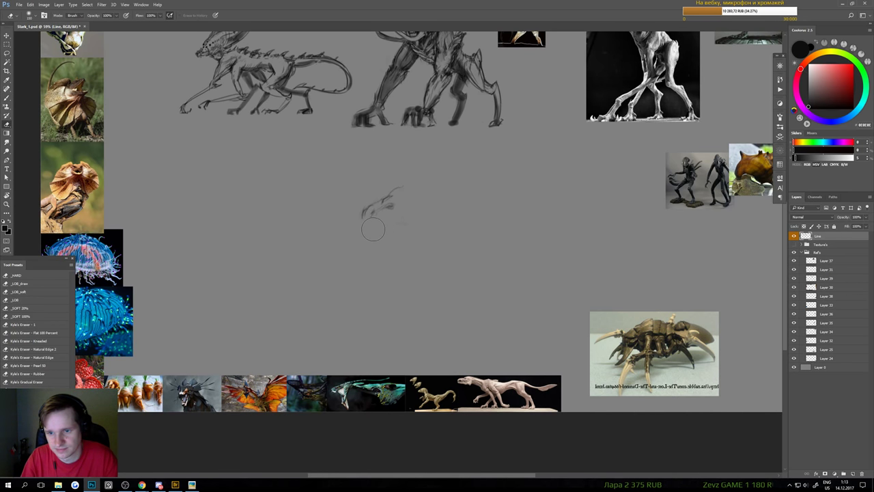
key("b")
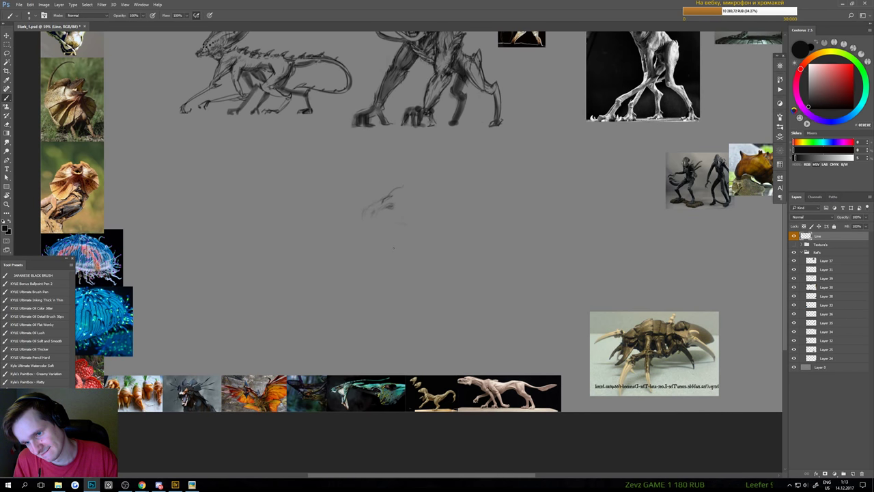
mouse_move(646, 350)
left_mouse_down()
mouse_move(676, 376)
mouse_move(613, 286)
mouse_move(574, 286)
mouse_move(634, 352)
left_mouse_up()
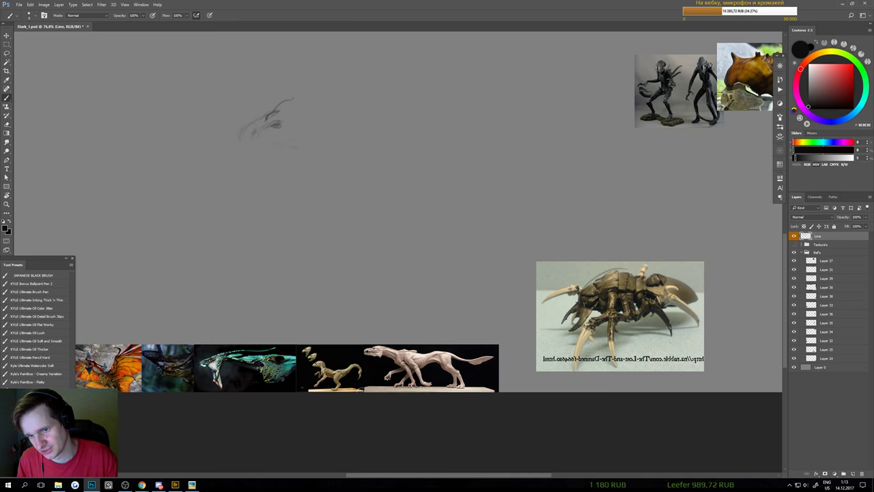
scroll(499, 256, "down", 1)
key("e")
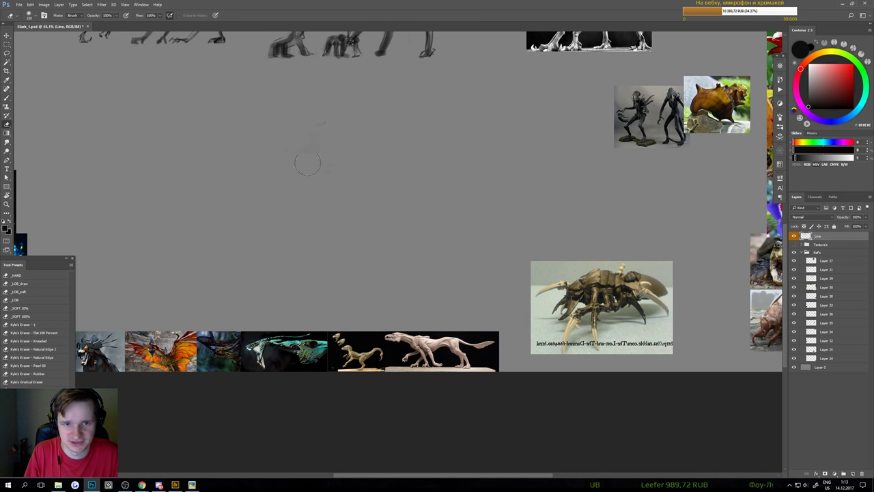
- Block in a dark head silhouette with a lighter neck for the third creature below the tusked creature sketch
key("b")
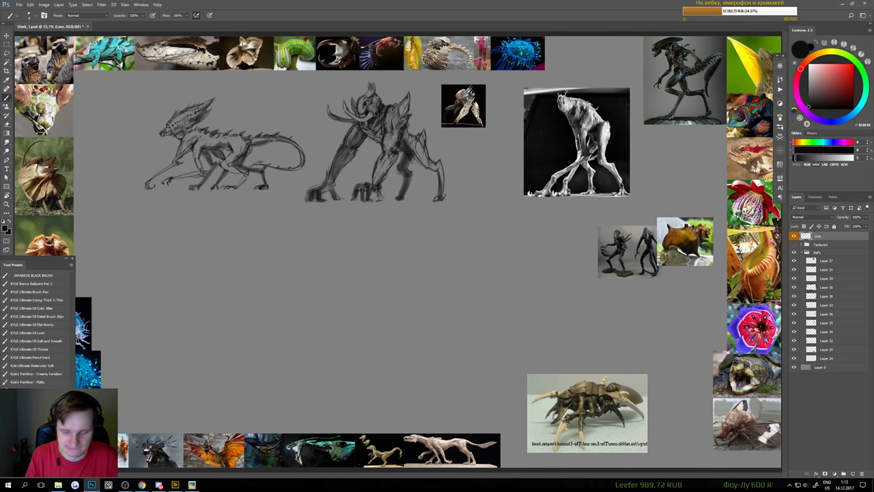
mouse_move(342, 285)
left_mouse_down()
mouse_move(355, 287)
mouse_move(345, 288)
mouse_move(352, 282)
mouse_move(352, 314)
mouse_move(354, 277)
mouse_move(365, 273)
mouse_move(355, 309)
mouse_move(374, 293)
mouse_move(381, 300)
mouse_move(352, 270)
mouse_move(369, 270)
left_mouse_up()
mouse_move(368, 321)
left_mouse_down()
mouse_move(338, 280)
mouse_move(336, 295)
mouse_move(372, 284)
mouse_move(346, 271)
mouse_move(381, 299)
mouse_move(348, 313)
mouse_move(350, 334)
left_mouse_up()
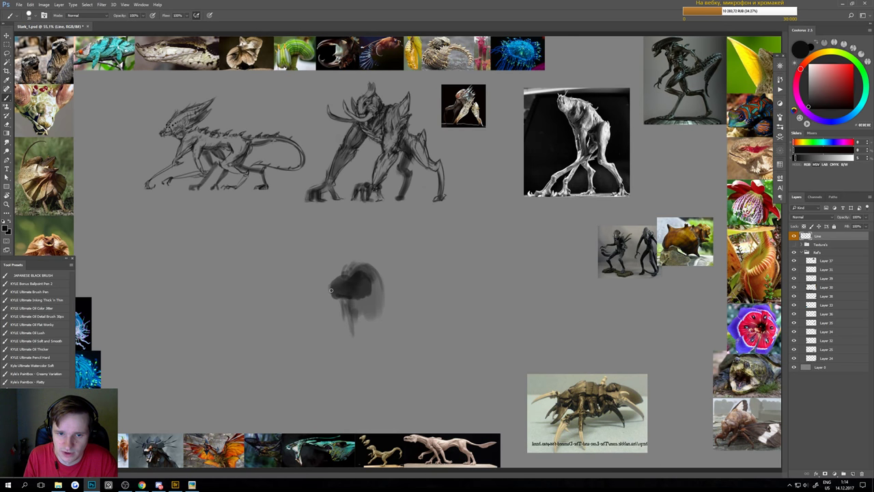
left_click_drag(332, 290, 333, 292)
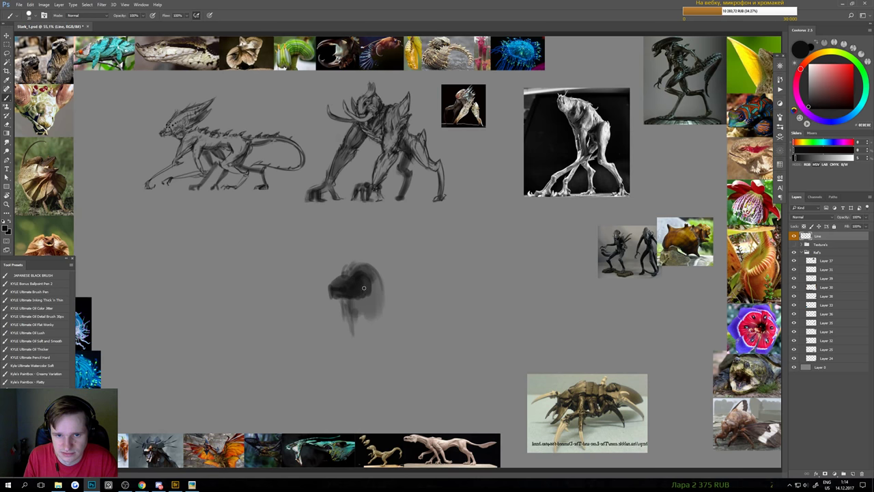
left_click_drag(364, 287, 373, 276)
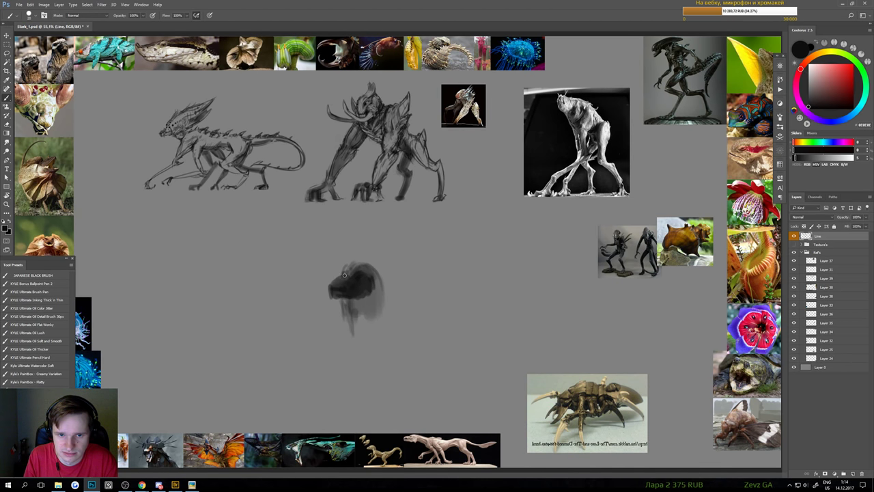
key("e")
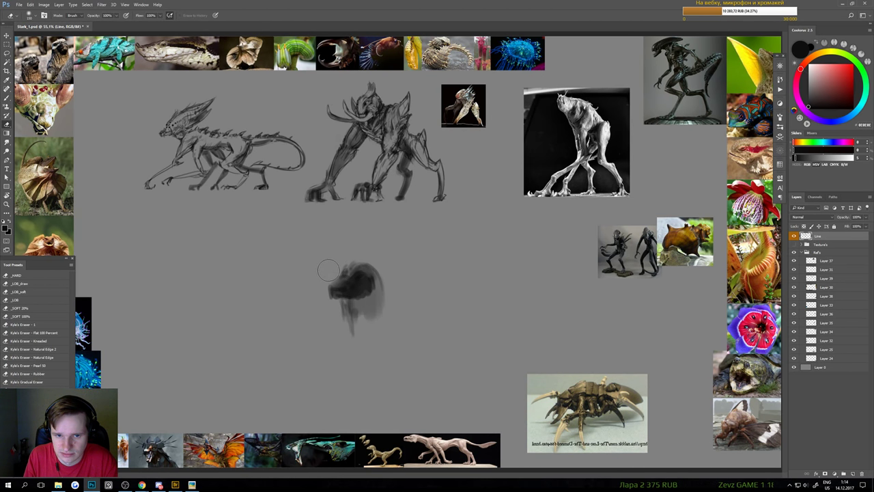
key("b")
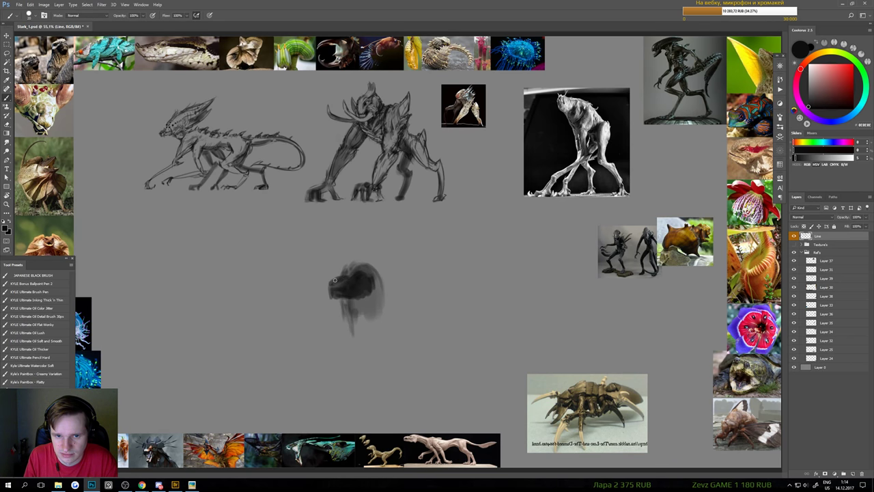
- Paint the third creature's shoulders, chest and two front limbs as a rough silhouette beneath its head
key("ctrl+minus")
key("ctrl+minus")
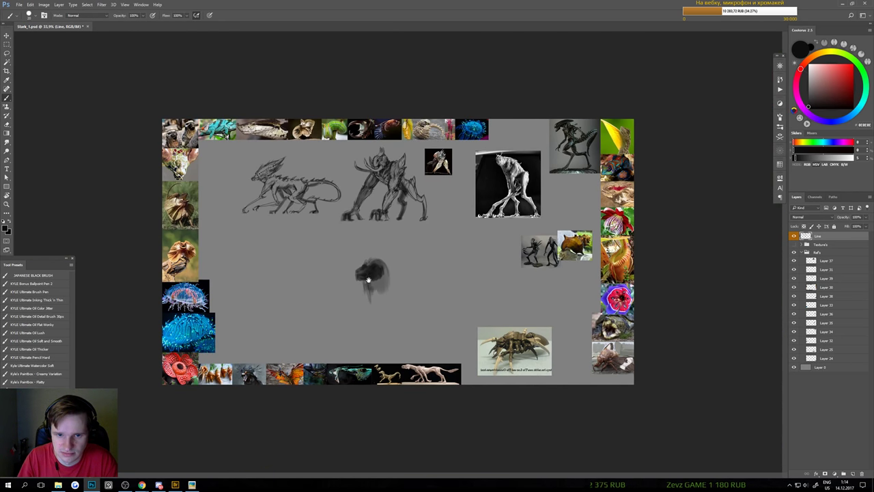
key("ctrl+plus")
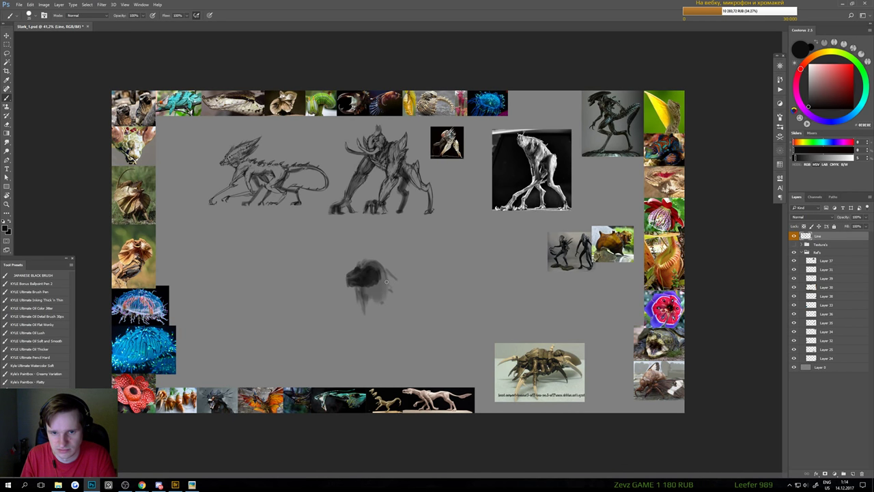
mouse_move(383, 271)
left_mouse_down()
mouse_move(411, 275)
mouse_move(399, 275)
mouse_move(434, 300)
mouse_move(404, 286)
mouse_move(366, 311)
mouse_move(383, 327)
mouse_move(369, 323)
mouse_move(372, 310)
mouse_move(352, 330)
mouse_move(368, 304)
mouse_move(342, 327)
mouse_move(343, 342)
mouse_move(348, 330)
mouse_move(346, 336)
mouse_move(365, 340)
left_mouse_up()
left_click(366, 312)
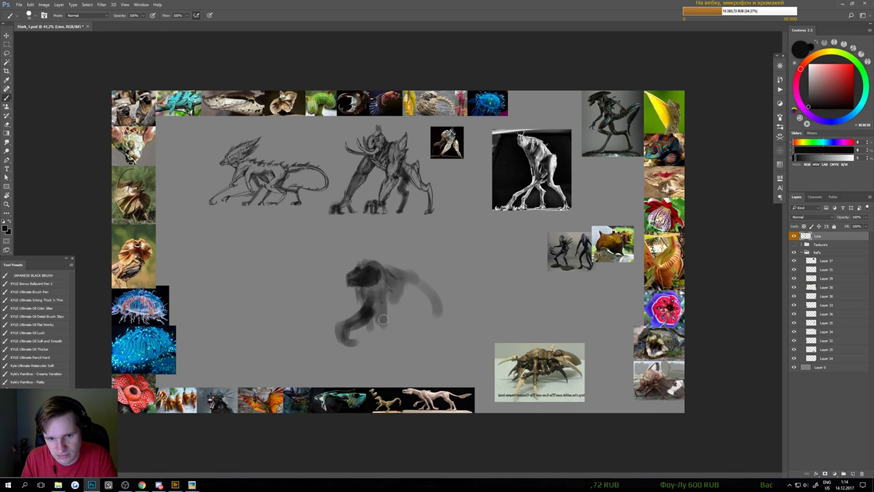
mouse_move(389, 298)
left_mouse_down()
mouse_move(385, 311)
mouse_move(393, 283)
left_mouse_up()
mouse_move(377, 330)
left_mouse_down()
mouse_move(382, 349)
mouse_move(373, 344)
mouse_move(386, 340)
mouse_move(368, 327)
left_mouse_up()
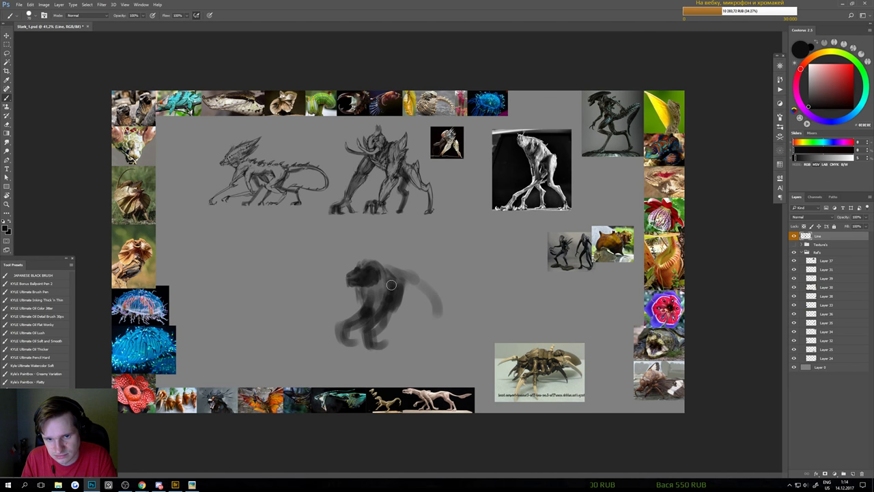
left_click_drag(391, 285, 371, 331)
mouse_move(385, 291)
left_mouse_down()
mouse_move(379, 276)
mouse_move(360, 284)
mouse_move(381, 274)
mouse_move(369, 263)
mouse_move(385, 260)
mouse_move(378, 261)
left_mouse_up()
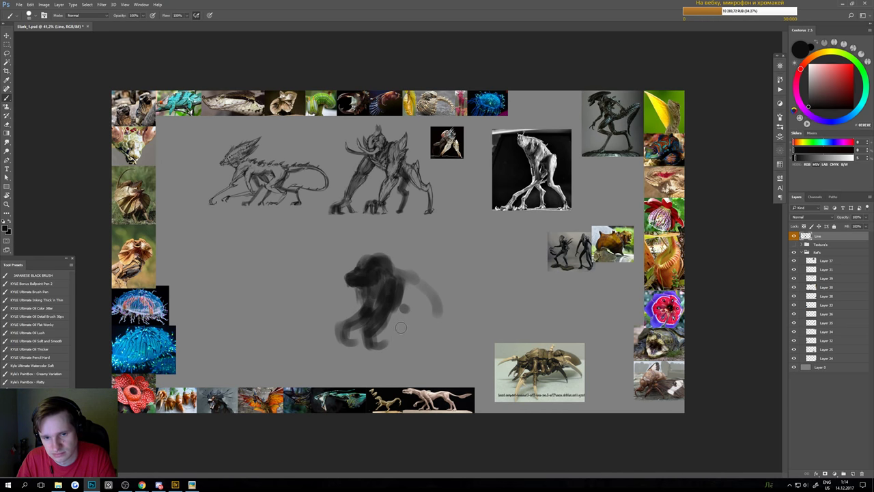
- Block in the third creature's back and hind legs, alternating brush and eraser to refine the whole silhouette
mouse_move(401, 328)
left_mouse_down()
mouse_move(411, 307)
mouse_move(429, 342)
mouse_move(435, 320)
mouse_move(420, 321)
mouse_move(412, 288)
mouse_move(403, 295)
mouse_move(423, 283)
mouse_move(441, 331)
mouse_move(466, 340)
mouse_move(426, 324)
mouse_move(422, 302)
mouse_move(426, 346)
mouse_move(406, 320)
mouse_move(405, 334)
mouse_move(398, 326)
mouse_move(407, 319)
mouse_move(404, 342)
mouse_move(399, 326)
mouse_move(411, 311)
mouse_move(396, 345)
mouse_move(327, 350)
mouse_move(347, 335)
mouse_move(331, 360)
mouse_move(366, 362)
left_mouse_up()
key("e")
key("b")
key("e")
key("b")
key("e")
left_click_drag(374, 324, 349, 324)
key("b")
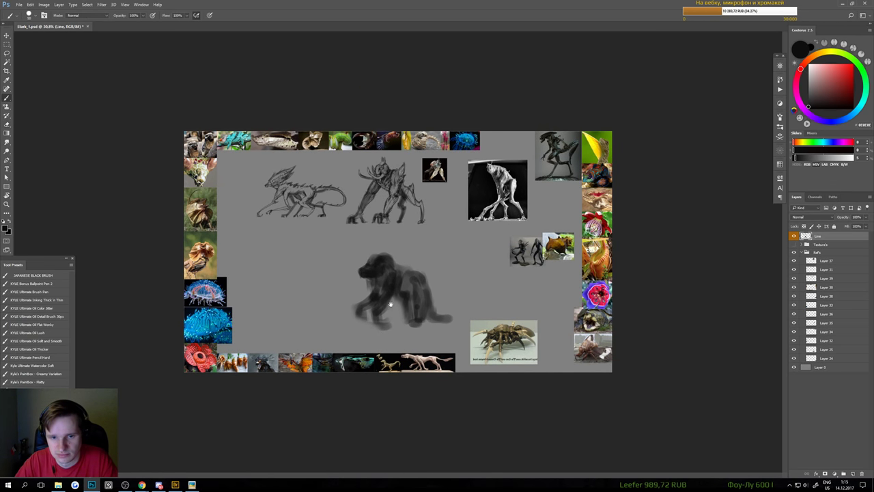
mouse_move(383, 289)
left_mouse_down()
mouse_move(348, 287)
mouse_move(355, 295)
left_mouse_up()
key("e")
key("b")
left_click_drag(375, 325, 363, 327)
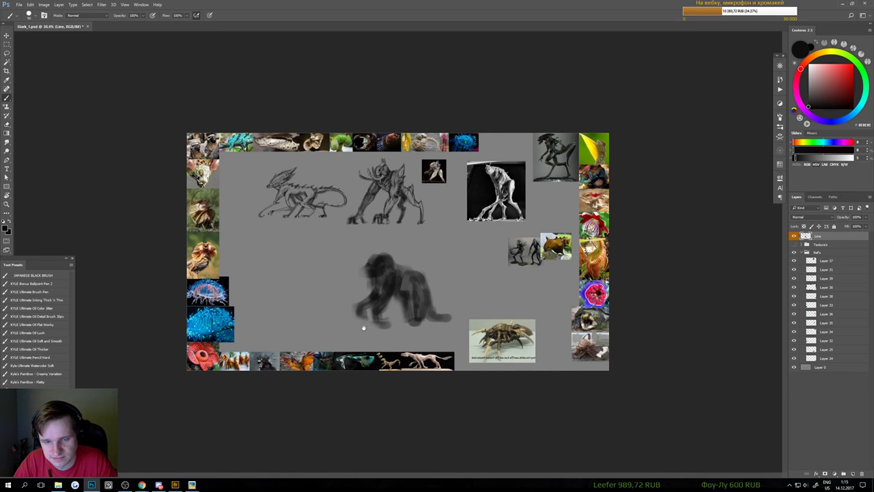
- Lighten the third creature's silhouette to a faint underlay using the _SOFT 20% eraser preset
key("e")
left_click(40, 309)
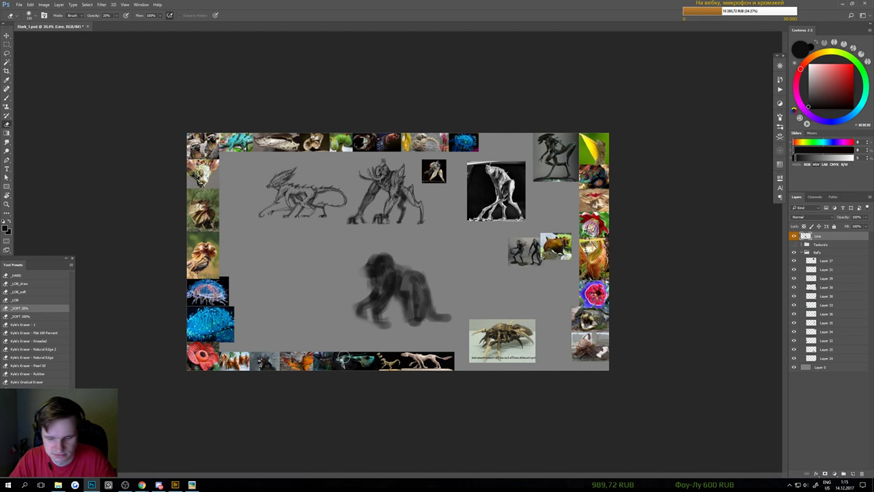
mouse_move(386, 294)
left_mouse_down()
mouse_move(385, 270)
mouse_move(360, 297)
mouse_move(367, 319)
mouse_move(401, 312)
mouse_move(413, 318)
mouse_move(410, 334)
mouse_move(412, 327)
mouse_move(393, 293)
mouse_move(387, 314)
mouse_move(391, 291)
mouse_move(379, 328)
mouse_move(405, 336)
mouse_move(378, 332)
left_mouse_up()
key("ctrl+plus")
key("b")
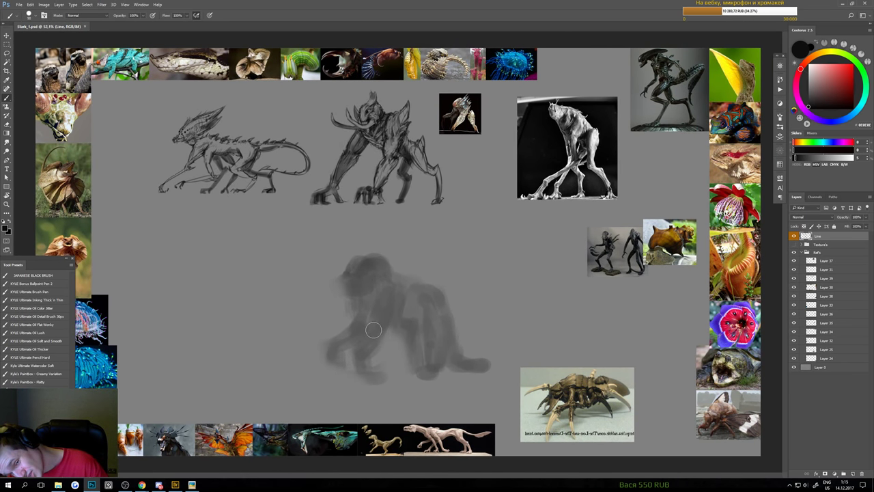
- Copy the standing frilled lizard reference photo onto a new layer and place it beside the faint creature silhouette
left_click_drag(376, 291, 383, 296)
left_click_drag(312, 309, 436, 294)
left_click_drag(436, 293, 406, 296)
key("v")
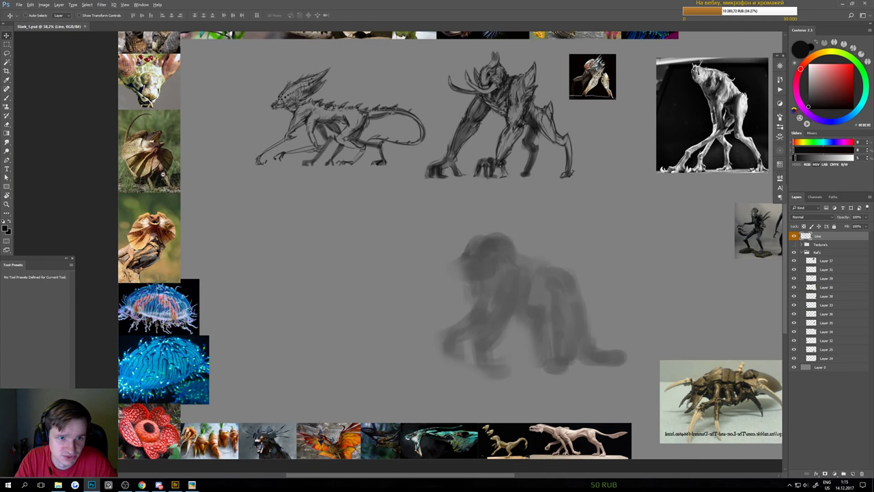
left_click(161, 170, "ctrl")
left_click_drag(161, 170, 205, 170)
left_click_drag(114, 108, 213, 181)
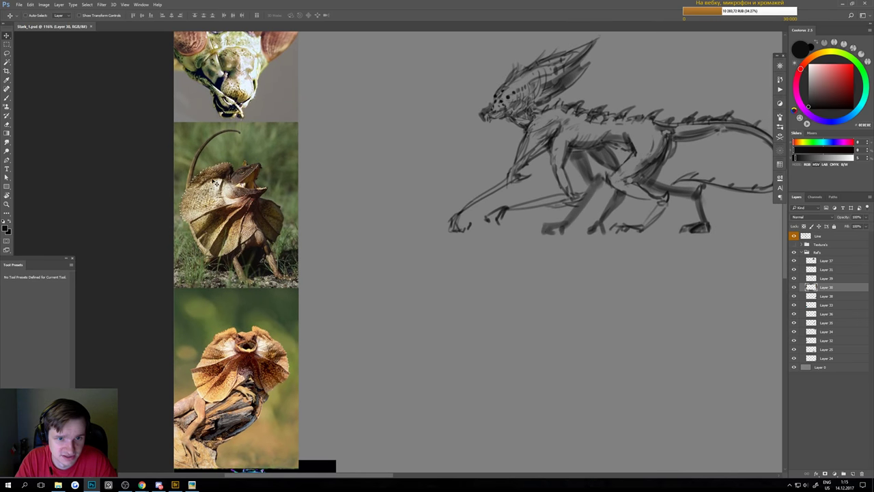
key("m")
left_click_drag(181, 125, 269, 296)
right_click(298, 288)
left_click(298, 299)
key("v")
left_click_drag(274, 236, 515, 379)
- Flip the copied frilled lizard photo horizontally and save the document
key("ctrl+t")
right_click(508, 374)
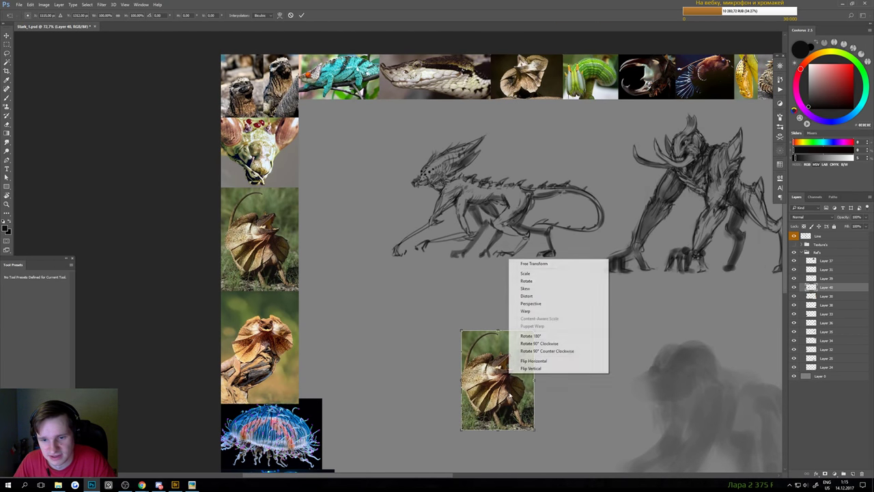
left_click(537, 361)
key("Return")
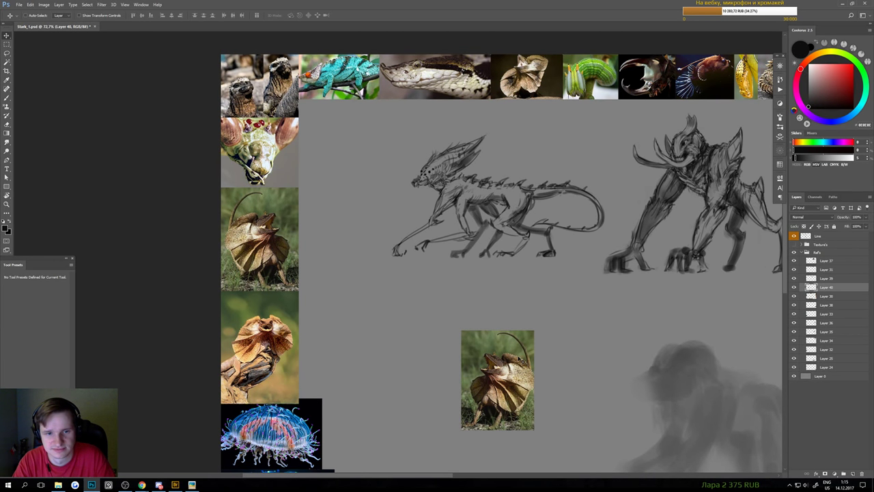
key("ctrl+s")
- Lasso the insect head in the reference photo above the frilled lizard and copy it to a new layer
left_click(260, 194, "ctrl")
key("l")
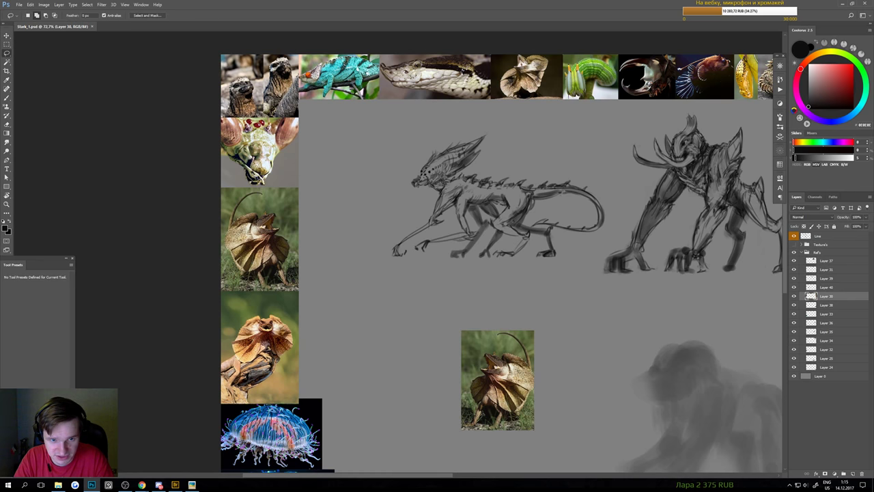
mouse_move(241, 150)
left_mouse_down()
mouse_move(254, 185)
mouse_move(282, 152)
mouse_move(273, 142)
mouse_move(428, 274)
mouse_move(566, 340)
mouse_move(577, 330)
mouse_move(570, 311)
left_mouse_up()
right_click(269, 156)
left_click(287, 209)
- Flip the copied insect head horizontally and return to the Brush tool
key("ctrl+t")
right_click(566, 340)
left_click(588, 441)
key("Return")
key("b")
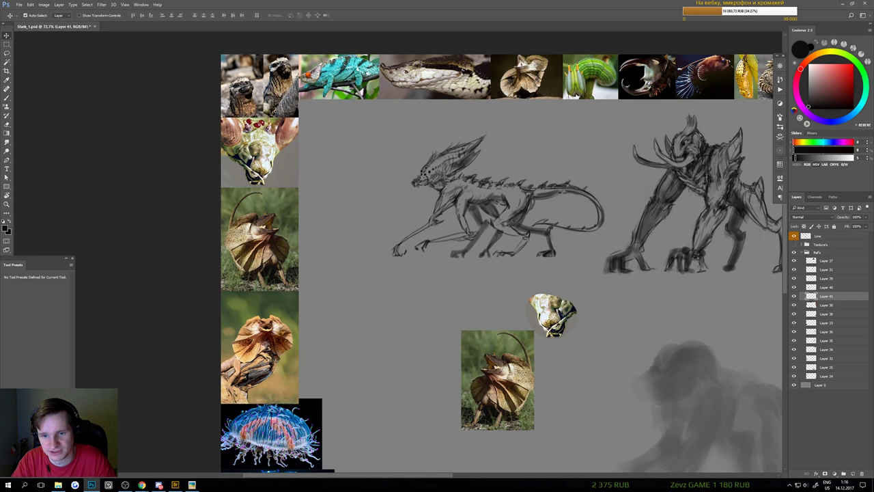
left_click_drag(428, 267, 424, 270)
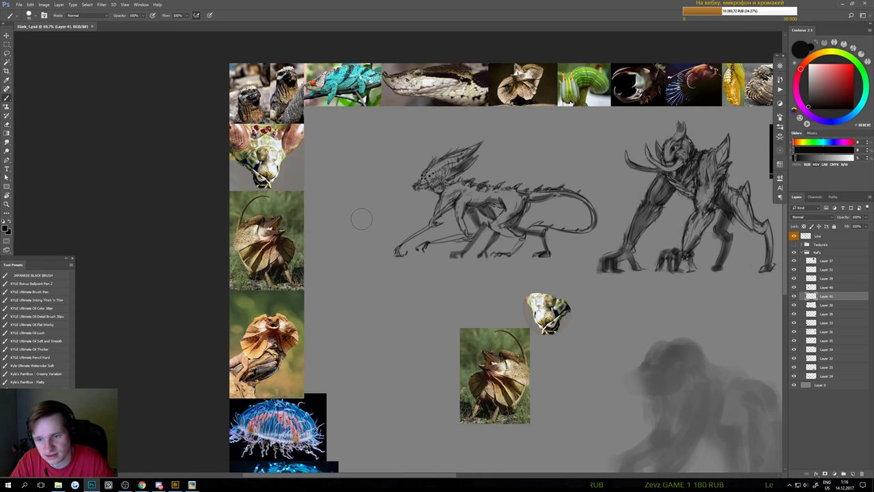
- Lasso the right-hand iguana's head in the board's upper-left reference photo and copy it to a new layer
key("v")
left_click(256, 104)
key("l")
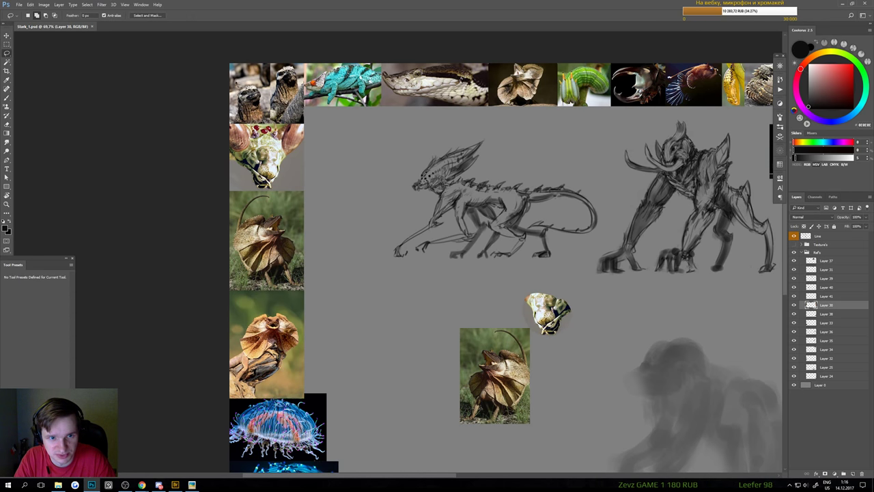
key("v")
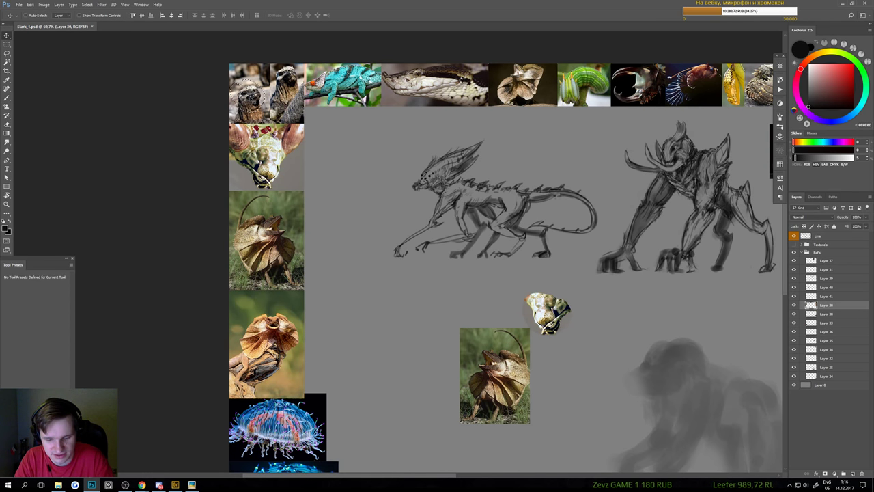
key("l")
right_click(250, 97)
left_click(244, 111)
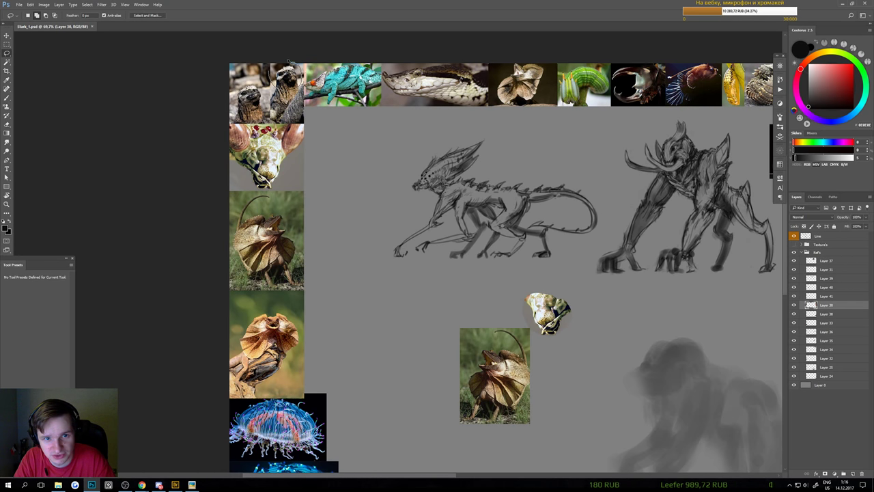
right_click(288, 63)
left_click(341, 127)
key("v")
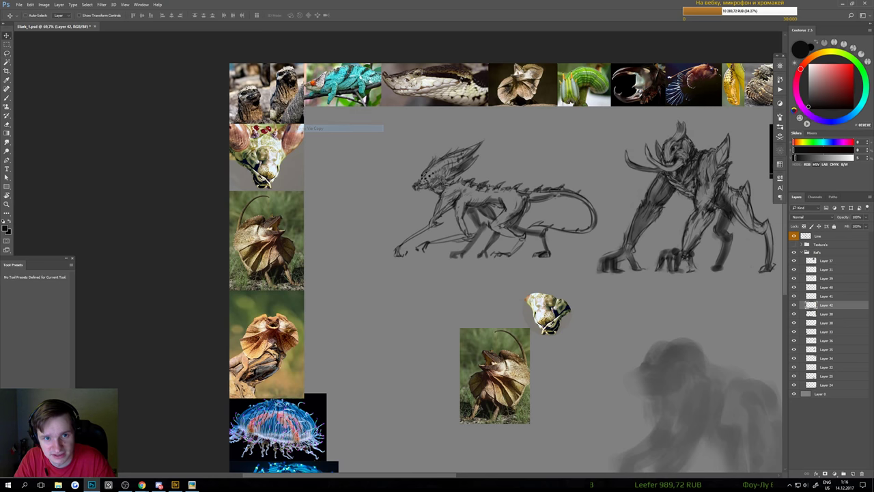
- Place the copied iguana head above the frilled lizard copy, flipped horizontally and slightly rotated
left_click_drag(300, 87, 468, 277)
key("ctrl+t")
right_click(507, 309)
left_click(526, 410)
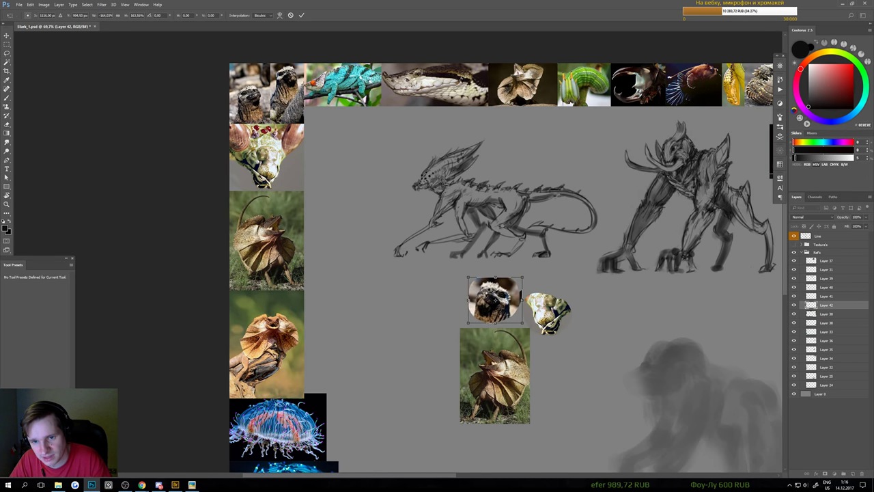
left_click_drag(527, 272, 504, 297)
key("Return")
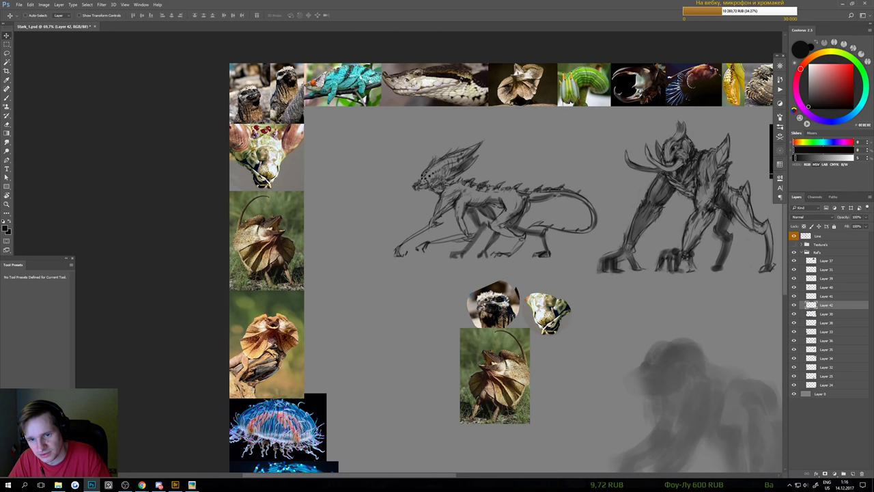
- Reposition the copied insect head beside the iguana head and rotate it with Free Transform
scroll(527, 325, "up", 2)
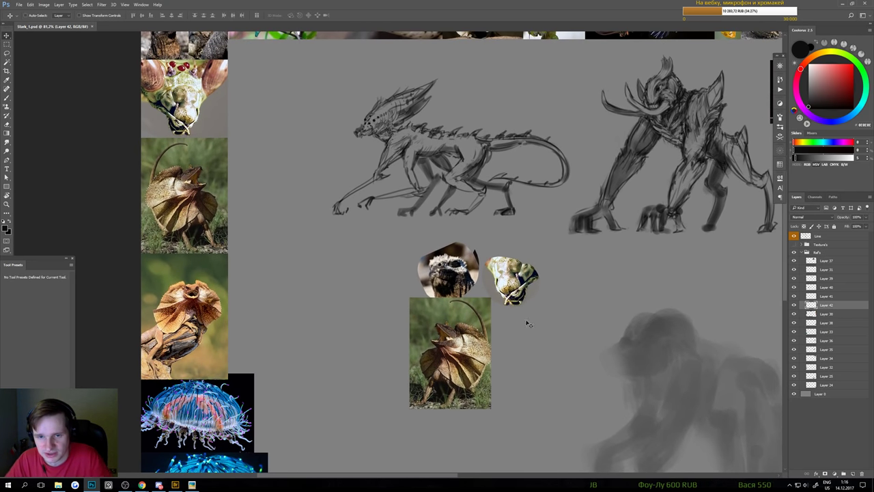
left_click_drag(515, 284, 510, 301)
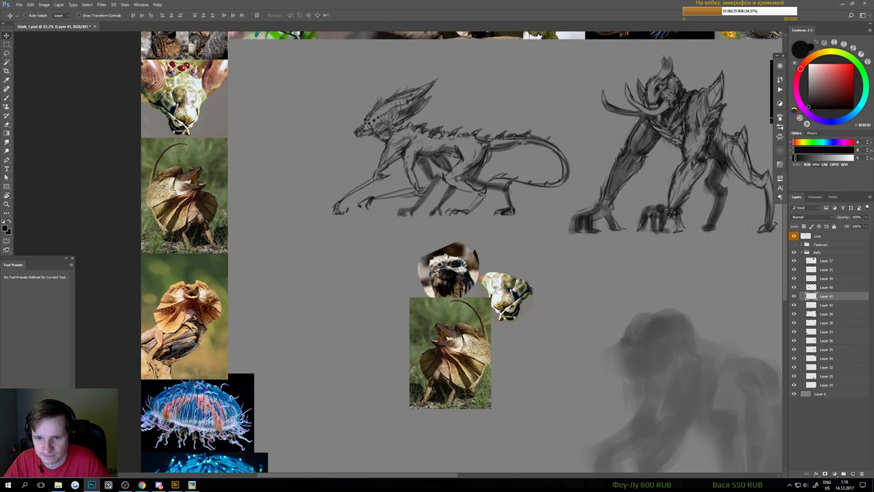
key("ctrl+t")
left_click_drag(558, 281, 549, 262)
key("Return")
key("e")
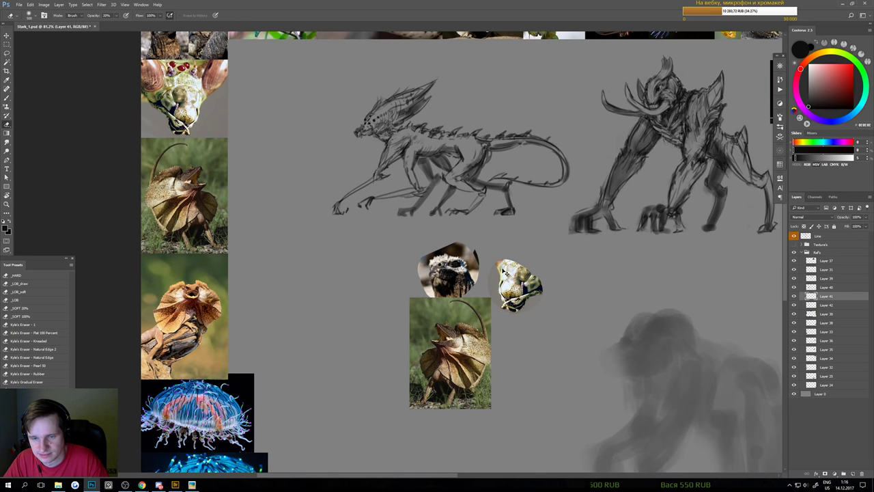
- Select the layer holding the reference pictures along the board's lower edge and activate the Rectangular Marquee tool
left_click_drag(509, 304, 476, 306)
mouse_move(747, 361)
left_mouse_down()
mouse_move(501, 308)
mouse_move(479, 317)
left_mouse_up()
scroll(479, 316, "up", 2)
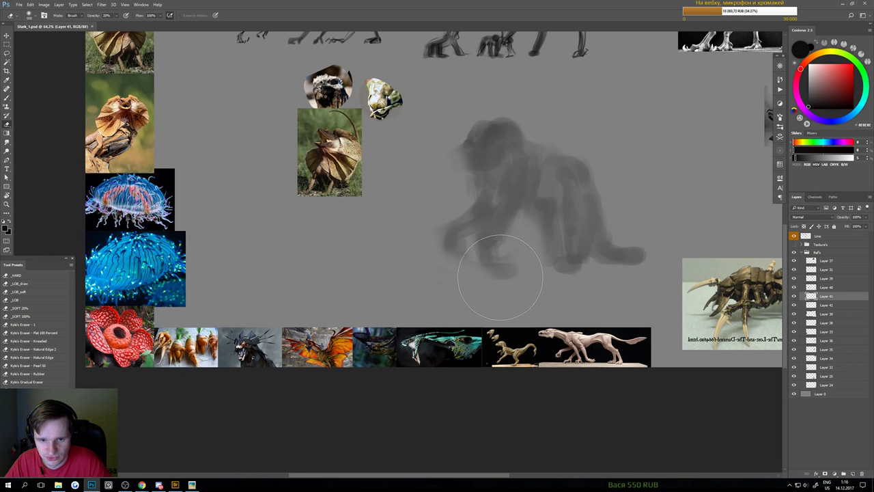
left_click_drag(394, 330, 403, 330)
key("v")
left_click(370, 353, "ctrl")
left_click_drag(360, 363, 388, 376)
key("m")
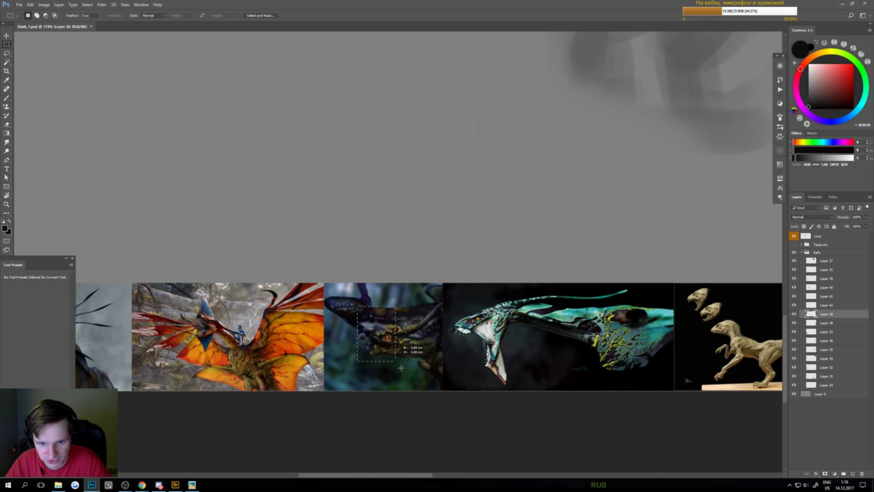
left_click_drag(356, 307, 424, 390)
left_click_drag(405, 362, 379, 335)
key("ctrl+d")
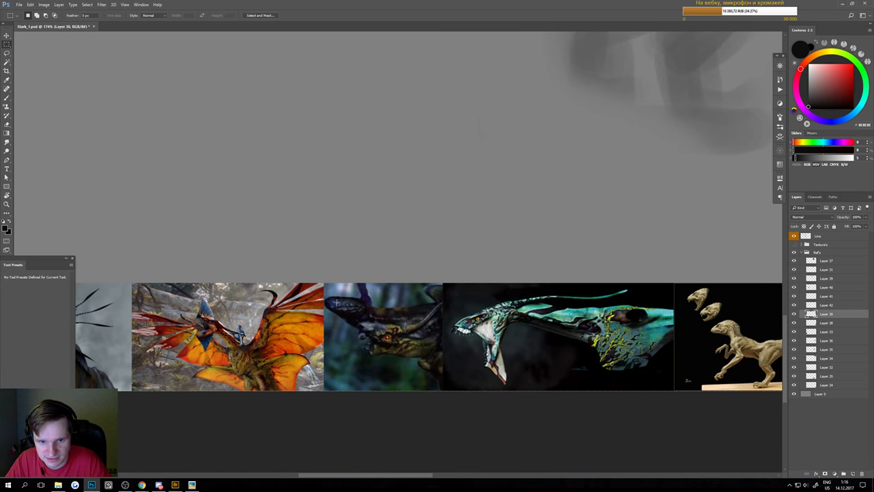
- Marquee the dark blue creature head picture in the lower reference row and copy it to a new layer
mouse_move(325, 288)
left_mouse_down()
mouse_move(437, 355)
mouse_move(431, 369)
left_mouse_up()
scroll(432, 369, "down", 3)
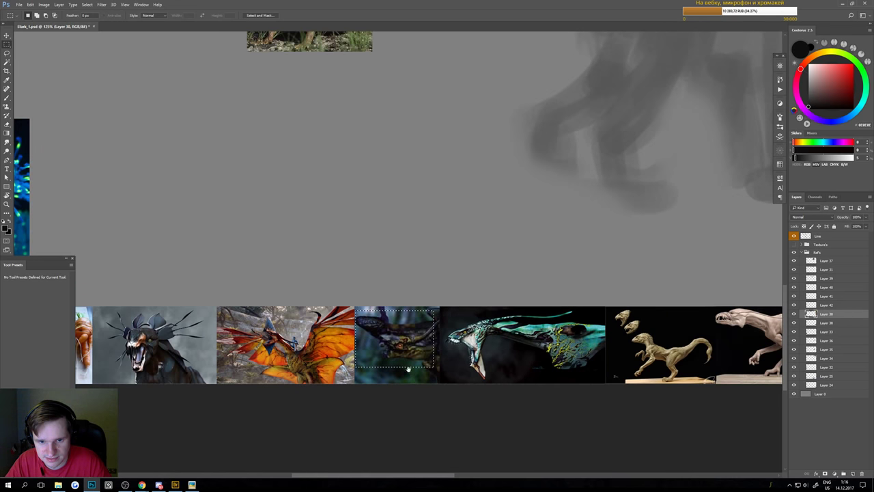
right_click(408, 368)
left_click(444, 258)
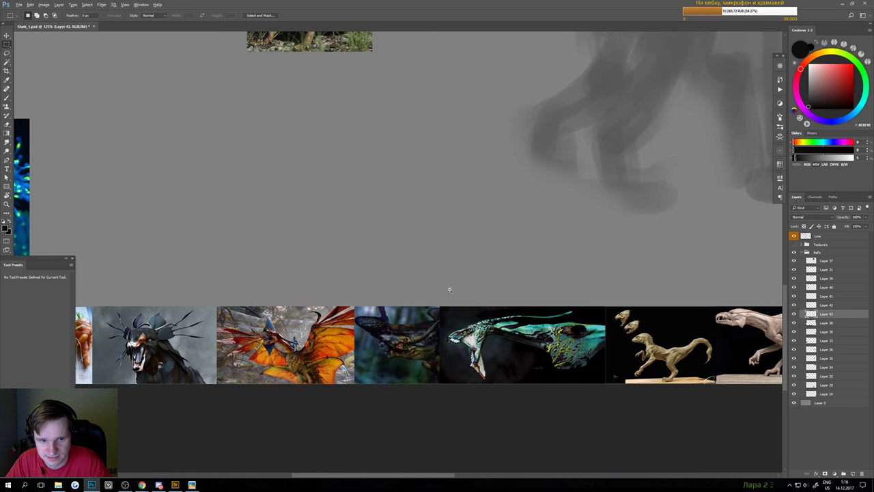
- Place the copied dark creature picture under the insect head, beside the frilled lizard copy
scroll(449, 290, "down", 3)
key("v")
left_click_drag(449, 290, 471, 141)
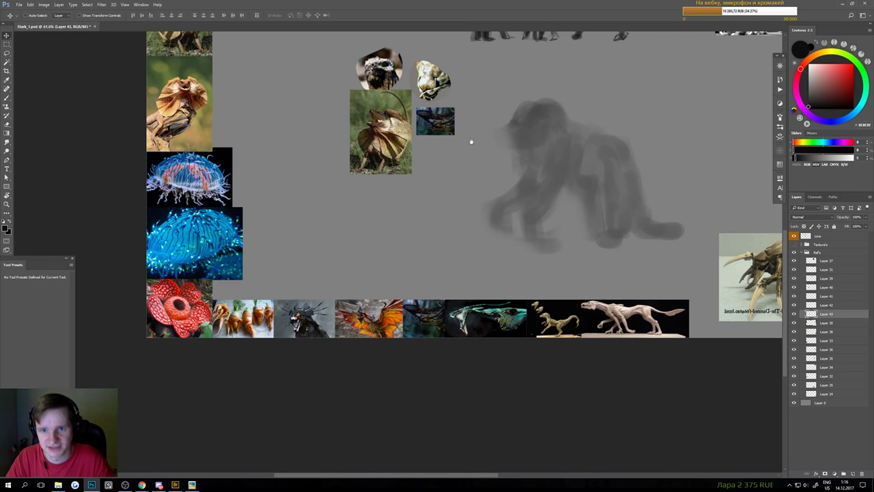
key("ctrl+0")
scroll(316, 281, "up", 3)
left_click_drag(329, 293, 383, 278)
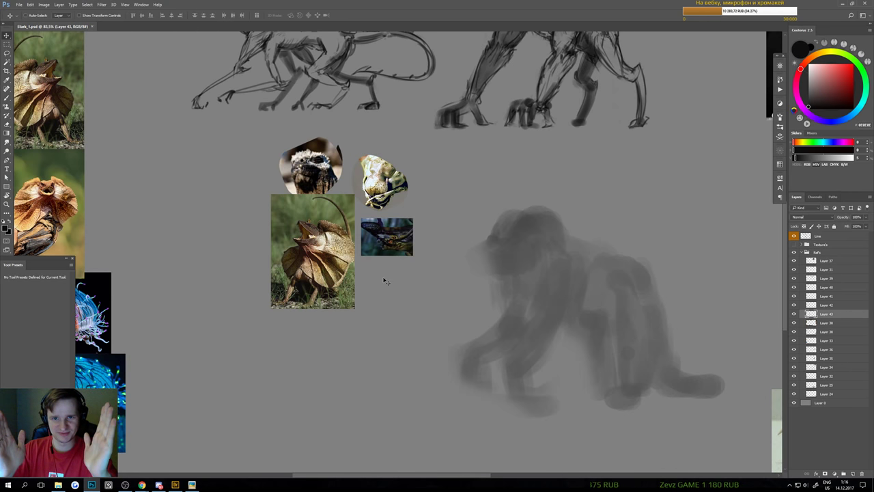
- Select the Line layer, shift its sketches slightly up and to the right, and save the document
left_click(793, 315)
left_click(793, 316)
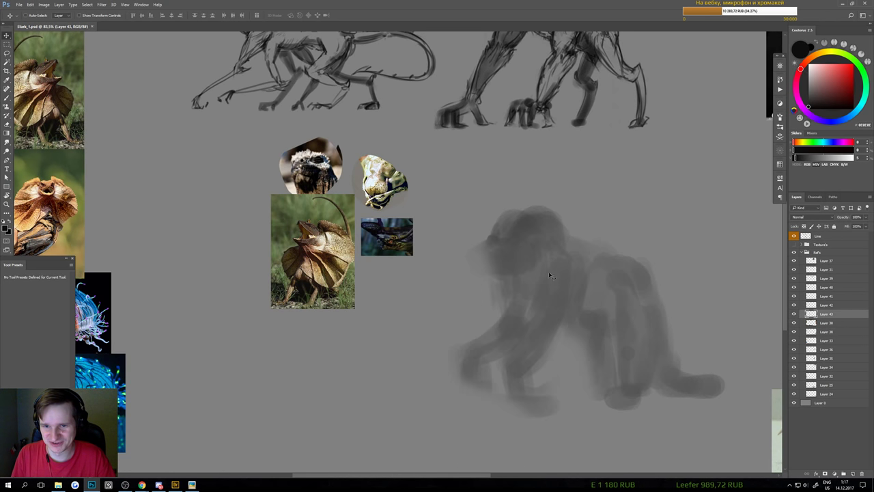
left_click(535, 255, "ctrl")
left_click_drag(535, 256, 549, 243)
key("ctrl+s")
left_click_drag(548, 287, 538, 285)
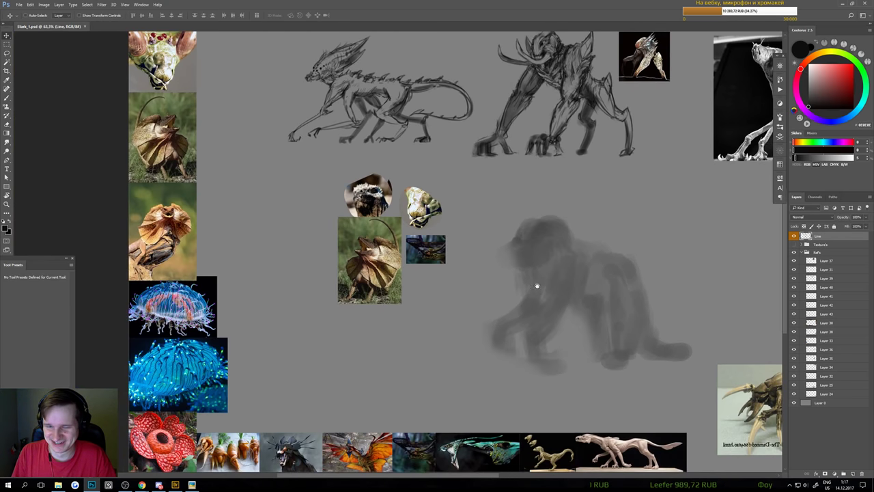
- Erase the front of the silhouette's head with the _SOFT 100% eraser preset
scroll(506, 240, "down", 2)
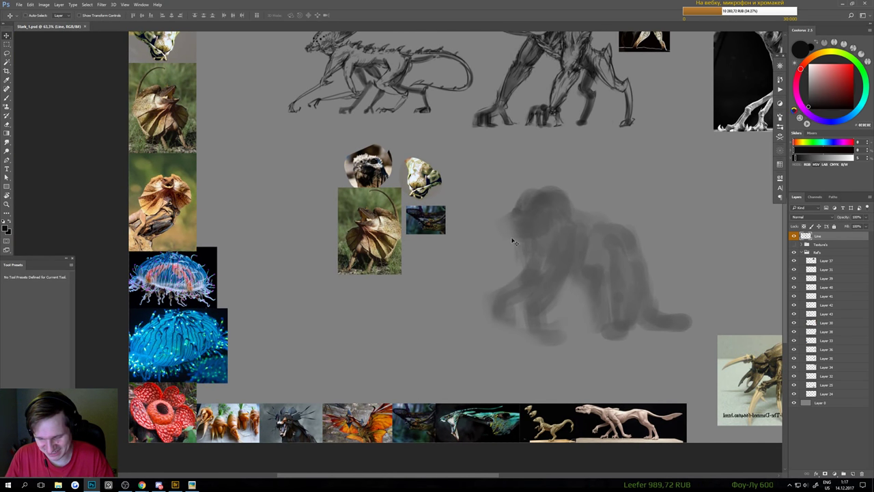
key("b")
scroll(532, 212, "up", 2)
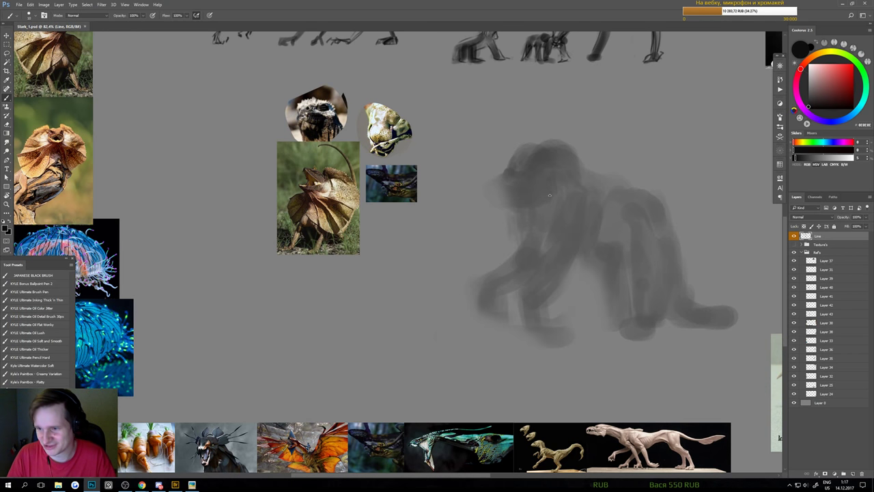
key("e")
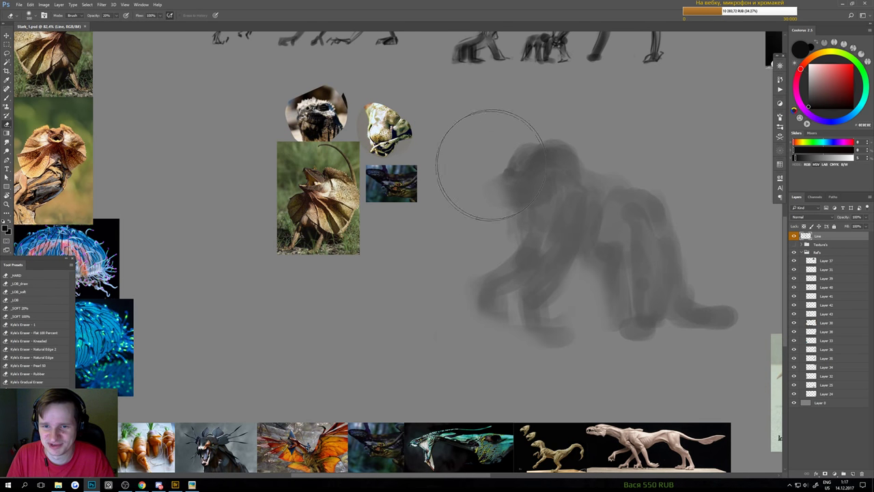
left_click(27, 317)
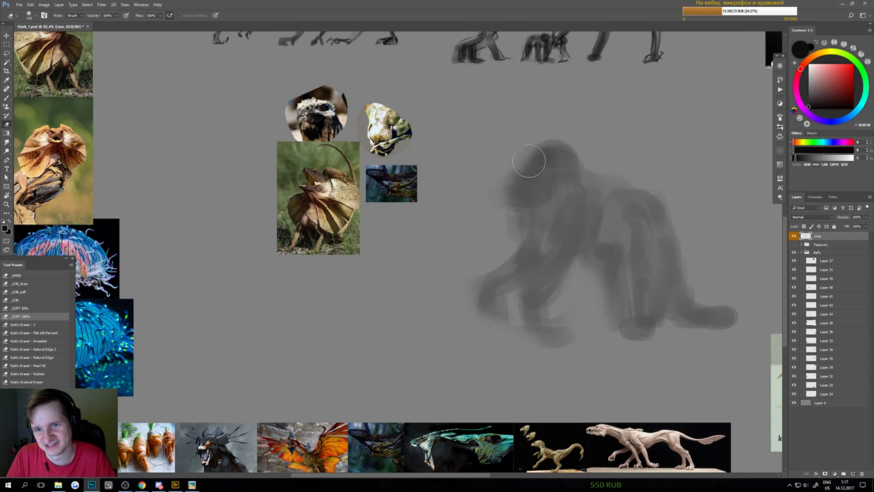
- Sketch brow, snout and jaw lines in front of the silhouette's head, reworking the snout tip
key("b")
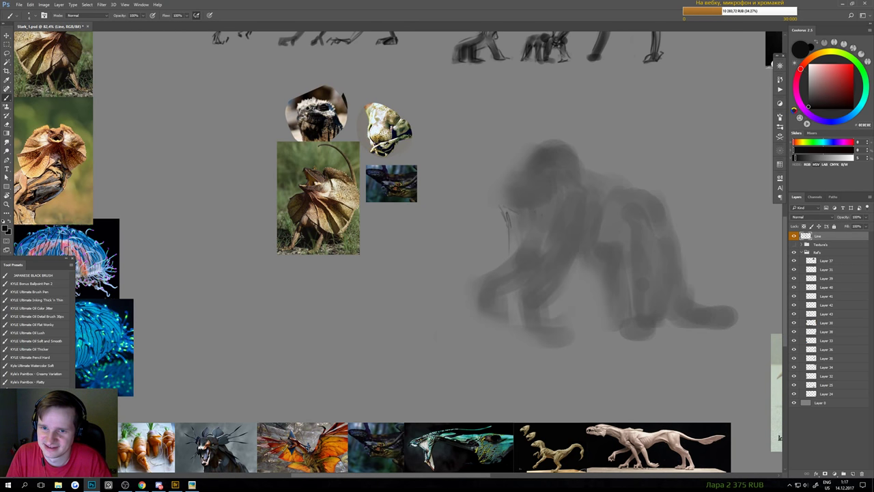
left_click_drag(504, 207, 525, 202)
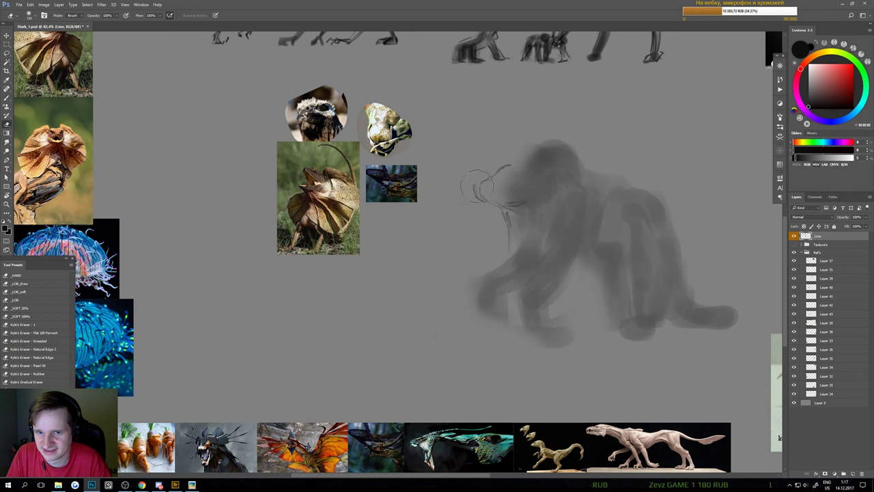
key("ctrl+z")
key("e")
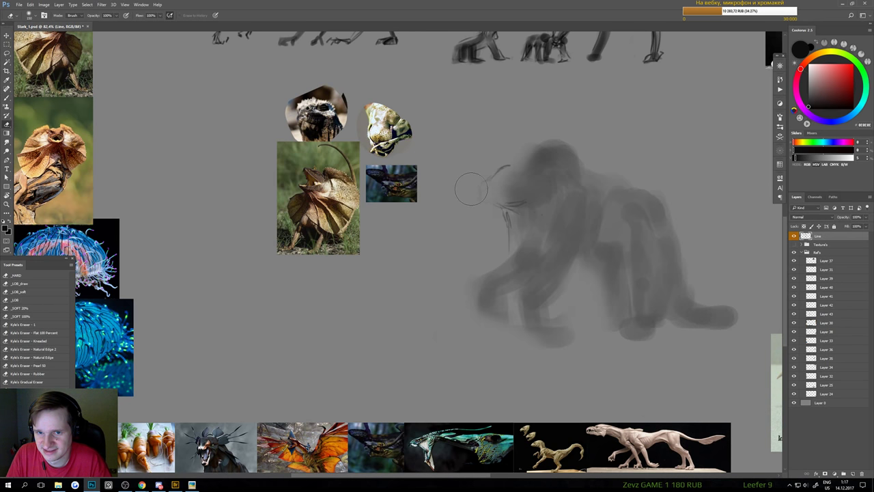
key("b")
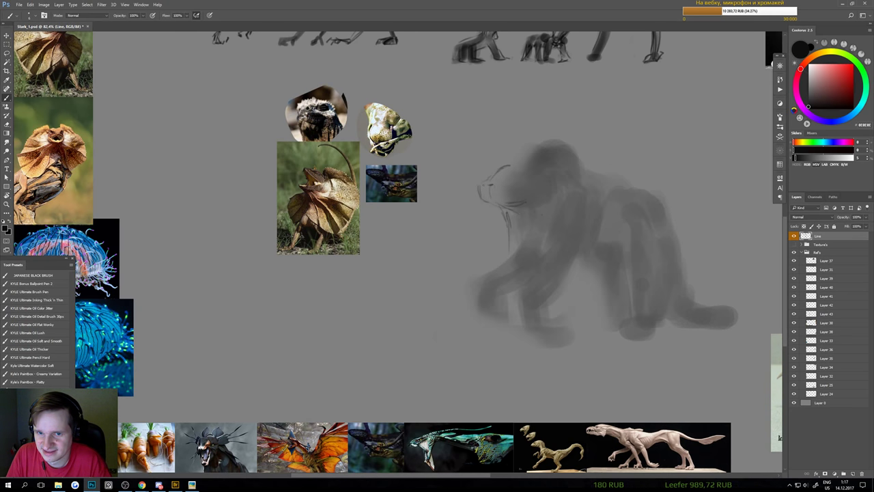
left_click_drag(544, 206, 531, 210)
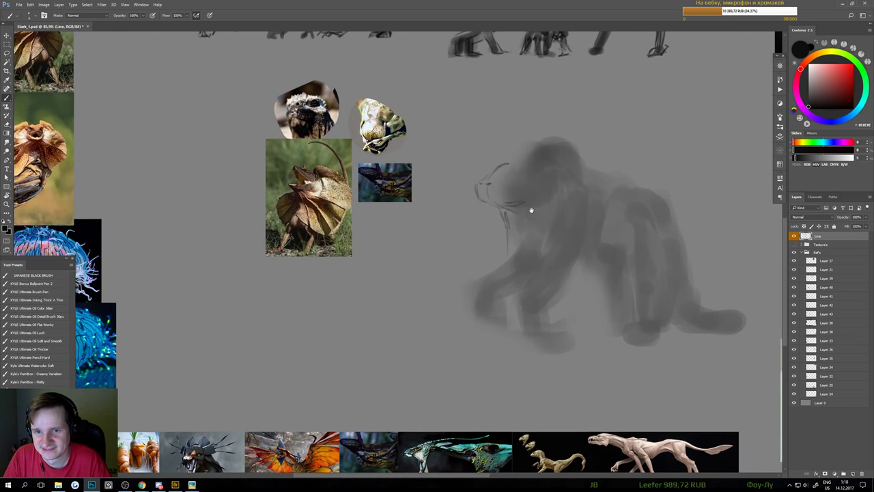
- Erase the protruding snout lines and sketch short new face strokes close to the silhouette's head
key("e")
key("b")
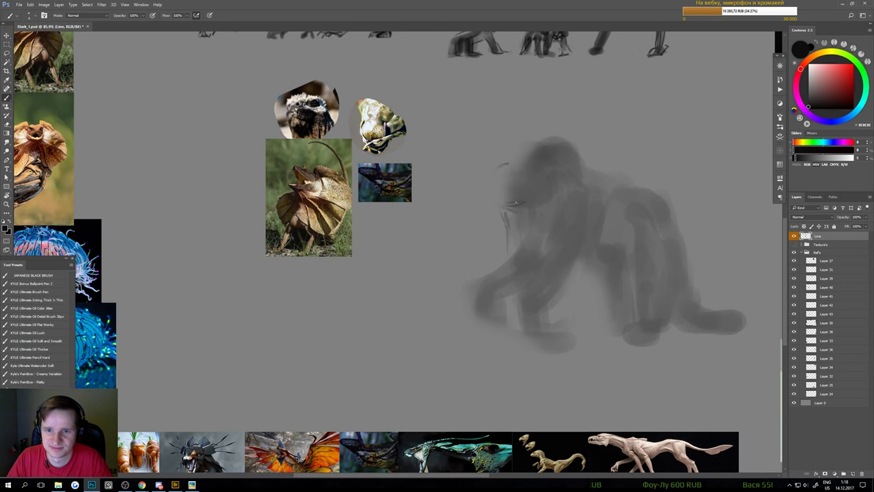
scroll(509, 219, "up", 1)
left_click_drag(509, 219, 514, 245)
- Fade the whole third creature silhouette with a large _SOFT 20% eraser
key("e")
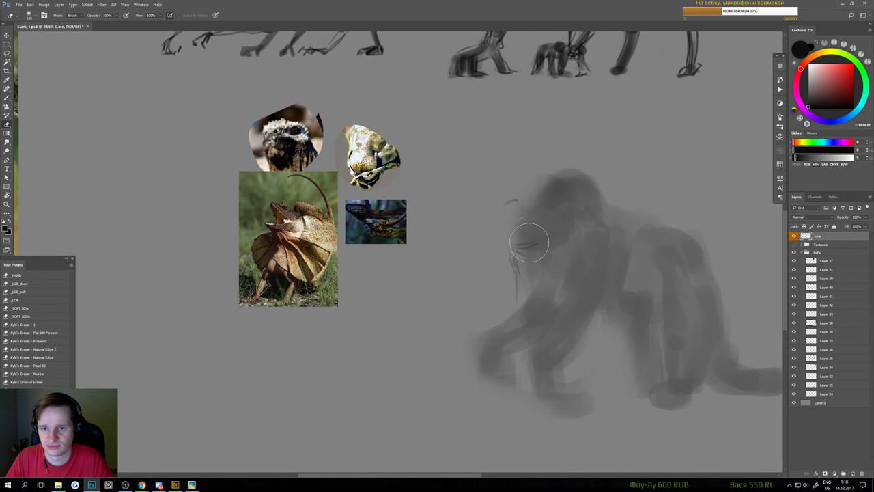
left_click(37, 310)
scroll(403, 289, "down", 6)
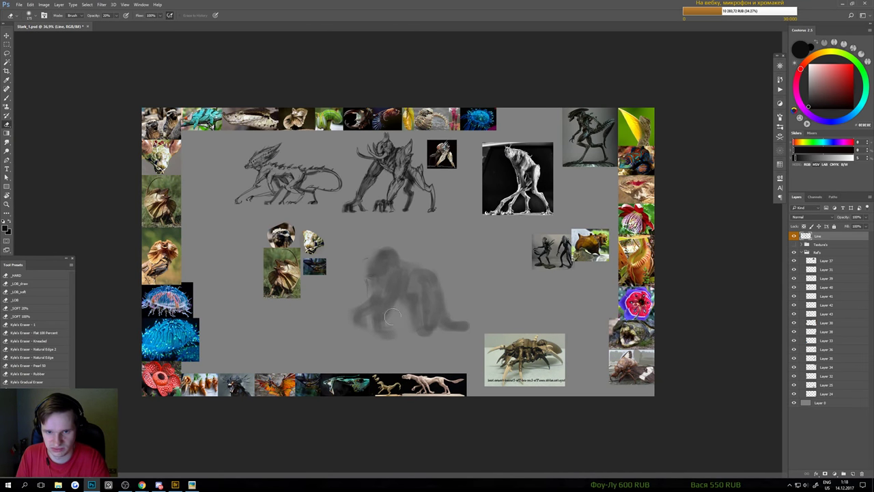
mouse_move(402, 265)
left_mouse_down()
mouse_move(365, 276)
mouse_move(343, 306)
mouse_move(348, 316)
mouse_move(396, 300)
mouse_move(482, 296)
mouse_move(448, 322)
mouse_move(380, 342)
mouse_move(351, 336)
mouse_move(427, 261)
mouse_move(393, 261)
mouse_move(353, 281)
left_mouse_up()
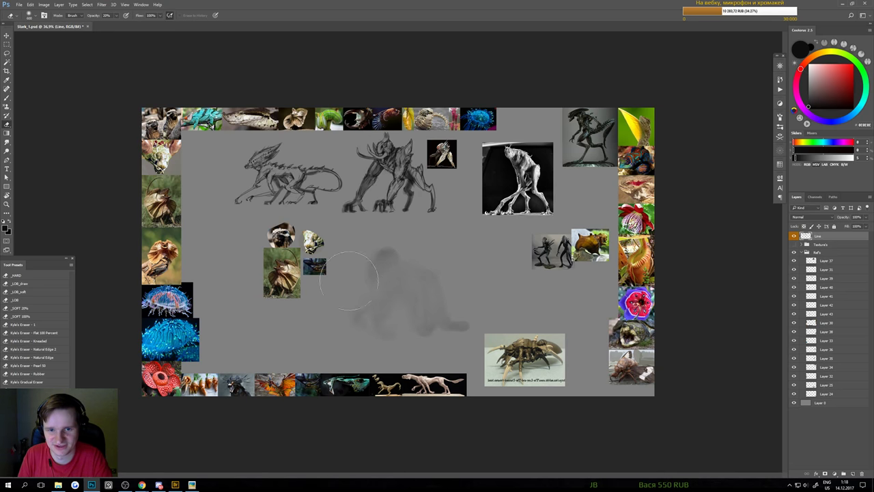
scroll(369, 301, "up", 2)
scroll(382, 283, "up", 2)
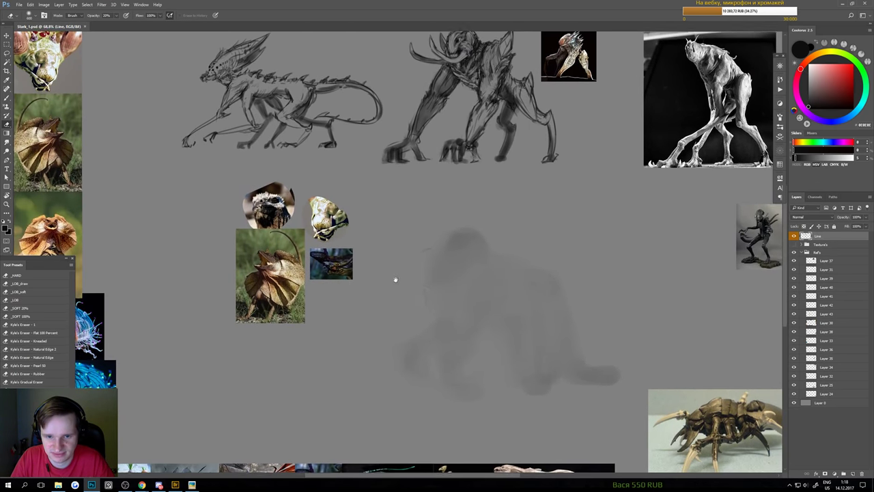
- Erase the leftover face strokes at the front of the silhouette's head with the _SOFT 100% eraser preset
key("b")
scroll(437, 278, "up", 2)
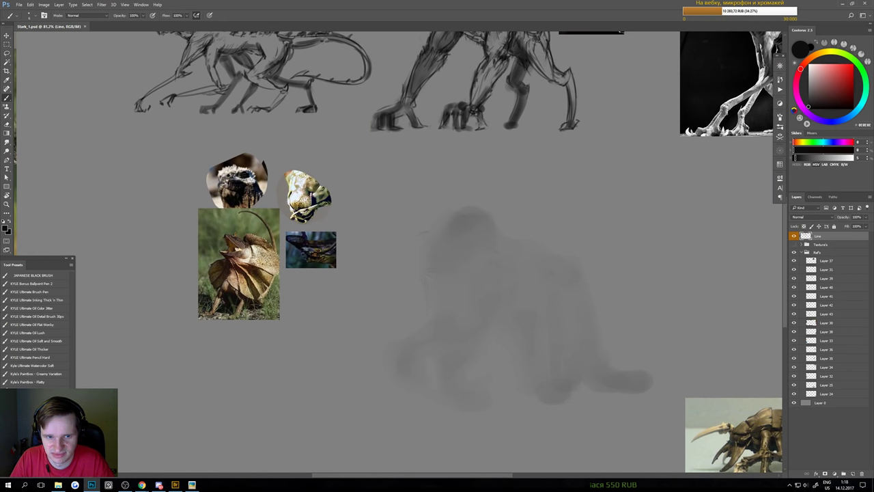
scroll(466, 254, "up", 1)
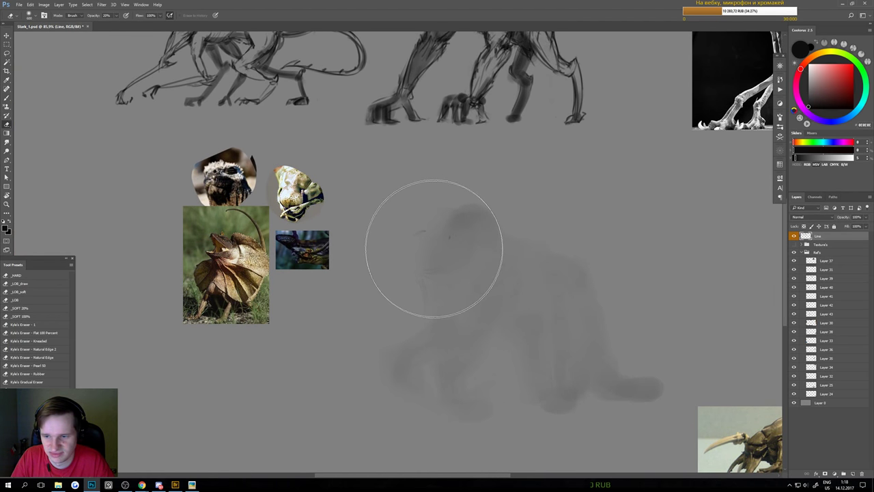
key("e")
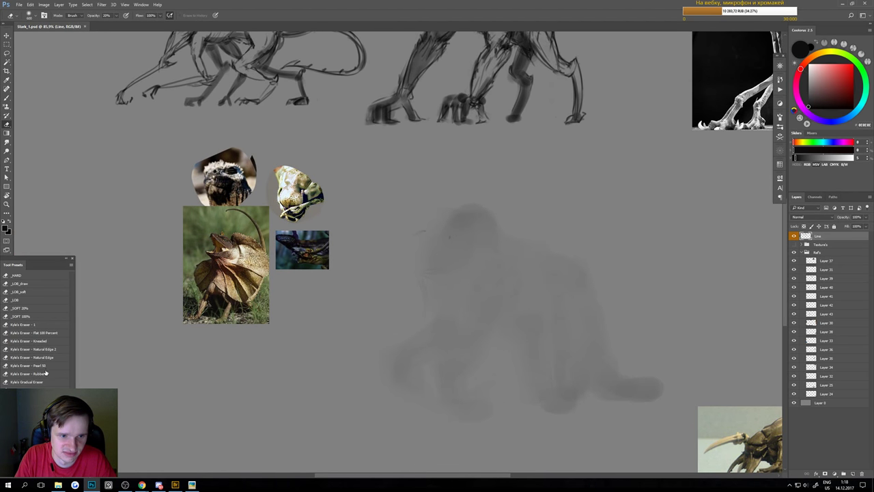
left_click(44, 316)
mouse_move(465, 210)
left_mouse_down()
mouse_move(441, 209)
mouse_move(451, 222)
mouse_move(468, 222)
mouse_move(450, 236)
left_mouse_up()
- Sketch a dark slanted eye with upper and lower lid lines on the front of the third creature's head
key("b")
key("e")
key("b")
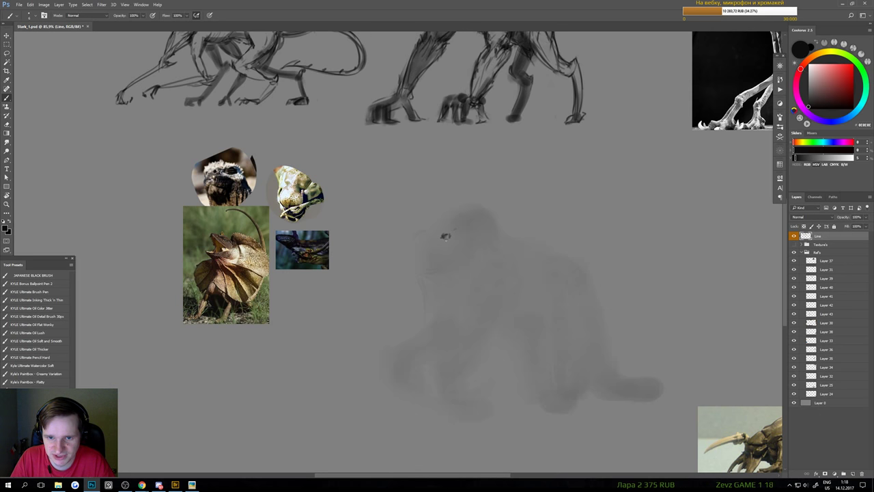
scroll(442, 237, "up", 3)
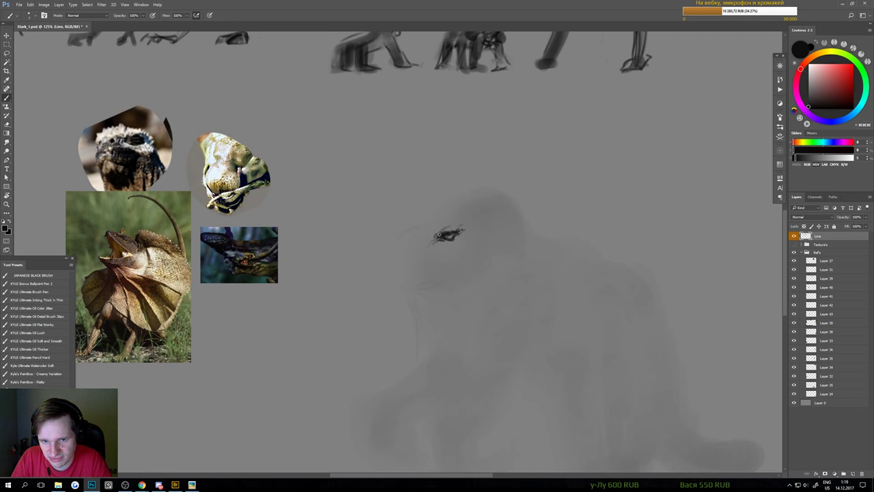
mouse_move(439, 233)
left_mouse_down()
mouse_move(427, 243)
mouse_move(440, 229)
left_mouse_up()
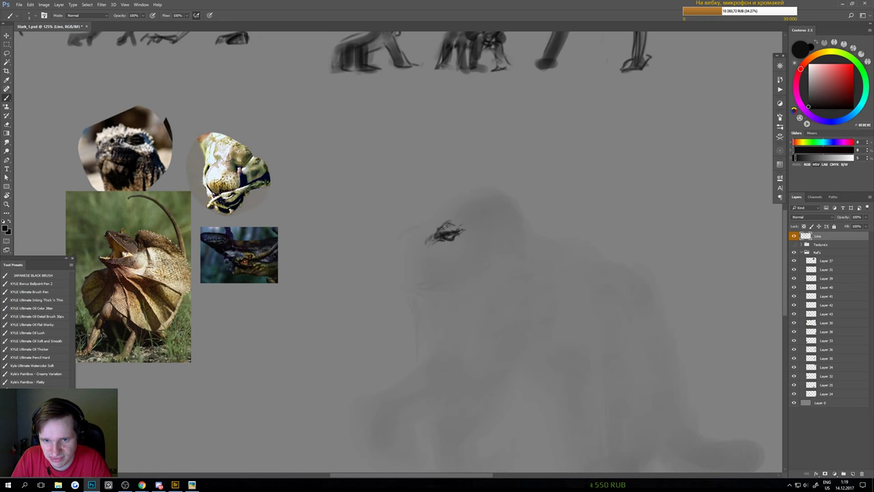
left_click_drag(447, 223, 461, 227)
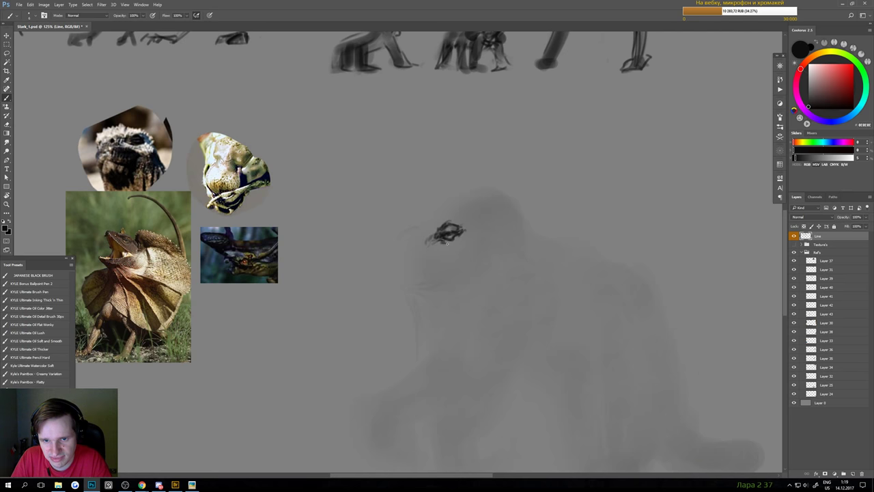
left_click_drag(442, 242, 455, 239)
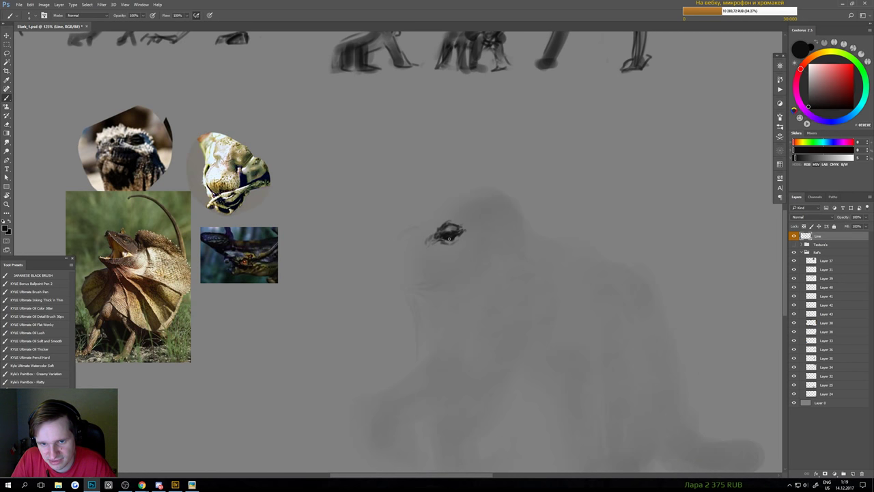
- Reduce the eraser to a tiny size and cut a small highlight into the dark eye
key("e")
key("bracketleft")
key("bracketleft")
key("bracketleft")
key("bracketleft")
key("bracketleft")
key("bracketleft")
key("bracketleft")
key("bracketleft")
key("bracketleft")
key("bracketleft")
key("bracketleft")
key("bracketleft")
key("bracketleft")
key("bracketleft")
key("bracketleft")
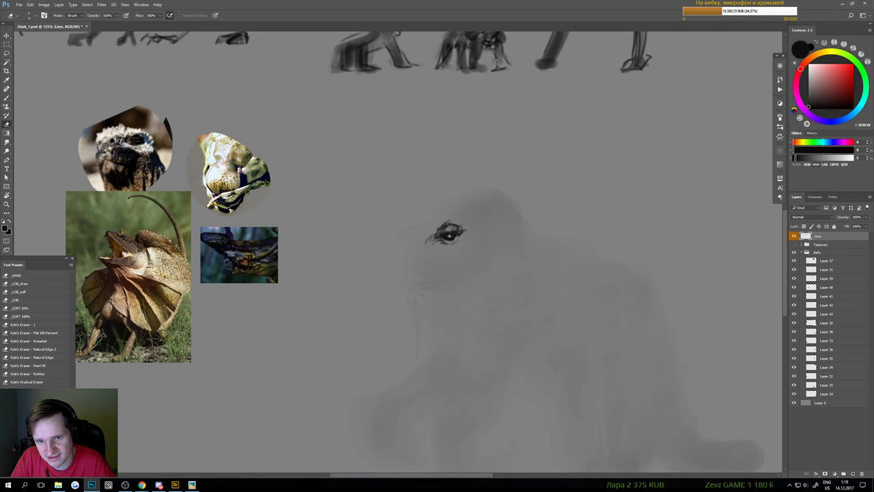
- Refine the eye's lids and inner corner with alternating brush and eraser strokes, lightening the upper lid
key("b")
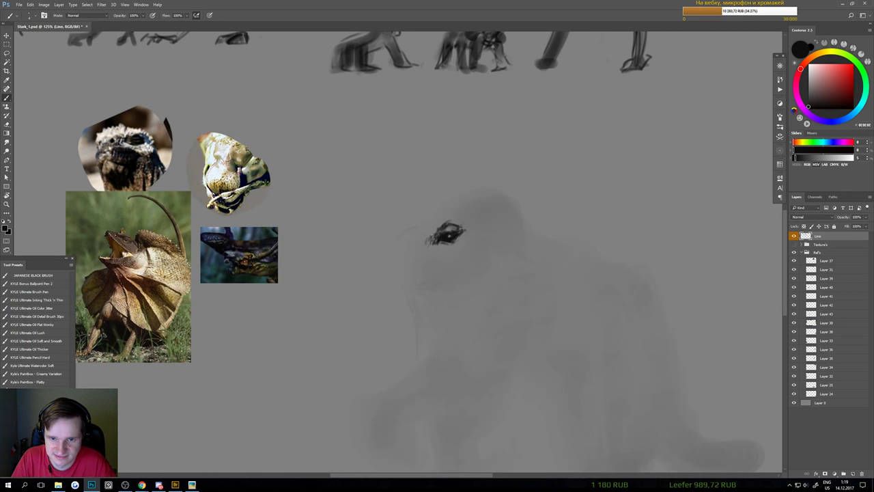
key("e")
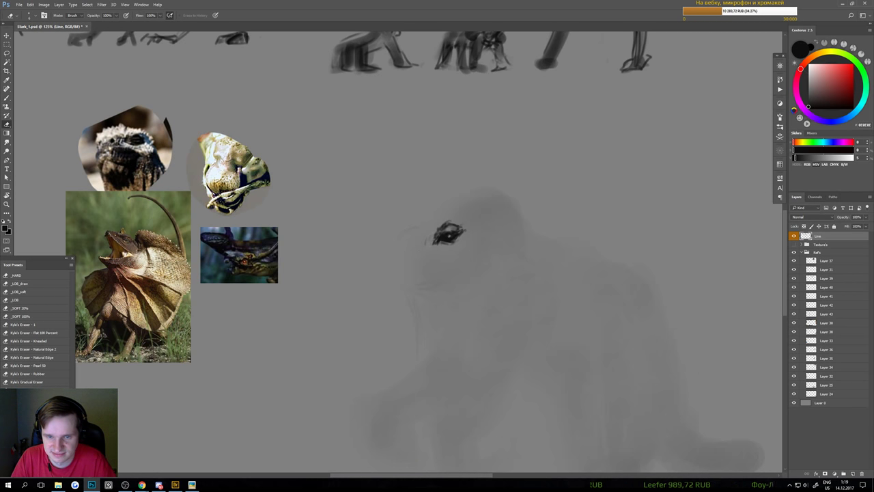
key("b")
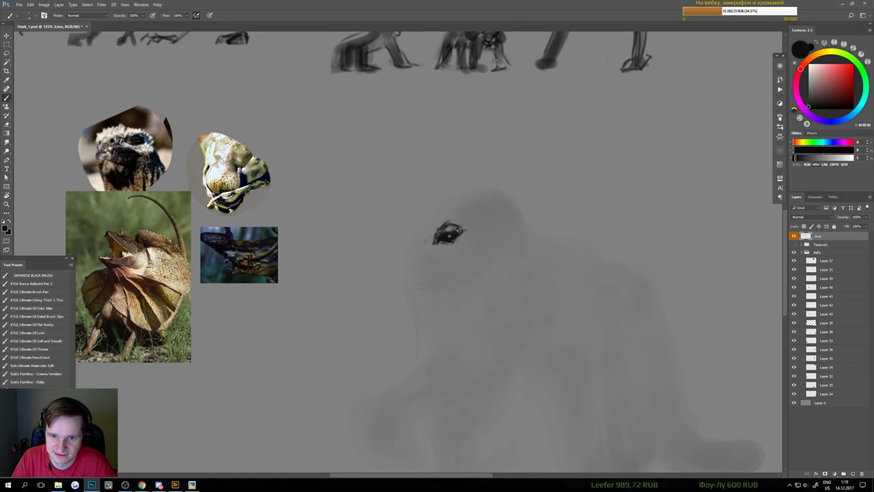
key("e")
left_click_drag(459, 225, 434, 224)
key("b")
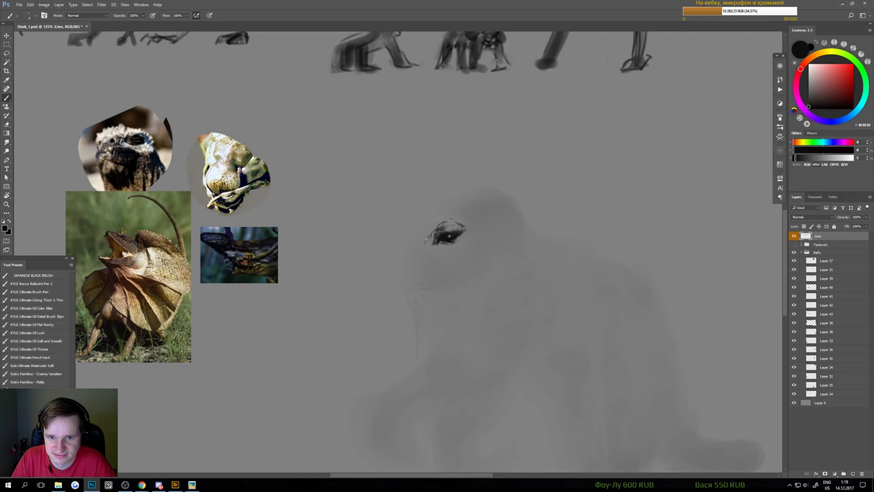
left_click_drag(437, 233, 434, 241)
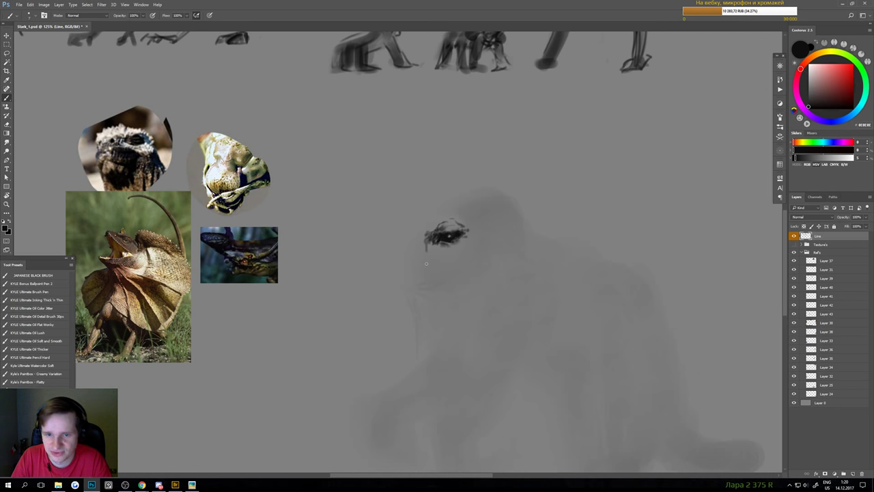
- Remove the stroke hanging below the inner eye corner, and shade the upper lid and nose bridge
key("e")
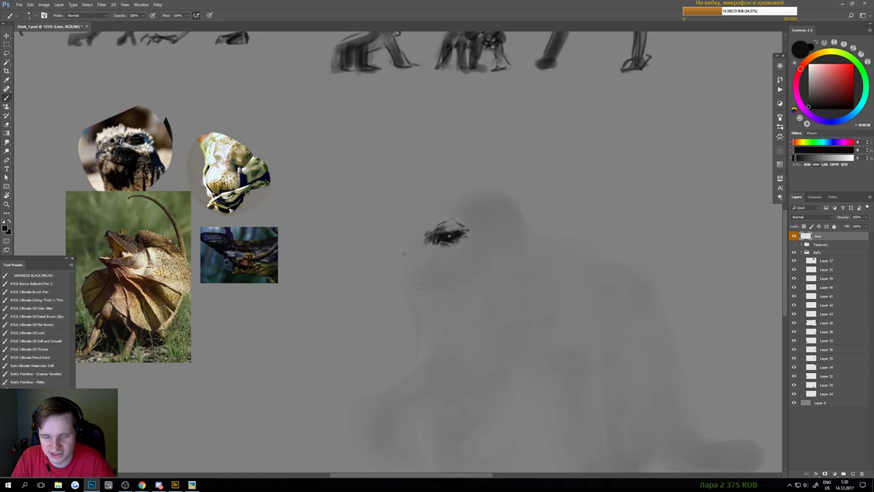
key("p")
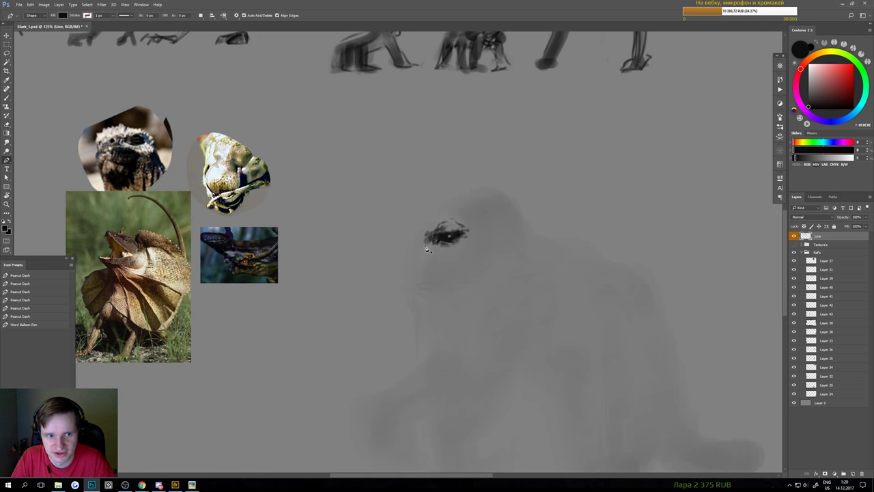
key("b")
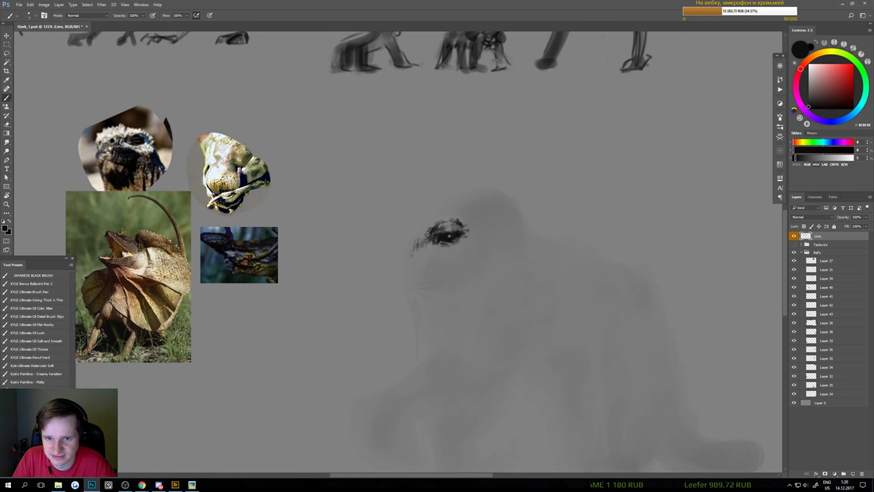
mouse_move(444, 255)
left_mouse_down()
mouse_move(413, 261)
mouse_move(459, 259)
left_mouse_up()
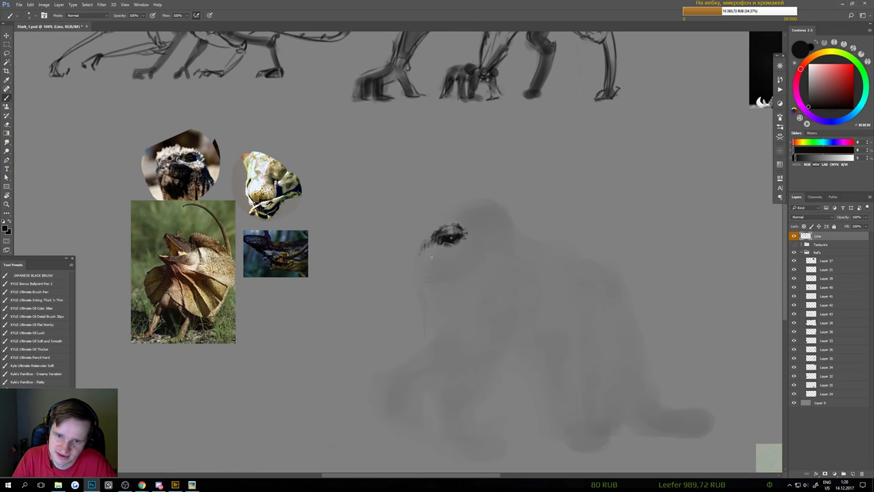
- Erase the nose bridge strokes in front of the eye and trim the edges of the eye sketch
key("e")
left_click_drag(425, 232, 423, 243)
scroll(419, 280, "down", 5)
key("b")
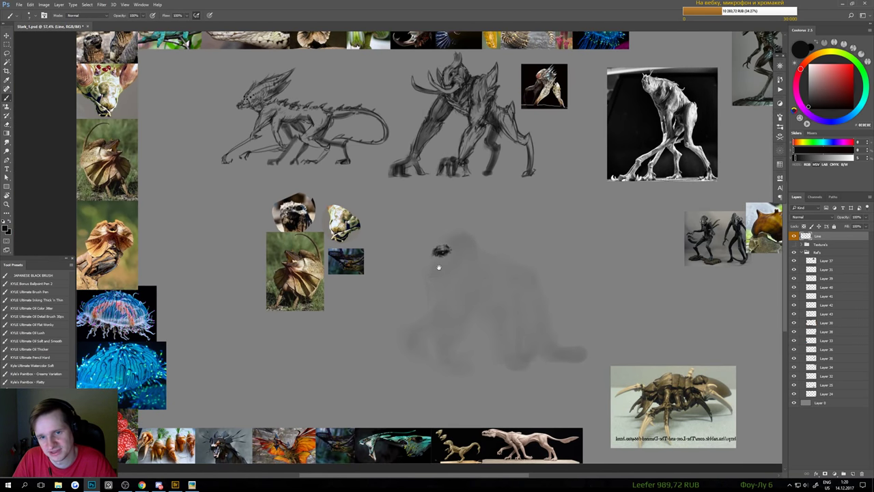
scroll(440, 267, "up", 6)
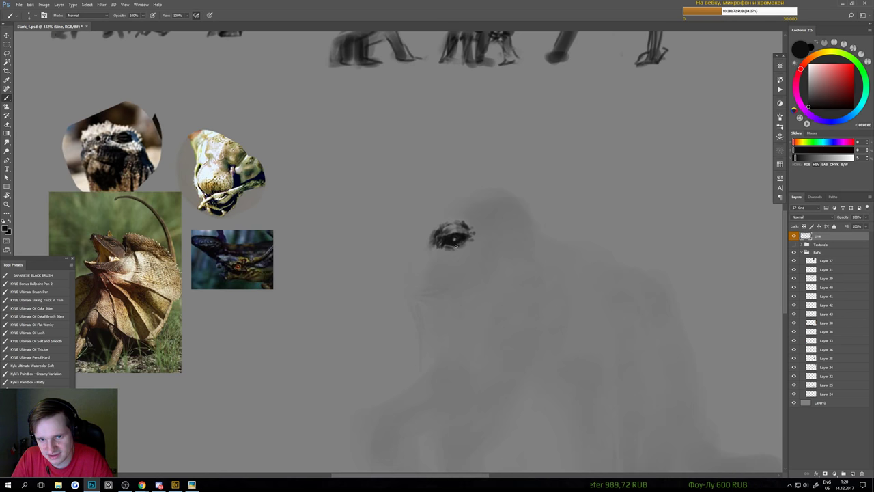
scroll(456, 256, "down", 5)
scroll(451, 234, "up", 4)
key("e")
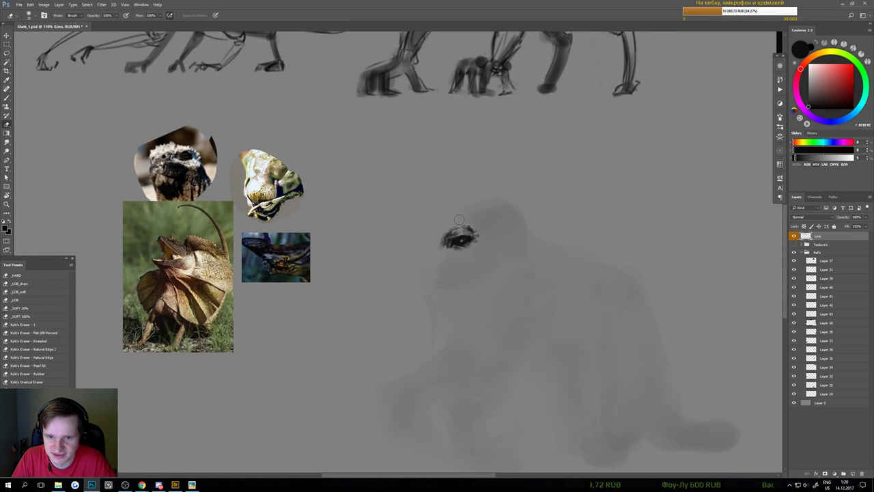
key("b")
scroll(437, 260, "down", 5)
scroll(447, 269, "up", 5)
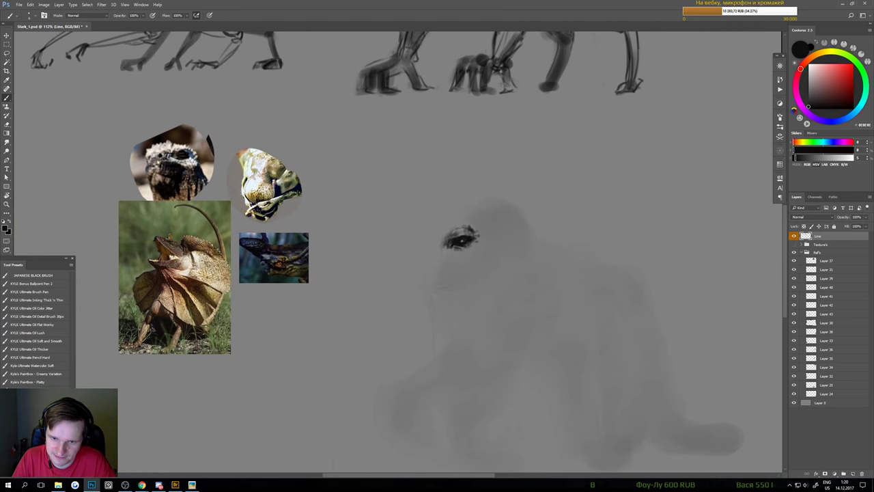
- Erase the faded body and head silhouette around the eye with an enlarged eraser, reducing its size near the head
key("e")
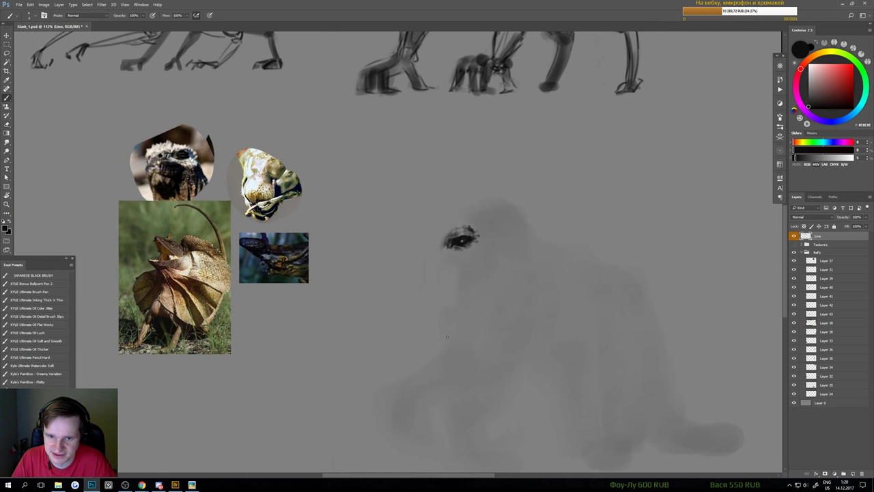
scroll(455, 341, "down", 2)
scroll(453, 303, "down", 1)
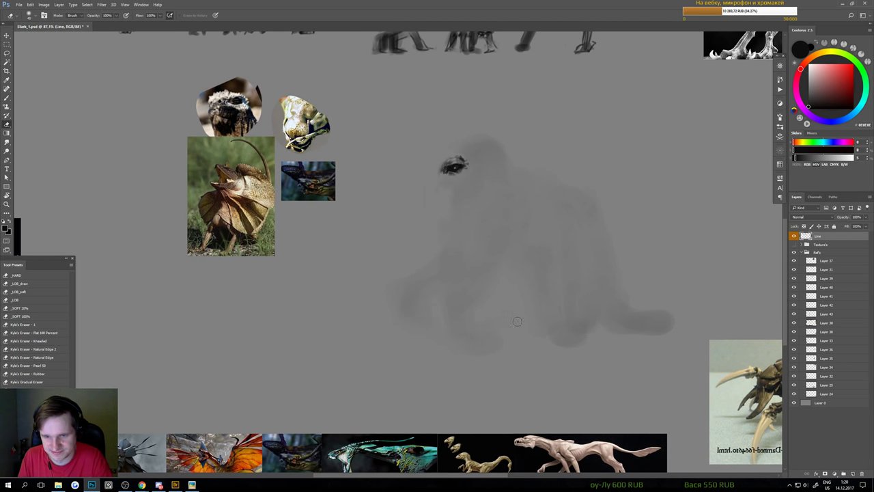
key("]")
key("]")
key("]")
key("]")
key("]")
key("]")
key("]")
key("]")
key("]")
key("]")
key("]")
key("]")
key("]")
key("]")
key("]")
mouse_move(652, 321)
left_mouse_down()
mouse_move(422, 323)
mouse_move(606, 321)
mouse_move(438, 283)
left_mouse_up()
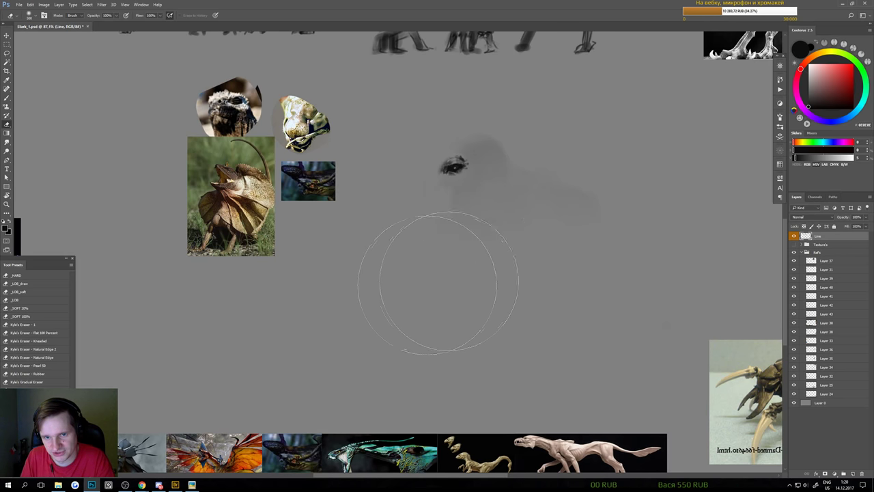
key("bracketleft")
key("bracketleft")
key("bracketleft")
key("bracketleft")
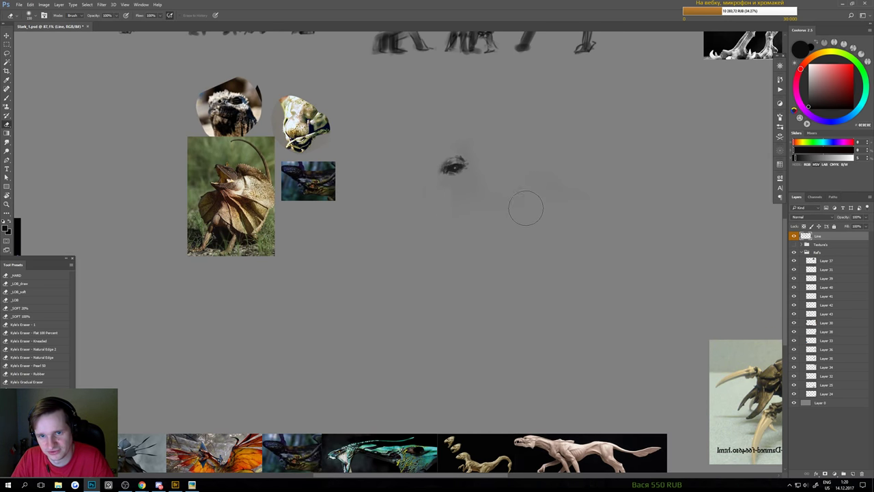
left_click_drag(499, 195, 510, 195)
left_click_drag(491, 159, 510, 225)
- Touch up the eye's lower lid and highlight with a much smaller eraser
key("b")
left_click_drag(443, 234, 435, 233)
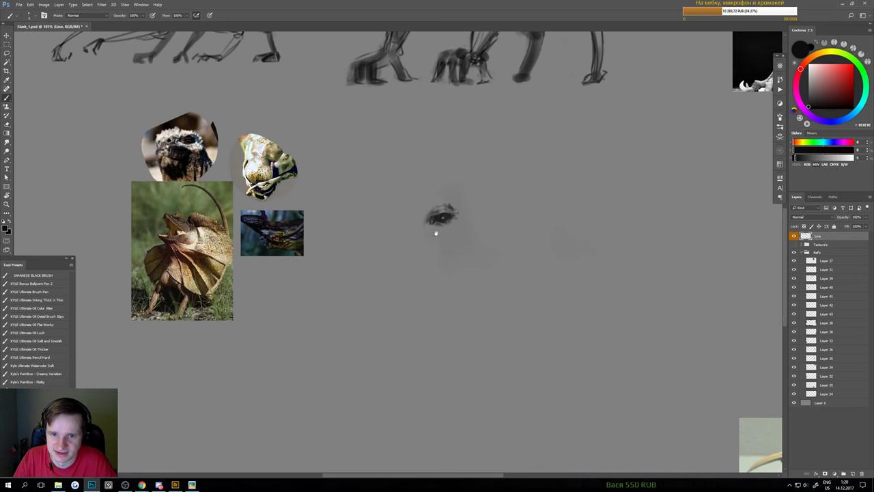
scroll(436, 232, "up", 1)
key("e")
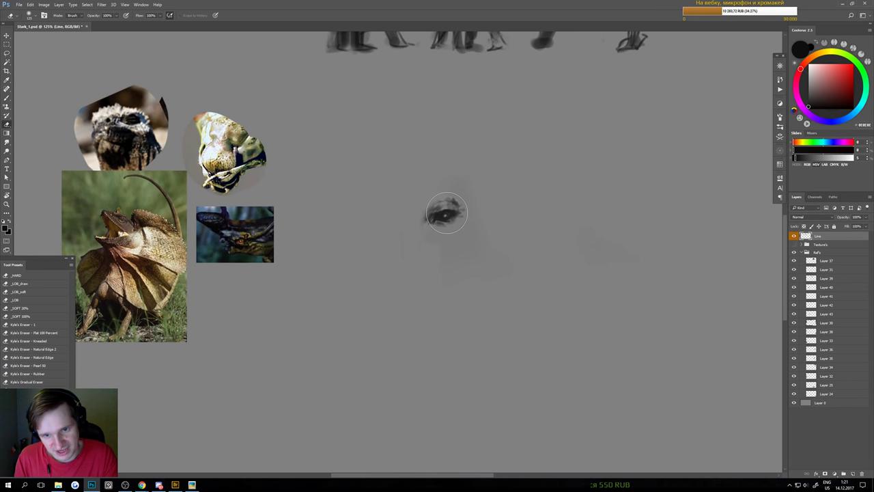
key("bracketleft")
key("bracketleft")
key("bracketleft")
key("bracketleft")
key("bracketleft")
key("bracketleft")
key("bracketleft")
key("bracketleft")
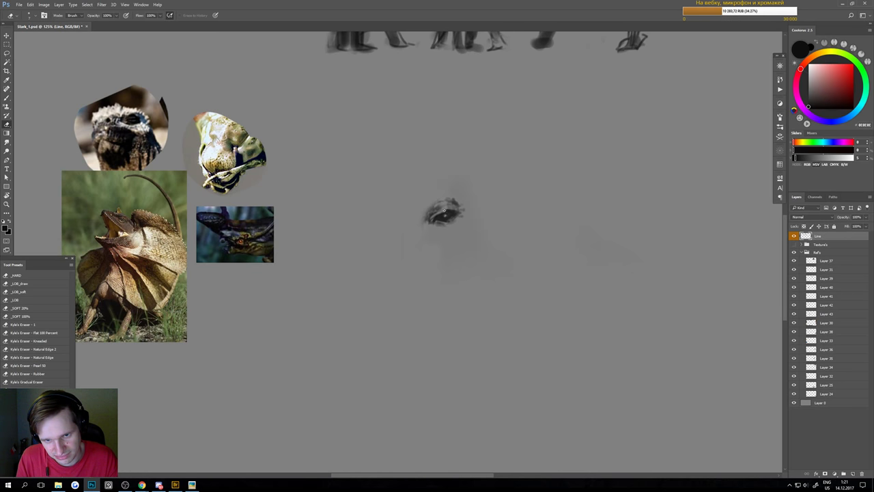
- Deepen the eye's interior with a very dark red brush color and rework its small highlight
key("b")
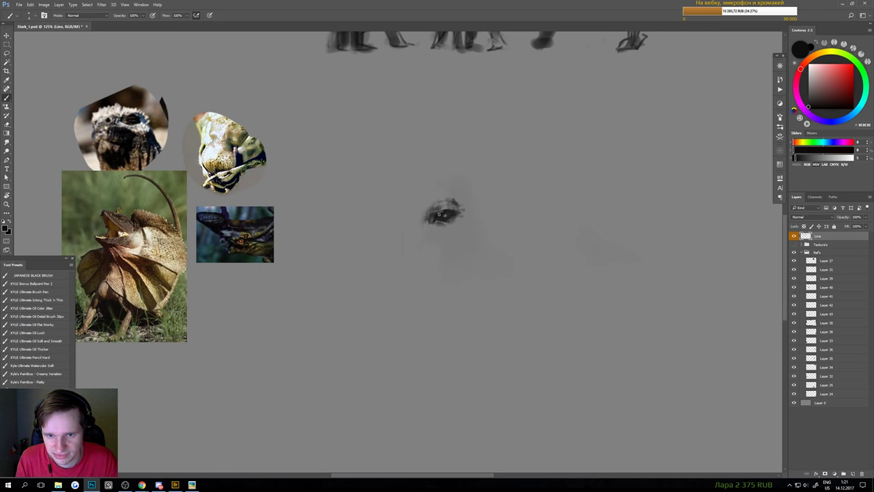
left_click(442, 215)
left_click(839, 106)
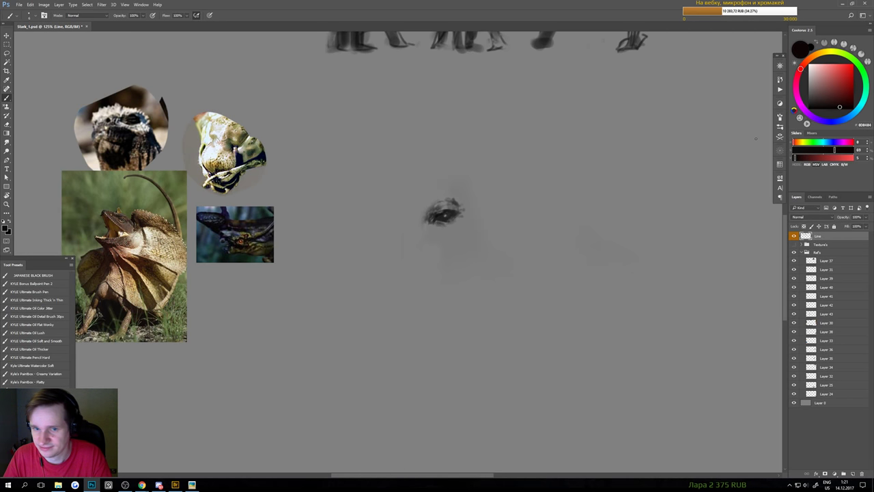
left_click_drag(435, 220, 448, 213)
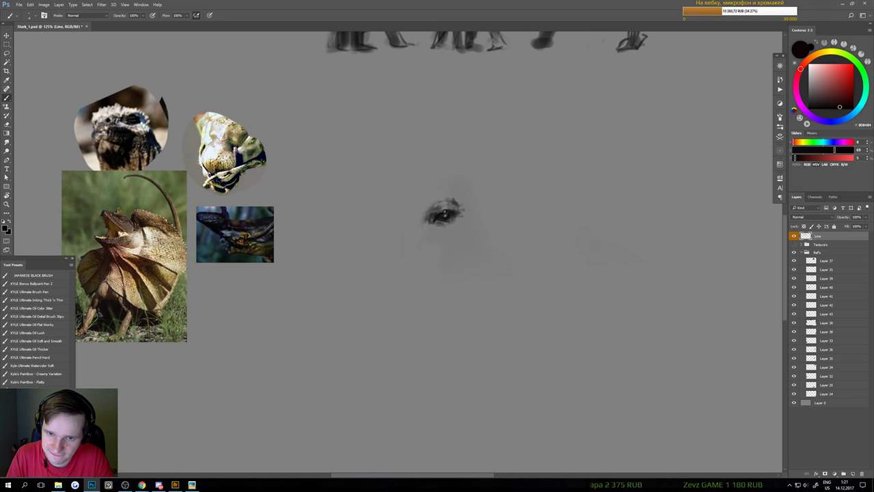
left_click(447, 215)
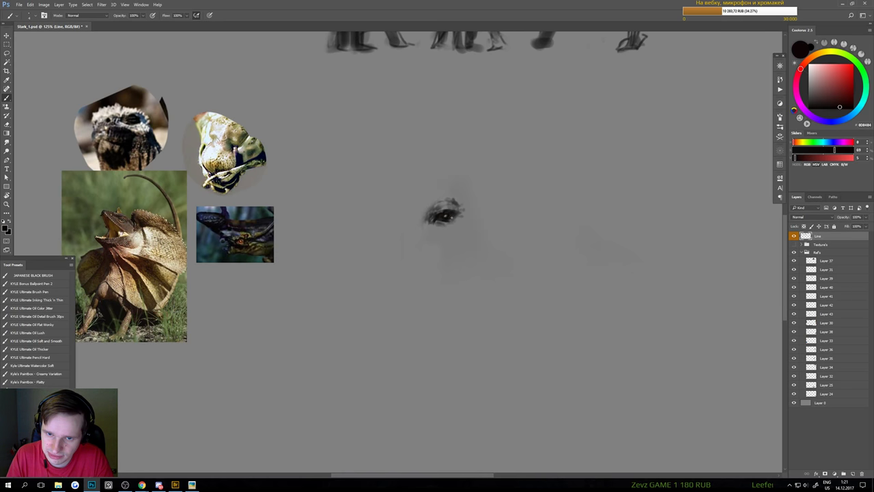
key("e")
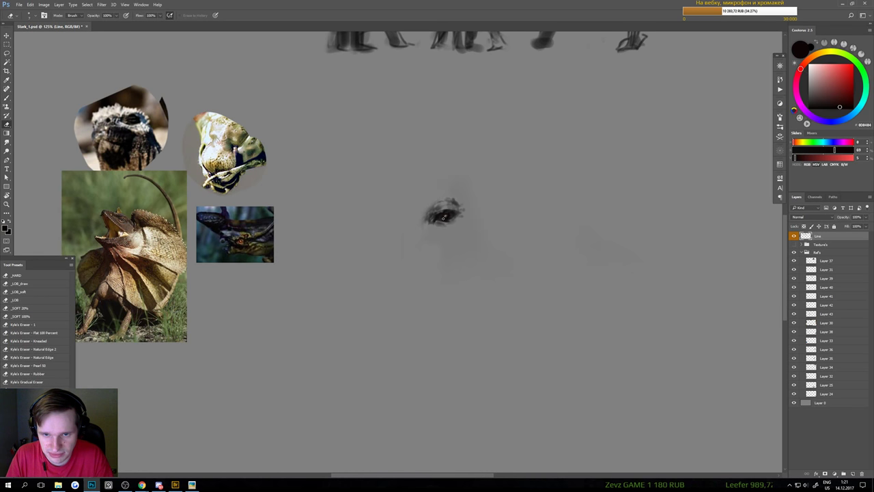
key("b")
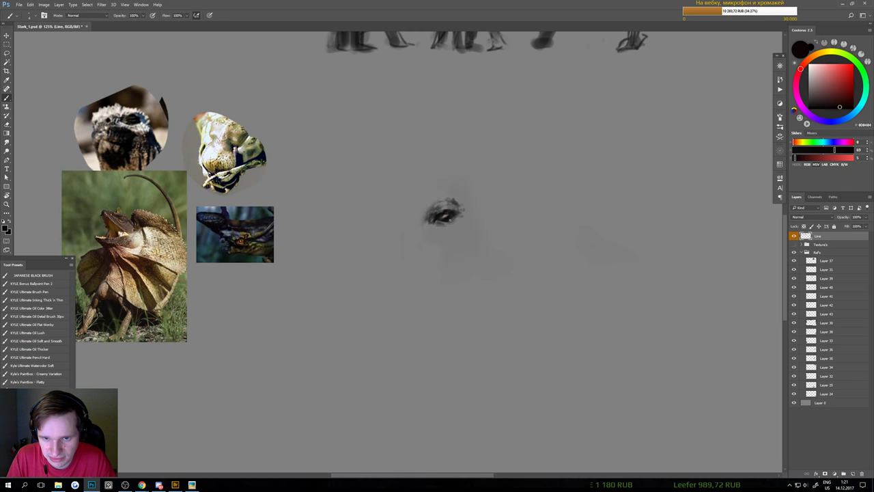
- Rework the eye's dark rim and add a short tear-duct stroke at its front corner, trimming the excess with the eraser
key("e")
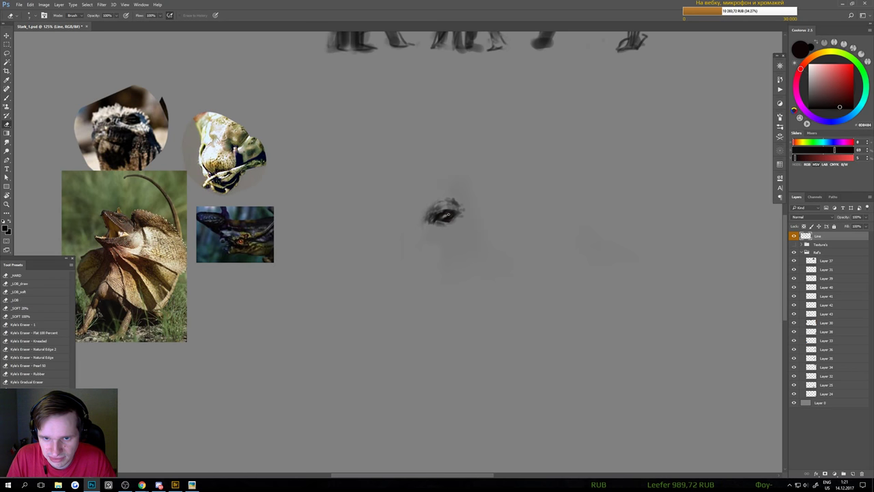
key("ctrl+z")
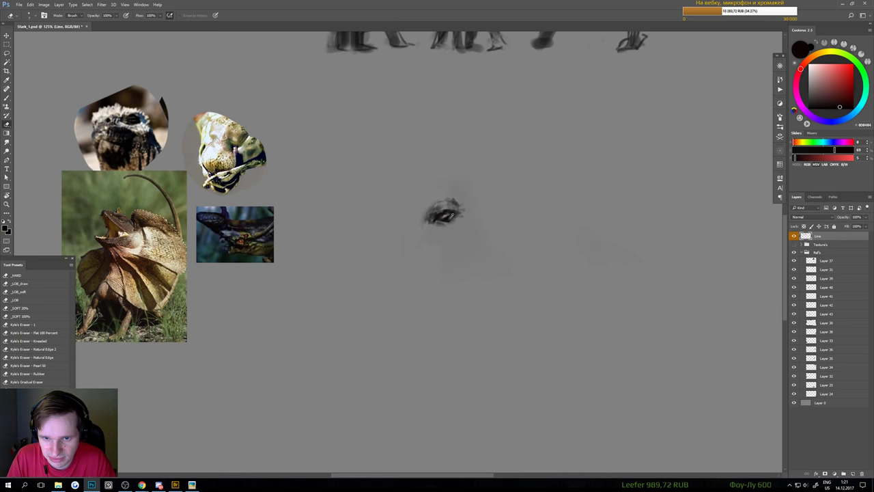
key("b")
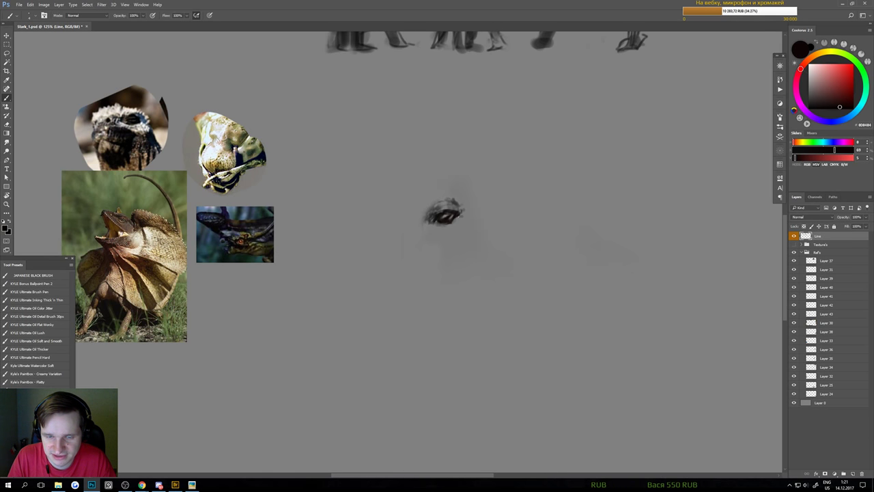
left_click_drag(431, 219, 419, 231)
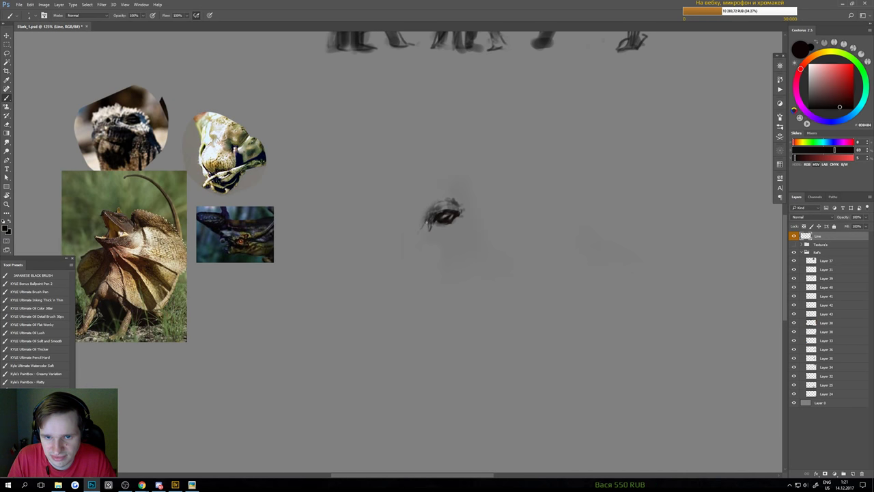
key("e")
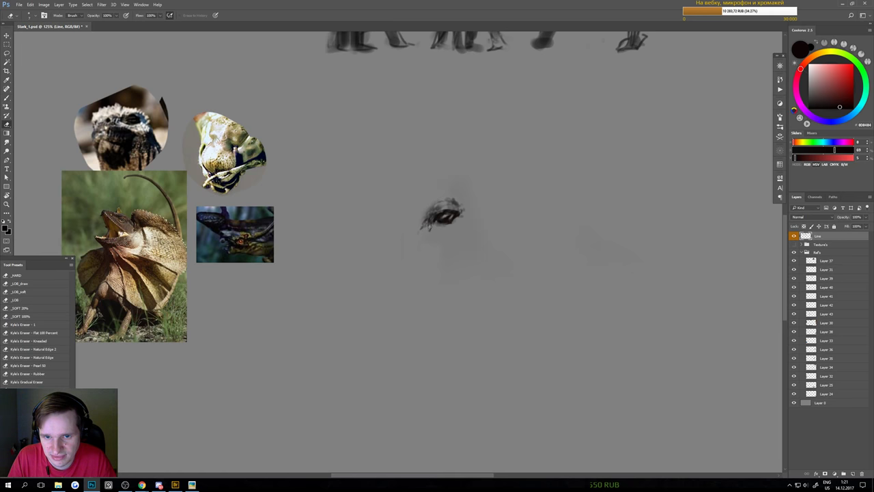
left_click_drag(430, 223, 432, 231)
key("b")
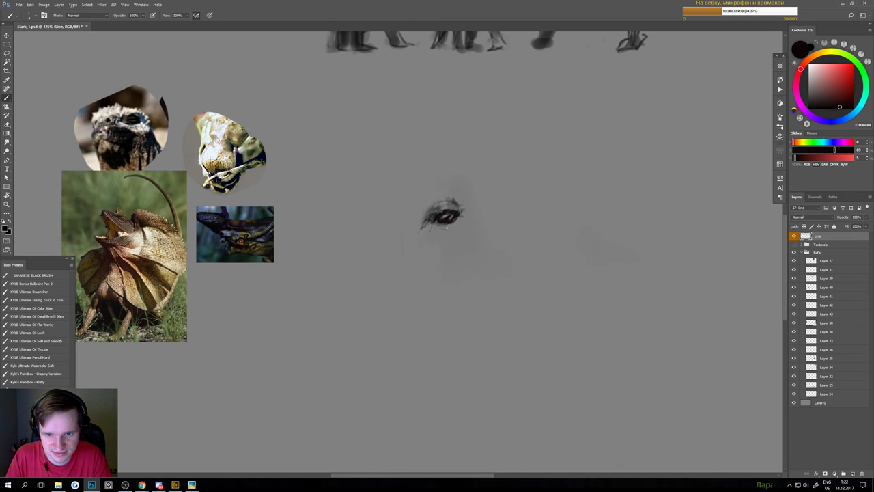
- Sketch cheek strokes below and behind the eye, with small corrections around the eye's front corner
mouse_move(440, 229)
left_mouse_down()
mouse_move(458, 218)
mouse_move(468, 228)
mouse_move(459, 255)
mouse_move(467, 232)
mouse_move(458, 241)
mouse_move(486, 213)
left_mouse_up()
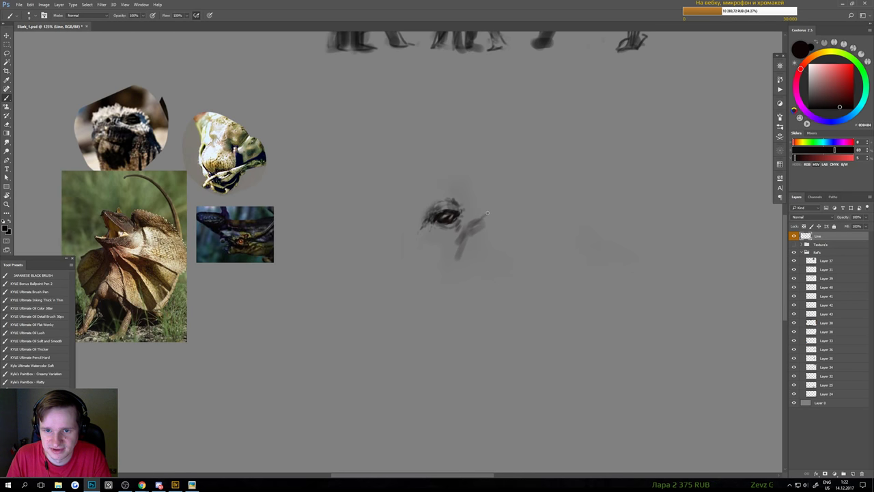
scroll(443, 236, "down", 2)
key("e")
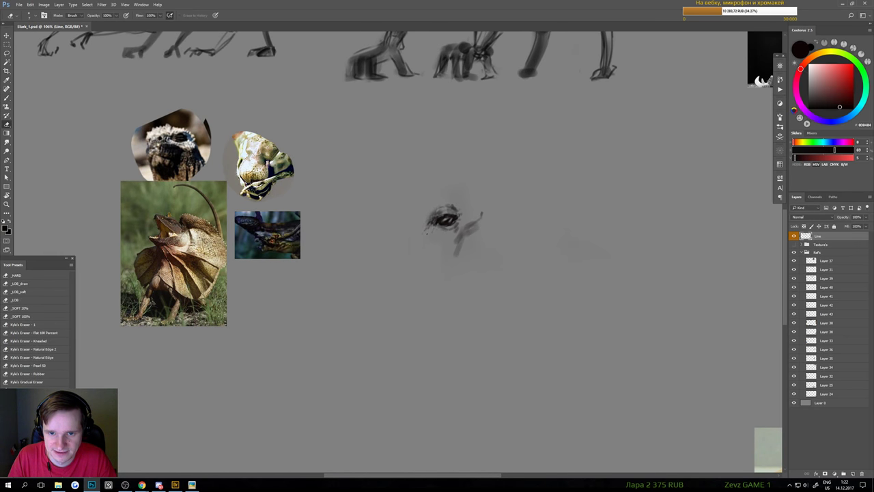
key("b")
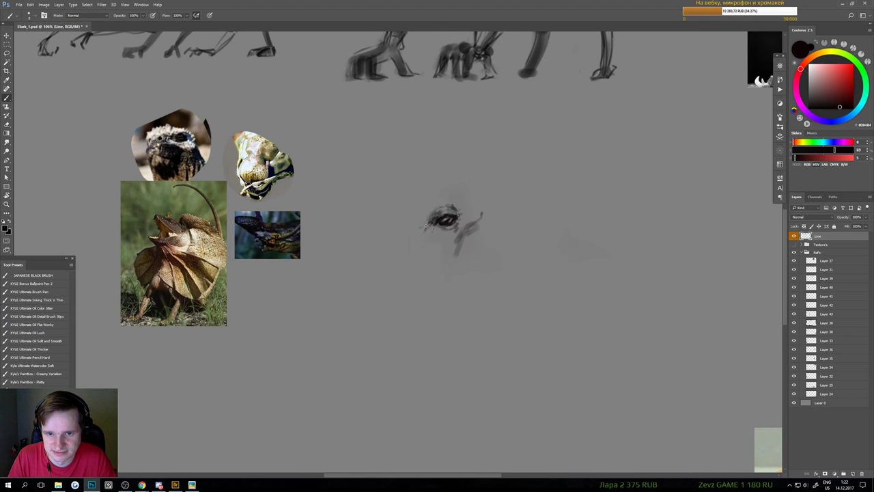
- Sketch upward brow and crest strokes behind the eye and darken the area at its back corner
scroll(439, 250, "down", 3)
scroll(450, 242, "up", 2)
key("e")
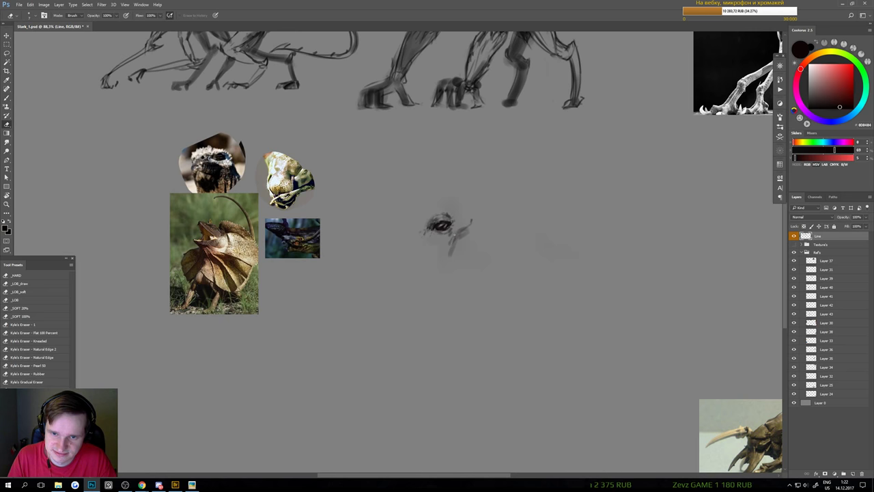
key("b")
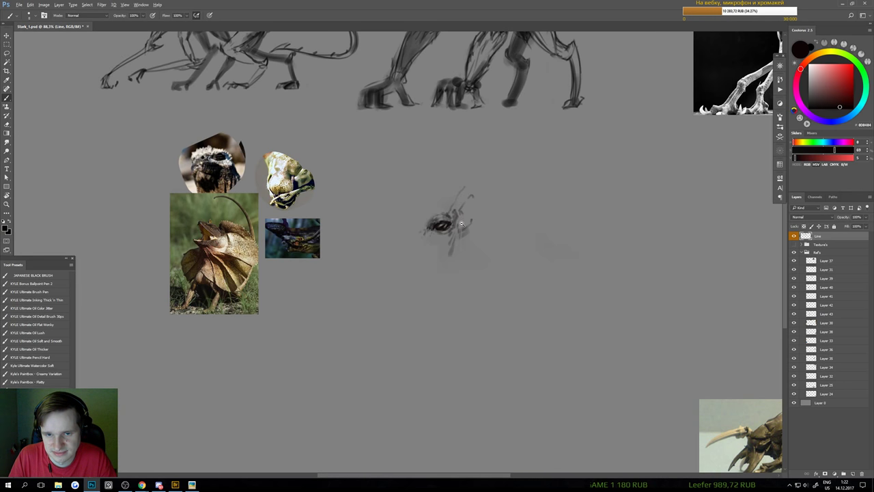
mouse_move(462, 224)
left_mouse_down()
mouse_move(450, 234)
mouse_move(460, 237)
mouse_move(472, 208)
left_mouse_up()
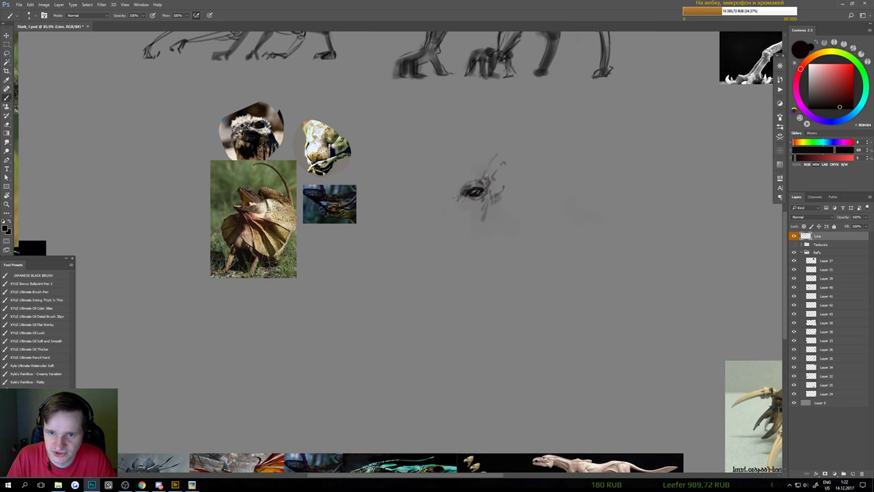
- Shade the area directly in front of the eye with an enlarged brush
scroll(491, 170, "down", 3)
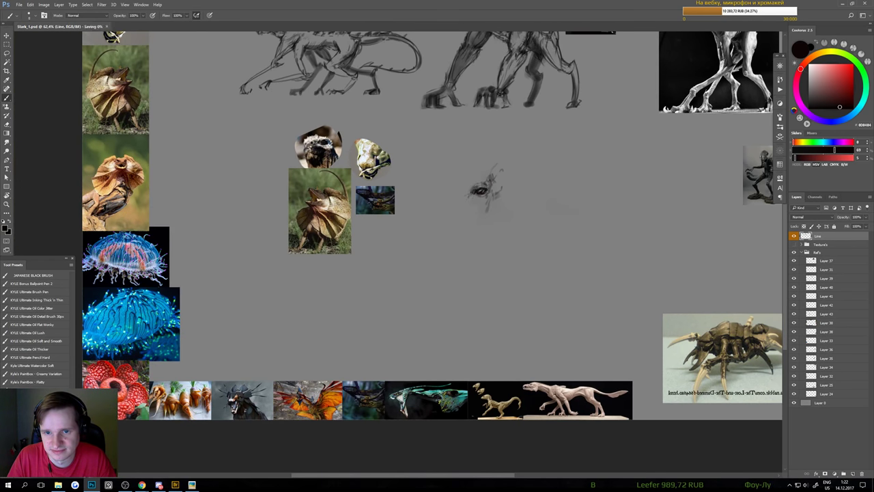
scroll(481, 194, "up", 2)
scroll(491, 208, "up", 4)
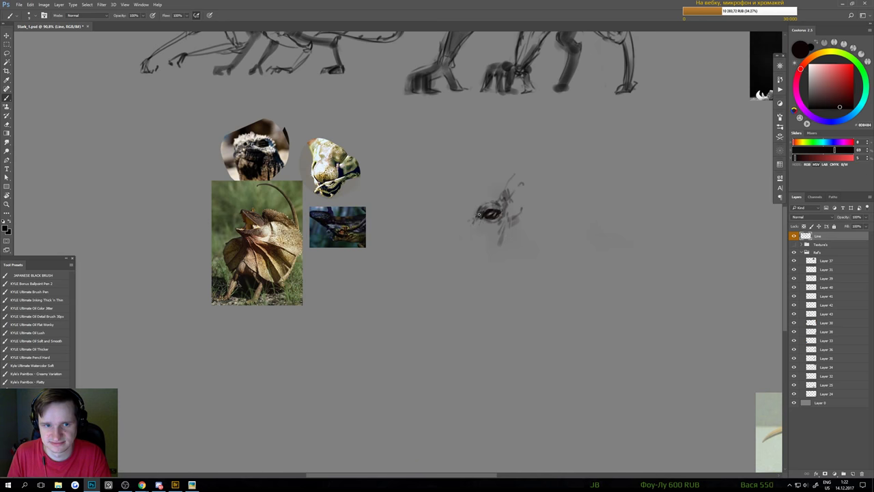
key("bracketright")
mouse_move(477, 209)
left_mouse_down()
mouse_move(470, 221)
mouse_move(494, 207)
left_mouse_up()
key("ctrl+z")
key("bracketleft")
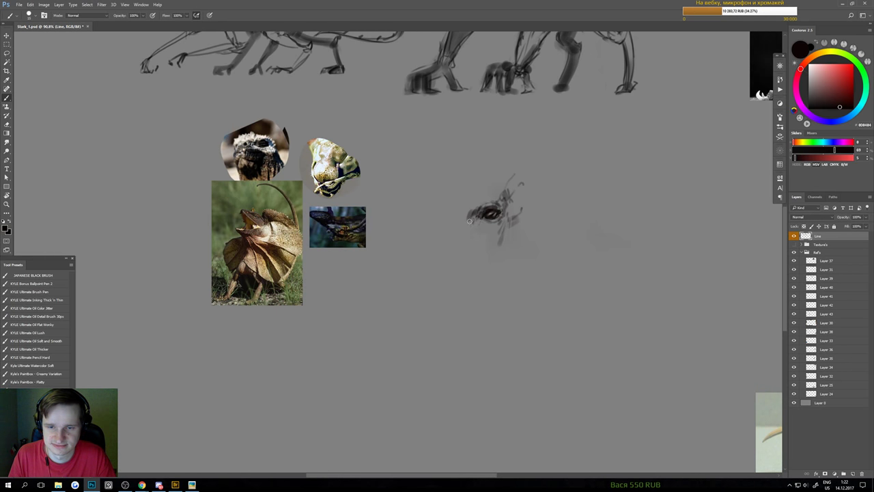
- Mark two dark nostril spots and a short nose-front line ahead of the eye with a smaller brush
mouse_move(473, 211)
left_mouse_down()
mouse_move(452, 232)
mouse_move(449, 224)
left_mouse_up()
key("ctrl+z")
key("bracketleft")
key("bracketleft")
key("bracketleft")
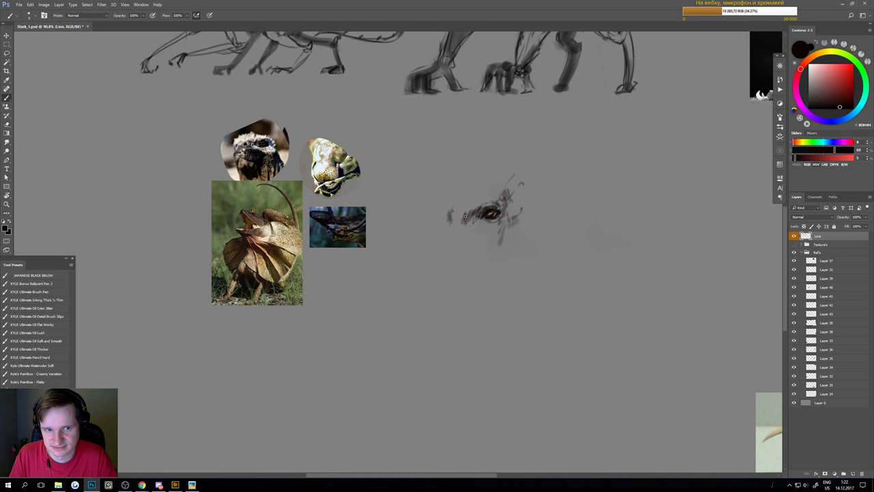
mouse_move(464, 213)
left_mouse_down()
mouse_move(449, 219)
mouse_move(447, 211)
left_mouse_up()
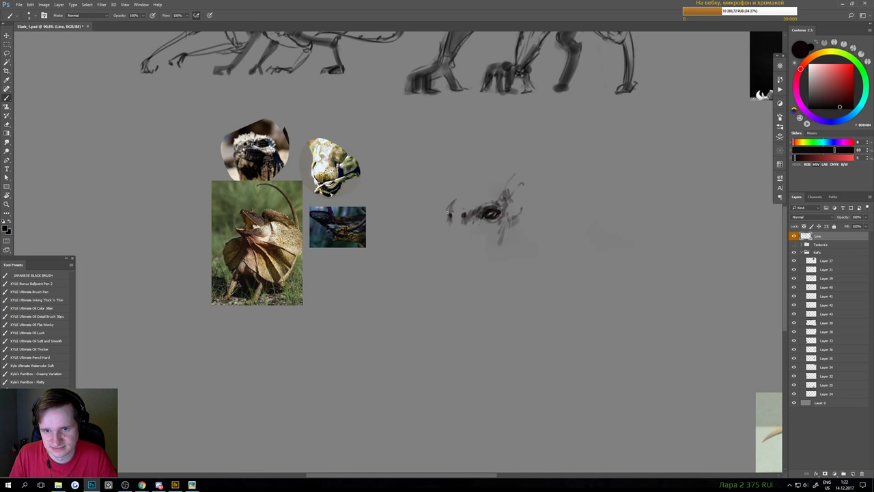
- Erase the long curved crest strokes above and behind the eye
key("e")
mouse_move(506, 190)
left_mouse_down()
mouse_move(507, 201)
mouse_move(511, 193)
left_mouse_up()
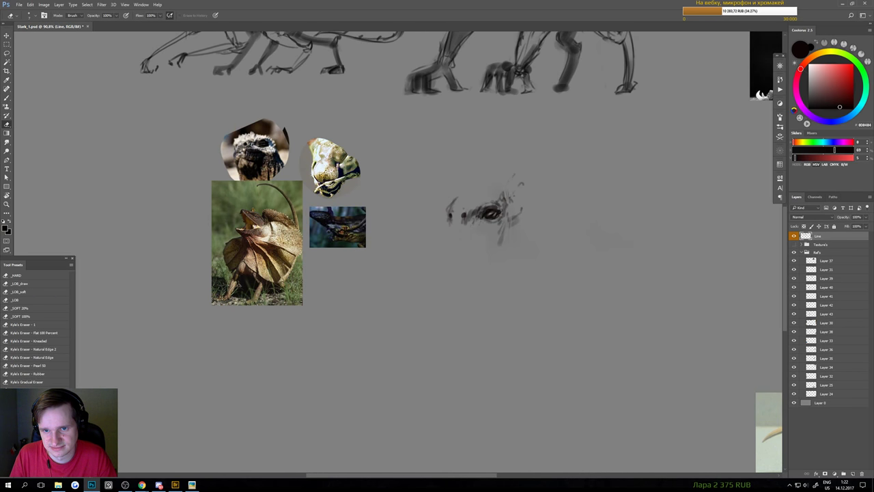
key("b")
key("e")
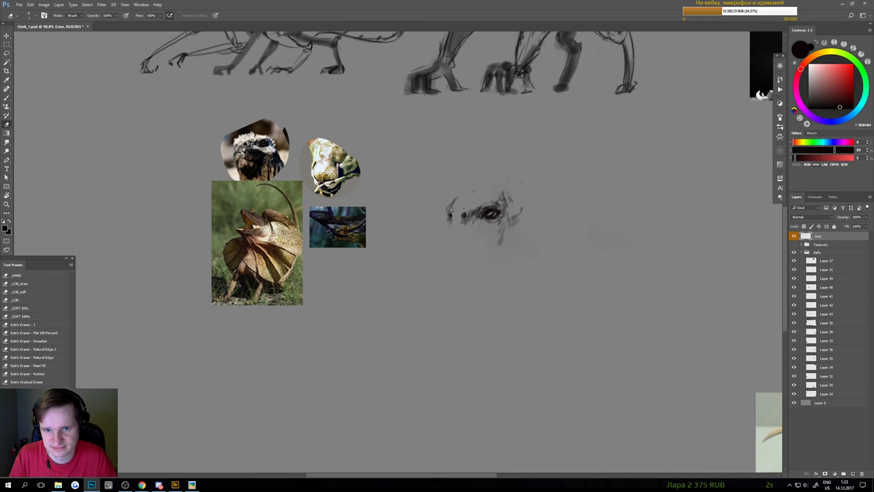
key("b")
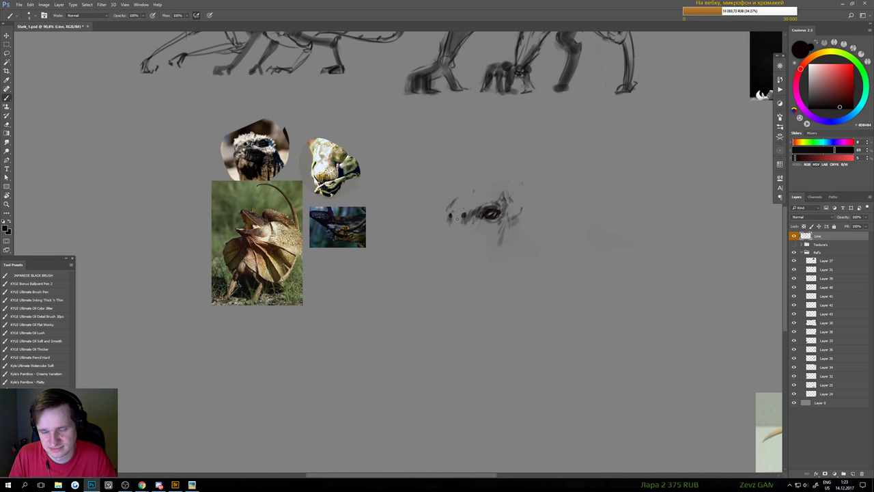
- Erase the nostril spots and draw a curved front contour for the snout running down to the chin
key("e")
mouse_move(467, 218)
left_mouse_down()
mouse_move(454, 237)
mouse_move(447, 230)
mouse_move(457, 256)
left_mouse_up()
key("b")
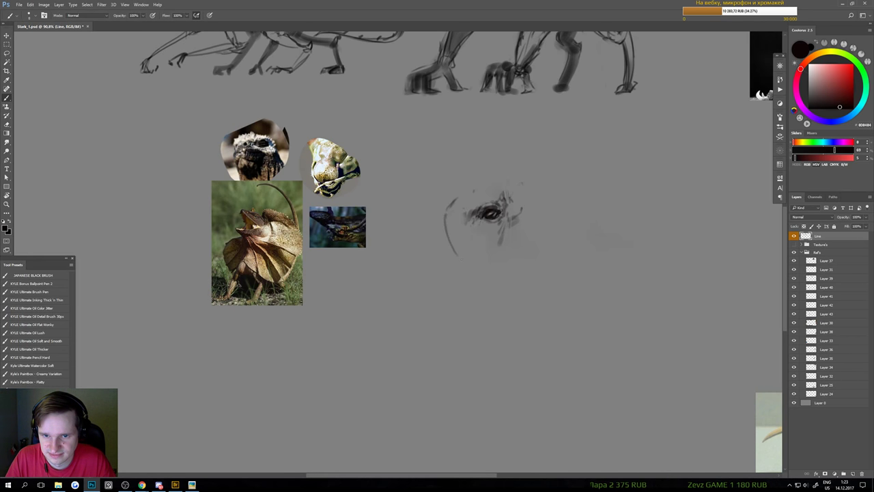
key("ctrl+z")
left_click_drag(447, 216, 453, 258)
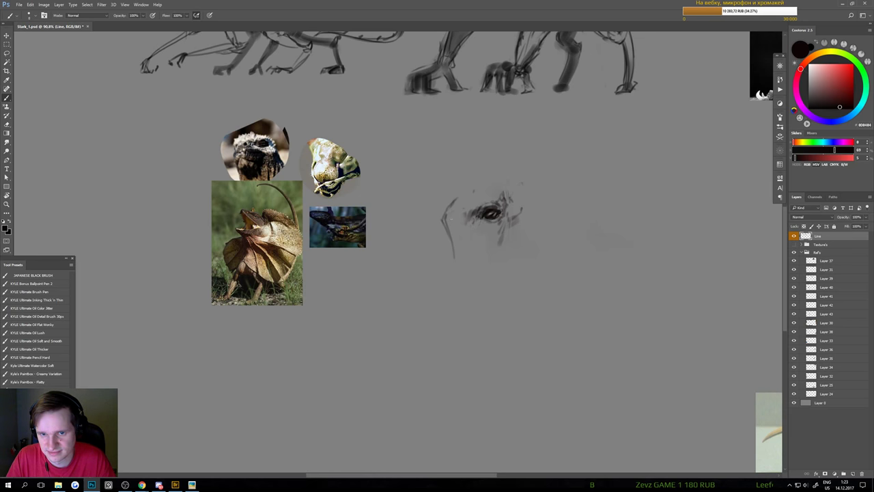
- Erase the lower part of the snout contour and redraw it with a mouth line starting behind the lip
scroll(461, 250, "down", 3)
scroll(459, 250, "up", 2)
key("e")
left_click_drag(453, 229, 463, 263)
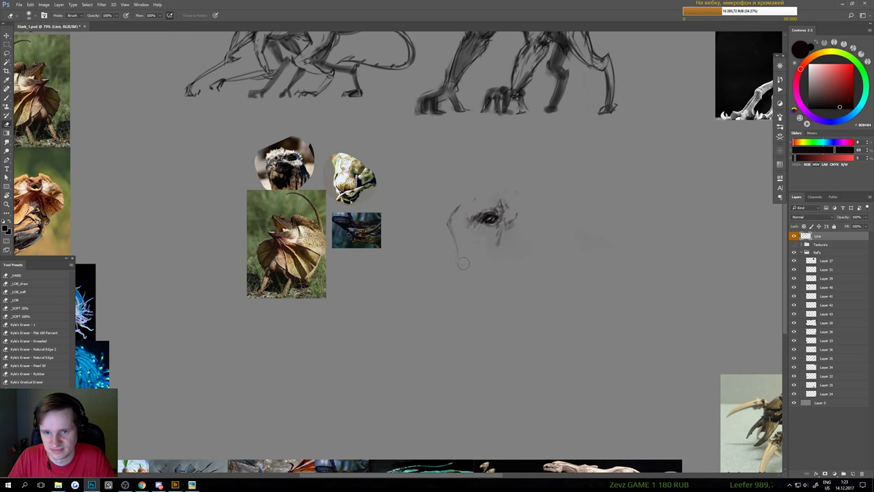
key("b")
left_click_drag(448, 224, 457, 256)
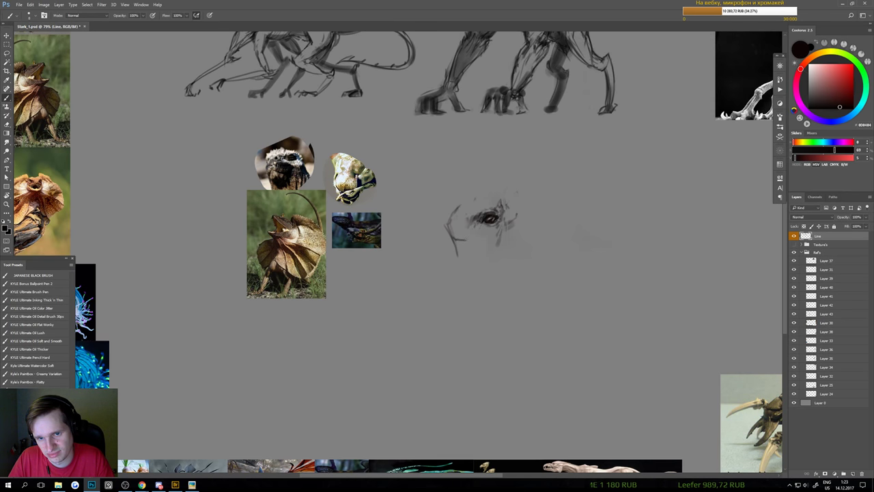
- Soften the start of the mouth line and sketch short tooth-like strokes along it
key("e")
left_click_drag(467, 238, 459, 242)
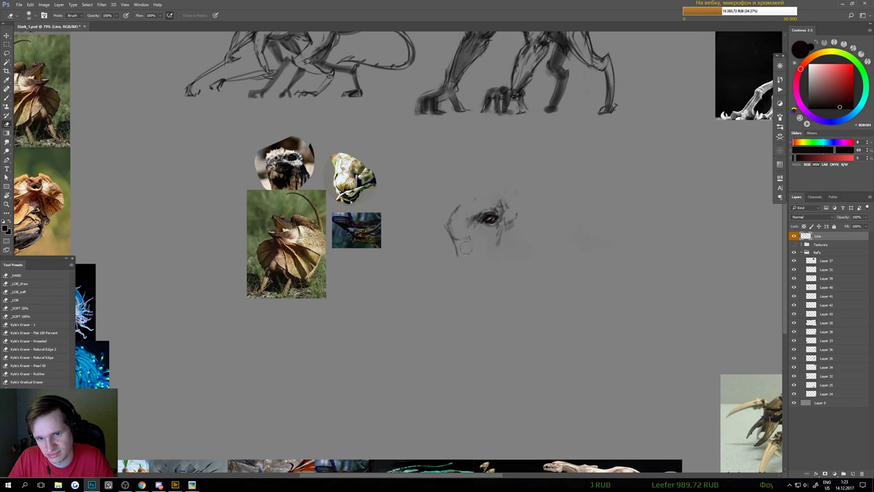
key("b")
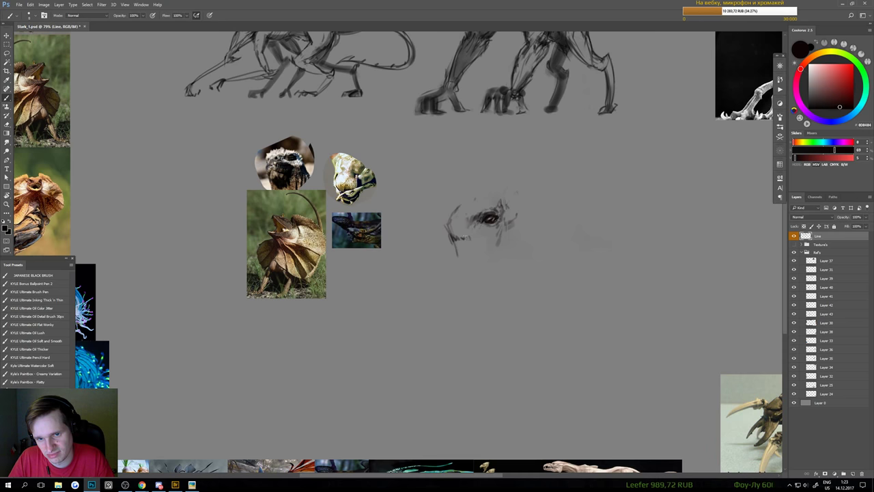
- Select the snout outline with the Lasso and move it about 1.38 cm horizontally away from the eye, then deselect it
left_click_drag(498, 268, 457, 268)
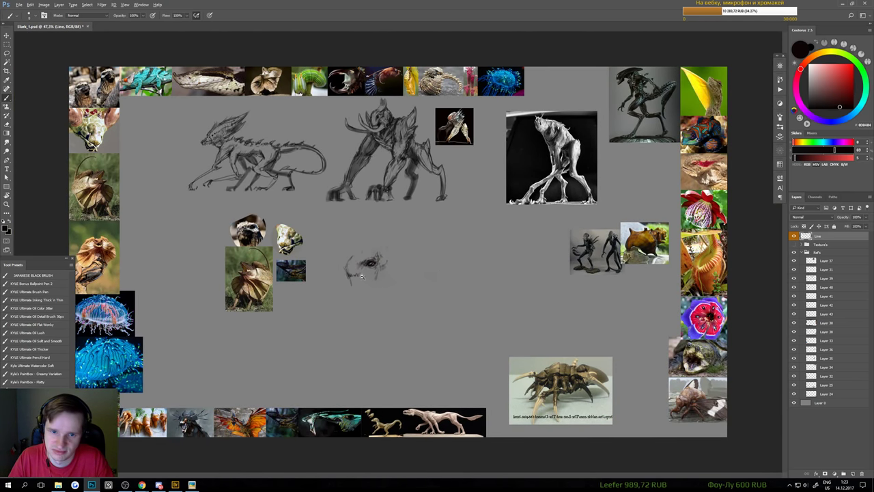
scroll(362, 275, "up", 4)
key("l")
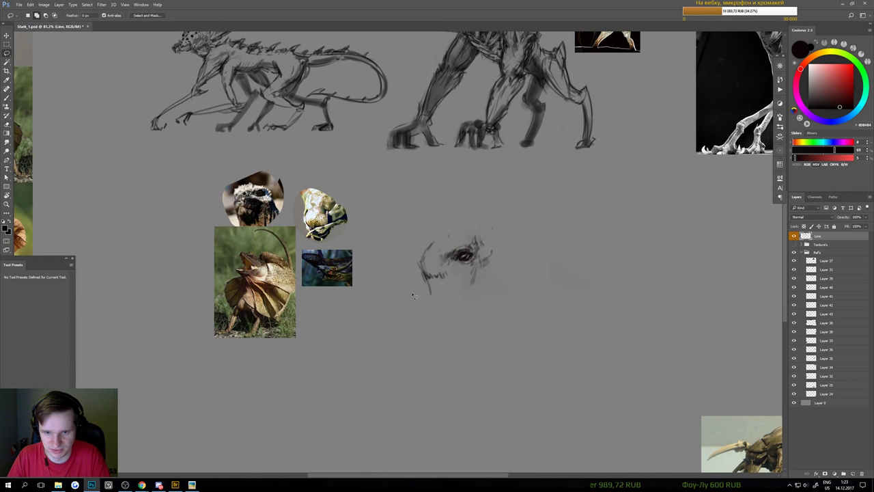
mouse_move(407, 295)
left_mouse_down()
mouse_move(457, 274)
mouse_move(410, 228)
left_mouse_up()
key("v")
left_click_drag(424, 275, 411, 275)
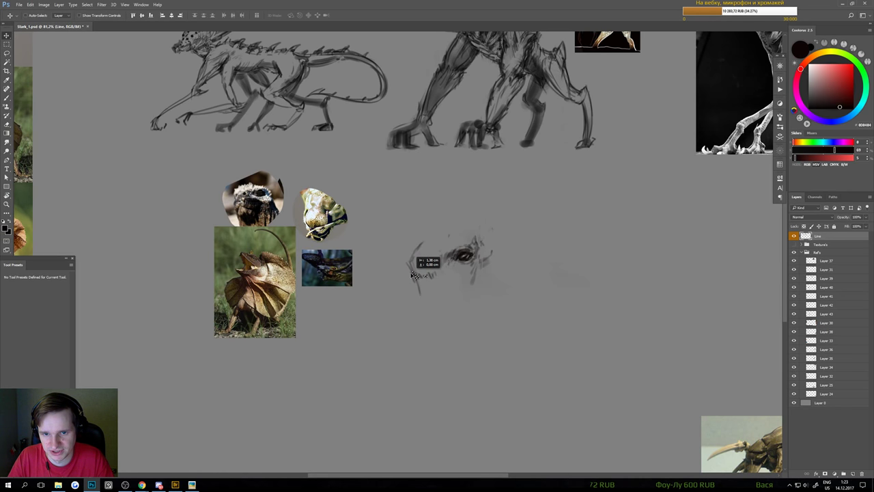
key("ctrl+d")
- Erase the teeth and chin strokes and redraw the lower snout with a mouth line running back toward the eye
key("e")
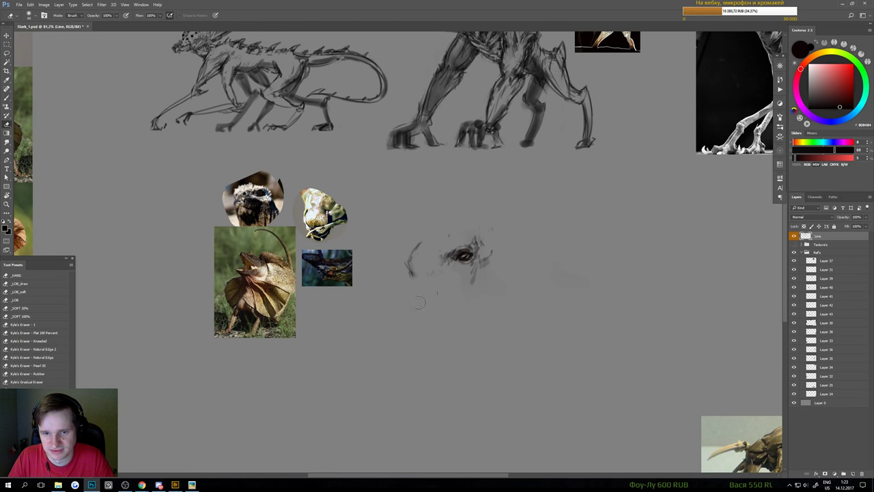
key("b")
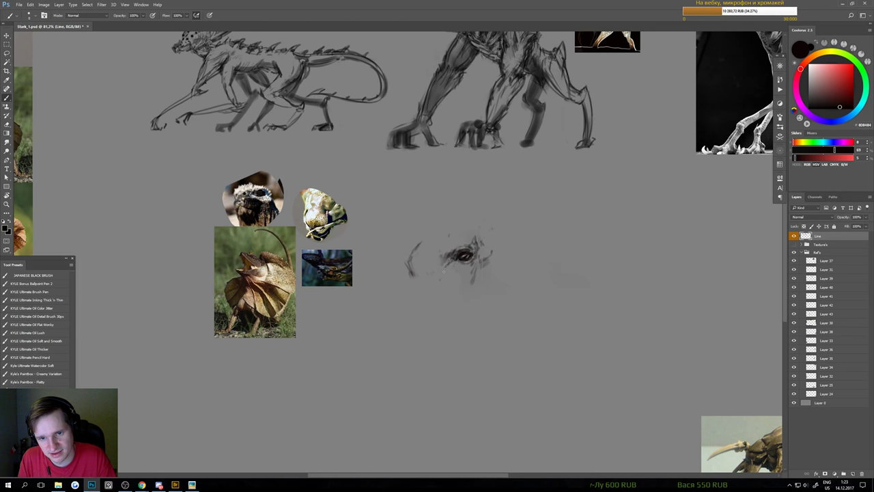
mouse_move(447, 263)
left_mouse_down()
mouse_move(415, 288)
mouse_move(443, 271)
mouse_move(417, 288)
left_mouse_up()
key("e")
key("b")
scroll(390, 316, "down", 3)
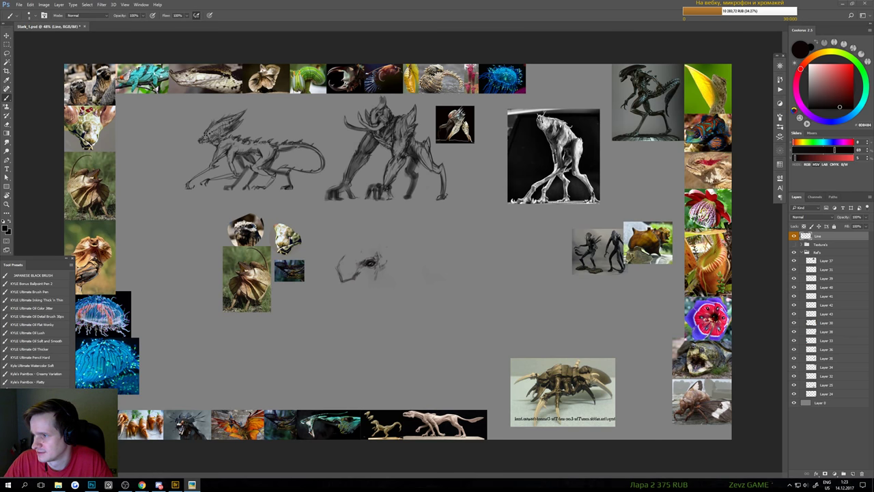
- Erase the whole snout outline and mouth line, and darken the brow and corner strokes around the eye
left_click(656, 3)
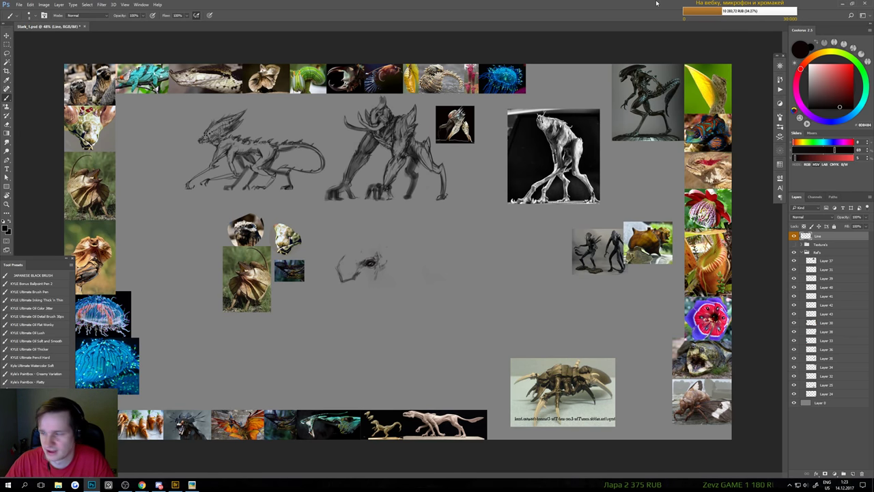
scroll(363, 300, "up", 3)
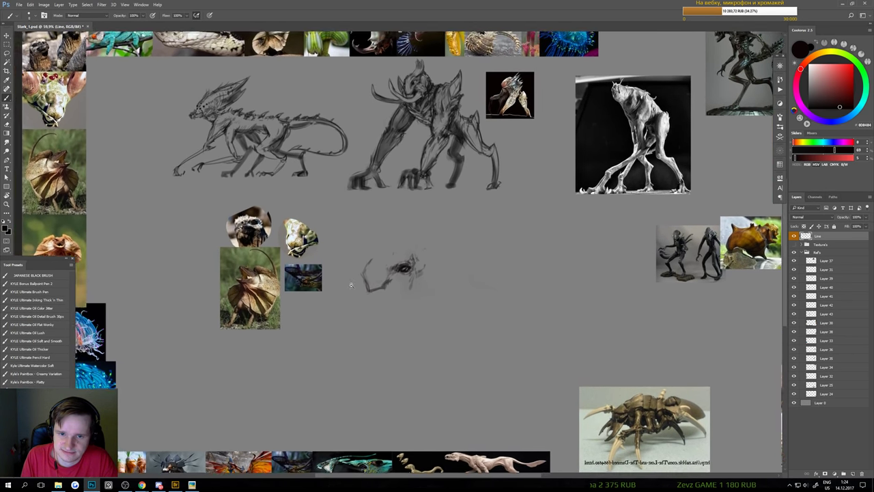
key("e")
left_click_drag(377, 281, 412, 283)
key("b")
scroll(391, 301, "down", 2)
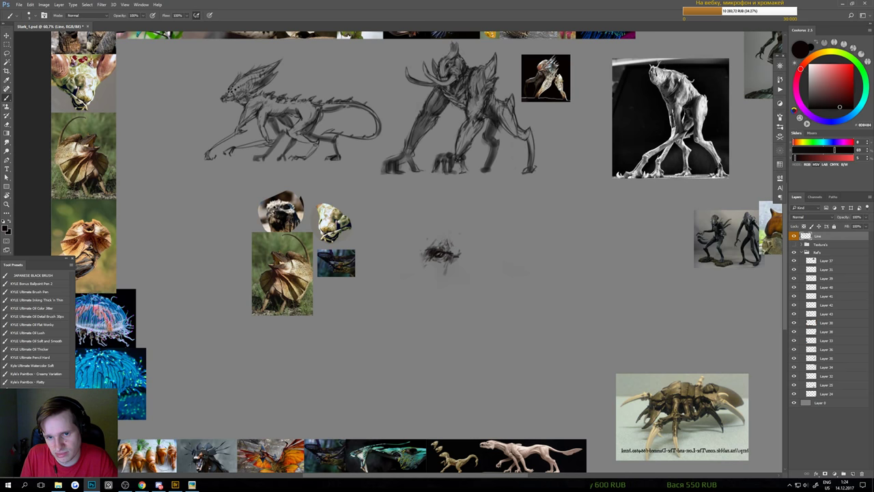
- Sketch radiating strokes behind the third creature's eye and long curved horn-like lines sweeping up from them
left_click_drag(437, 245, 426, 251)
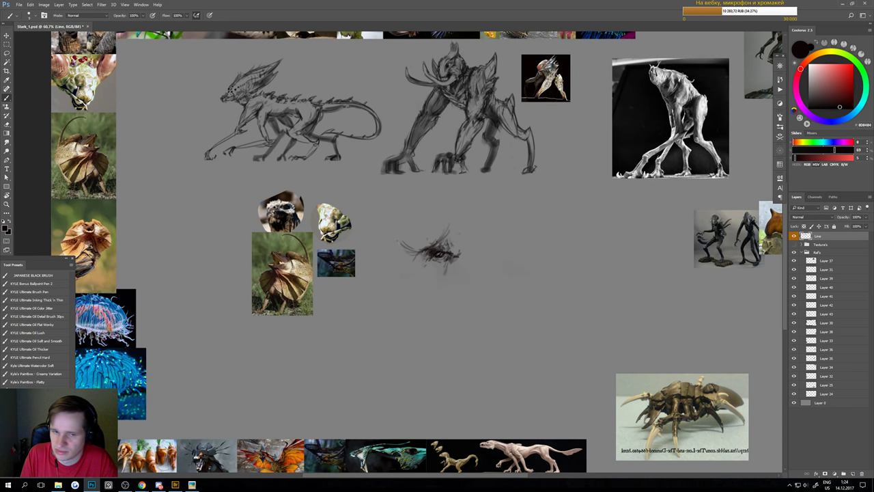
left_click_drag(417, 214, 402, 241)
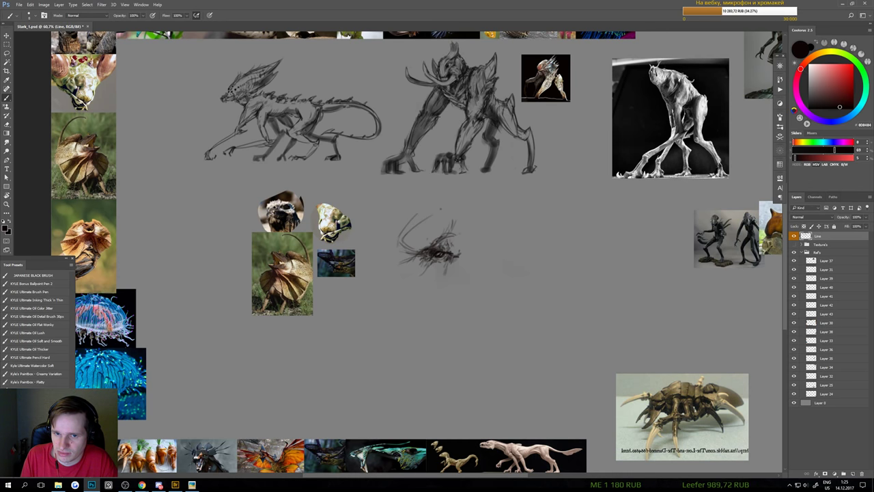
- Refine the third creature's eye by alternately erasing highlights in the eyeball and redrawing the dark lid and pupil lines
scroll(440, 254, "up", 3)
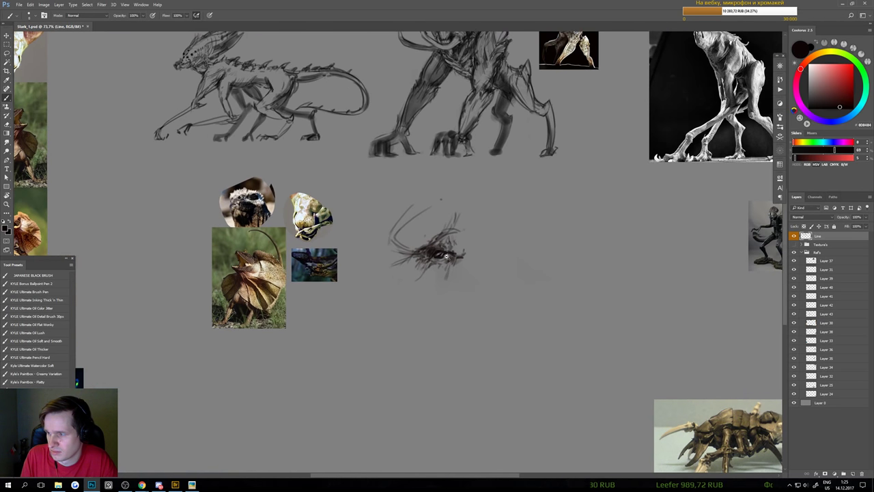
key("e")
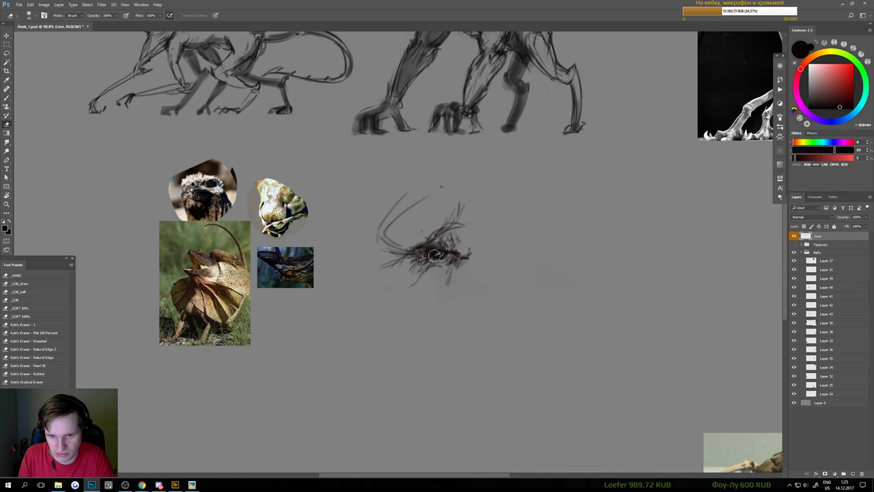
key("b")
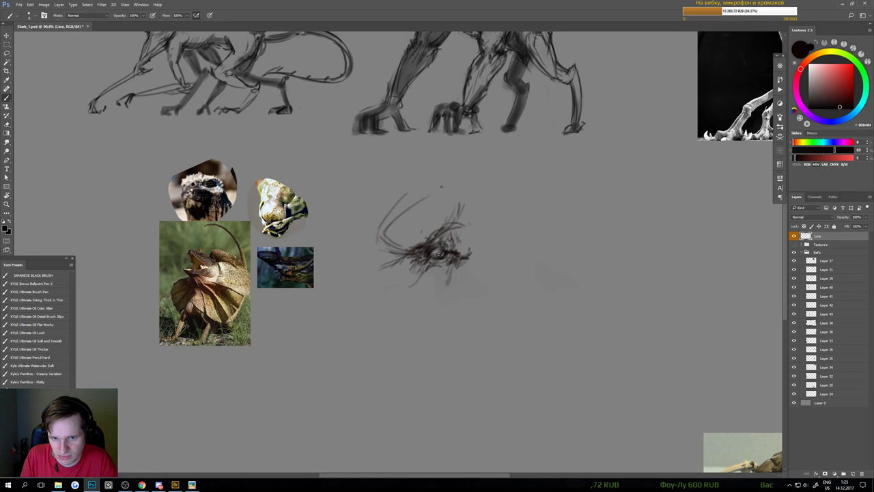
scroll(442, 256, "down", 5)
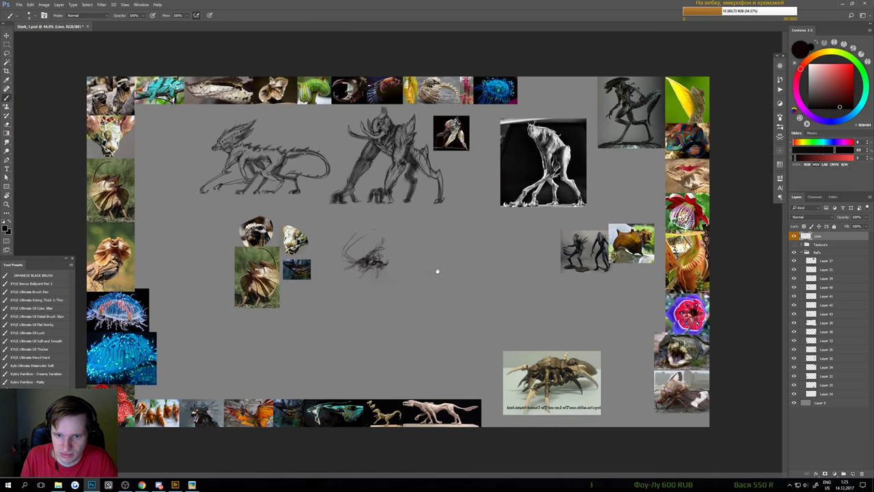
scroll(437, 267, "up", 4)
scroll(375, 270, "up", 2)
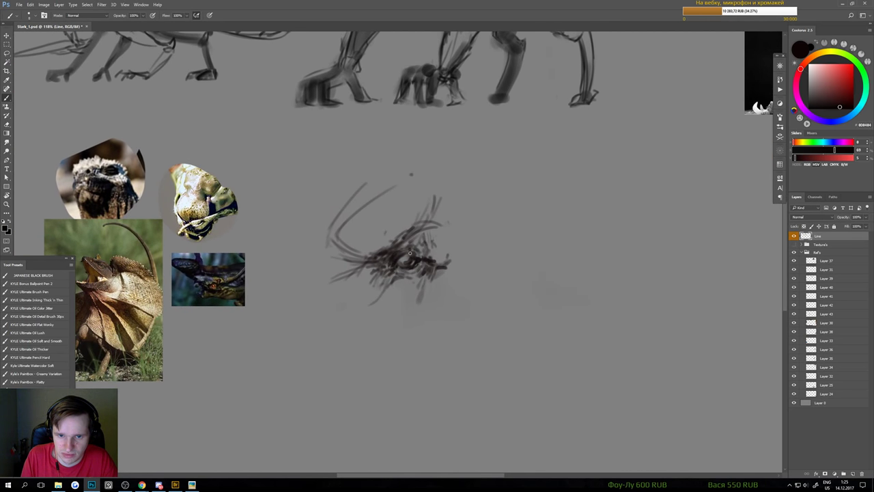
key("e")
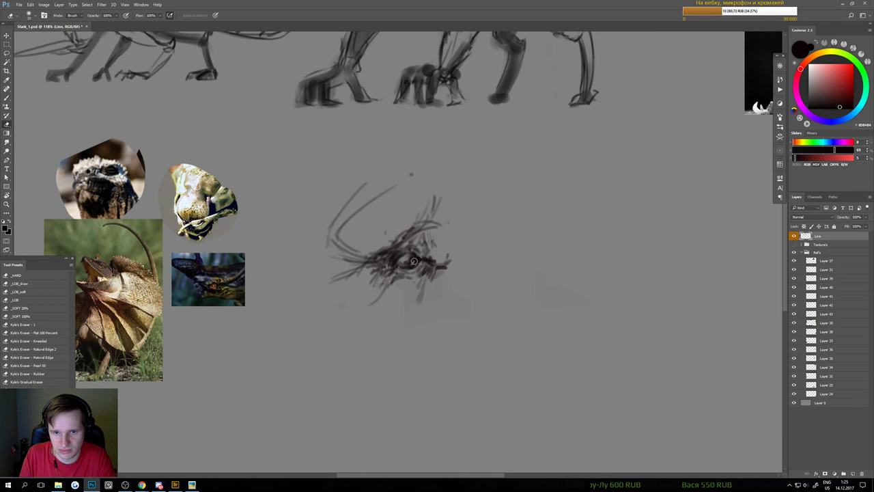
key("b")
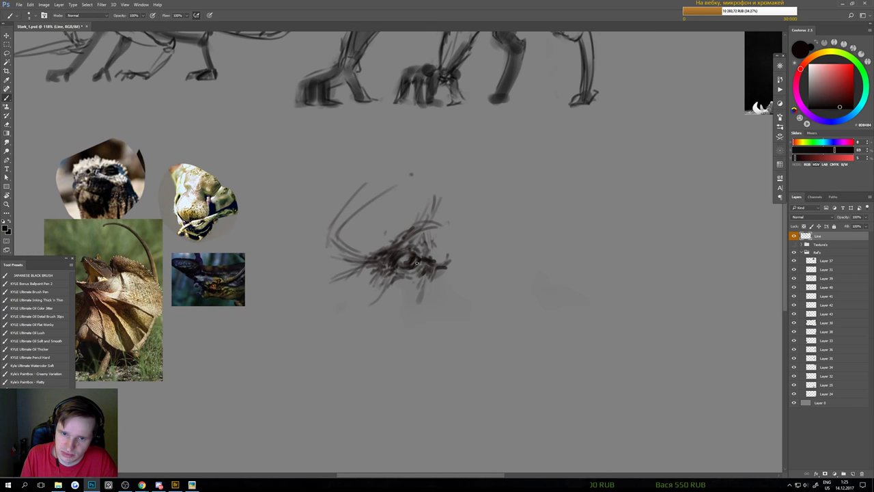
key("e")
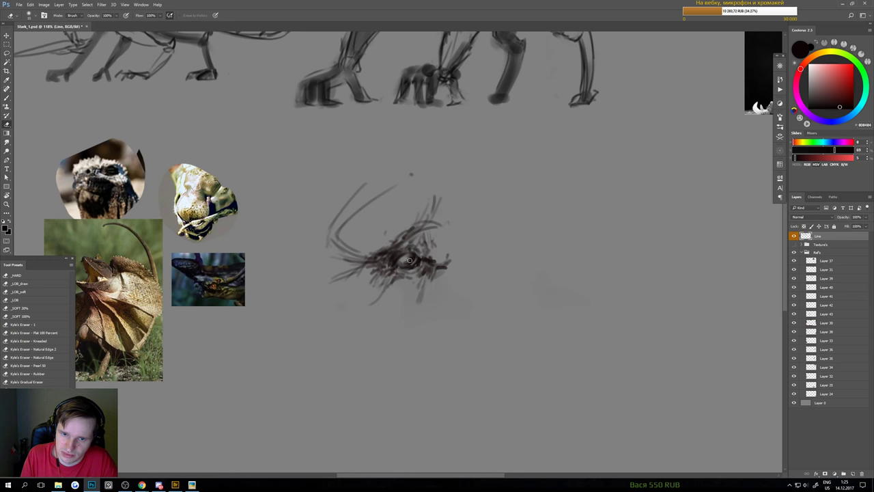
key("b")
scroll(409, 260, "down", 3)
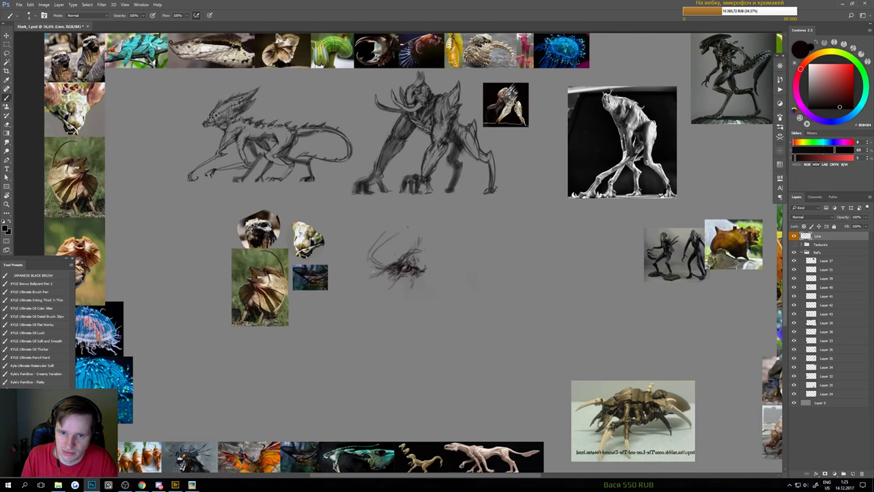
scroll(390, 278, "up", 2)
left_click_drag(374, 280, 436, 286)
key("e")
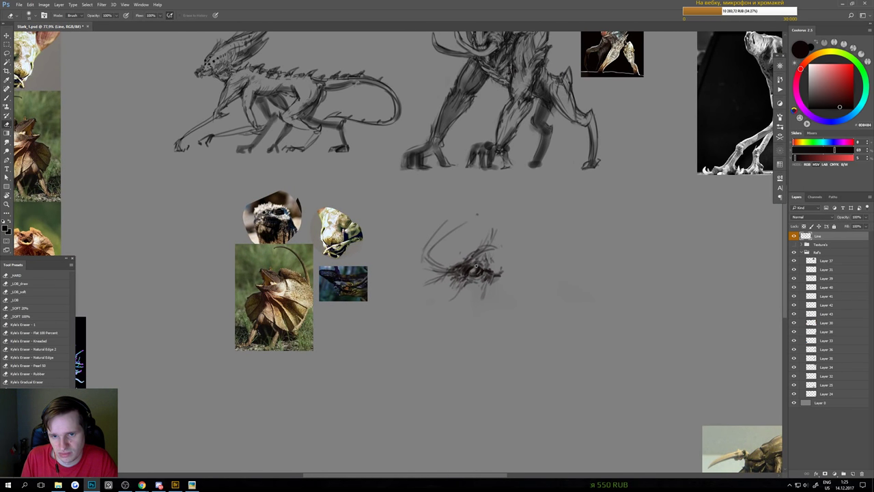
key("b")
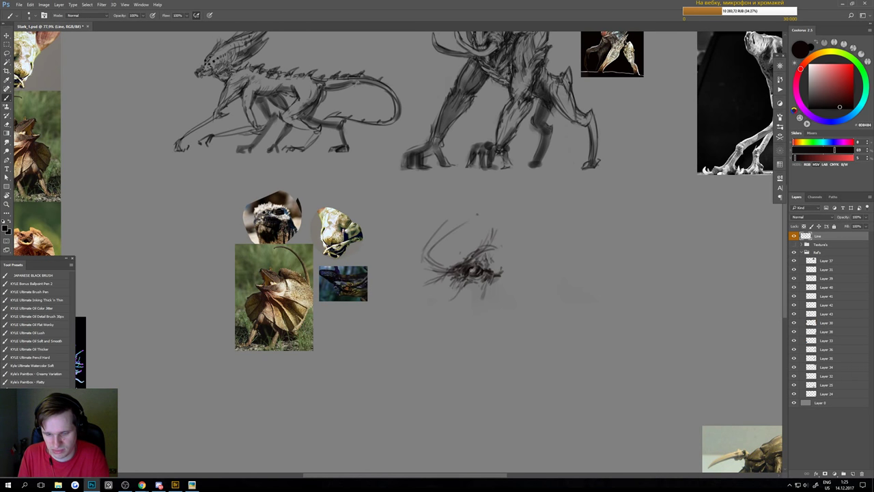
- Select the eye sketch with the Lasso, move it away from the reference pictures and slightly down, deselect, and erase stray strokes behind it
key("ctrl+0")
key("v")
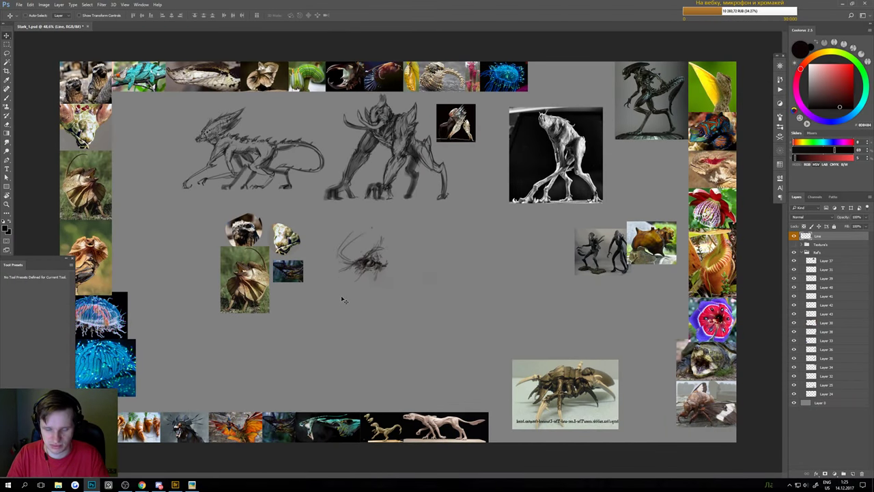
key("l")
mouse_move(344, 283)
left_mouse_down()
mouse_move(330, 231)
mouse_move(384, 212)
mouse_move(388, 321)
left_mouse_up()
key("v")
mouse_move(381, 272)
left_mouse_down()
mouse_move(416, 296)
mouse_move(402, 289)
mouse_move(414, 289)
left_mouse_up()
key("ctrl+d")
left_click_drag(414, 289, 451, 286)
key("e")
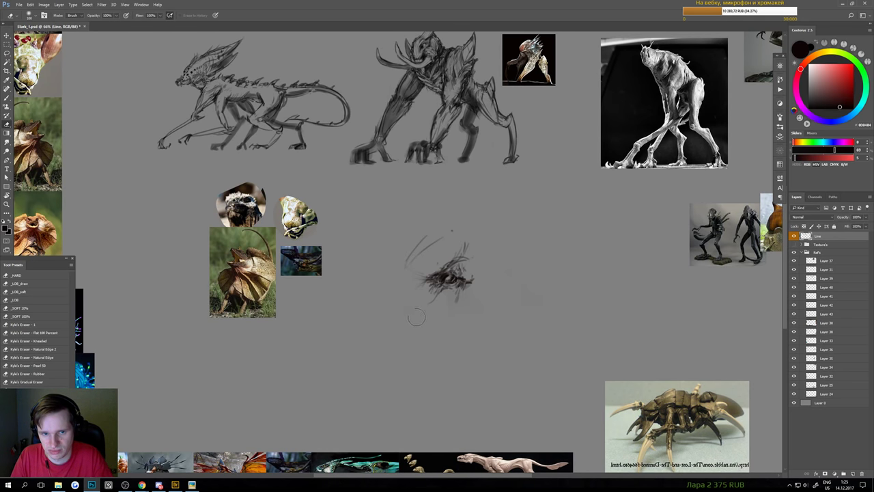
- Sketch a second, smaller eye above and in front of the first one, with a dark outline and pupil
key("b")
scroll(410, 303, "up", 2)
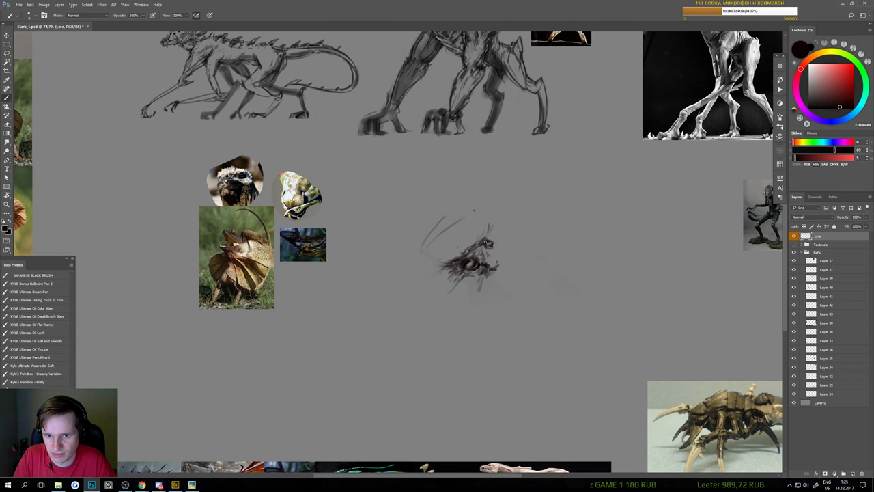
left_click_drag(492, 246, 489, 245)
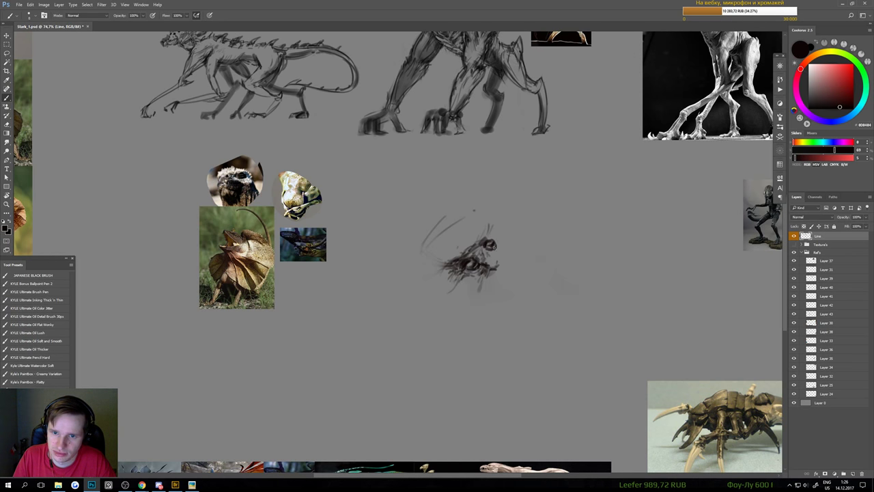
- Try tinting both eyes of the new head dark red
left_click(847, 85)
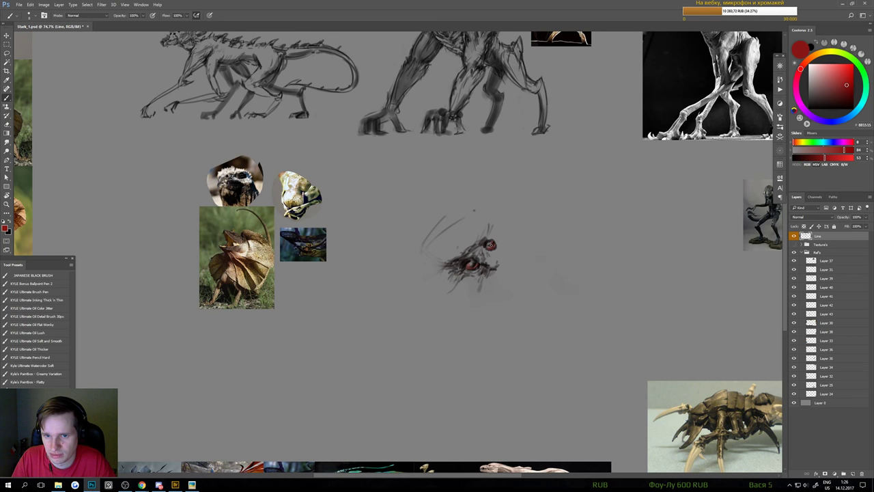
scroll(484, 254, "down", 3)
mouse_move(475, 256)
left_mouse_down()
mouse_move(392, 269)
mouse_move(424, 264)
left_mouse_up()
scroll(376, 268, "up", 2)
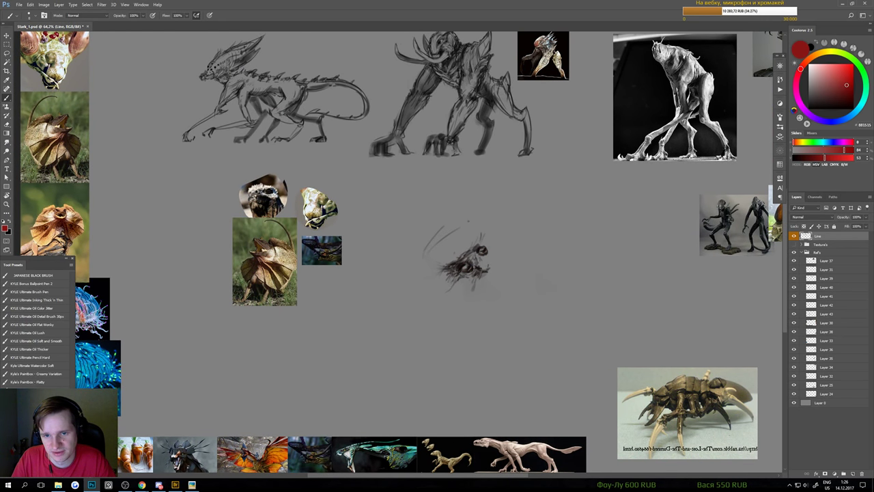
- Sample the near-black colour from the sketch and darken the outlines and shading around both eyes
scroll(470, 266, "up", 1)
left_click(462, 267, "alt")
scroll(497, 262, "down", 1)
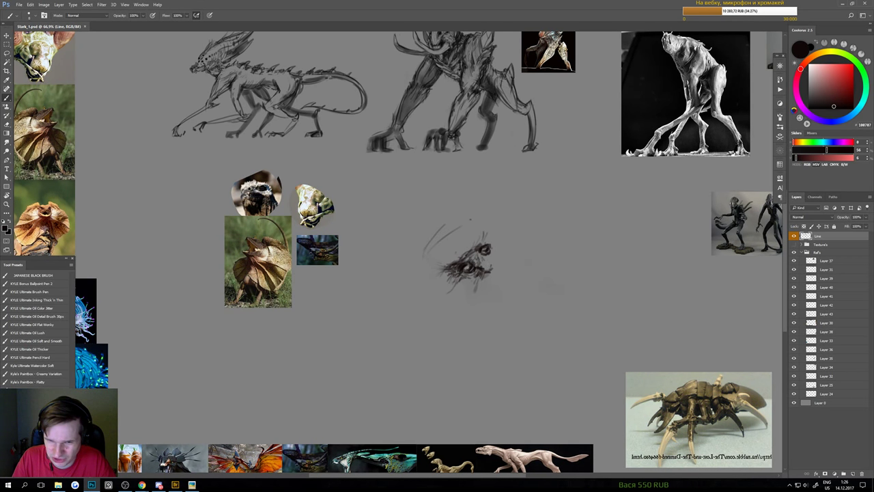
scroll(479, 249, "up", 1)
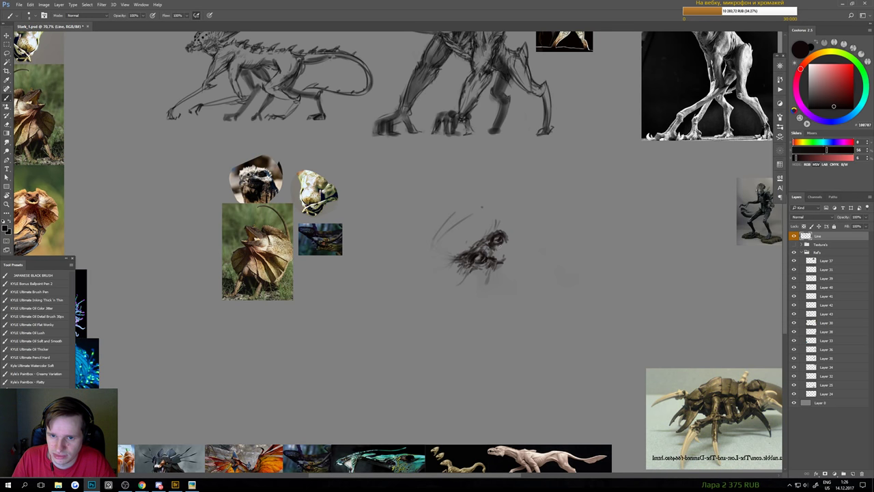
- Add dark strokes in front of and below the two eyes to start the muzzle, and save the document
left_click_drag(507, 244, 496, 246)
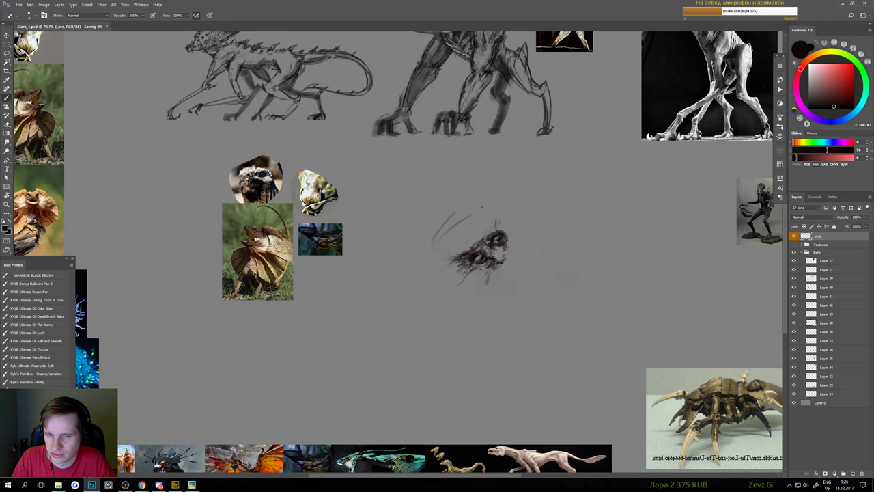
mouse_move(501, 254)
left_mouse_down()
mouse_move(498, 261)
mouse_move(512, 249)
left_mouse_up()
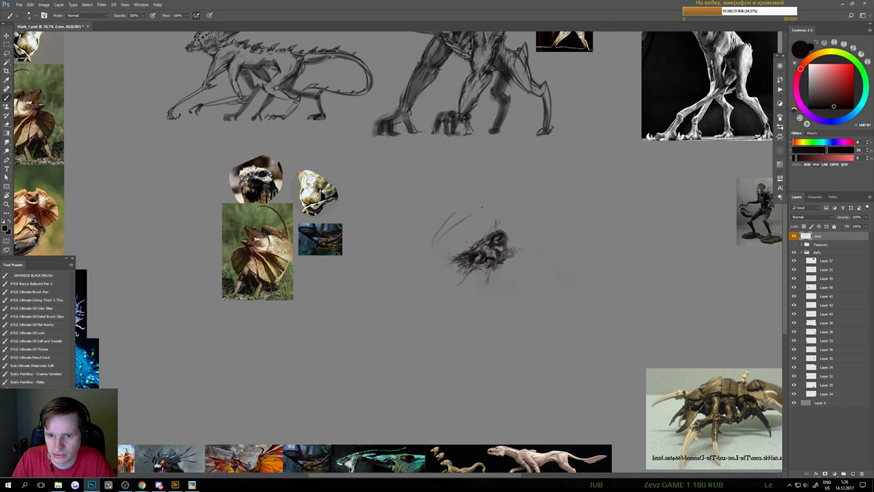
left_click_drag(499, 265, 493, 271)
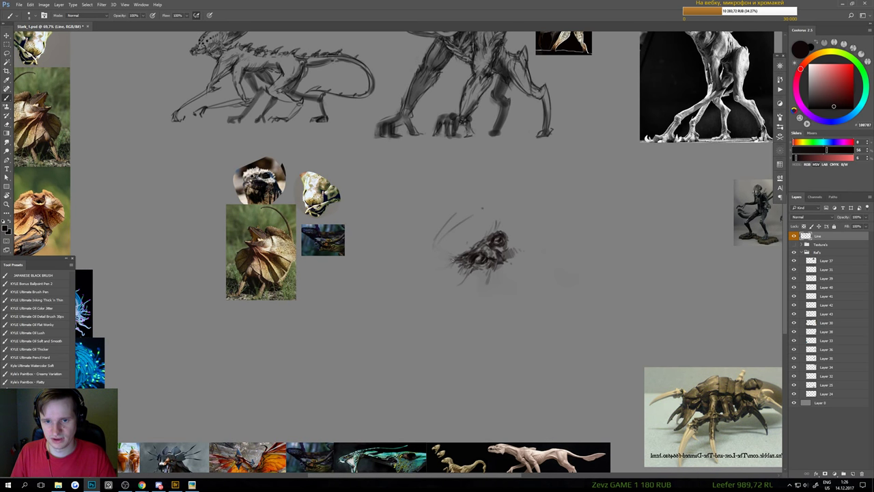
- Sketch curved outline strokes sweeping from the creature's snout up around its forehead and across the top of the head
left_click_drag(432, 240, 454, 260)
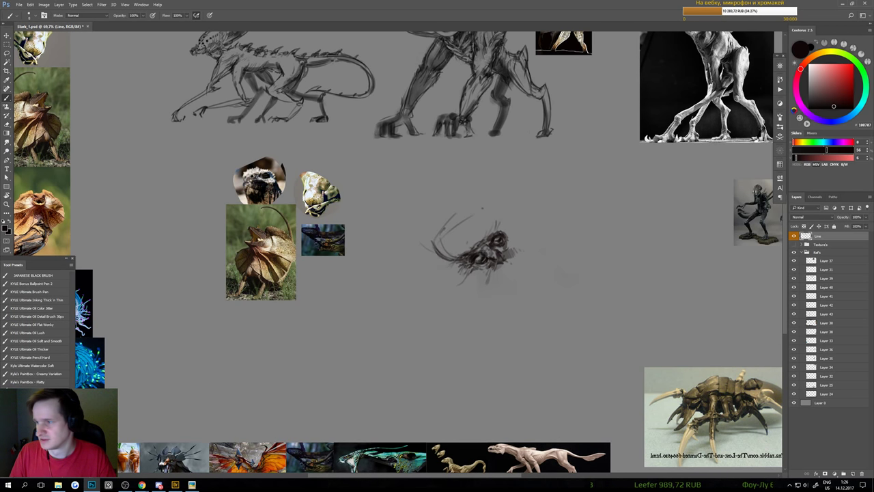
left_click_drag(437, 236, 488, 192)
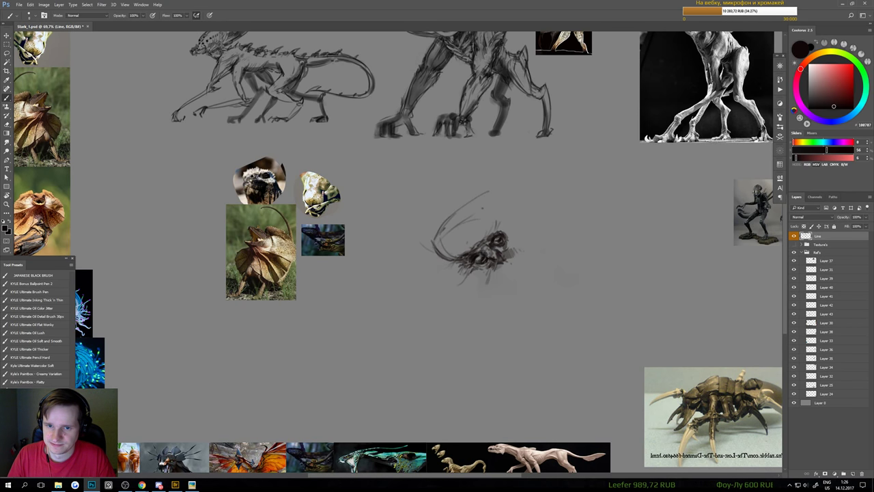
mouse_move(462, 224)
left_mouse_down()
mouse_move(488, 210)
mouse_move(457, 225)
left_mouse_up()
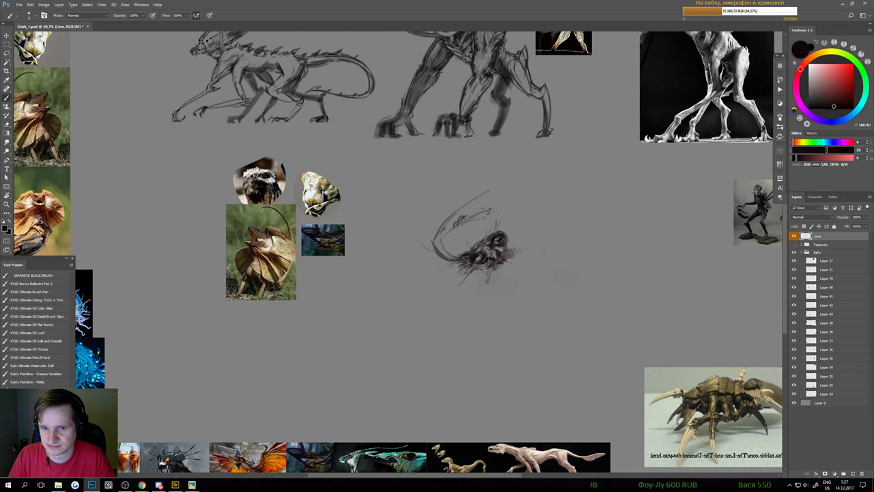
left_click_drag(493, 210, 517, 211)
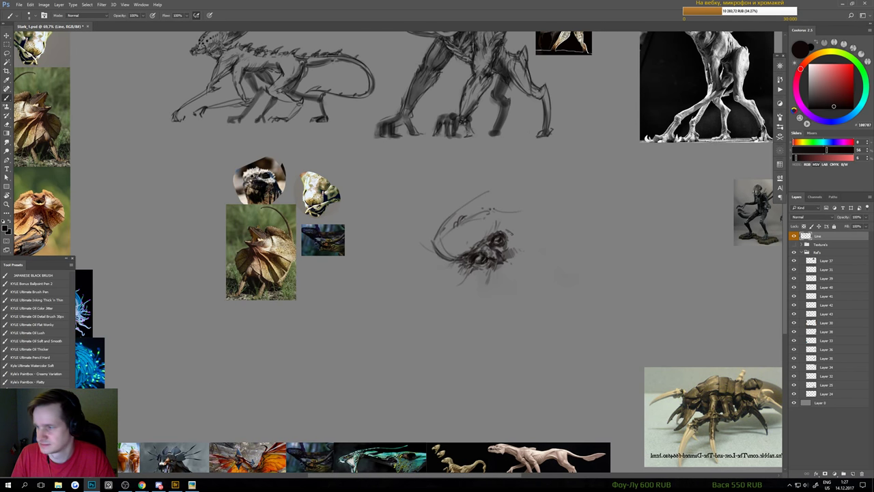
- Draw the brow line running back from the upper eye and thicken it with a larger brush
left_click_drag(509, 233, 536, 237)
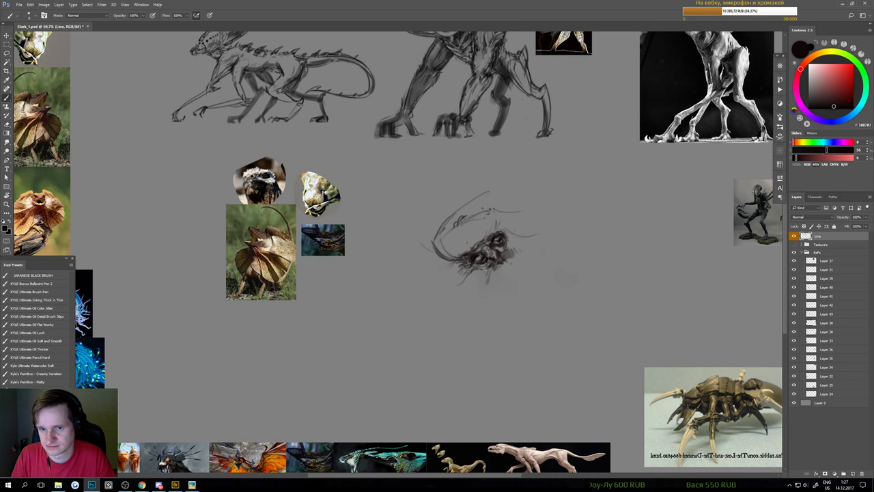
key("bracketright")
key("bracketright")
key("bracketright")
key("bracketright")
key("bracketright")
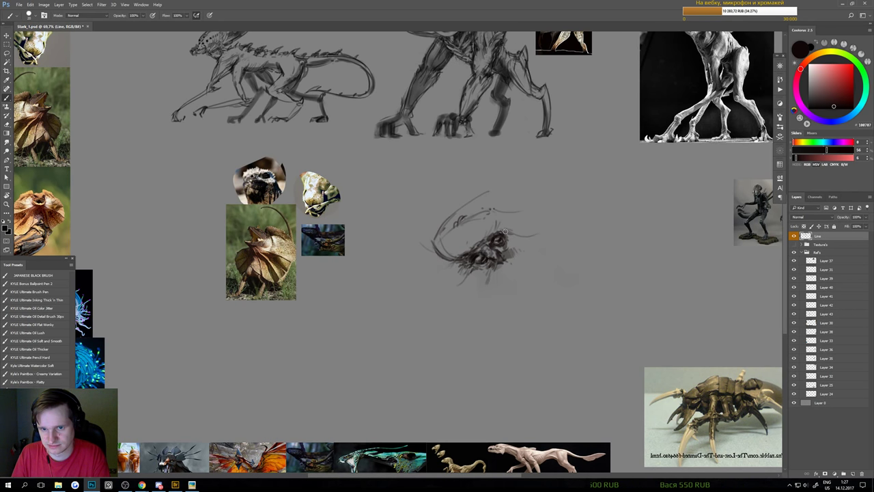
- Lasso the head sketch, scale it down to about 88%, shift it slightly to the right, and deselect it
key("l")
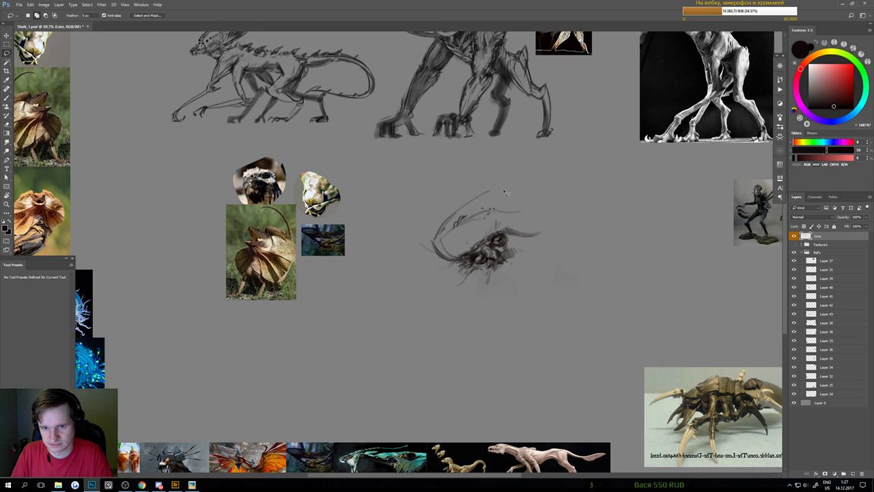
mouse_move(489, 183)
left_mouse_down()
mouse_move(544, 297)
mouse_move(573, 188)
mouse_move(437, 200)
left_mouse_up()
key("ctrl+t")
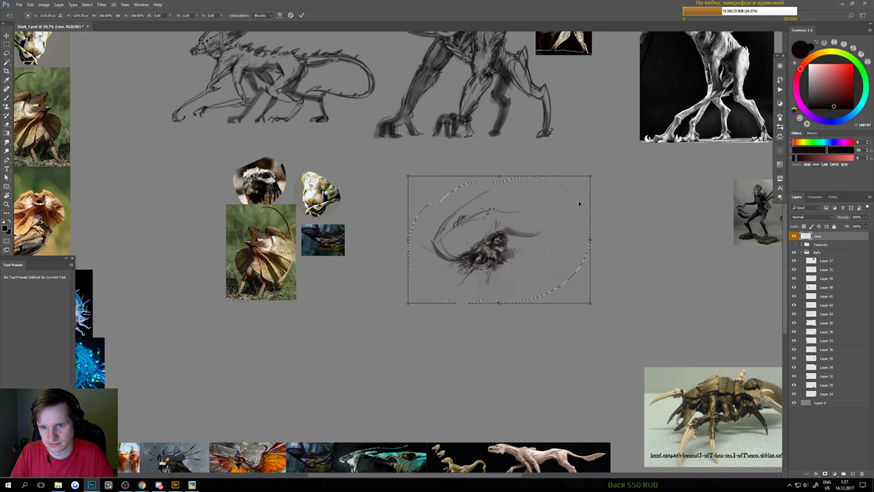
left_click_drag(590, 176, 569, 190)
left_click_drag(539, 219, 562, 222)
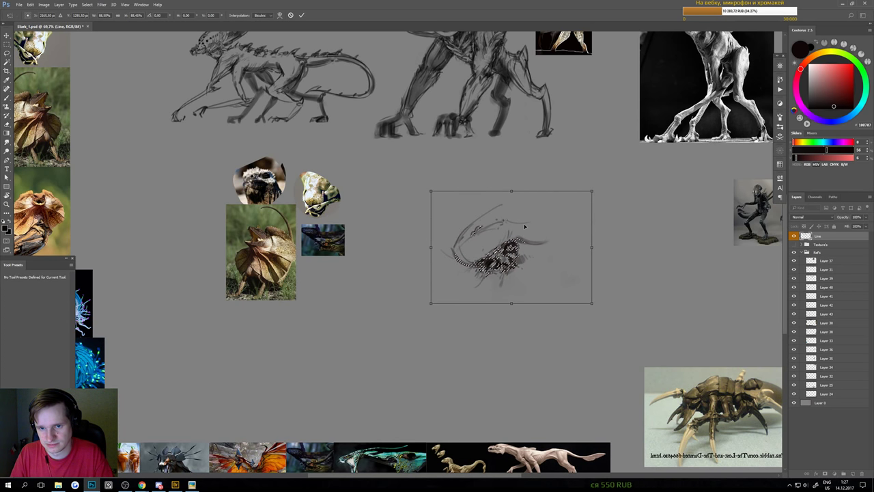
key("Return")
key("ctrl+d")
- Return to the Brush tool, fit the whole canvas in view, and save the document
key("b")
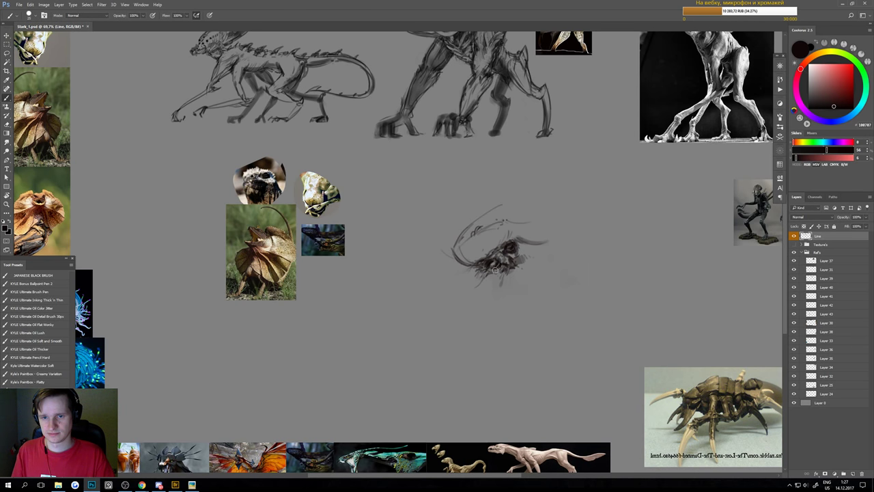
key("ctrl+0")
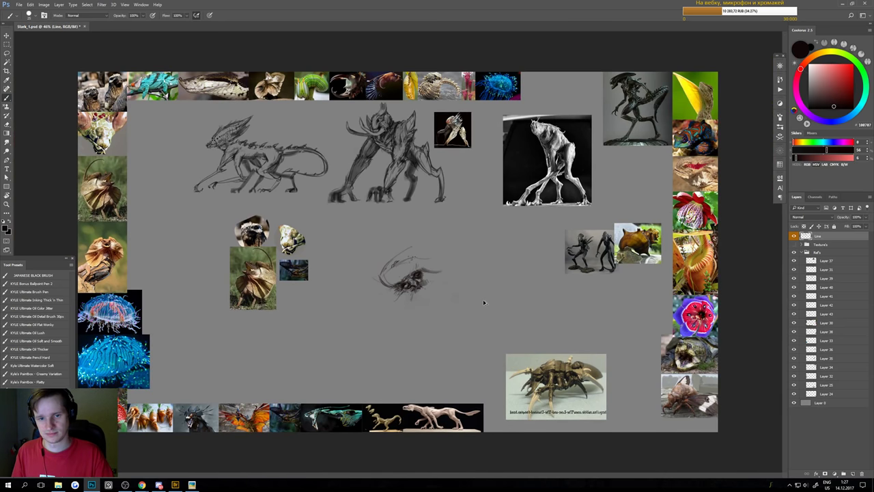
key("ctrl+s")
- Switch to the _HARD eraser preset and reduce its tip size for fine work on the head
scroll(400, 314, "up", 5)
key("e")
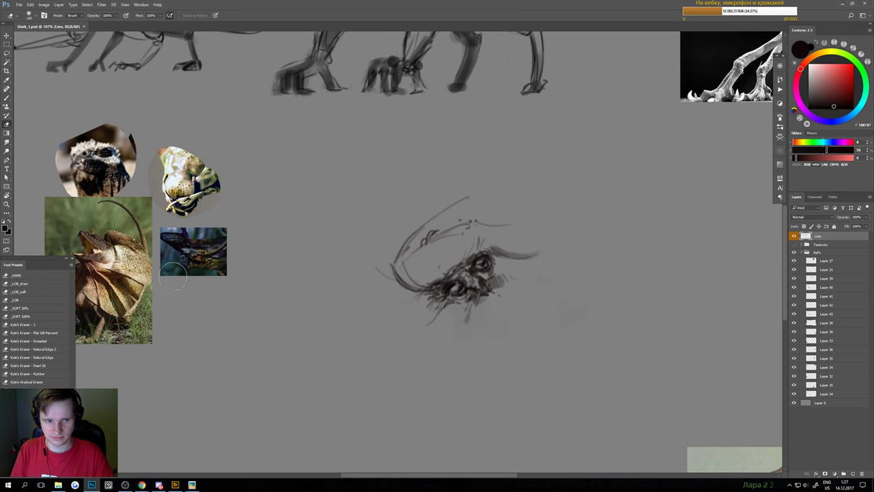
left_click(62, 274)
key("bracketleft")
key("bracketleft")
key("bracketleft")
key("bracketleft")
key("bracketleft")
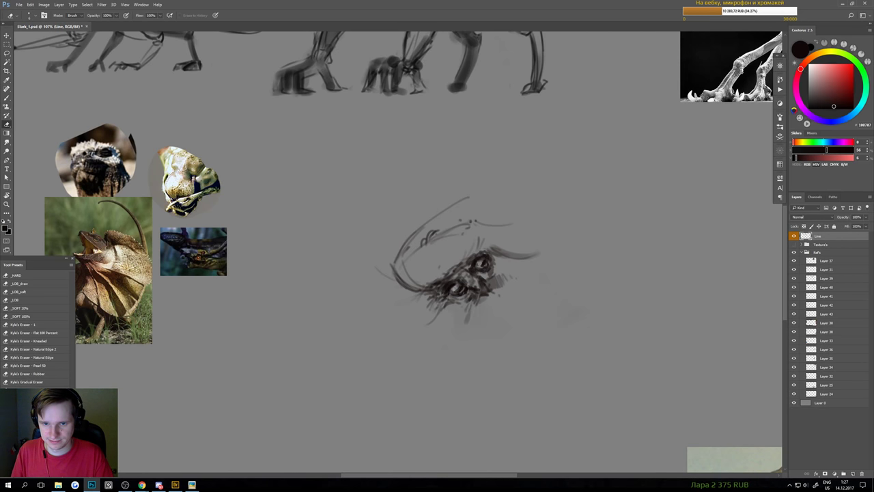
- Paint small white highlights in the creature's two eyes with a smaller brush
key("b")
key("x")
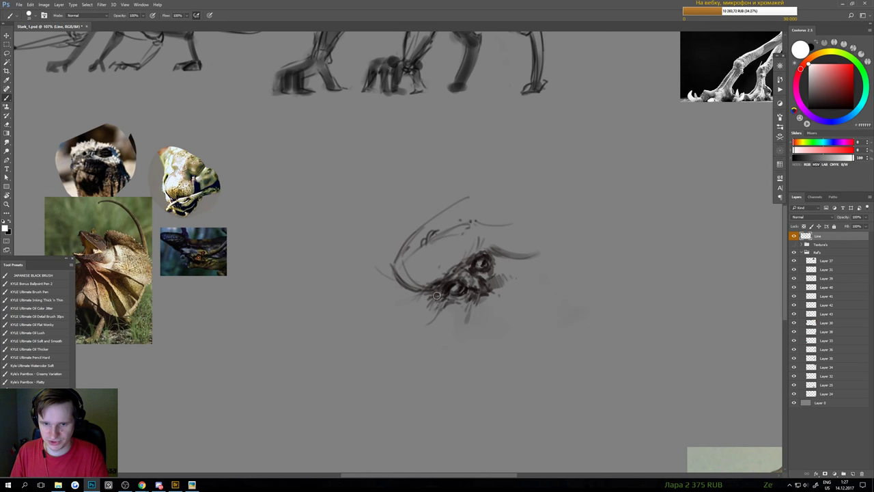
key("bracketleft")
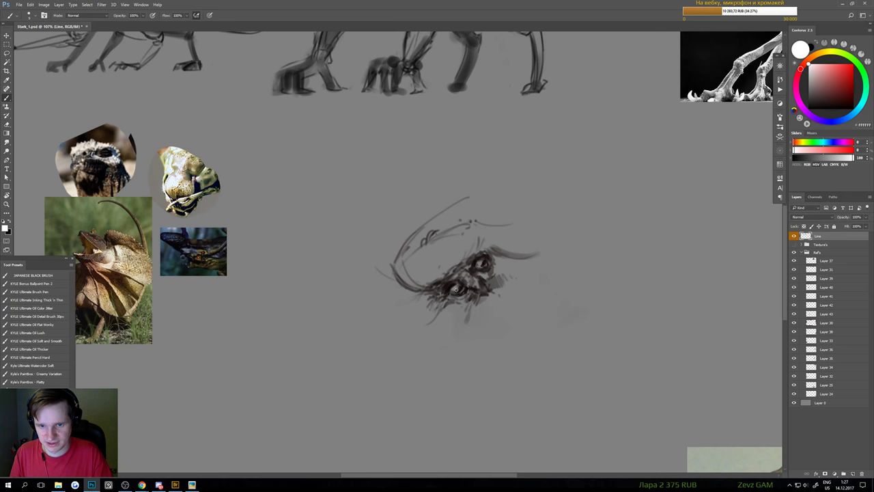
left_click(456, 289)
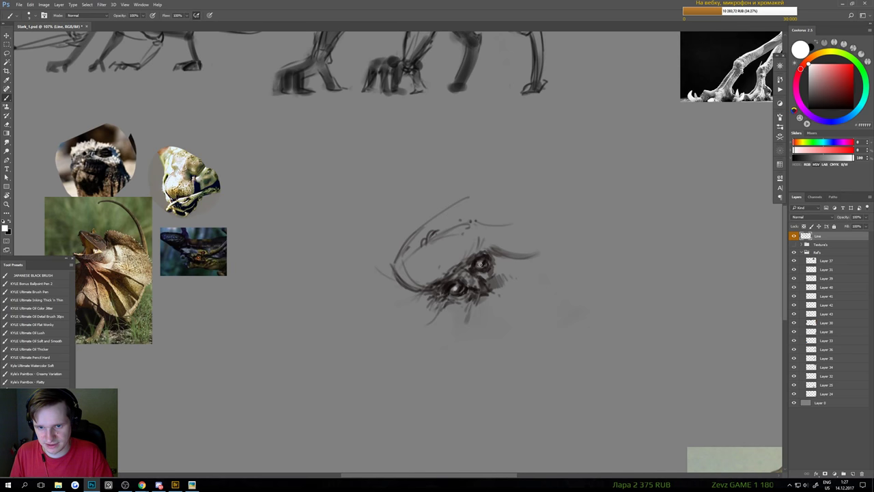
scroll(484, 283, "down", 3)
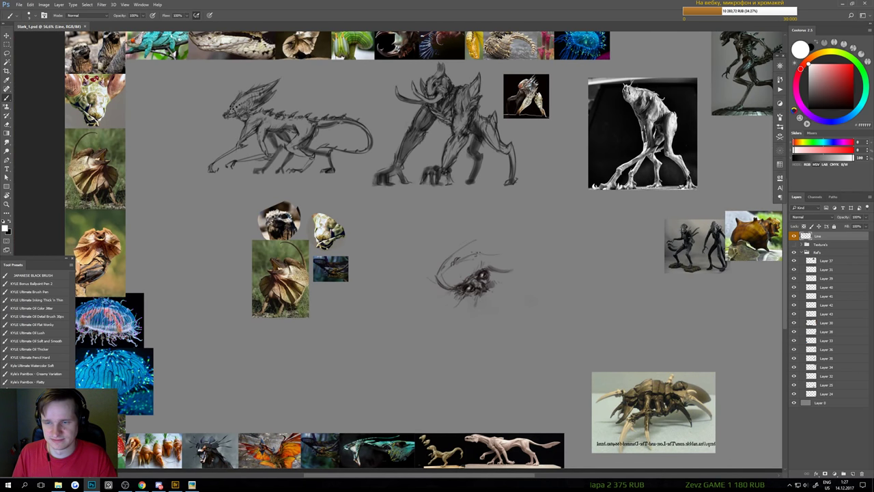
scroll(453, 297, "up", 3)
scroll(478, 287, "down", 2)
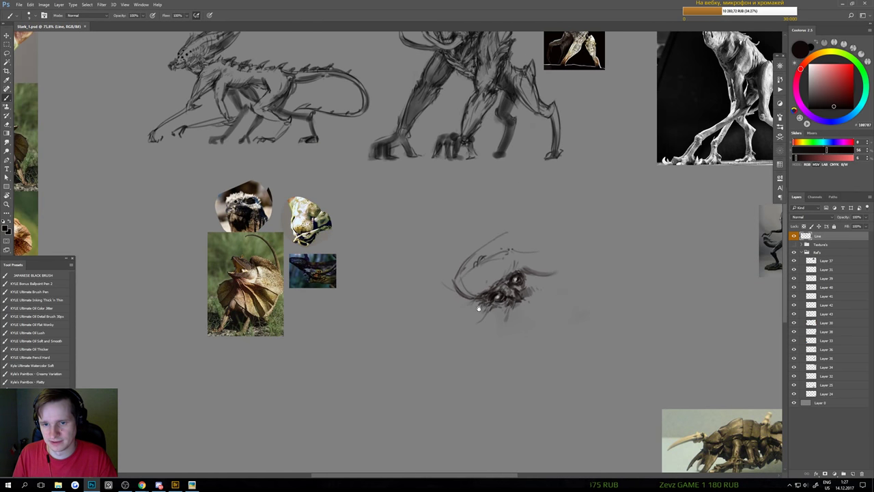
- Add dark strokes around the upper eye and sketch long horn lines sweeping back from the head
mouse_move(505, 275)
left_mouse_down()
mouse_move(526, 286)
mouse_move(506, 265)
left_mouse_up()
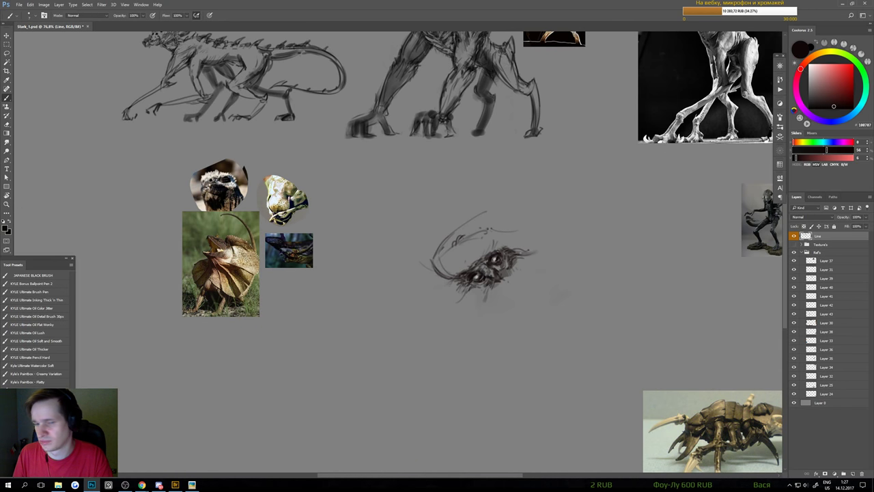
mouse_move(502, 232)
left_mouse_down()
mouse_move(525, 238)
mouse_move(601, 203)
mouse_move(561, 226)
left_mouse_up()
mouse_move(518, 255)
left_mouse_down()
mouse_move(587, 236)
mouse_move(615, 214)
left_mouse_up()
mouse_move(540, 250)
left_mouse_down()
mouse_move(560, 245)
mouse_move(550, 256)
mouse_move(566, 271)
left_mouse_up()
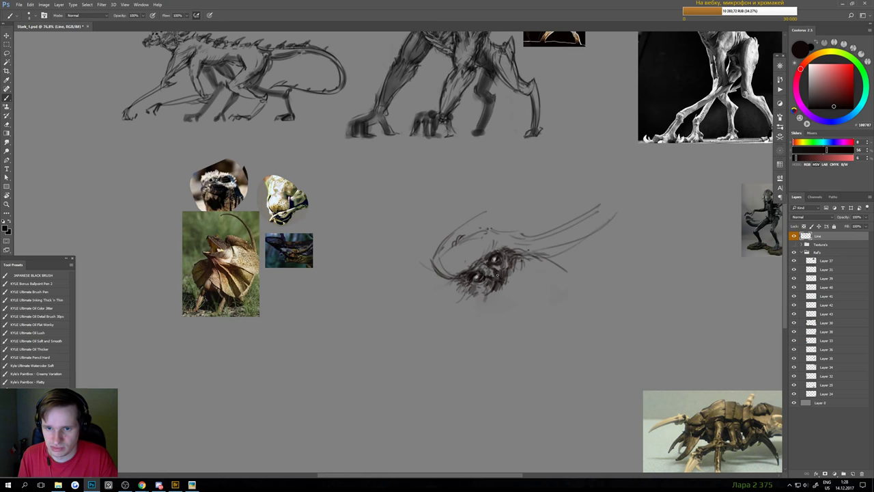
key("e")
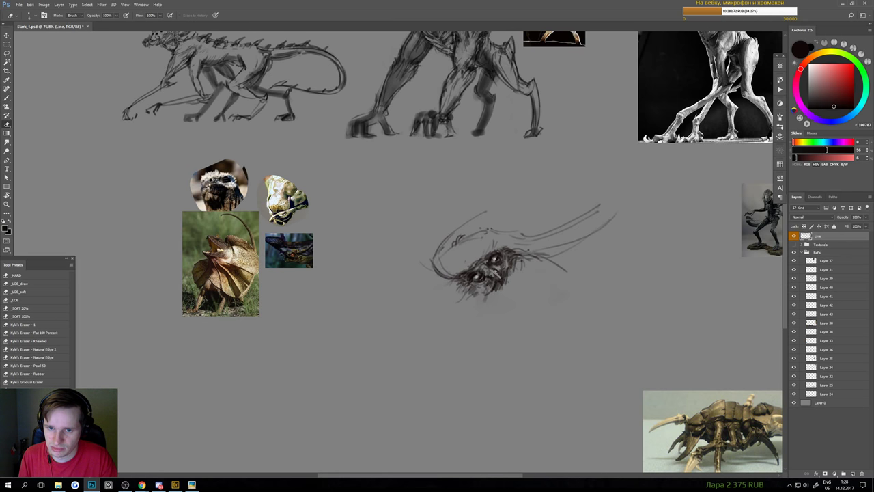
key("b")
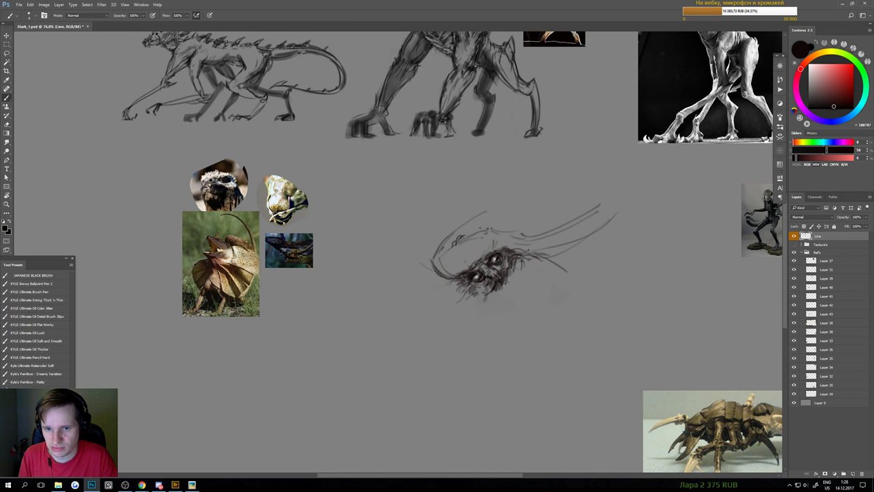
- Darken the snout in front of the eyes and sketch the mouth lines at its tip
left_click_drag(484, 263, 463, 276)
left_click_drag(460, 271, 454, 277)
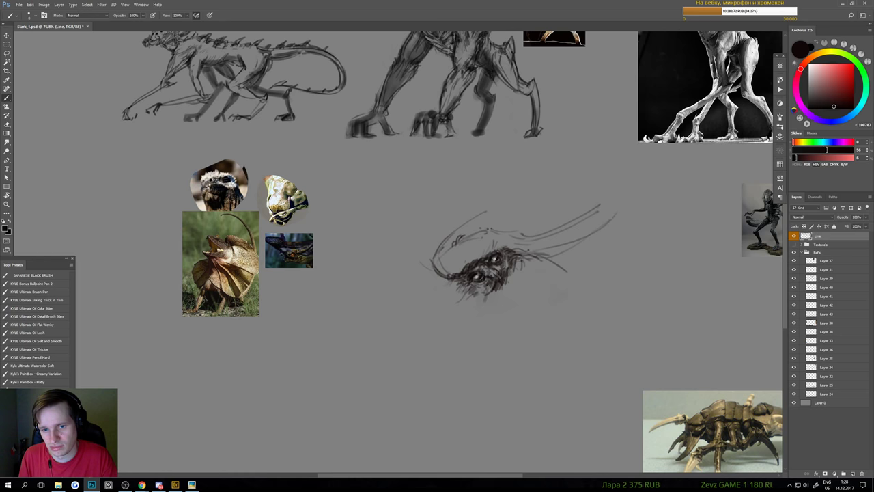
mouse_move(461, 277)
left_mouse_down()
mouse_move(447, 276)
mouse_move(464, 275)
left_mouse_up()
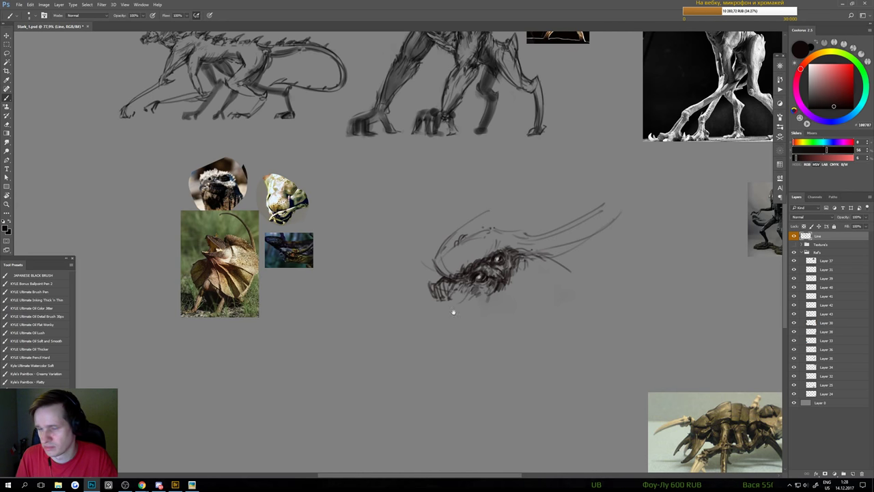
- Lighten the mouth lines at the tip of the snout with the Eraser
scroll(457, 313, "down", 2)
scroll(437, 295, "up", 1)
key("e")
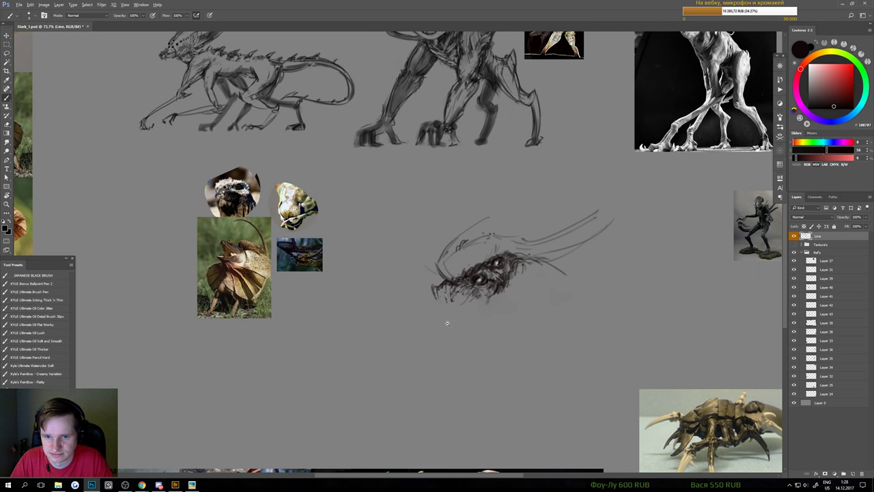
scroll(447, 321, "down", 1)
key("b")
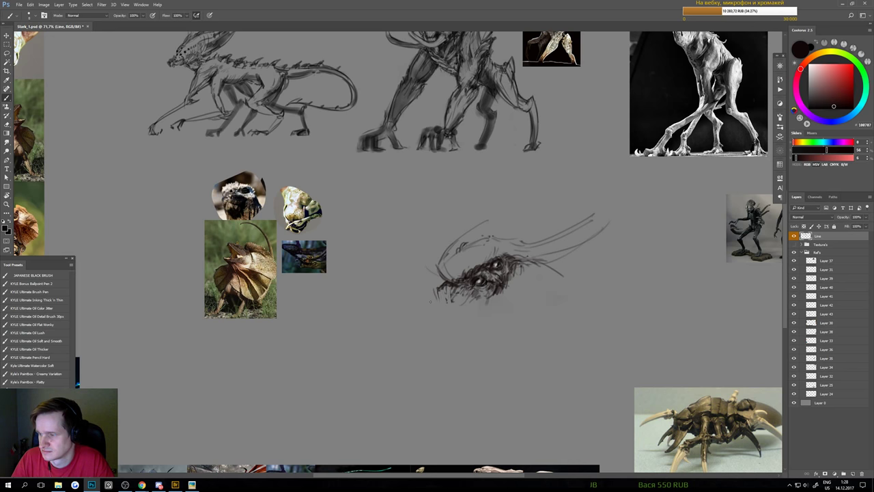
- Draw near-vertical curved strokes across the snout tip and erase their excess where they meet the nose
left_click_drag(441, 248, 437, 305)
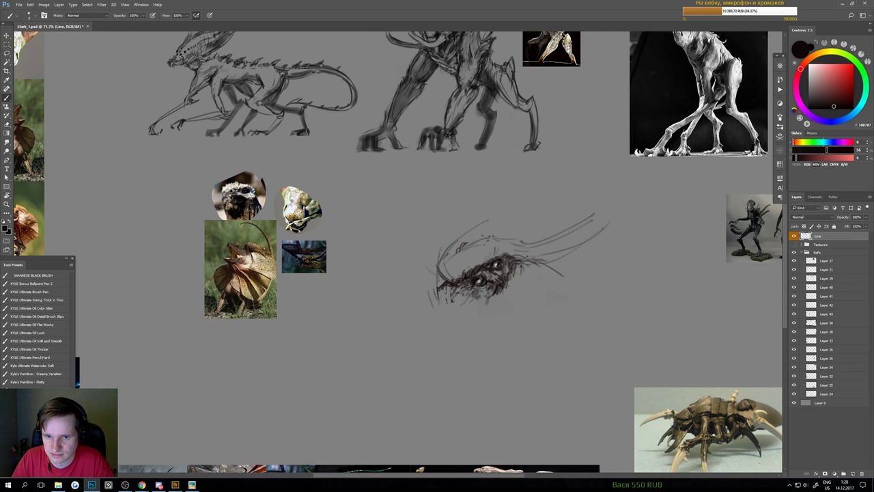
left_click_drag(438, 264, 435, 302)
left_click_drag(438, 245, 445, 318)
key("e")
mouse_move(439, 269)
left_mouse_down()
mouse_move(445, 224)
mouse_move(435, 285)
left_mouse_up()
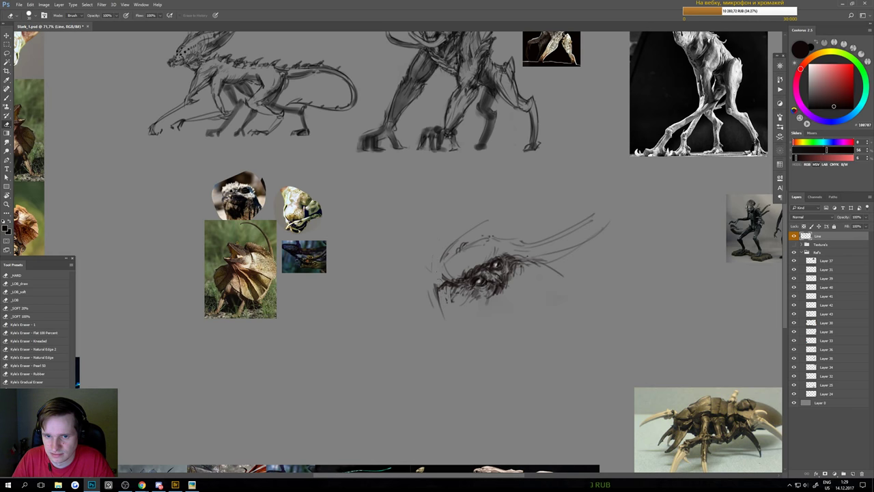
- Redraw the long curved line in front of the snout, extending it above the nose and below the jaw
key("b")
left_click_drag(437, 239, 435, 284)
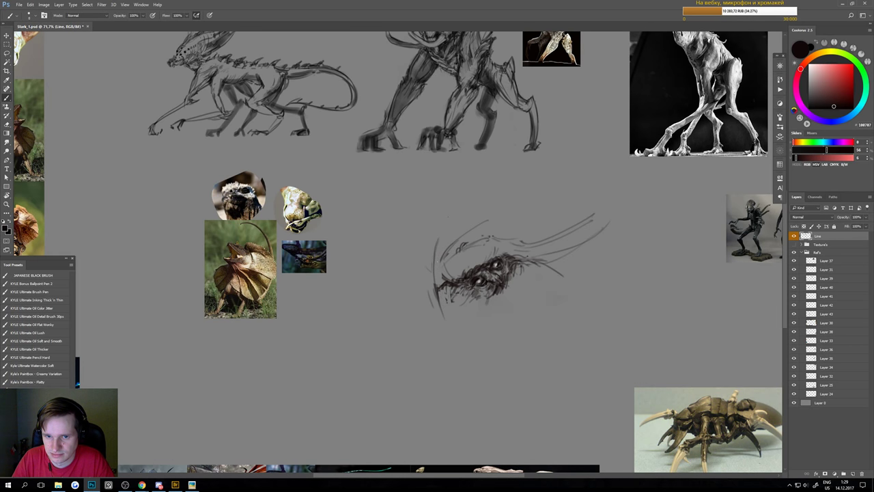
left_click_drag(450, 213, 434, 281)
left_click_drag(438, 235, 445, 325)
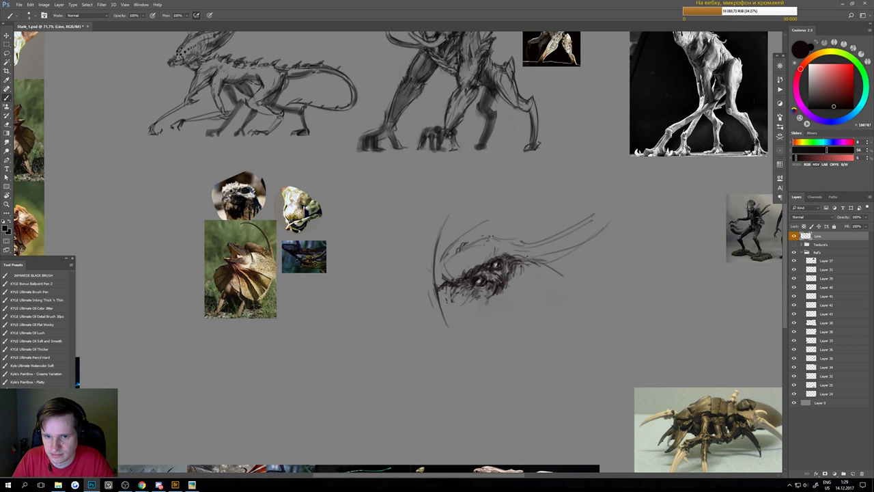
left_click_drag(434, 260, 445, 325)
key("e")
key("b")
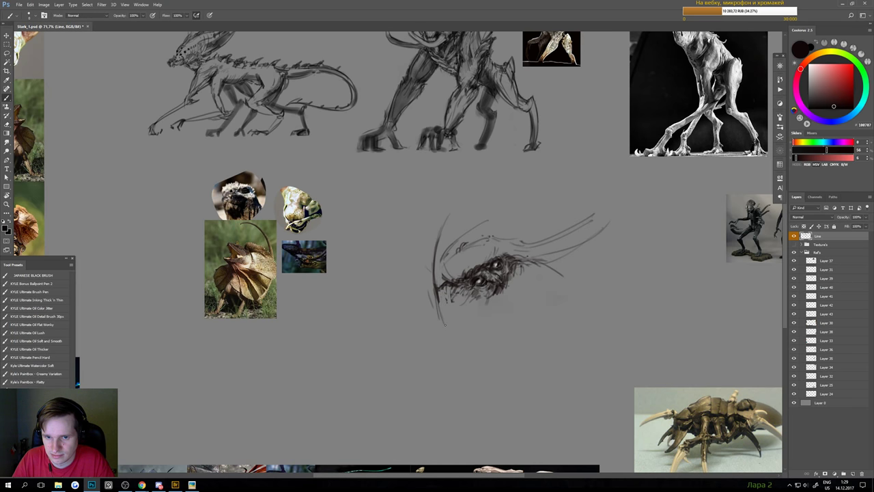
- Sketch an upright curved horn on top of the head and refine the nearby forehead lines
scroll(444, 325, "down", 2)
scroll(433, 293, "up", 1)
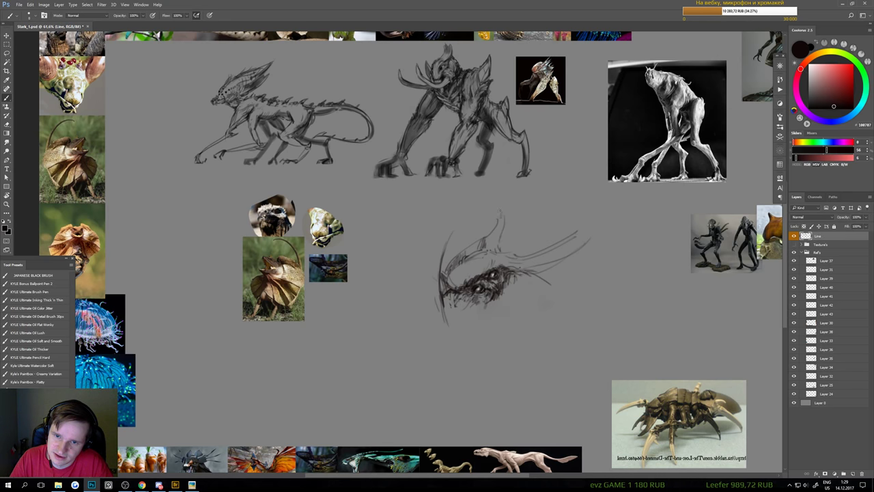
mouse_move(500, 242)
left_mouse_down()
mouse_move(424, 252)
mouse_move(487, 264)
mouse_move(542, 242)
left_mouse_up()
key("e")
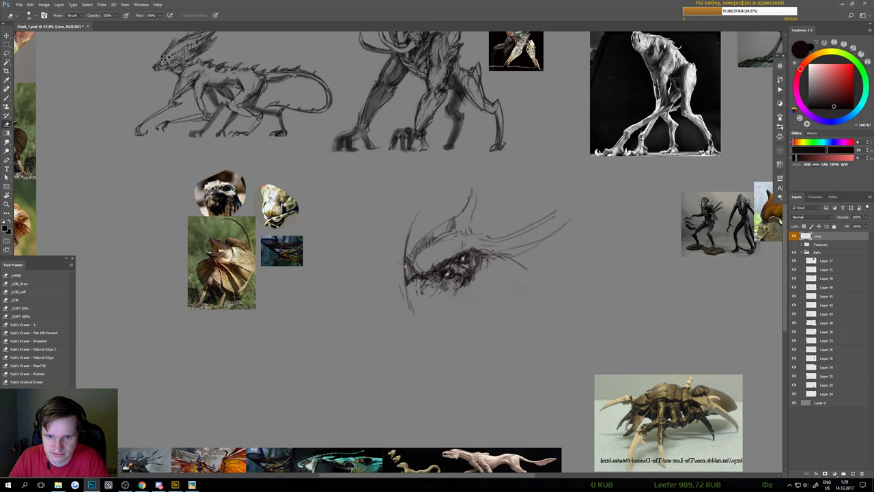
key("b")
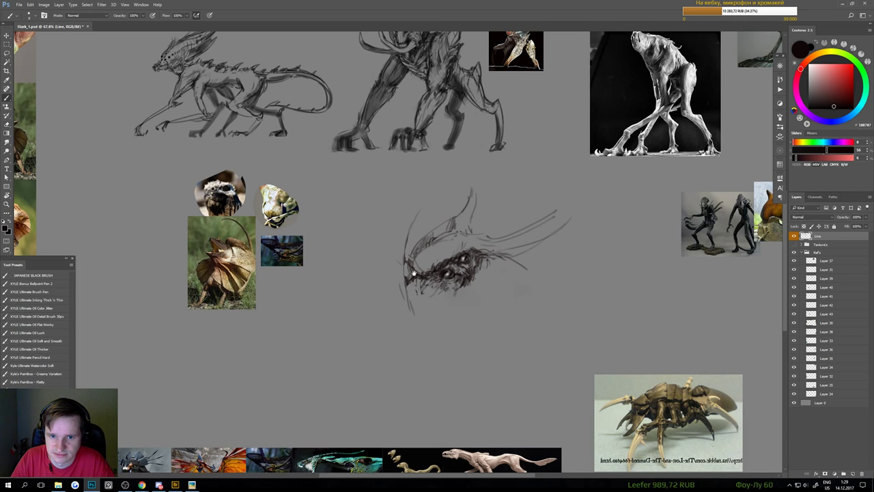
scroll(405, 282, "down", 2)
scroll(374, 311, "up", 2)
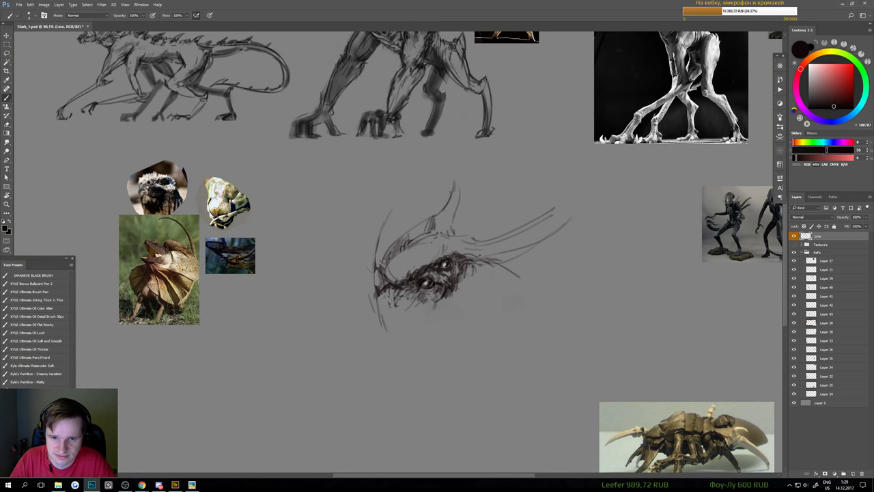
- Sketch a hooked beak shape at the snout tip and clean up its outline where it meets the nose
key("e")
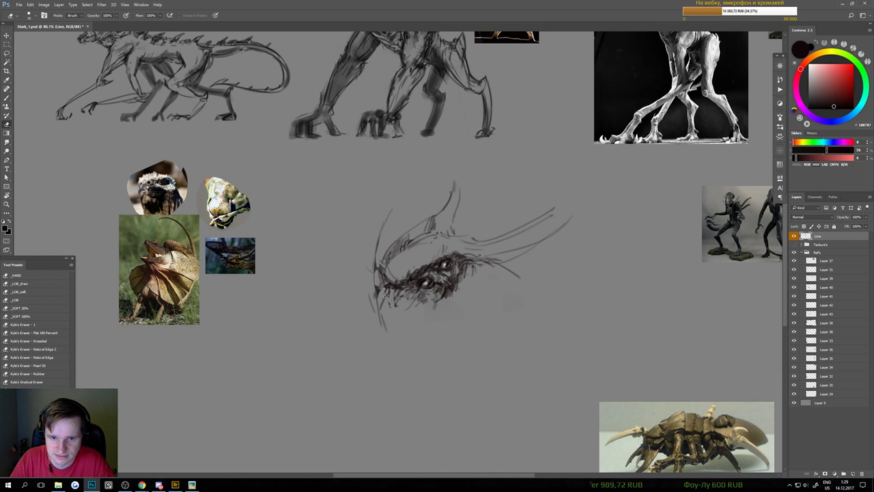
key("b")
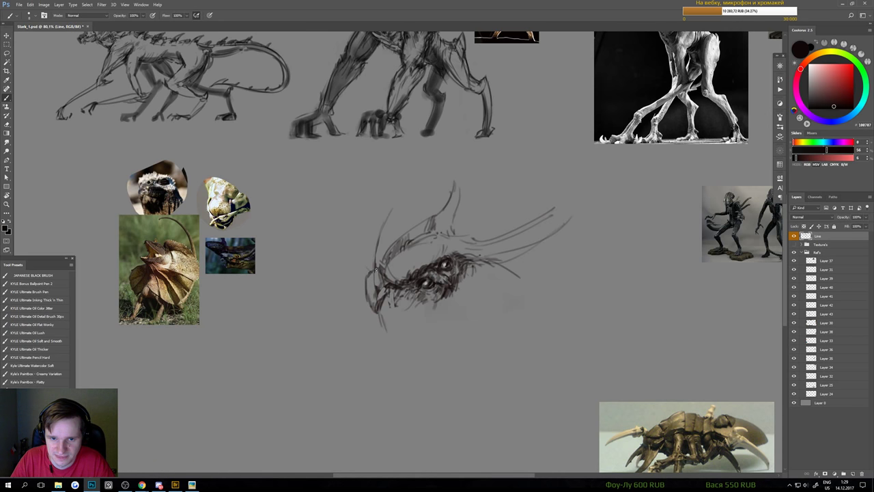
left_click_drag(375, 269, 384, 286)
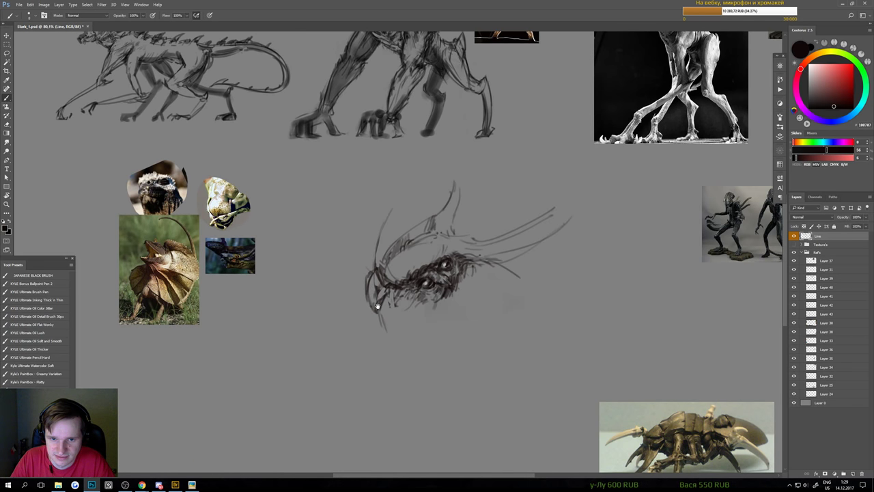
scroll(379, 286, "down", 3)
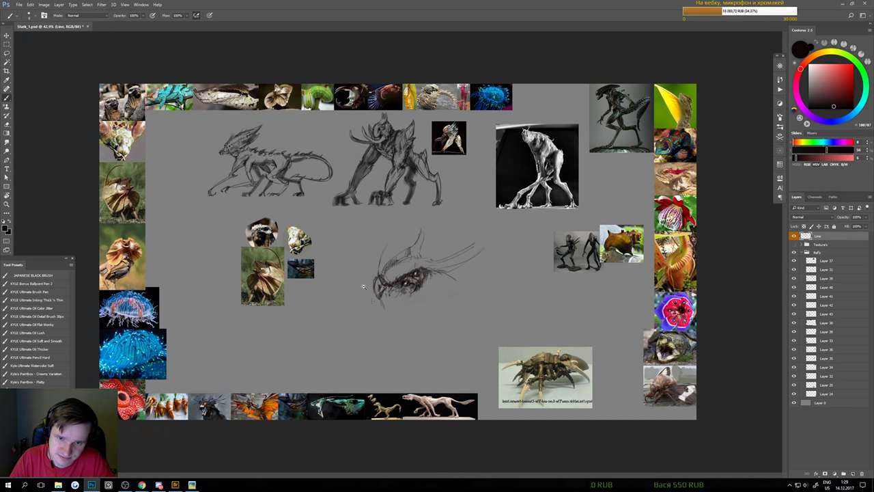
scroll(364, 285, "up", 3)
key("b")
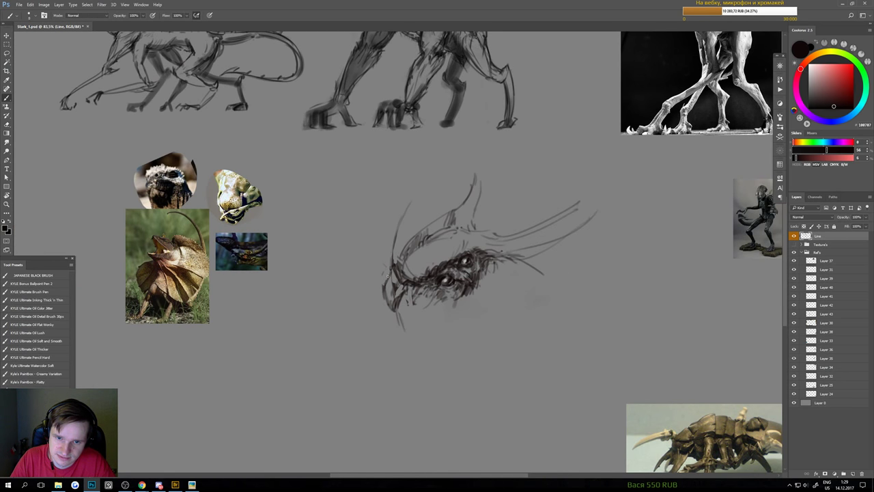
scroll(376, 308, "down", 3)
scroll(379, 311, "up", 3)
mouse_move(388, 281)
left_mouse_down()
mouse_move(383, 302)
mouse_move(392, 290)
mouse_move(381, 279)
left_mouse_up()
key("e")
key("b")
scroll(400, 296, "down", 3)
scroll(395, 287, "up", 3)
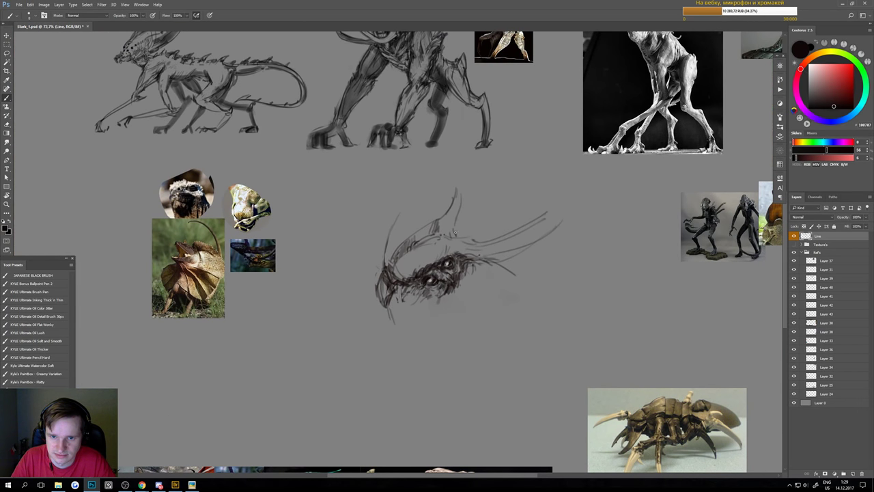
- Redraw the top horn sweeping farther back and erase the upper end of the long line in front of the snout
left_click_drag(458, 217, 493, 176)
key("e")
key("b")
scroll(424, 259, "down", 3)
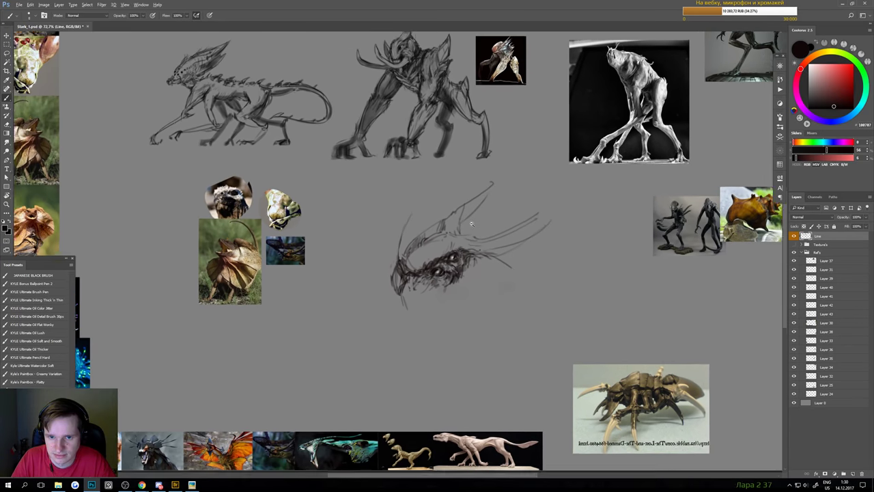
scroll(423, 259, "up", 1)
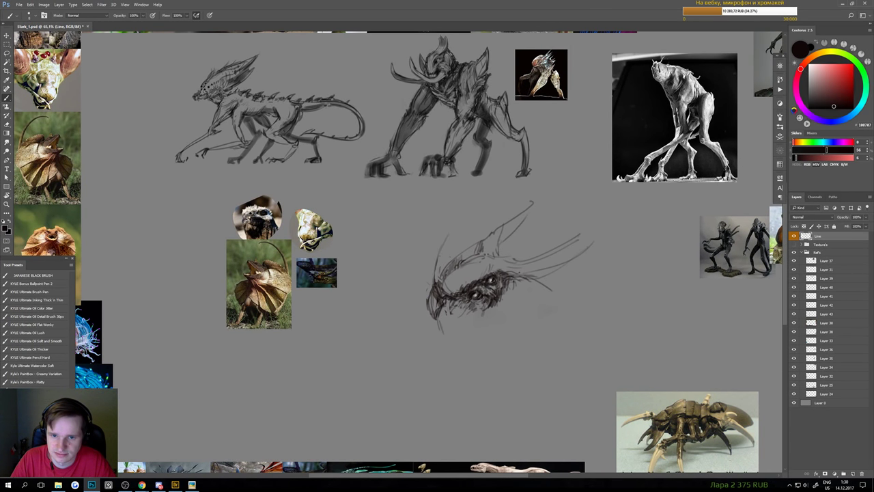
key("e")
key("b")
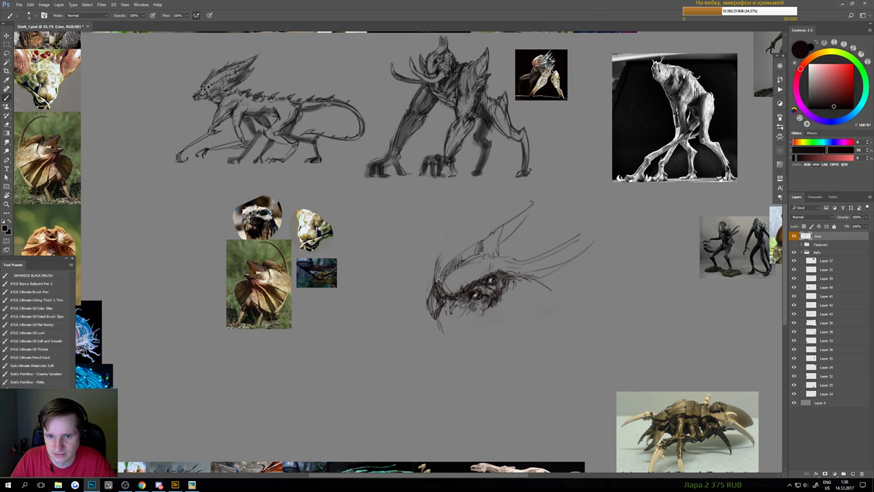
- Draw broad curved crest strokes from the snout tip up over the forehead with a larger brush
key("]")
key("]")
key("]")
key("]")
mouse_move(441, 262)
left_mouse_down()
mouse_move(484, 235)
mouse_move(469, 243)
mouse_move(474, 232)
mouse_move(460, 234)
mouse_move(443, 261)
mouse_move(442, 250)
mouse_move(438, 290)
left_mouse_up()
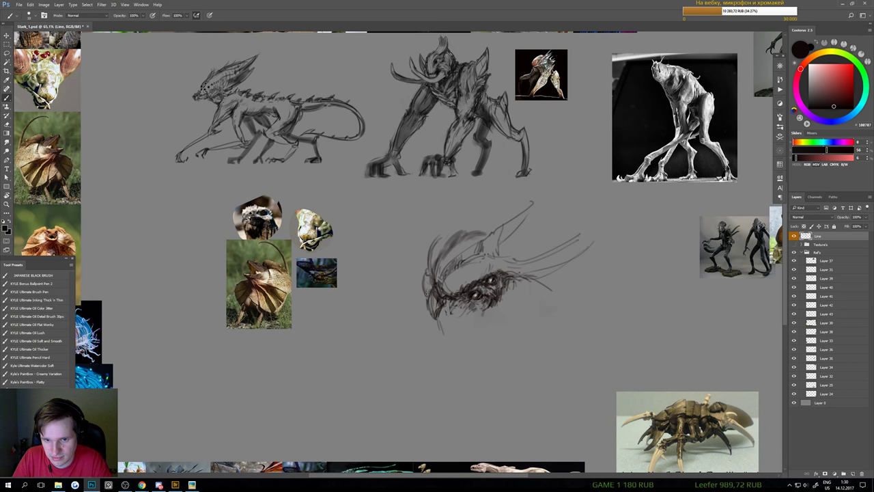
left_click_drag(435, 309, 398, 316)
scroll(389, 272, "up", 5)
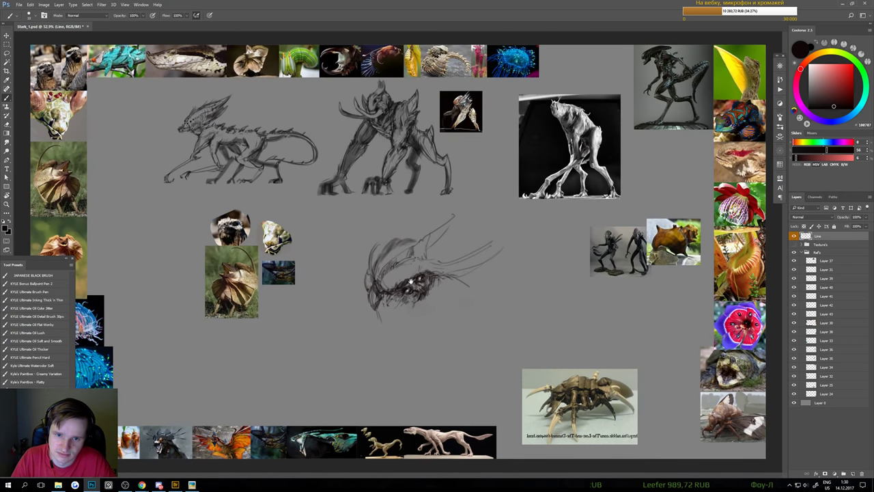
- Sketch a pointed spike rising from the top of the crest and a curved line behind the rear horn's base
left_click_drag(403, 253, 476, 239)
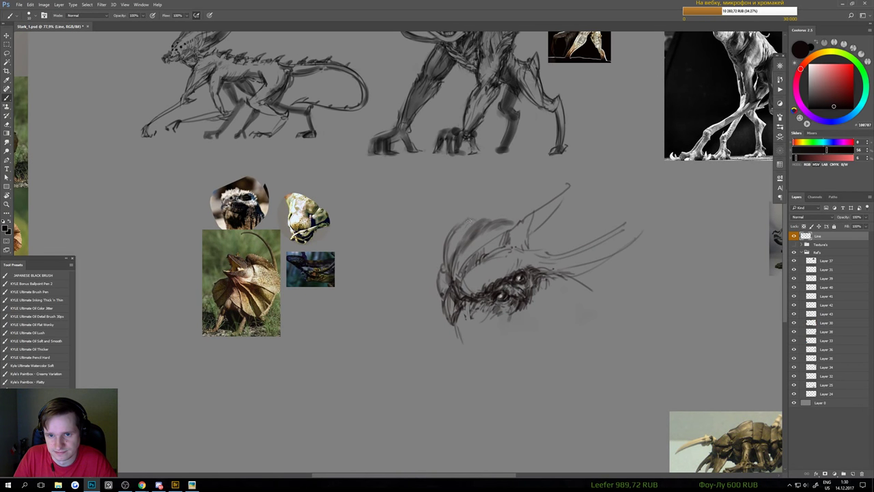
left_click_drag(500, 185, 484, 215)
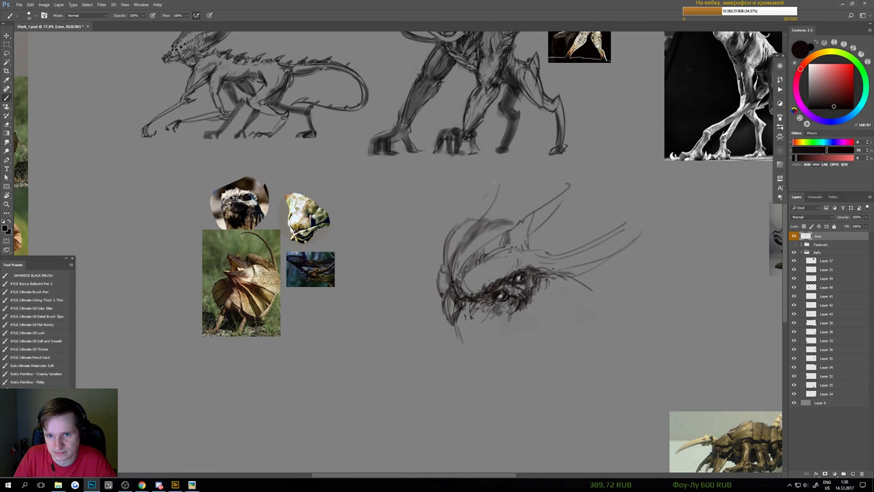
left_click_drag(494, 183, 477, 216)
left_click_drag(495, 182, 482, 225)
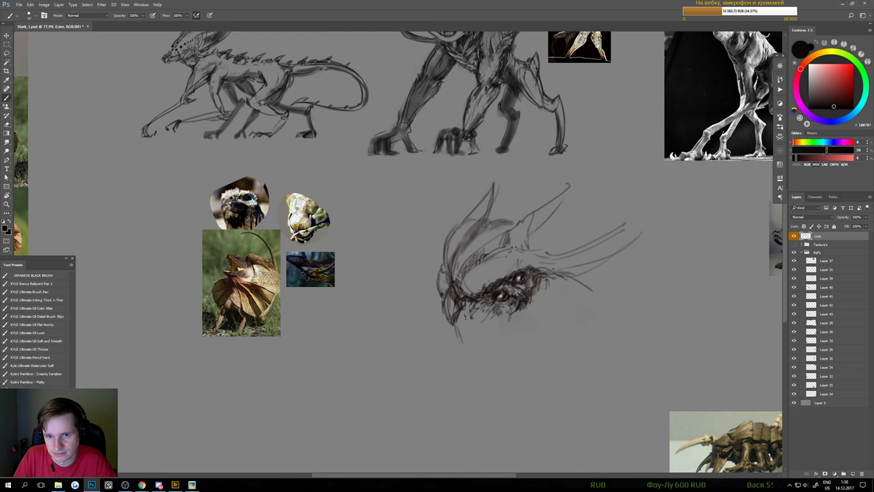
mouse_move(539, 232)
left_mouse_down()
mouse_move(555, 252)
mouse_move(544, 276)
left_mouse_up()
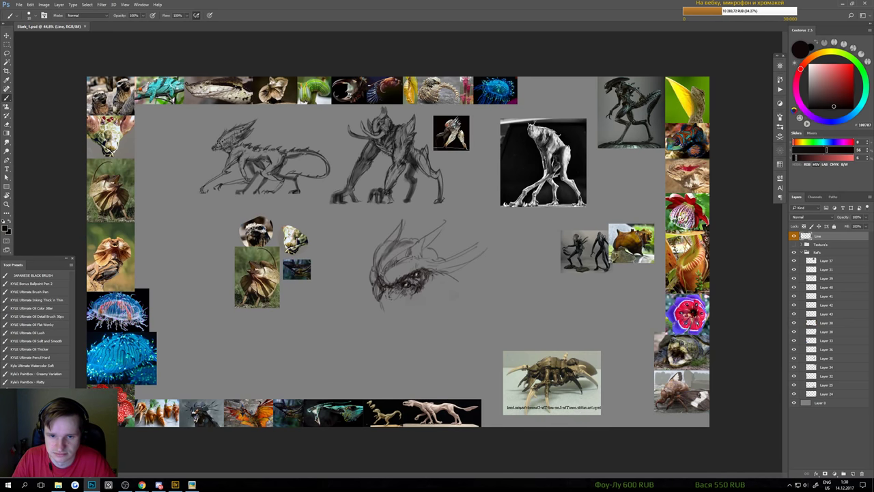
scroll(386, 293, "up", 5)
scroll(468, 272, "up", 2)
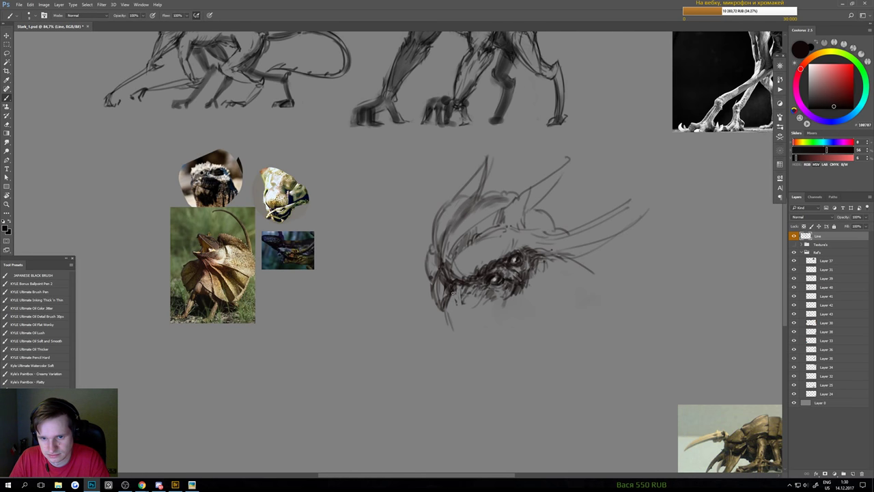
- Darken the short strokes behind the beak and erase the stray line below the jaw
left_click_drag(453, 292, 463, 287)
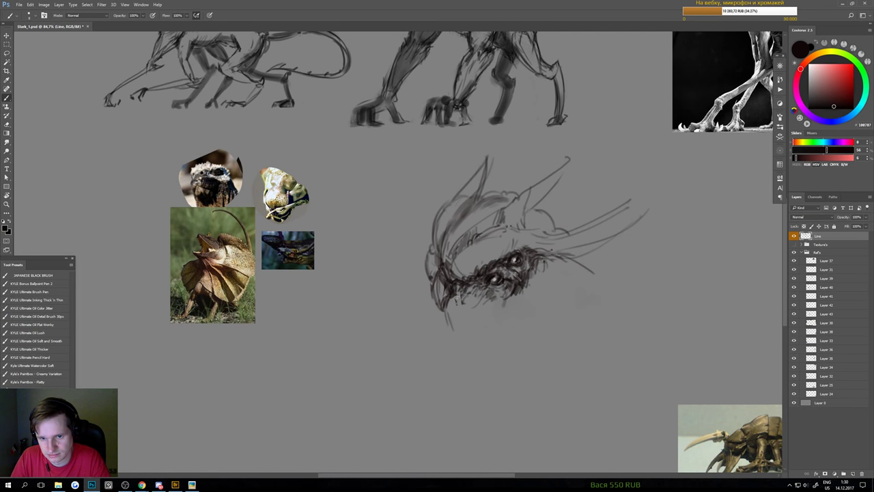
key("e")
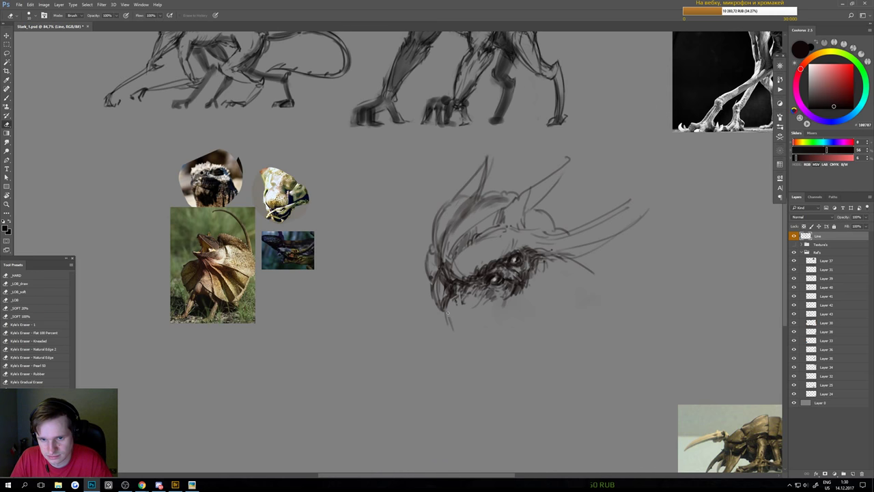
left_click_drag(447, 316, 452, 329)
key("b")
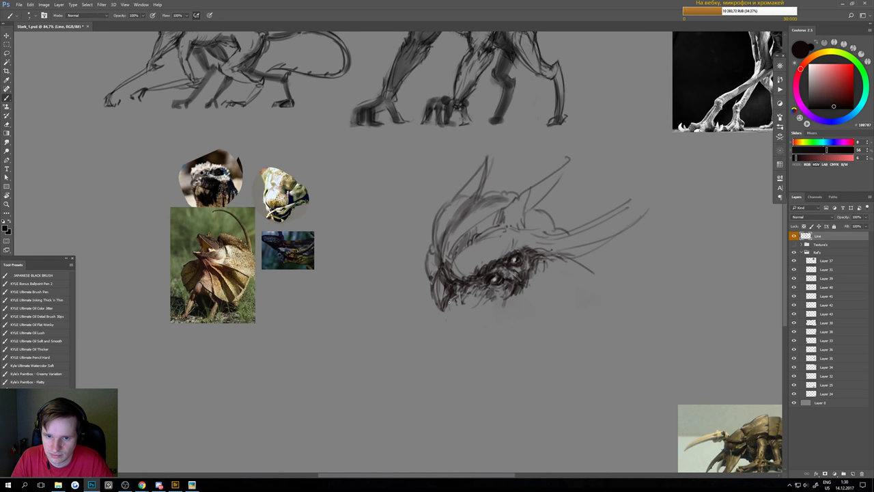
left_click_drag(453, 301, 456, 326)
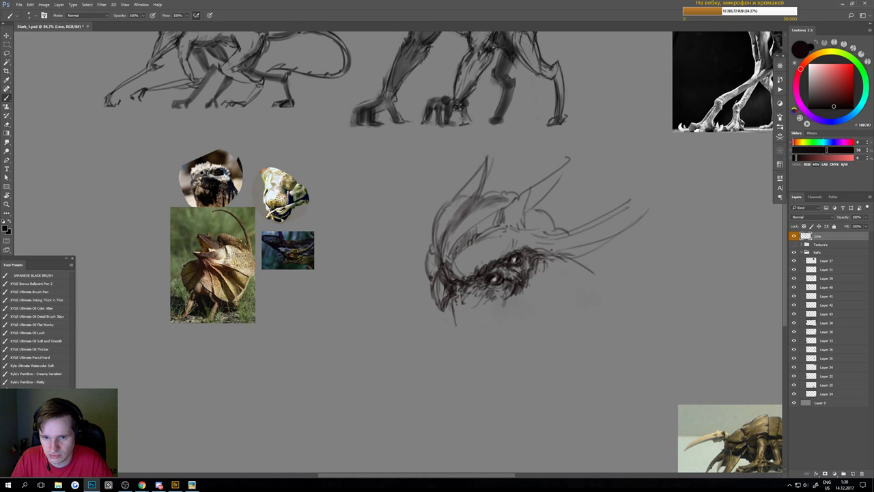
key("ctrl+z")
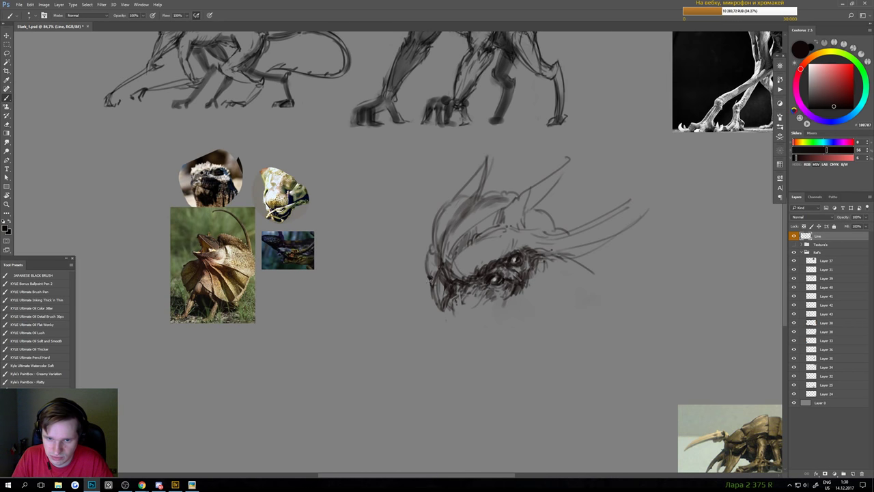
- Draw thin pointed spikes projecting forward and upward from the front of the snout
left_click_drag(420, 264, 428, 277)
key("ctrl+z")
key("ctrl+z")
left_click_drag(428, 244, 435, 269)
left_click_drag(438, 231, 422, 265)
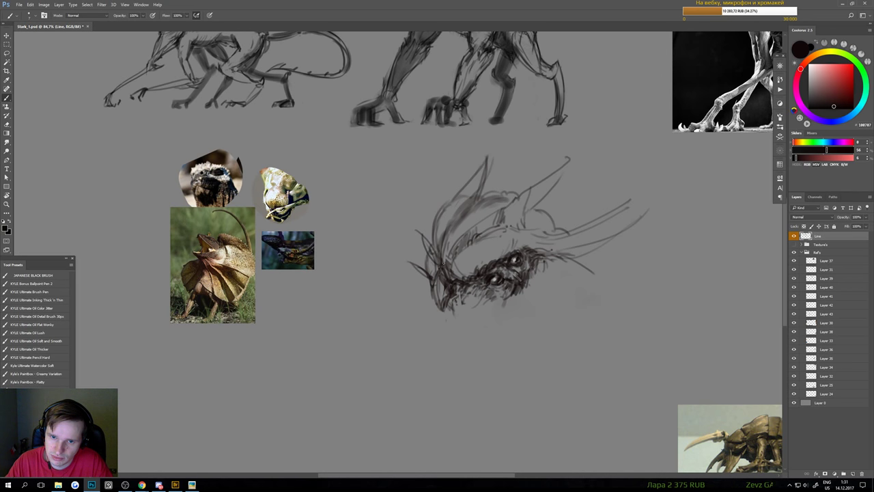
mouse_move(440, 231)
left_mouse_down()
mouse_move(431, 261)
mouse_move(411, 247)
mouse_move(404, 254)
mouse_move(414, 281)
mouse_move(395, 284)
left_mouse_up()
- Fill the gap between the snout spikes and the forehead crest with overlapping leaf-shaped spikes
key("e")
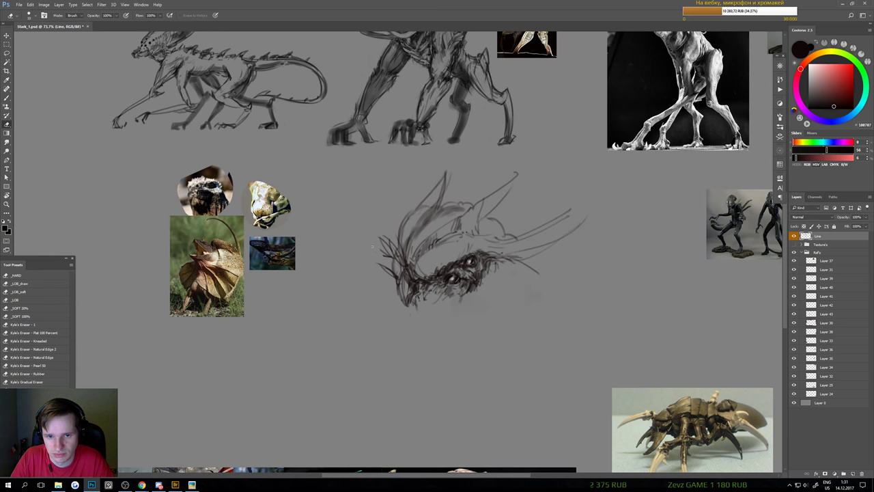
key("b")
left_click_drag(396, 236, 404, 248)
mouse_move(394, 218)
left_mouse_down()
mouse_move(406, 251)
mouse_move(413, 212)
mouse_move(411, 240)
mouse_move(428, 215)
mouse_move(410, 251)
left_mouse_up()
left_click_drag(415, 236, 410, 254)
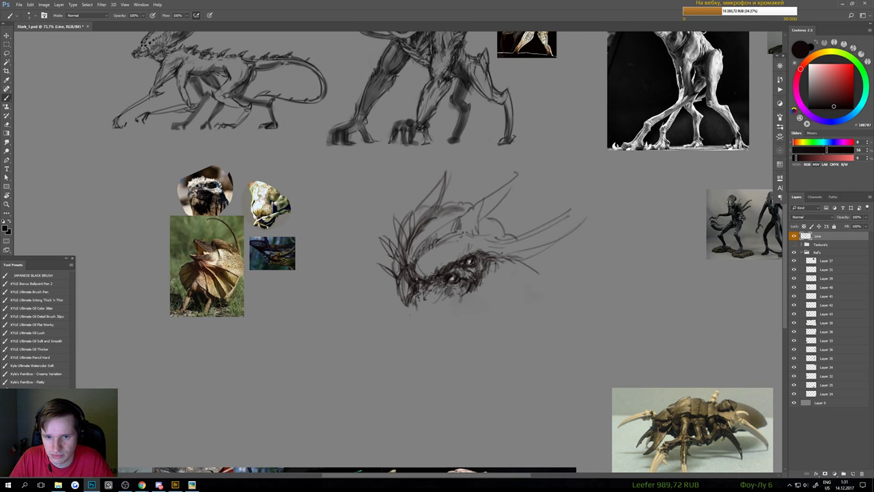
- Darken and sharpen the beak outline and the base of the snout spikes, alternating Eraser and Brush
key("e")
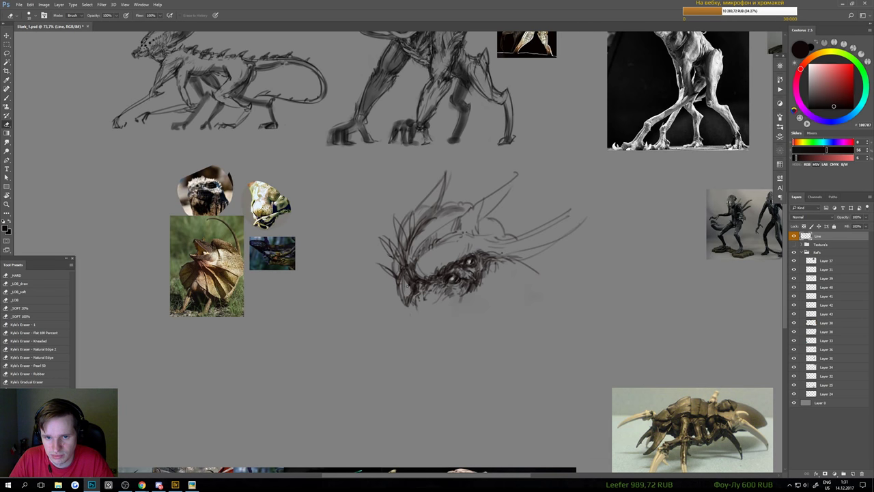
key("b")
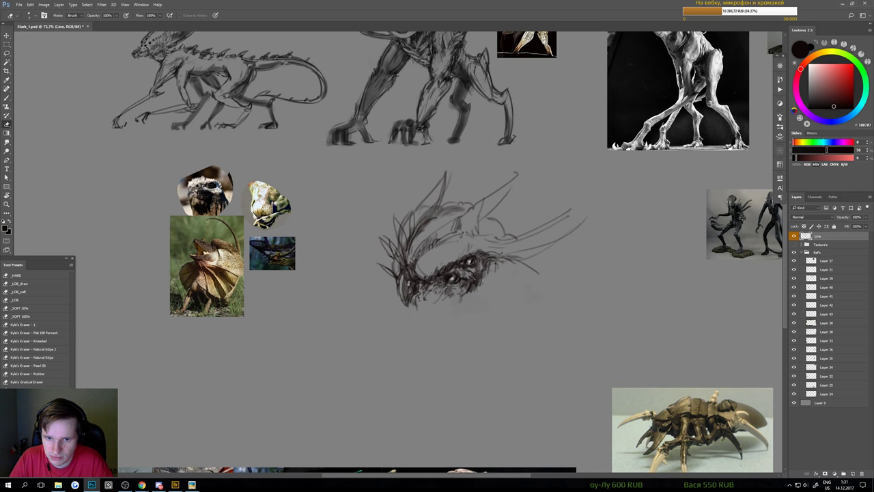
scroll(404, 284, "down", 4)
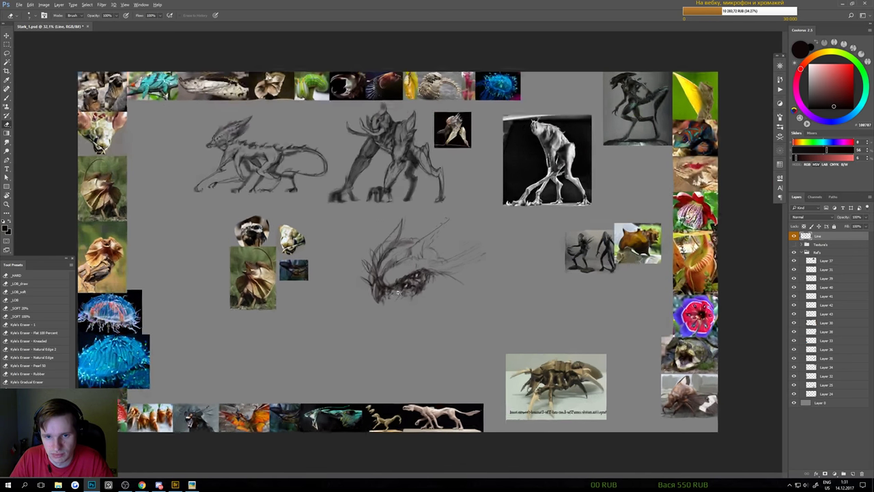
scroll(399, 292, "up", 4)
key("b")
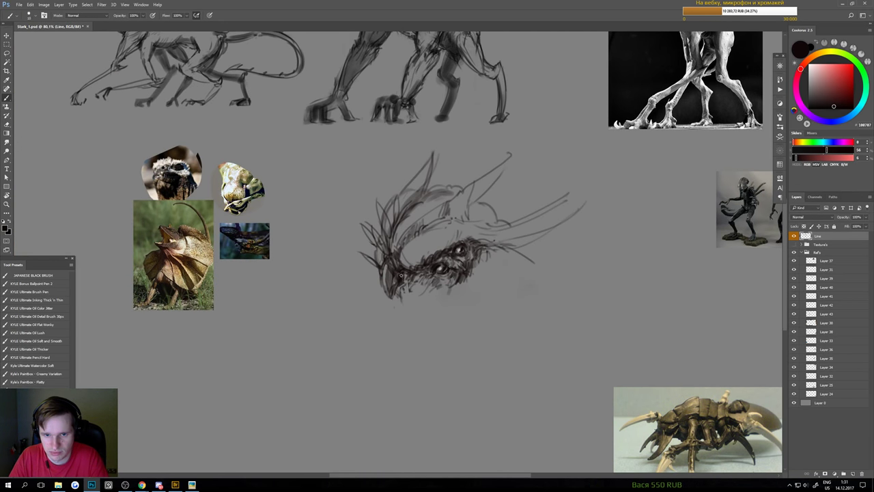
scroll(400, 276, "down", 1)
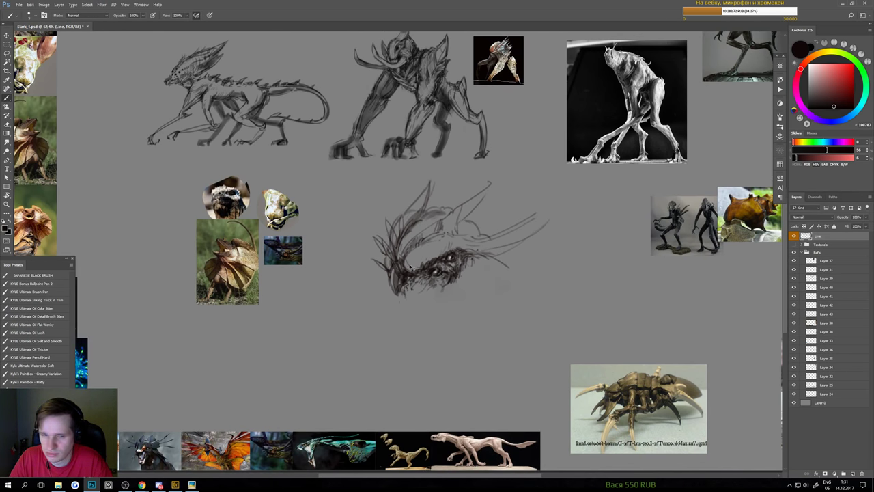
scroll(409, 268, "up", 1)
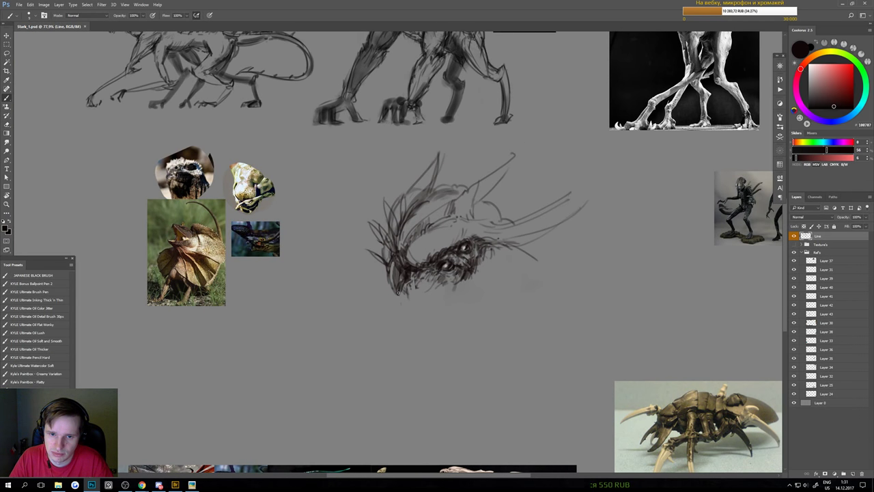
- Lighten the loose strokes below the beak and eyes with the Eraser, and save the document
key("e")
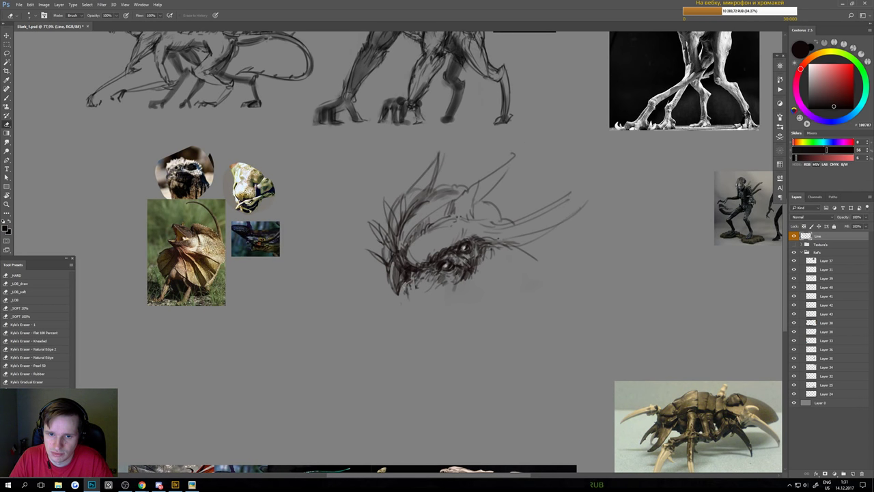
key("b")
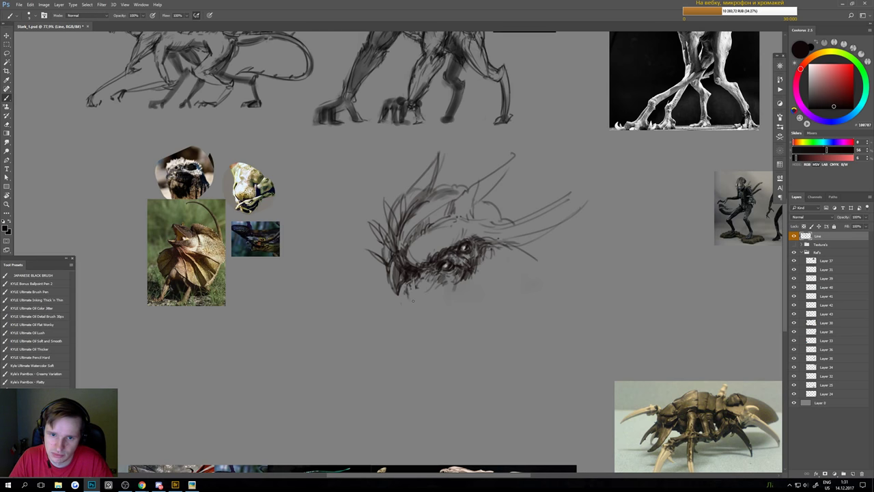
key("ctrl+0")
key("ctrl+s")
- Remove the thin spikes projecting from the front of the snout and touch up its edge, alternating Eraser and Brush
scroll(375, 283, "up", 1)
left_click_drag(375, 283, 396, 286)
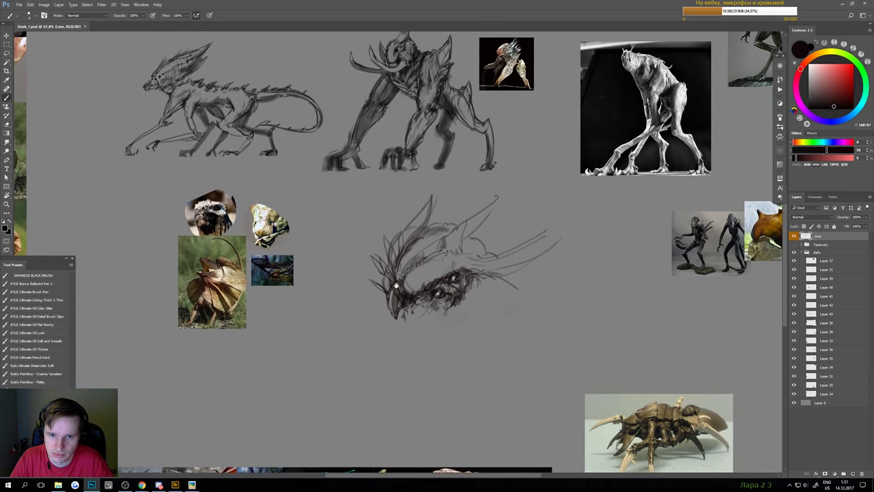
key("e")
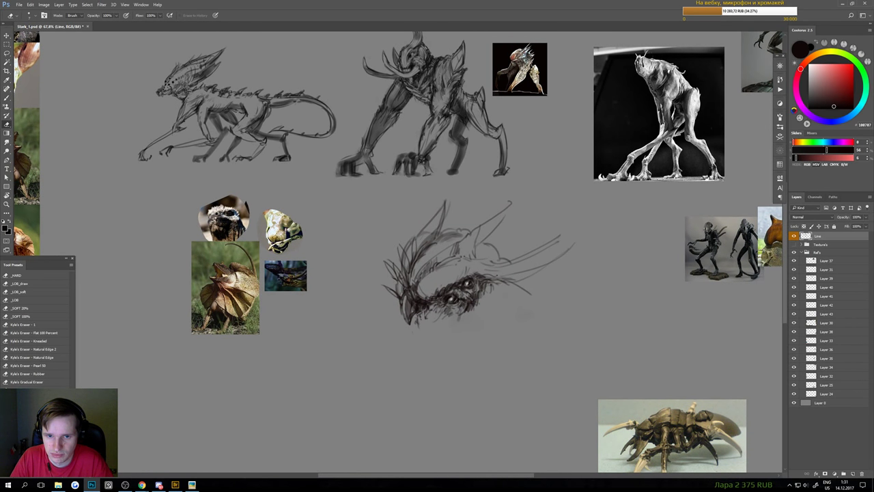
mouse_move(389, 261)
left_mouse_down()
mouse_move(394, 277)
mouse_move(396, 265)
left_mouse_up()
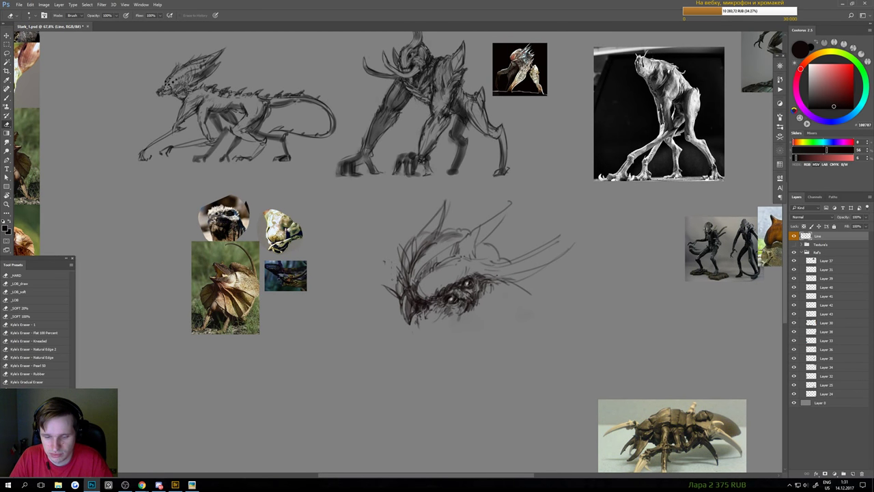
key("b")
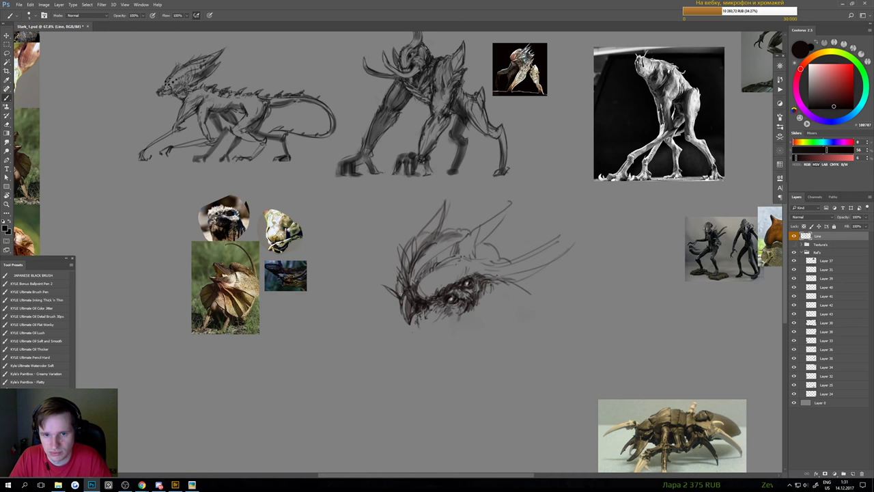
key("e")
left_click_drag(385, 286, 393, 301)
key("b")
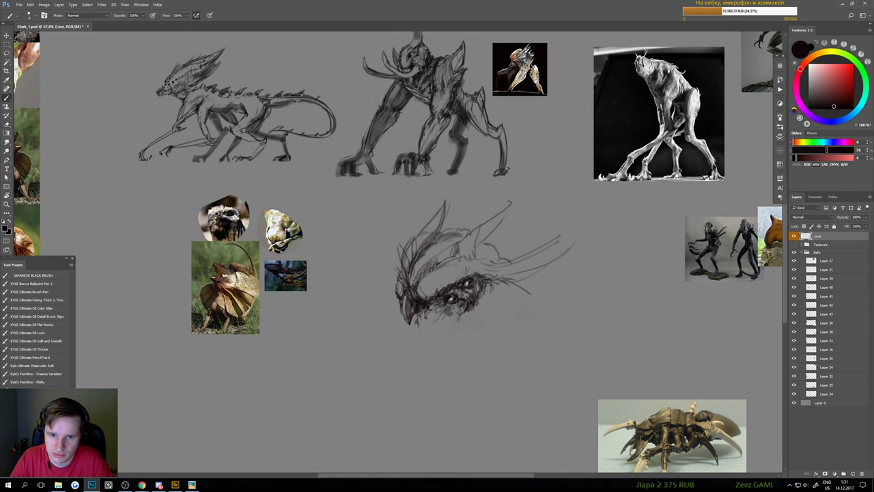
- Lasso the whole head sketch, scale it down and reposition it with Free Transform, deselect, and save the document
scroll(452, 291, "down", 1)
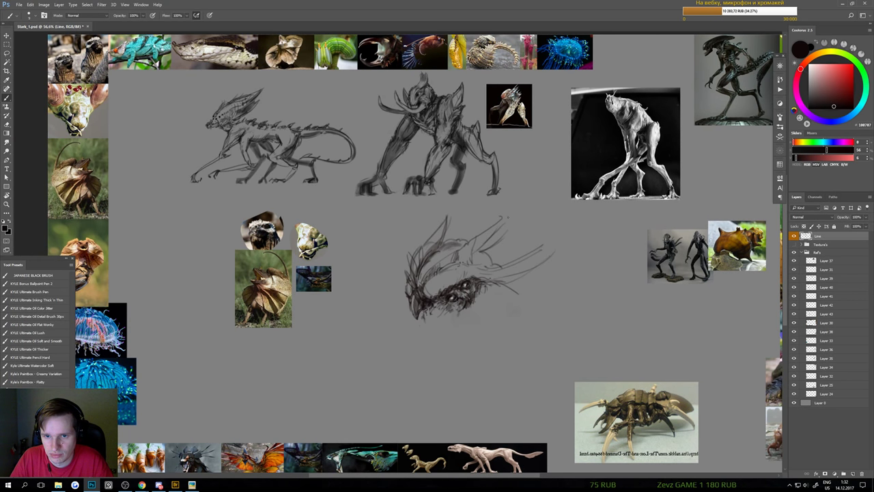
scroll(486, 246, "down", 3)
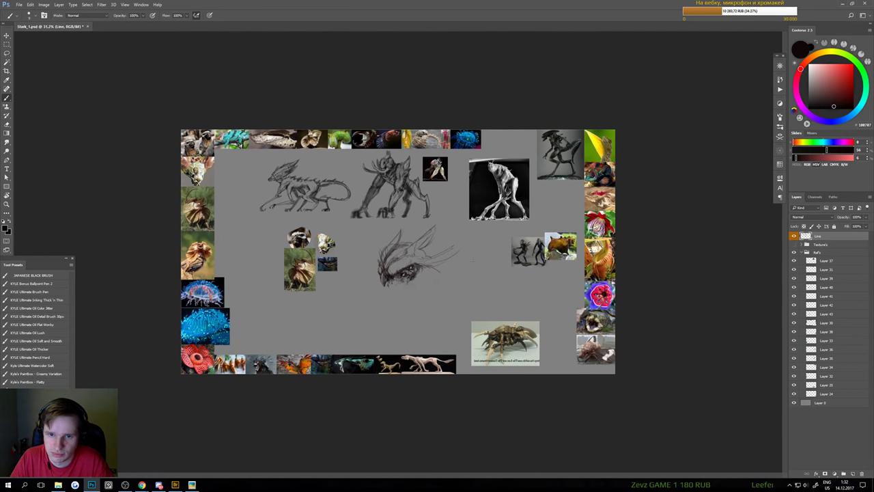
scroll(412, 276, "up", 2)
key("l")
mouse_move(347, 300)
left_mouse_down()
mouse_move(371, 233)
mouse_move(393, 214)
left_mouse_up()
mouse_move(463, 214)
left_mouse_down()
mouse_move(437, 338)
mouse_move(348, 302)
left_mouse_up()
key("ctrl+t")
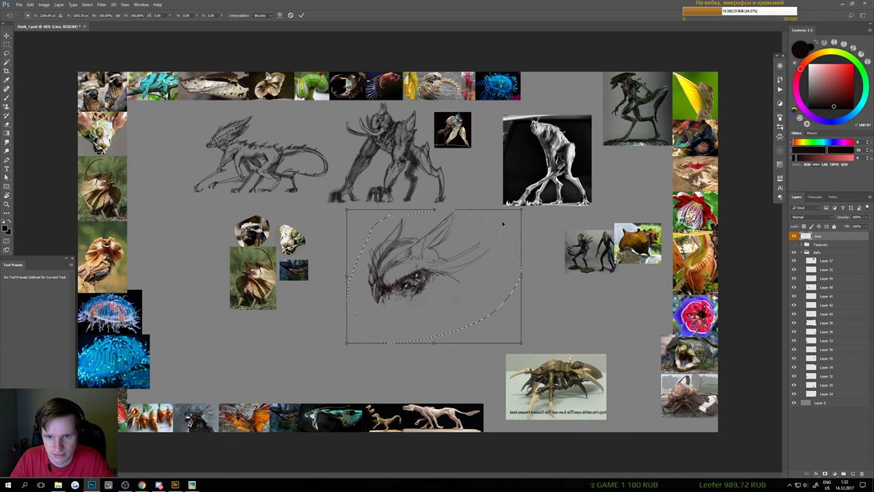
left_click_drag(522, 209, 464, 246)
mouse_move(435, 271)
left_mouse_down()
mouse_move(438, 248)
mouse_move(447, 258)
mouse_move(478, 258)
left_mouse_up()
key("Return")
key("ctrl+d")
key("ctrl+s")
- Draw a long, thin curved beak sweeping down and back from the tip of the snout with the Brush
left_click_drag(340, 331, 403, 289)
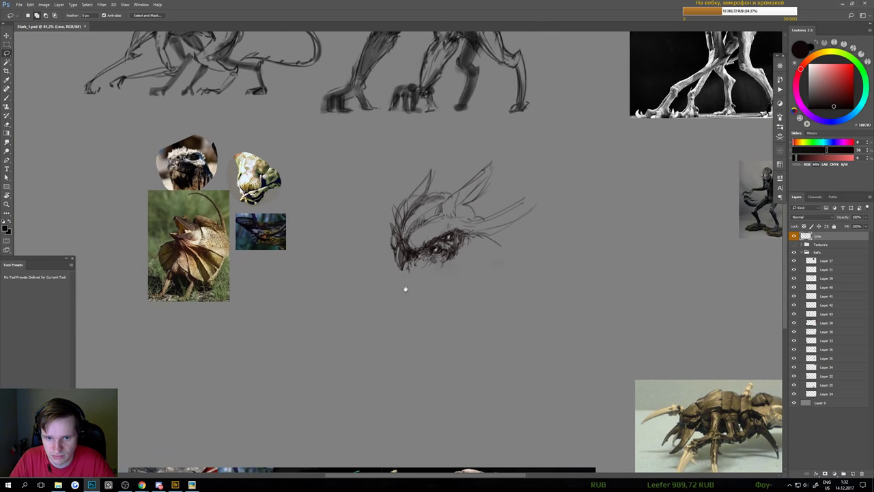
key("b")
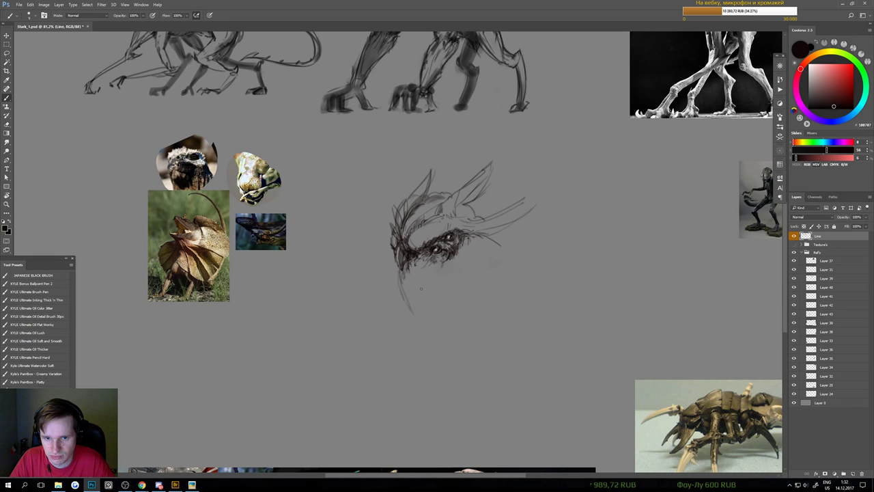
scroll(420, 288, "down", 3)
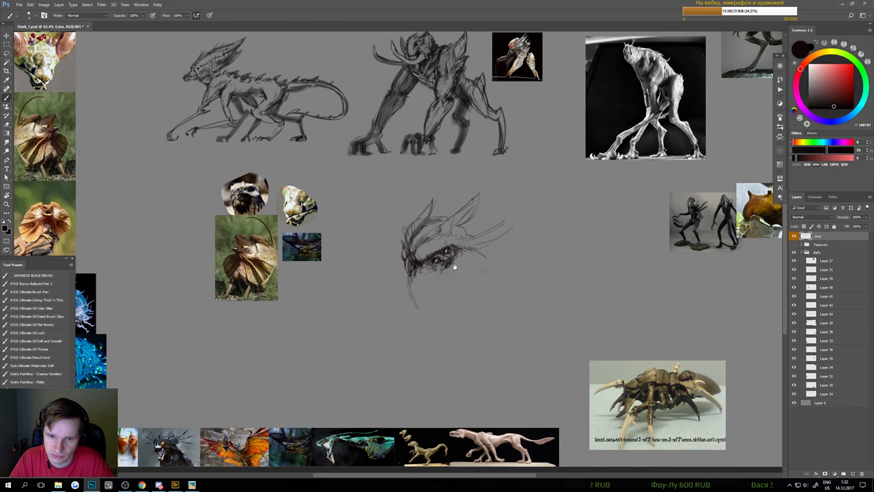
scroll(454, 267, "up", 3)
scroll(443, 249, "up", 1)
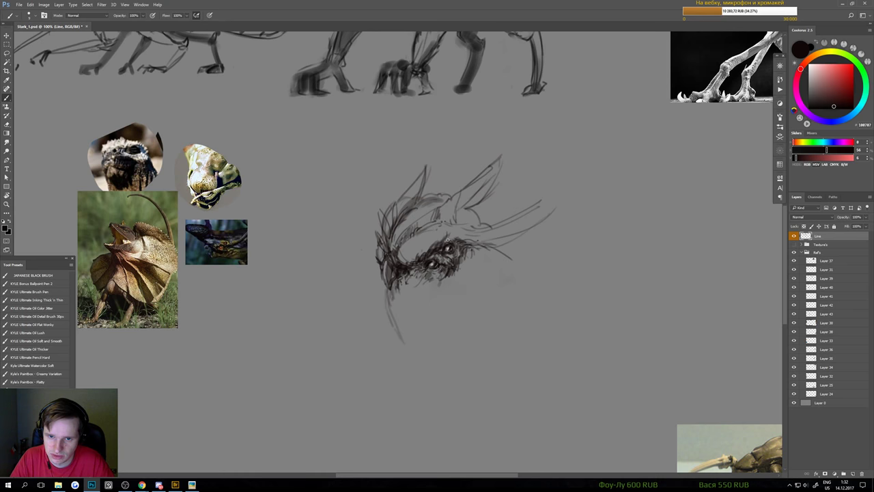
- Add jagged, feather-like strokes along the lower rear horn behind the eyes
mouse_move(451, 235)
left_mouse_down()
mouse_move(422, 257)
mouse_move(467, 237)
mouse_move(494, 248)
mouse_move(506, 243)
mouse_move(492, 238)
mouse_move(548, 215)
mouse_move(528, 224)
mouse_move(558, 209)
left_mouse_up()
scroll(529, 223, "down", 3)
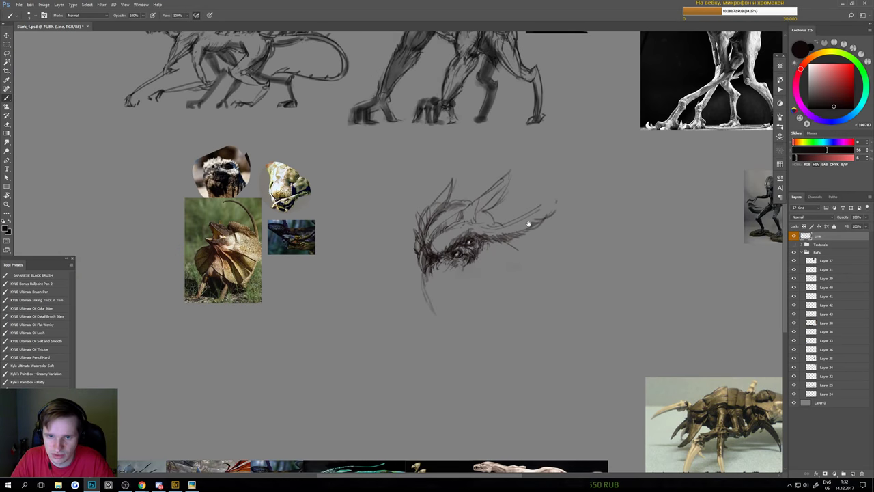
scroll(477, 207, "up", 1)
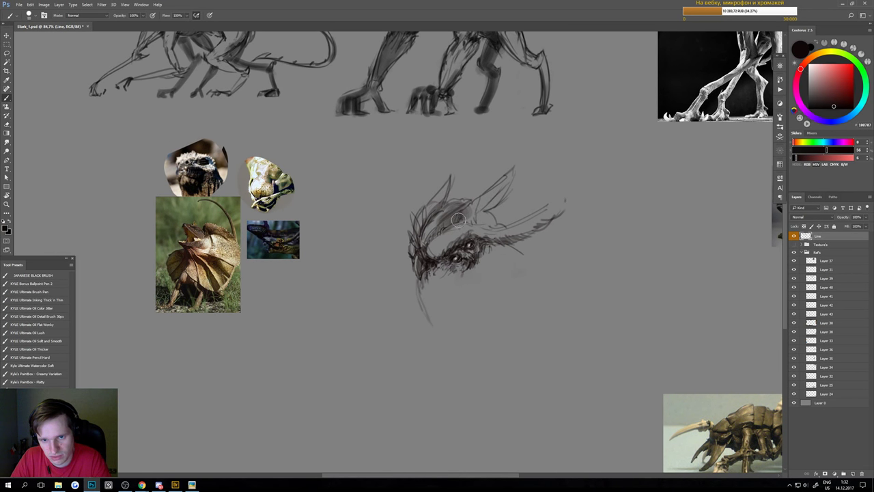
- Shade the tall crest spikes with a broader brush and block in additional soft spikes between them, undoing unwanted strokes
left_click_drag(472, 212, 512, 174)
mouse_move(451, 177)
left_mouse_down()
mouse_move(441, 196)
mouse_move(462, 165)
mouse_move(450, 197)
left_mouse_up()
key("ctrl+z")
key("[")
key("[")
key("[")
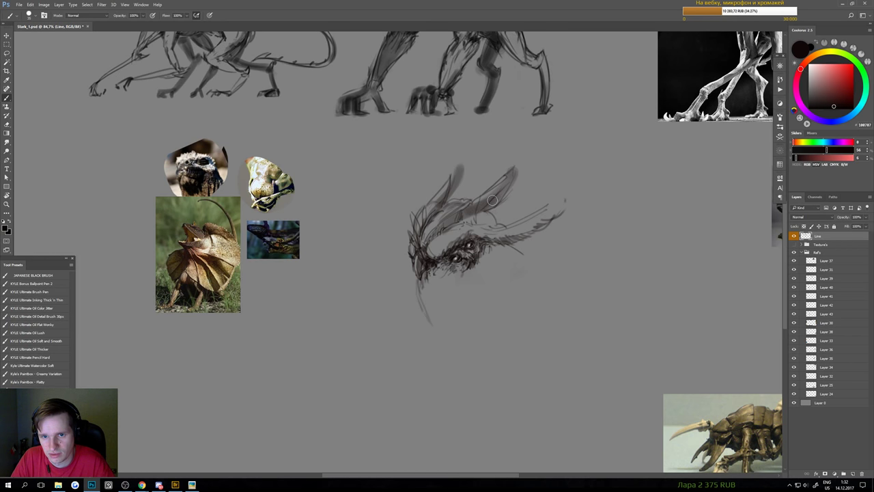
mouse_move(469, 200)
left_mouse_down()
mouse_move(491, 180)
mouse_move(488, 173)
mouse_move(468, 203)
left_mouse_up()
key("ctrl+z")
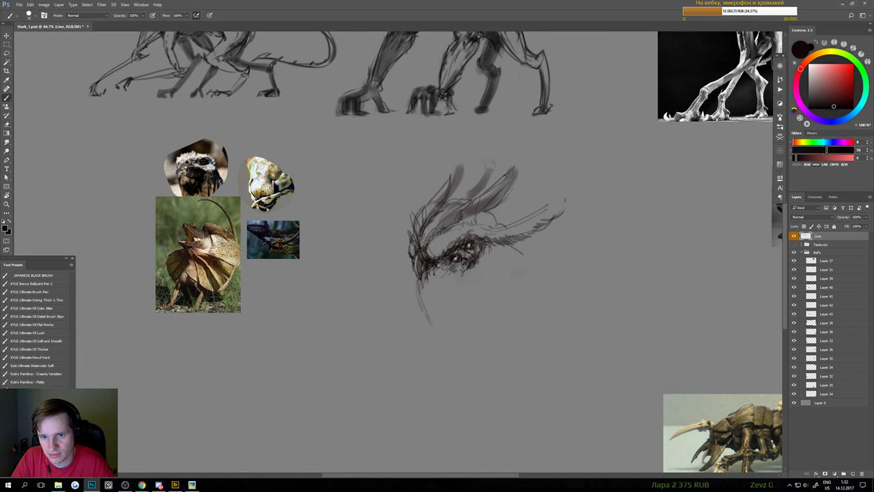
left_click_drag(495, 162, 469, 201)
scroll(503, 230, "down", 5)
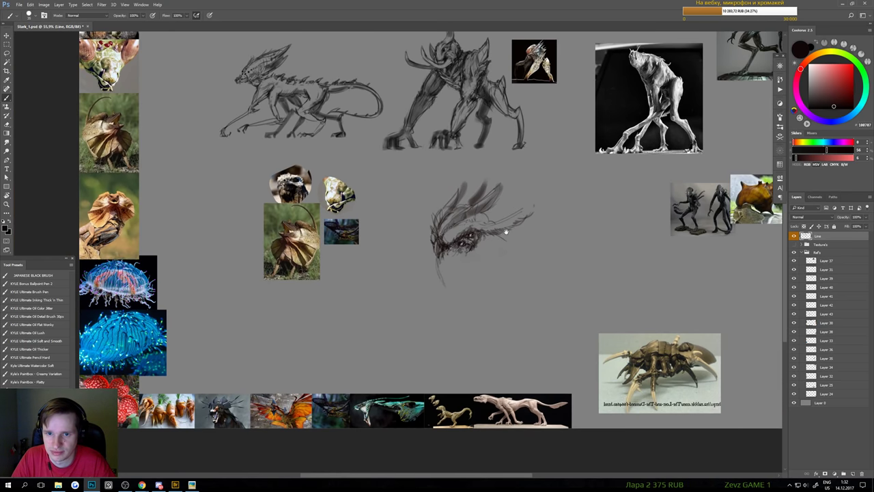
scroll(503, 230, "up", 4)
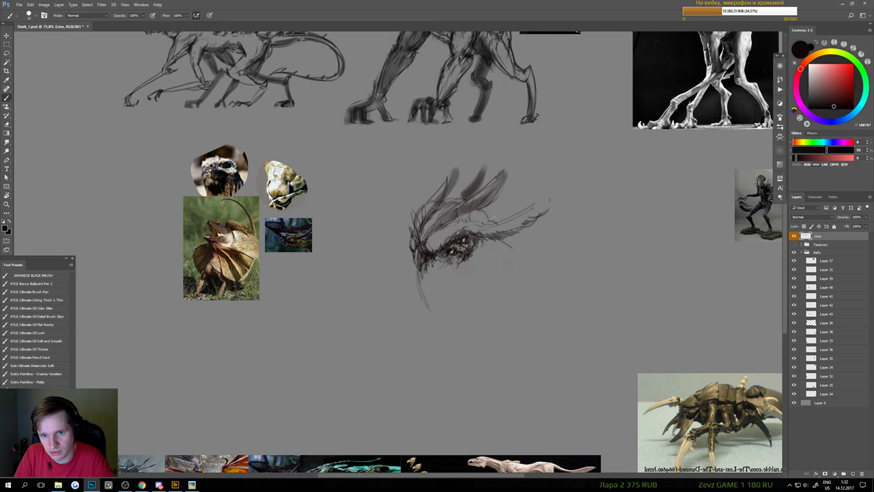
- Darken and extend the upper rear horn into a long, pointed feather shape
left_click_drag(493, 218, 538, 203)
key("e")
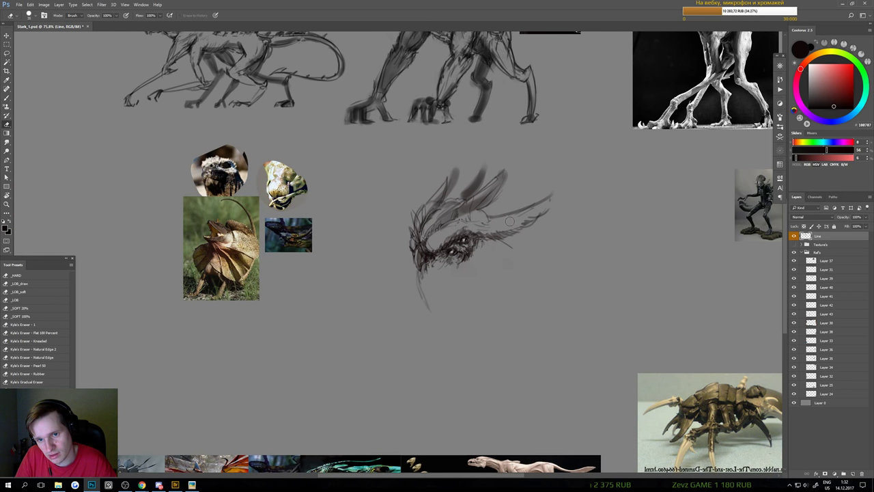
key("b")
- Thicken and darken the long curved beak, and erase stray marks around the lower part of the head
scroll(507, 244, "down", 3)
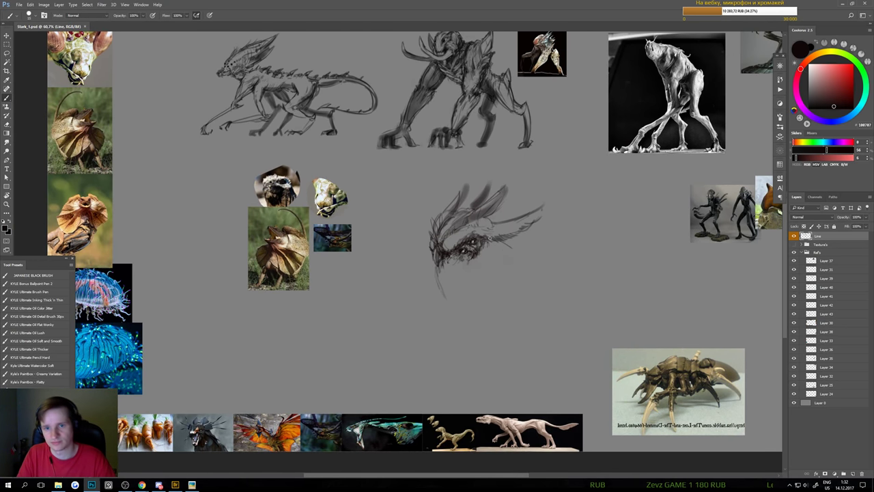
scroll(495, 259, "up", 2)
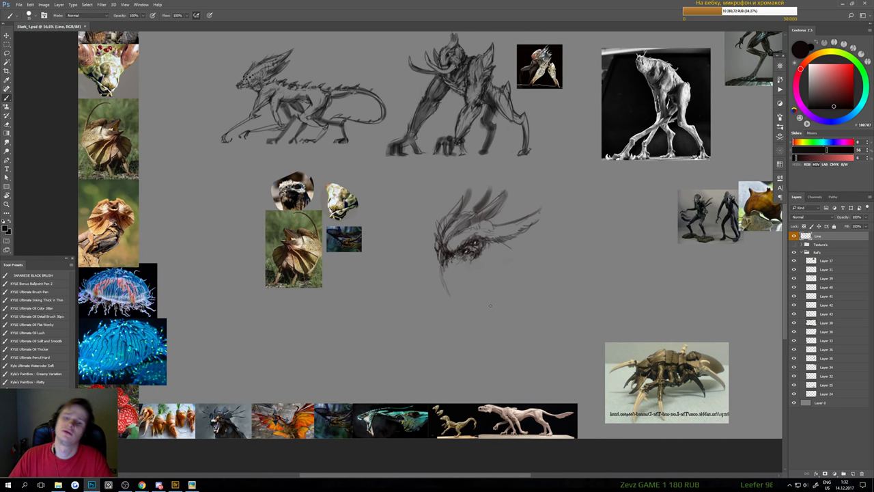
scroll(451, 280, "up", 3)
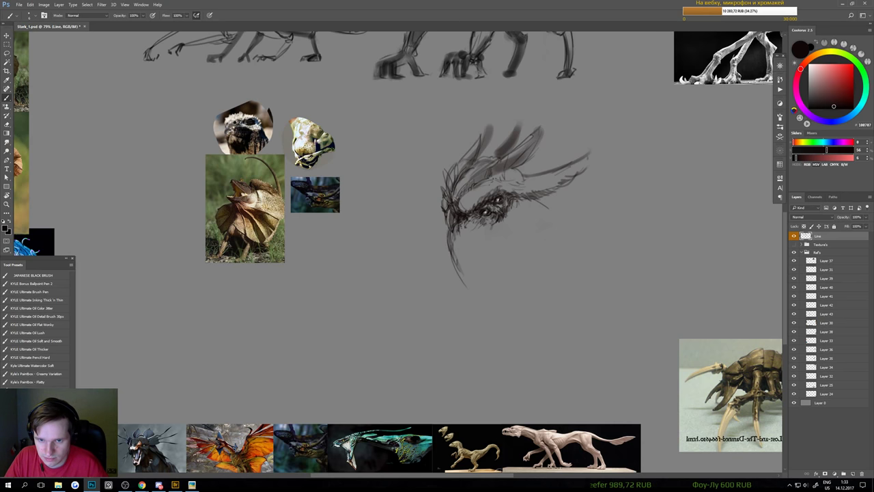
scroll(456, 247, "down", 3)
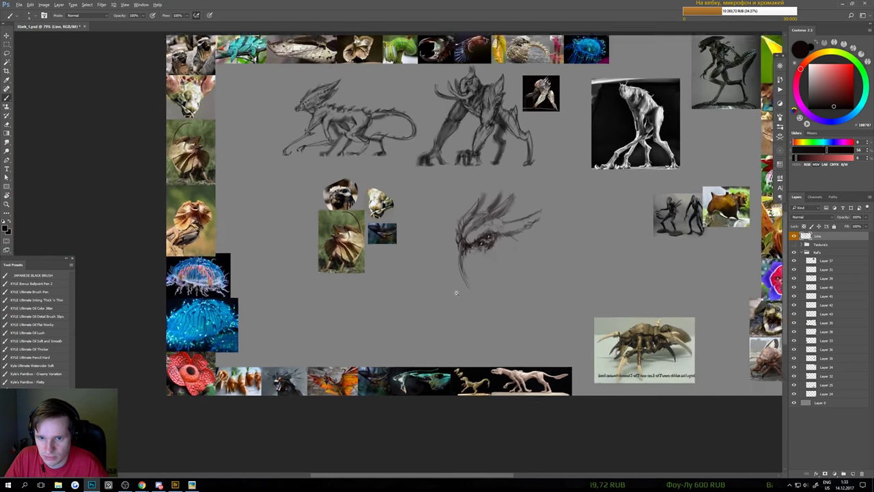
scroll(456, 305, "up", 3)
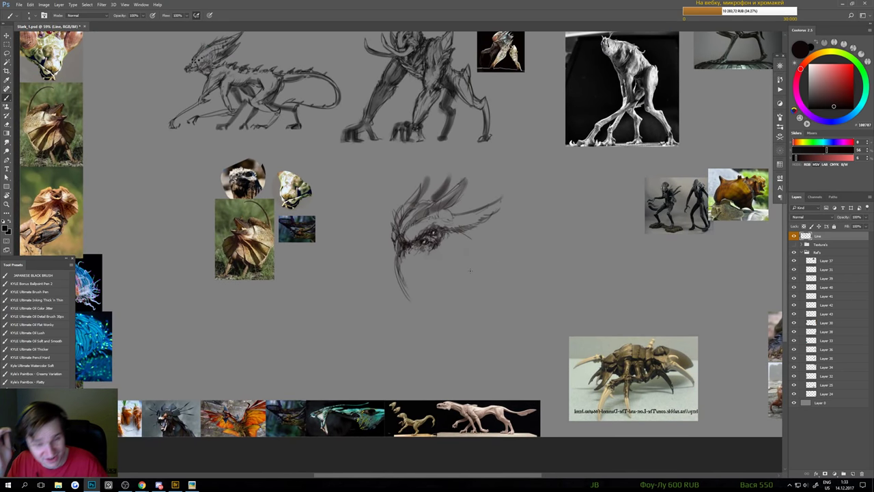
key("e")
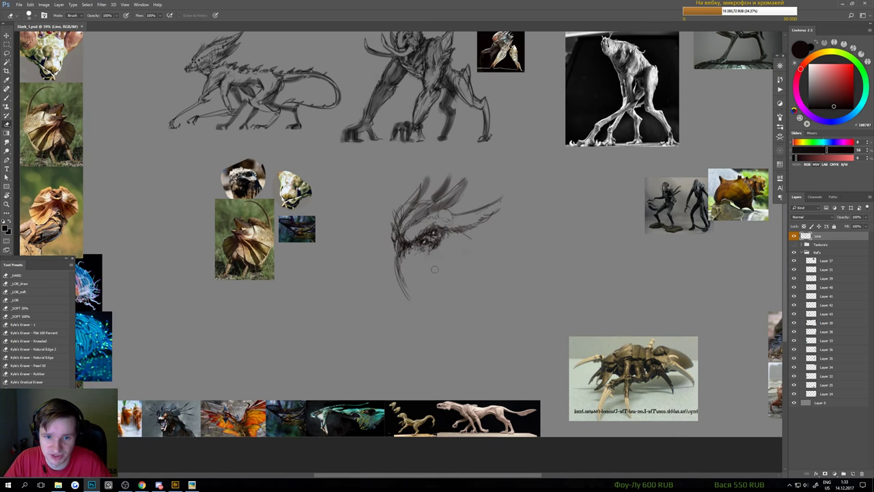
scroll(434, 270, "up", 2)
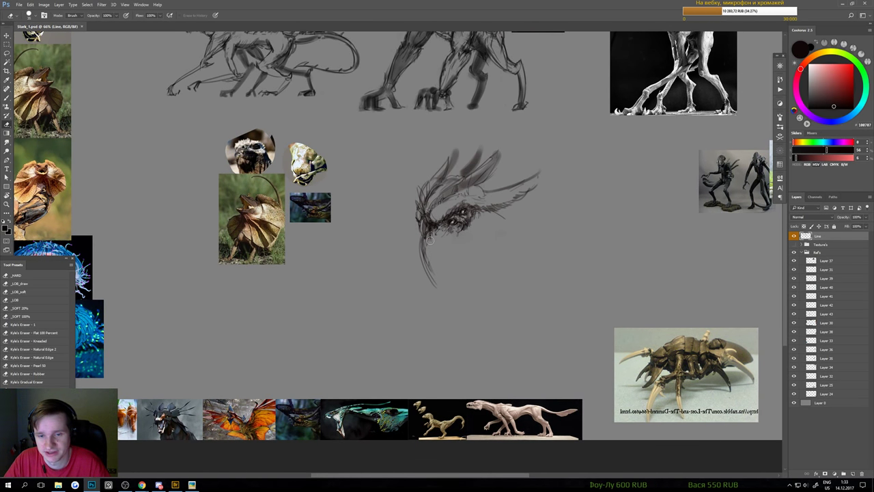
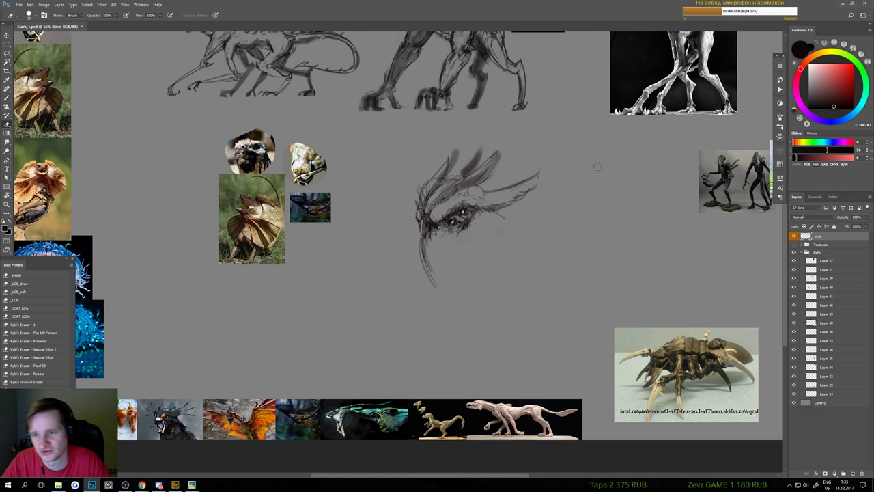
- Lasso the head sketch, copy it to a new layer, and name that layer Sova
key("l")
mouse_move(386, 333)
left_mouse_down()
mouse_move(410, 131)
mouse_move(583, 198)
mouse_move(543, 268)
left_mouse_up()
right_click(442, 239)
left_click(480, 299)
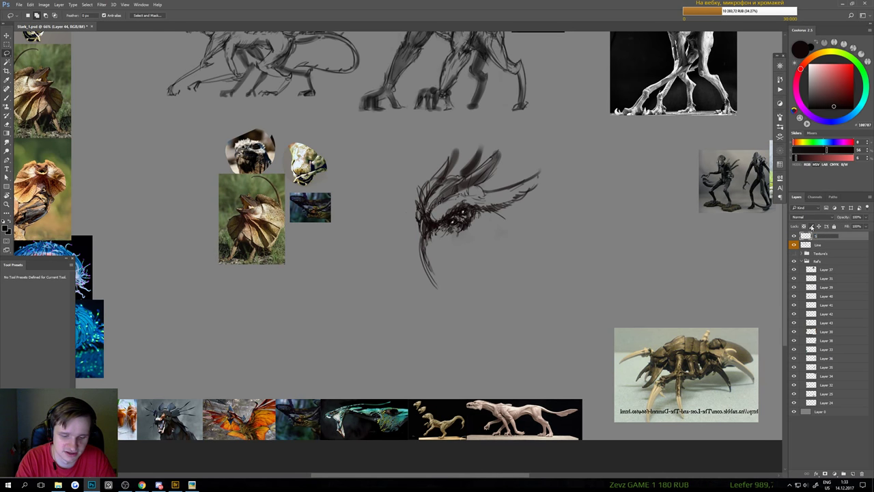
key("Return")
- Hide the Sova layer, give it a yellow colour label, and make the Line layer active with its sketch visible
left_click(793, 236)
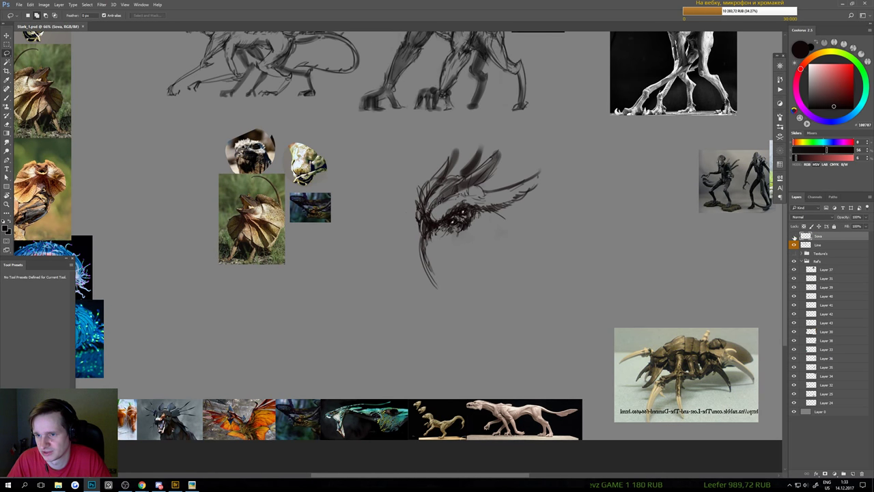
left_click(803, 245)
left_click(794, 244)
key("e")
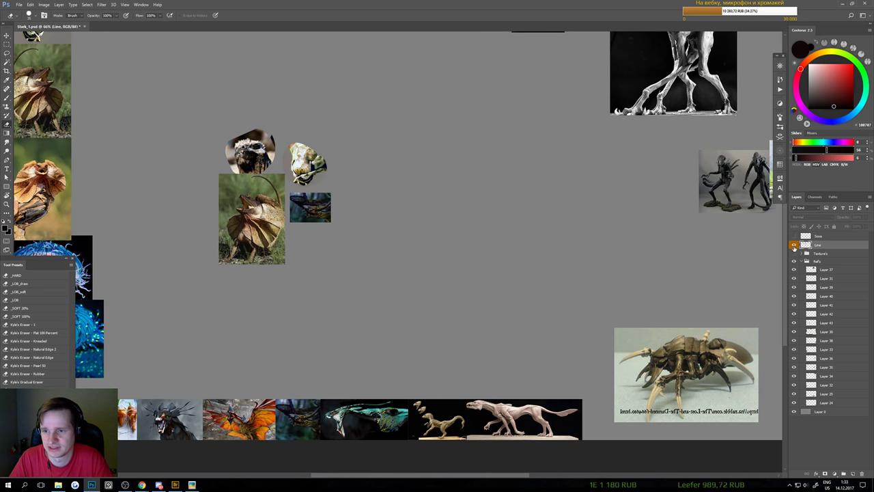
left_click(794, 244)
right_click(816, 239)
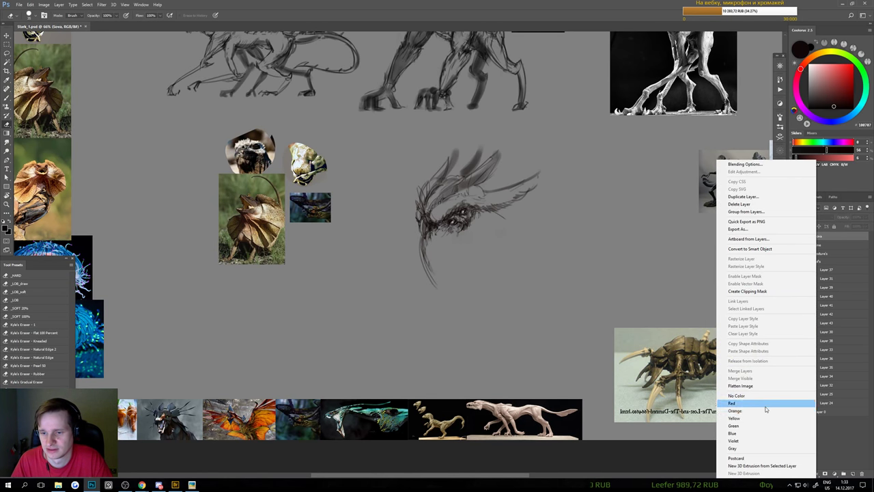
left_click(741, 418)
left_click(808, 245)
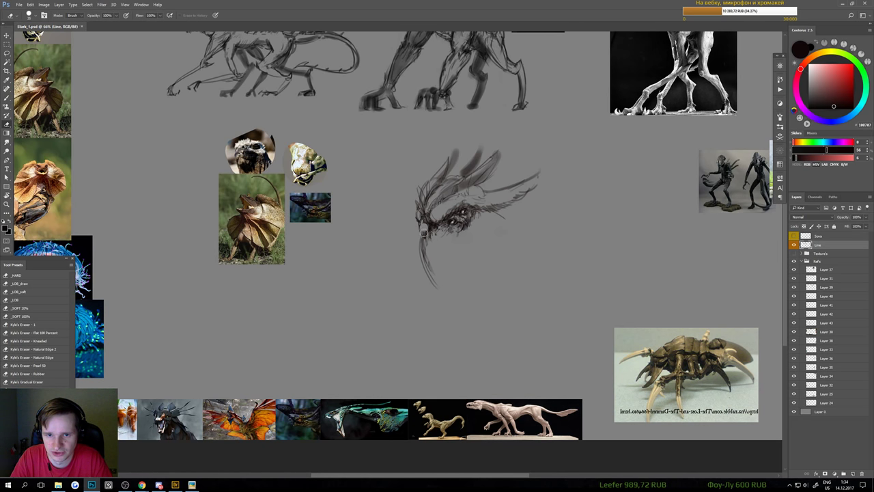
- Erase the long curved beak and snout tip on the Line layer using a reduced _SOFT 100% eraser
left_click(28, 317)
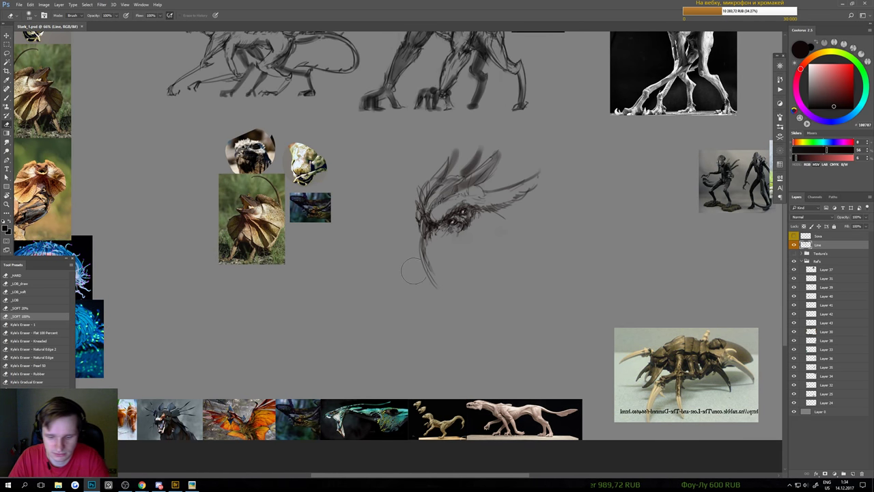
key("bracketleft")
key("bracketleft")
key("bracketleft")
key("bracketleft")
key("bracketleft")
mouse_move(422, 234)
left_mouse_down()
mouse_move(427, 258)
mouse_move(422, 232)
mouse_move(429, 256)
mouse_move(431, 227)
mouse_move(421, 213)
mouse_move(441, 280)
left_mouse_up()
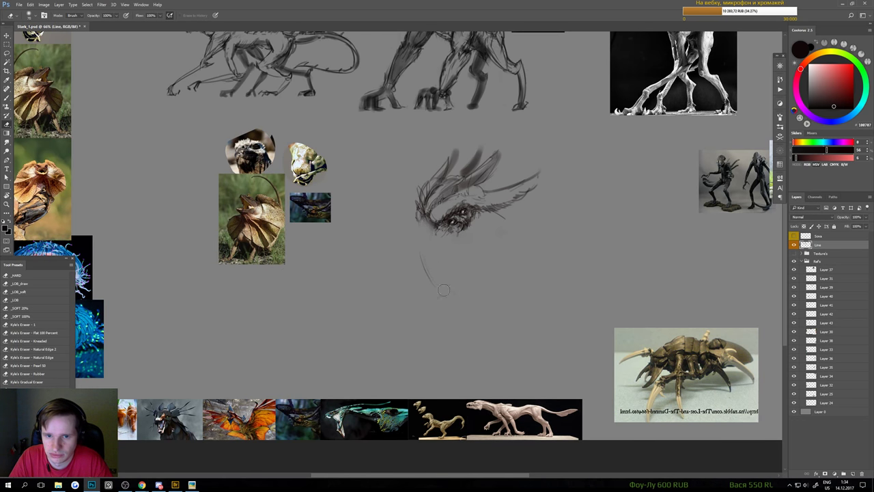
key("b")
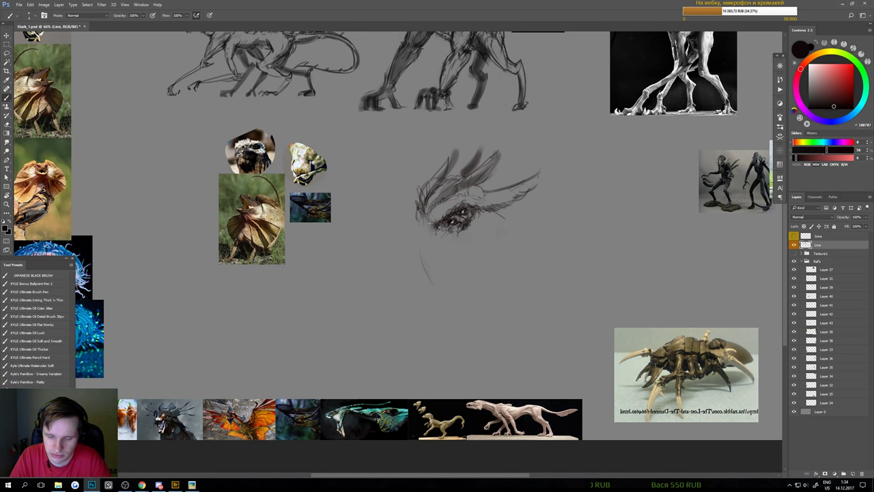
- Redraw the front edge of the brow and add a small dark far eye at the front of the head
key("e")
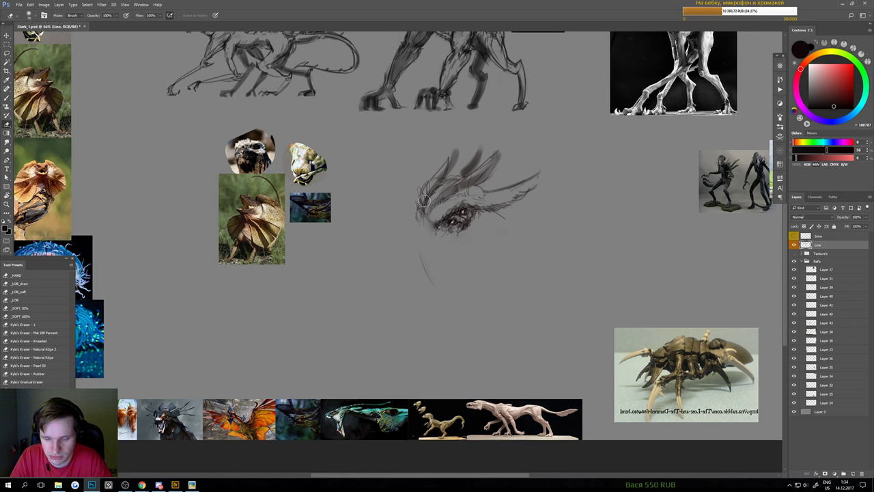
key("b")
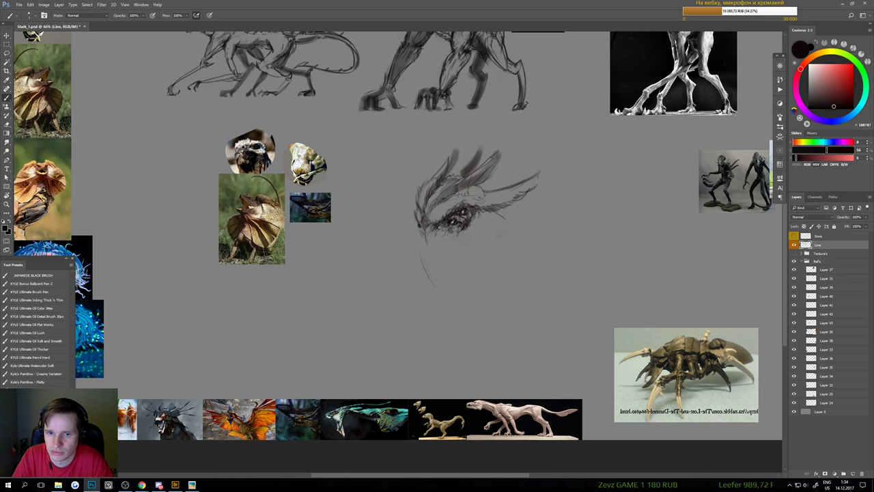
key("e")
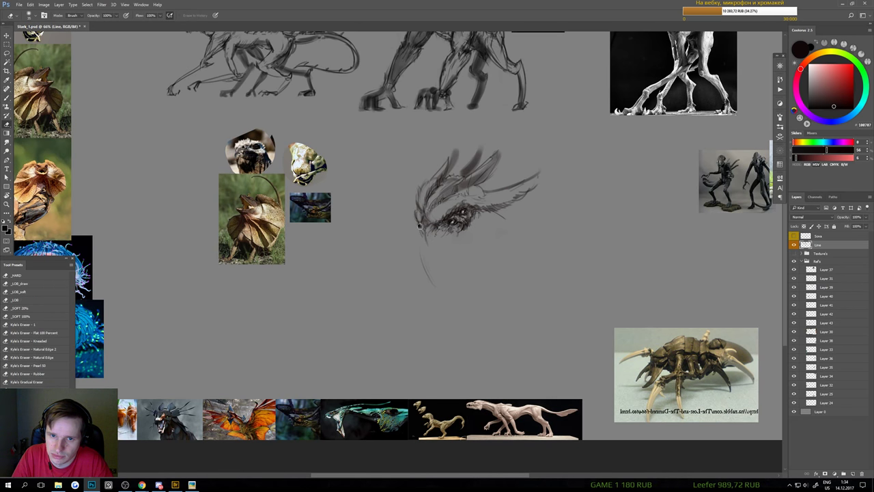
scroll(419, 228, "up", 4)
key("b")
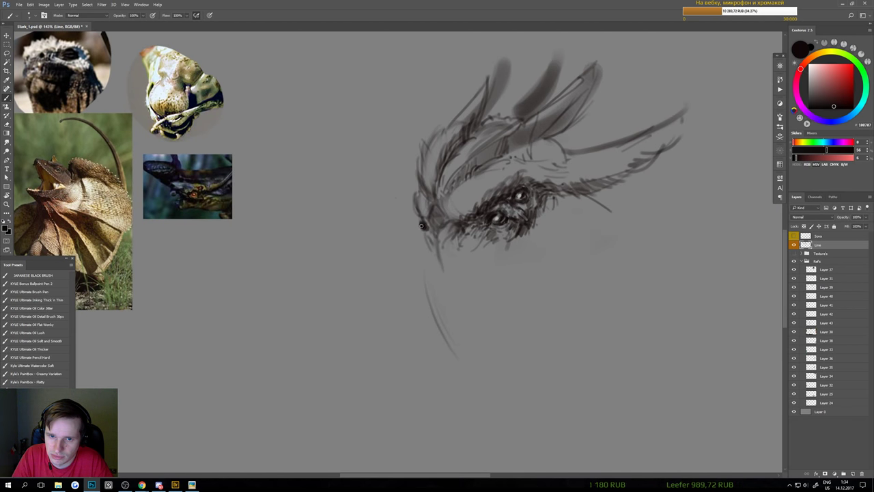
key("e")
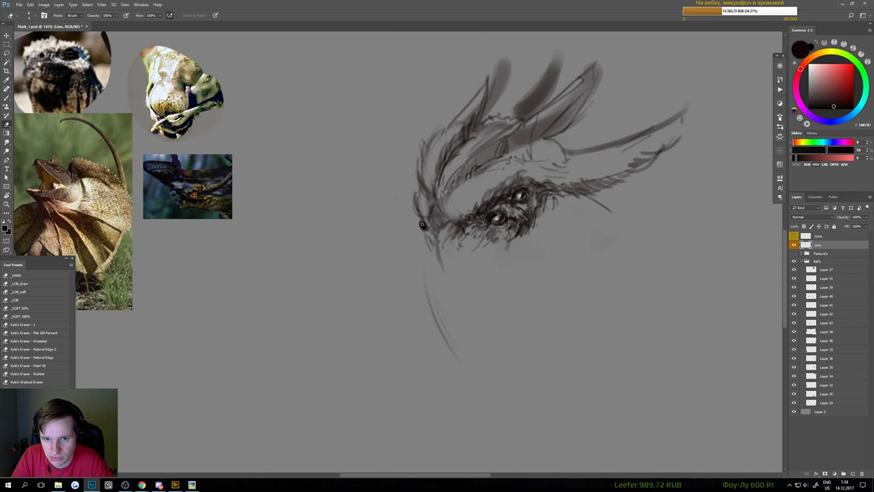
scroll(353, 299, "down", 5)
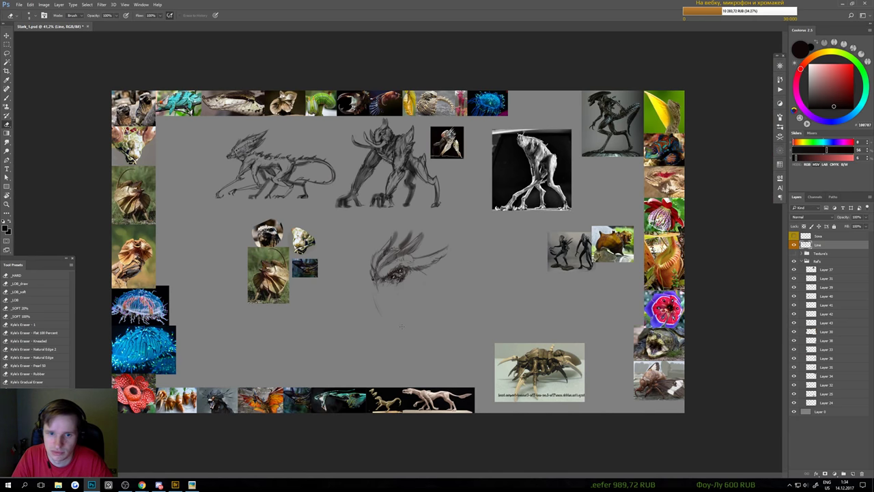
scroll(371, 289, "up", 3)
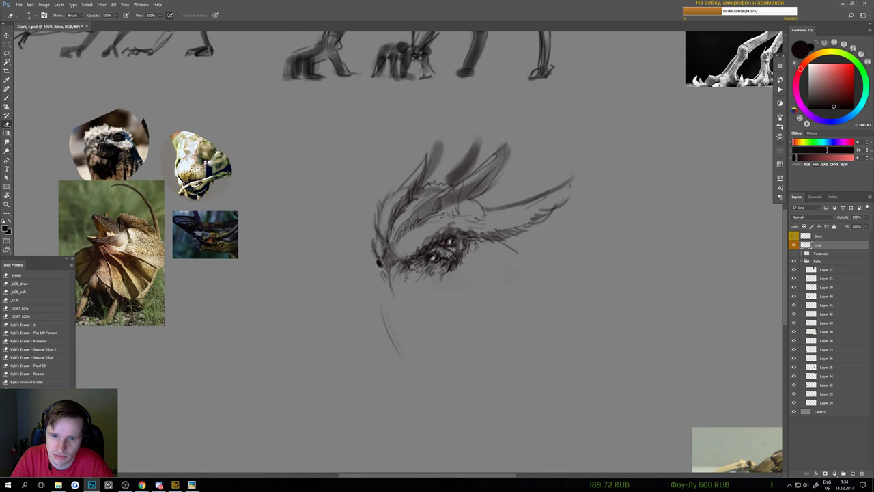
- Refine the shading around the far eye and the bridge of the nose with small brush and eraser touches
key("b")
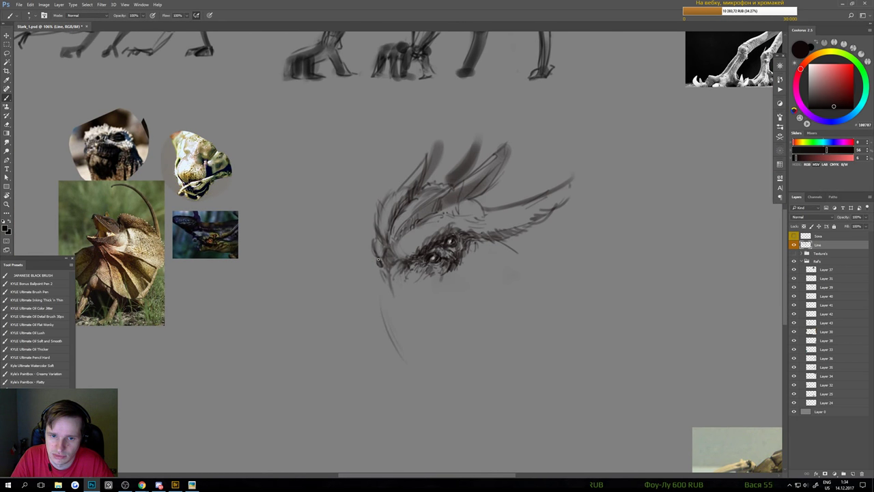
scroll(392, 275, "down", 4)
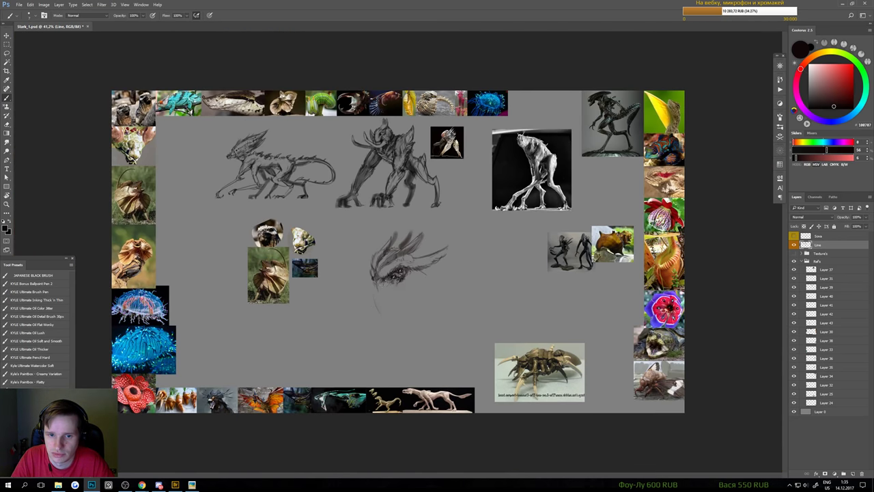
scroll(390, 285, "up", 3)
key("e")
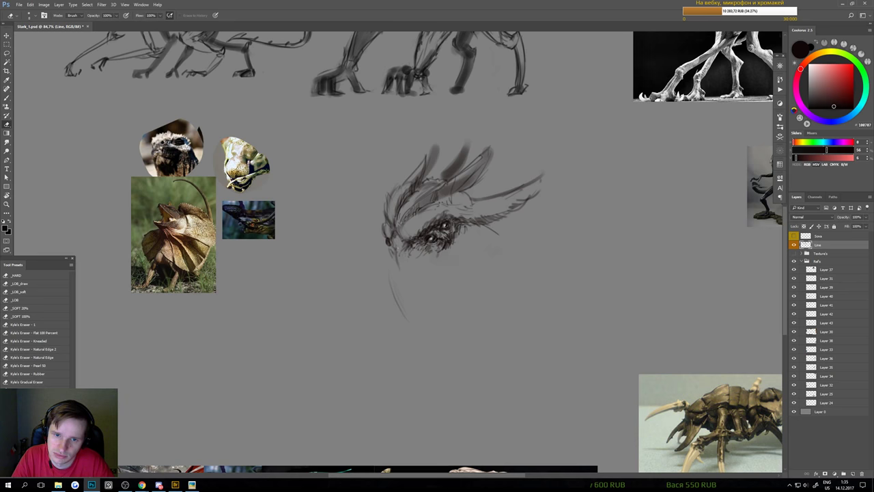
key("b")
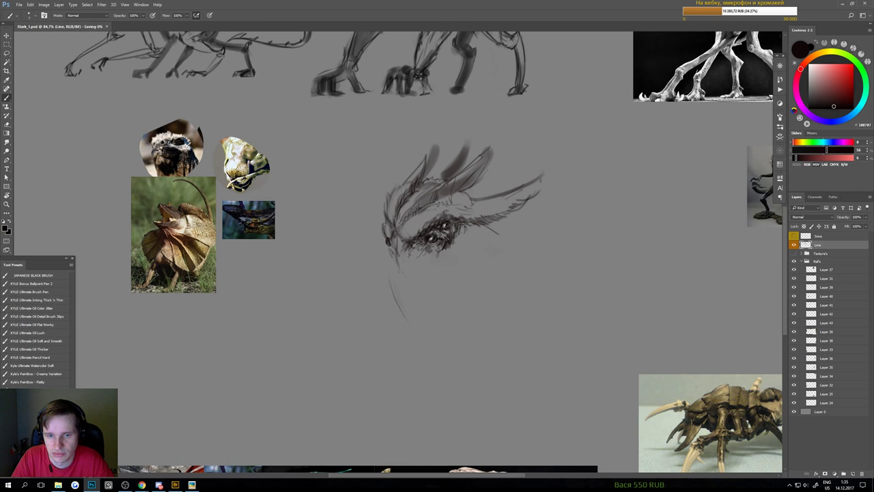
- Clear the trial feather strokes under the eyes and erase the faint curved guide line below the head
scroll(412, 283, "down", 1)
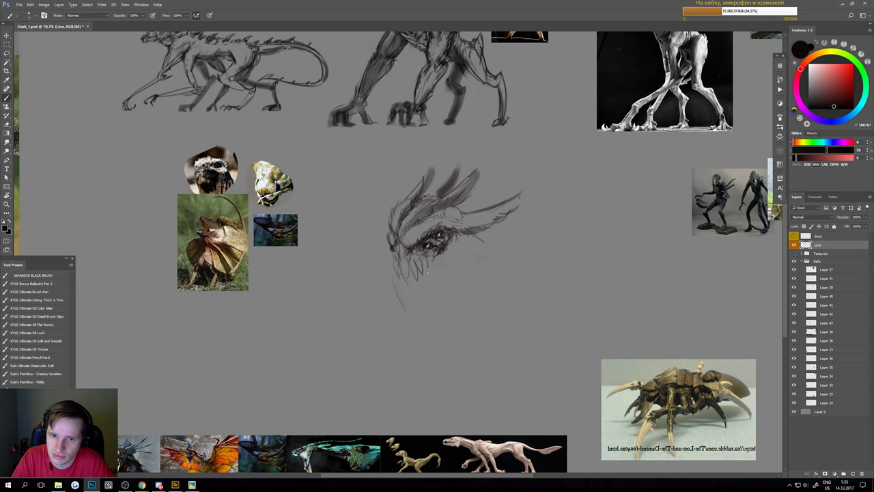
scroll(412, 297, "down", 2)
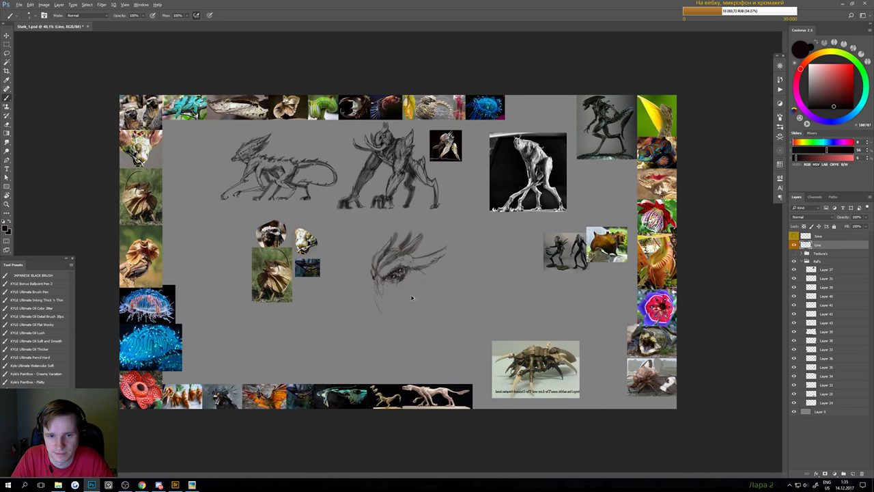
key("e")
scroll(385, 298, "up", 2)
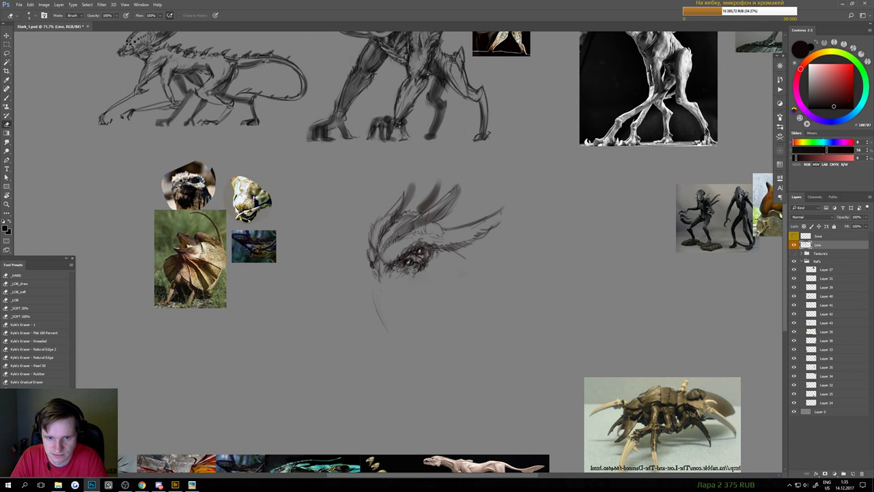
left_click_drag(374, 294, 384, 326)
- Try to sketch a small rounded snout tip below the far eye, and undo the strokes
key("b")
mouse_move(374, 278)
left_mouse_down()
mouse_move(384, 284)
mouse_move(392, 274)
mouse_move(379, 282)
mouse_move(376, 322)
mouse_move(396, 308)
mouse_move(398, 319)
left_mouse_up()
key("ctrl+alt+z")
key("ctrl+alt+z")
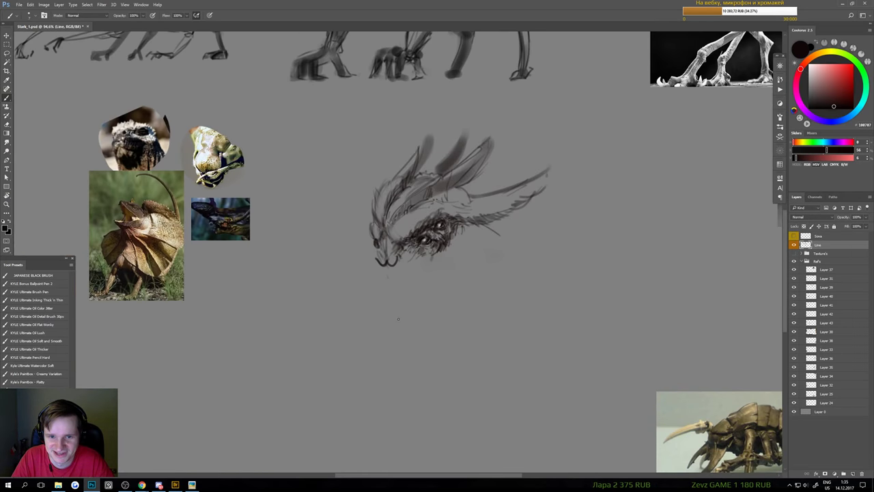
key("ctrl+alt+z")
key("ctrl+alt+z")
key("ctrl+alt+z")
key("ctrl+alt+z")
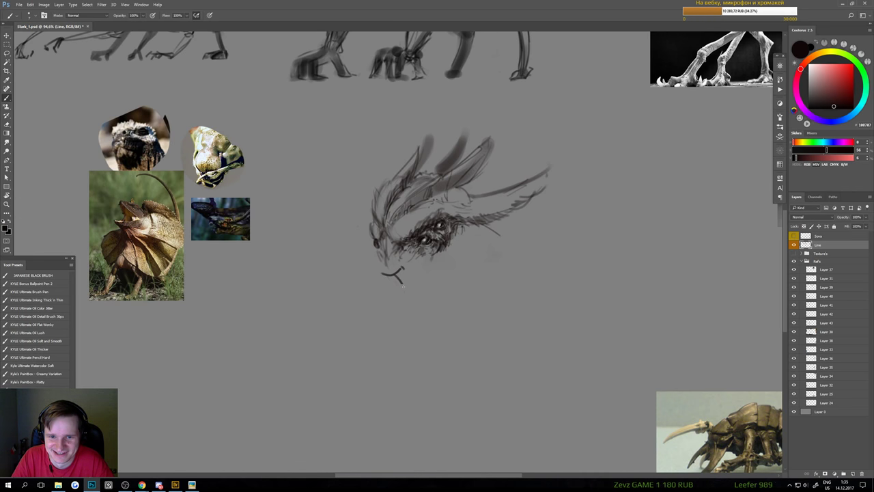
- Lasso the small mouth doodle below the head and delete it
scroll(403, 287, "down", 5)
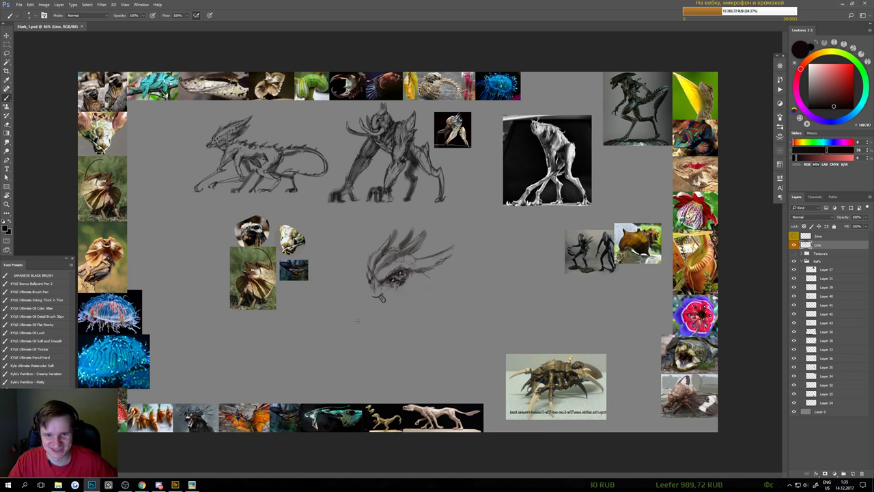
key("l")
scroll(375, 304, "up", 4)
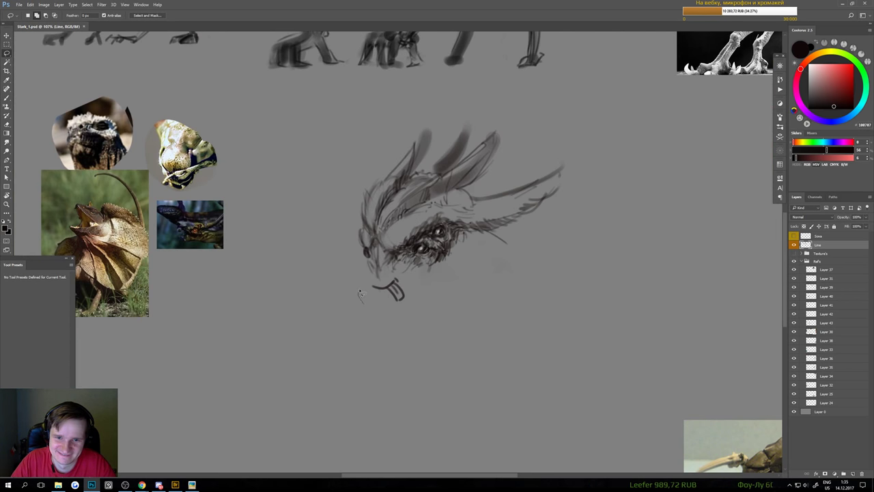
left_click_drag(424, 304, 391, 317)
key("Delete")
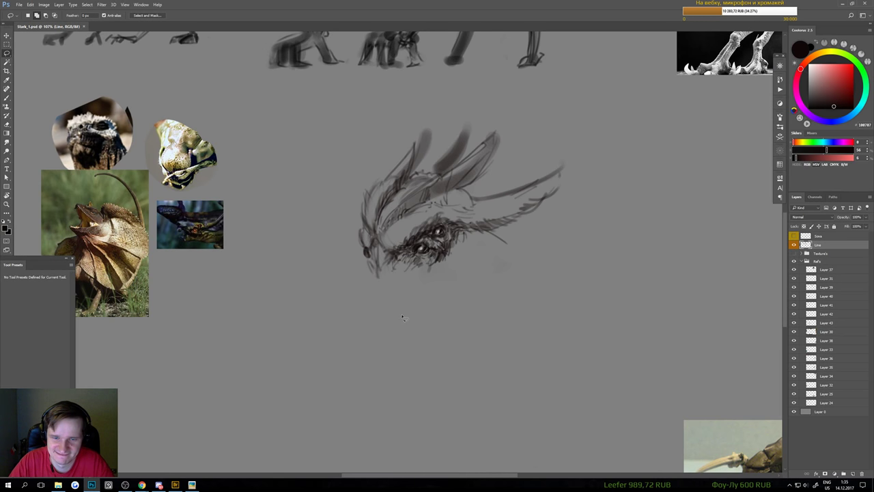
- Darken the far eye and sketch a short snout with a light curved jaw line beneath the eyes
scroll(393, 312, "down", 1)
scroll(380, 281, "up", 1)
key("b")
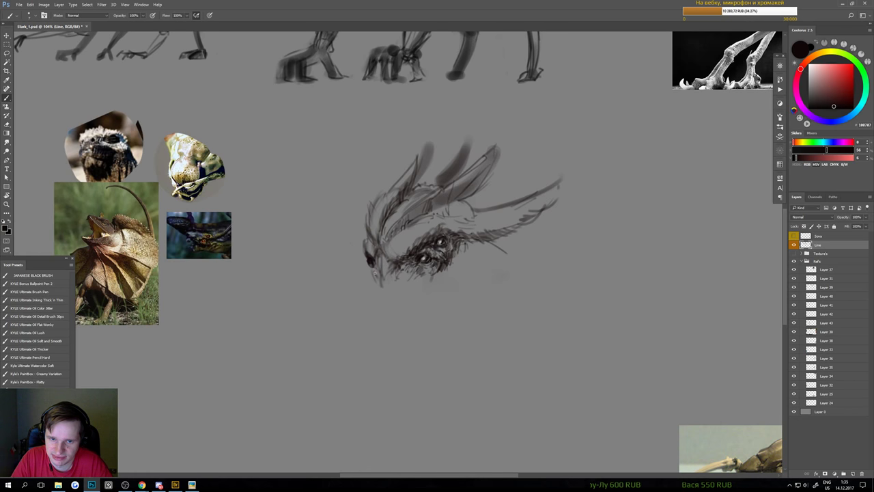
mouse_move(372, 267)
left_mouse_down()
mouse_move(374, 274)
mouse_move(381, 256)
mouse_move(379, 311)
left_mouse_up()
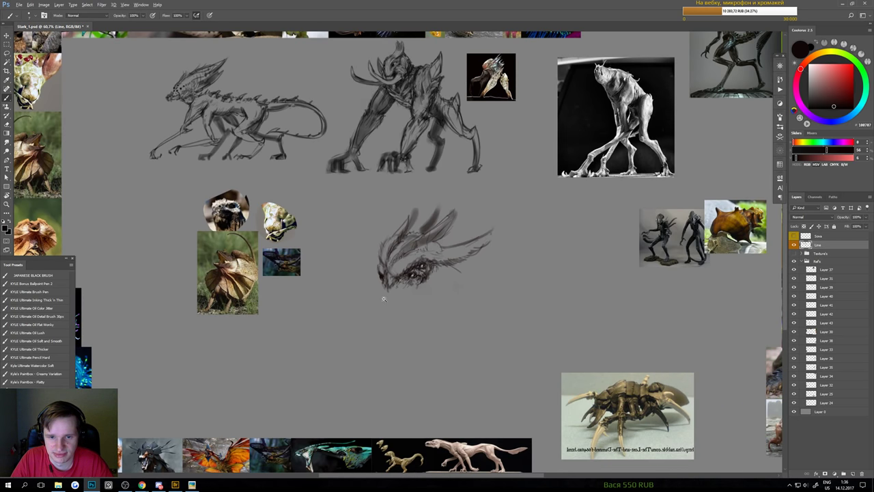
scroll(380, 308, "up", 1)
scroll(386, 290, "up", 2)
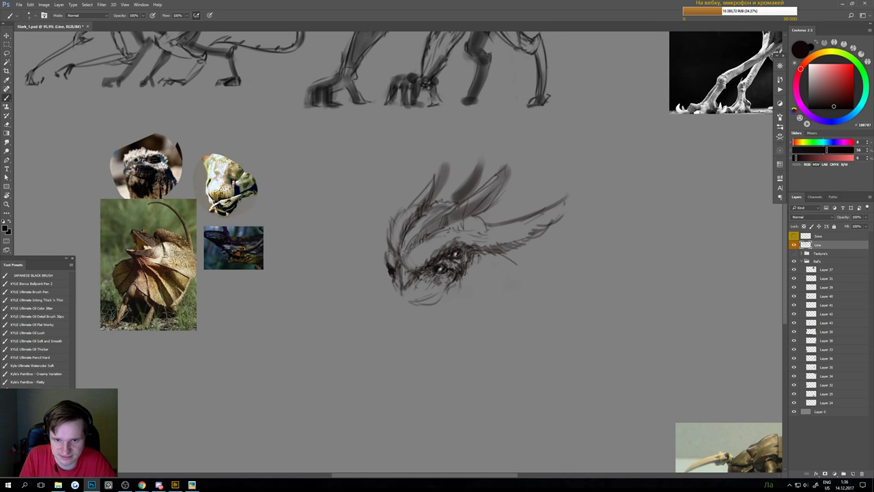
- Draw a dark downward-pointing beak at the snout and trim its tip with the eraser
mouse_move(412, 304)
left_mouse_down()
mouse_move(394, 285)
mouse_move(404, 309)
mouse_move(392, 283)
mouse_move(399, 298)
mouse_move(396, 288)
mouse_move(400, 296)
mouse_move(389, 295)
mouse_move(402, 310)
mouse_move(392, 288)
mouse_move(408, 315)
left_mouse_up()
key("e")
key("b")
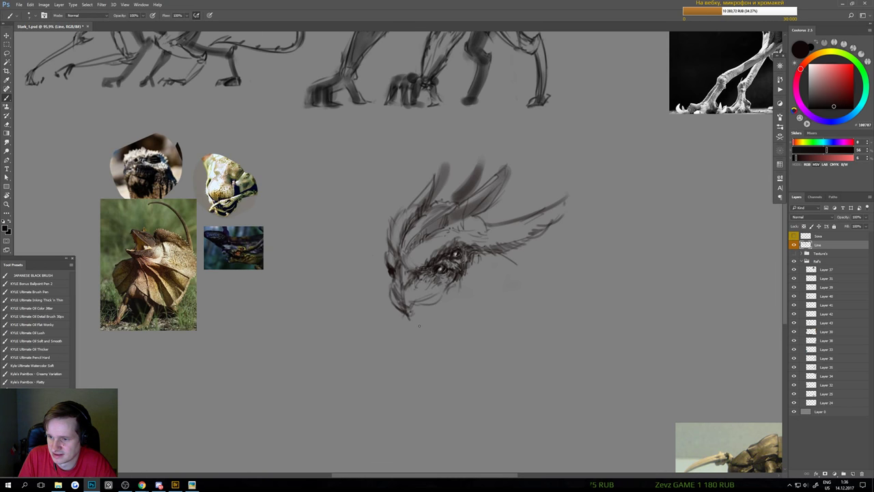
key("e")
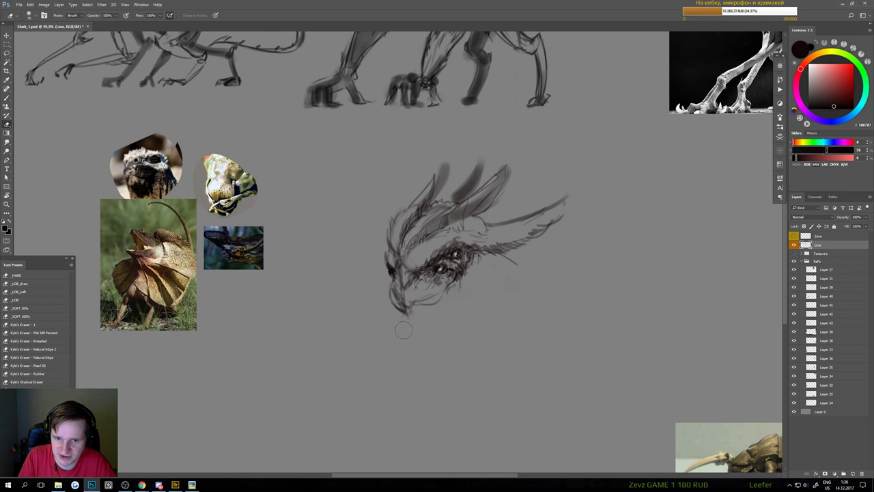
- Draw a wide jaw line from the beak tip back to a mouth corner below the eyes, and clean up the tip
left_click_drag(404, 313, 456, 299)
key("b")
key("e")
key("b")
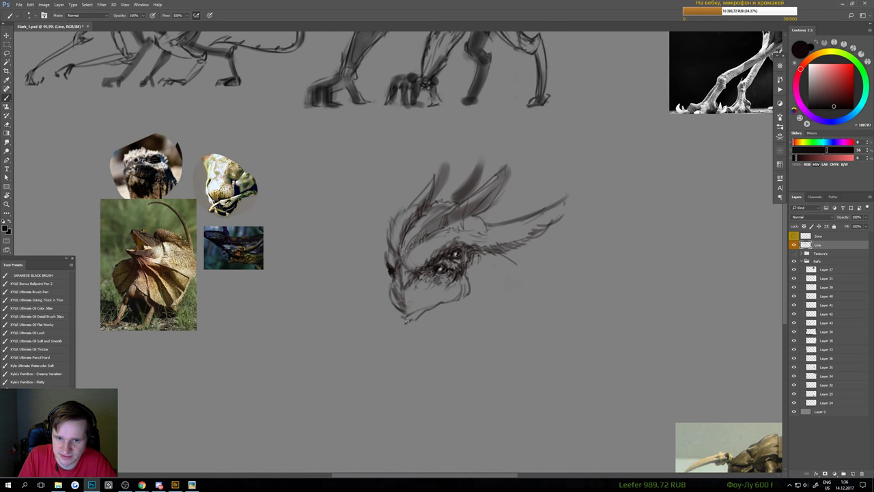
key("e")
mouse_move(408, 319)
left_mouse_down()
mouse_move(390, 298)
mouse_move(404, 322)
left_mouse_up()
key("b")
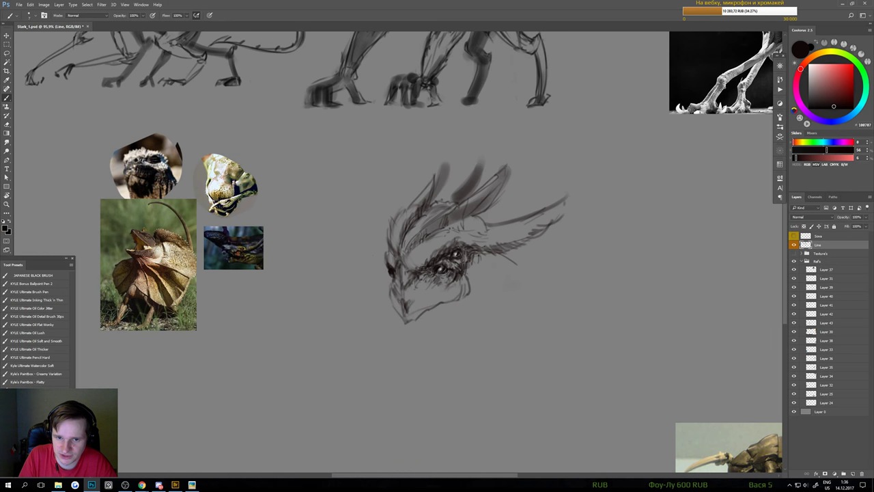
- Erase the wide jaw line and narrow the snout to a short pointed beak
scroll(407, 314, "down", 5)
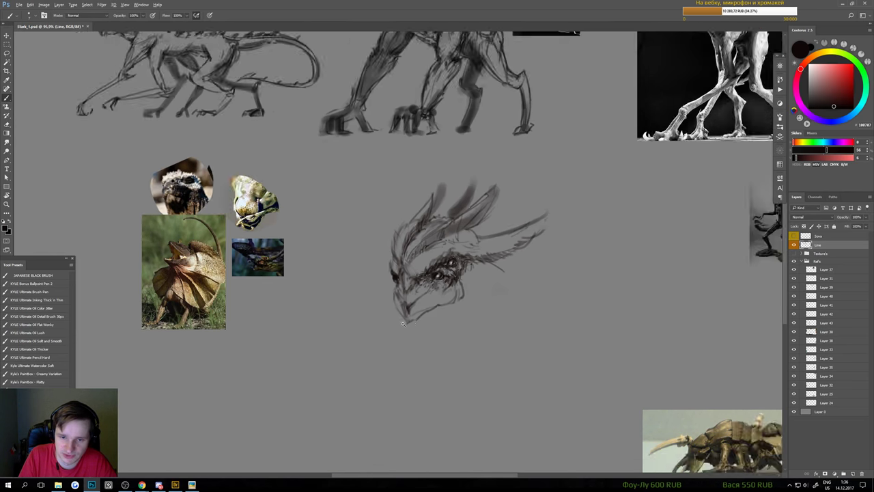
scroll(403, 321, "up", 4)
scroll(394, 312, "up", 1)
key("e")
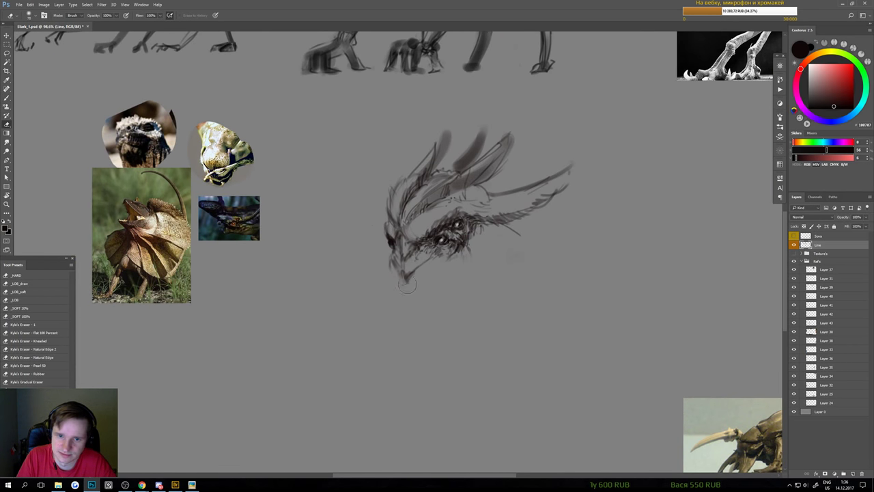
key("b")
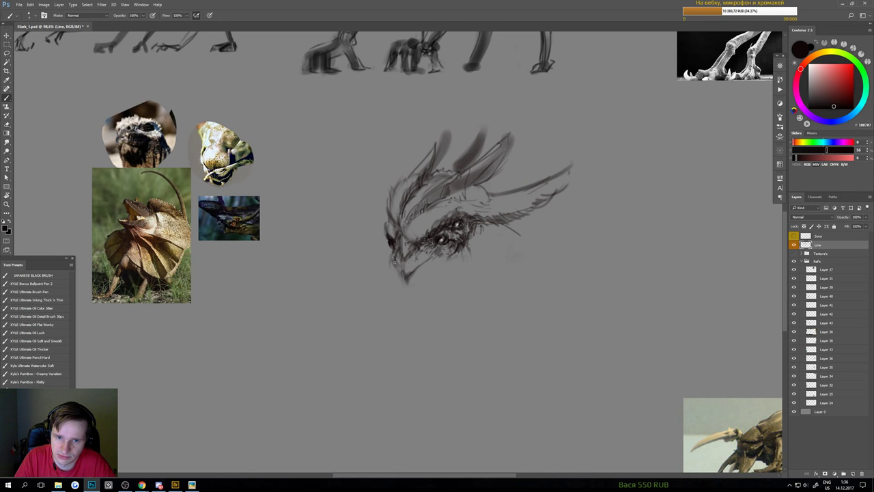
- Extend the snout into a longer, narrow curved beak, erasing and redrawing its rear edge
mouse_move(394, 265)
left_mouse_down()
mouse_move(406, 287)
mouse_move(395, 251)
mouse_move(408, 251)
mouse_move(402, 237)
left_mouse_up()
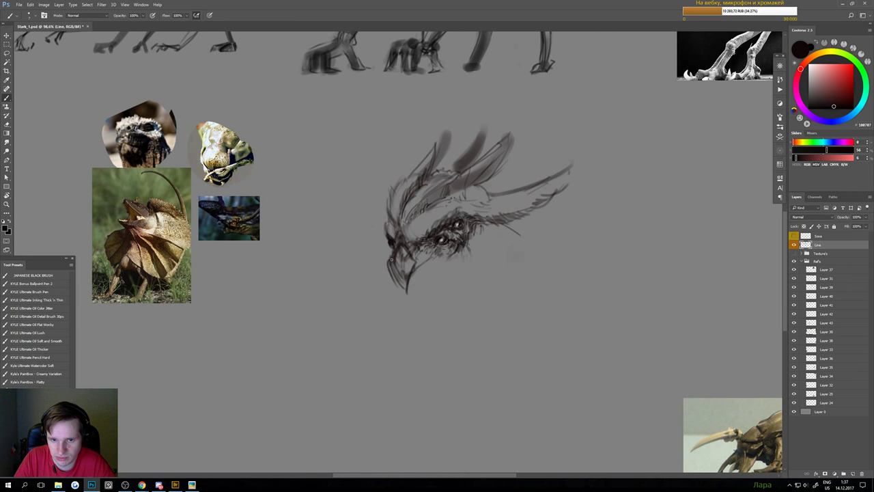
left_click_drag(392, 259, 401, 291)
key("e")
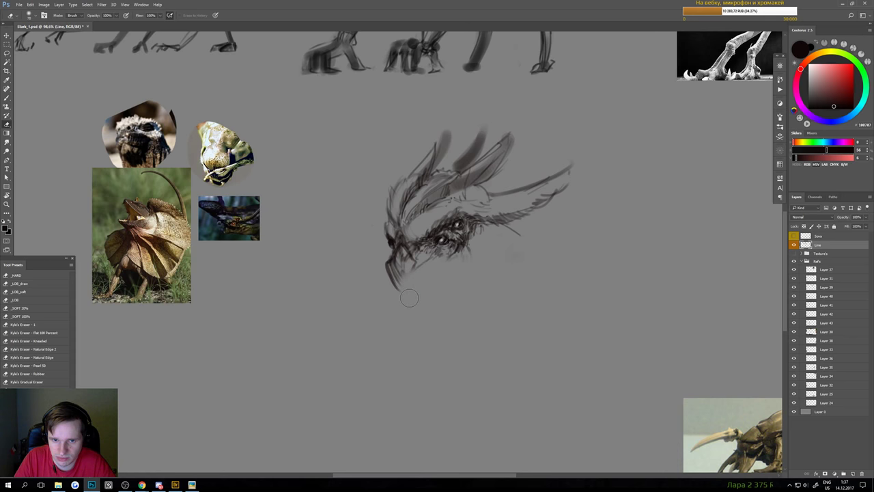
key("b")
mouse_move(413, 264)
left_mouse_down()
mouse_move(407, 292)
mouse_move(392, 287)
left_mouse_up()
- Clean the beak's front edge with a smaller eraser, and redraw and darken its outline up to the far eye
key("e")
key("bracketleft")
key("bracketleft")
key("bracketleft")
key("bracketleft")
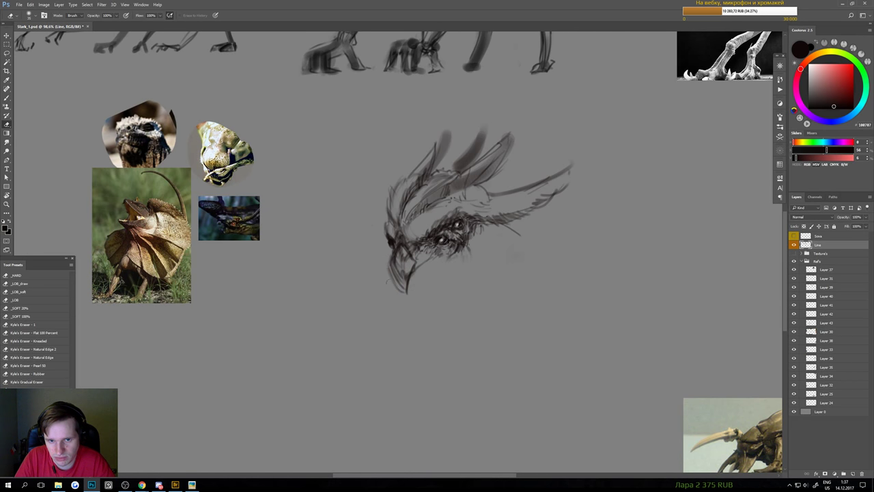
key("b")
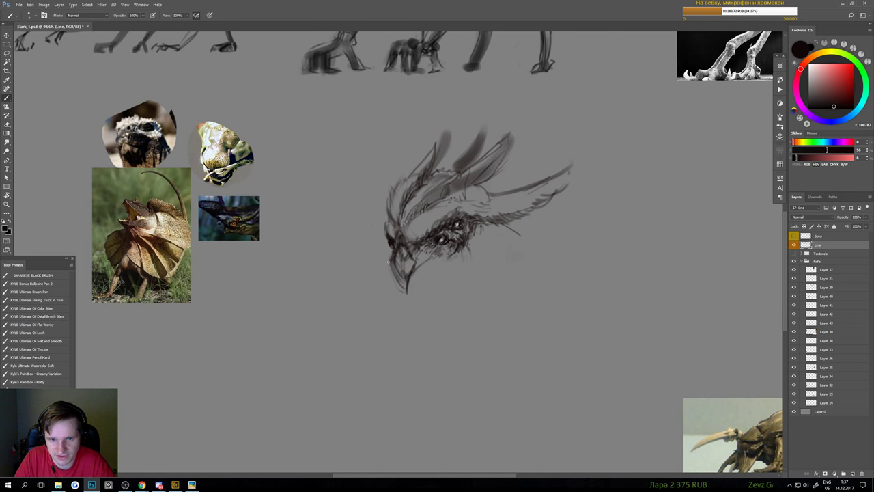
left_click_drag(389, 257, 398, 275)
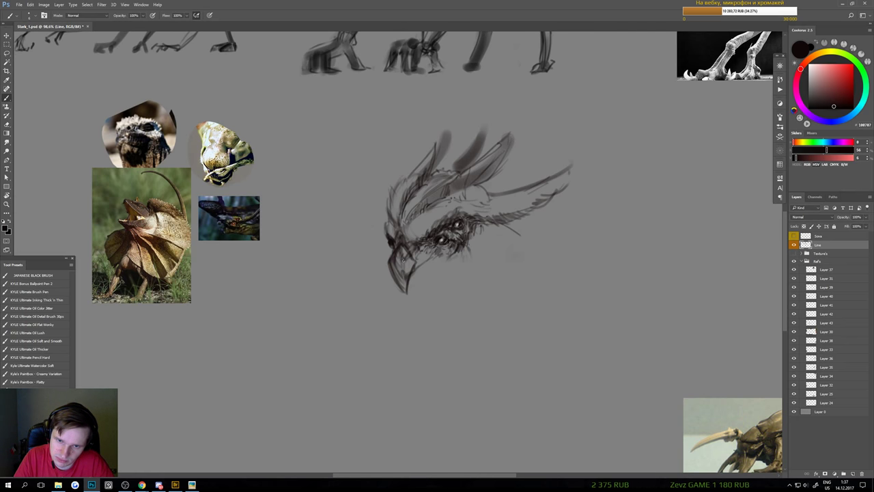
scroll(404, 273, "down", 4)
scroll(385, 291, "up", 5)
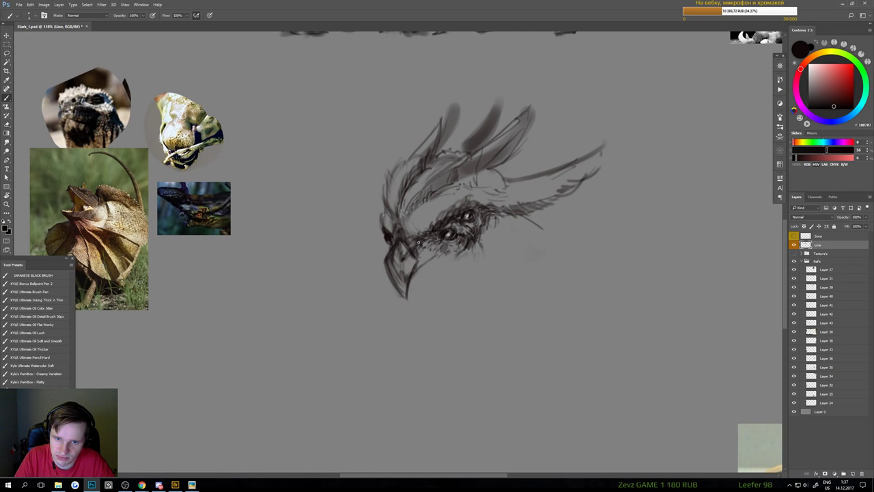
- Shorten the beak by erasing along its rear edge and trimming its lower tip
key("e")
left_click_drag(421, 261, 403, 298)
key("b")
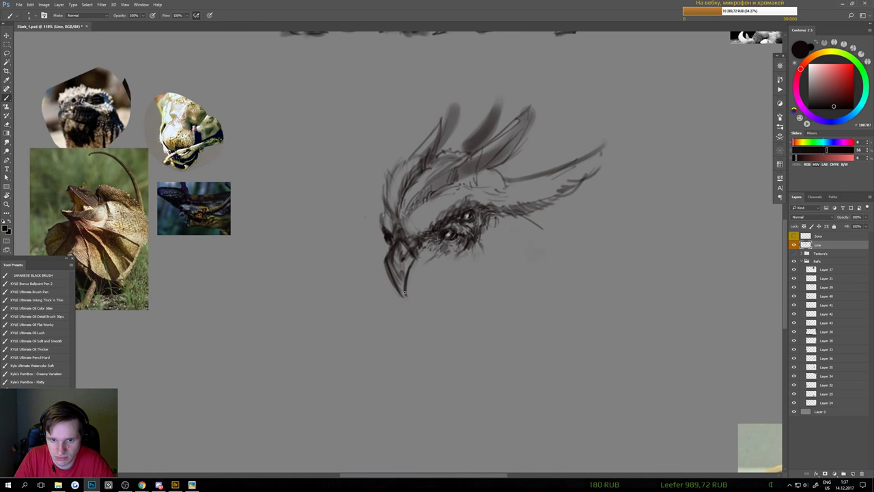
key("e")
key("b")
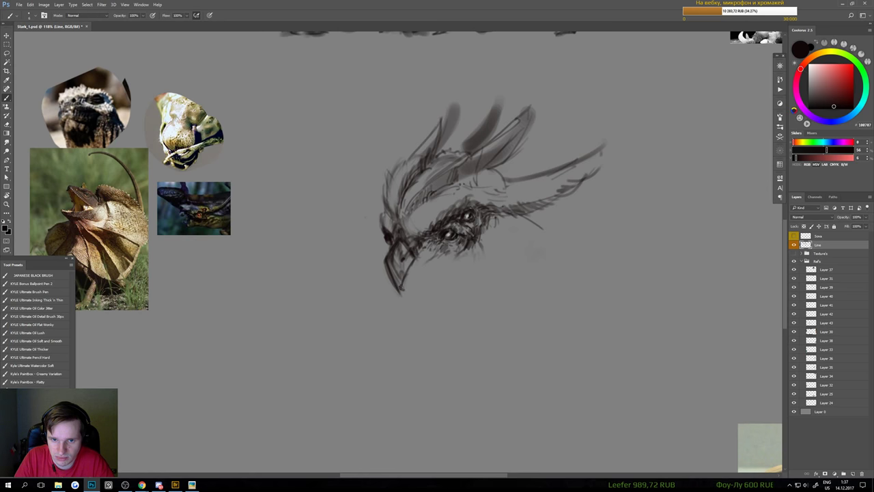
scroll(378, 307, "down", 5)
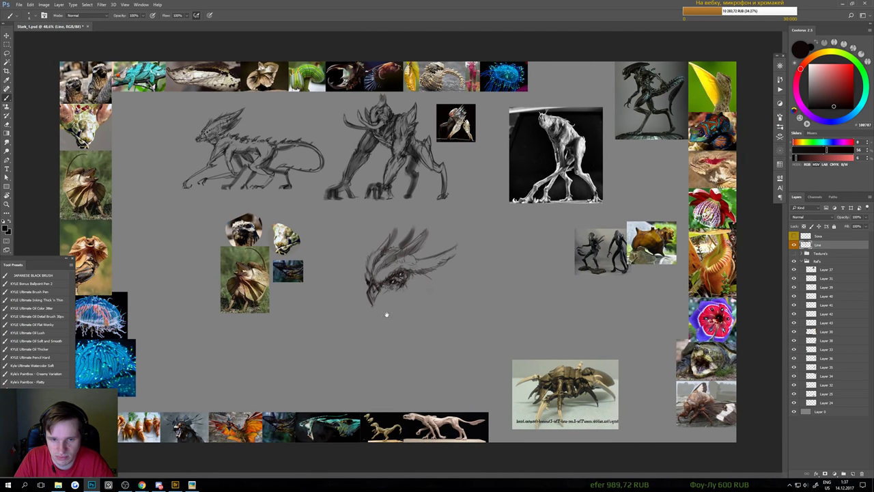
scroll(377, 297, "up", 5)
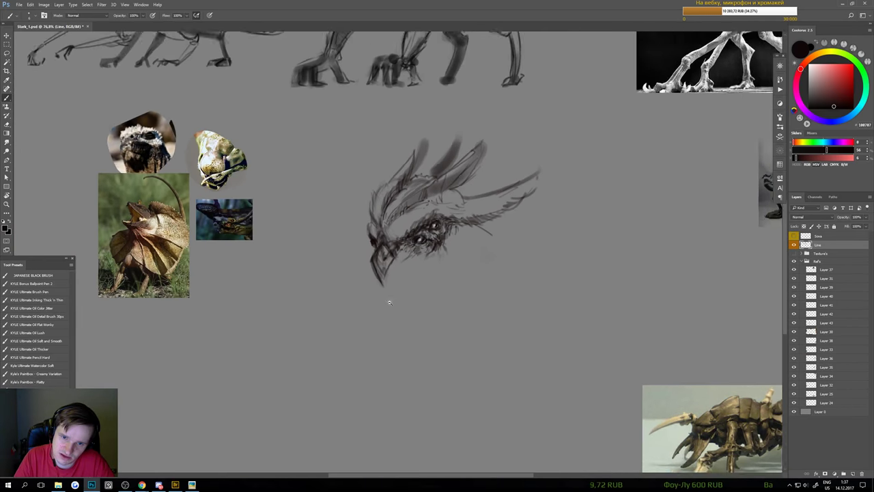
scroll(399, 258, "down", 3)
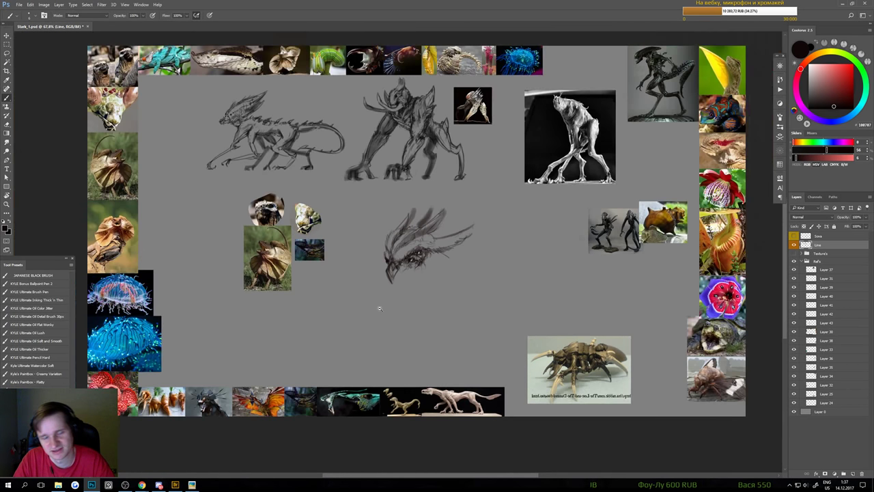
- Erase the curved beak back to the dark nostril area at the front of the face
key("e")
scroll(358, 299, "down", 2)
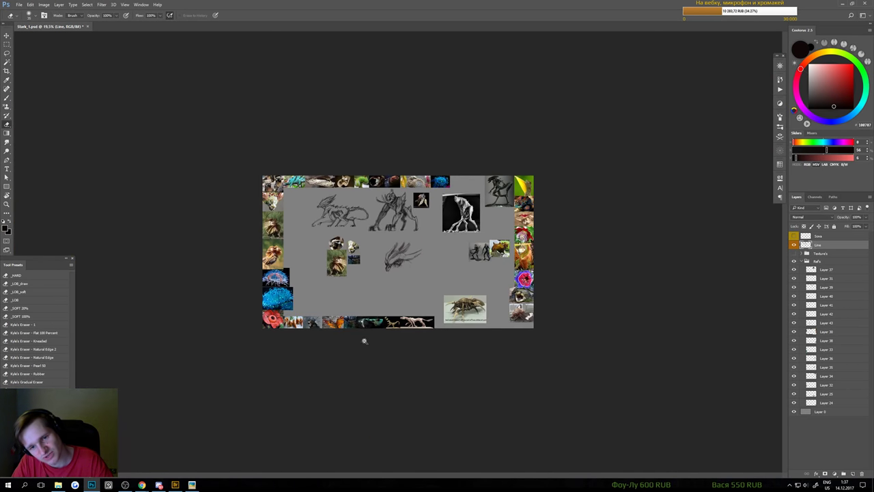
scroll(380, 280, "up", 4)
scroll(414, 250, "up", 2)
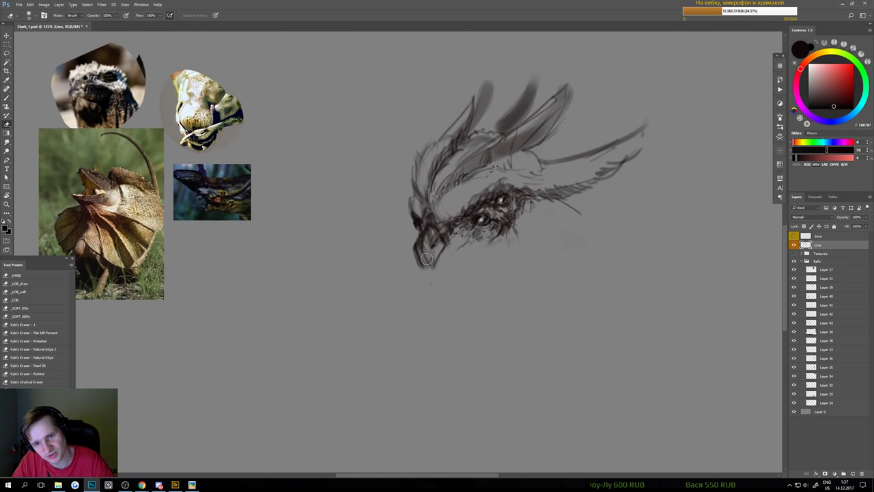
left_click_drag(422, 264, 431, 283)
mouse_move(418, 246)
left_mouse_down()
mouse_move(432, 276)
mouse_move(442, 241)
left_mouse_up()
key("b")
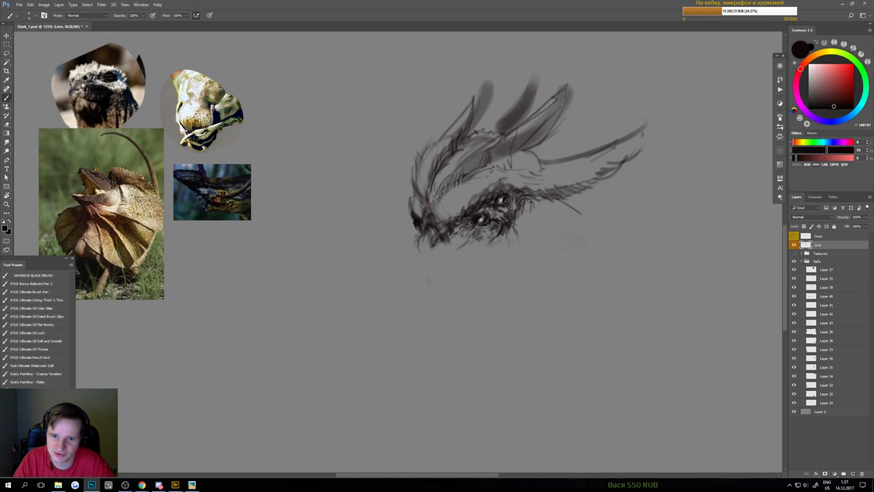
- Try a broad muzzle with vertical hatching and a drooping front line below the nostrils, and erase it again
mouse_move(424, 234)
left_mouse_down()
mouse_move(428, 257)
mouse_move(429, 231)
mouse_move(440, 253)
mouse_move(431, 256)
left_mouse_up()
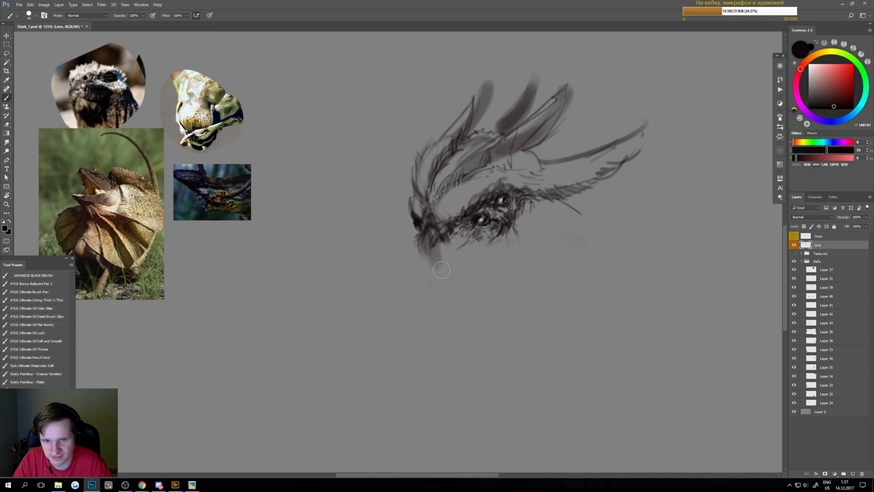
scroll(427, 281, "down", 3)
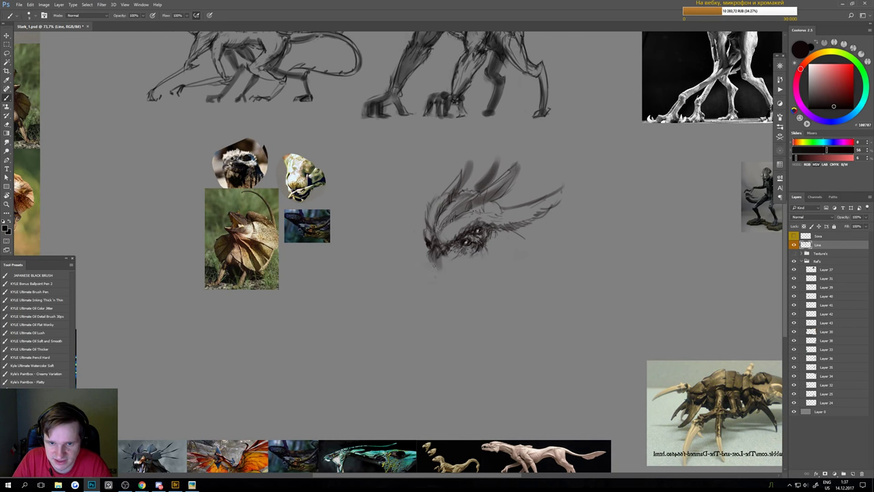
mouse_move(431, 264)
left_mouse_down()
mouse_move(427, 274)
mouse_move(437, 280)
mouse_move(455, 274)
left_mouse_up()
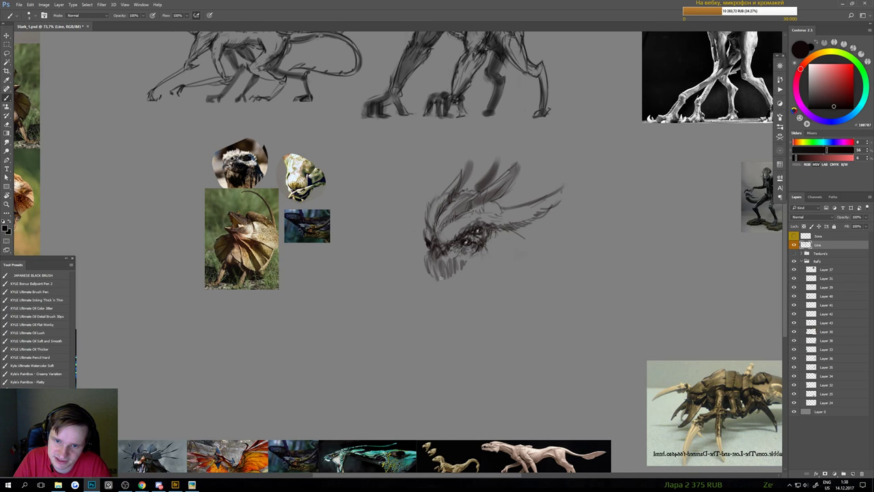
left_click_drag(429, 265, 433, 275)
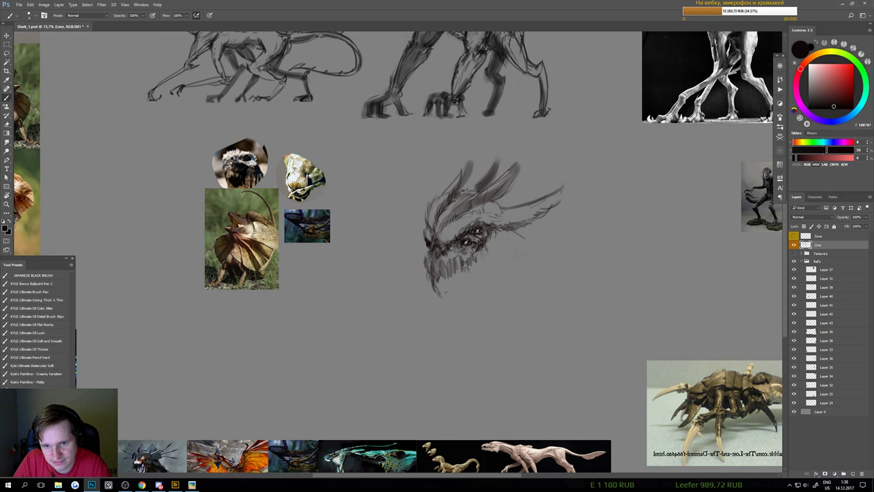
scroll(481, 295, "down", 6)
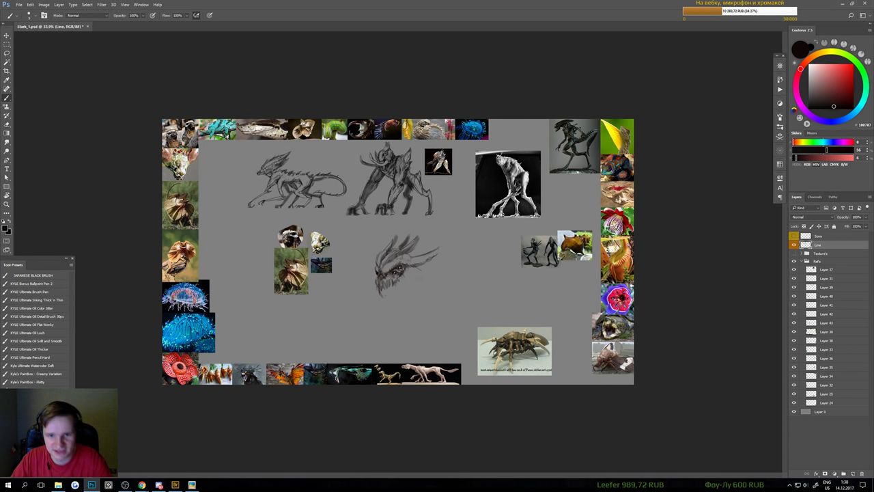
scroll(377, 293, "up", 4)
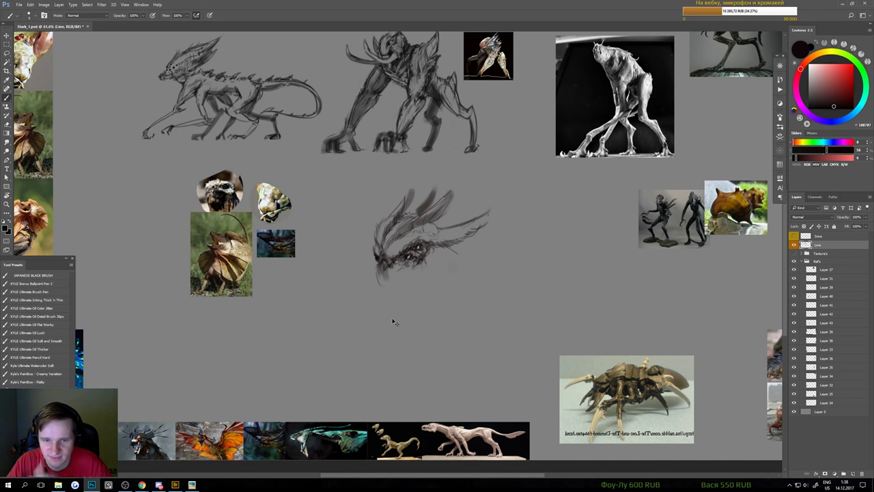
scroll(379, 262, "up", 3)
key("e")
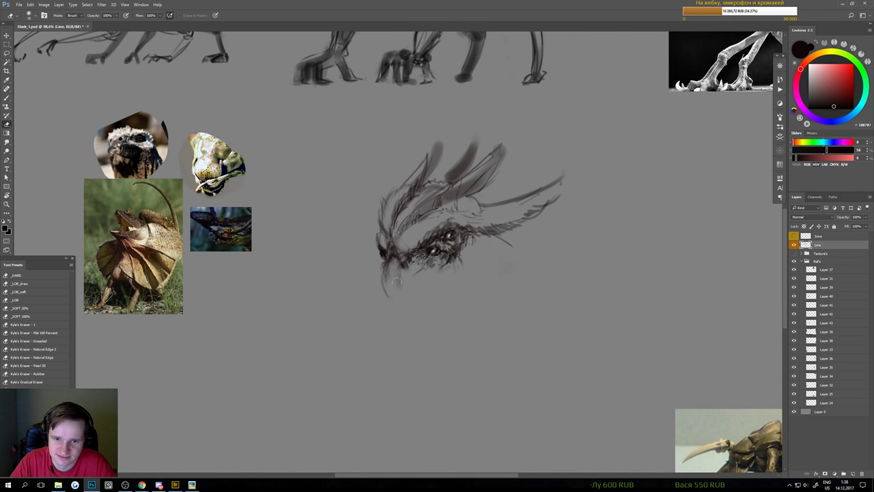
mouse_move(396, 282)
left_mouse_down()
mouse_move(387, 272)
mouse_move(386, 297)
left_mouse_up()
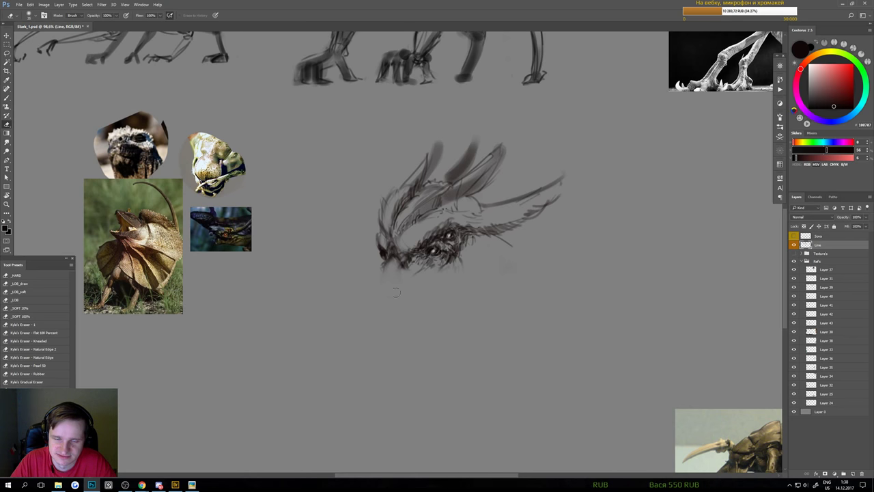
key("b")
- Draw a two-pronged beak of curved mandibles below the nostrils, darken its edges and clean up the inside with the eraser
scroll(398, 295, "down", 2)
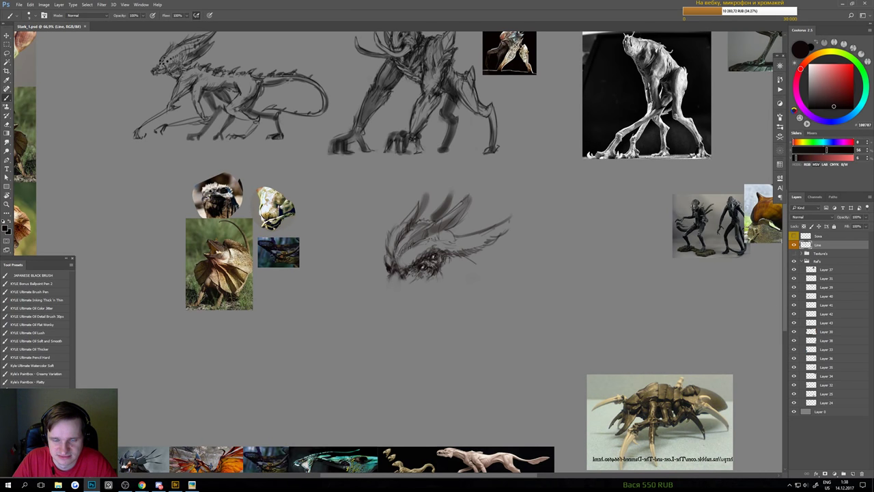
scroll(397, 299, "up", 2)
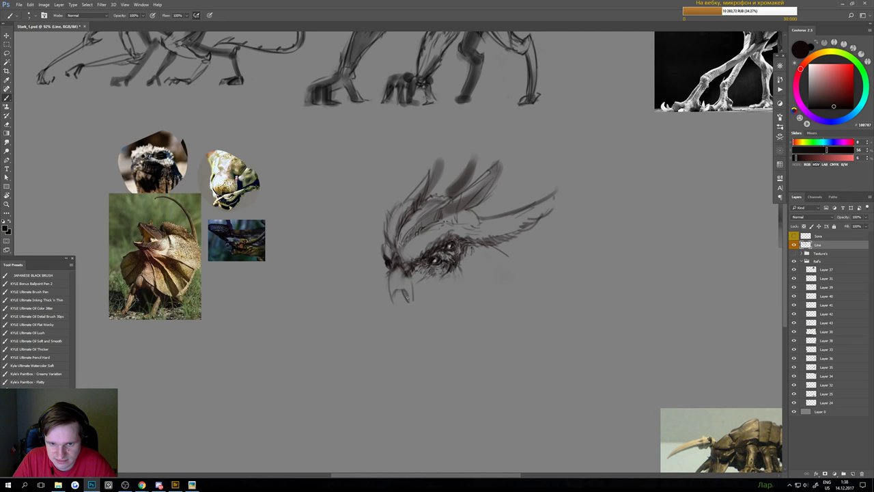
left_click_drag(400, 289, 396, 300)
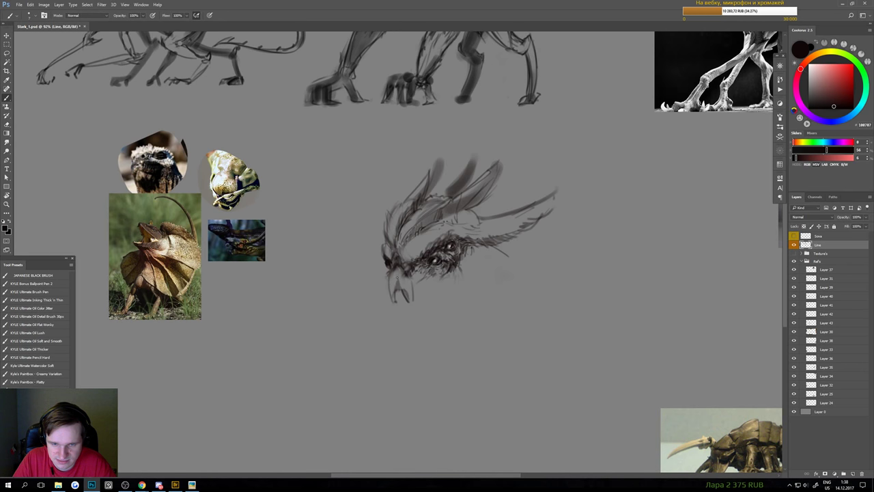
mouse_move(390, 271)
left_mouse_down()
mouse_move(391, 300)
mouse_move(409, 279)
mouse_move(412, 304)
left_mouse_up()
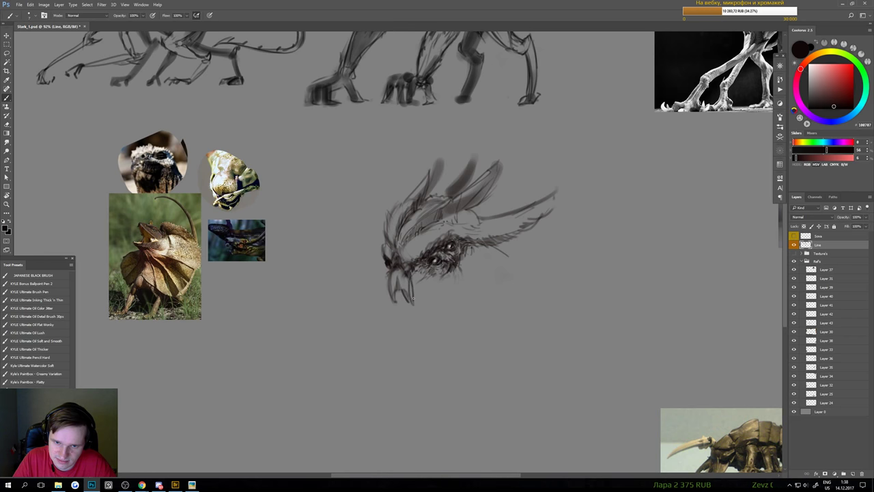
key("e")
mouse_move(398, 275)
left_mouse_down()
mouse_move(409, 301)
mouse_move(383, 318)
mouse_move(392, 296)
left_mouse_up()
key("b")
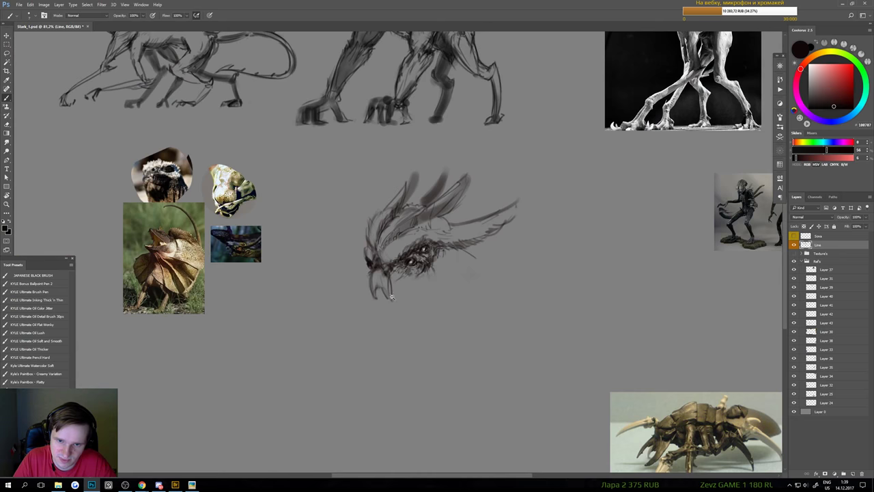
- Extend the long rear feather to a sharp curved tip, touch up the crest feather beside it, and save the document
scroll(391, 296, "up", 2)
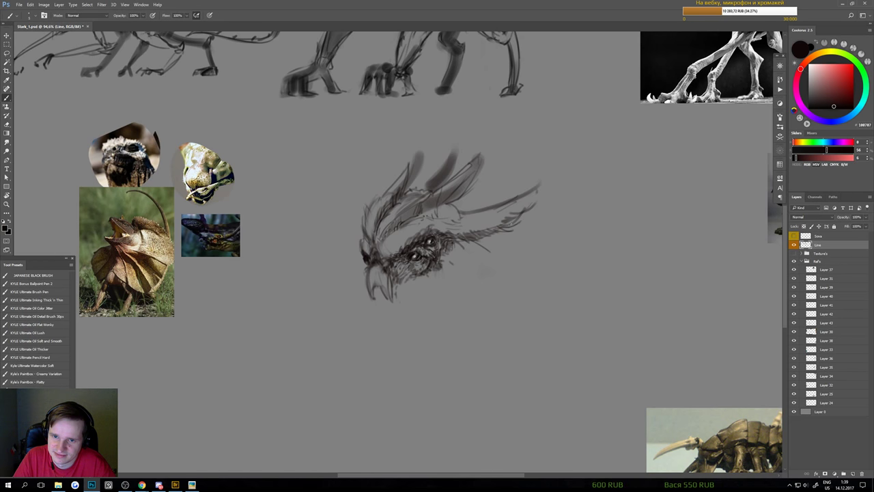
mouse_move(525, 210)
left_mouse_down()
mouse_move(546, 198)
mouse_move(544, 182)
left_mouse_up()
key("ctrl+z")
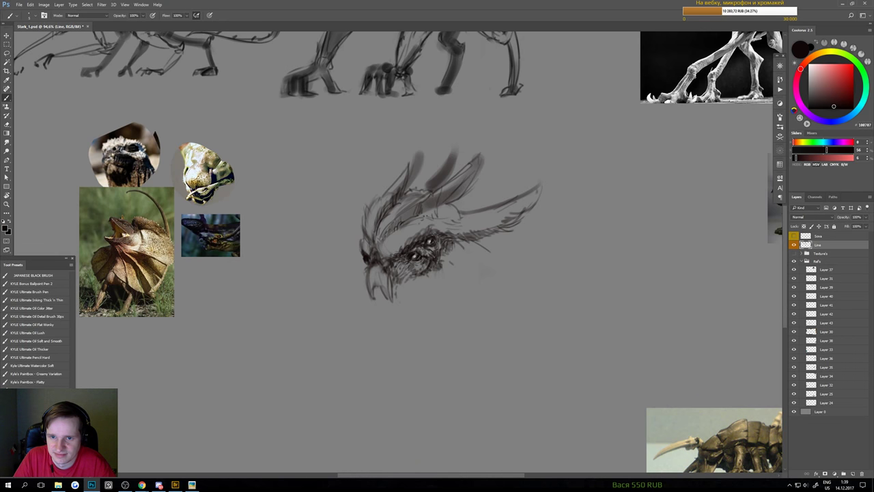
mouse_move(522, 213)
left_mouse_down()
mouse_move(545, 177)
mouse_move(511, 201)
left_mouse_up()
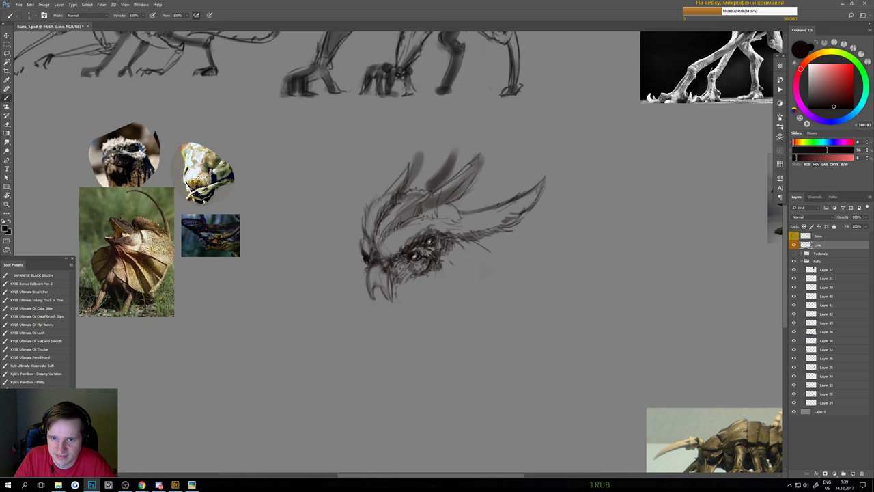
mouse_move(483, 179)
left_mouse_down()
mouse_move(447, 181)
mouse_move(446, 198)
mouse_move(458, 198)
left_mouse_up()
key("ctrl+s")
key("e")
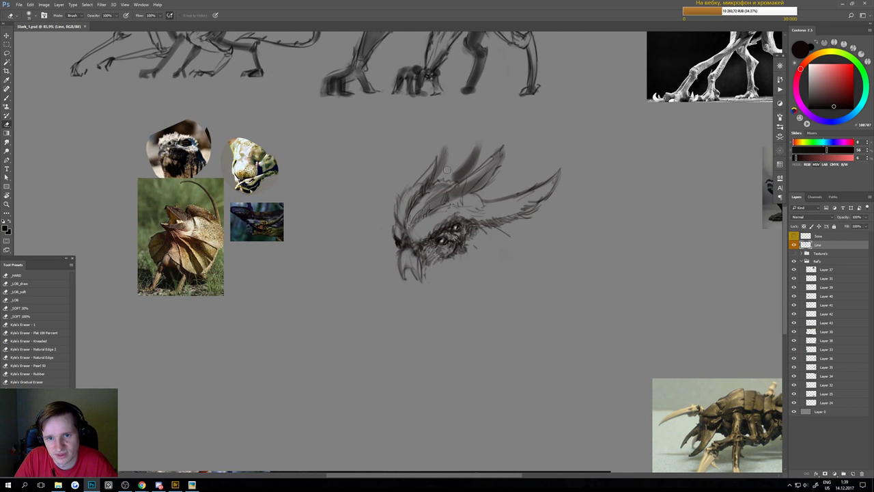
scroll(422, 266, "down", 3)
key("ctrl+s")
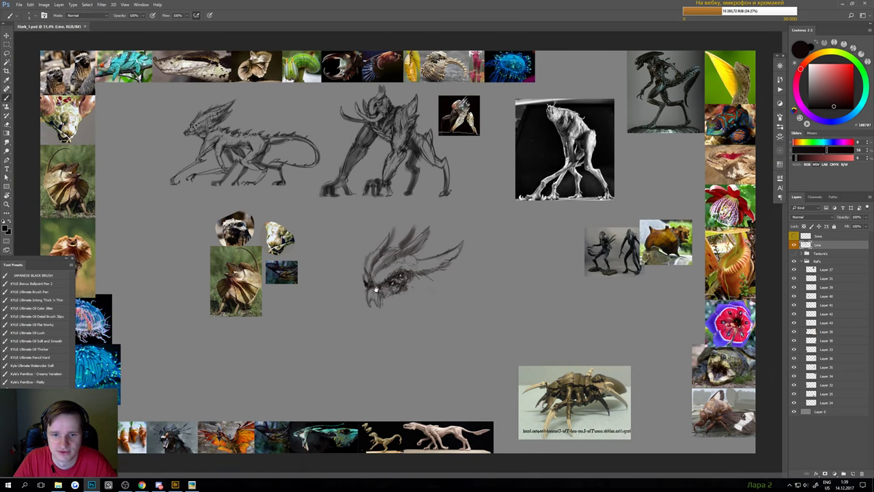
- Erase the inner lines and rear prong of the two-pronged beak, keeping its curved front edge
scroll(421, 267, "up", 4)
key("e")
left_click_drag(390, 286, 372, 281)
scroll(399, 307, "up", 2)
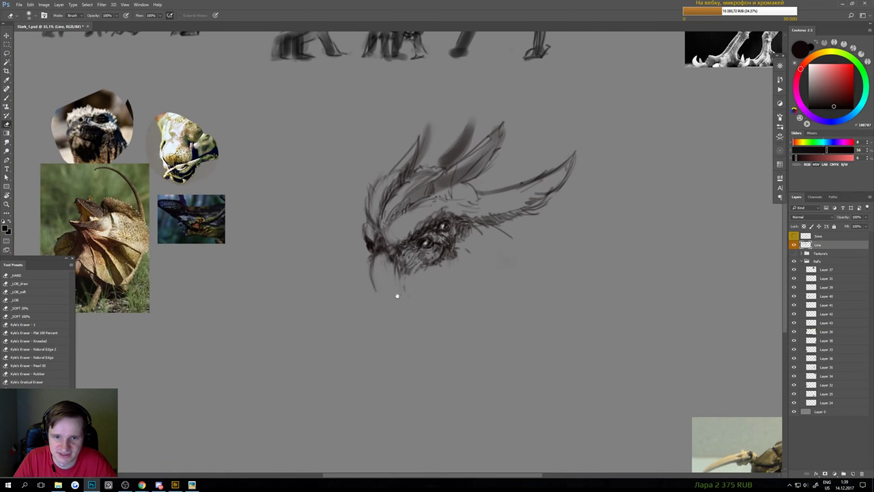
key("b")
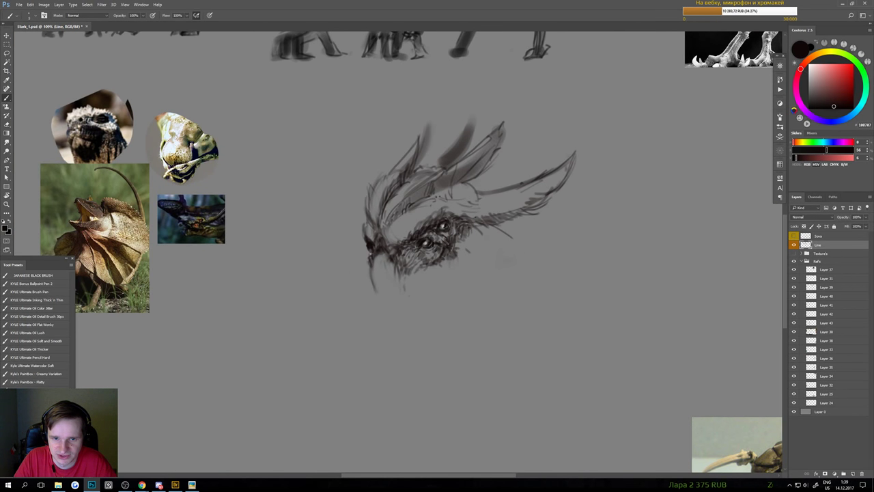
- Draw long, thin, curved mandibles hanging from the nostril area, redoing the longest one, and add a short line behind them
left_click_drag(366, 246, 385, 316)
key("ctrl+z")
left_click_drag(379, 254, 390, 316)
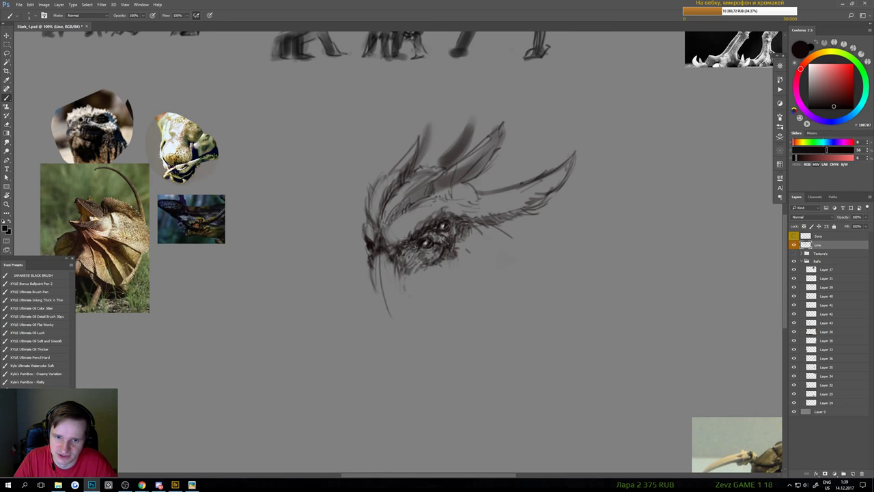
key("ctrl+z")
mouse_move(380, 254)
left_mouse_down()
mouse_move(389, 316)
mouse_move(383, 308)
mouse_move(392, 309)
left_mouse_up()
left_click_drag(368, 259, 377, 301)
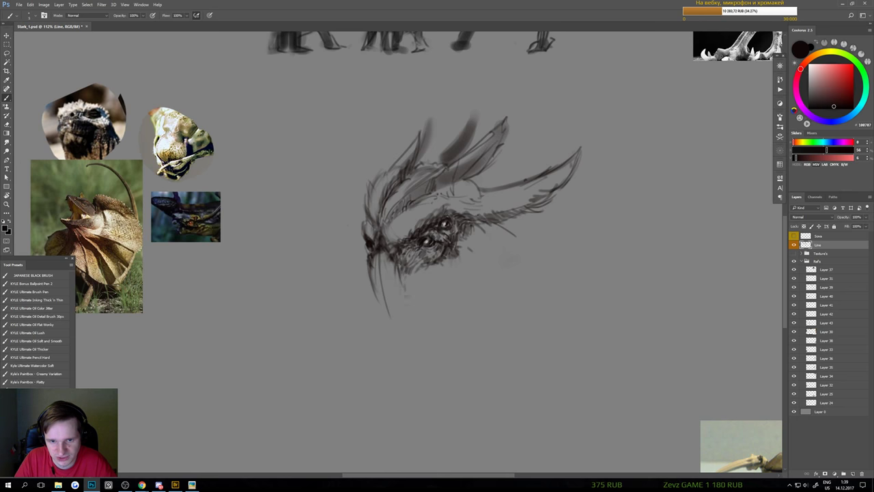
left_click_drag(394, 264, 399, 291)
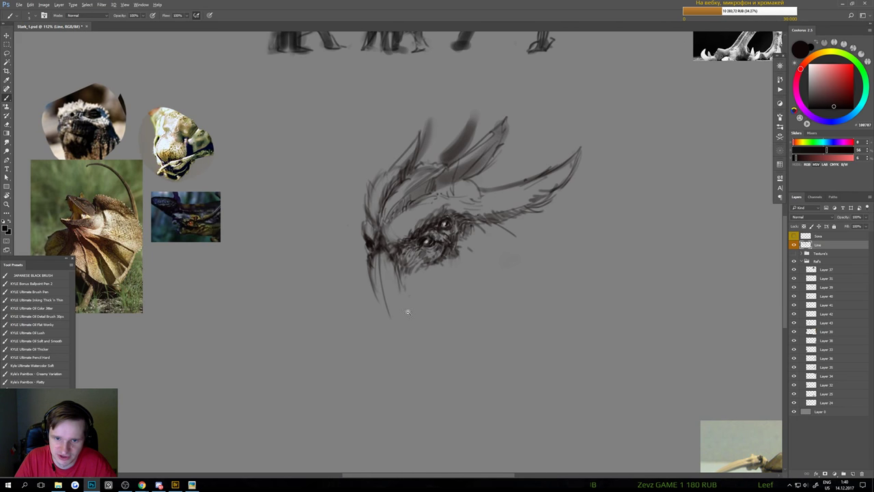
- Add a cluster of spiky feather strokes along the rear edge of the cheek behind the lower eye
scroll(410, 312, "down", 3)
scroll(400, 307, "up", 3)
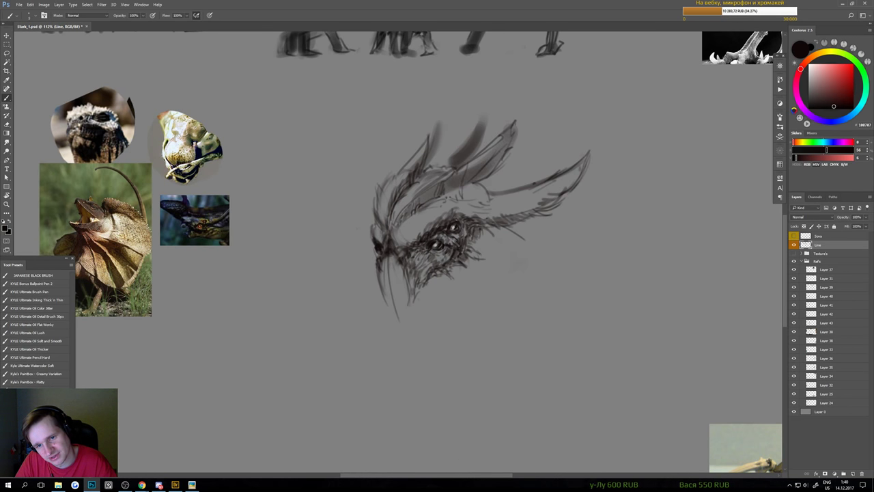
mouse_move(476, 252)
left_mouse_down()
mouse_move(487, 262)
mouse_move(469, 261)
mouse_move(483, 268)
left_mouse_up()
left_click_drag(469, 258, 484, 267)
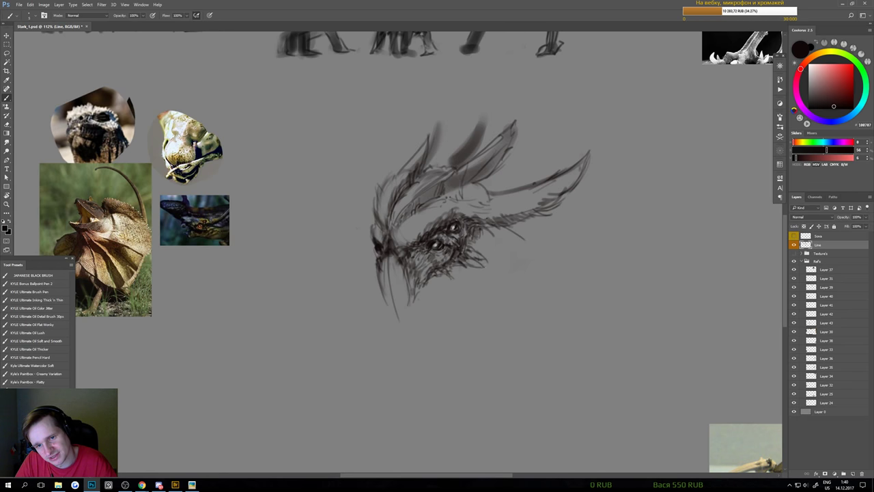
scroll(478, 262, "down", 2)
scroll(480, 259, "up", 1)
key("e")
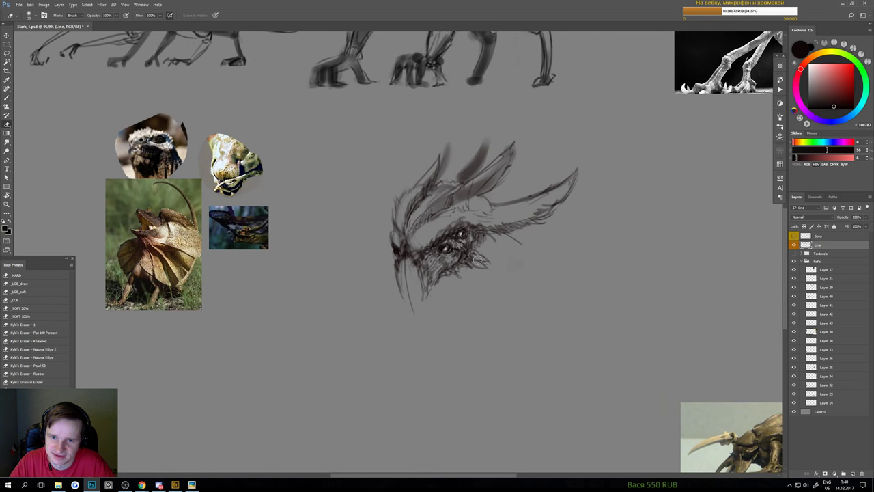
key("b")
scroll(481, 262, "down", 1)
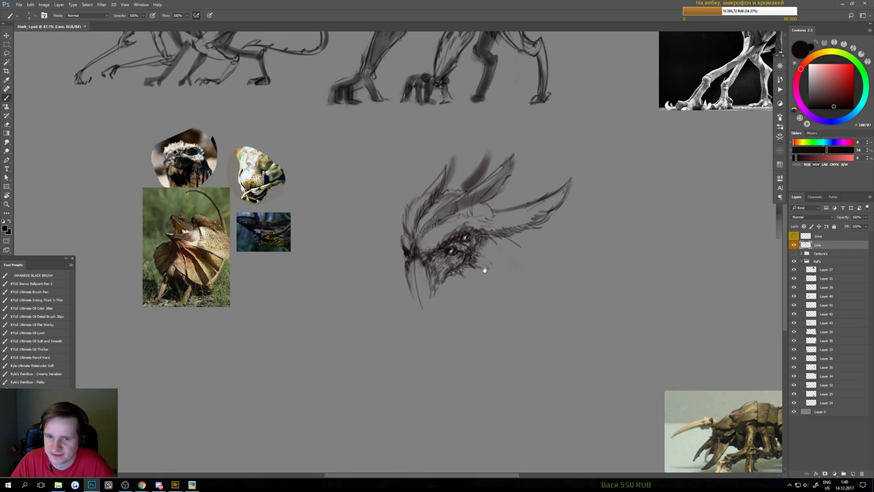
- Draw curved feather strokes behind the creature's cheek, from under the long rear feather down to the jaw
scroll(484, 270, "up", 2)
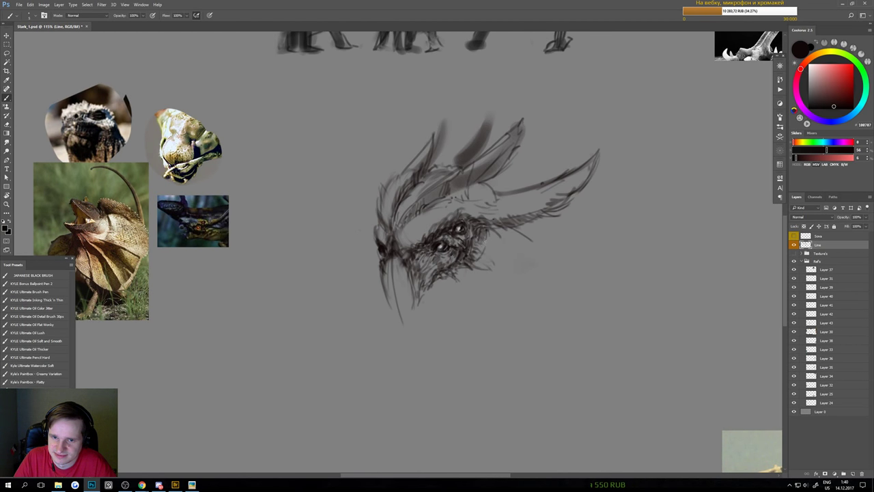
left_click_drag(484, 238, 480, 259)
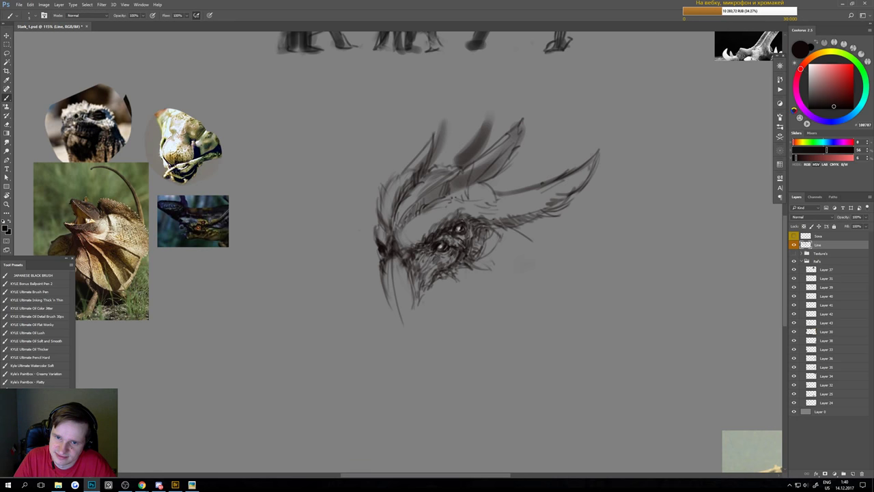
left_click_drag(502, 231, 463, 301)
mouse_move(471, 269)
left_mouse_down()
mouse_move(457, 294)
mouse_move(480, 271)
left_mouse_up()
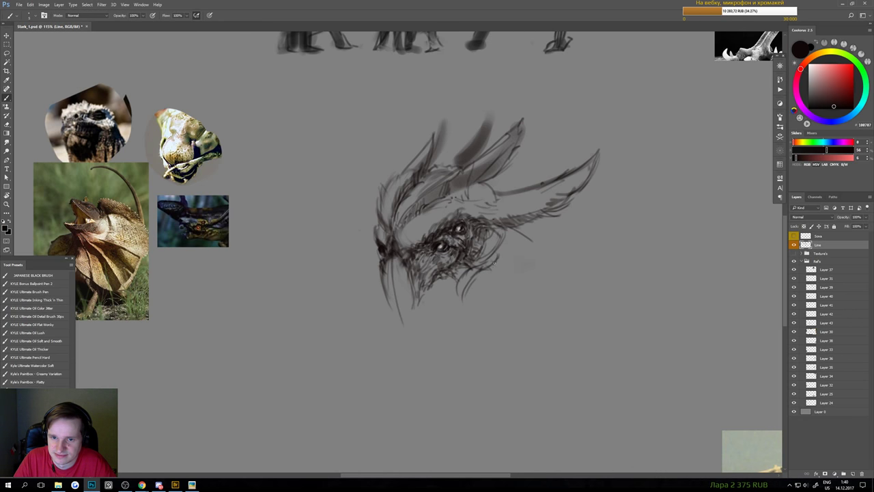
key("e")
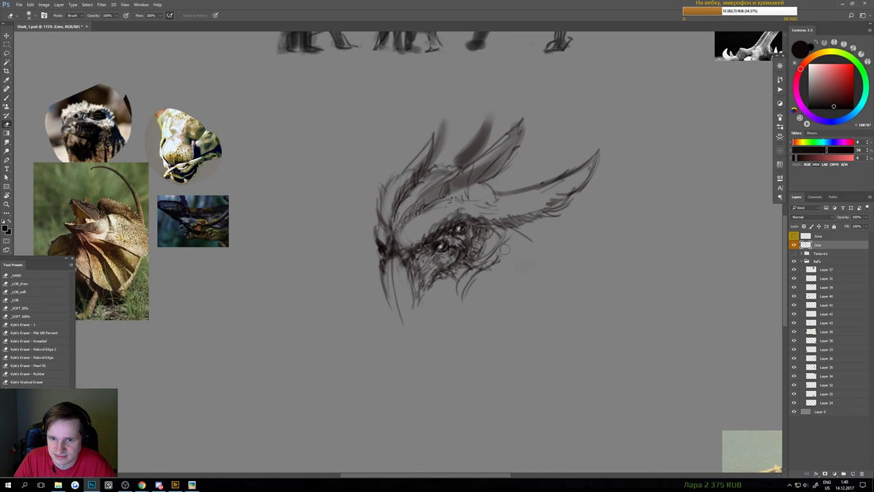
key("b")
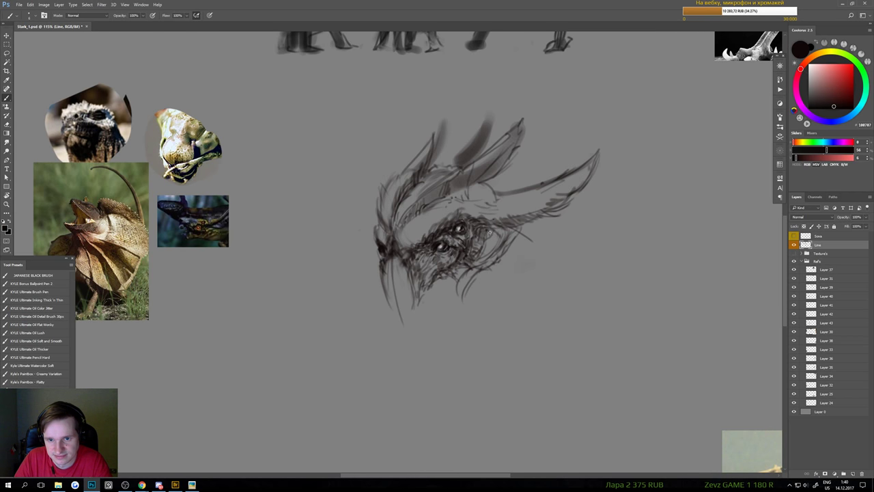
- Shade the rear of the cheek under the long rear feather with a larger brush, and save the document
key("]")
key("]")
key("]")
key("]")
key("]")
key("]")
key("]")
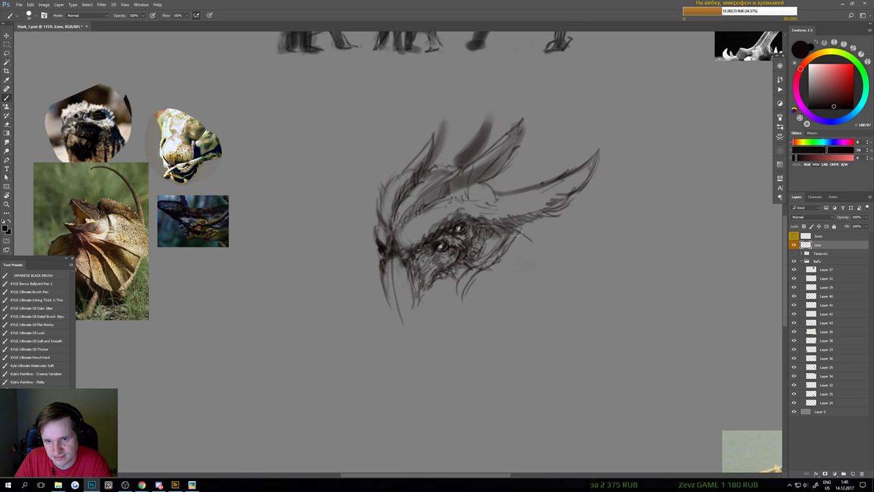
mouse_move(506, 269)
left_mouse_down()
mouse_move(469, 269)
mouse_move(495, 268)
left_mouse_up()
mouse_move(485, 206)
left_mouse_down()
mouse_move(505, 203)
mouse_move(479, 219)
left_mouse_up()
key("ctrl+s")
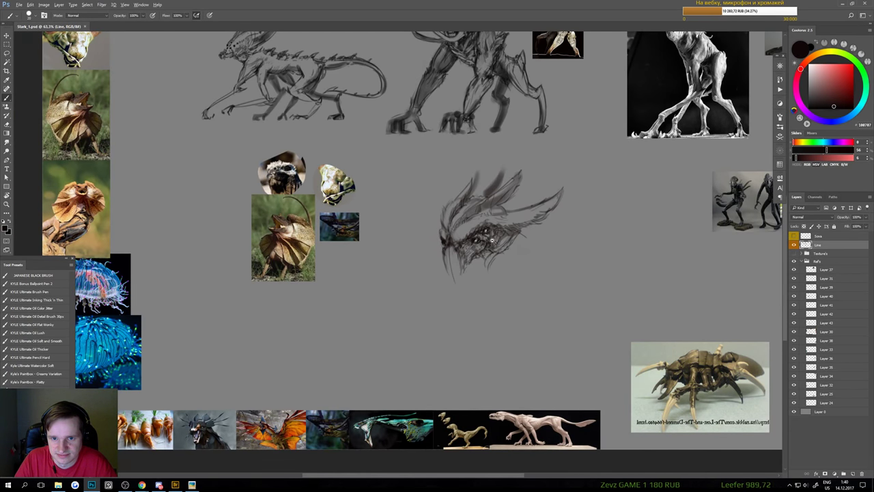
left_click_drag(493, 249, 502, 248)
left_click_drag(518, 221, 476, 278)
left_click_drag(448, 309, 465, 277)
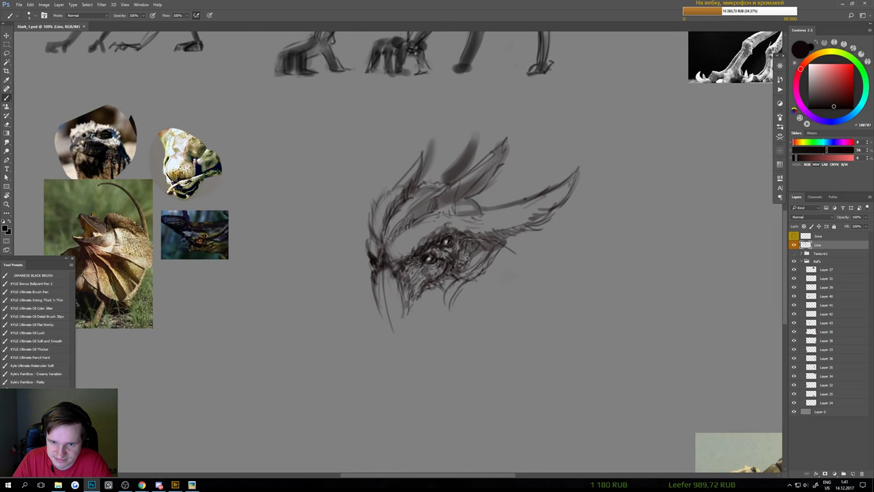
key("ctrl+s")
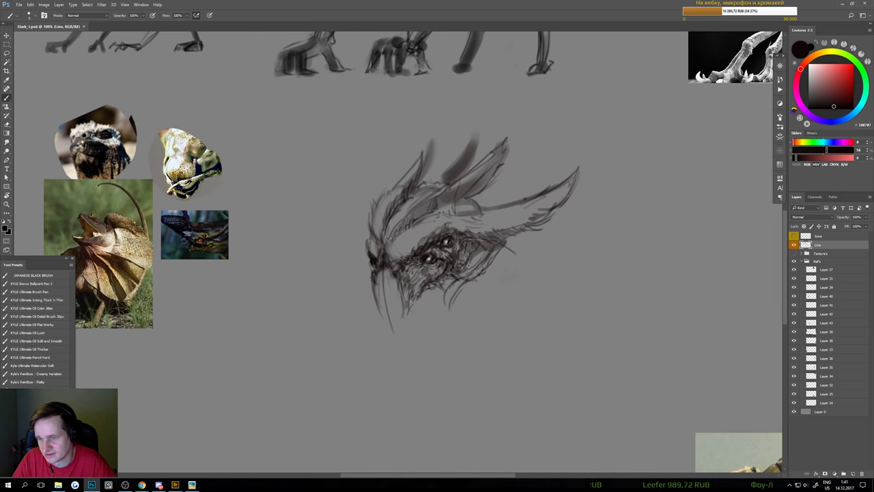
- Clean up the upper edge of the near tusk on the bulky tusked creature with the Eraser
left_click_drag(462, 215, 468, 327)
left_click_drag(416, 156, 429, 298)
mouse_move(298, 333)
left_mouse_down()
mouse_move(489, 253)
mouse_move(502, 262)
left_mouse_up()
left_click_drag(418, 246, 525, 306)
mouse_move(498, 277)
left_mouse_down()
mouse_move(474, 280)
mouse_move(470, 271)
mouse_move(488, 252)
mouse_move(369, 281)
left_mouse_up()
mouse_move(467, 283)
left_mouse_down()
mouse_move(324, 275)
mouse_move(402, 282)
left_mouse_up()
scroll(447, 275, "right", 1)
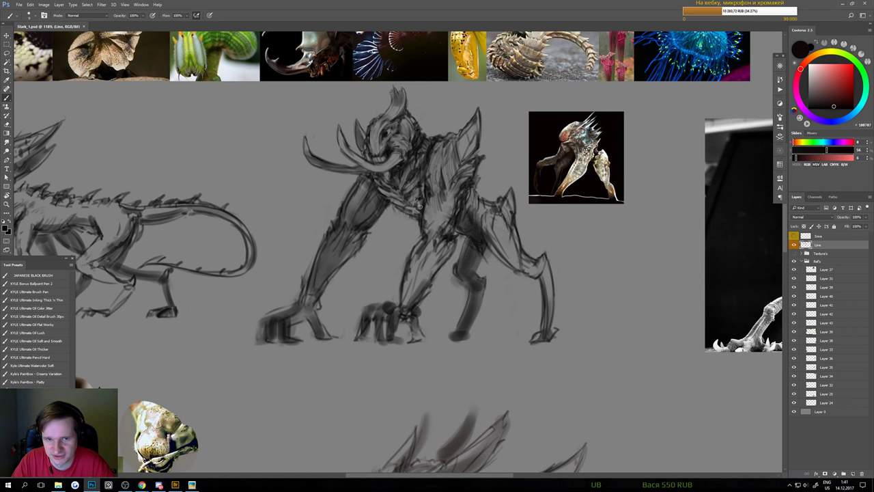
scroll(456, 261, "down", 2)
scroll(432, 229, "up", 5)
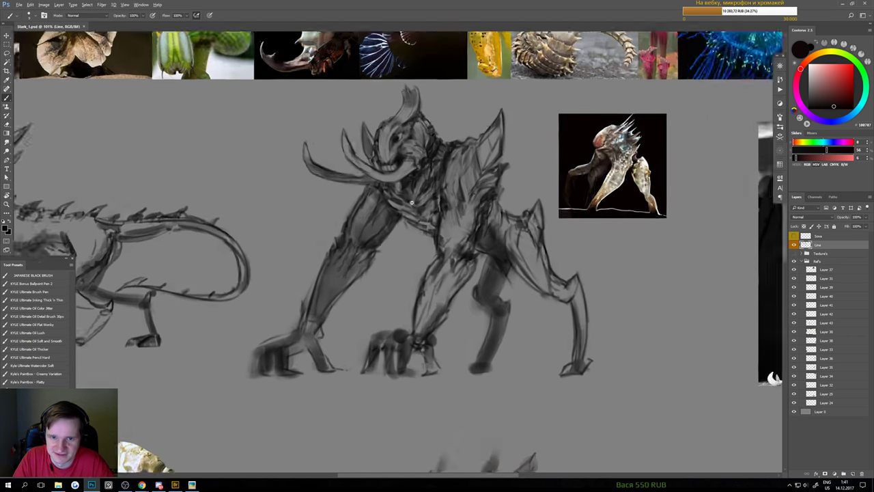
left_click_drag(414, 205, 421, 228)
key("v")
key("e")
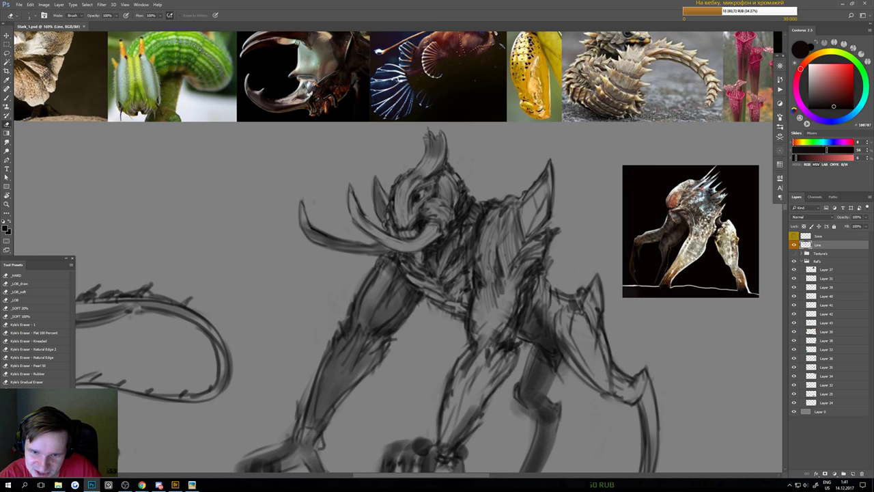
left_click_drag(377, 229, 411, 240)
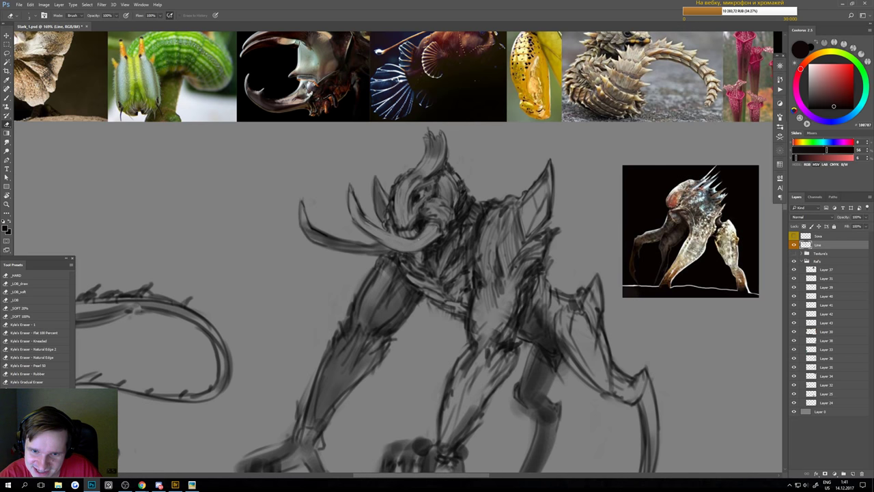
- Redraw the tusk edges in a dark tone sampled from the tusked creature's mouth, tidy the far tusk, and save
key("b")
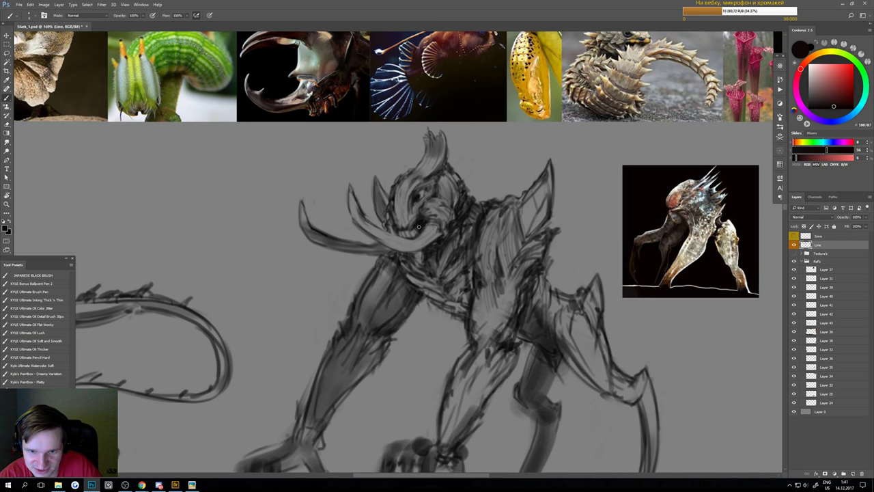
left_click(419, 226, "alt")
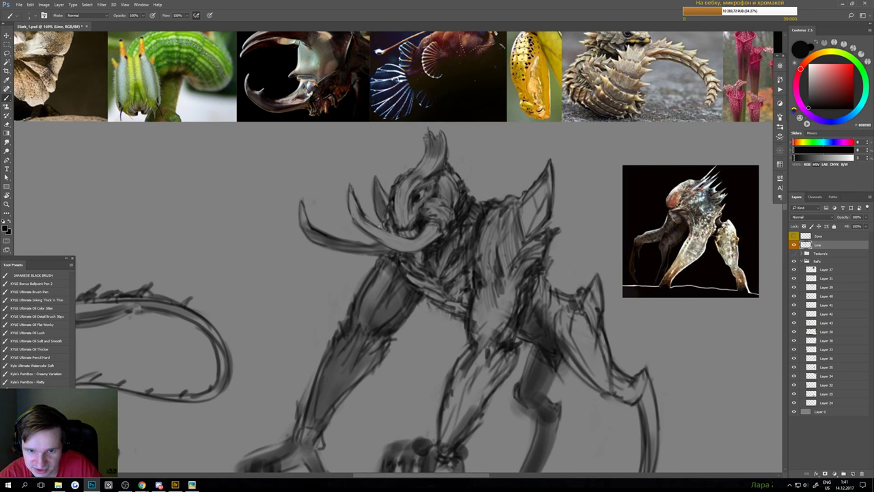
left_click_drag(370, 224, 410, 239)
key("e")
mouse_move(330, 237)
left_mouse_down()
mouse_move(373, 246)
mouse_move(324, 232)
left_mouse_up()
key("b")
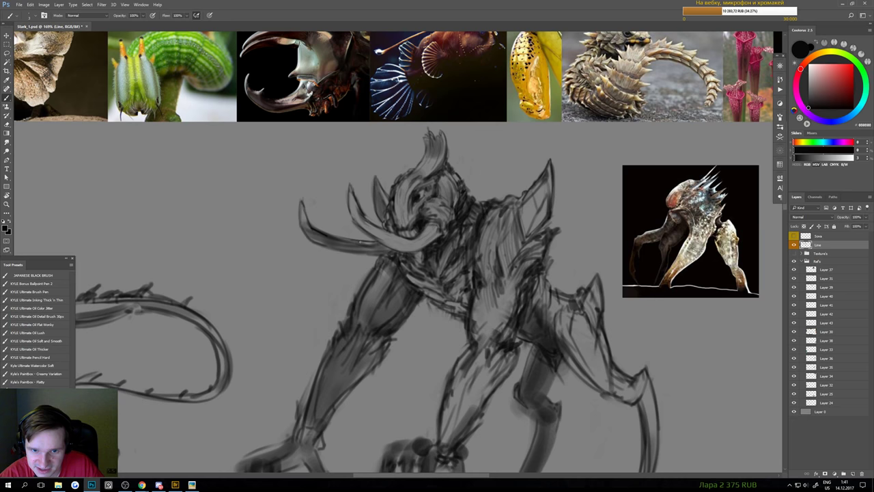
key("ctrl+0")
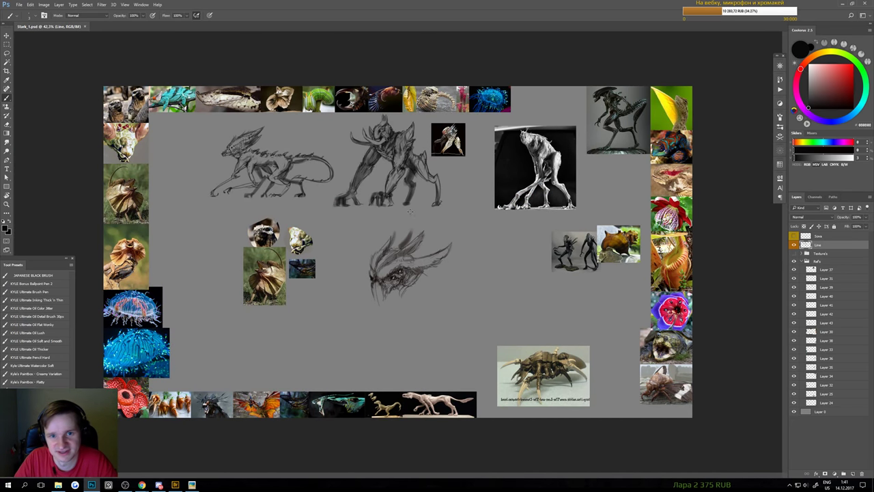
mouse_move(368, 140)
left_mouse_down()
mouse_move(409, 149)
mouse_move(428, 140)
left_mouse_up()
key("e")
key("b")
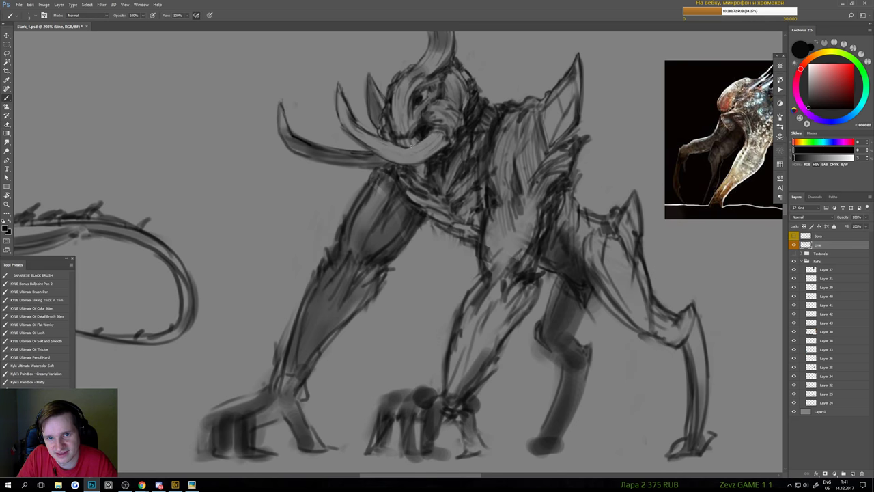
scroll(439, 137, "down", 5)
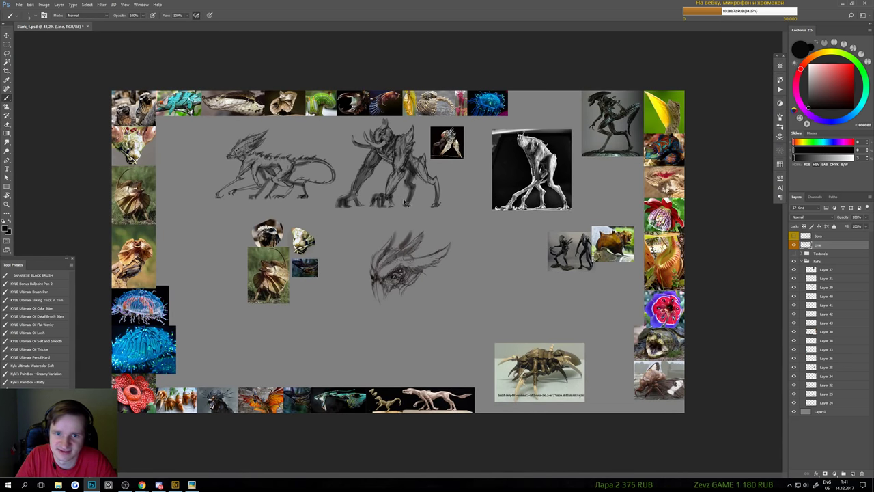
scroll(403, 199, "up", 3)
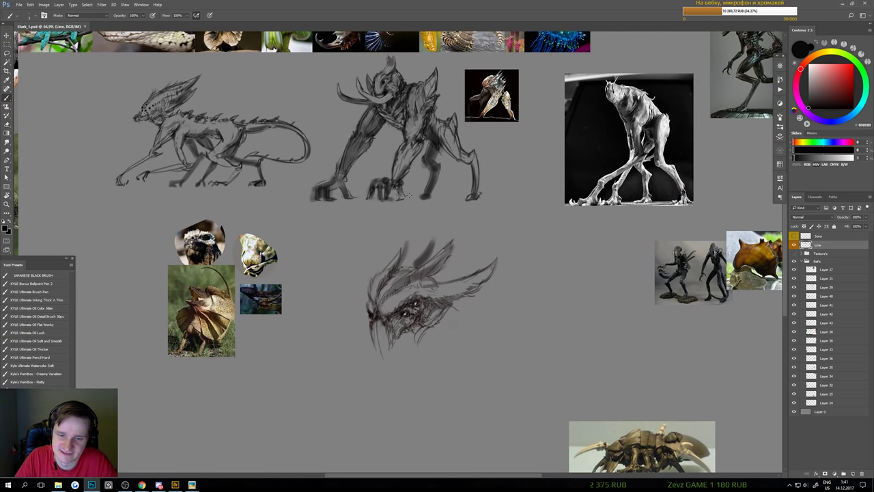
- Reshape the dark middle crest feather of the large head sketch into a crisp pointed tip, using a dark tone sampled from the sketch
scroll(417, 268, "up", 2)
key("v")
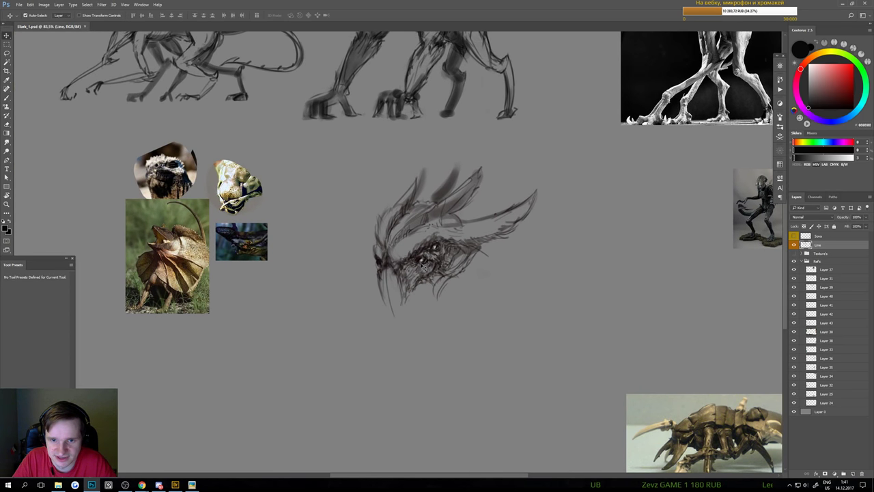
key("b")
scroll(423, 267, "up", 1)
scroll(395, 301, "down", 2)
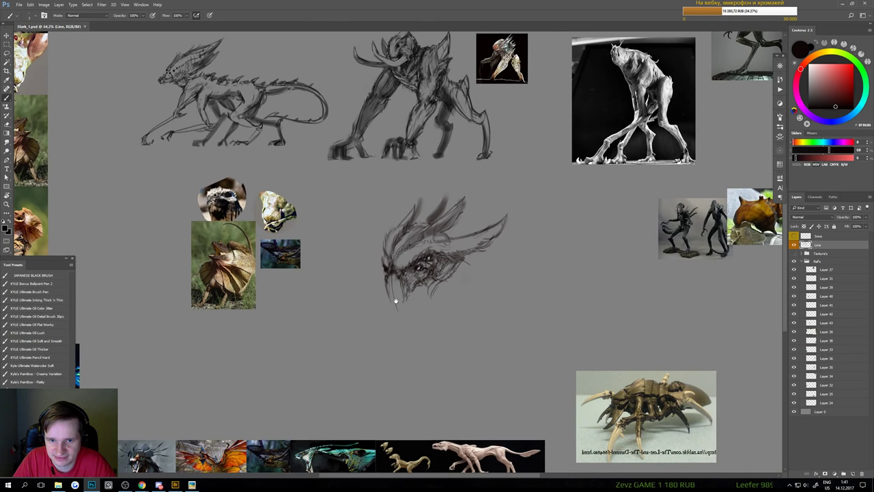
scroll(398, 286, "up", 2)
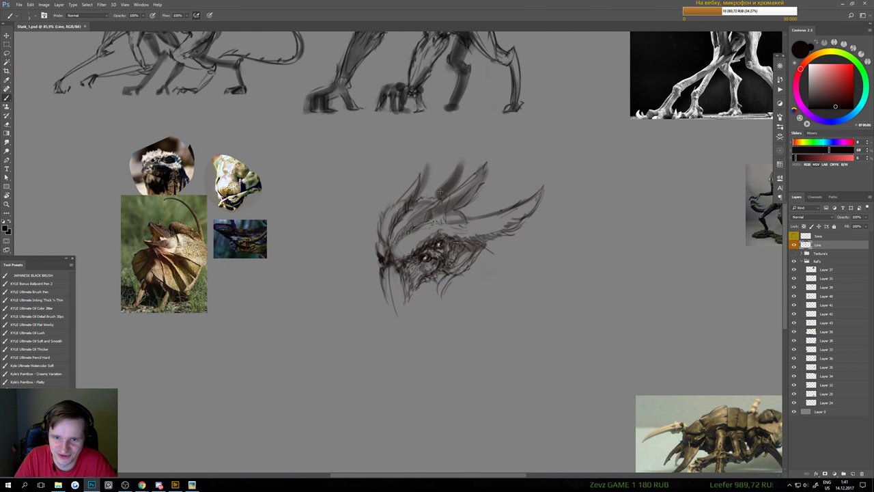
key("e")
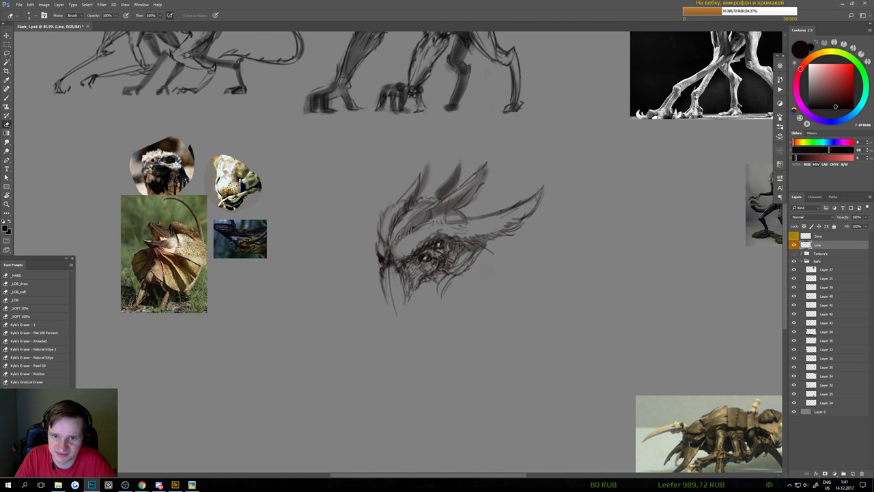
scroll(446, 226, "down", 1)
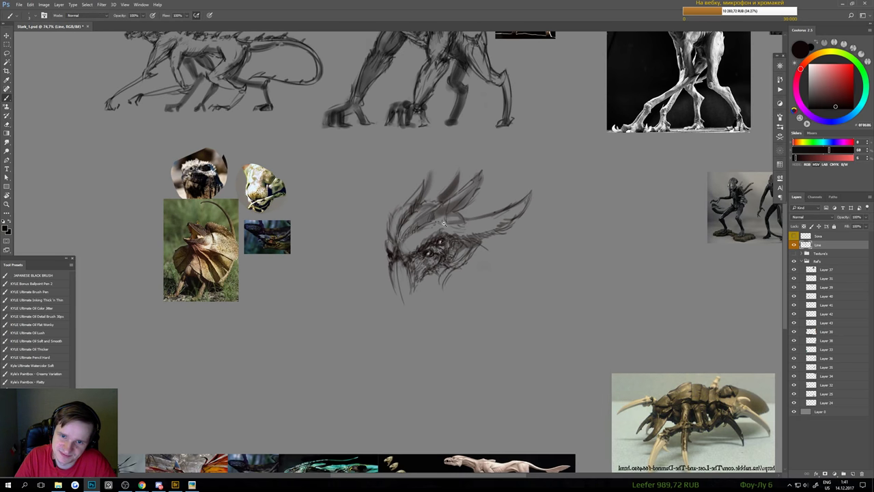
scroll(454, 207, "down", 2)
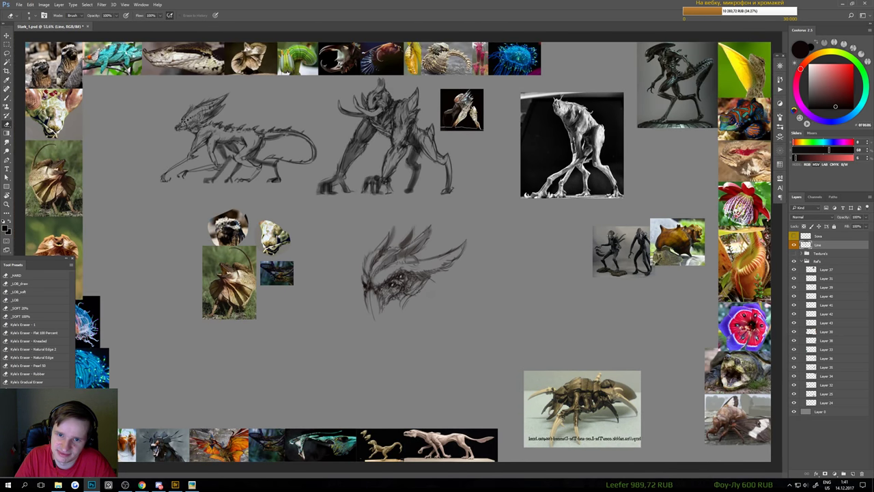
- Darken the nostril area with short spiky strokes and draw a thin curved mandible in front of the others
key("b")
scroll(437, 225, "up", 5)
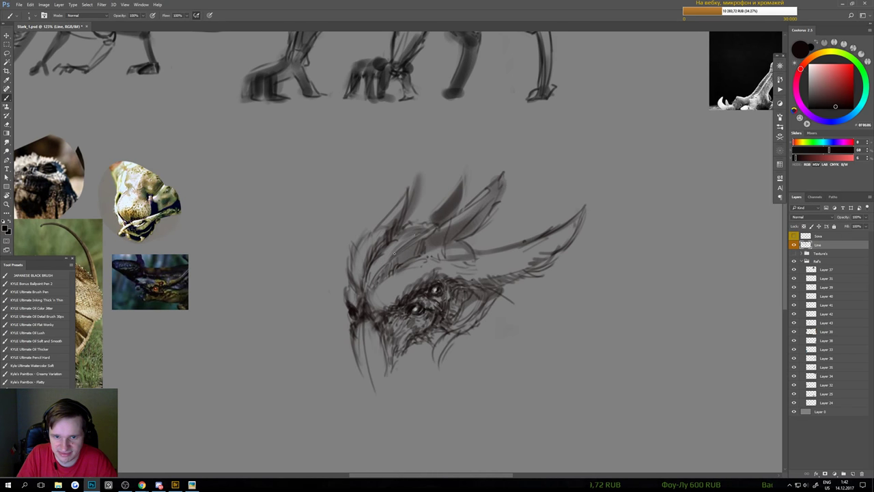
left_click_drag(414, 236, 377, 271)
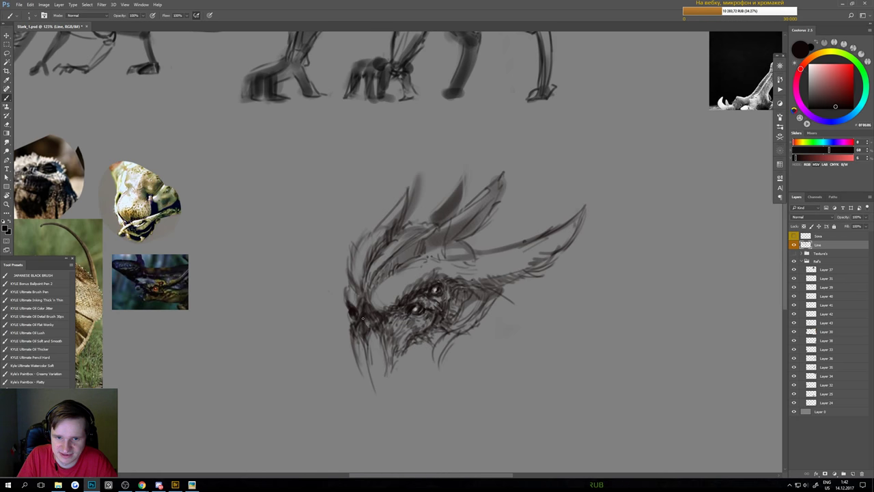
key("ctrl+0")
mouse_move(353, 351)
left_mouse_down()
mouse_move(343, 355)
mouse_move(360, 344)
mouse_move(341, 369)
left_mouse_up()
- Erase the long inner mandibles below the nostrils, keeping the thin curved front one, and save the document
key("e")
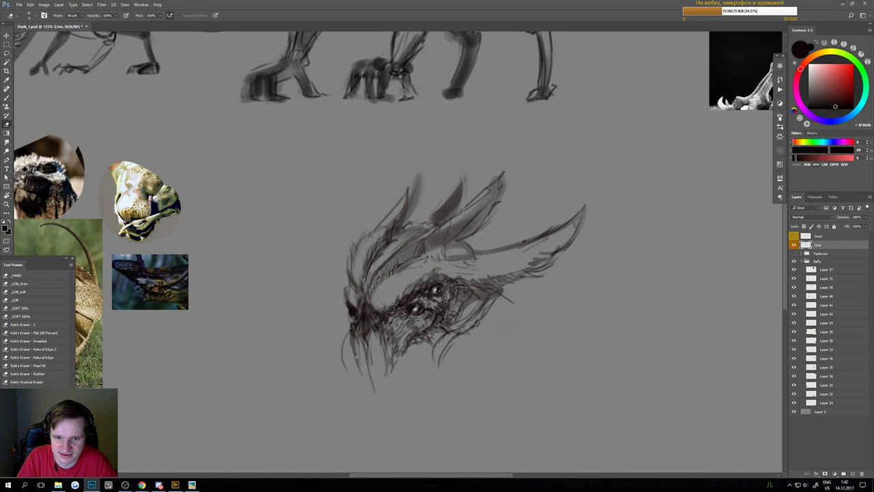
scroll(366, 356, "down", 1)
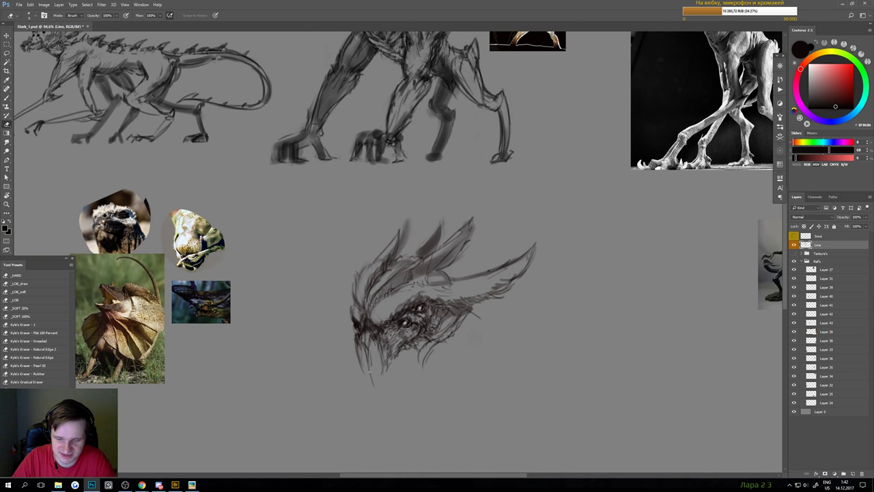
mouse_move(366, 341)
left_mouse_down()
mouse_move(374, 394)
mouse_move(367, 344)
mouse_move(368, 383)
mouse_move(363, 348)
mouse_move(368, 361)
mouse_move(356, 375)
mouse_move(373, 356)
mouse_move(364, 374)
mouse_move(350, 342)
mouse_move(370, 355)
mouse_move(375, 327)
left_mouse_up()
key("b")
key("b")
key("ctrl+plus")
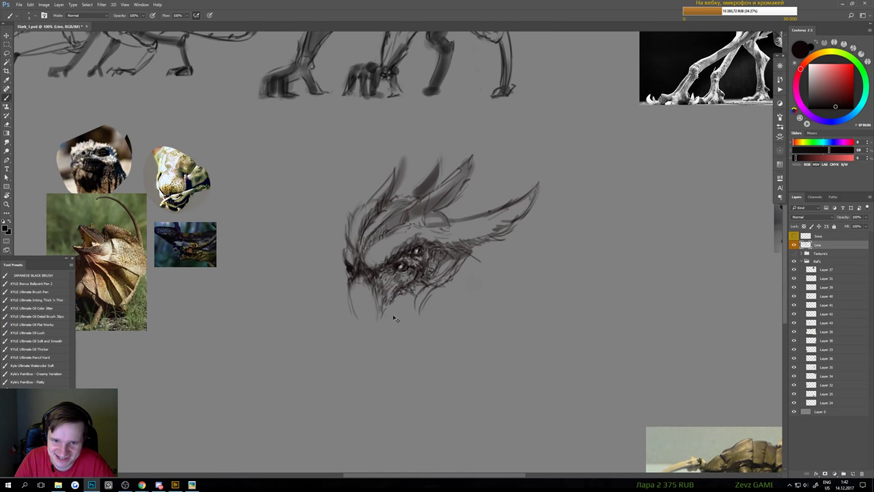
key("ctrl+s")
- Draw a curved jaw line below the cheek, redoing it once, and add a long thin mandible behind the front one
scroll(399, 318, "up", 1)
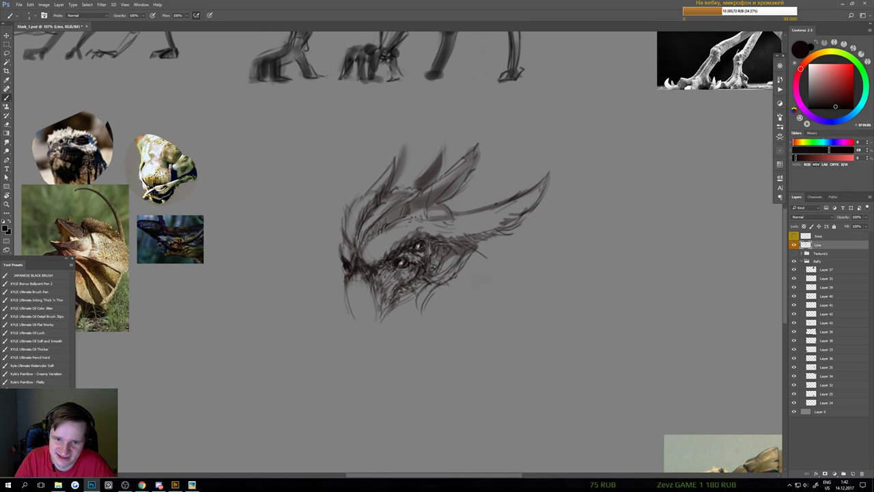
left_click_drag(413, 308, 373, 341)
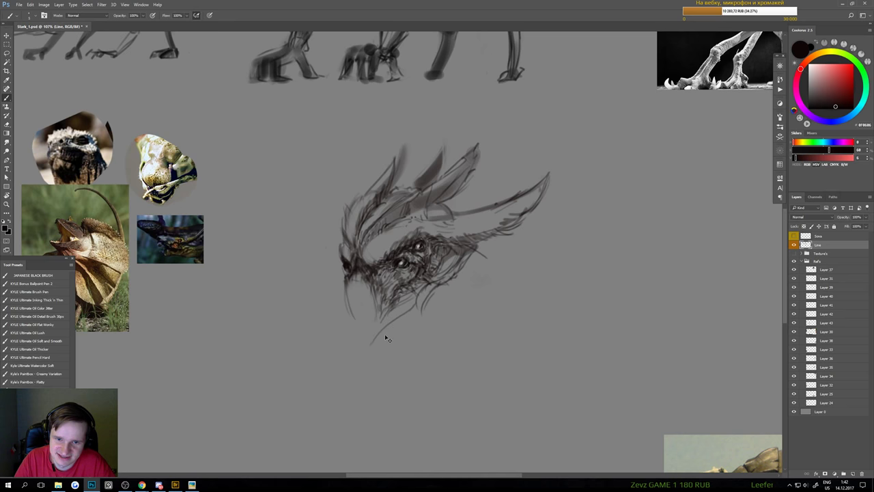
key("ctrl+z")
left_click_drag(413, 308, 376, 335)
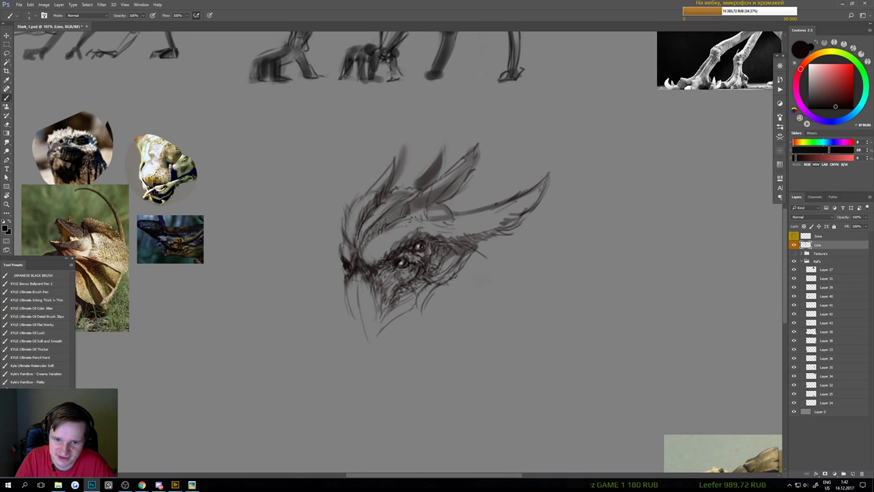
scroll(369, 347, "down", 2)
scroll(359, 336, "up", 2)
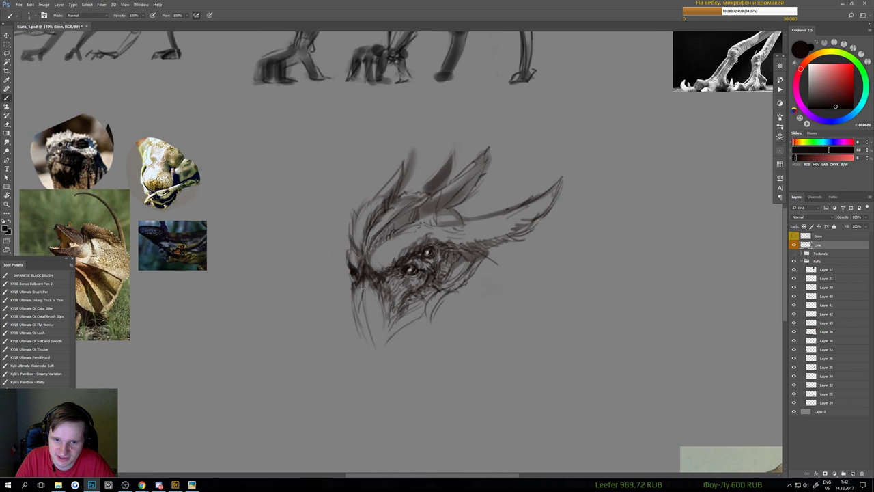
- Erase the stray line ends around the lower tips of the large head's mandibles
key("e")
left_click_drag(366, 307, 373, 343)
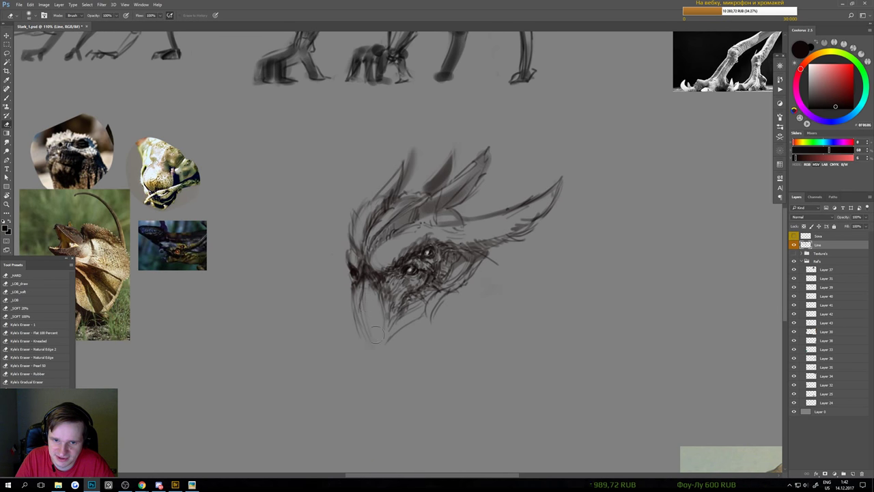
key("b")
scroll(374, 339, "down", 8)
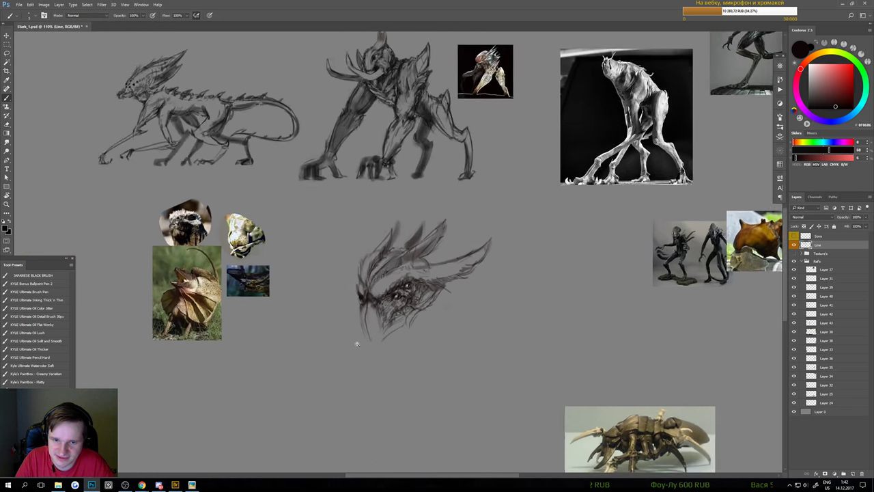
- Darken and extend the front mandible of the large head with curved strokes, and clean up its tip with the eraser
scroll(374, 319, "up", 7)
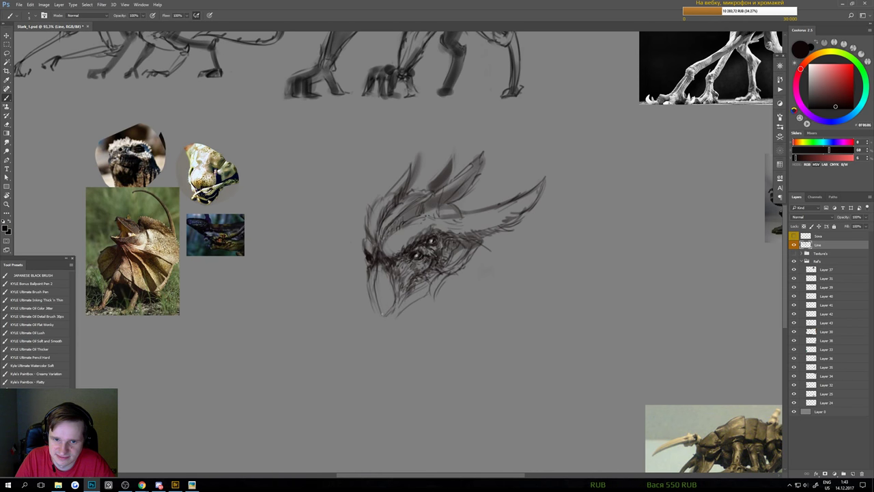
left_click_drag(373, 307, 379, 314)
left_click_drag(373, 280, 367, 311)
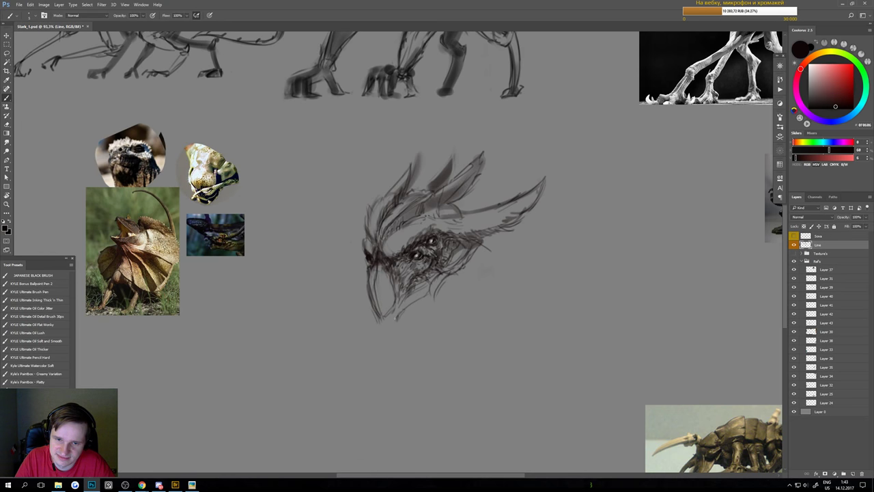
key("e")
left_click_drag(376, 320, 370, 334)
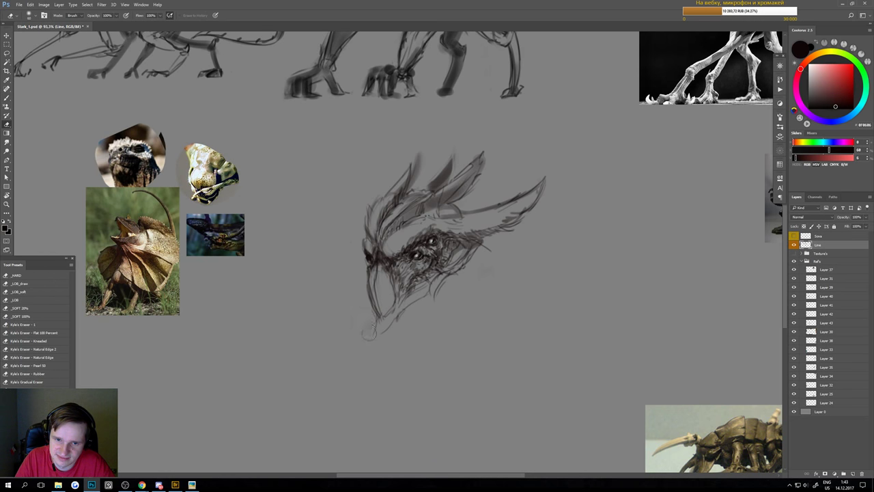
key("b")
scroll(382, 345, "down", 3)
scroll(376, 322, "up", 5)
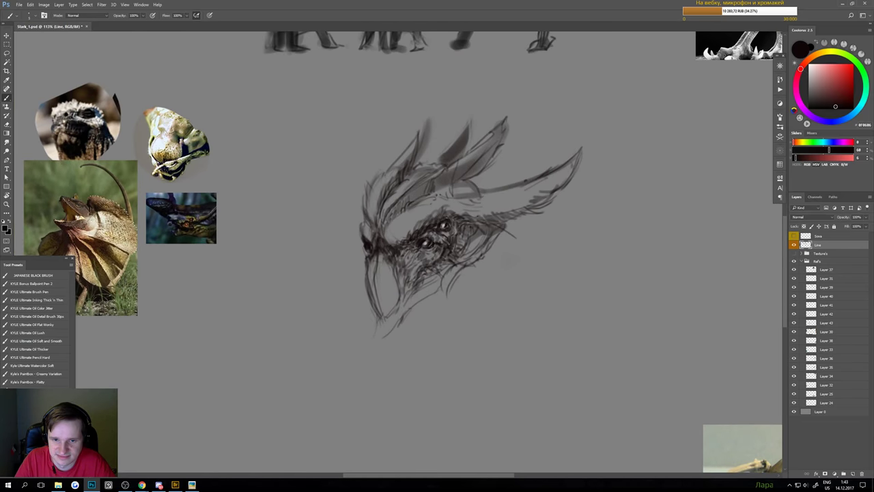
- Soften the front mandible's lines with the eraser and save the document
scroll(401, 322, "down", 3)
key("e")
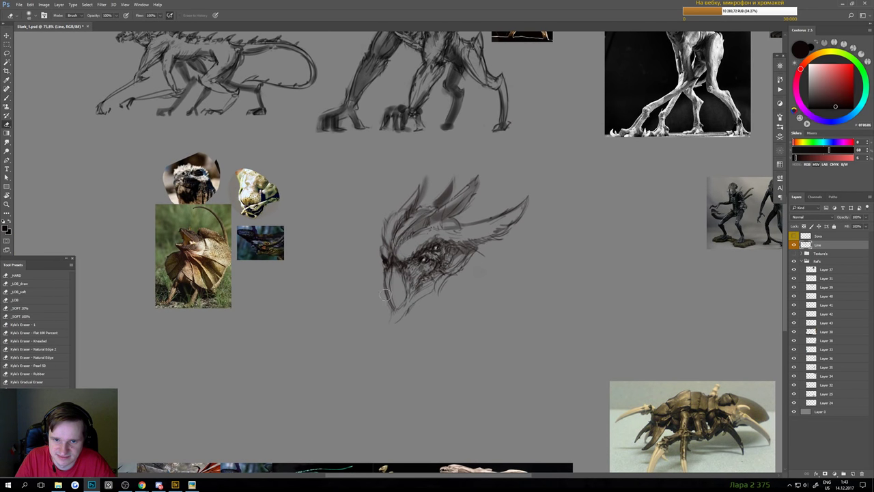
key("ctrl+s")
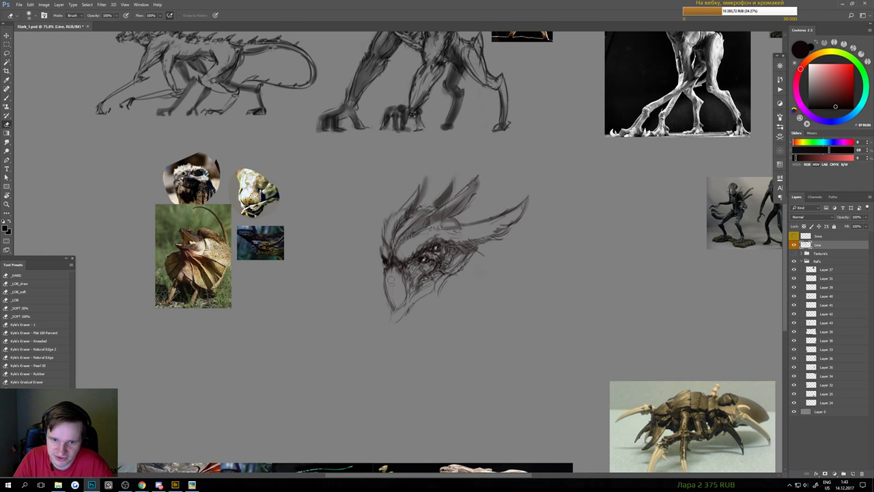
- Draw short fang-like strokes below the nostrils and along the inner edges of the mandibles
key("b")
scroll(398, 304, "up", 2)
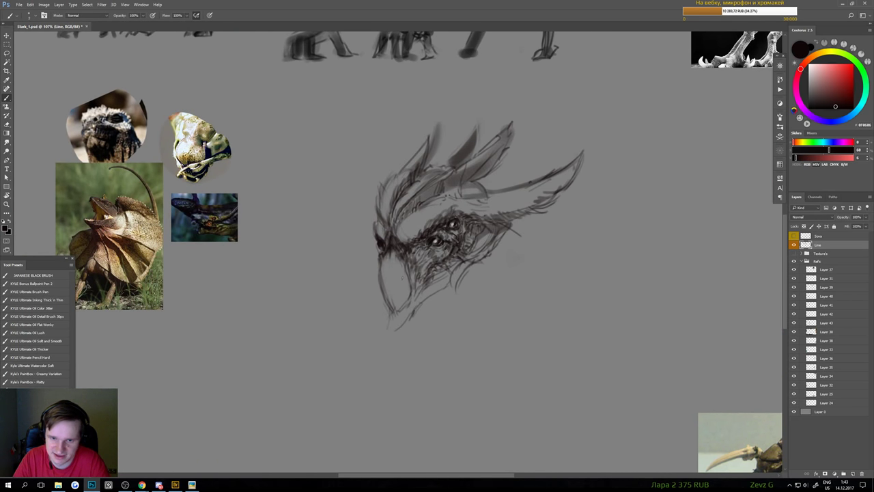
left_click_drag(405, 272, 410, 295)
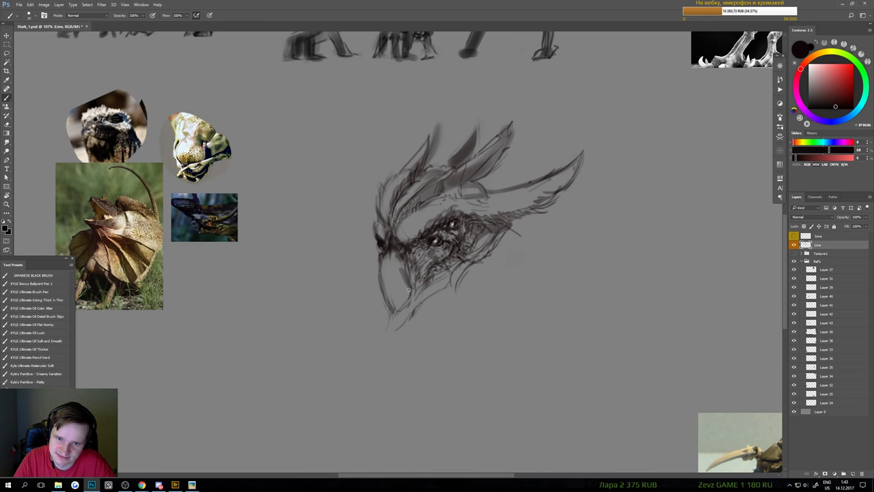
scroll(408, 289, "down", 5)
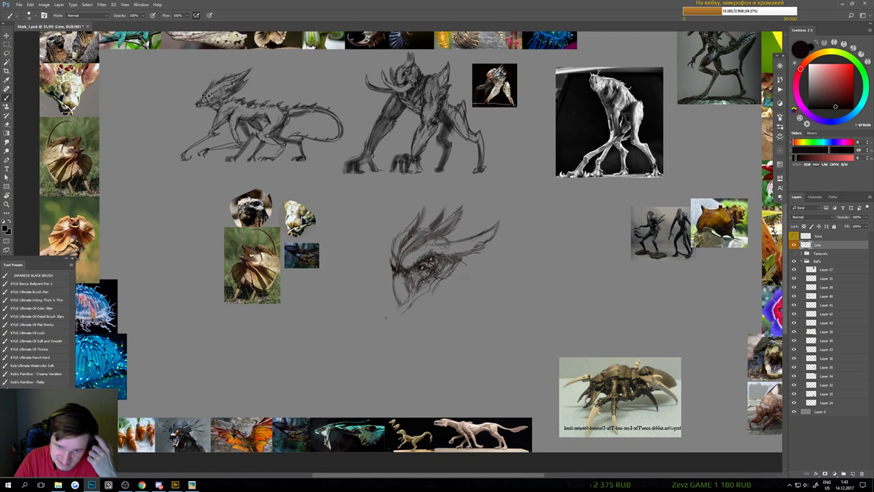
scroll(399, 290, "up", 5)
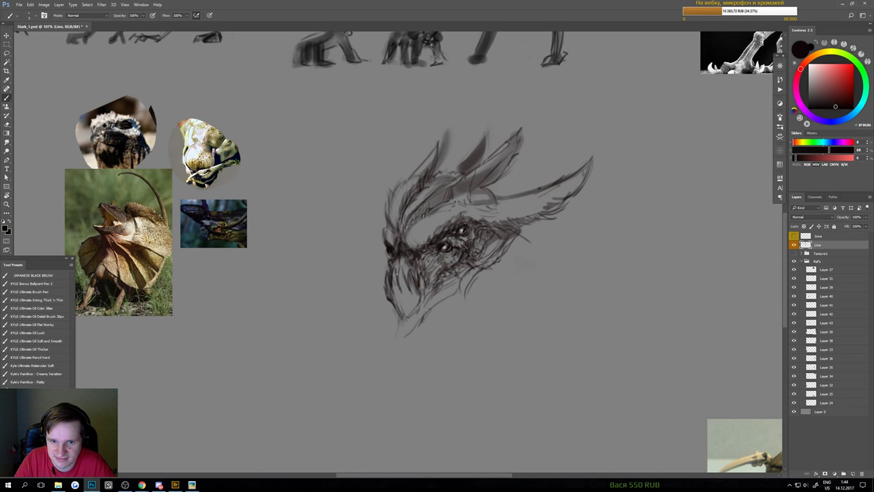
left_click_drag(367, 290, 375, 320)
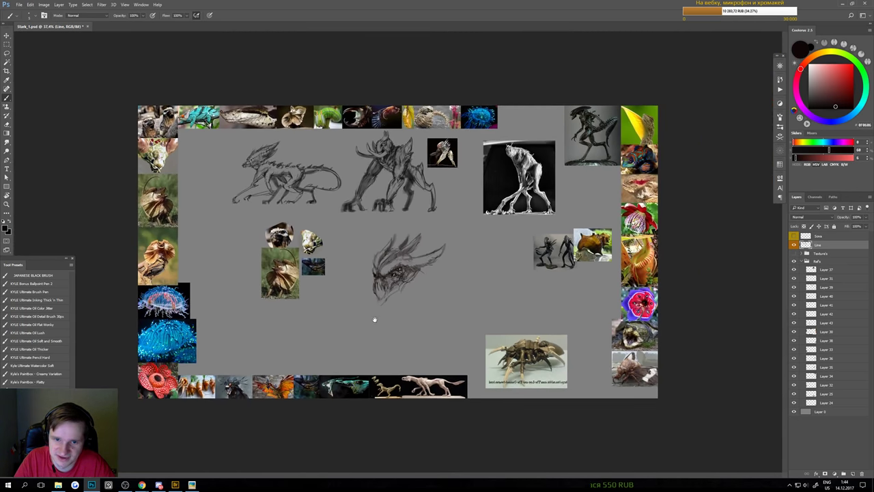
- Refine and darken the fang strokes between the mandibles, and add short pointed strokes hanging from the front tip
scroll(379, 295, "up", 5)
key("e")
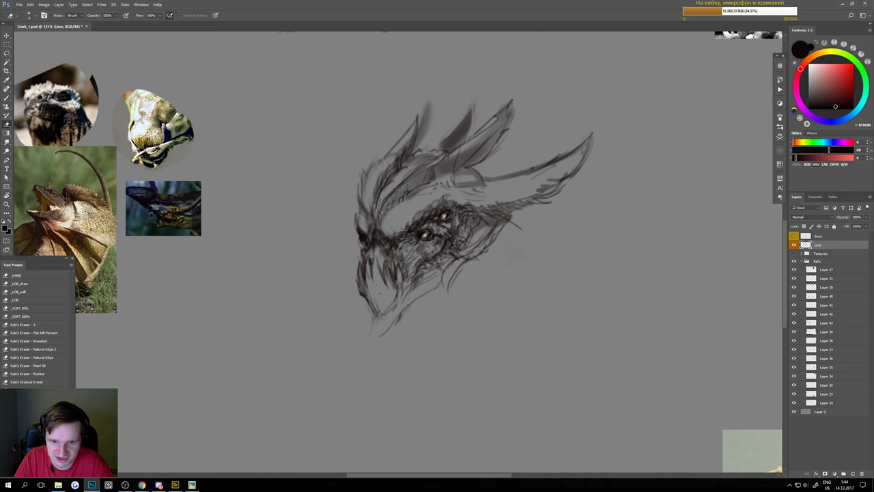
key("b")
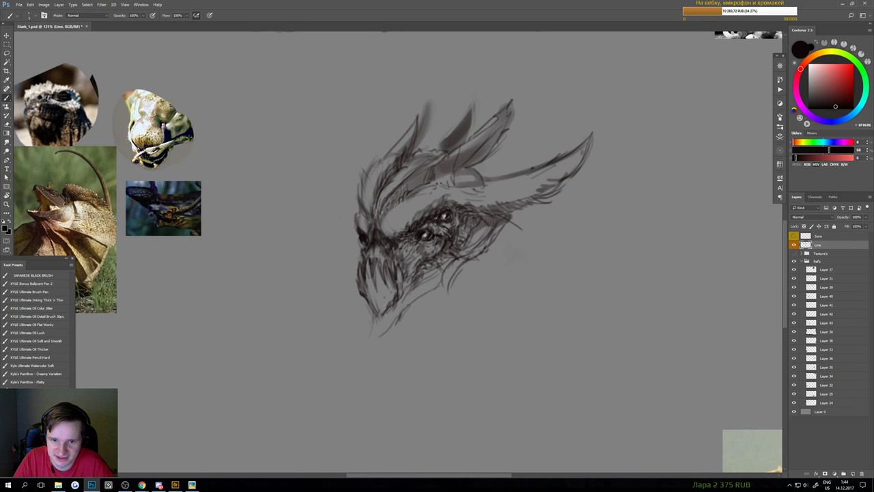
left_click_drag(380, 314, 369, 336)
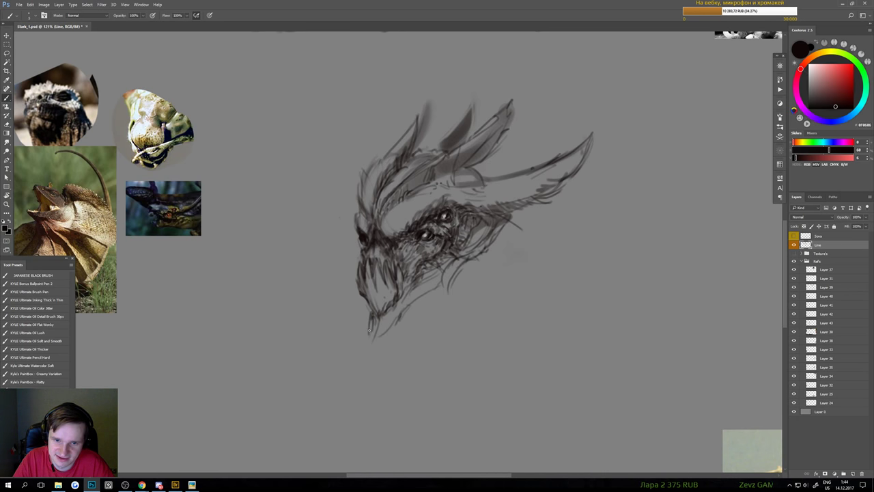
- Erase part of the long jaw line behind the mandibles and rework it with short jagged, hatched strokes
key("e")
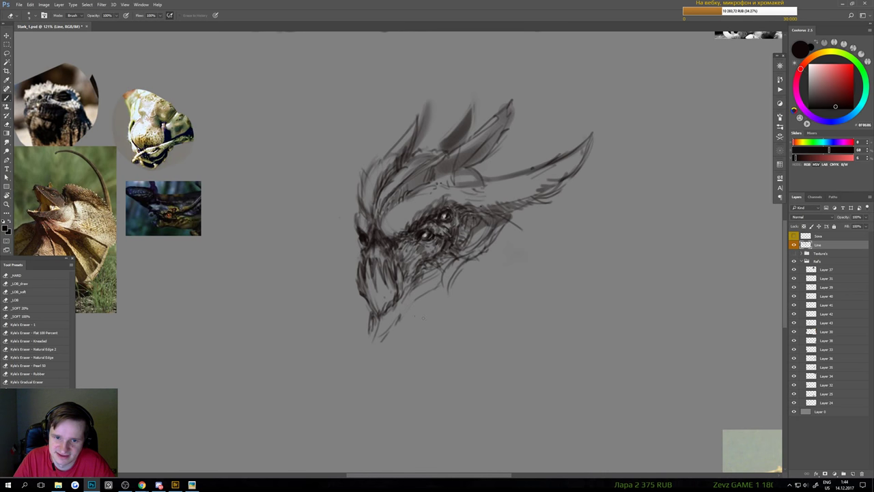
key("b")
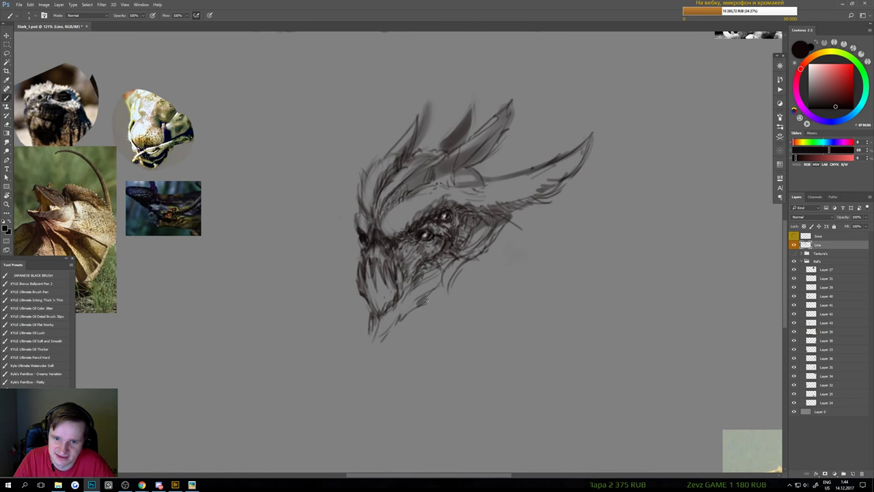
left_click_drag(434, 295, 420, 311)
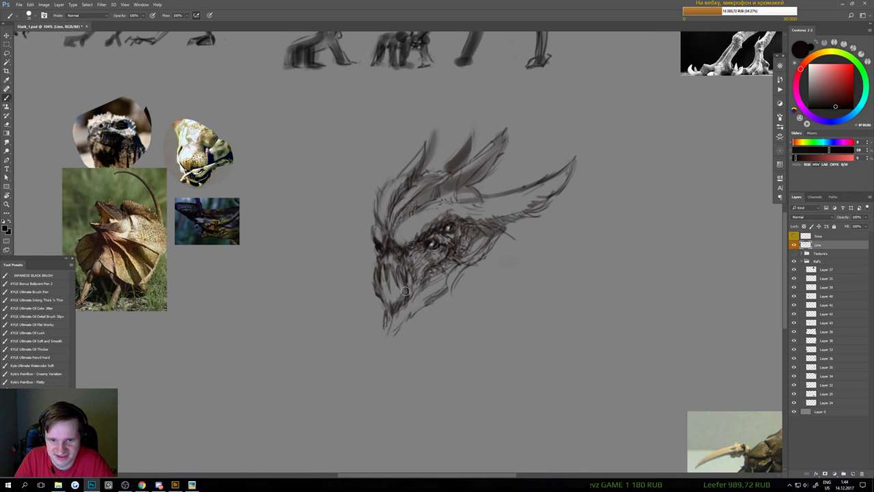
- Shade the area between the mandibles with broader dark brush strokes
scroll(406, 290, "down", 4)
scroll(394, 305, "up", 4)
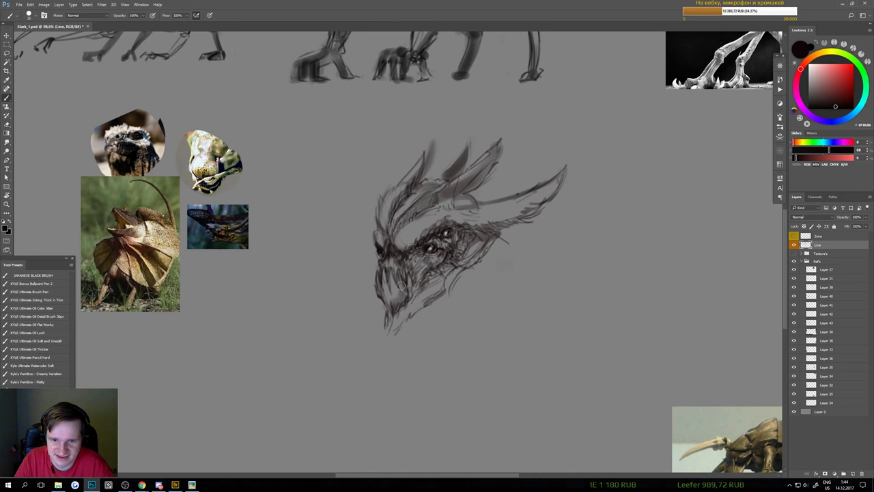
scroll(399, 297, "down", 4)
scroll(377, 300, "up", 3)
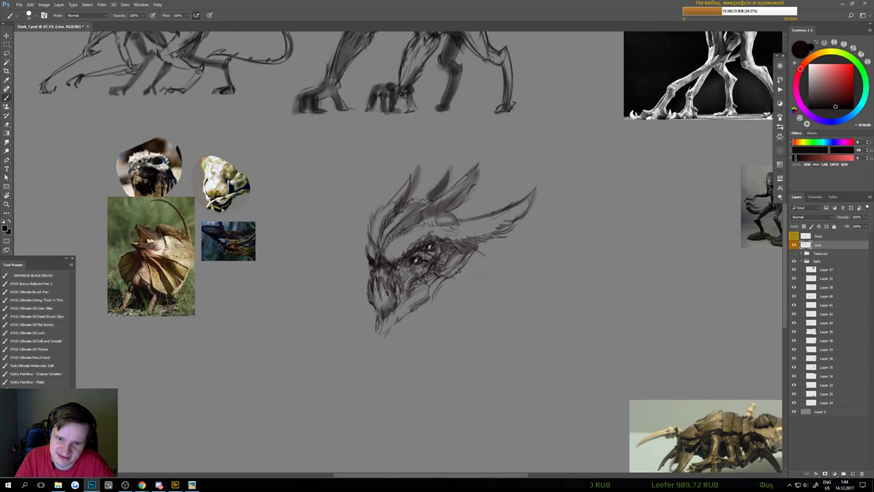
mouse_move(387, 280)
left_mouse_down()
mouse_move(379, 307)
mouse_move(392, 309)
left_mouse_up()
scroll(399, 319, "up", 1)
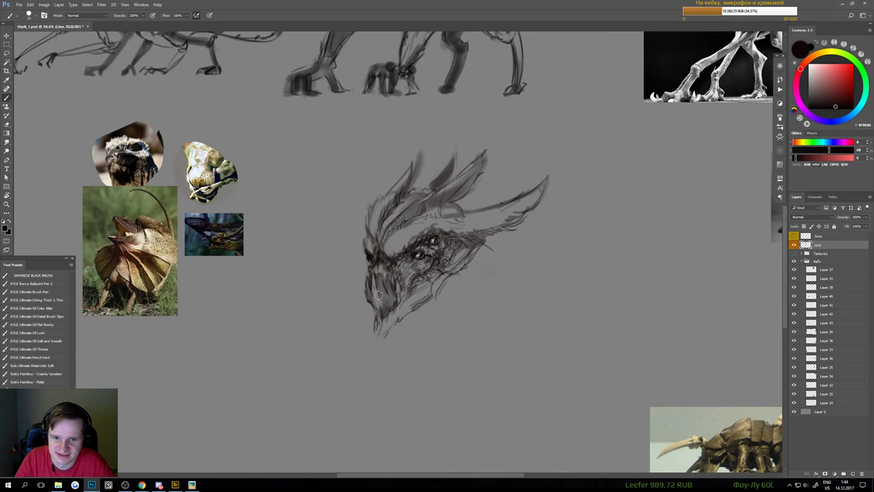
- Erase thin light streaks in the shaded mouth area to separate the fangs
scroll(376, 321, "down", 4)
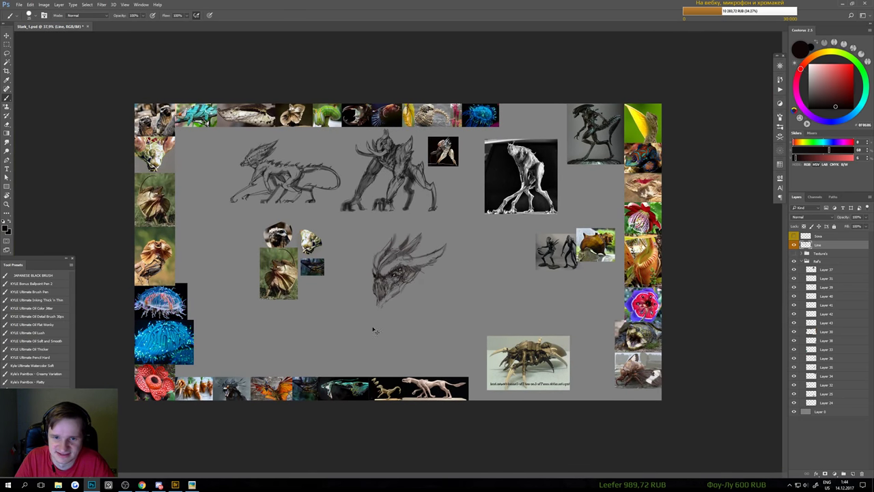
scroll(378, 300, "up", 4)
key("e")
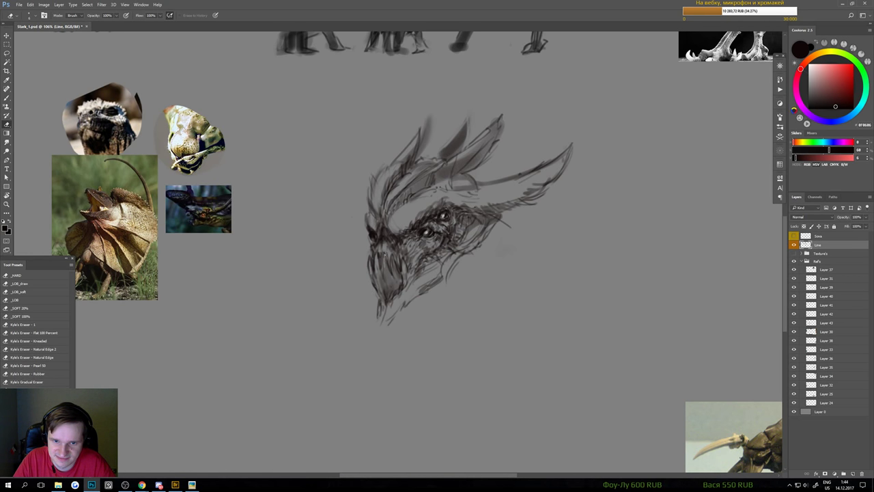
left_click_drag(389, 277, 358, 295)
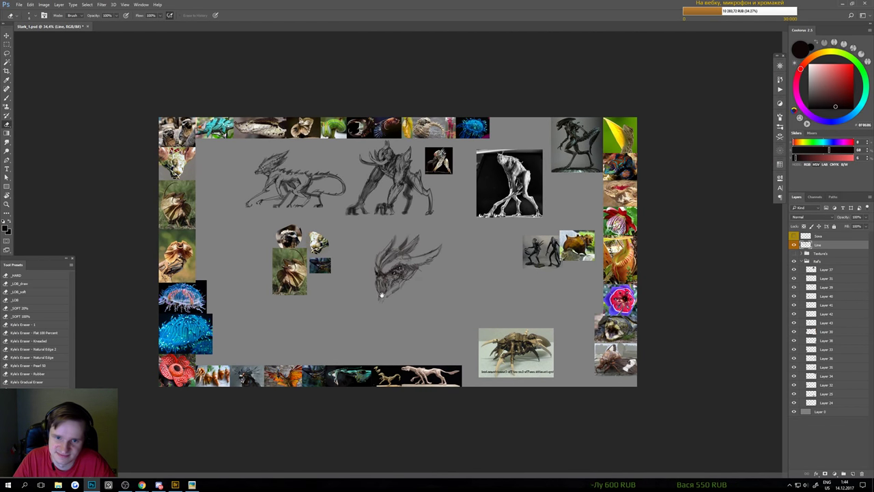
- Darken the upper mouth area just below the nostrils with larger and finer brush strokes
scroll(383, 295, "up", 3)
scroll(383, 282, "up", 2)
key("b")
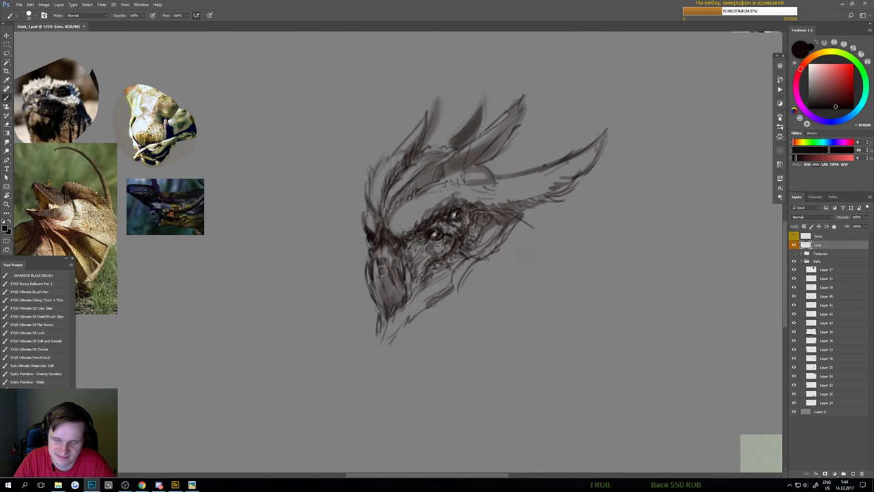
left_click_drag(381, 247, 372, 269)
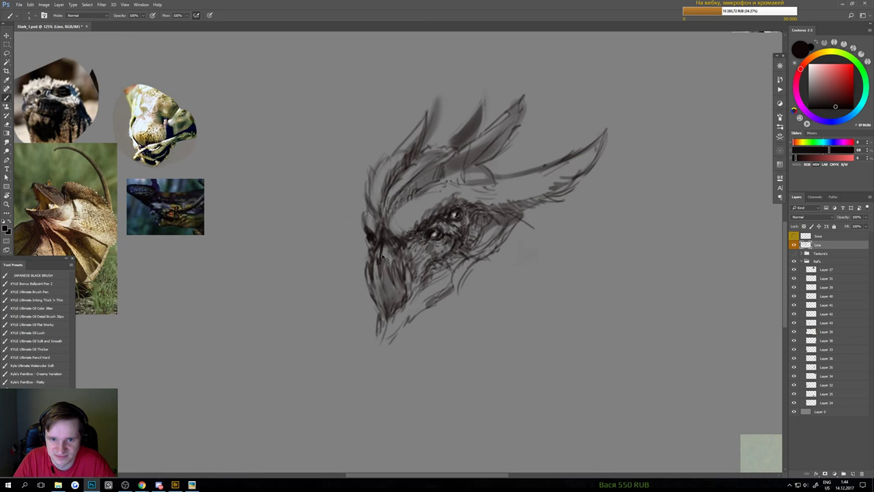
scroll(374, 273, "down", 3)
scroll(376, 291, "up", 4)
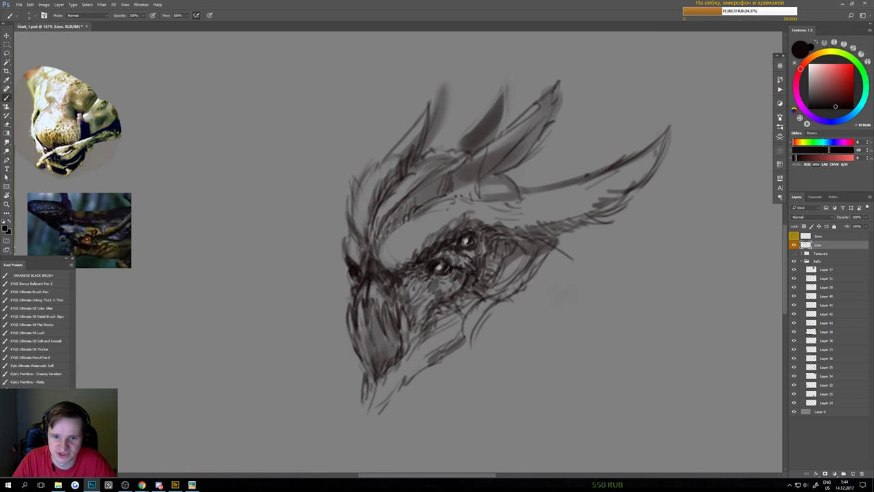
scroll(399, 318, "down", 4)
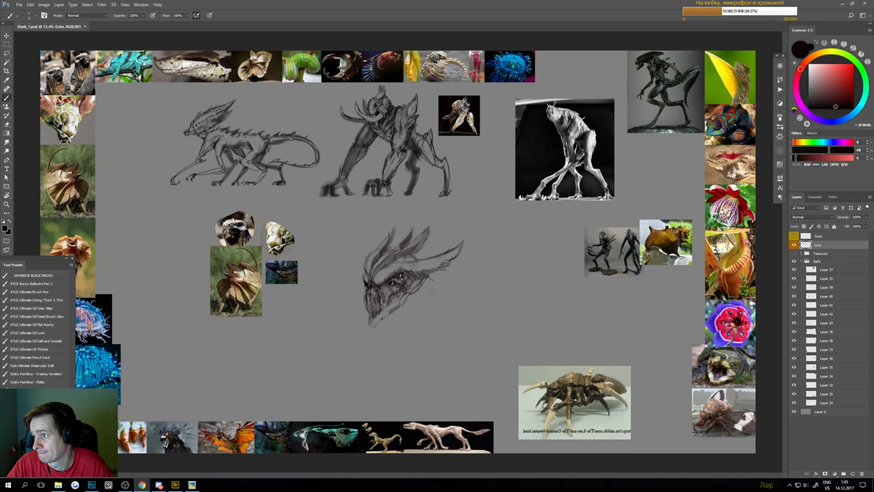
- Switch to Chrome, search Google Images for "летучая мышь", and preview the snarling bat and the hand-held bat photos
left_click(142, 485)
type("k")
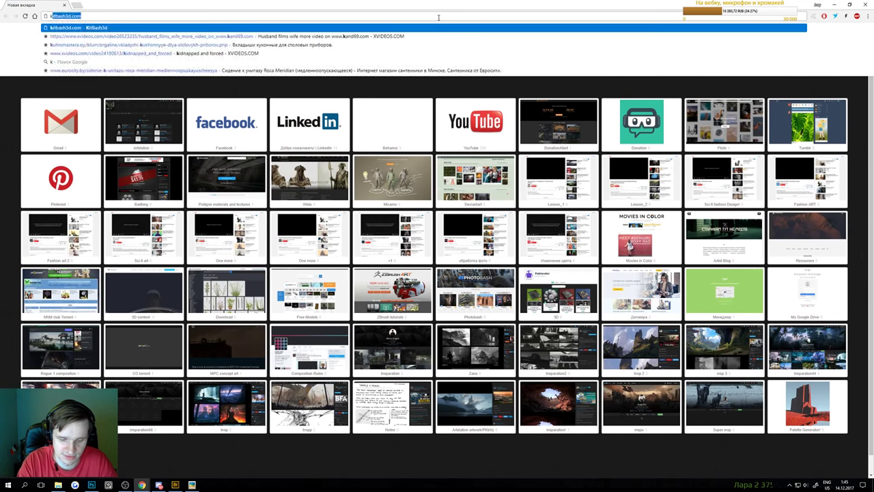
key("BackSpace")
key("alt+shift")
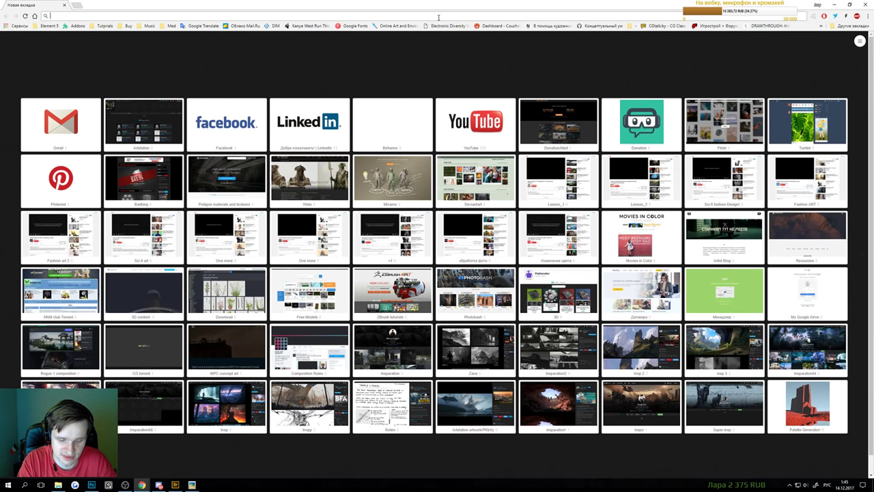
type("летучая м")
key("Return")
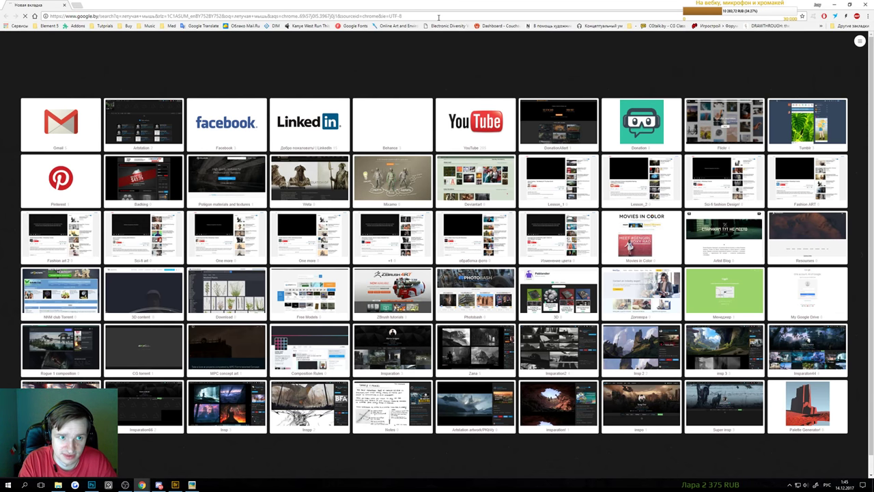
left_click(82, 69)
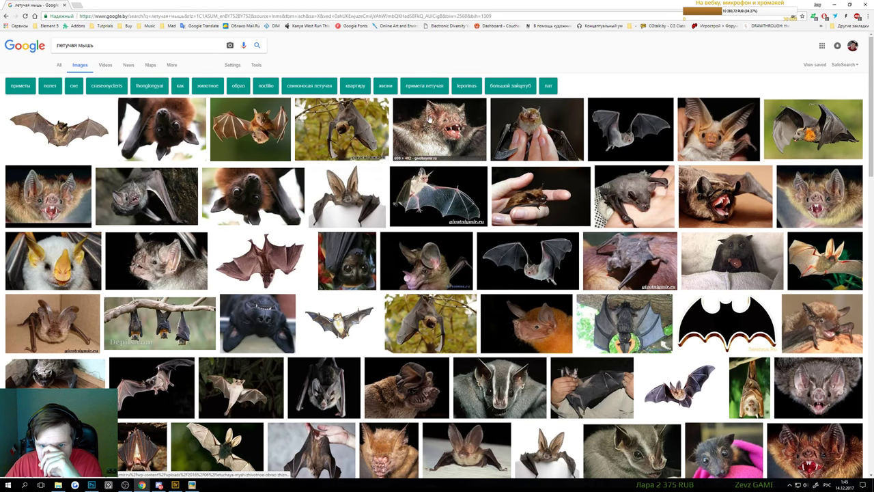
left_click(429, 119)
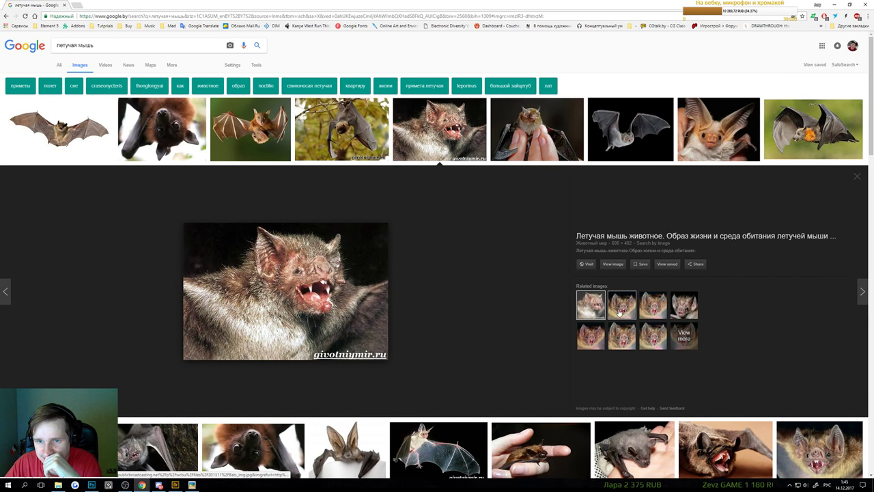
left_click(519, 148)
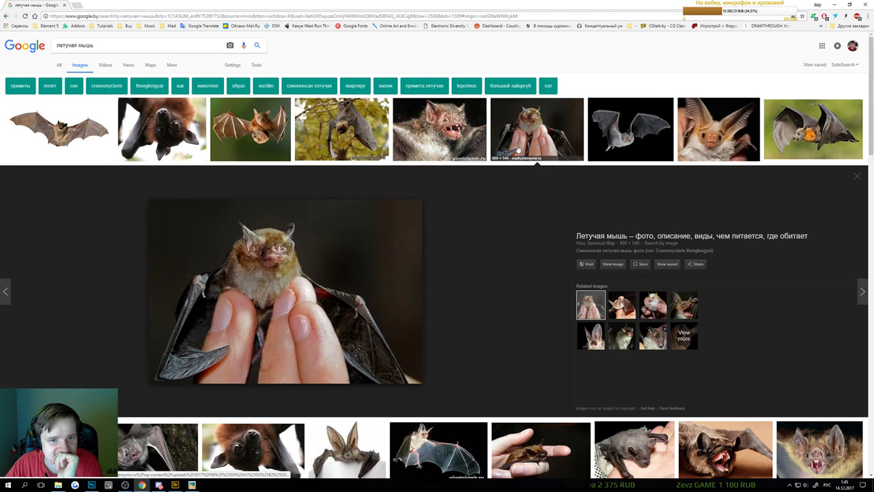
- Open the full-size photo of the hand-held bat in a new tab and browse further down the image results
scroll(207, 177, "down", 1)
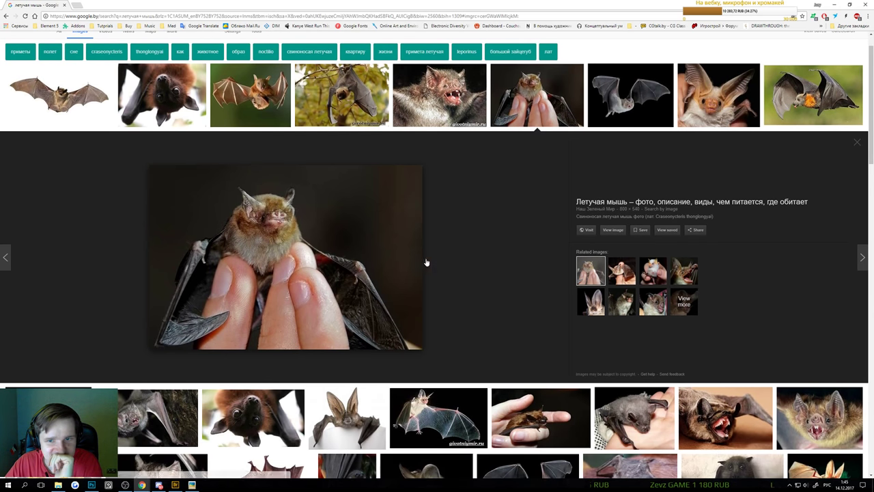
left_click(612, 230)
scroll(613, 229, "down", 3)
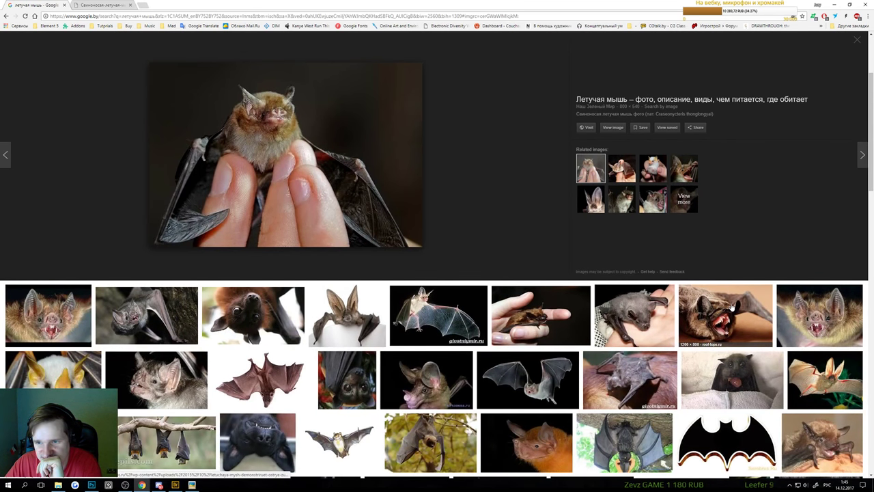
- Preview the snarling brown and long-eared bat photos, and open the full-size image of the grey open-mouthed bat on rock
left_click(730, 309)
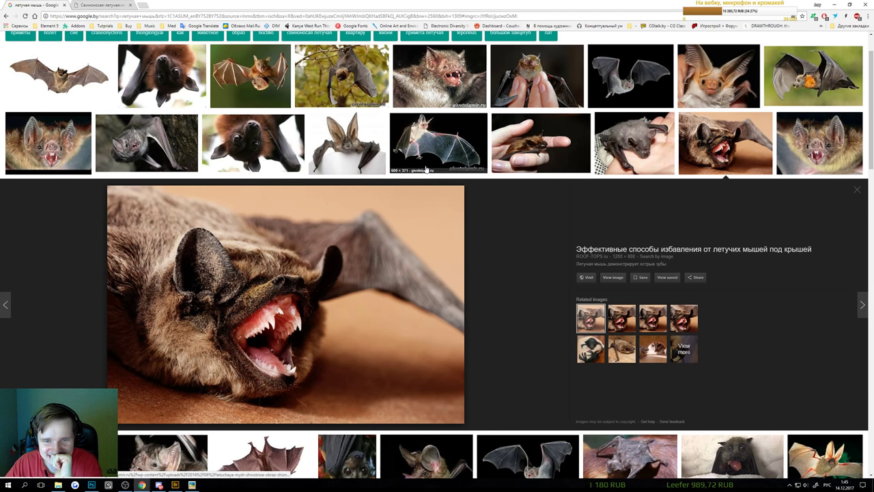
left_click(351, 164)
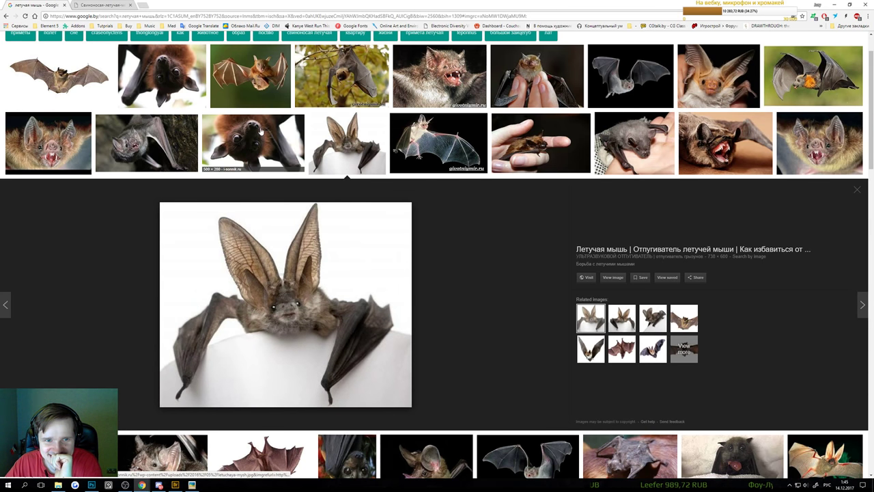
left_click(252, 145)
left_click(148, 147)
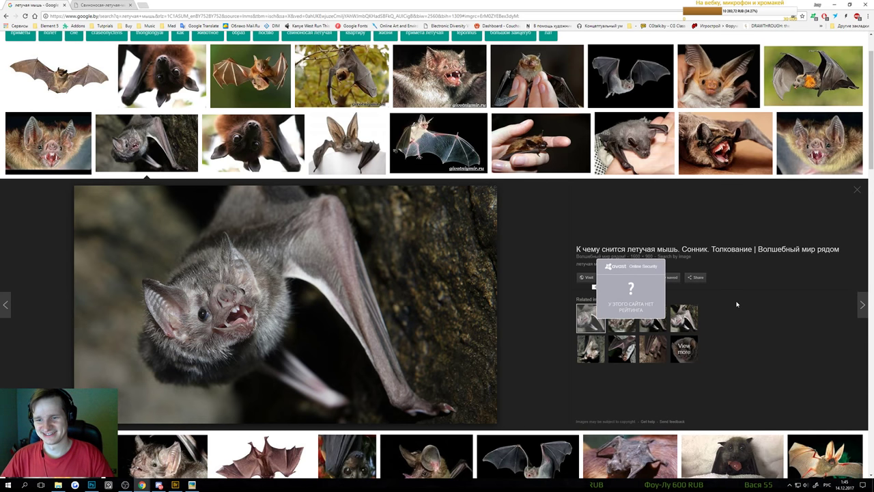
left_click(610, 278)
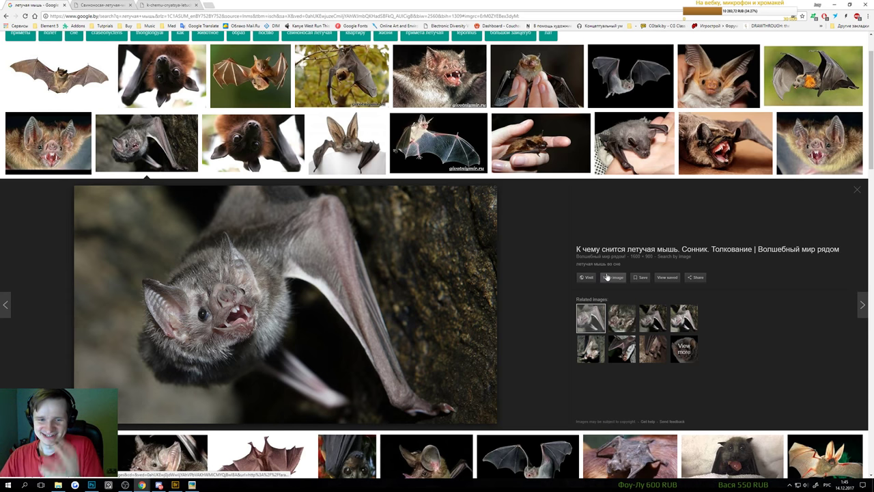
- Preview more bats in the results and open the full-size image of the grey bat head seen in profile
left_click(540, 169)
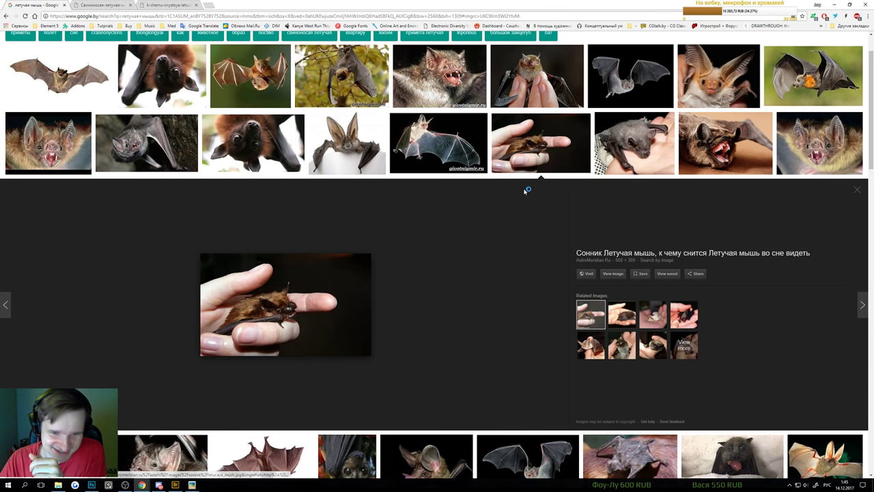
scroll(521, 273, "down", 3)
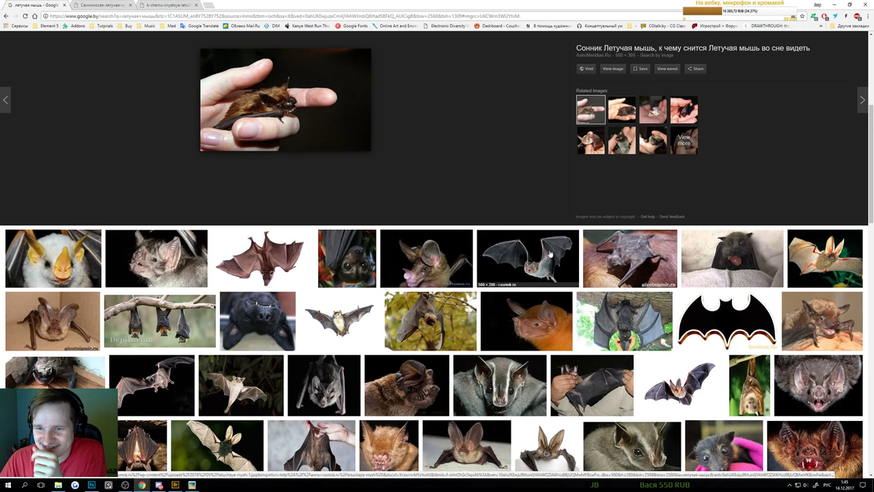
left_click(599, 250)
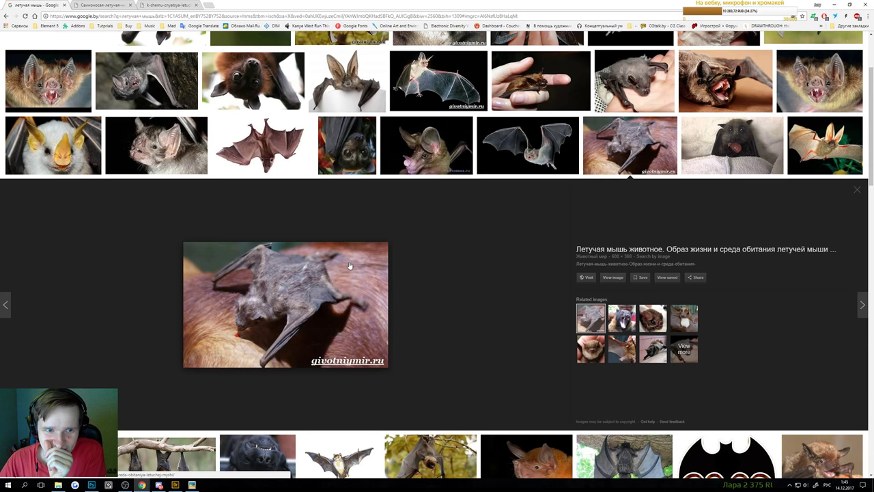
left_click(142, 159)
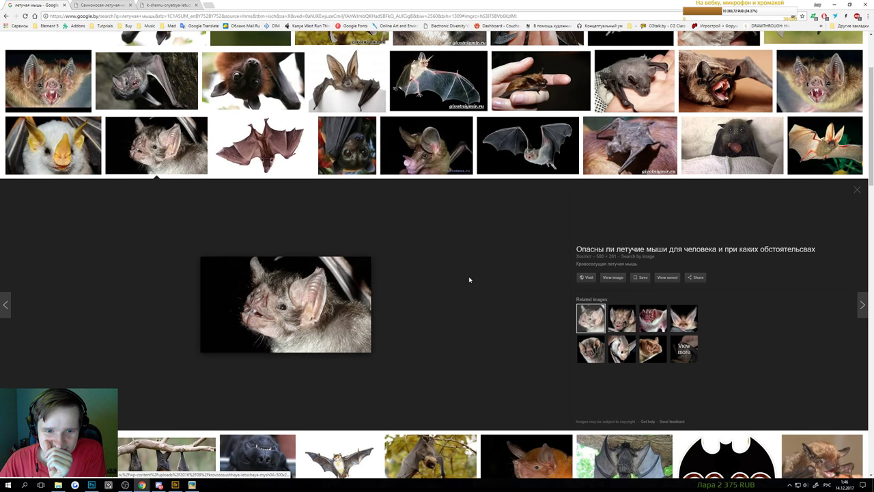
left_click(613, 276)
- Browse further down the bat results and preview the brown bat profile with the large folded ear
scroll(514, 282, "down", 3)
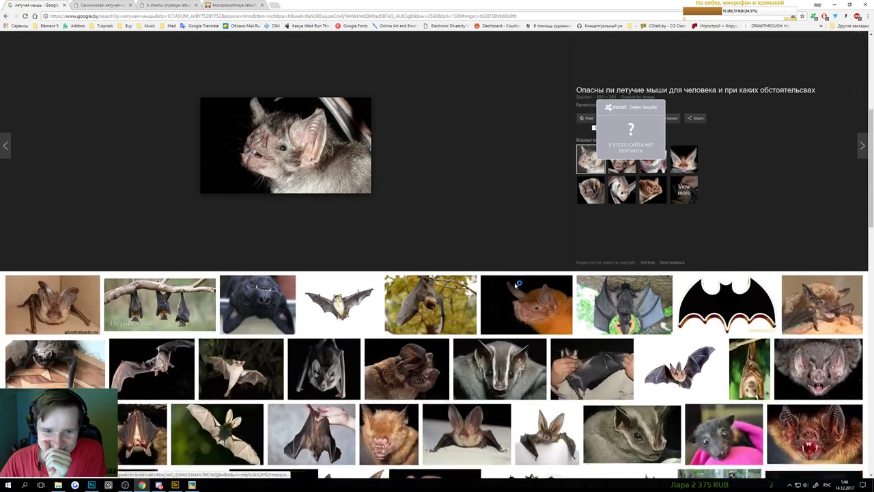
scroll(514, 282, "down", 1)
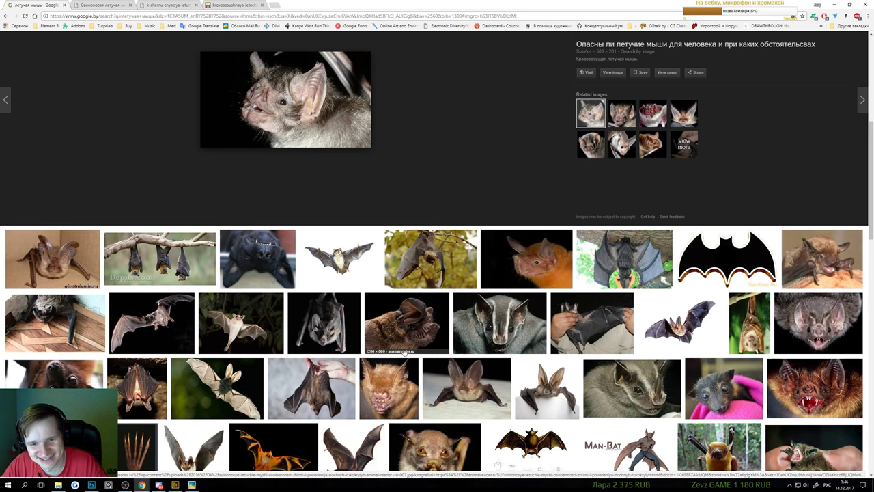
left_click(404, 320)
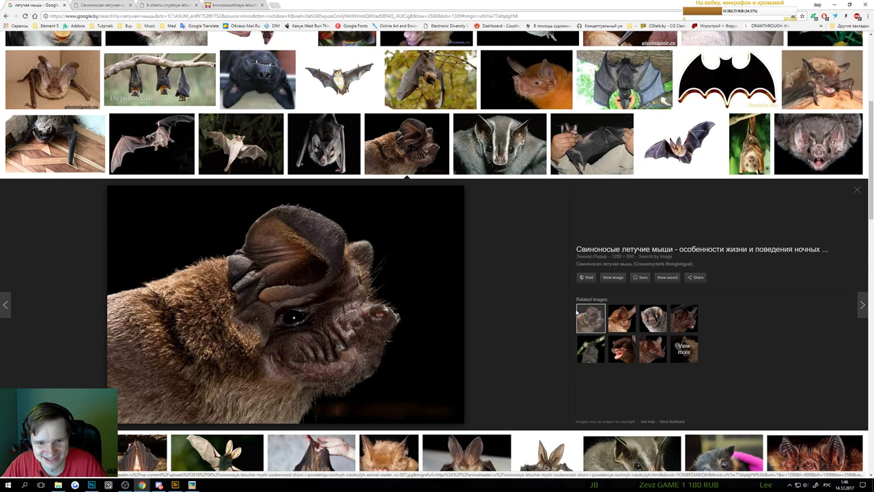
scroll(573, 312, "down", 1)
scroll(573, 312, "down", 1)
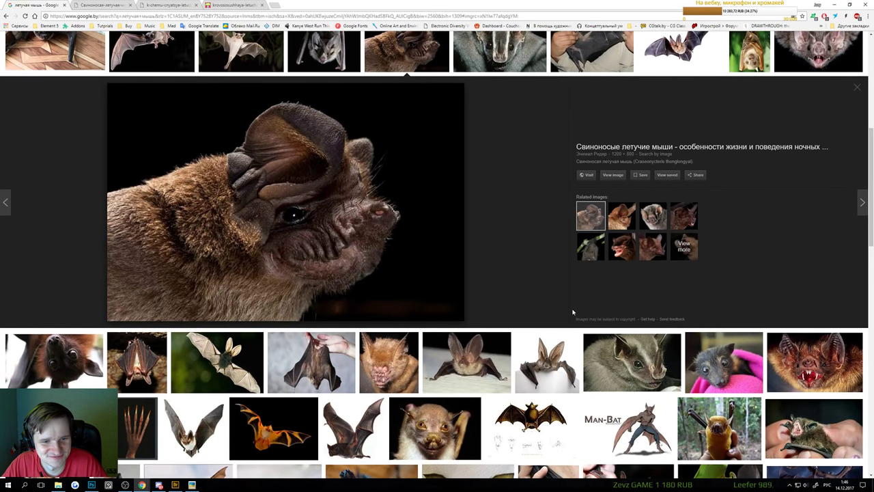
scroll(573, 312, "up", 1)
- Copy the full-size profile bat image, switch to Photoshop, and paste it below the frilled lizard reference
left_click(178, 5)
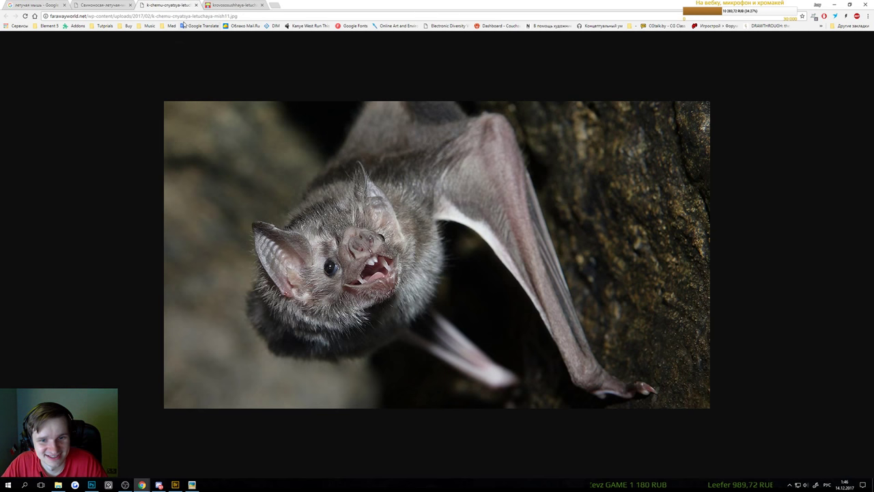
left_click(236, 5)
right_click(450, 226)
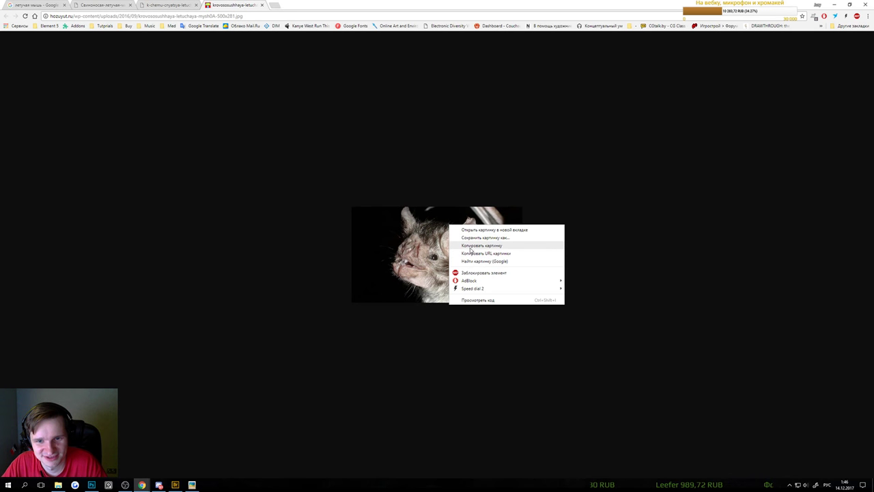
left_click(478, 245)
left_click(90, 484)
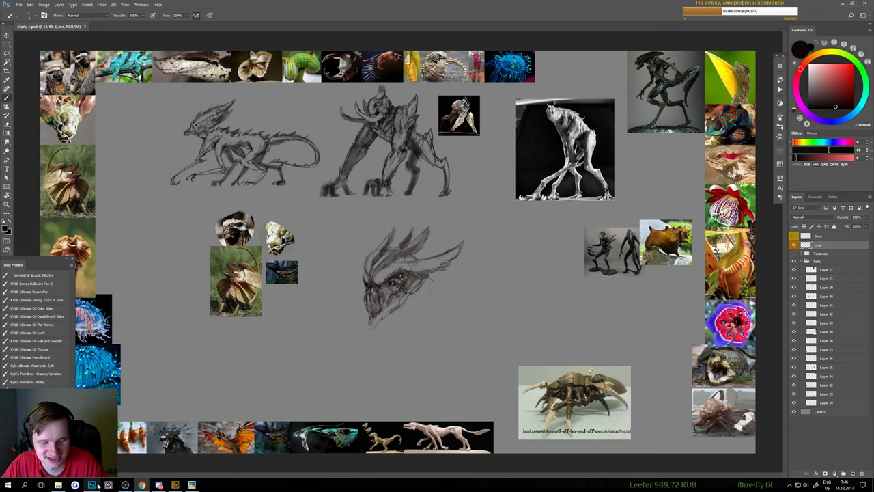
left_click(254, 254)
key("ctrl+v")
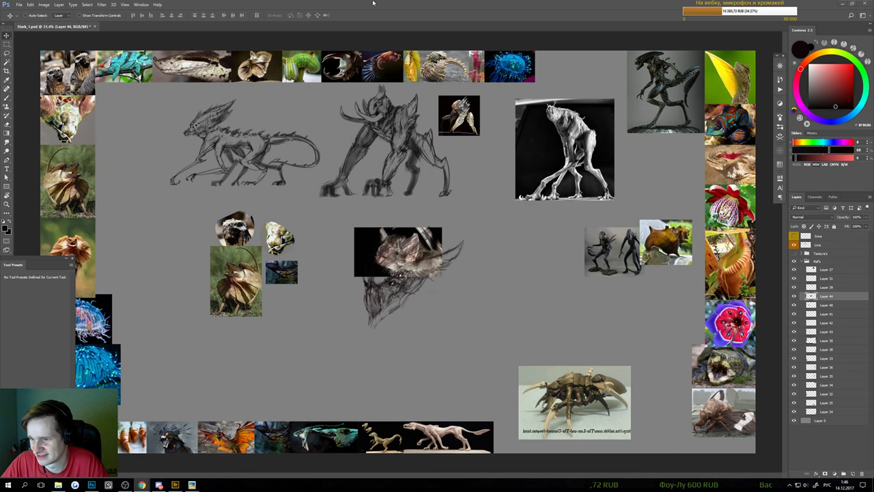
mouse_move(376, 249)
left_mouse_down()
mouse_move(318, 279)
mouse_move(273, 328)
left_mouse_up()
- Crop both sides of the pasted profile bat photo down to its head, then reposition it below the lizard references
scroll(285, 340, "up", 2)
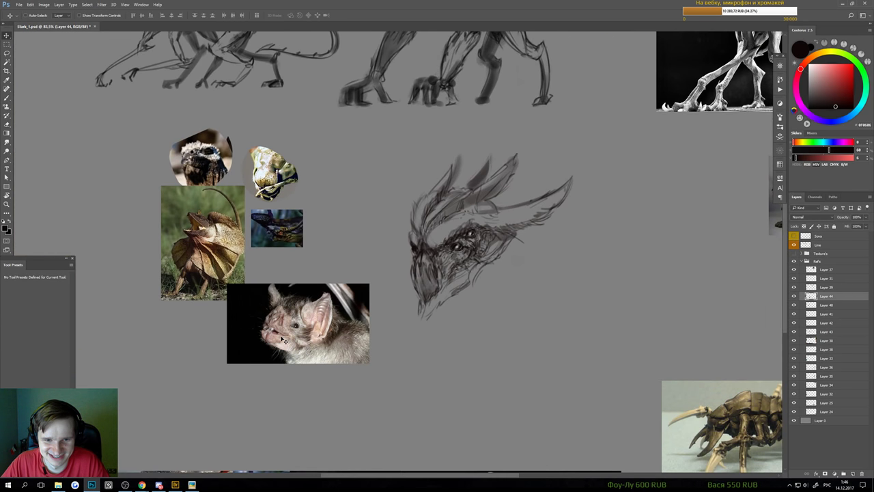
key("m")
left_click_drag(195, 293, 253, 394)
key("Delete")
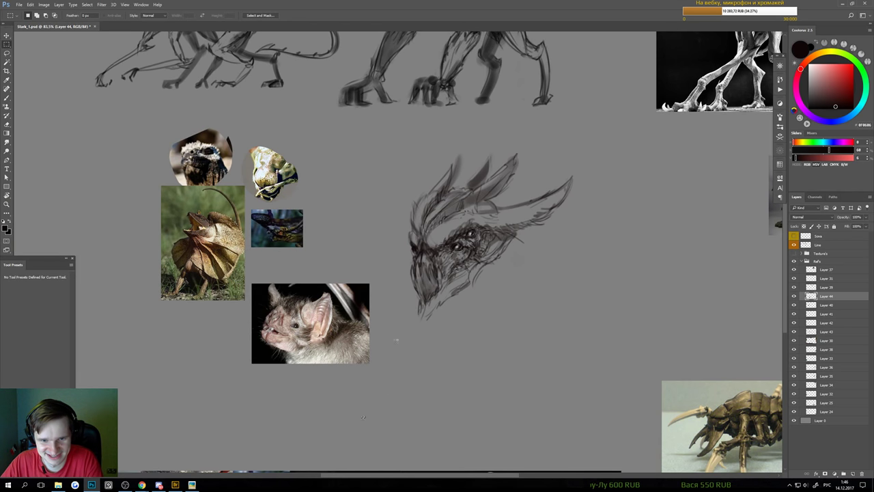
left_click_drag(389, 239, 340, 376)
key("Delete")
key("ctrl+d")
key("v")
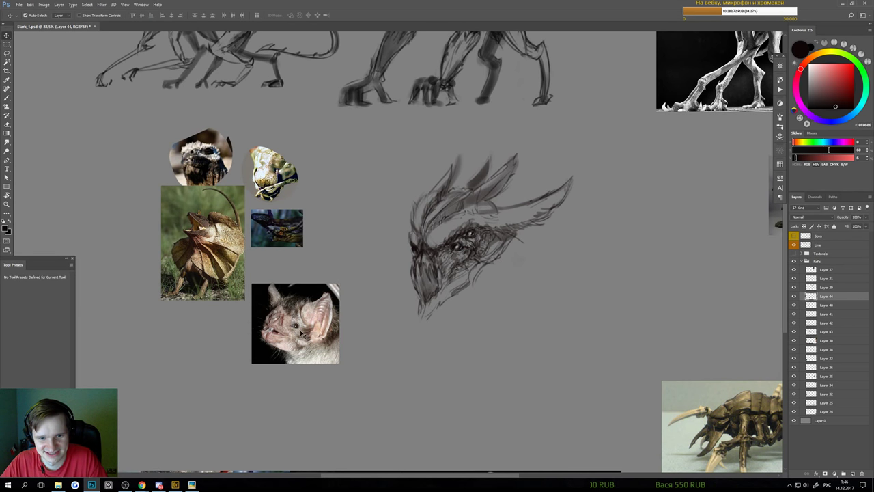
left_click_drag(301, 330, 282, 351)
- Switch to Chrome, copy the full-size image of the open-mouthed grey bat, and close all the opened bat image tabs
mouse_move(141, 484)
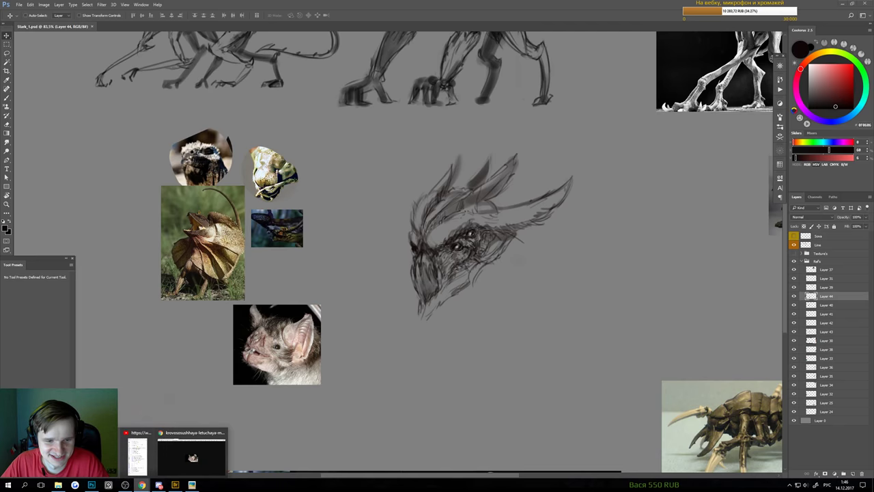
left_click(193, 454)
left_click(261, 5)
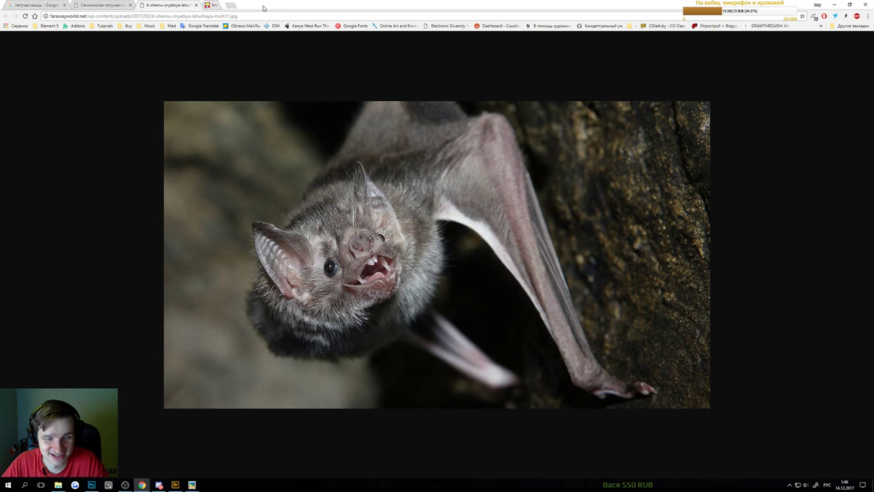
left_click(116, 4)
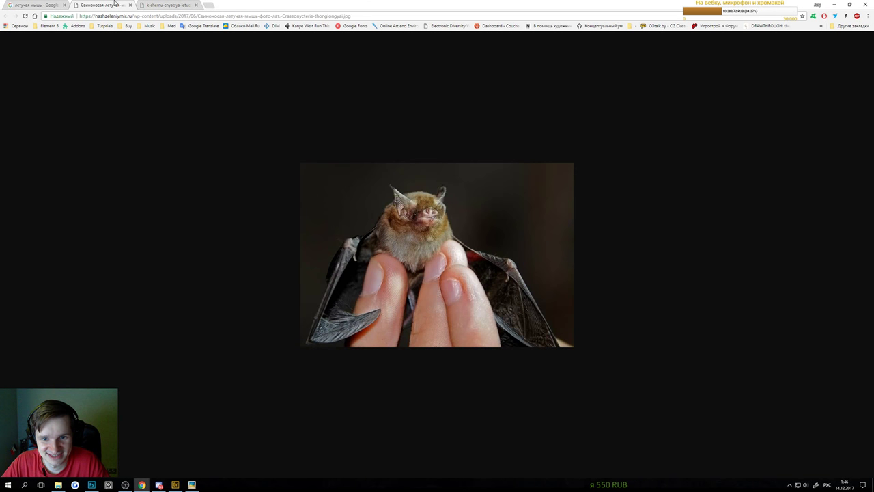
left_click(130, 5)
right_click(426, 198)
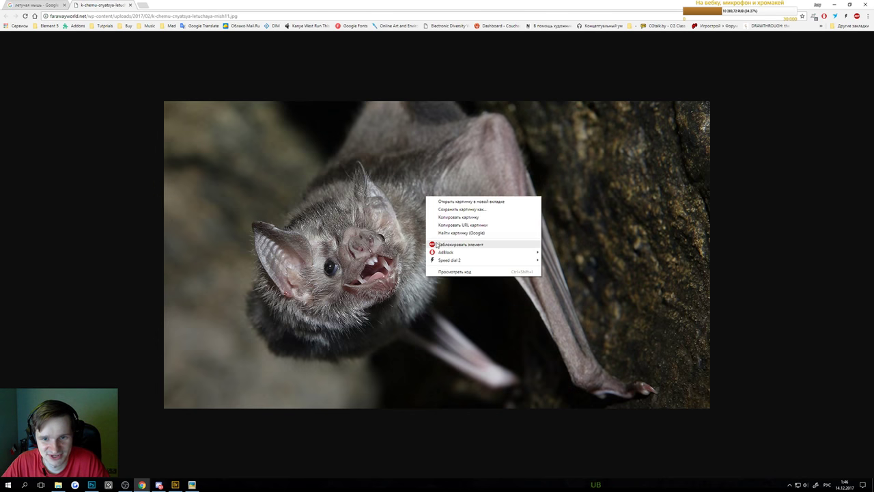
left_click(455, 217)
left_click(130, 5)
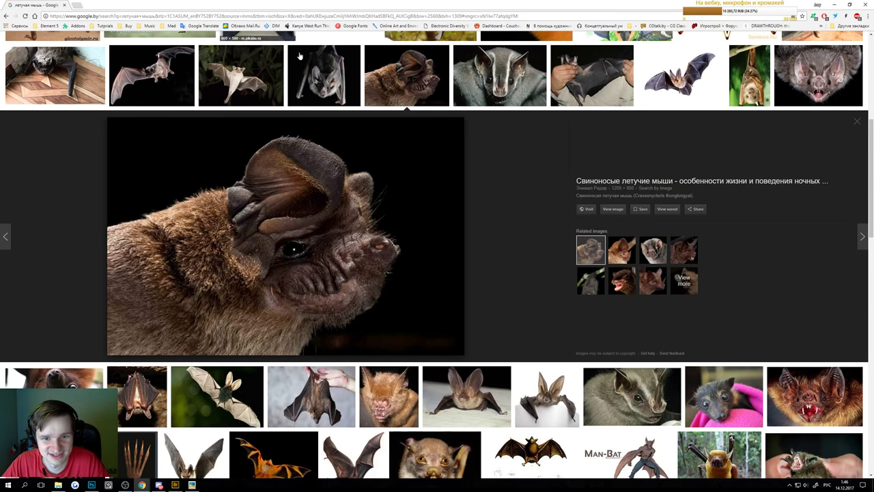
- Switch to Photoshop, paste the open-mouthed bat photo, and cut off strips along its left and right sides
key("alt+Tab")
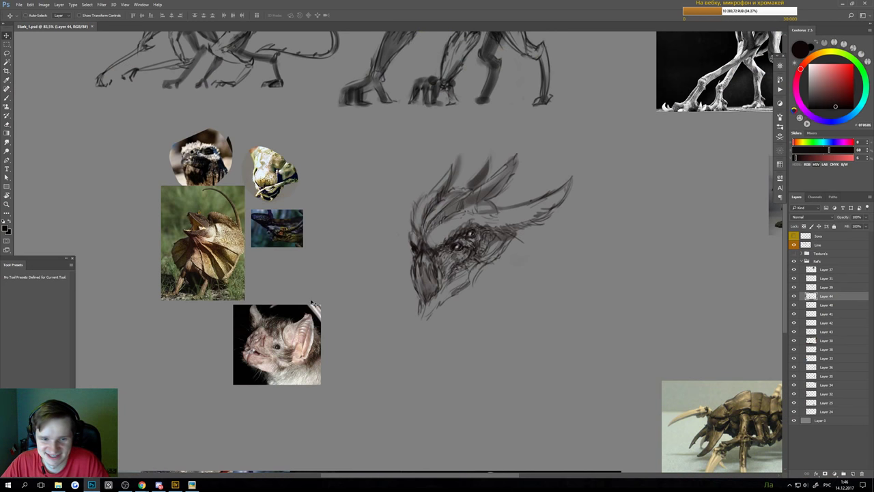
key("ctrl+v")
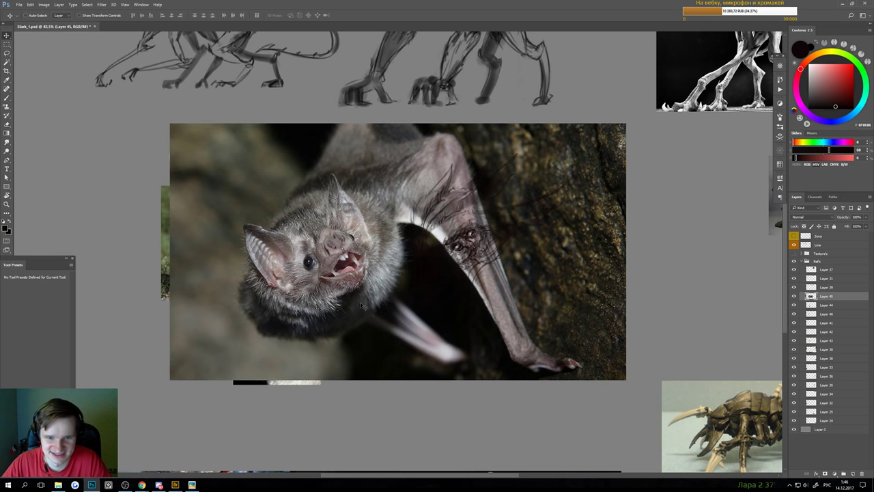
key("m")
mouse_move(689, 58)
left_mouse_down()
mouse_move(661, 73)
mouse_move(435, 452)
mouse_move(382, 438)
mouse_move(551, 432)
left_mouse_up()
key("Delete")
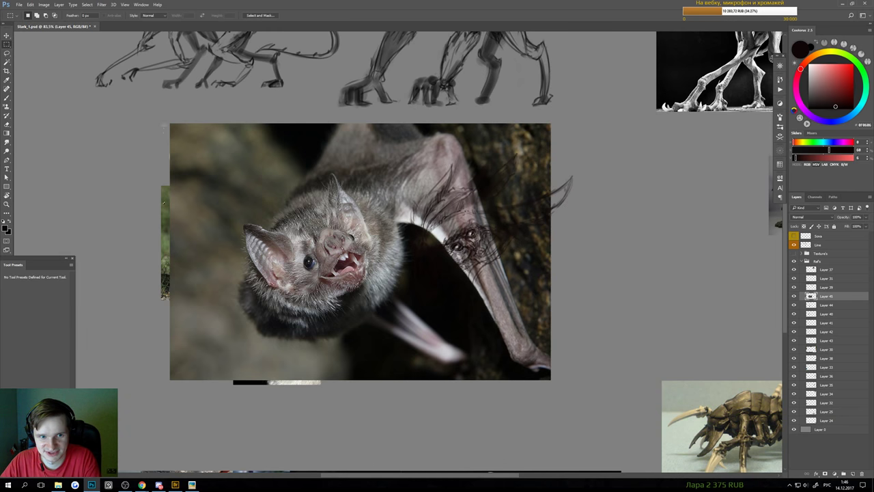
left_click_drag(165, 117, 266, 433)
left_click_drag(219, 371, 175, 357)
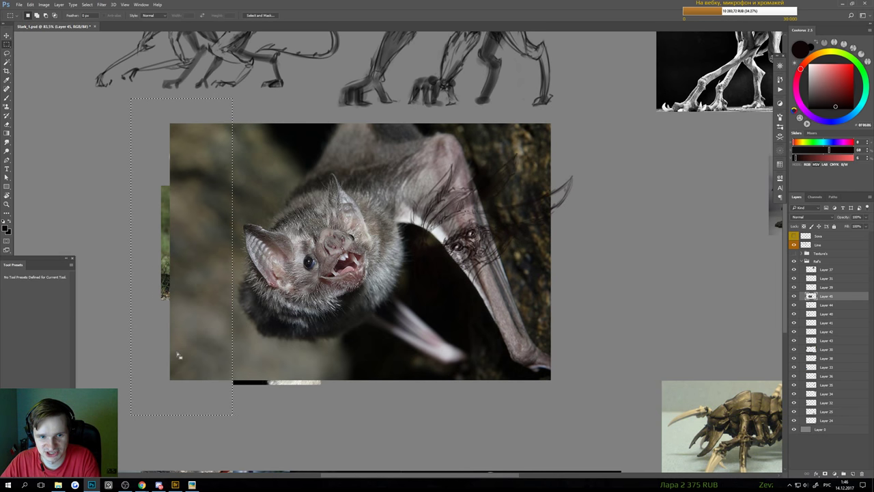
key("Delete")
left_click_drag(401, 403, 355, 402)
- Move the open-mouthed bat photo below the lizard reference and scale it down to fit beside the profile bat
key("v")
left_click_drag(351, 273, 248, 293)
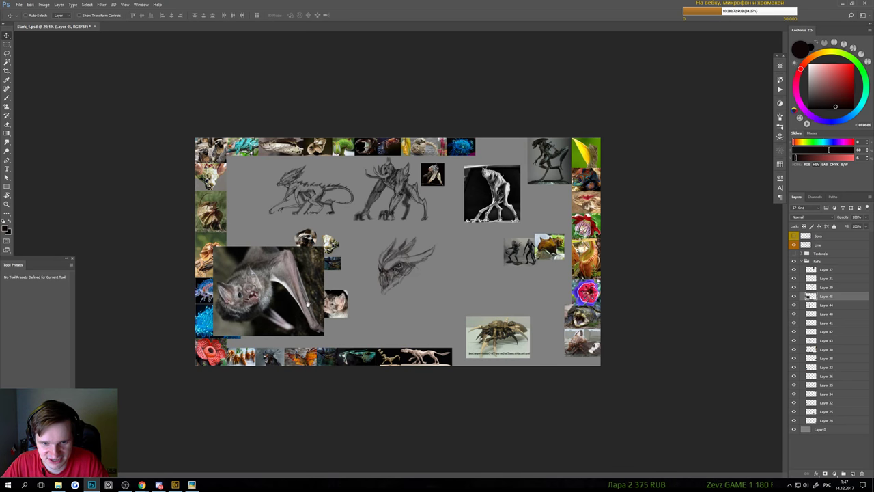
left_click_drag(307, 304, 298, 350)
left_click_drag(366, 343, 304, 361)
left_click_drag(256, 324, 287, 300)
key("ctrl+t")
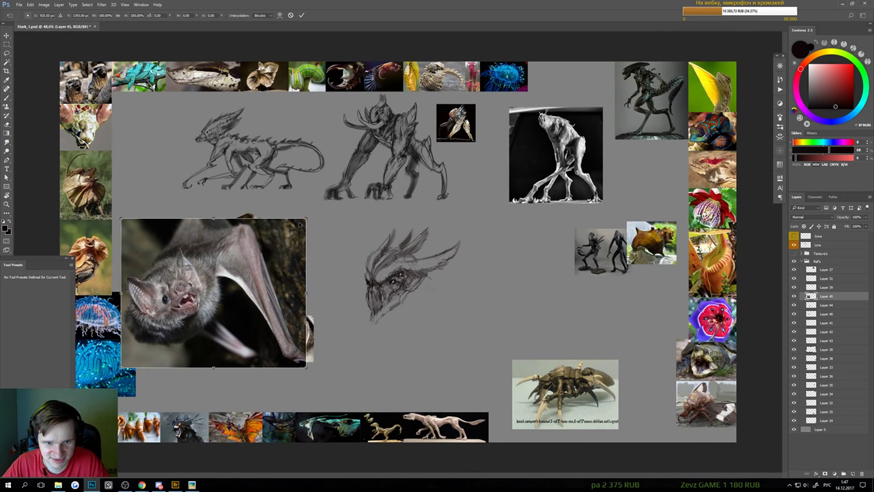
left_click_drag(305, 219, 248, 325)
key("Return")
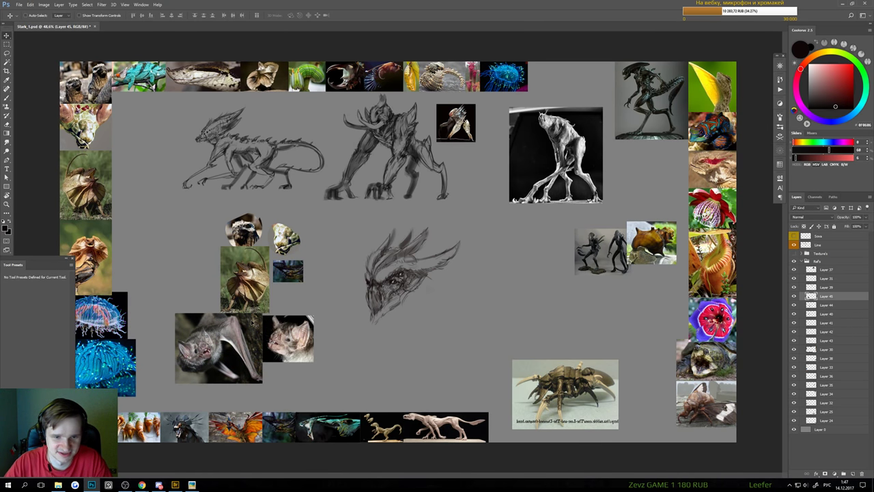
- Make the Line layer with the creature head sketch active again
scroll(404, 284, "up", 1)
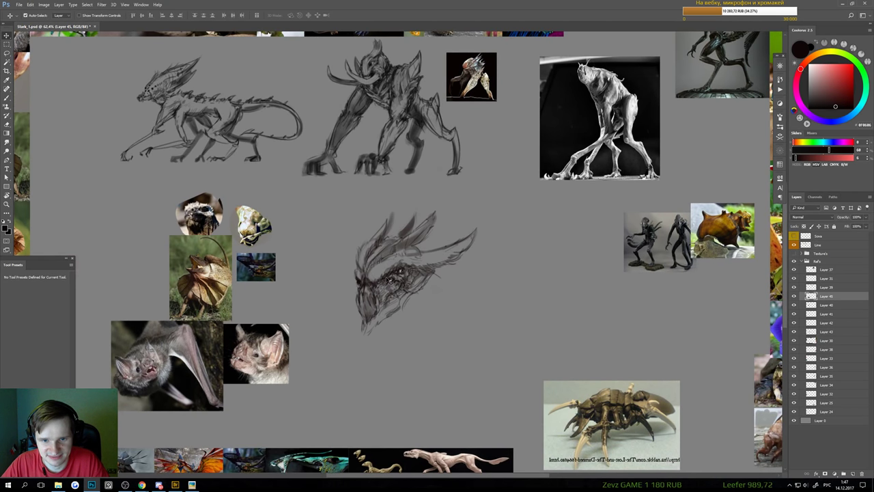
left_click(390, 278)
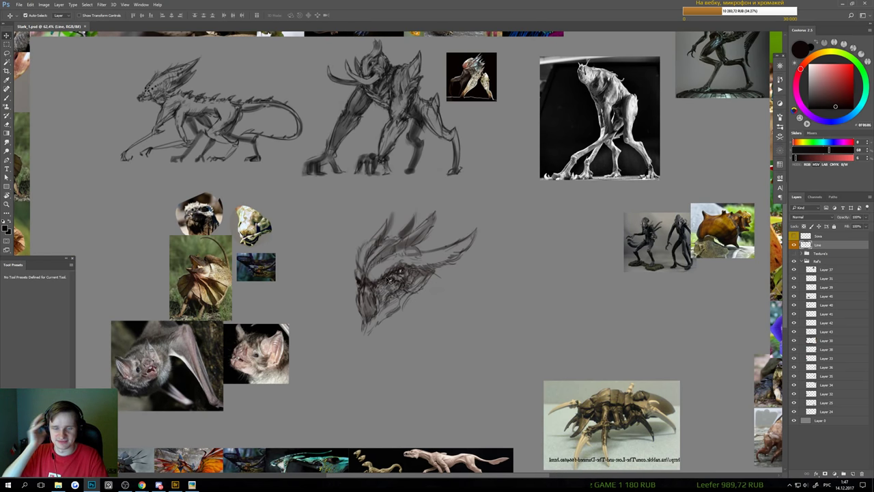
- Erase the dark mandible shading from the front of the creature head on the Line layer, clearing the muzzle area
key("b")
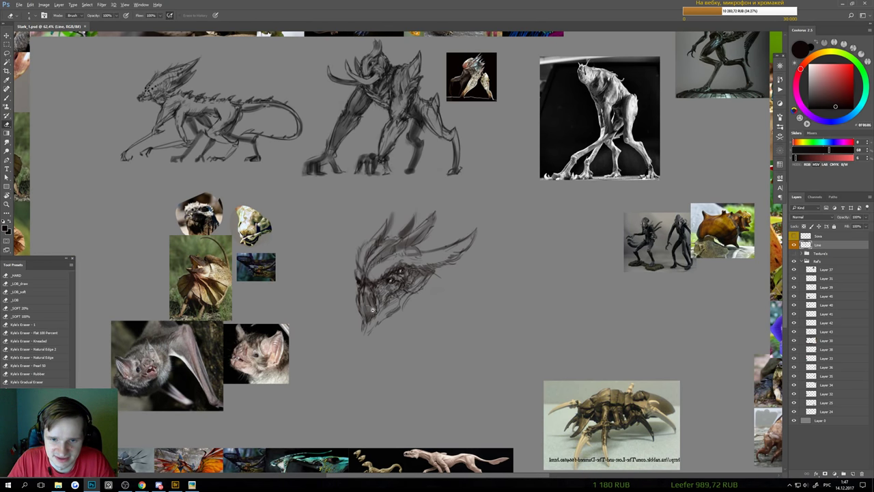
scroll(372, 309, "up", 1)
key("b")
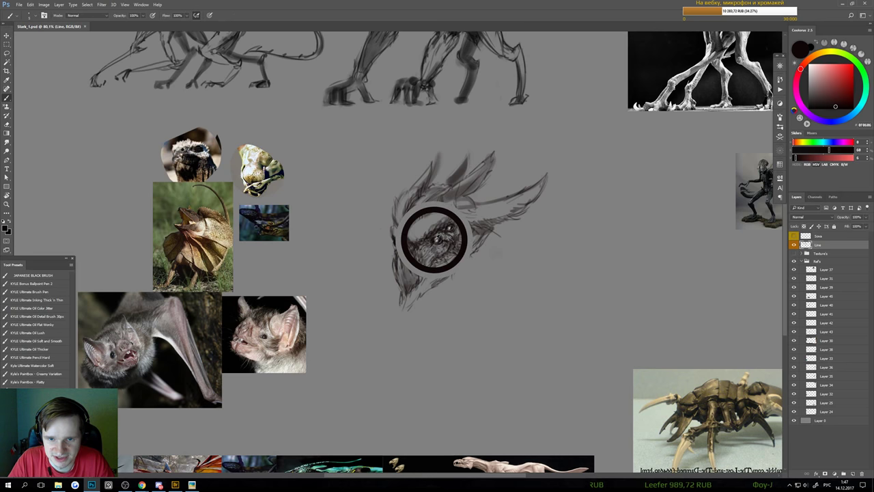
scroll(434, 239, "up", 2)
key("e")
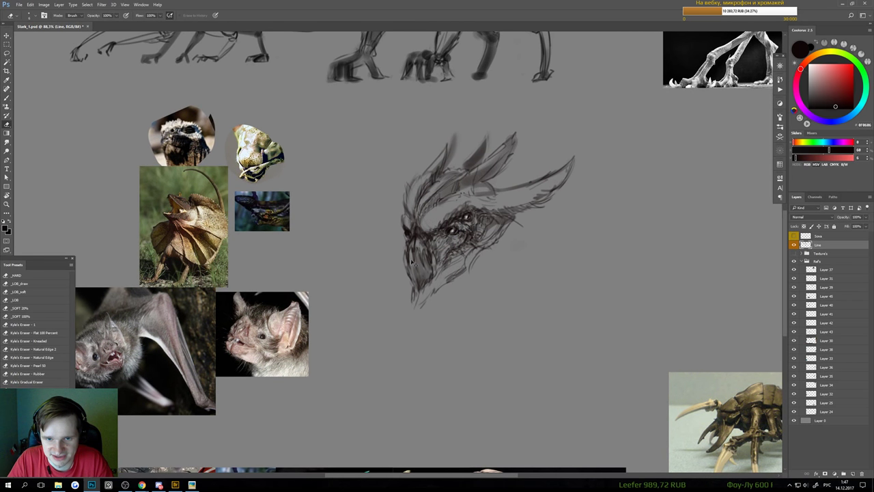
key("ctrl+s")
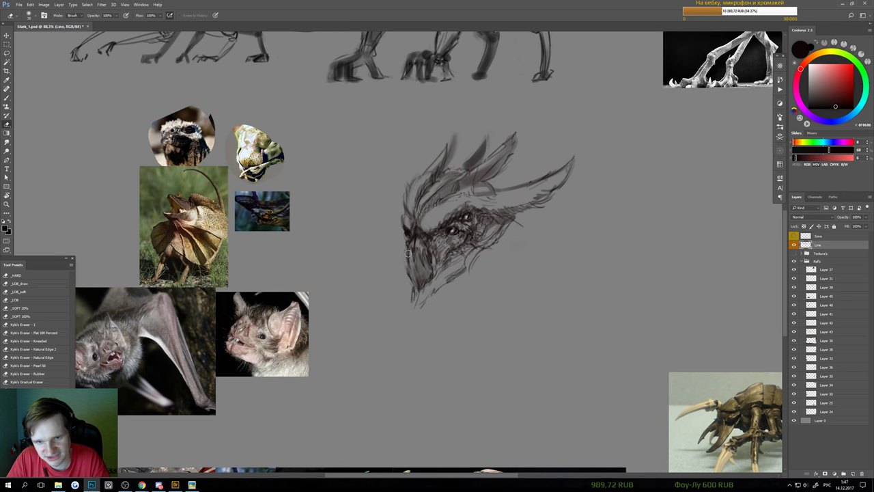
left_click_drag(420, 251, 420, 273)
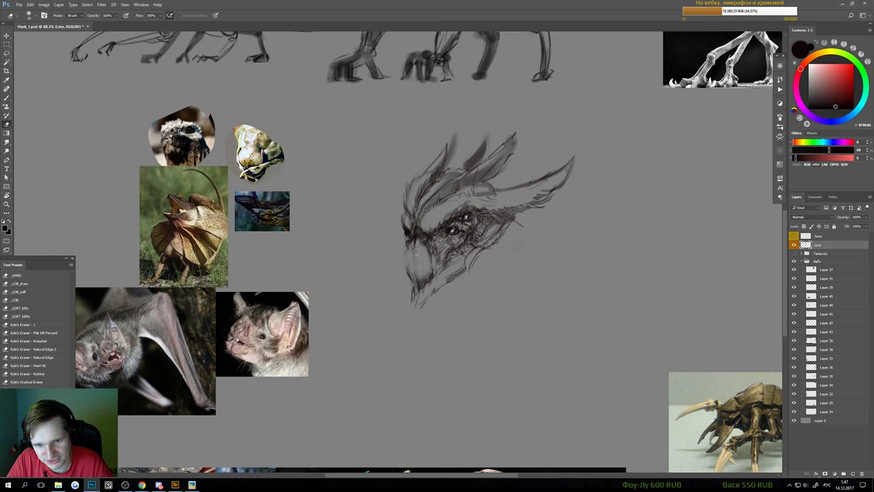
- Sketch a bat-like nose with dark nostrils on the cleared muzzle, alternating Brush and Eraser to shape it
key("b")
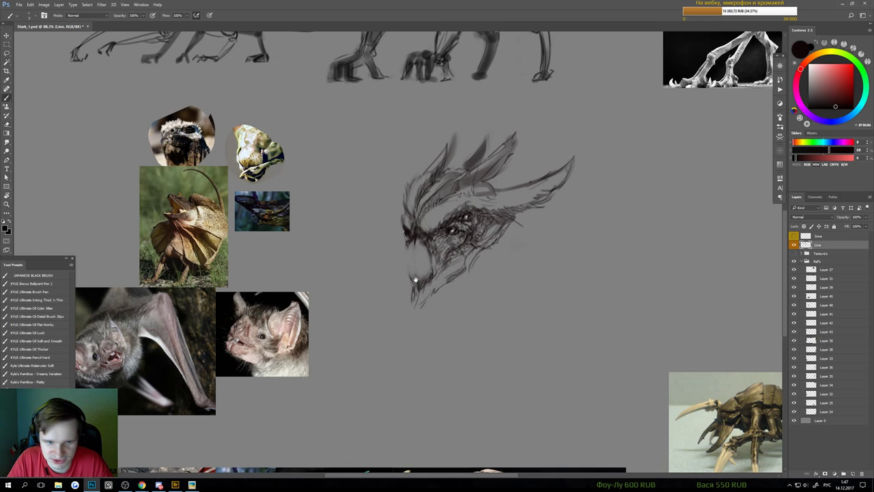
mouse_move(415, 278)
left_mouse_down()
mouse_move(468, 256)
mouse_move(440, 246)
mouse_move(471, 242)
mouse_move(473, 226)
left_mouse_up()
key("e")
key("b")
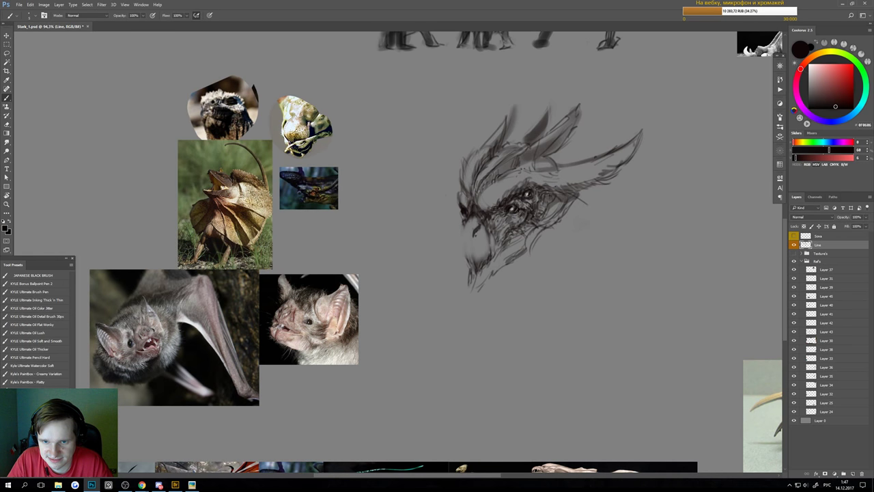
key("e")
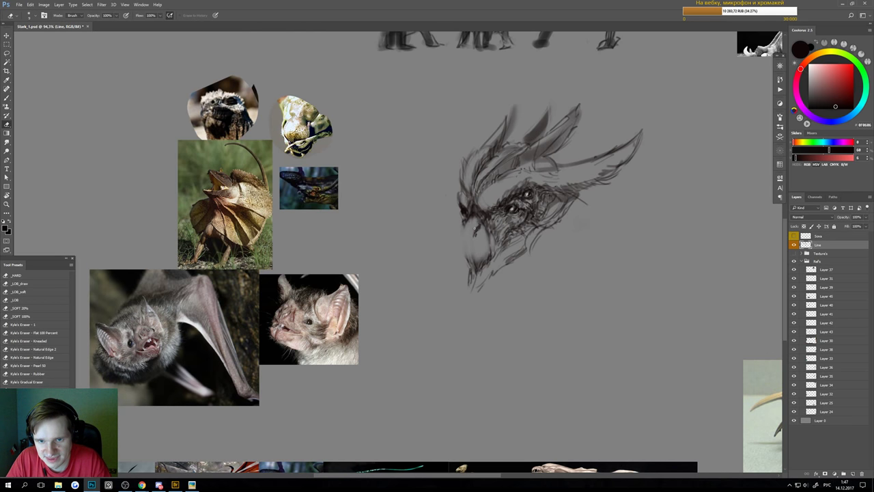
key("b")
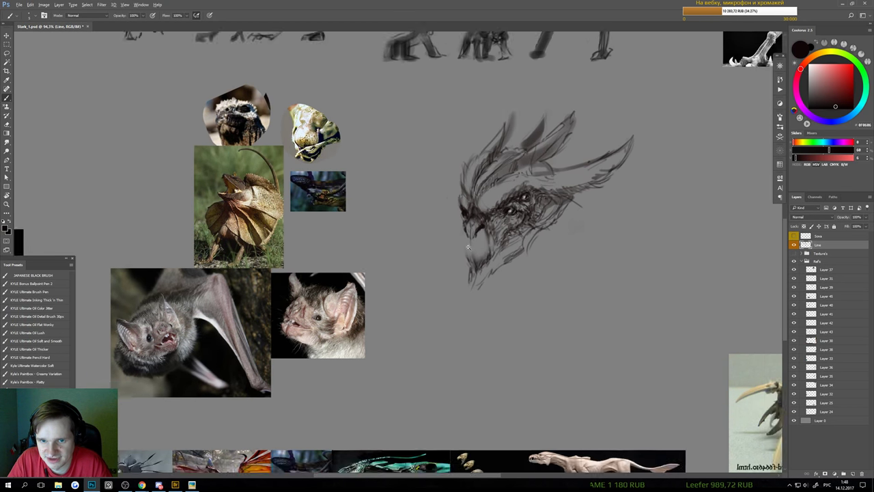
- Refine the nostrils and muzzle contour, and rough in a short mouth below the nose
scroll(450, 254, "down", 3)
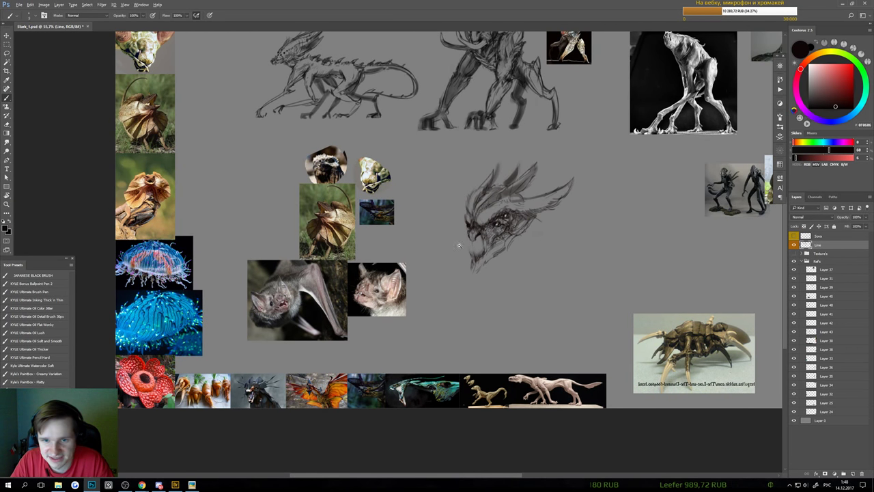
scroll(459, 245, "up", 3)
key("e")
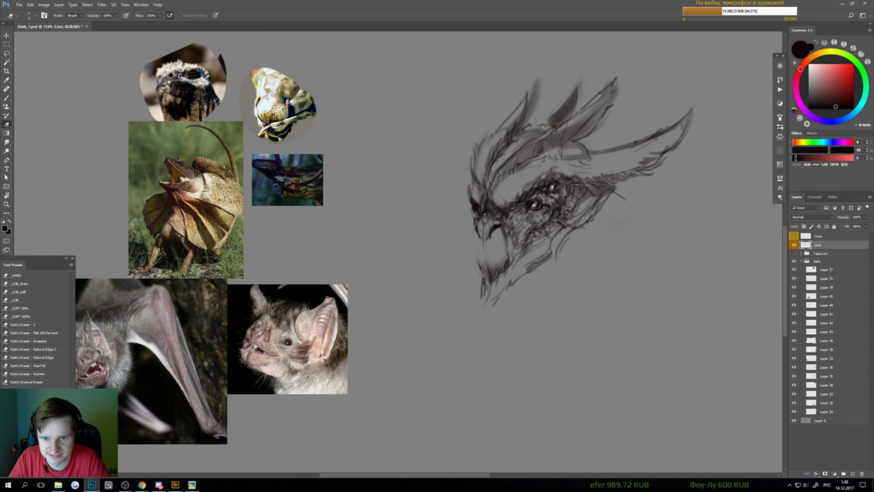
scroll(488, 223, "down", 5)
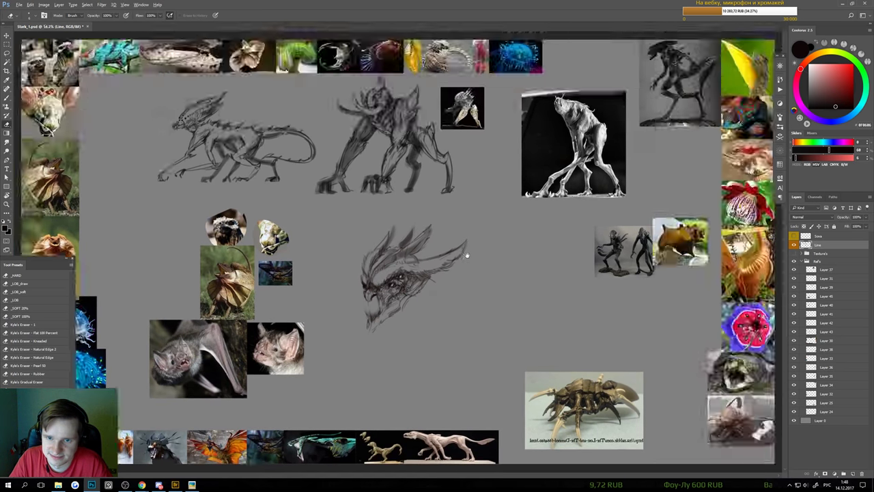
scroll(426, 307, "up", 5)
key("b")
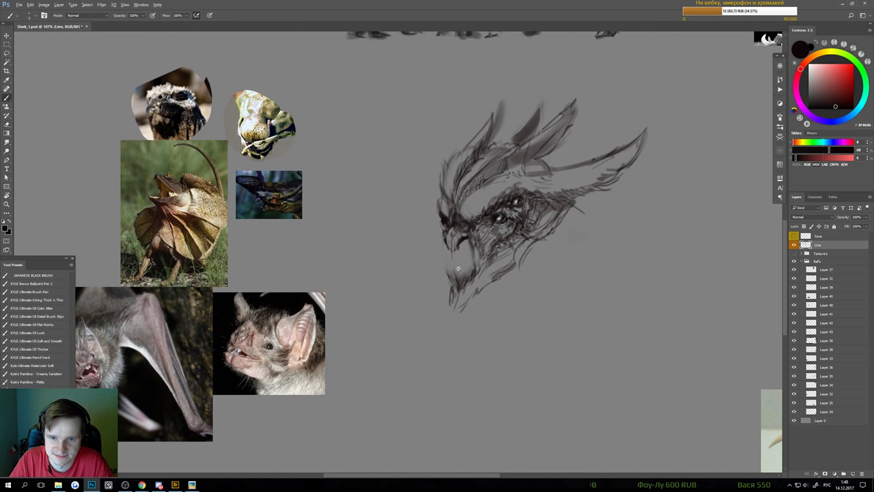
scroll(459, 269, "down", 1)
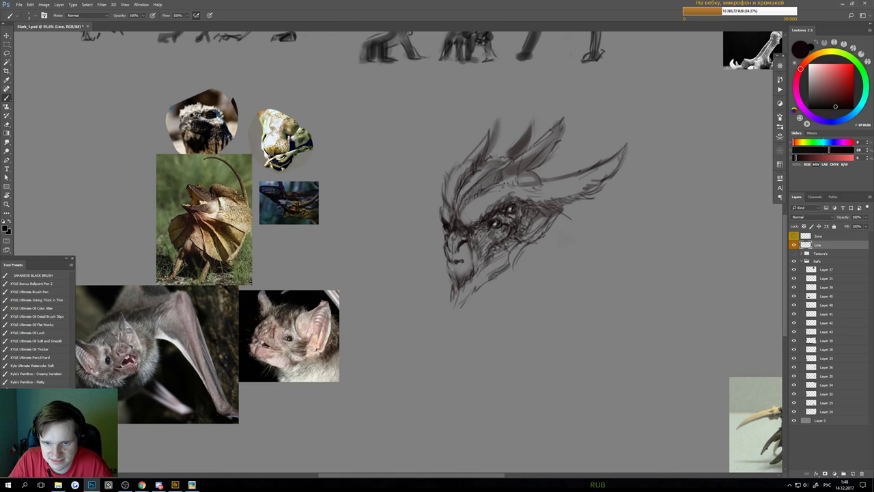
- Erase the rough mouth and redraw it as a wider dark line across the muzzle, with a lower lip beneath
key("e")
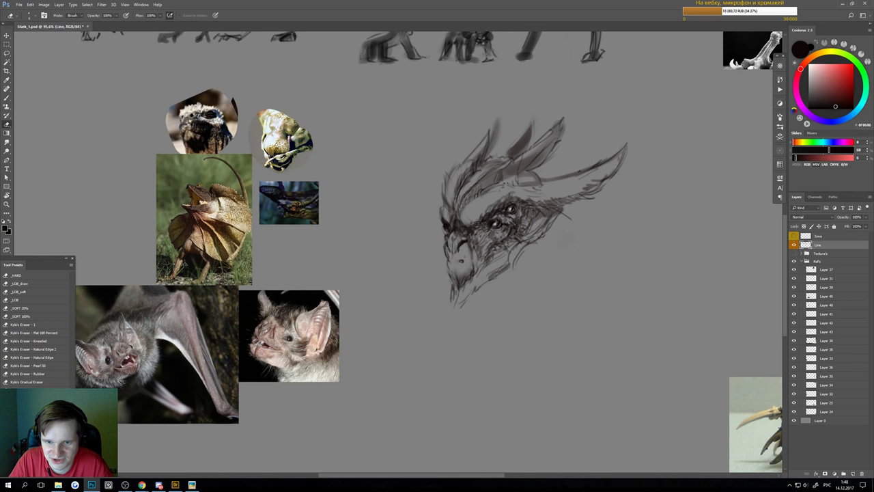
key("b")
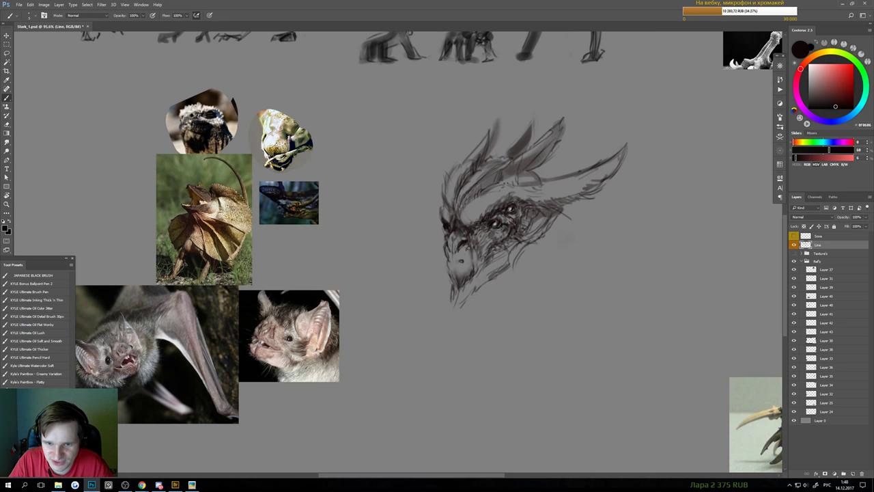
key("e")
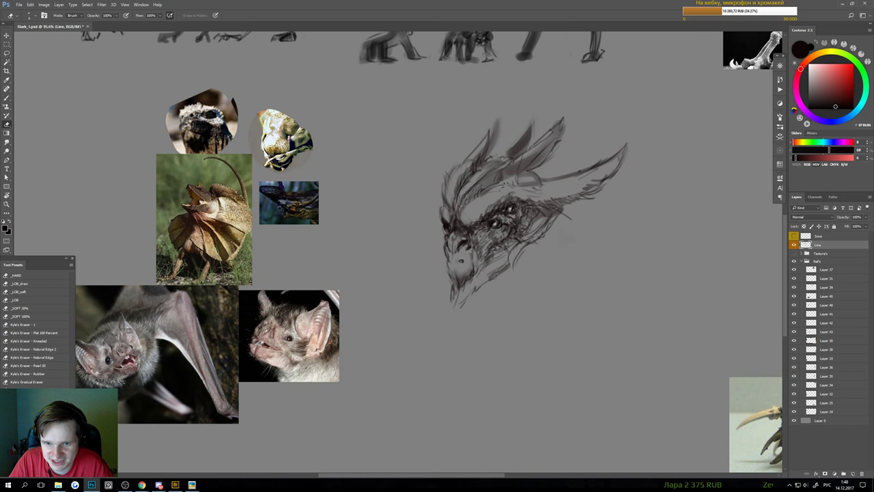
key("b")
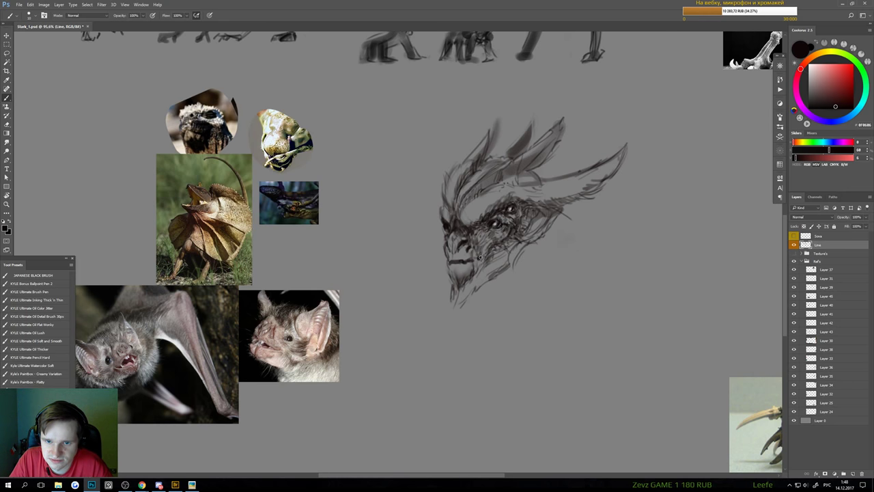
scroll(471, 275, "down", 4)
scroll(369, 312, "up", 5)
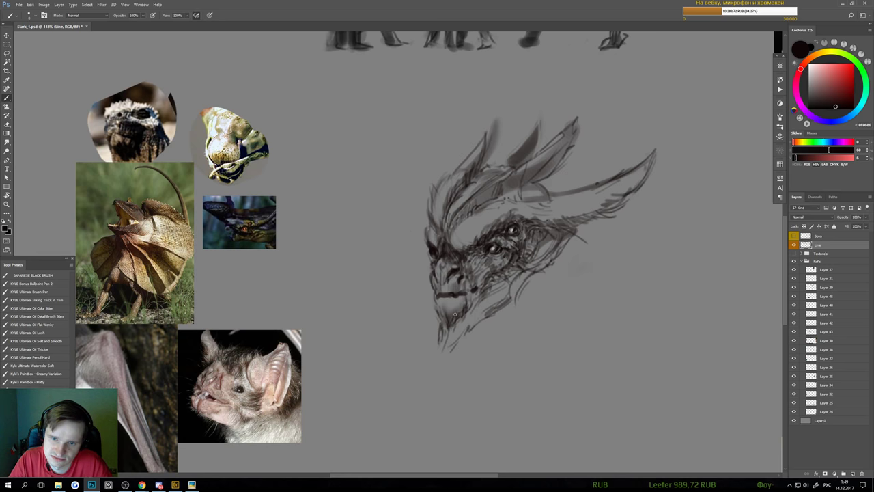
- Thin the mouth line with the Eraser, cut small fangs into it, and shade the chin below
scroll(456, 319, "down", 4)
scroll(456, 318, "up", 3)
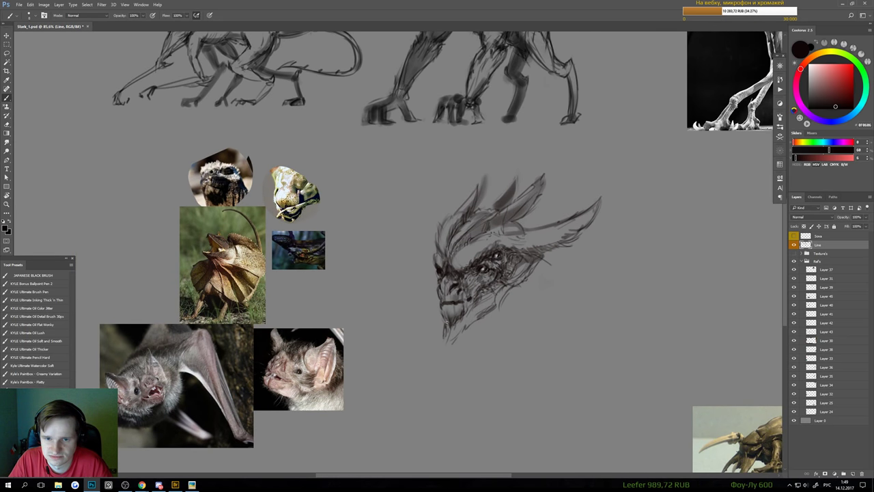
scroll(448, 331, "down", 3)
scroll(375, 305, "up", 3)
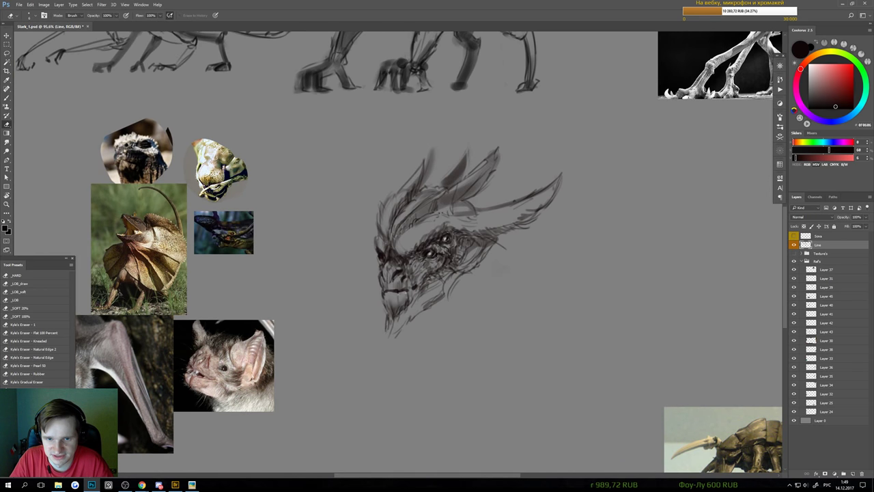
key("b")
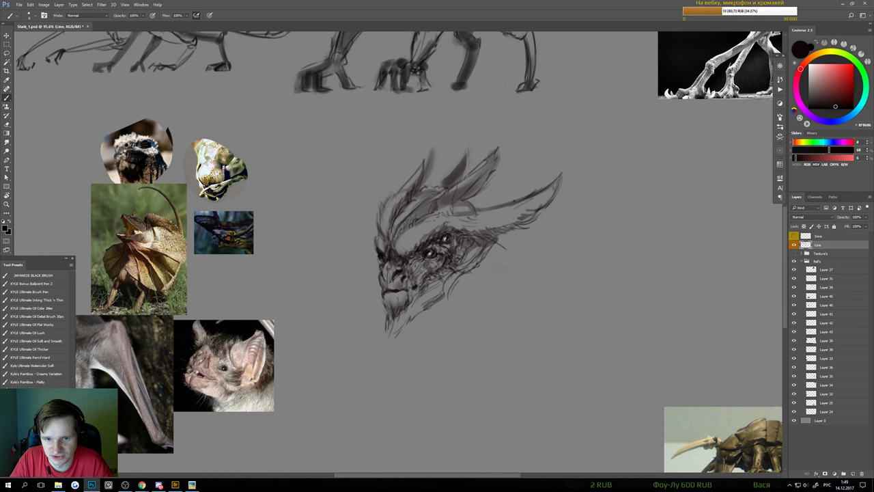
scroll(396, 298, "up", 1)
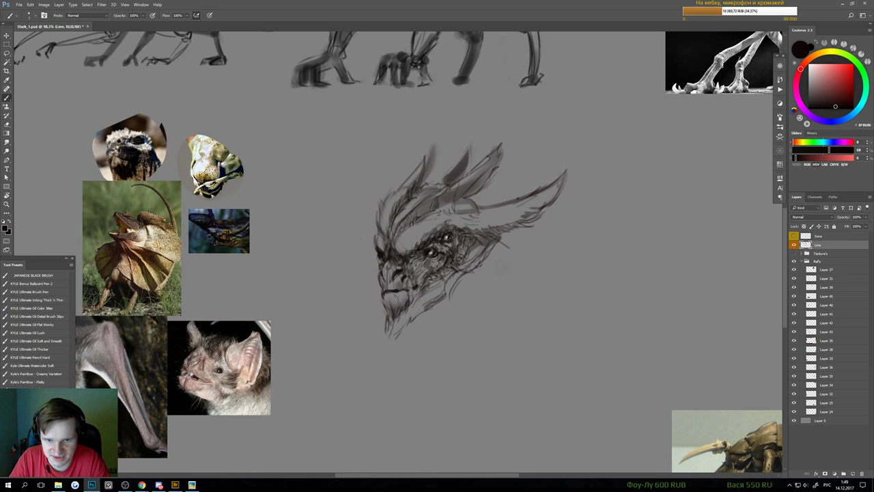
key("e")
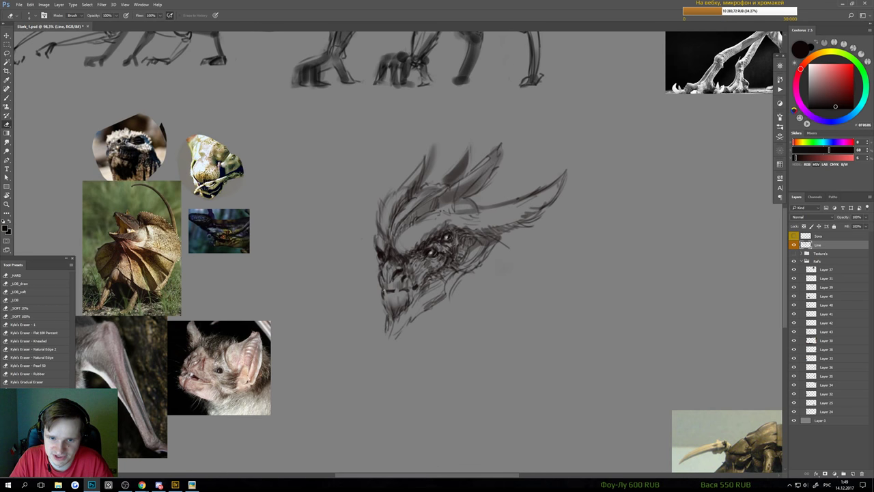
key("b")
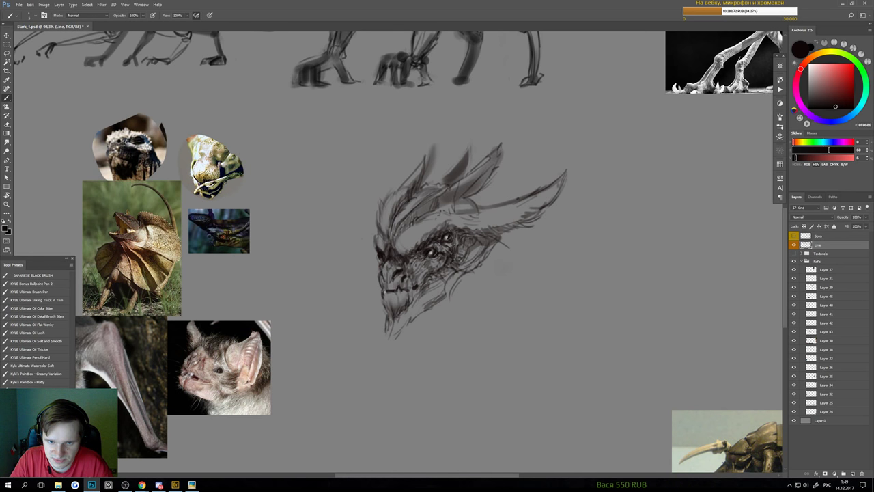
- Sharpen the fangs with Brush and Eraser, and extend the mouth line back toward the cheek
scroll(403, 295, "down", 3)
scroll(403, 296, "up", 4)
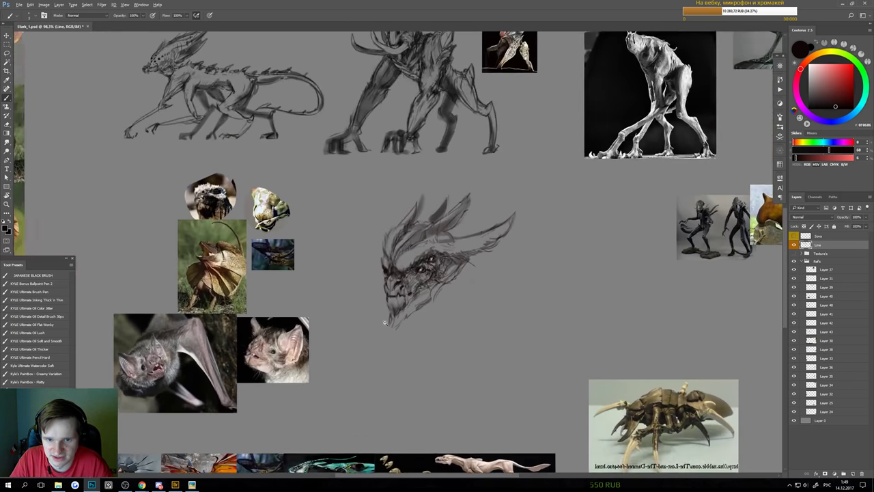
key("e")
key("b")
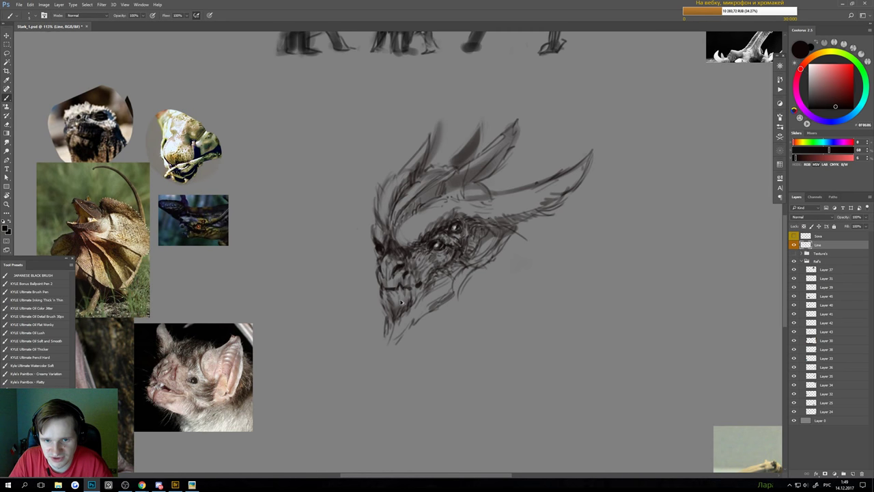
key("e")
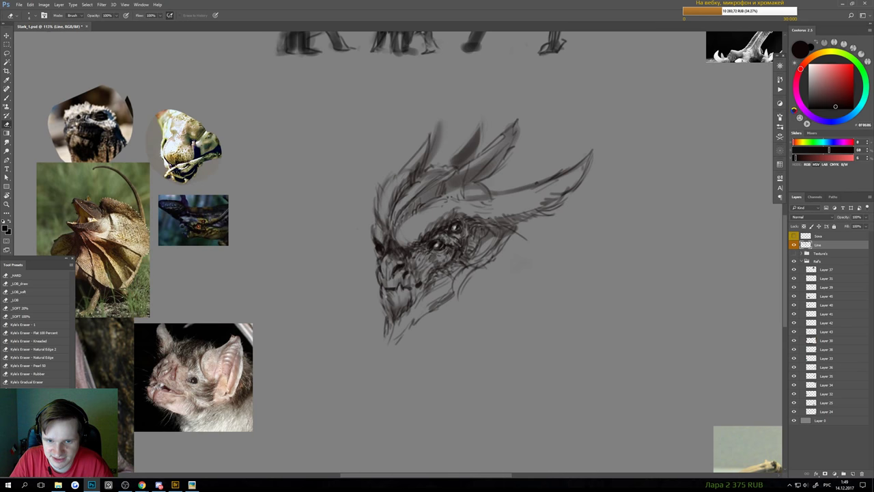
key("b")
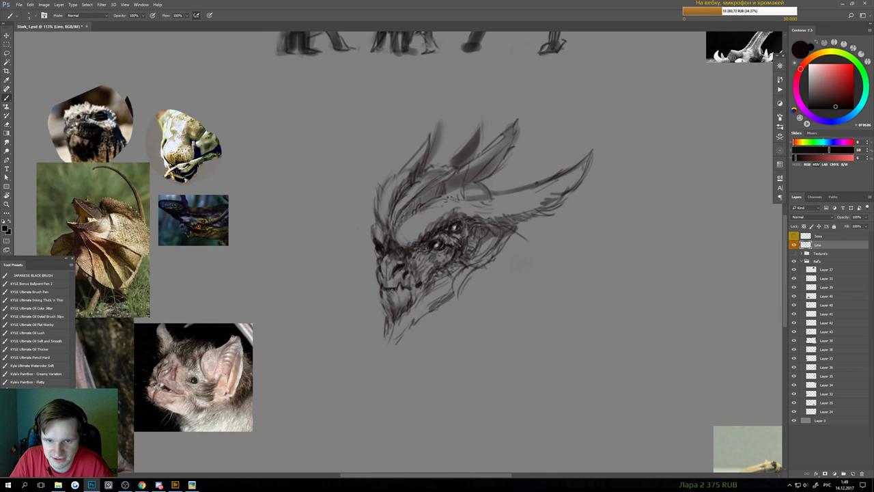
mouse_move(399, 303)
left_mouse_down()
mouse_move(375, 308)
mouse_move(398, 305)
left_mouse_up()
key("e")
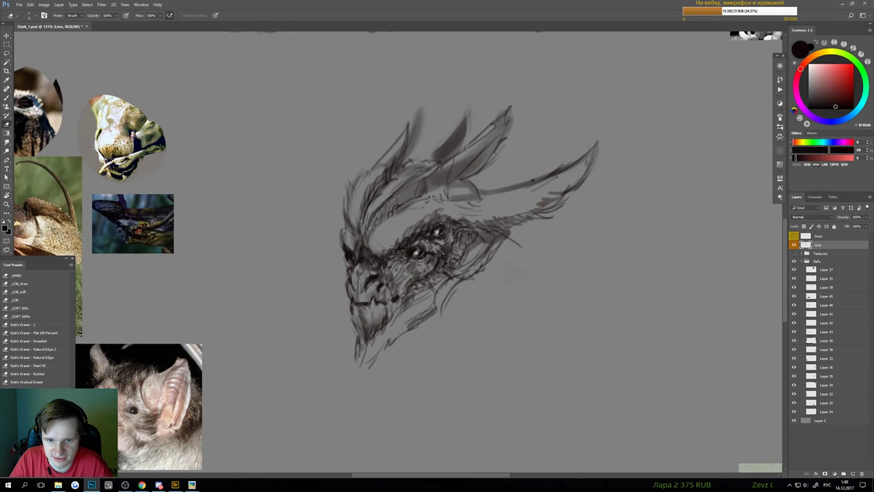
key("b")
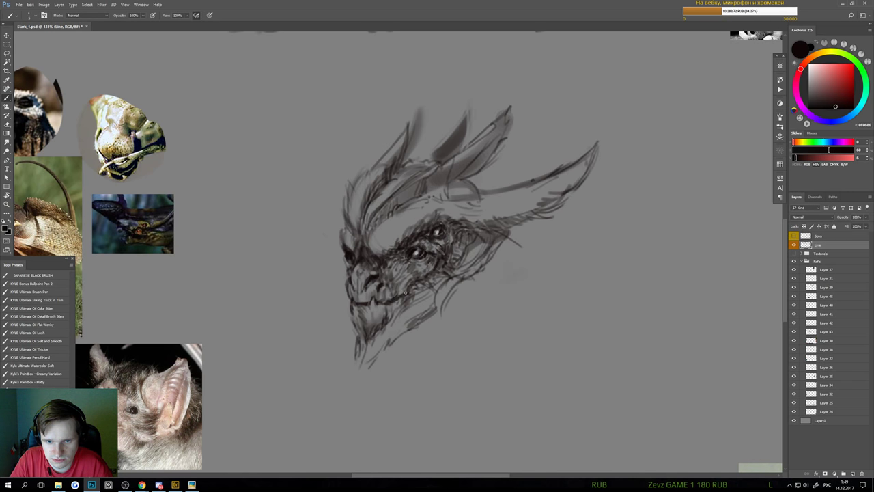
- Draw loose feathery strands along the lower jaw and cheek of the creature head
scroll(408, 287, "down", 6)
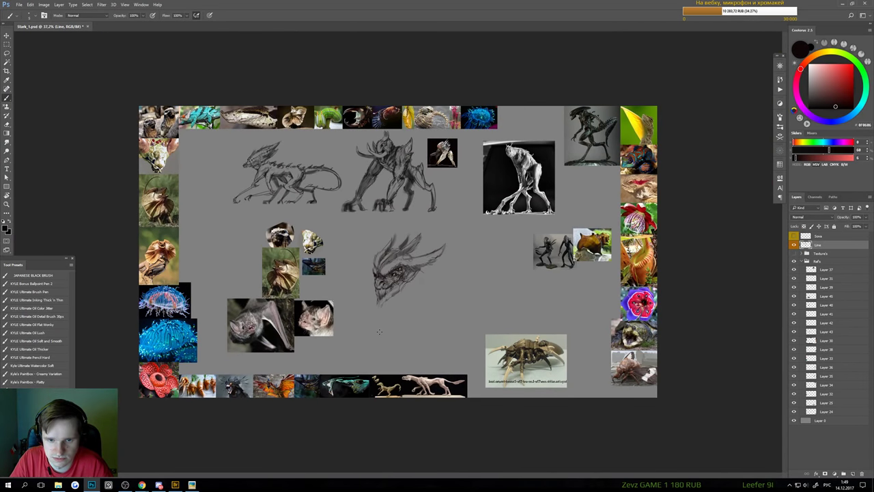
scroll(386, 301, "up", 6)
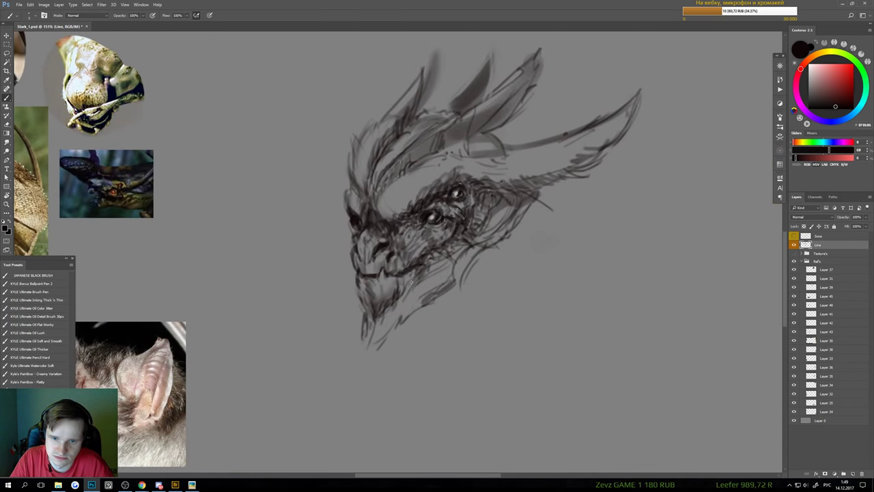
left_click_drag(418, 280, 400, 318)
scroll(402, 304, "down", 2)
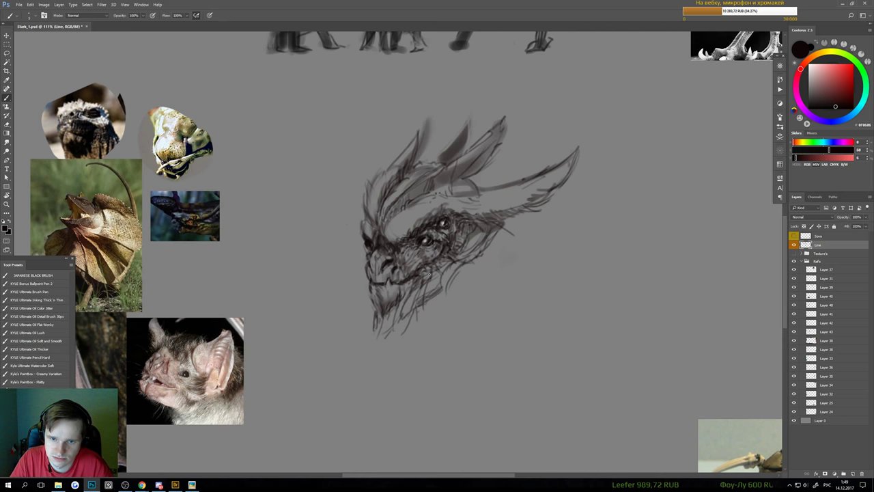
scroll(422, 309, "down", 2)
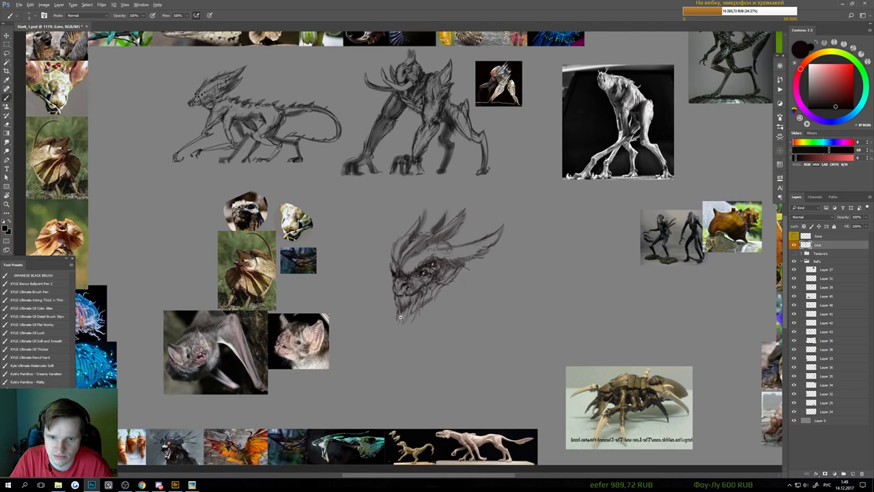
- Examine the creature head's mouth, jaw strands and eyes close up and at reduced size beside the surrounding references
scroll(409, 316, "down", 2)
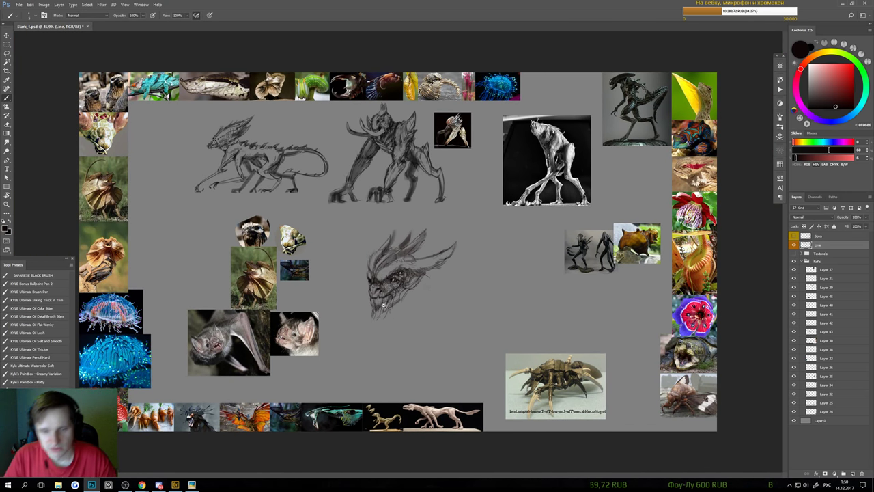
scroll(399, 291, "up", 4)
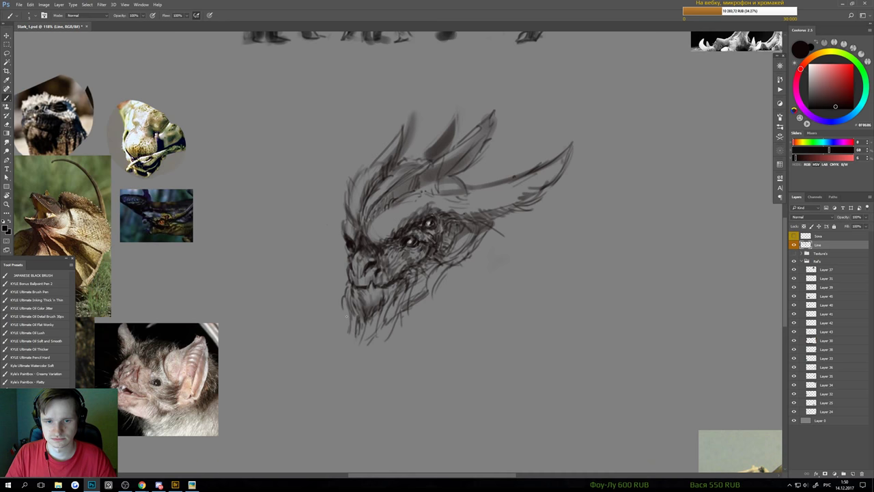
scroll(352, 314, "down", 3)
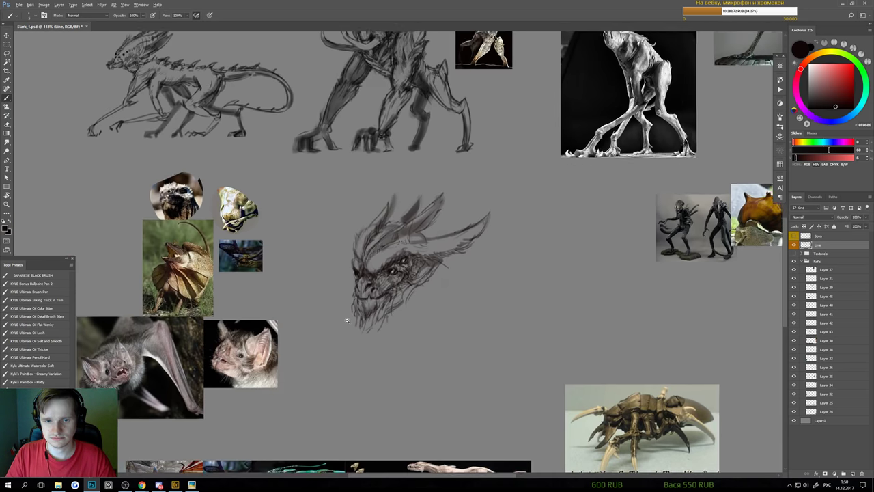
scroll(361, 326, "up", 3)
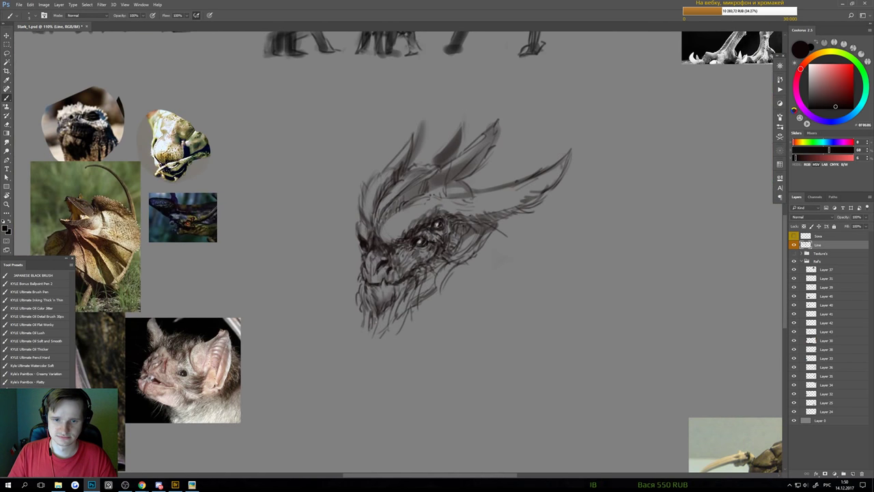
scroll(378, 321, "down", 2)
key("e")
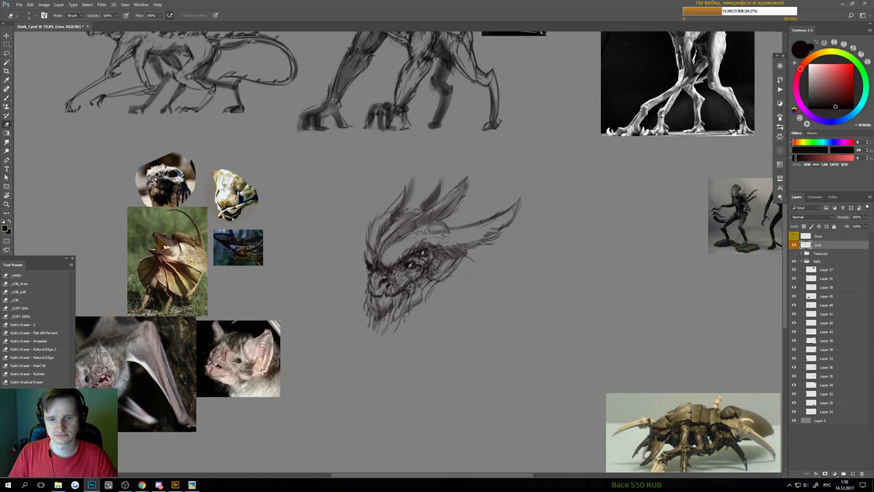
key("b")
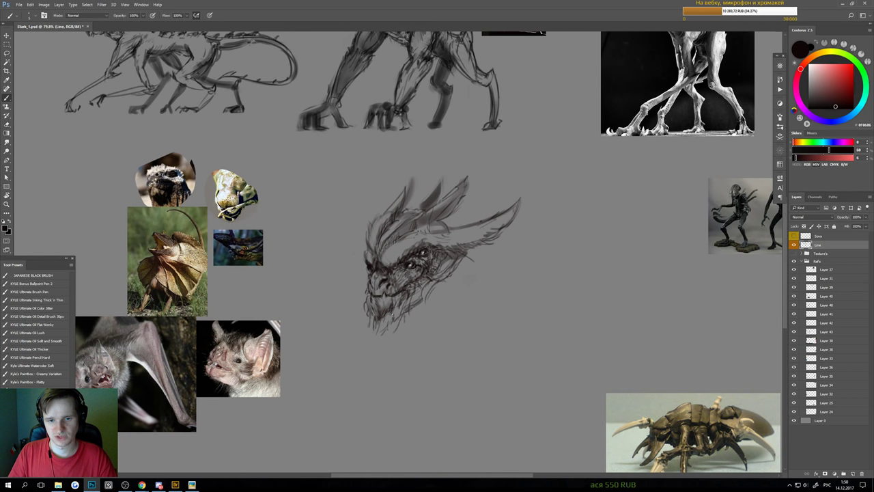
scroll(396, 313, "up", 1)
scroll(369, 290, "up", 2)
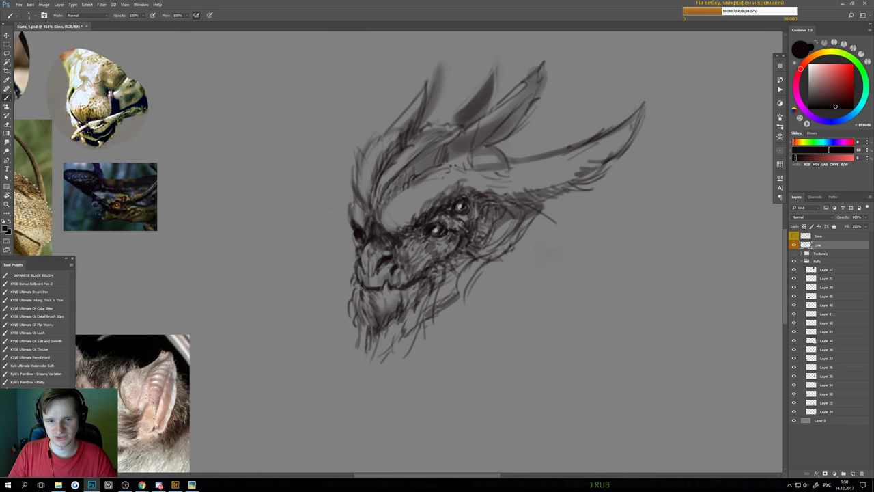
scroll(376, 300, "down", 4)
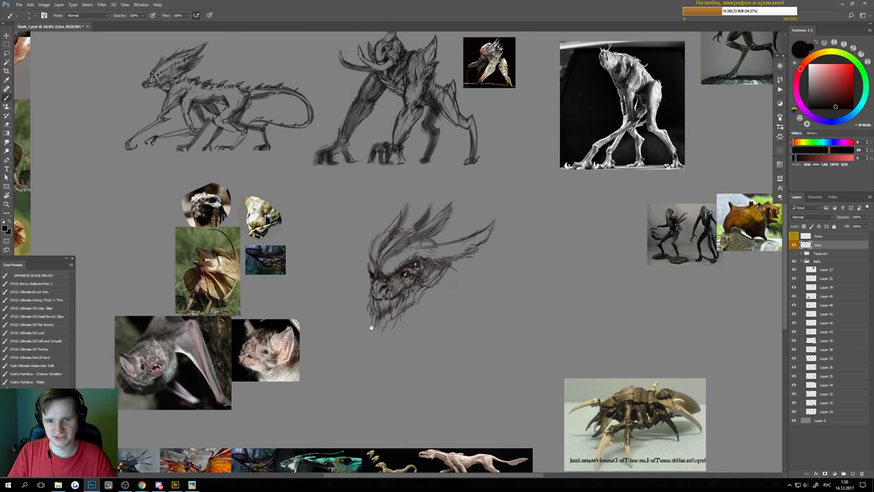
scroll(370, 326, "up", 4)
scroll(423, 287, "down", 1)
scroll(427, 284, "down", 2)
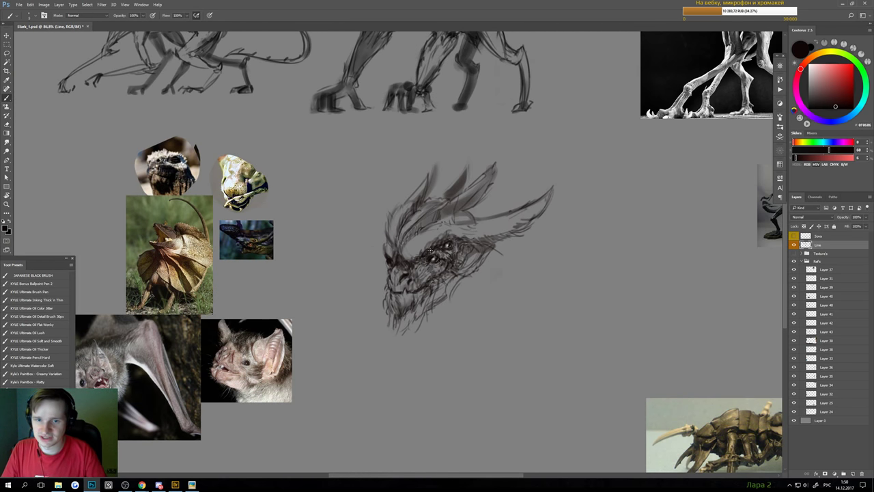
- Lasso the eye area of the creature head, move it slightly closer to the muzzle, and deselect
key("l")
mouse_move(434, 231)
left_mouse_down()
mouse_move(471, 247)
mouse_move(447, 286)
mouse_move(413, 261)
mouse_move(430, 232)
mouse_move(433, 259)
left_mouse_up()
key("v")
key("ctrl+d")
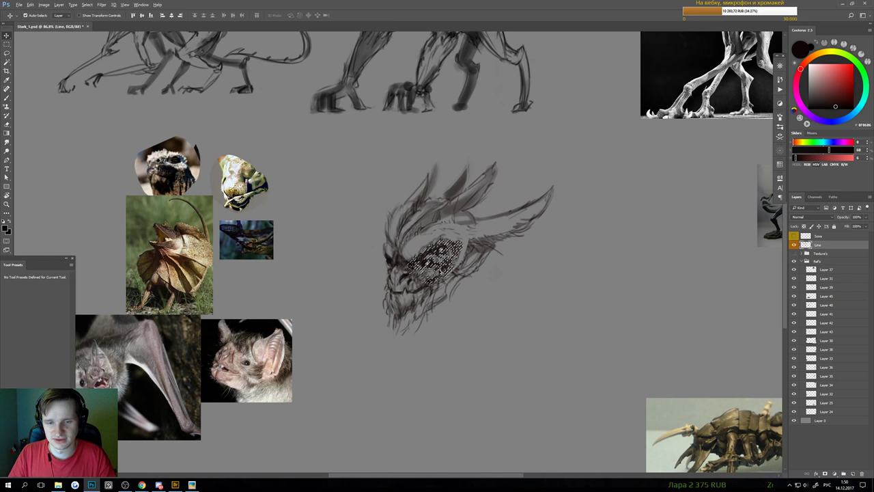
scroll(430, 270, "up", 2)
key("b")
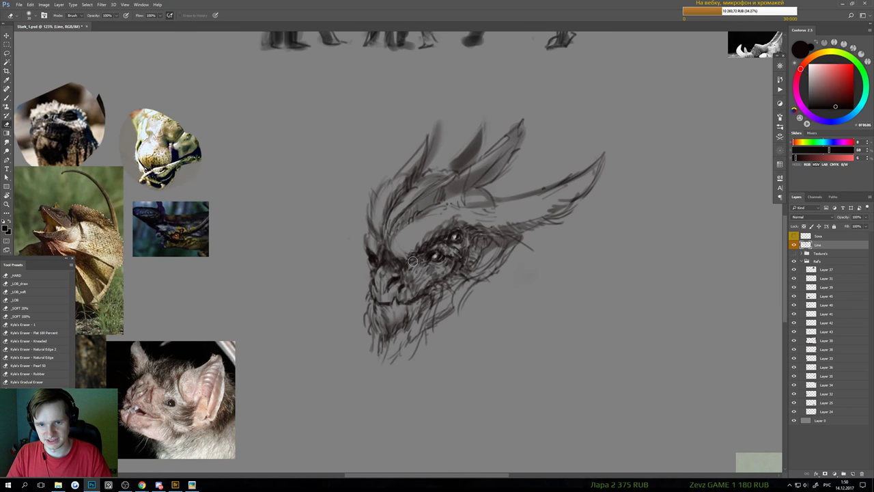
key("l")
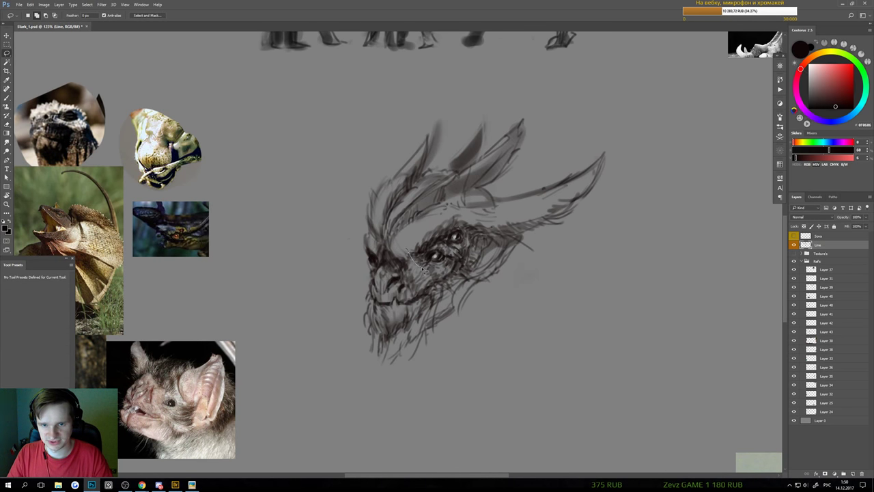
mouse_move(440, 276)
left_mouse_down()
mouse_move(462, 271)
mouse_move(482, 236)
mouse_move(448, 207)
left_mouse_up()
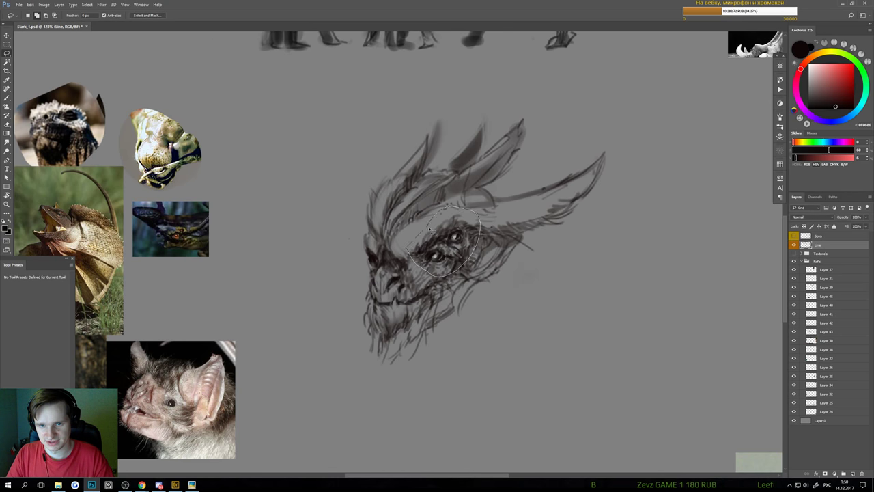
key("v")
left_click_drag(444, 239, 451, 235)
key("ctrl+d")
scroll(414, 316, "down", 5)
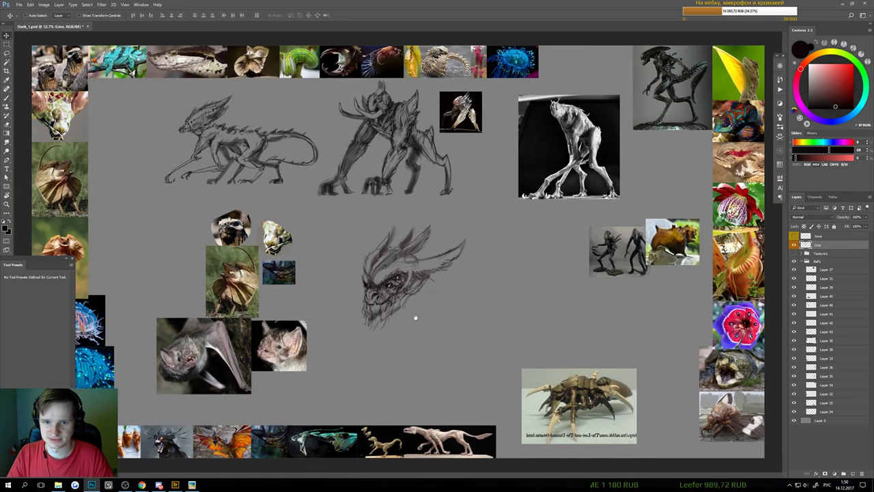
scroll(410, 287, "up", 3)
- Fill the gap behind the moved eyes with brush strokes, then enlarge the brush and darken the area below the ear base
key("b")
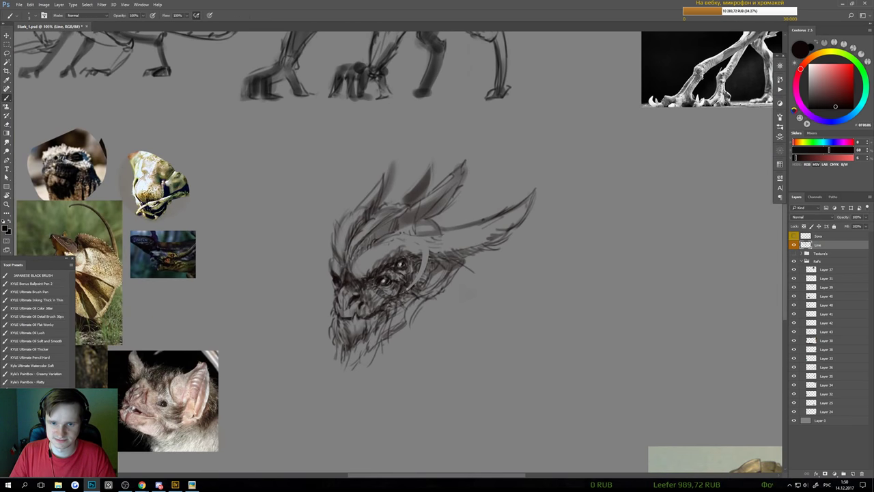
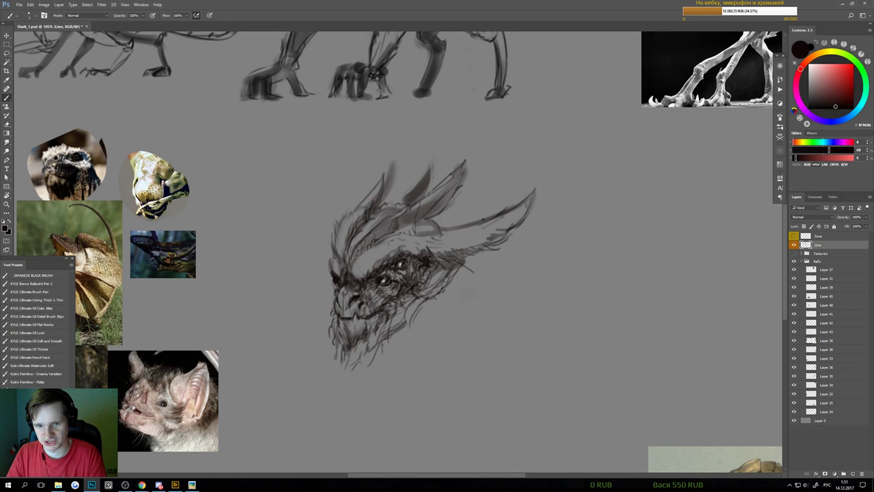
key("bracketright")
key("bracketright")
key("bracketright")
key("bracketright")
key("bracketright")
key("bracketright")
key("bracketright")
key("bracketright")
left_click_drag(435, 263, 458, 261)
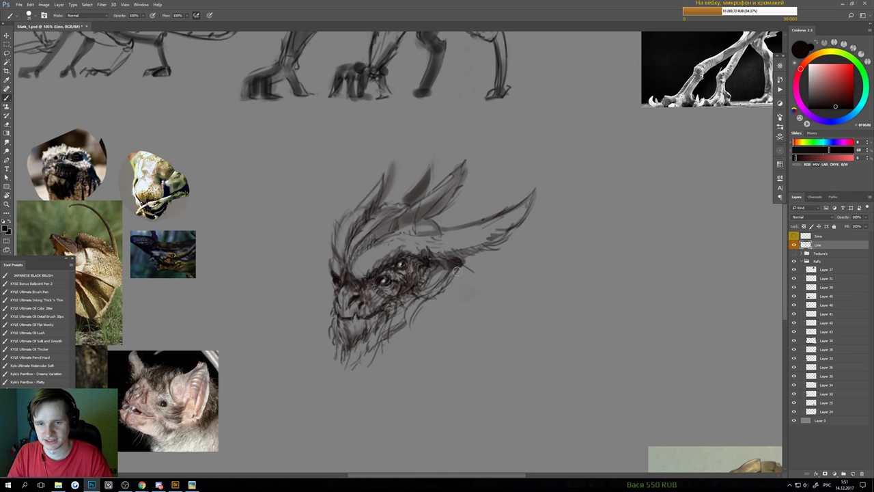
- Shade the rear of the lower jaw and the upper base of the long ear with broad, soft brush strokes
scroll(461, 287, "down", 2)
scroll(448, 248, "up", 2)
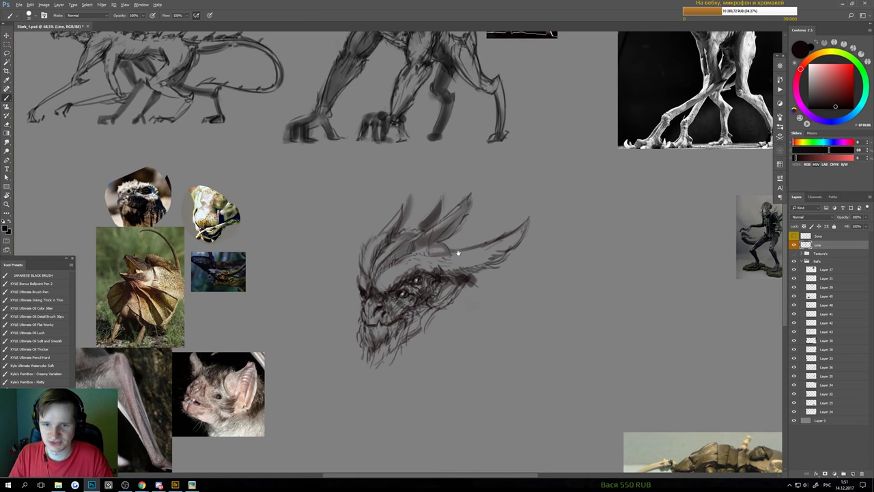
scroll(453, 252, "up", 2)
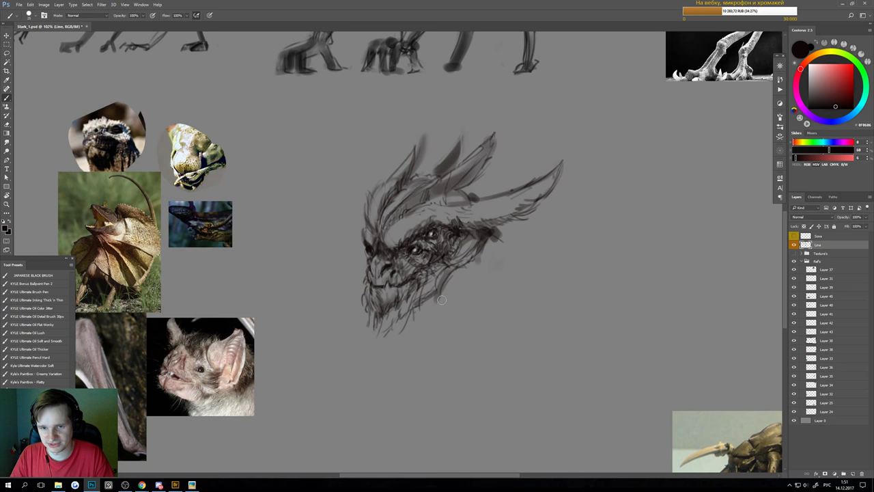
scroll(447, 311, "down", 2)
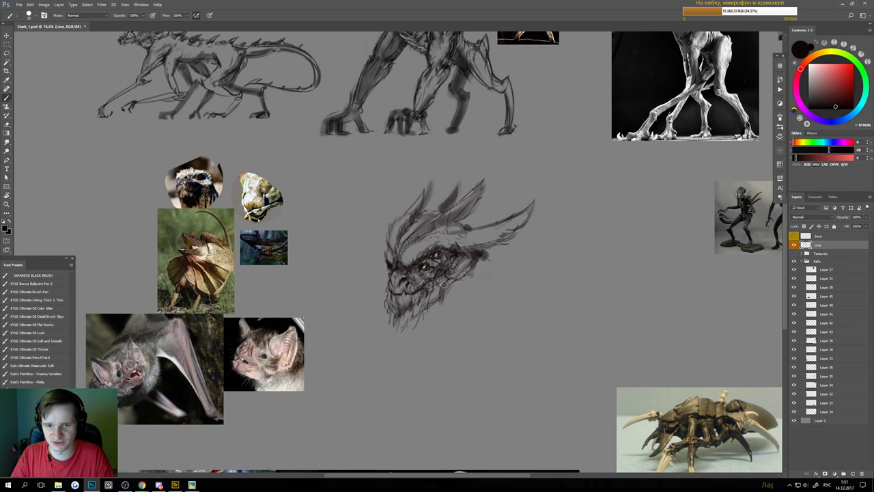
scroll(436, 297, "up", 1)
scroll(437, 287, "up", 1)
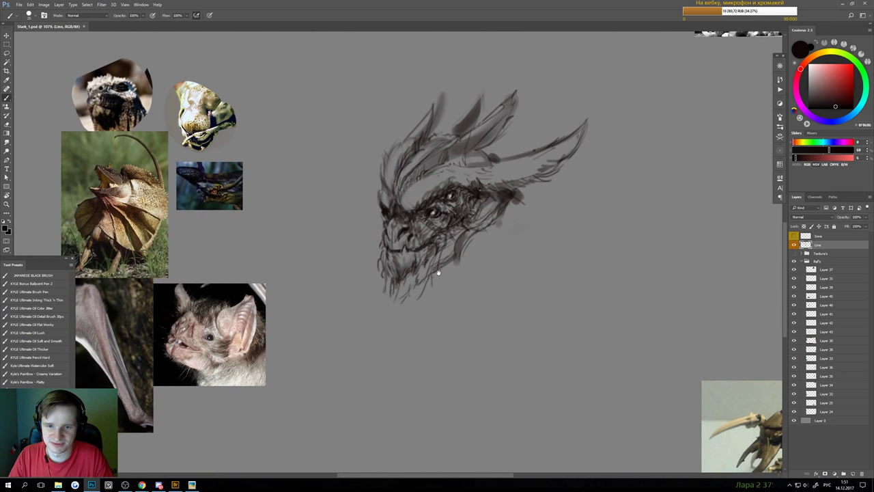
- Lighten the muzzle beside the nostril, above the fang, with a smaller Eraser
key("e")
scroll(410, 246, "up", 2)
key("bracketleft")
key("bracketleft")
key("bracketleft")
key("bracketleft")
key("bracketleft")
key("bracketleft")
key("bracketleft")
key("bracketleft")
key("bracketleft")
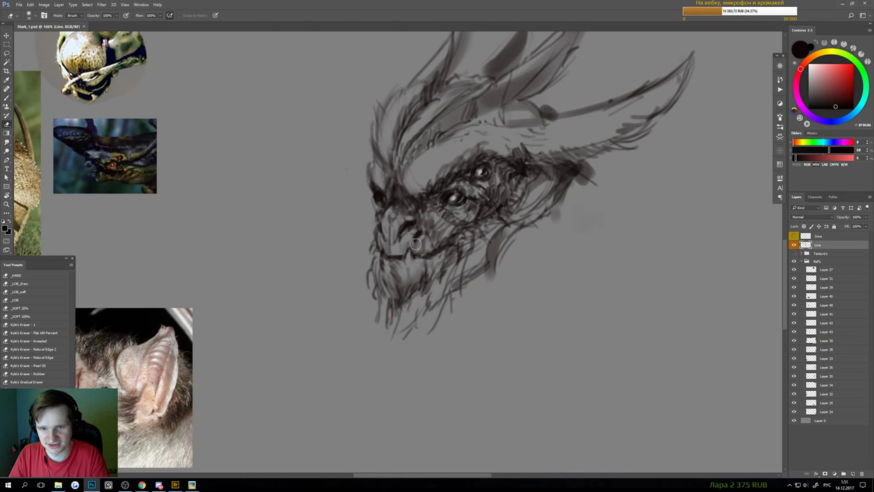
left_click_drag(415, 243, 421, 236)
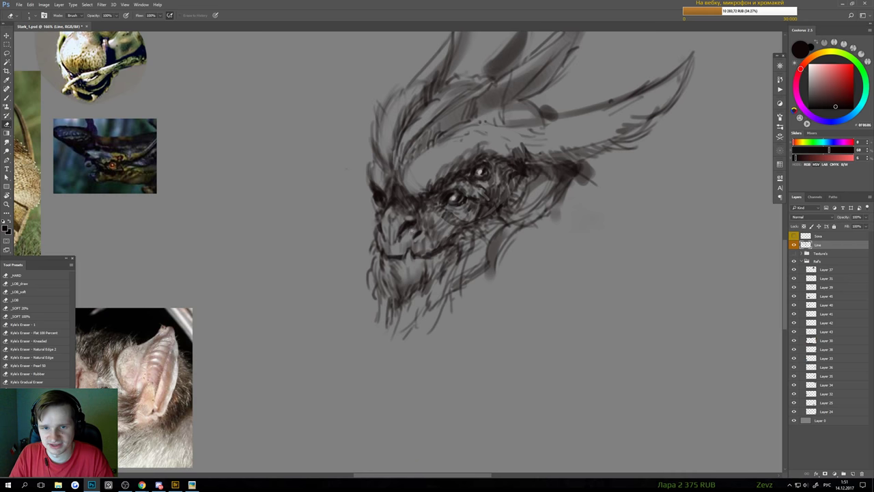
- Refine the muzzle folds above the mouth corner with a smaller brush, and save the document
key("b")
key("[")
key("[")
key("[")
key("[")
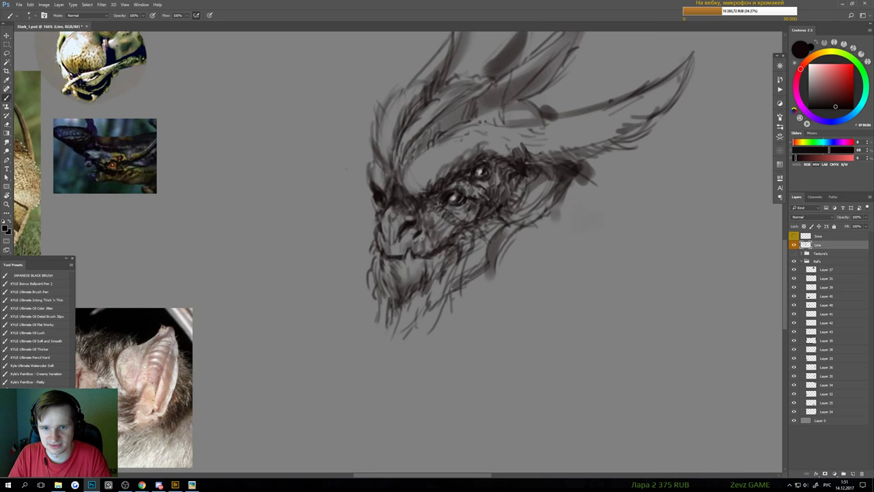
mouse_move(436, 250)
left_mouse_down()
mouse_move(426, 267)
mouse_move(434, 245)
left_mouse_up()
key("ctrl+s")
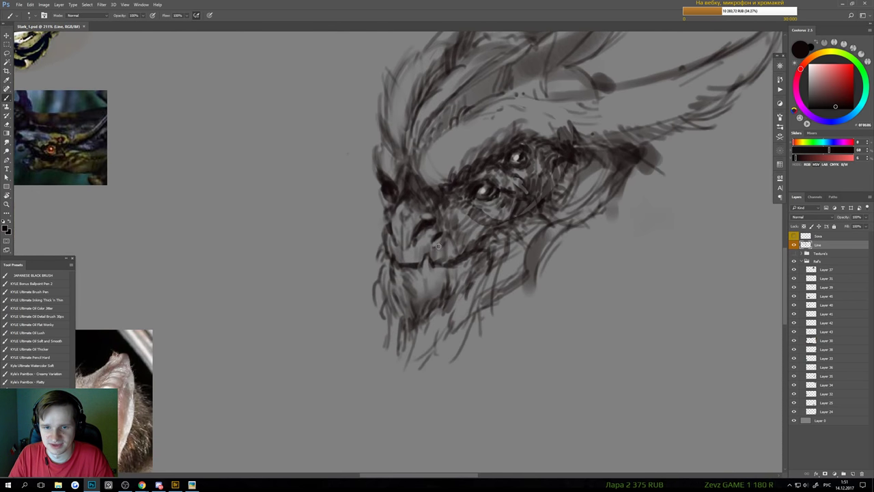
- Rework the strands under the chin with Eraser and Brush, drawing a darker pointed tuft
scroll(440, 242, "down", 5)
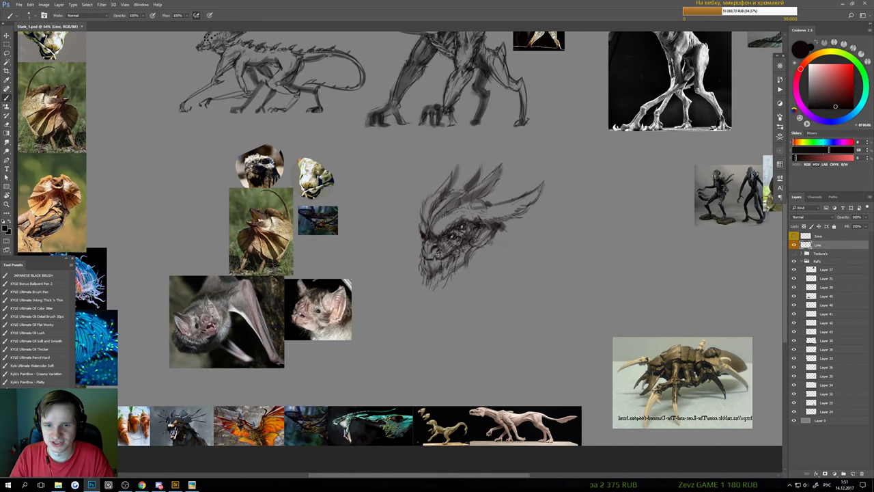
scroll(429, 270, "up", 2)
scroll(431, 265, "down", 1)
scroll(444, 239, "up", 2)
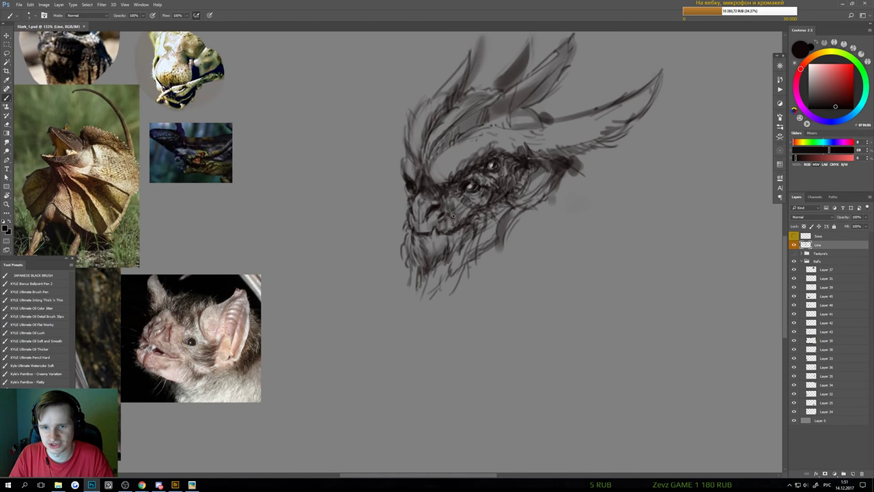
scroll(451, 232, "down", 5)
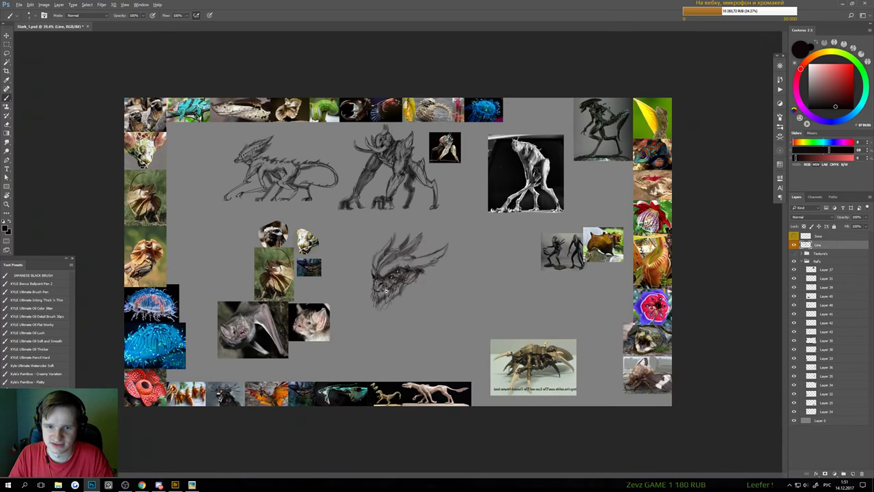
scroll(396, 280, "up", 6)
scroll(407, 274, "down", 3)
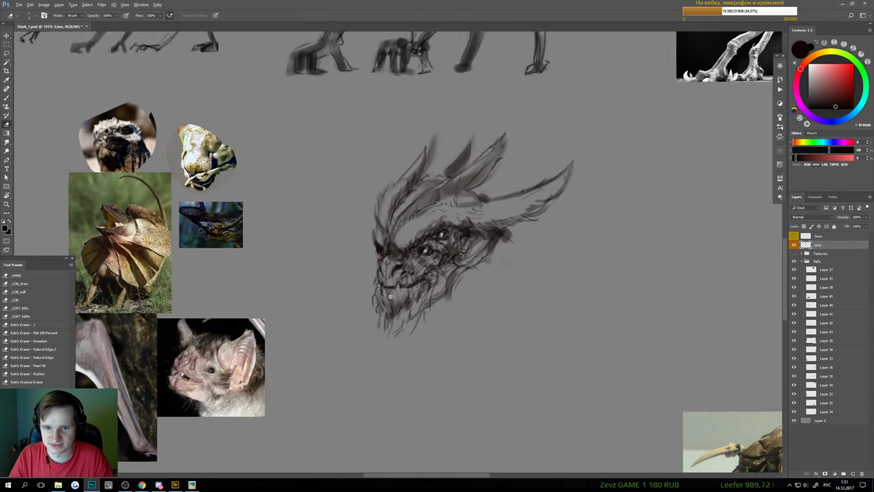
scroll(396, 321, "down", 1)
scroll(389, 325, "up", 2)
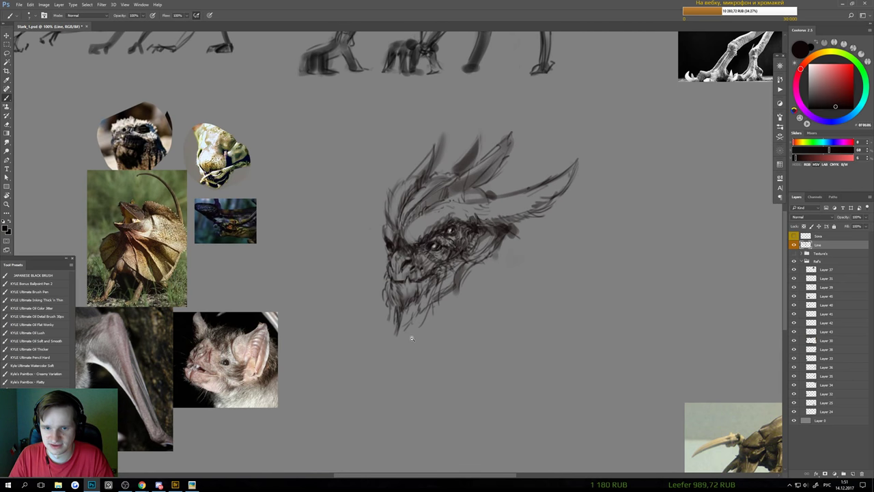
scroll(412, 340, "down", 1)
scroll(403, 334, "up", 1)
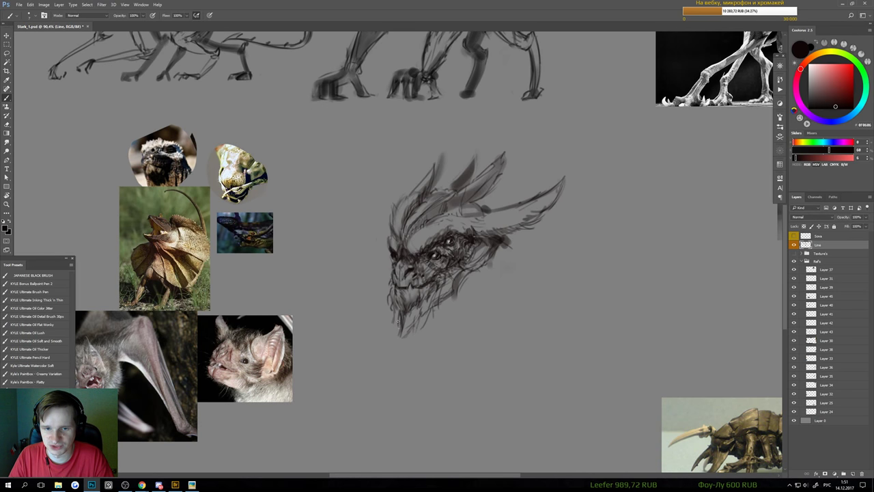
- Lengthen the chin strands into a long tapering beard, clean its edges with the Eraser, and save the document
left_click_drag(392, 305, 388, 334)
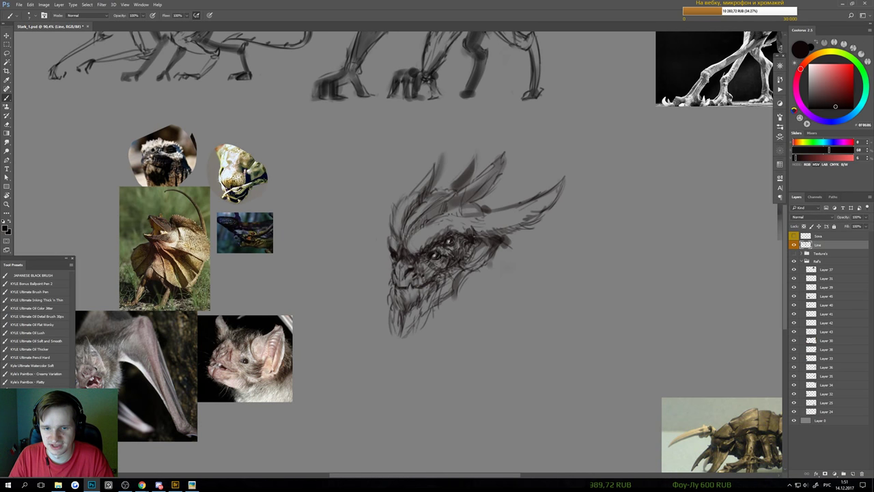
key("e")
key("b")
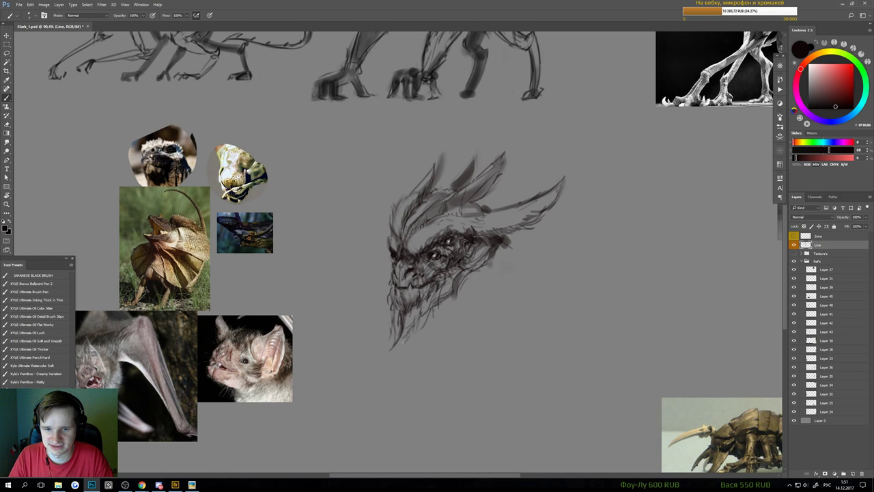
key("e")
key("b")
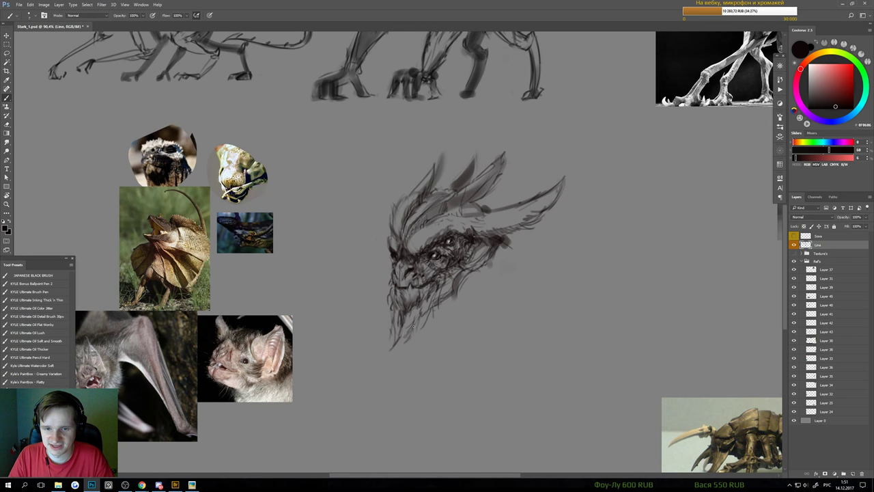
key("ctrl+0")
key("ctrl+s")
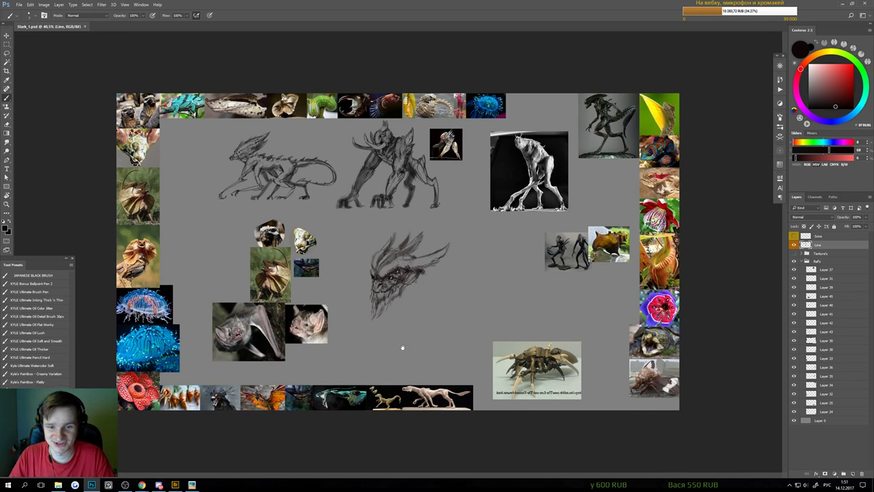
- Add a few fine tapering strands to the creature's pointed beard beneath the chin on the Line layer
key("ctrl+1")
mouse_move(372, 403)
left_mouse_down()
mouse_move(401, 315)
mouse_move(403, 290)
mouse_move(396, 295)
left_mouse_up()
mouse_move(390, 322)
left_mouse_down()
mouse_move(388, 309)
mouse_move(408, 284)
left_mouse_up()
left_click_drag(413, 306, 411, 280)
key("ctrl+0")
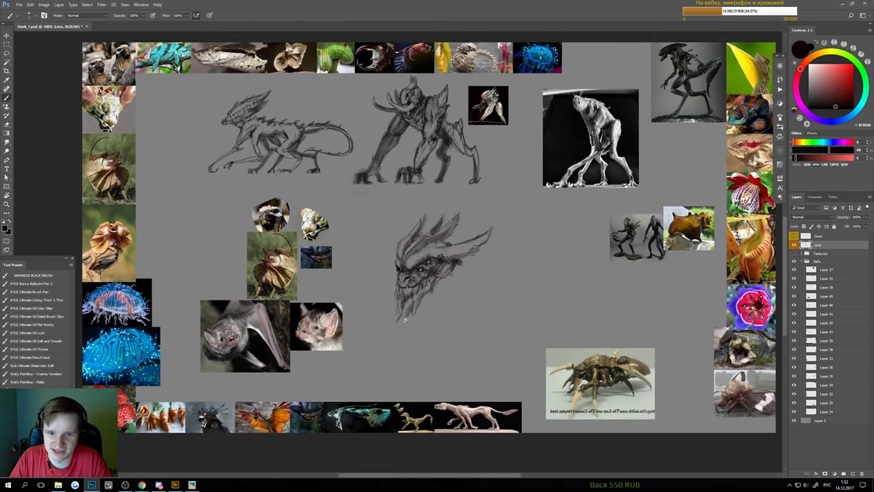
- Touch up the back of the jaw below the ear with a short dark brush stroke
scroll(379, 314, "up", 3)
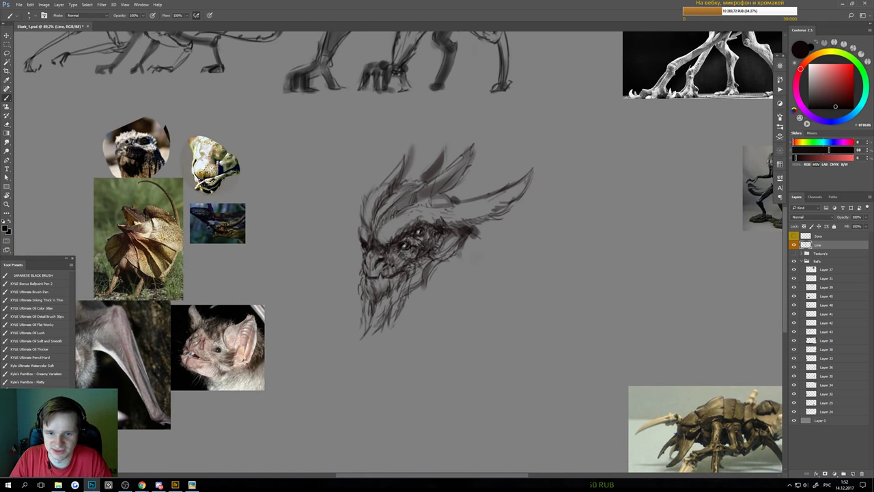
key("ctrl+0")
scroll(423, 284, "up", 4)
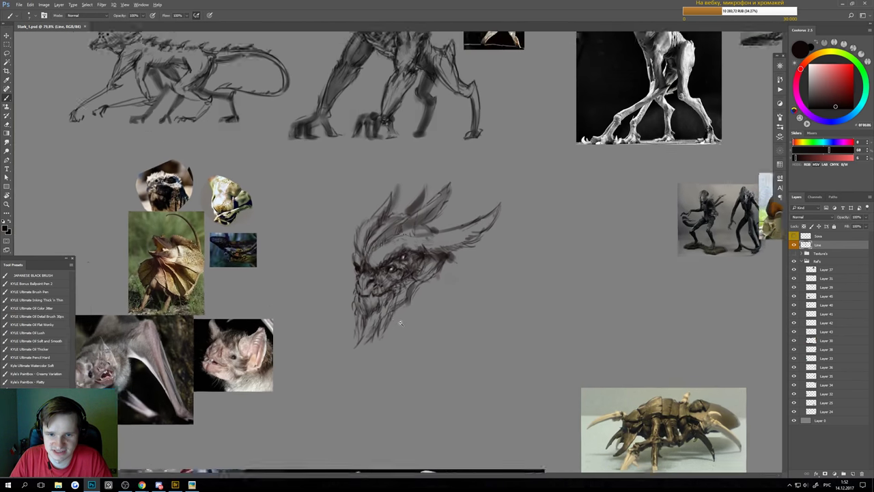
scroll(447, 226, "up", 2)
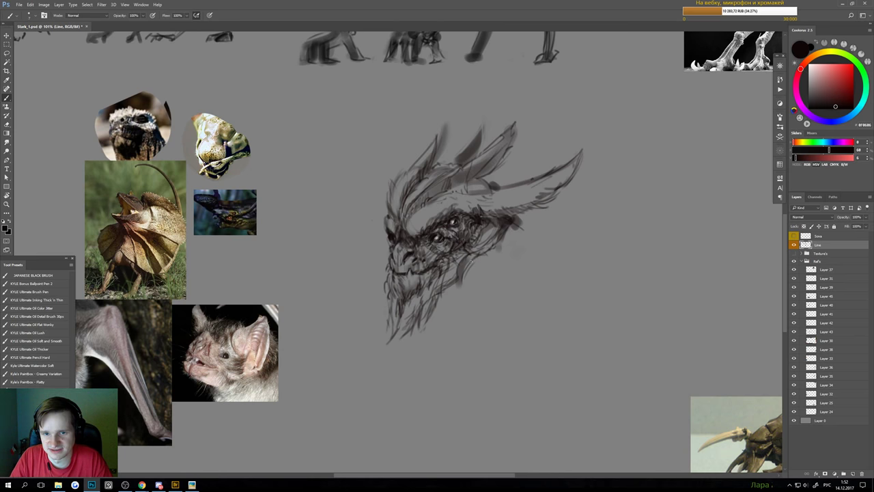
left_click_drag(477, 259, 466, 271)
scroll(464, 286, "down", 4)
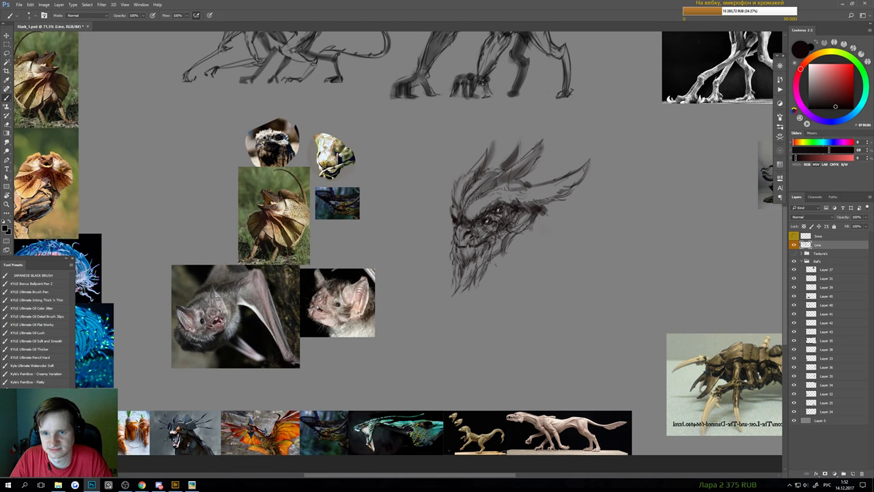
left_click_drag(533, 223, 524, 264)
mouse_move(528, 227)
left_mouse_down()
mouse_move(495, 278)
mouse_move(487, 266)
mouse_move(482, 280)
left_mouse_up()
key("ctrl+alt+z")
key("ctrl+alt+z")
- Sketch a loose neck line below the beard and sloping shoulder contours on both sides of the head
mouse_move(506, 252)
left_mouse_down()
mouse_move(490, 266)
mouse_move(478, 319)
left_mouse_up()
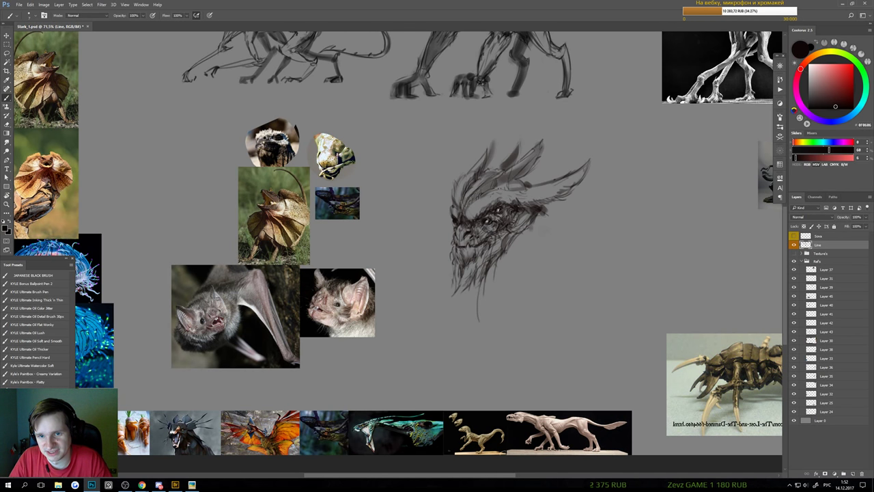
left_click_drag(553, 213, 595, 258)
left_click_drag(450, 216, 411, 269)
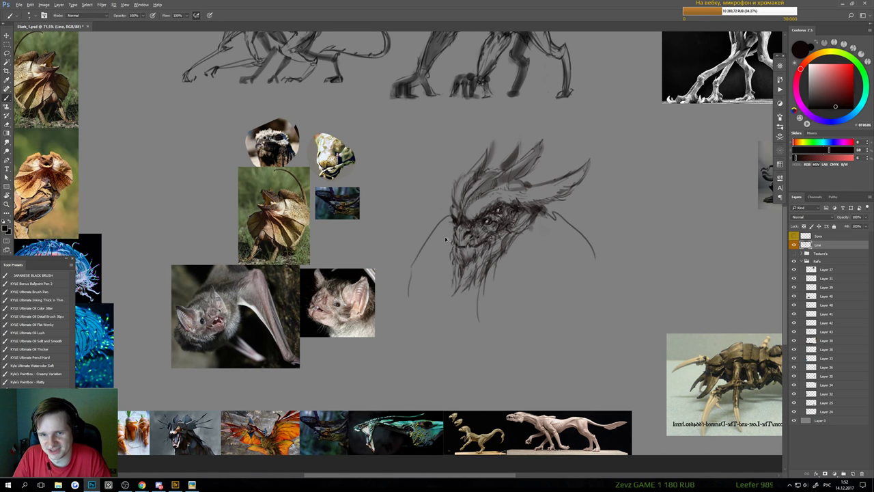
key("ctrl+alt+z")
key("ctrl+alt+z")
left_click_drag(435, 237, 428, 283)
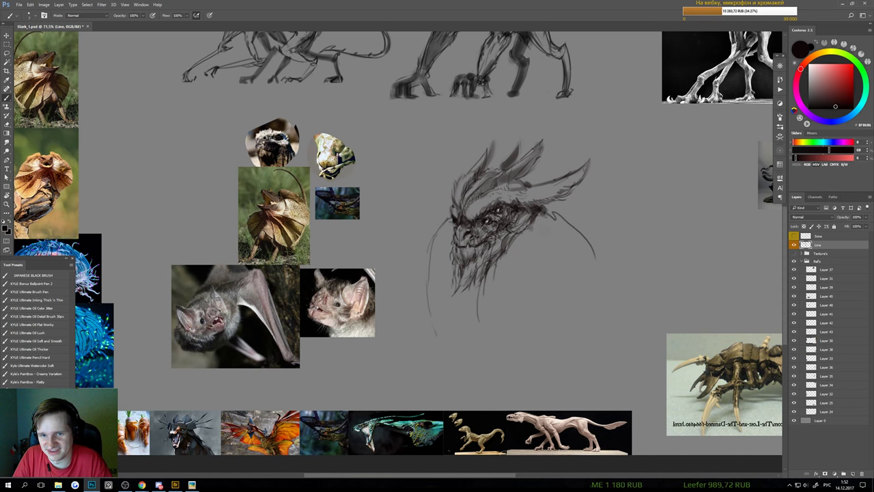
left_click_drag(463, 280, 472, 328)
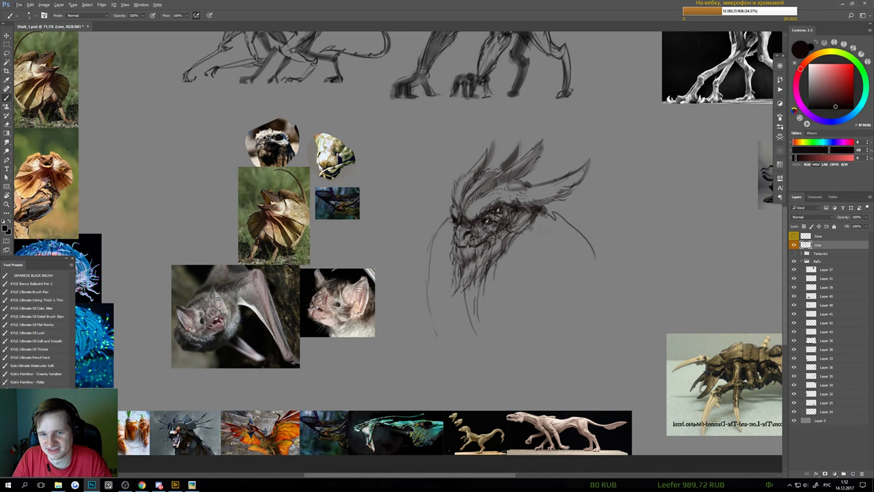
left_click_drag(422, 295, 406, 318)
- Undo the neck and shoulder curves around the creature's head and erase the leftover line below its beard
key("ctrl+0")
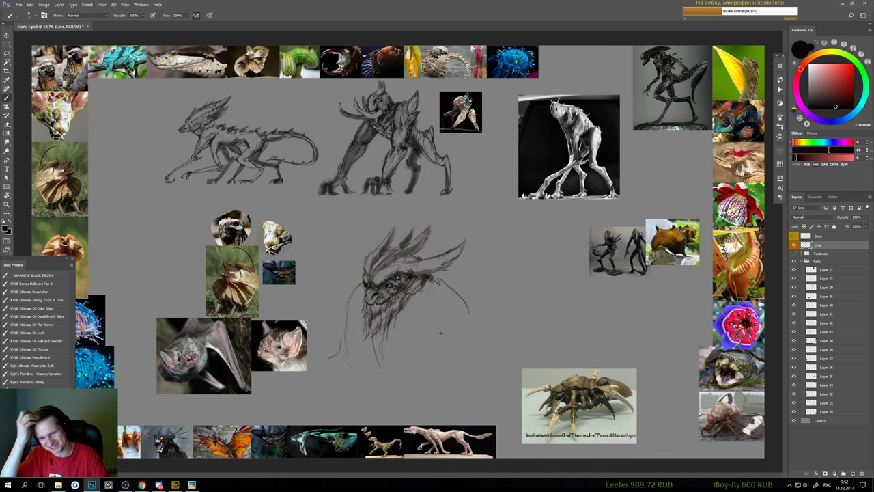
key("ctrl+z")
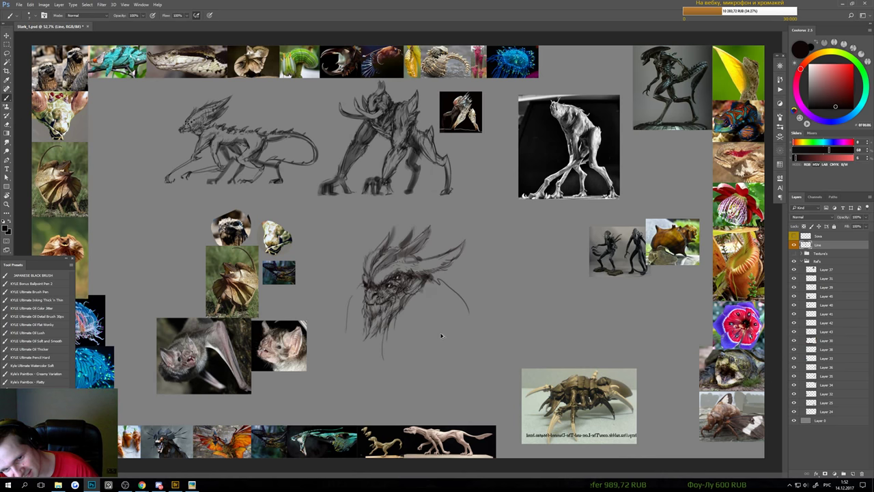
key("ctrl+z")
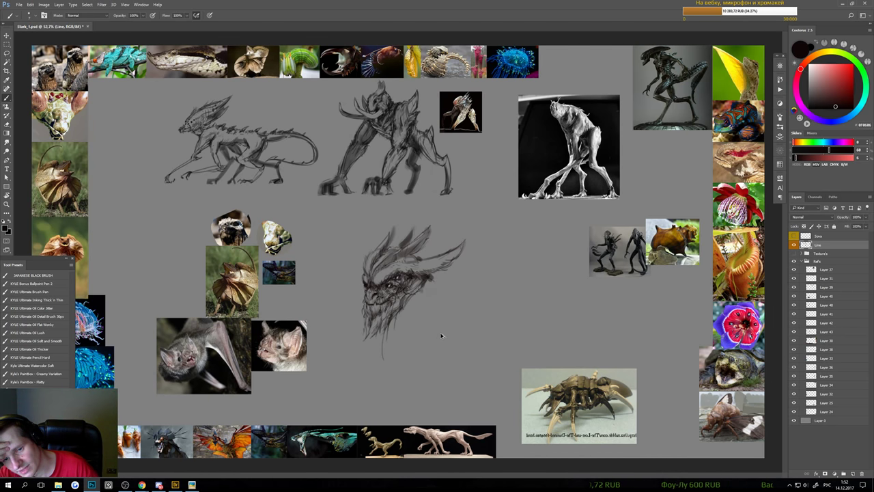
scroll(398, 342, "up", 3)
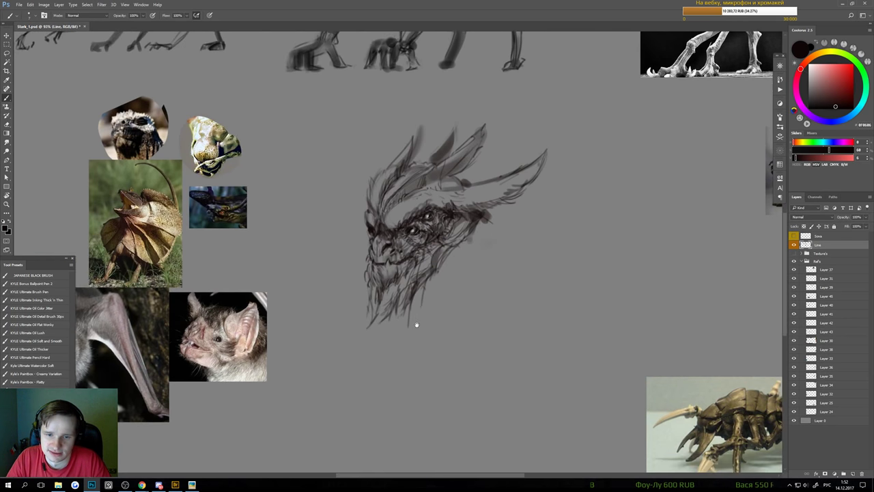
key("e")
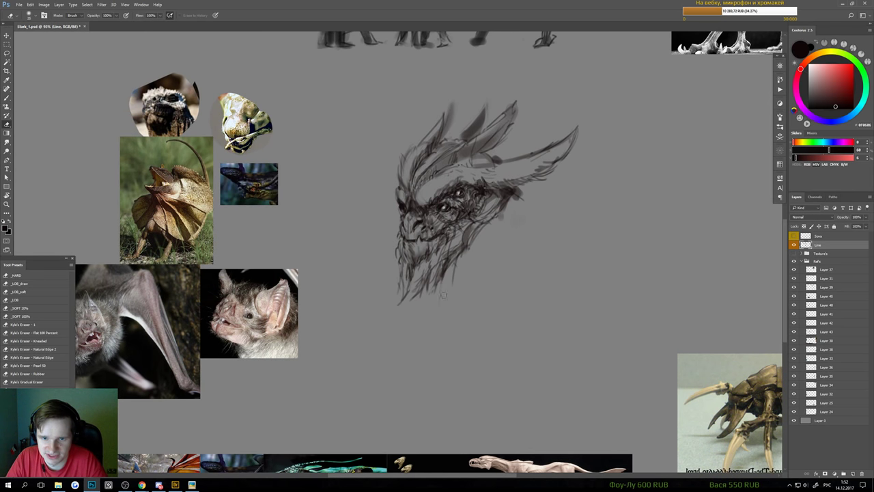
- Add fur strokes along the jaw's rear edge and down the front of the beard, cleaning the edge with the Eraser
key("b")
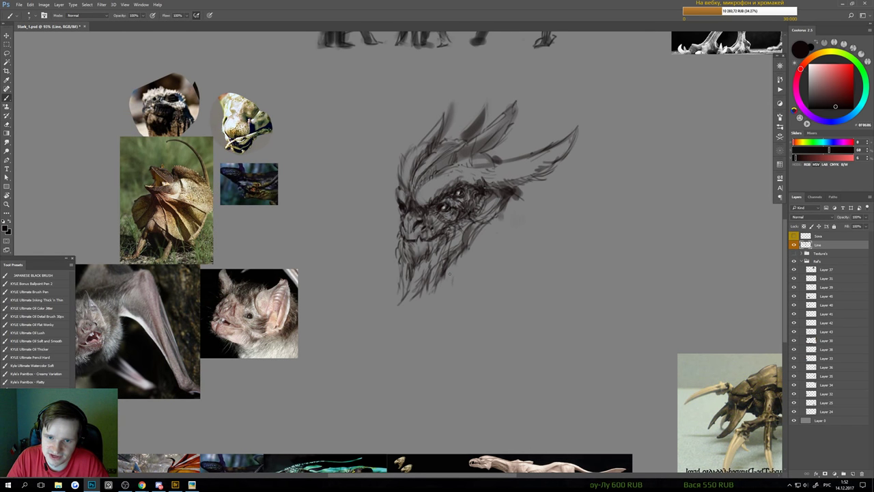
left_click_drag(449, 270, 495, 221)
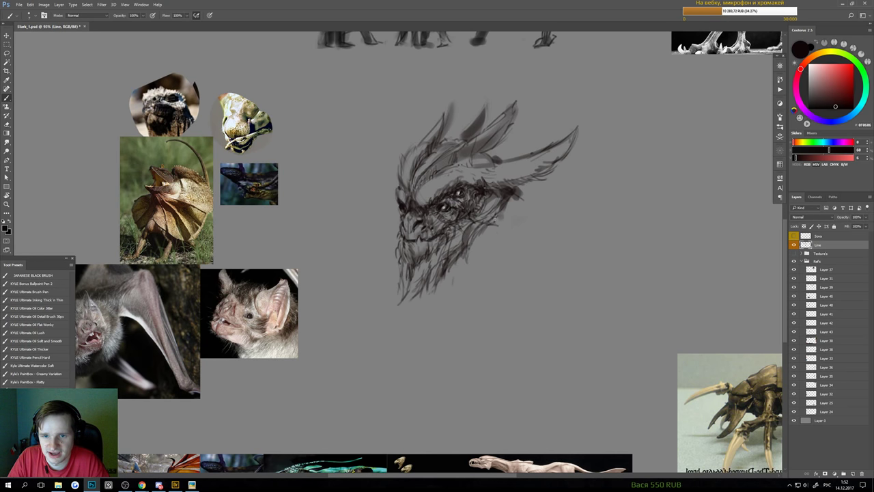
key("e")
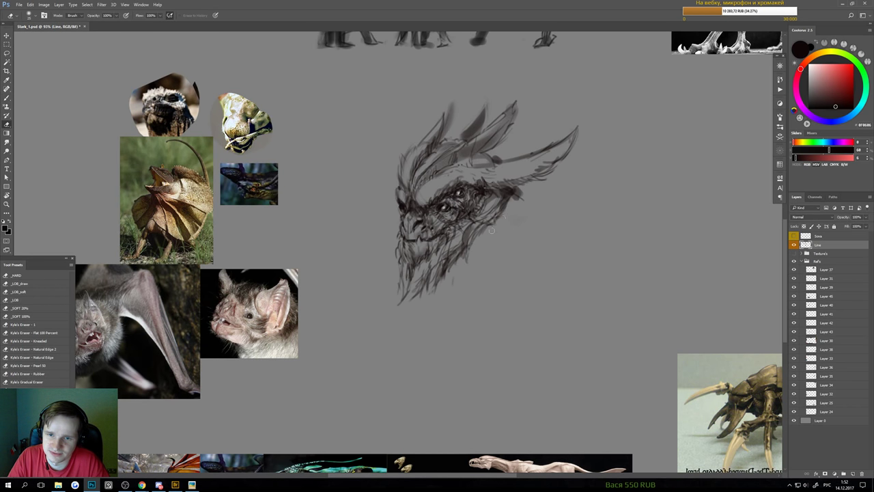
key("b")
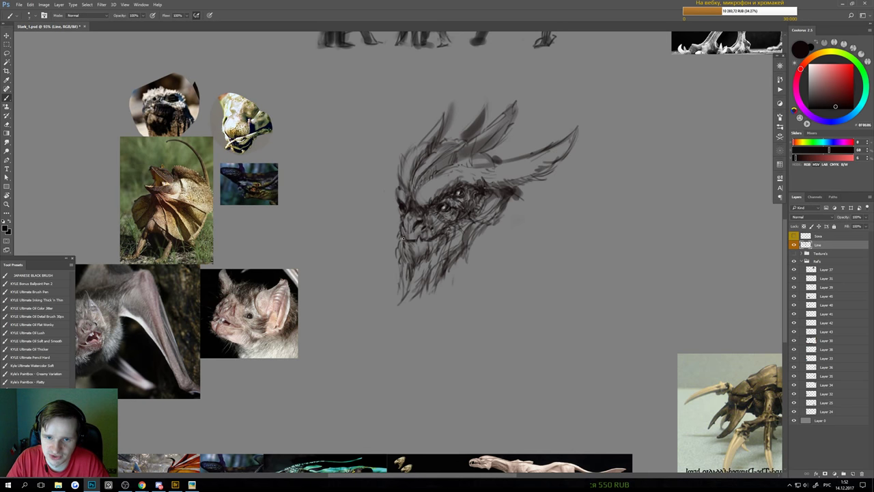
mouse_move(404, 238)
left_mouse_down()
mouse_move(395, 305)
mouse_move(411, 304)
mouse_move(415, 274)
mouse_move(405, 302)
left_mouse_up()
- Sketch short spiky bristles along the front edge of the creature's brow and forehead
scroll(416, 289, "down", 6)
scroll(410, 301, "up", 6)
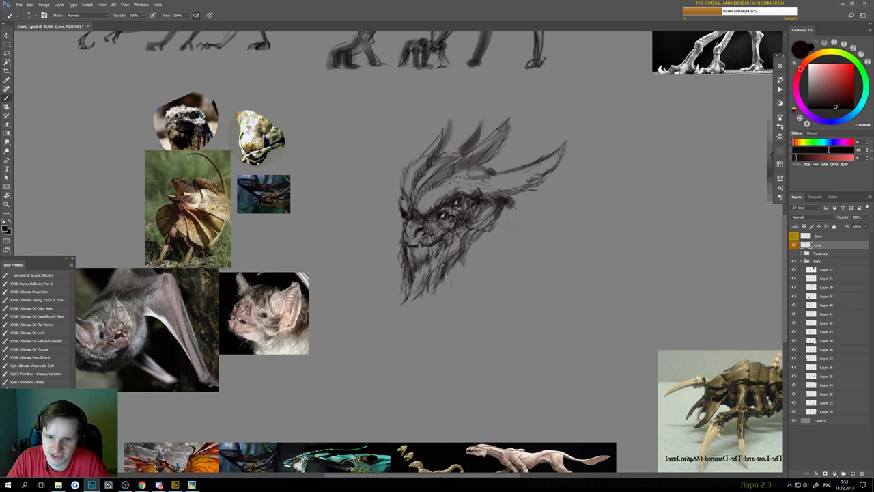
scroll(405, 260, "up", 1)
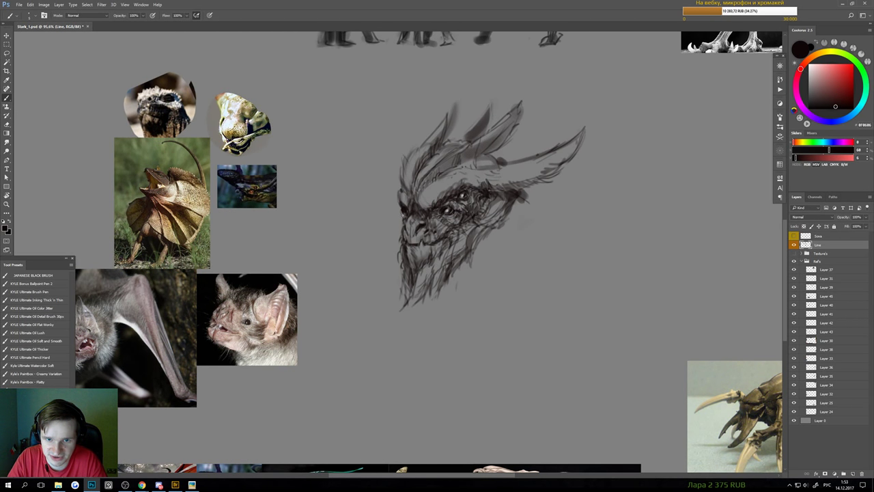
left_click_drag(396, 190, 399, 202)
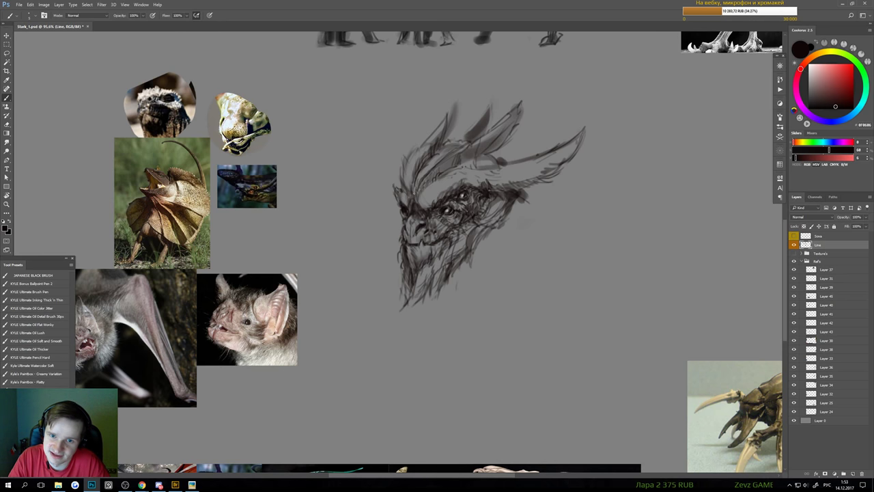
left_click_drag(436, 205, 401, 231)
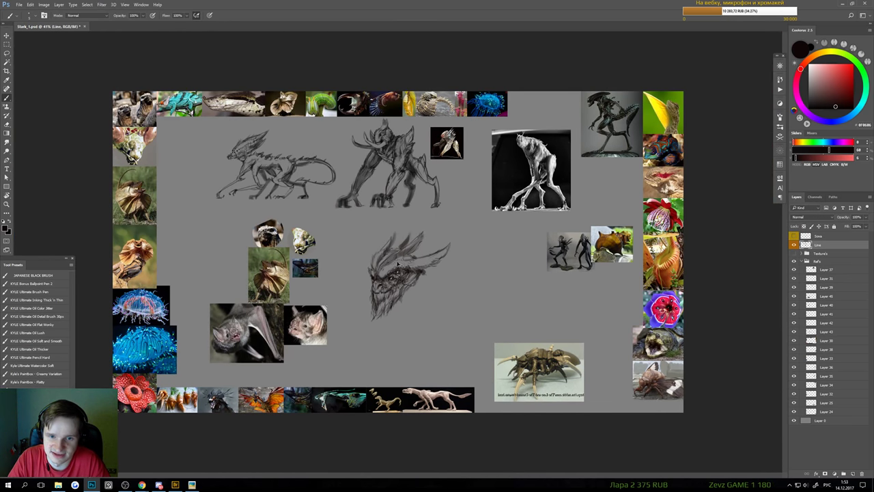
scroll(380, 284, "up", 5)
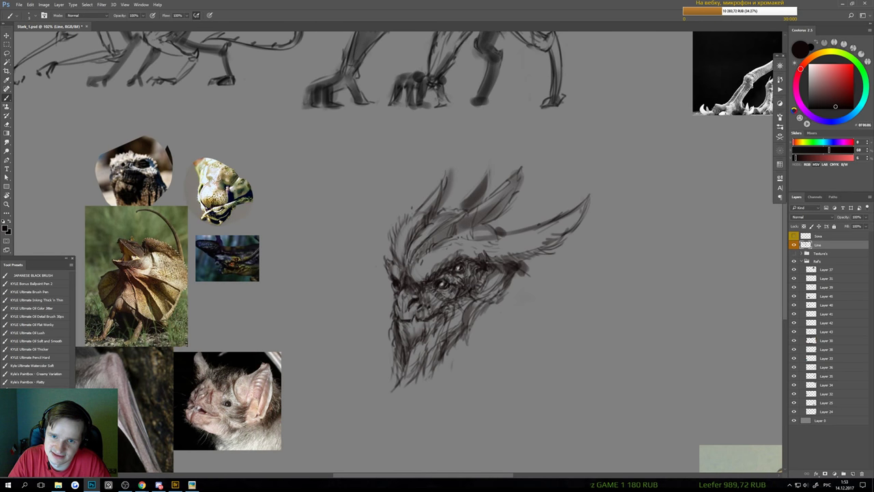
- Refine the shading on the creature's cheek and mouth corner below the eyes, lightening small spots with the Eraser
scroll(444, 198, "up", 2)
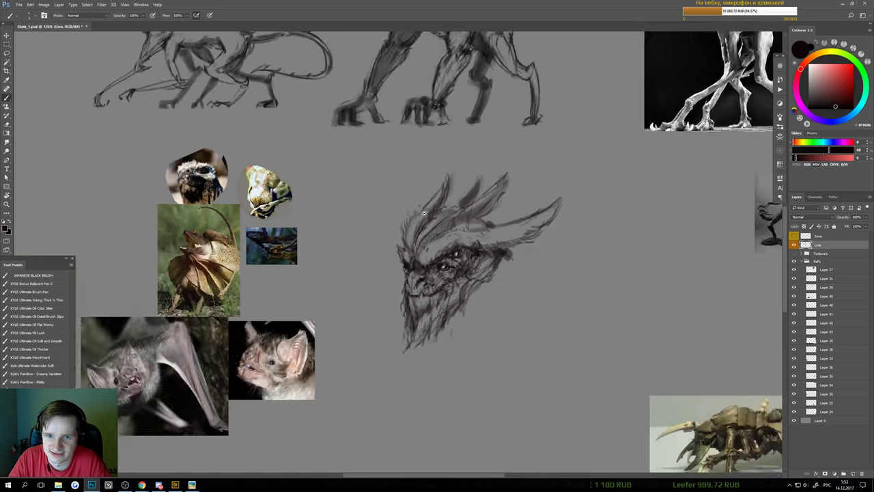
scroll(424, 213, "down", 4)
scroll(409, 307, "up", 3)
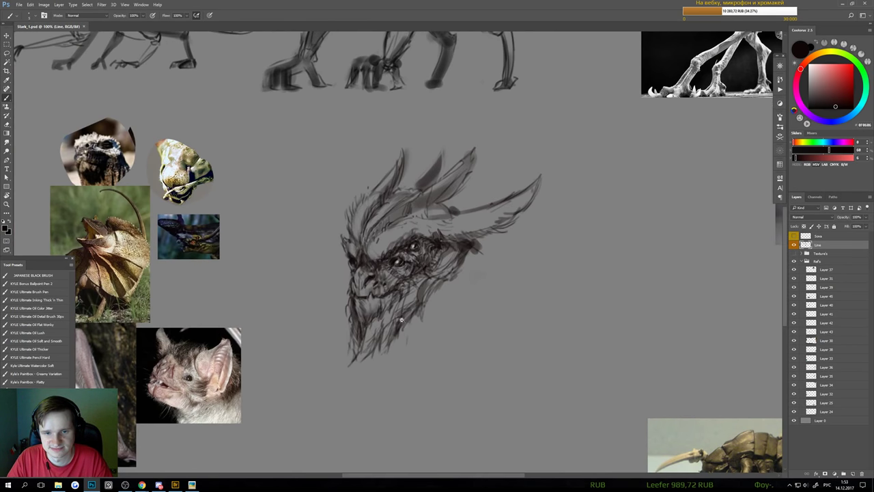
scroll(394, 301, "up", 2)
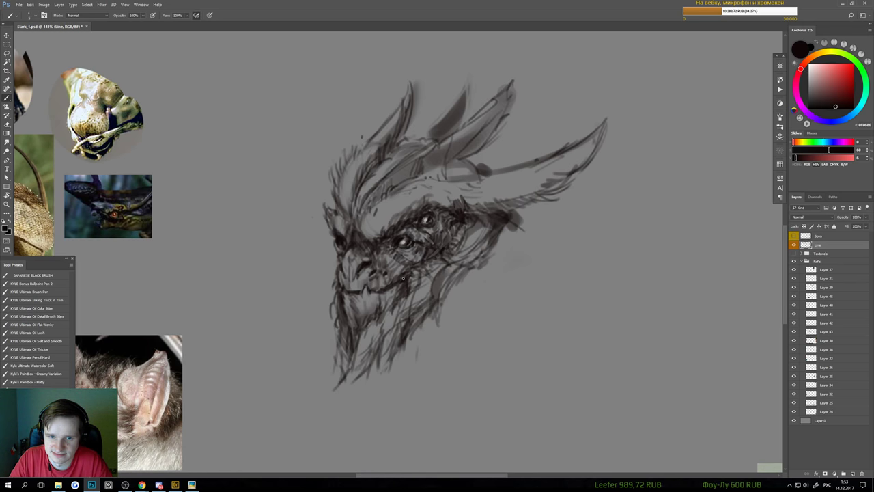
scroll(404, 276, "down", 4)
scroll(404, 277, "up", 5)
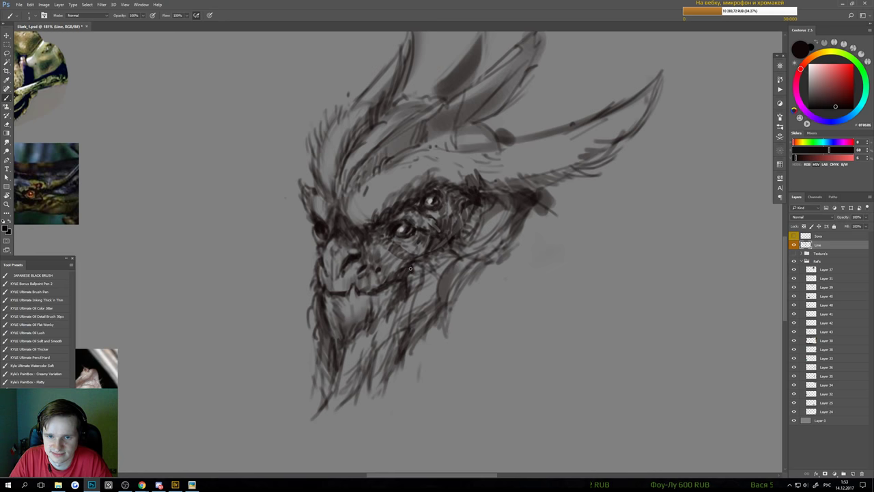
scroll(422, 264, "down", 5)
scroll(416, 274, "up", 4)
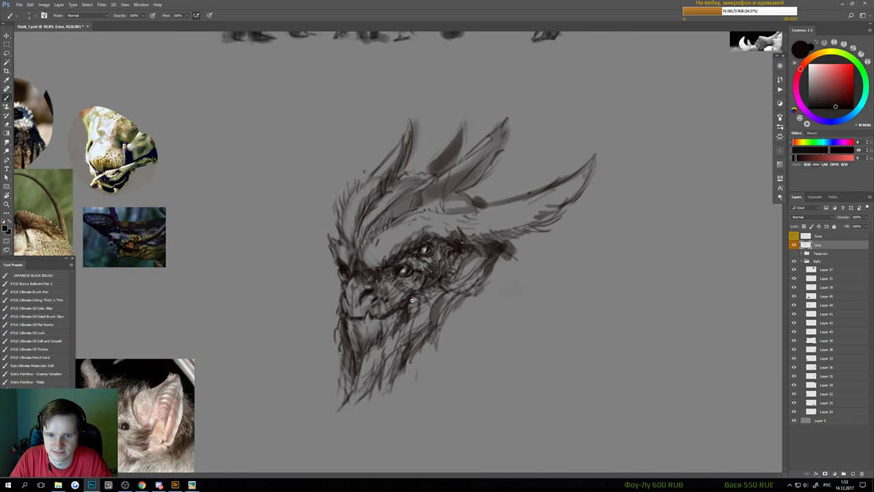
key("e")
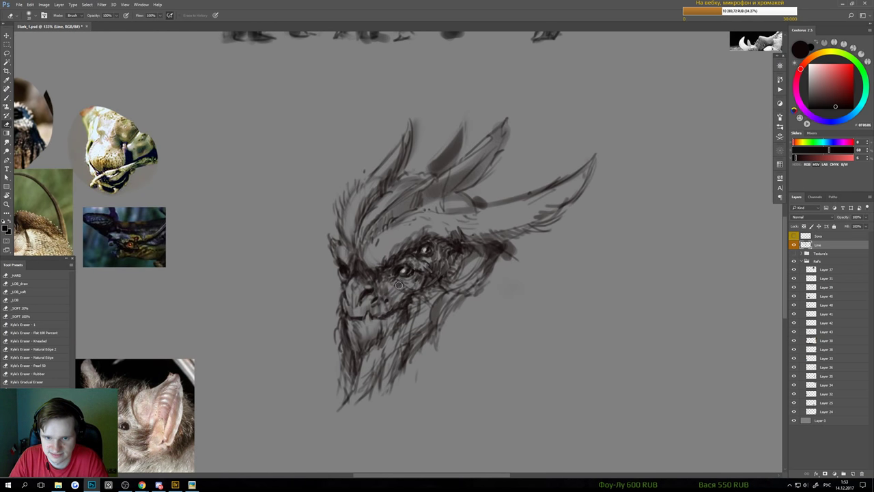
- Brush fine skin-texture strokes around the eyes and across the cheek on the Line layer
key("b")
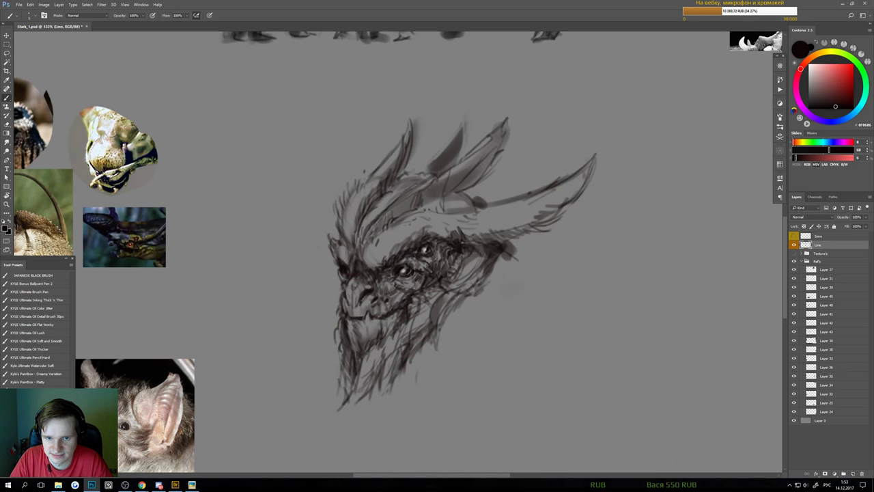
scroll(390, 293, "down", 3)
scroll(394, 286, "up", 3)
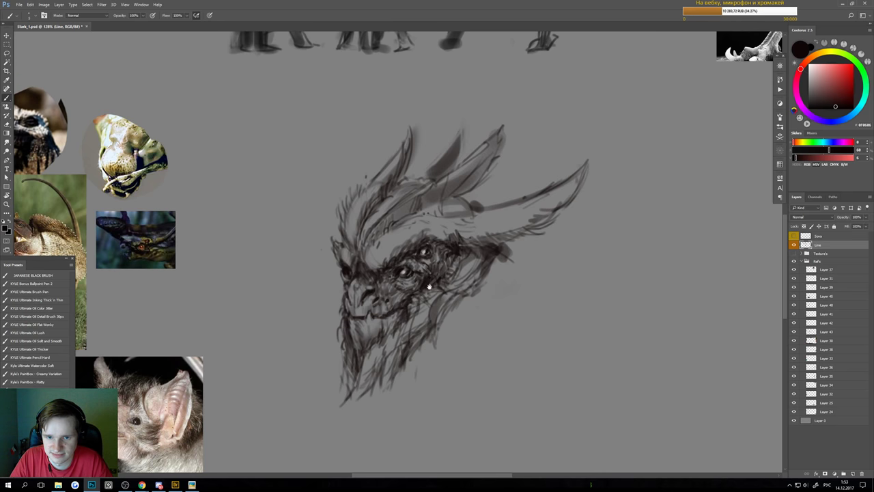
scroll(425, 283, "down", 1)
scroll(426, 281, "up", 1)
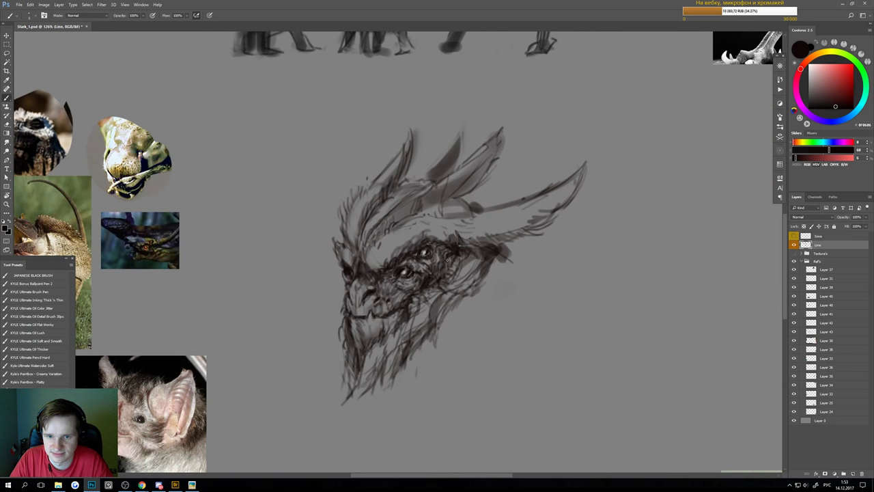
left_click_drag(447, 259, 450, 267)
- Darken the crest and the base of the long rear horn, using a larger brush for the last strokes
scroll(441, 275, "down", 5)
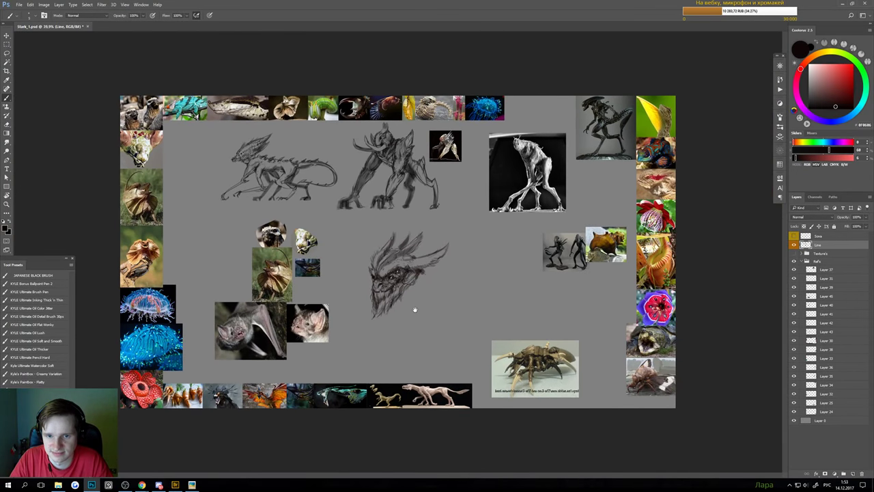
scroll(386, 294, "up", 5)
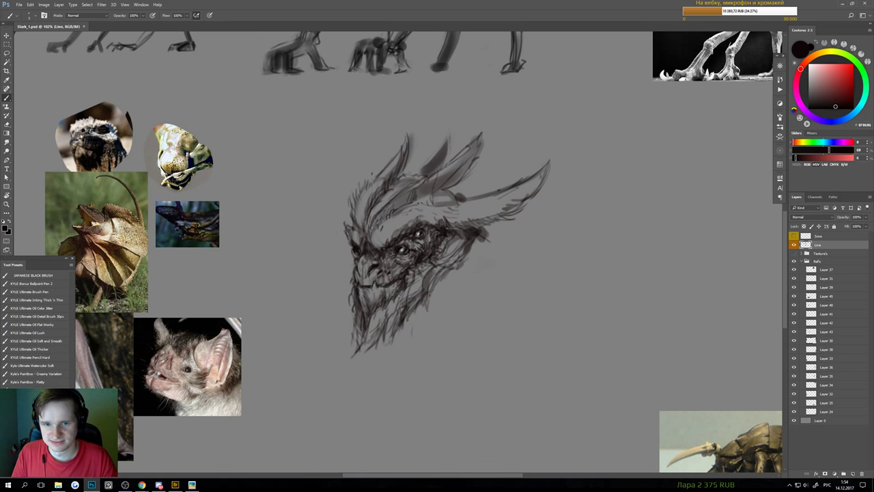
scroll(398, 291, "down", 2)
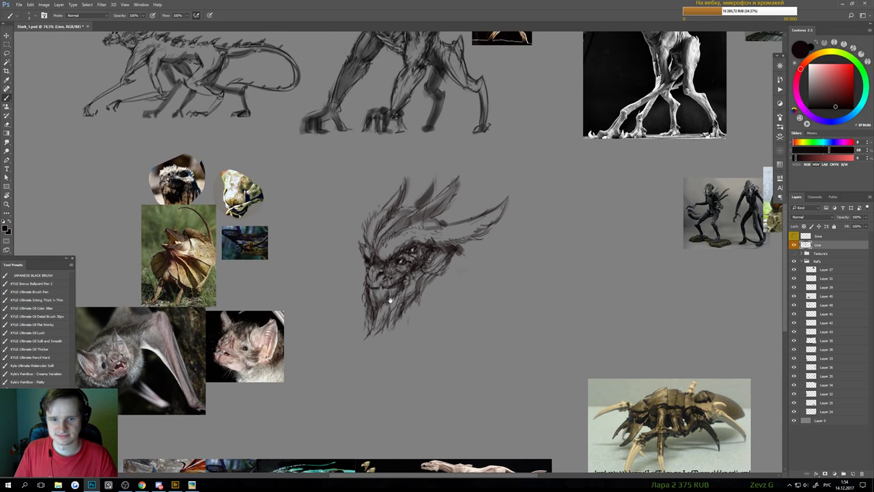
scroll(385, 280, "up", 1)
scroll(396, 246, "up", 1)
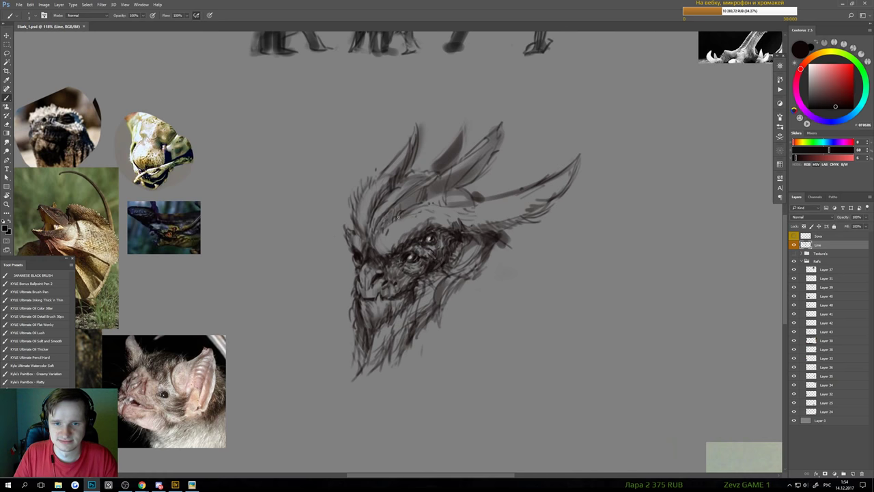
mouse_move(406, 210)
left_mouse_down()
mouse_move(449, 202)
mouse_move(471, 193)
left_mouse_up()
key("]")
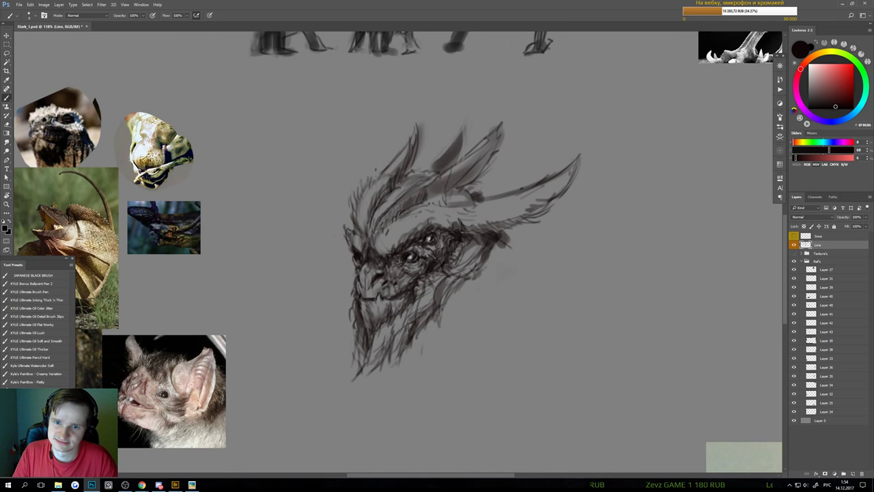
left_click_drag(475, 193, 492, 192)
left_click_drag(489, 209, 473, 216)
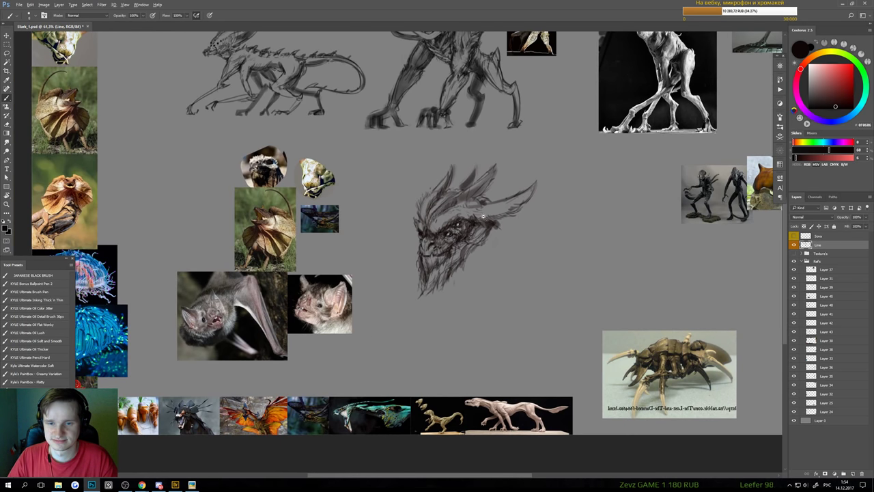
- Sketch a small spiky frill of pointed strands behind the creature's jaw, below the rear horn
scroll(484, 218, "up", 1)
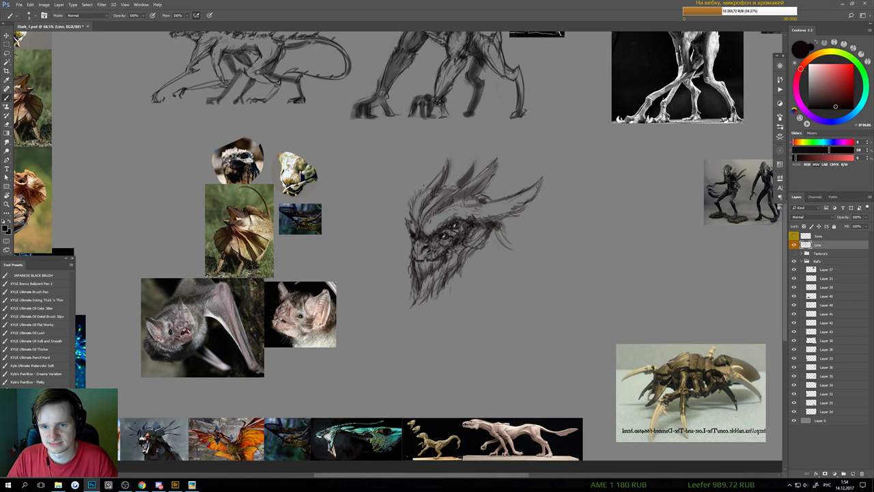
left_click_drag(493, 235, 509, 265)
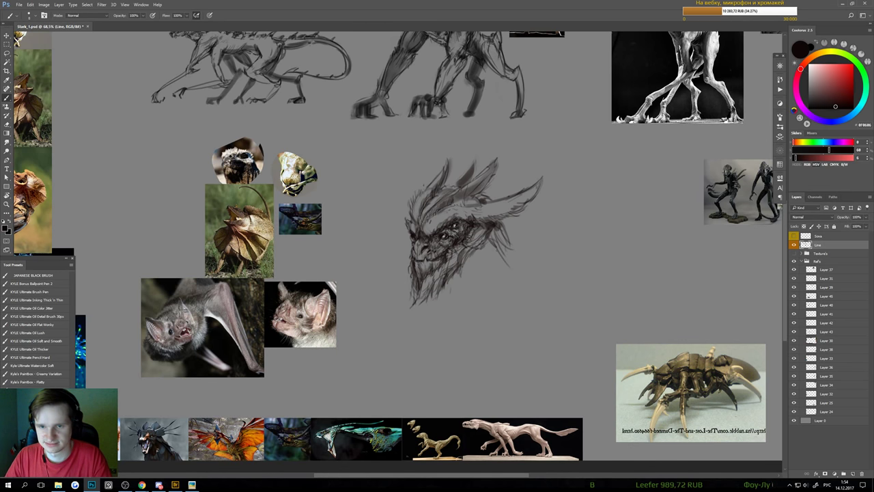
left_click_drag(489, 235, 507, 260)
left_click_drag(491, 225, 496, 253)
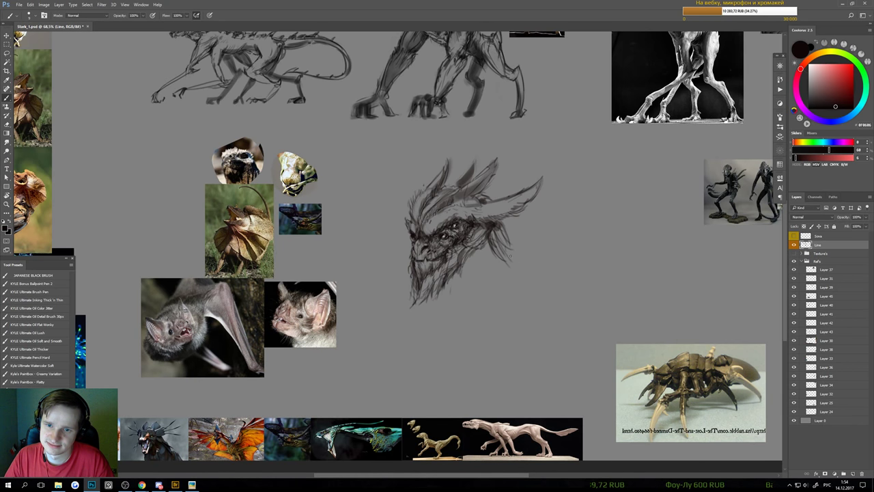
key("e")
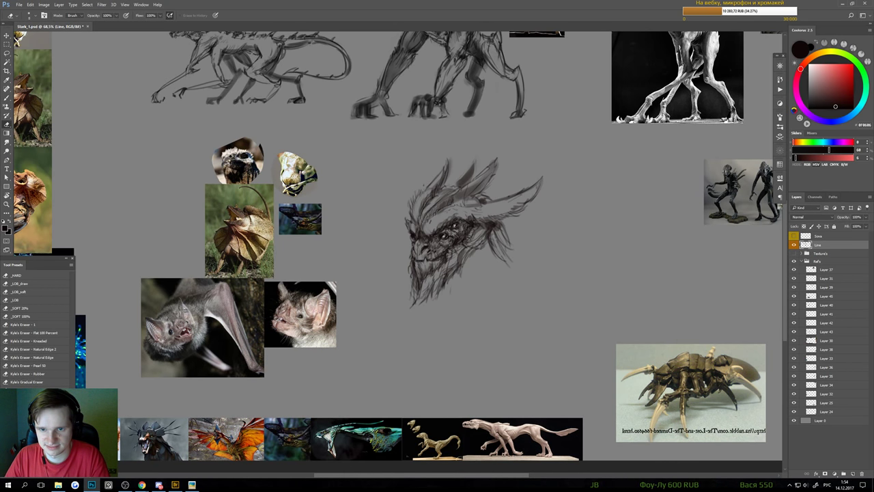
key("b")
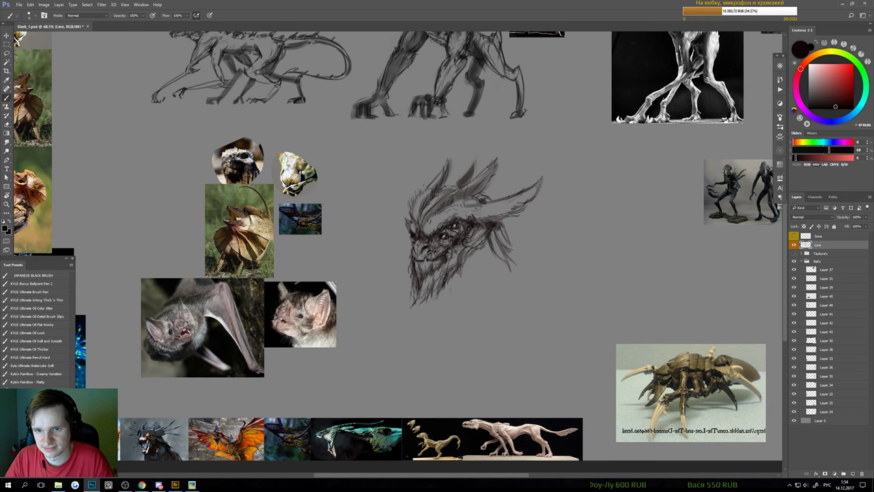
key("ctrl+z")
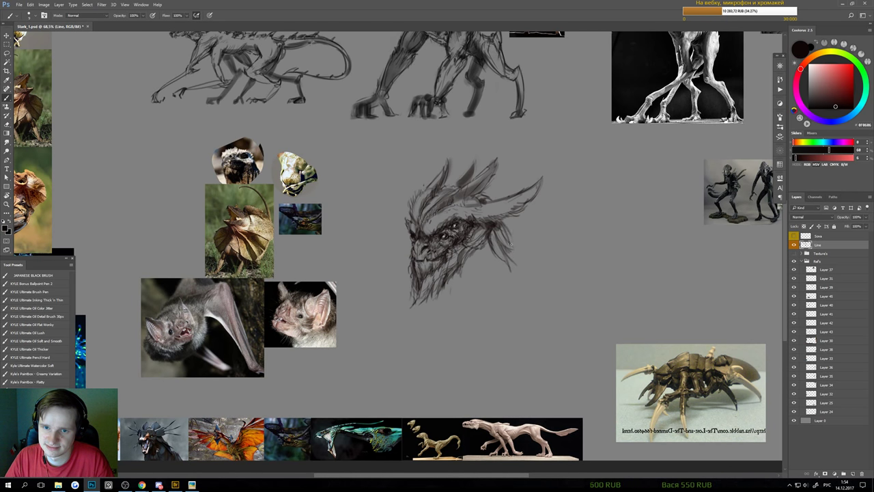
mouse_move(511, 240)
left_mouse_down()
mouse_move(524, 263)
mouse_move(507, 276)
mouse_move(525, 270)
mouse_move(491, 288)
left_mouse_up()
key("ctrl+z")
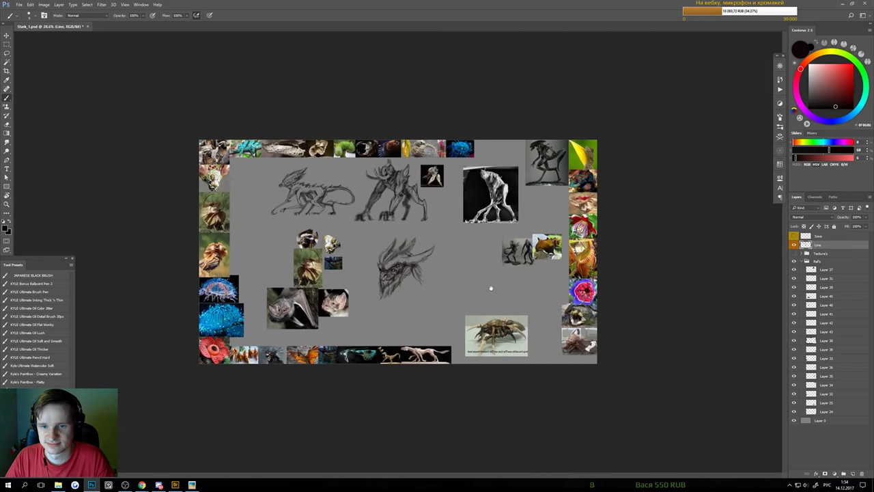
- Sketch the front line of the neck running down from the jaw, thickening it with a larger brush
scroll(413, 292, "up", 3)
scroll(428, 288, "up", 3)
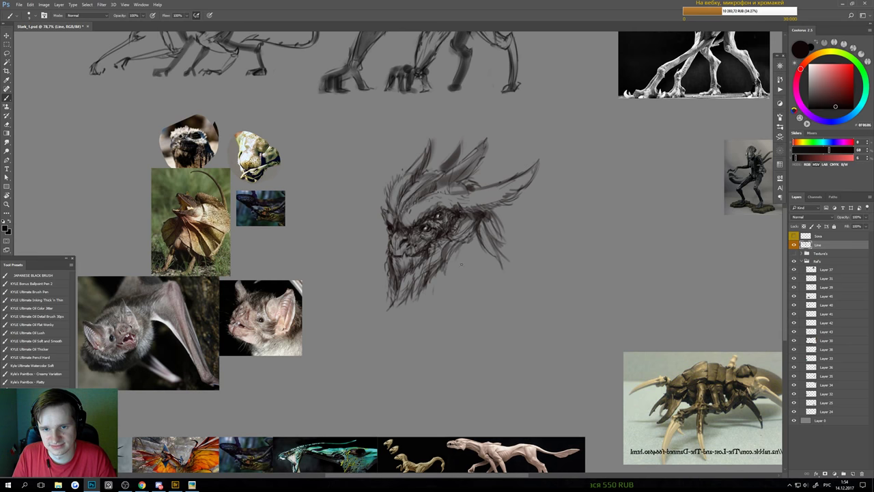
left_click_drag(436, 276, 440, 317)
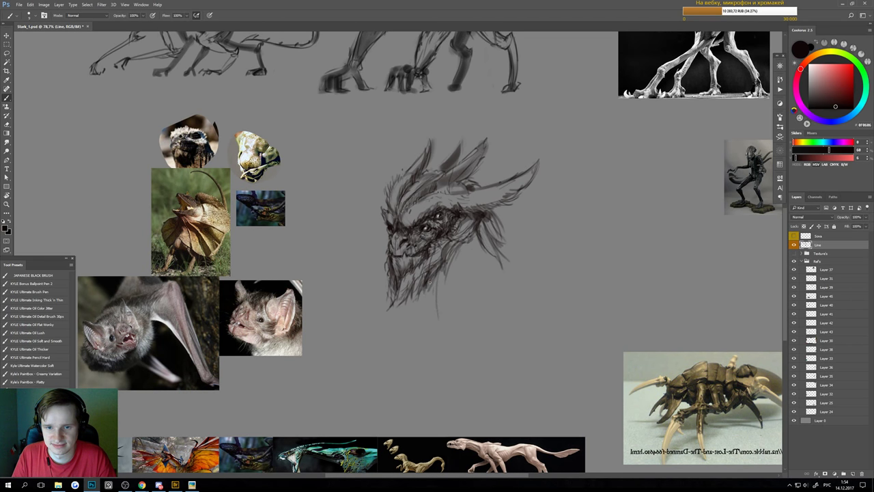
mouse_move(425, 325)
left_mouse_down()
mouse_move(400, 336)
mouse_move(428, 316)
left_mouse_up()
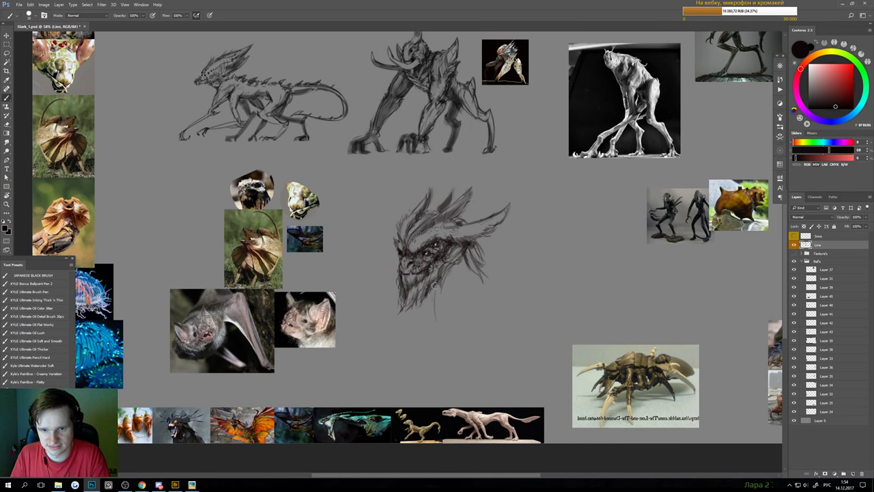
left_click_drag(431, 296, 432, 337)
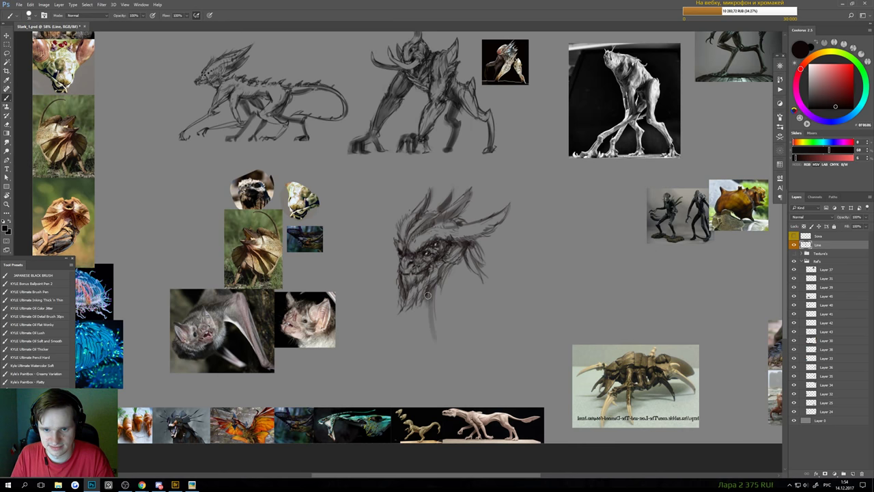
- Erase the frill strands behind the jaw and add a short dark accent below the rear horn
key("e")
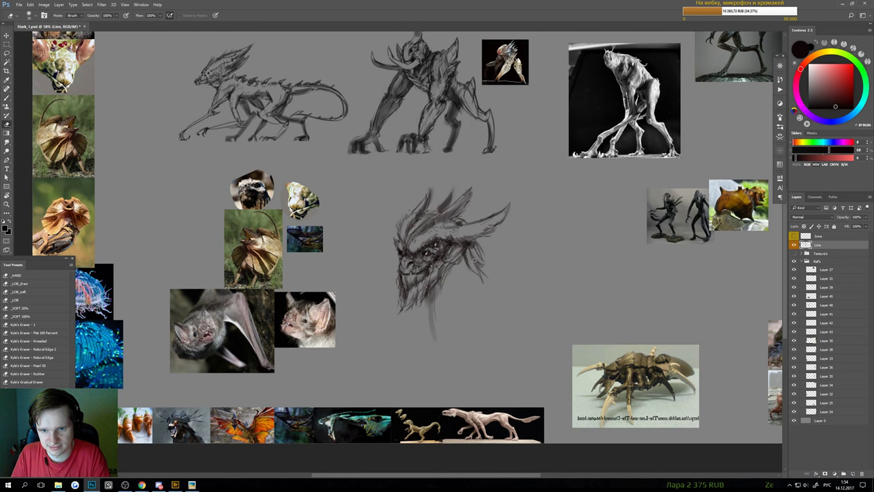
left_click_drag(473, 259, 483, 284)
left_click(470, 245)
right_click(469, 245, "alt")
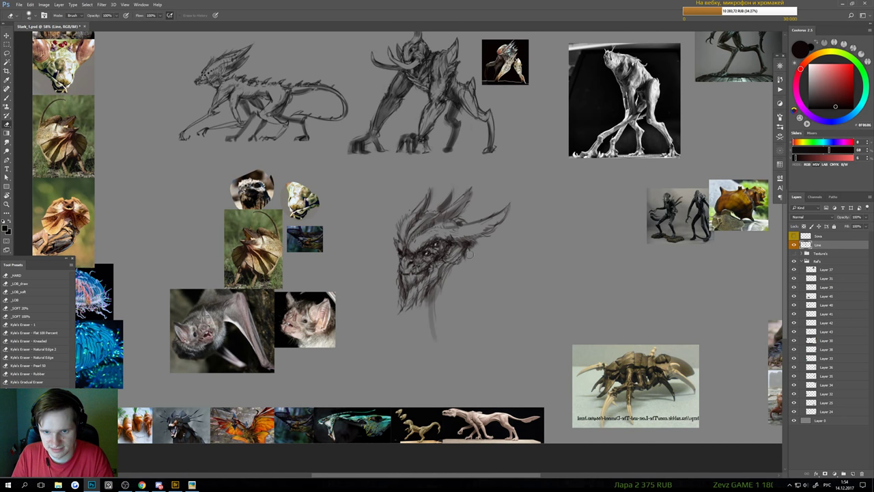
key("b")
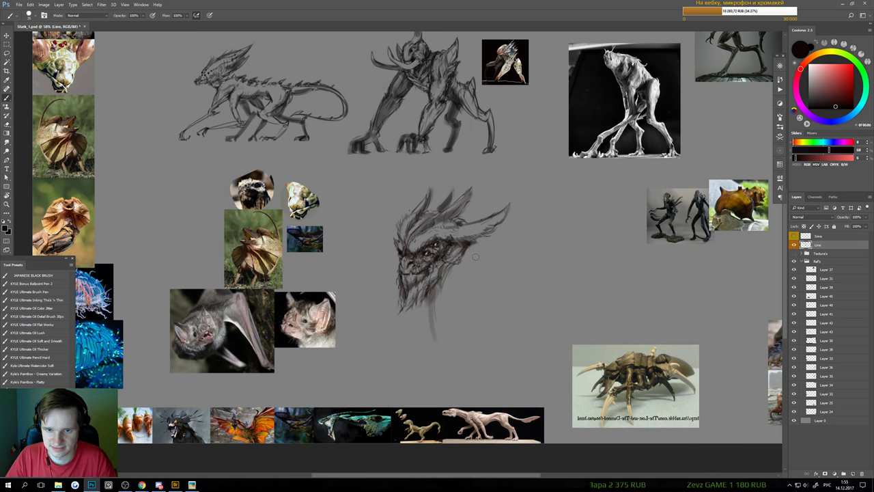
- Fade the neck stroke below the beard with the Eraser
scroll(480, 268, "down", 3)
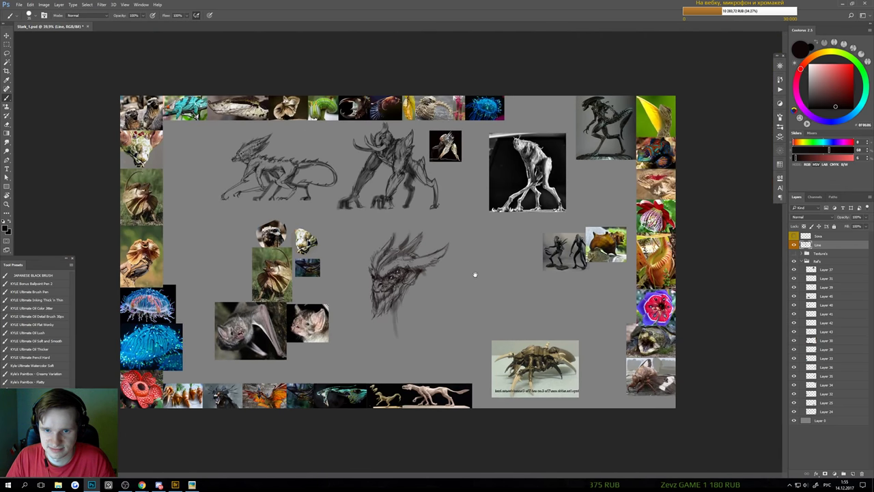
scroll(474, 273, "up", 2)
key("e")
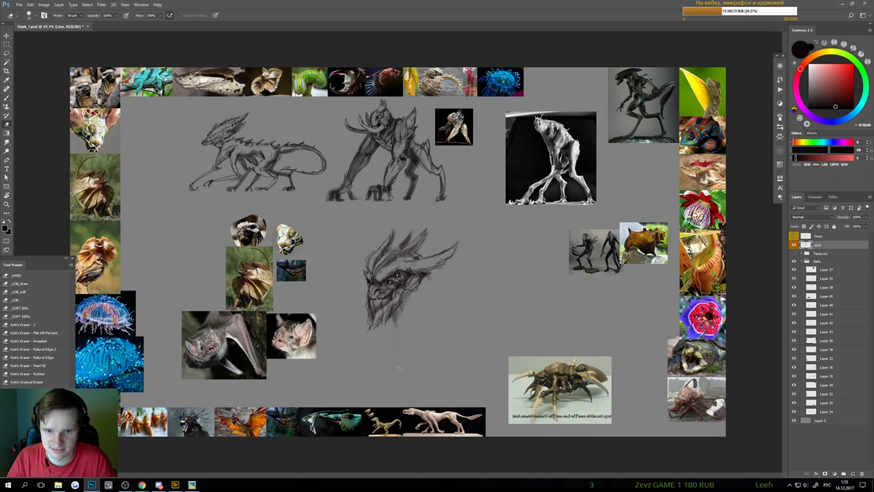
- Brush broad, soft neck strokes down from the jaw with a larger brush, undoing the misplaced ones
key("b")
left_click_drag(396, 316, 398, 354)
key("ctrl+z")
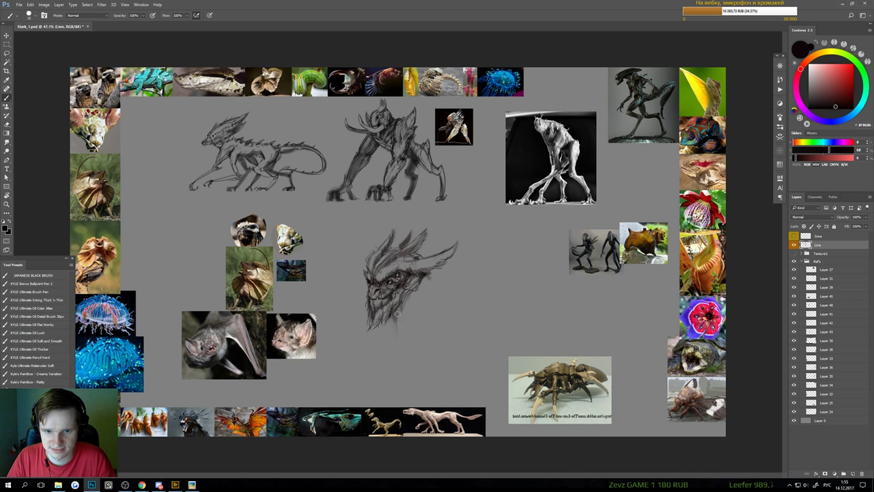
left_click_drag(396, 311, 401, 358)
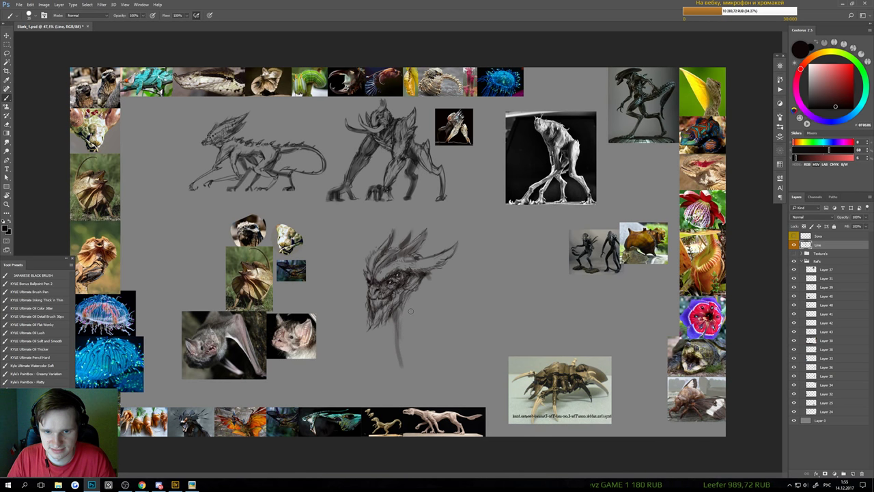
left_click_drag(404, 310, 406, 352)
scroll(408, 352, "up", 2)
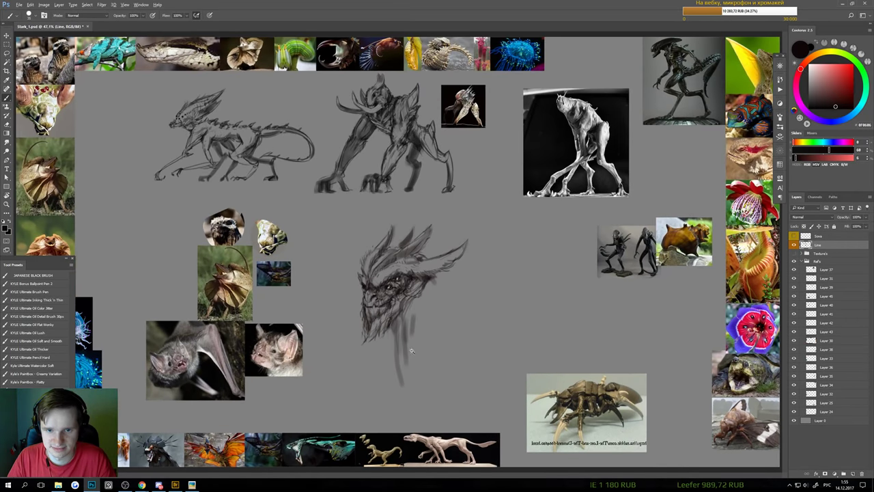
key("ctrl+z")
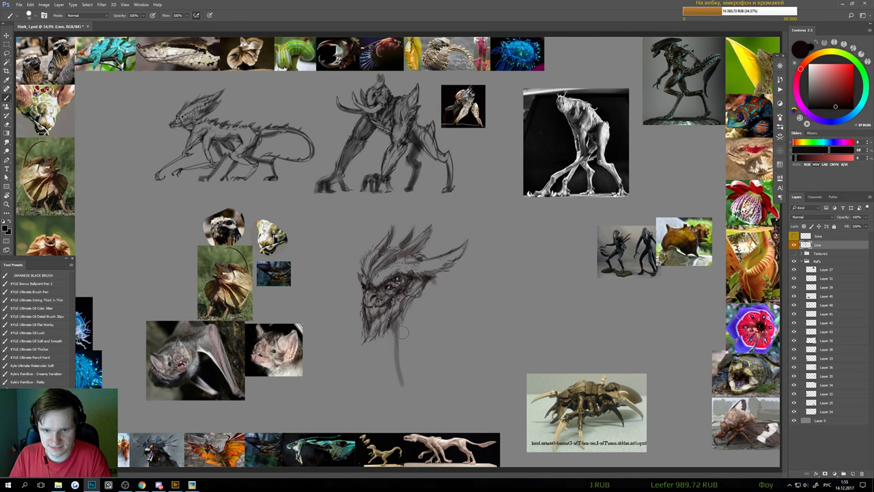
left_click_drag(403, 332, 402, 388)
- Erase the lower part of the neck strokes and clean up the edge of the soft shading under the jaw
key("e")
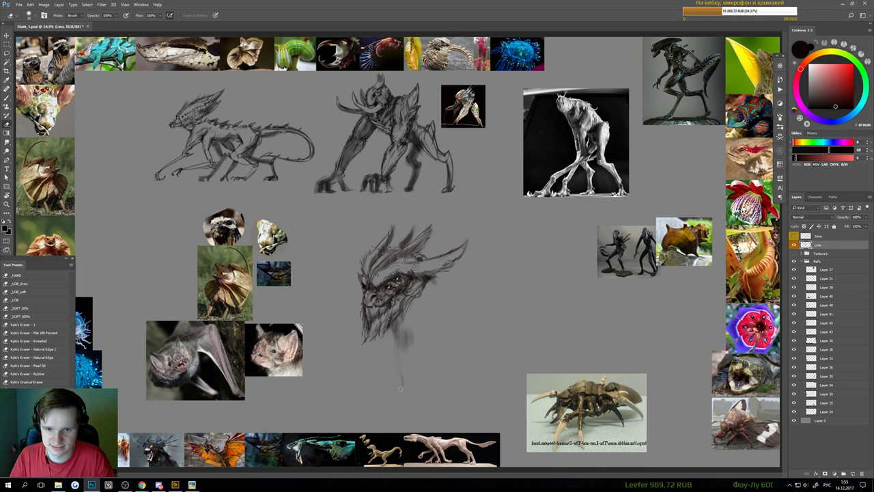
scroll(409, 396, "down", 3)
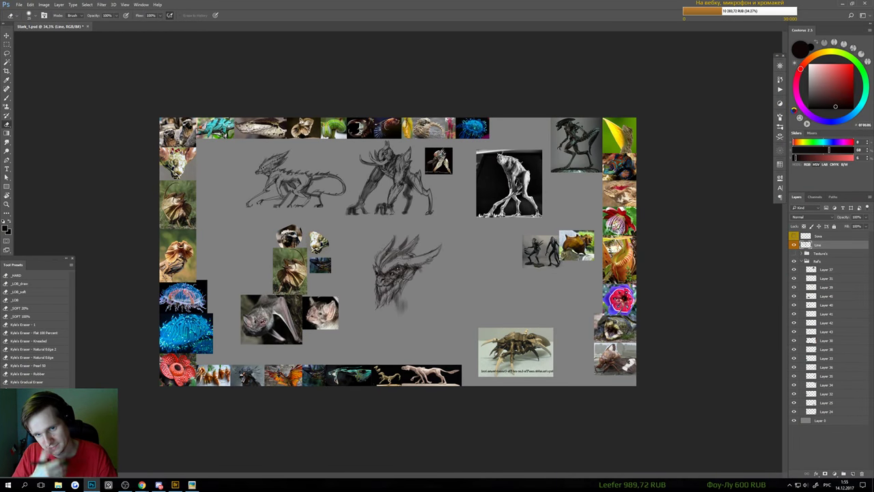
scroll(392, 383, "up", 3)
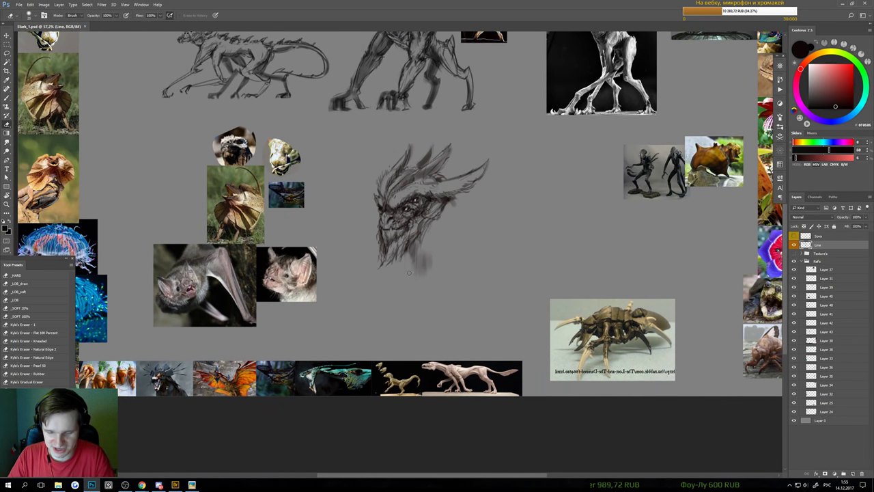
scroll(418, 278, "up", 1)
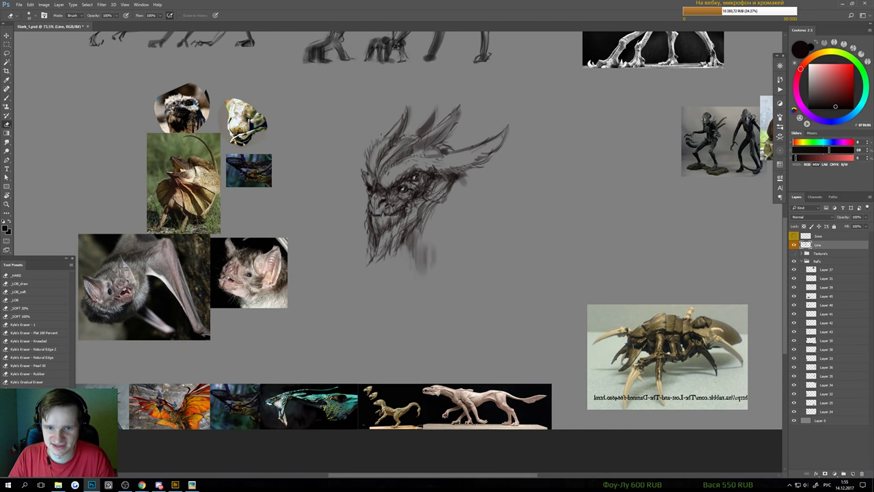
scroll(414, 300, "down", 5)
scroll(414, 301, "up", 6)
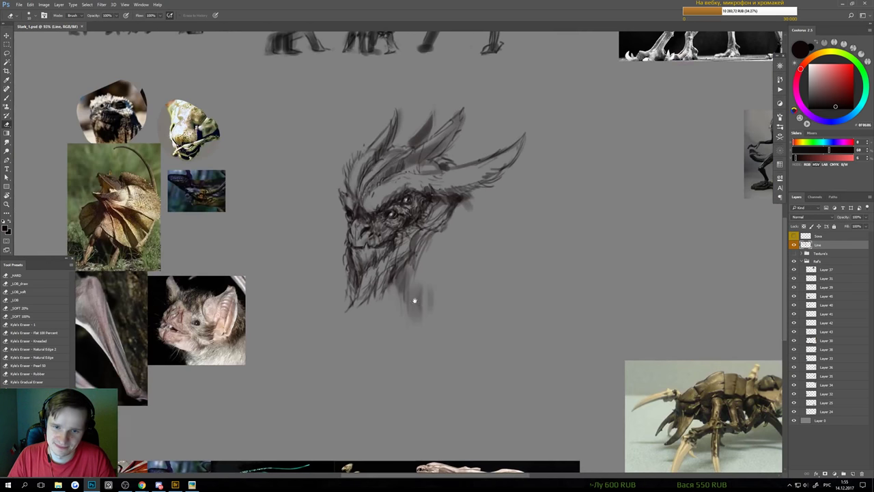
left_click(398, 284)
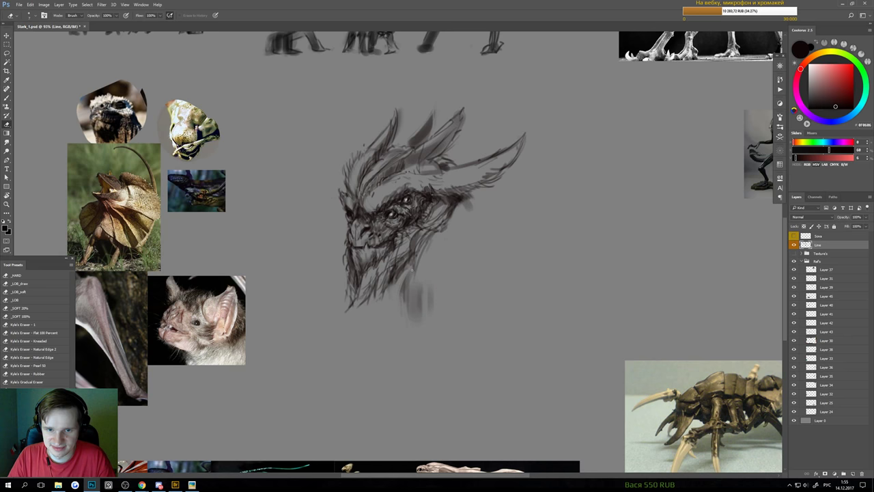
- Move the green-and-white head reference against the dark rounded head reference and merge their layers
scroll(399, 290, "down", 6)
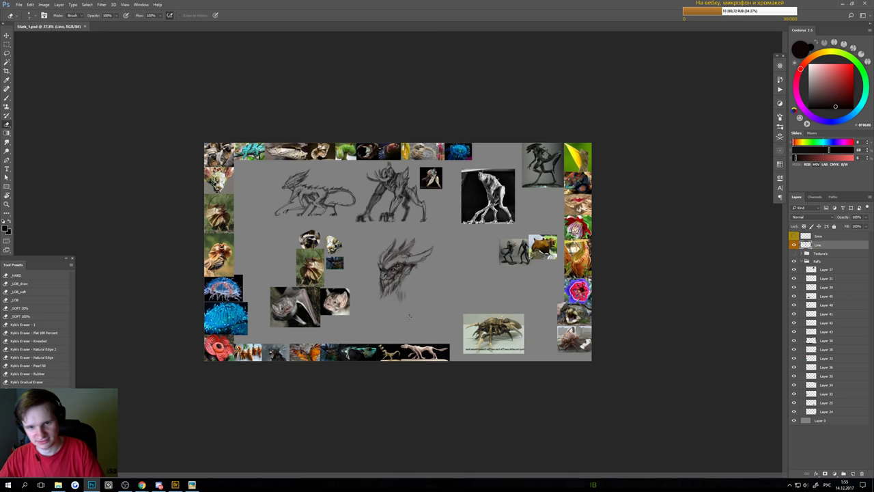
left_click_drag(278, 262, 427, 267)
key("v")
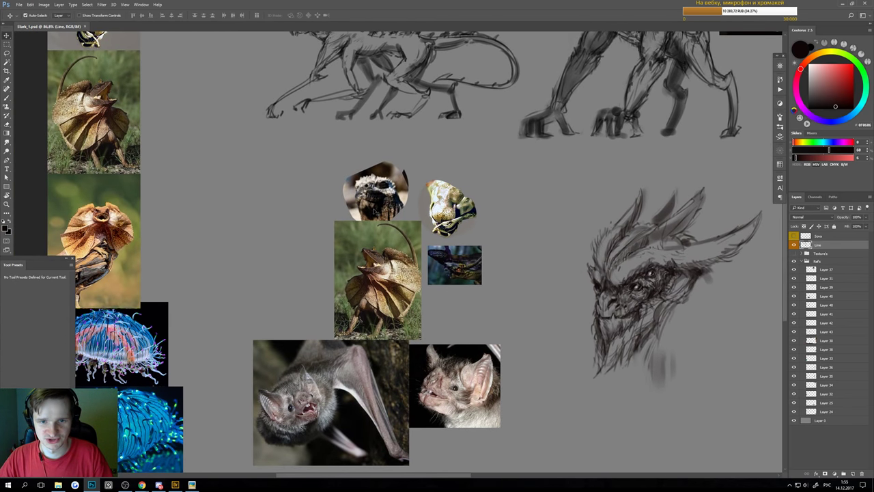
left_click(447, 223)
left_click(446, 223, "shift")
left_click(308, 218)
left_click(375, 209)
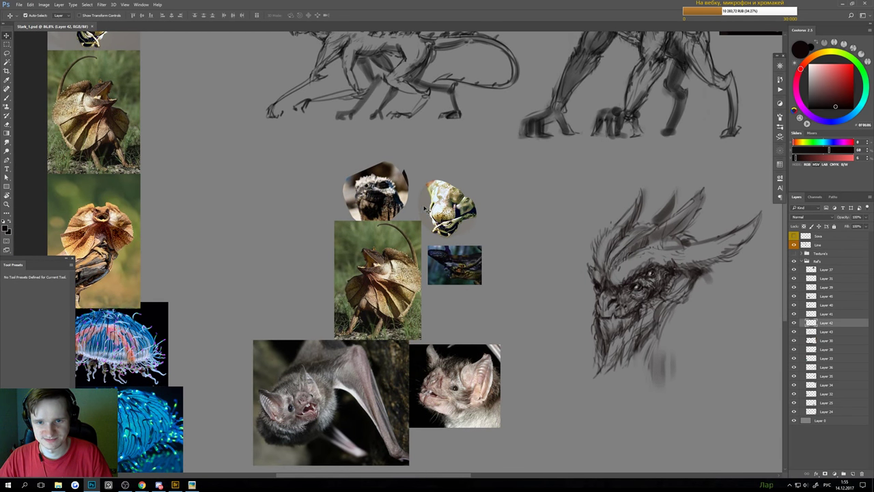
left_click(436, 209, "shift")
left_click(493, 209)
left_click(444, 209)
left_click_drag(444, 209, 430, 200)
- Shift the central frilled-lizard reference down and cut off its top strip using a rectangular selection
left_click(403, 245, "ctrl")
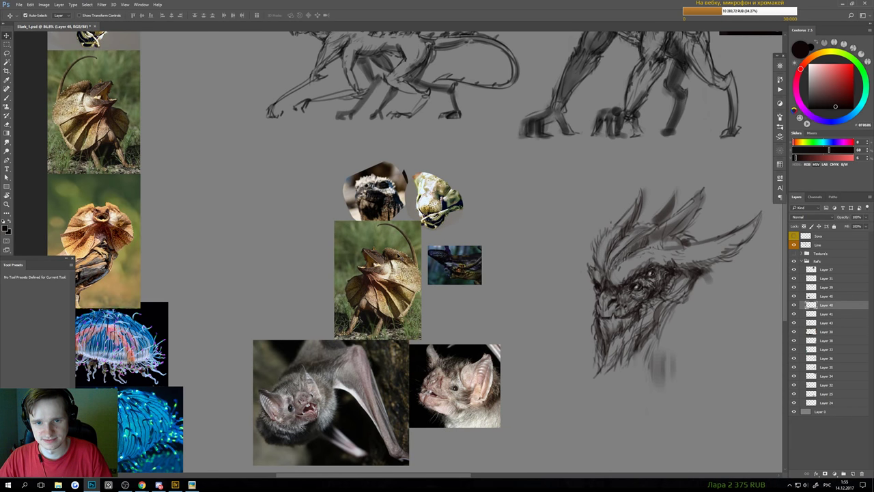
left_click_drag(407, 240, 392, 251)
key("m")
left_click_drag(266, 174, 458, 245)
key("Delete")
key("ctrl+d")
key("v")
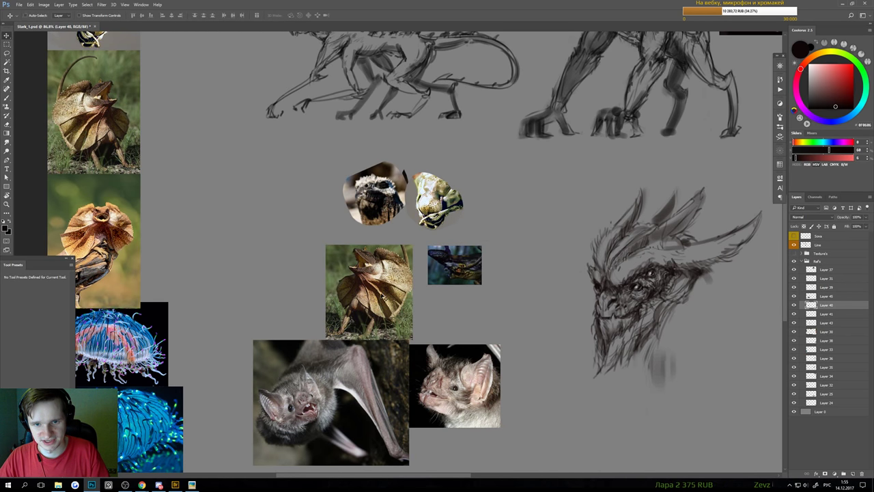
- Place the cropped lizard just under the head references with the small dark blue image against its side, and merge both
left_click_drag(382, 290, 391, 270)
left_click(456, 271, "ctrl")
left_click_drag(456, 272, 450, 265)
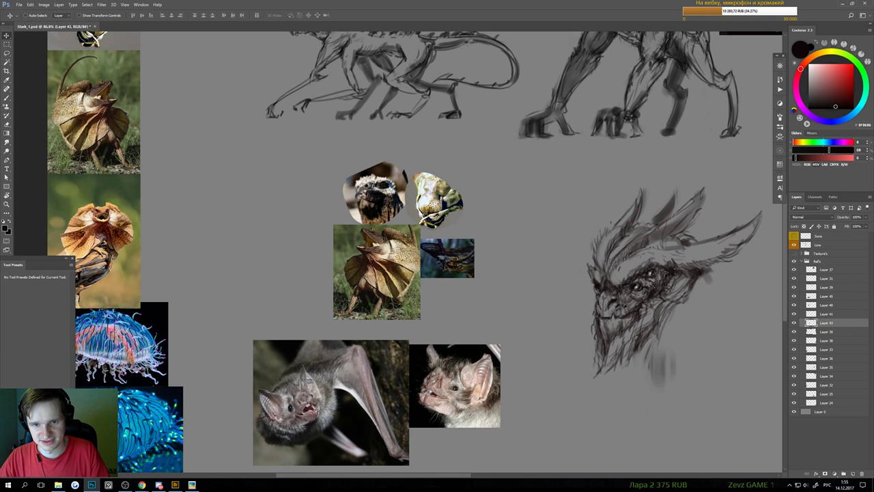
key("ctrl+e")
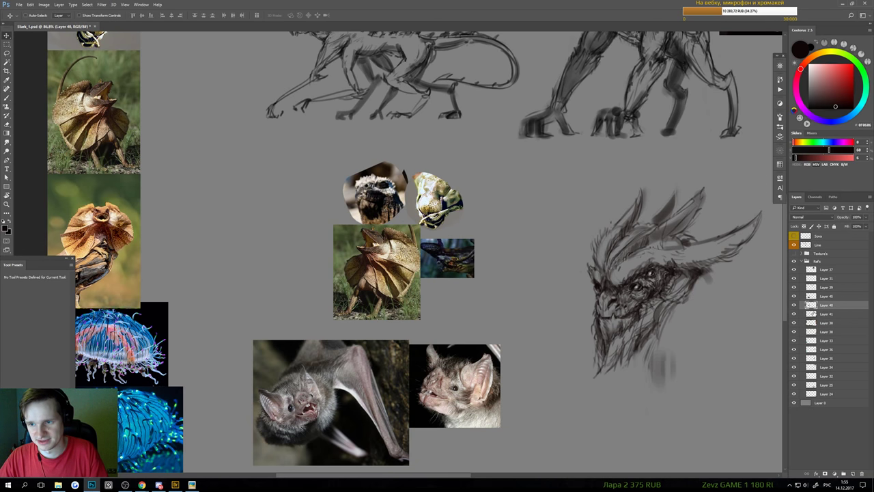
- Merge the lizard layer with the head references layer and move the two bat references up against the group
left_click(439, 209, "ctrl+shift")
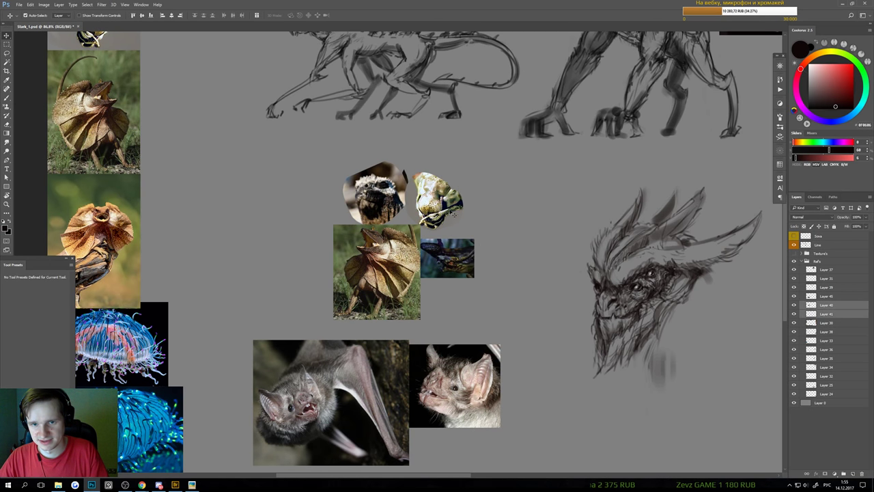
key("ctrl+e")
left_click(793, 304)
left_click(794, 304)
left_click_drag(430, 378, 443, 316)
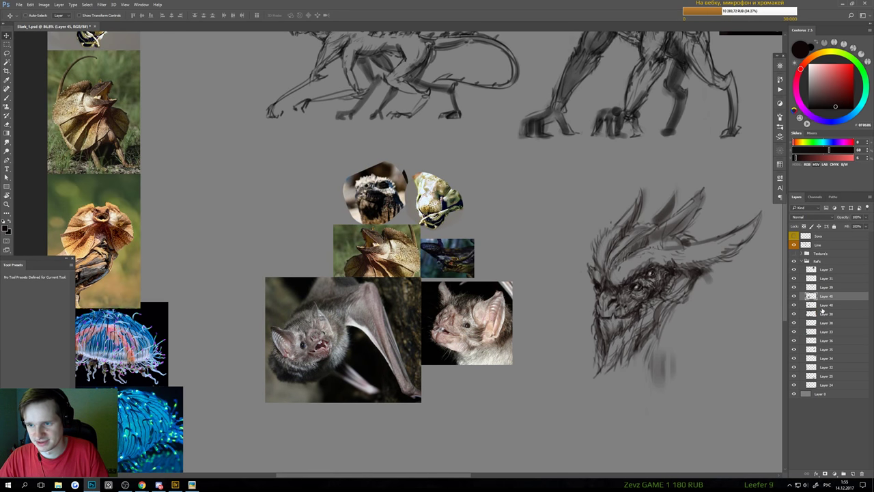
- Stack the bat layer under the lizard layer, shift both bats down to uncover the full lizard, and merge the two layers
left_click_drag(817, 296, 812, 309)
left_click_drag(454, 316, 443, 338)
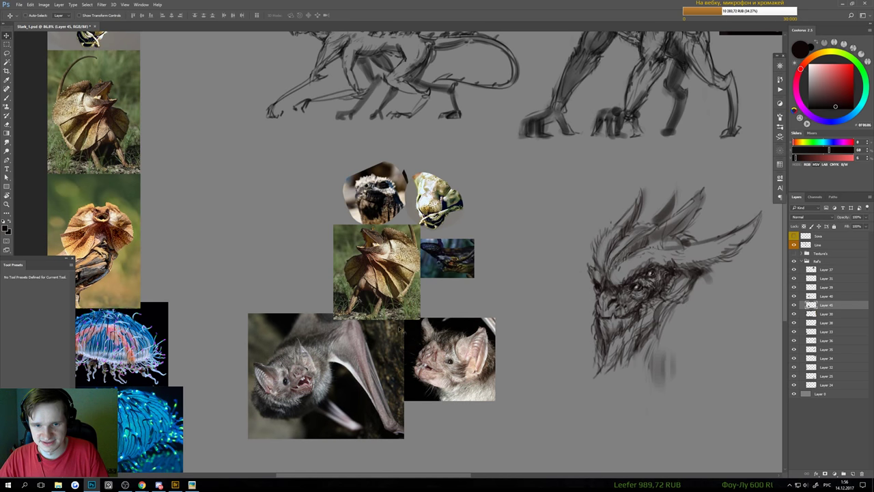
left_click(383, 303, "ctrl+shift")
key("ctrl+e")
scroll(481, 319, "down", 5)
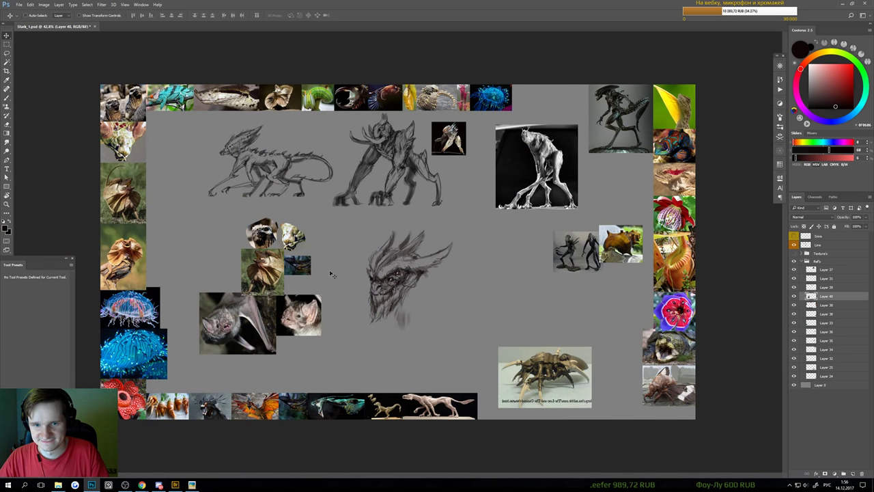
- Move the merged animal reference group to the canvas's right side and the two-alien statue reference beside the upper-left image column
left_click_drag(269, 254, 582, 285)
left_click(585, 237, "ctrl")
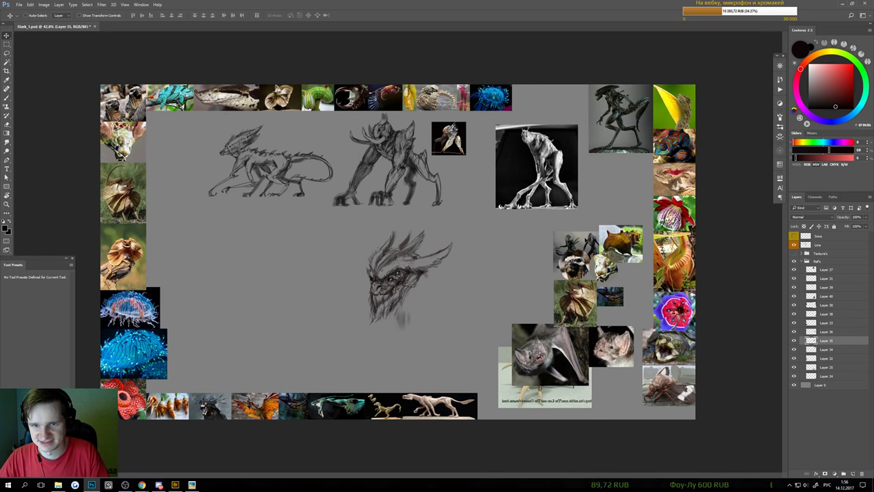
left_click_drag(599, 241, 192, 127)
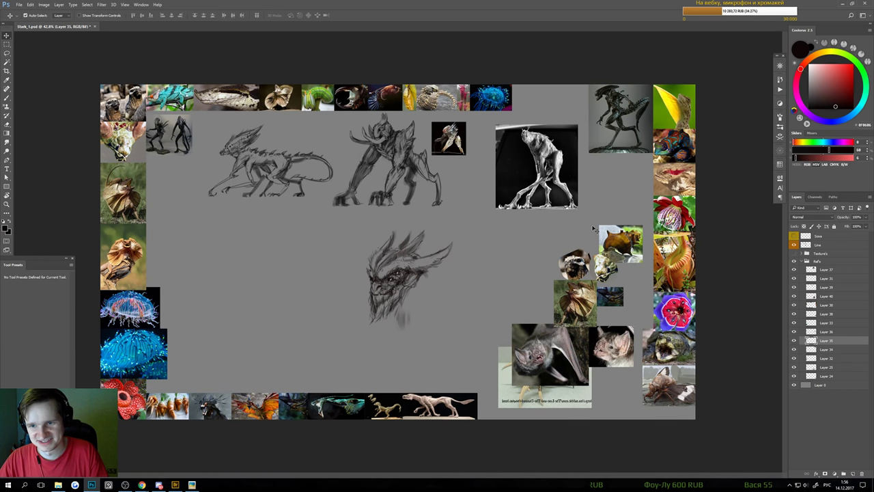
- Delete the brown animal reference and arrange the head group beneath the black-and-white creature, with the crab-like reference in the lower-right corner
left_click_drag(631, 230, 623, 171)
key("Delete")
left_click(604, 269)
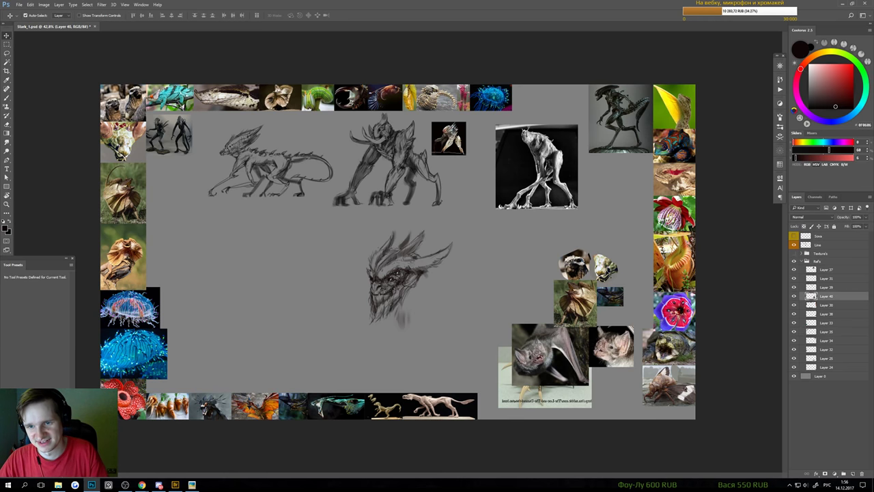
left_click_drag(609, 273, 581, 228)
left_click_drag(550, 388, 603, 398)
scroll(414, 314, "up", 2)
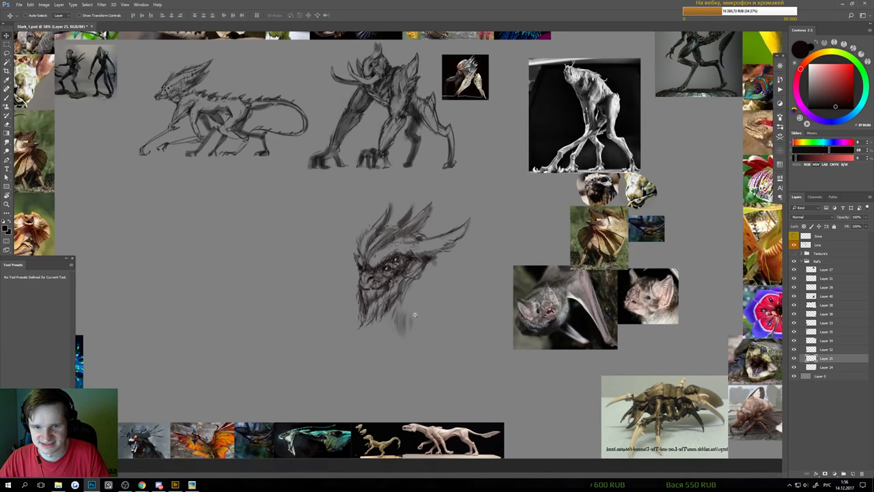
- Lasso the horned, bearded head on the Line layer, cut it to a new layer, and name that layer NPC(finish)
left_click_drag(327, 312, 449, 306)
mouse_move(486, 263)
left_mouse_down()
mouse_move(442, 293)
mouse_move(487, 251)
left_mouse_up()
key("l")
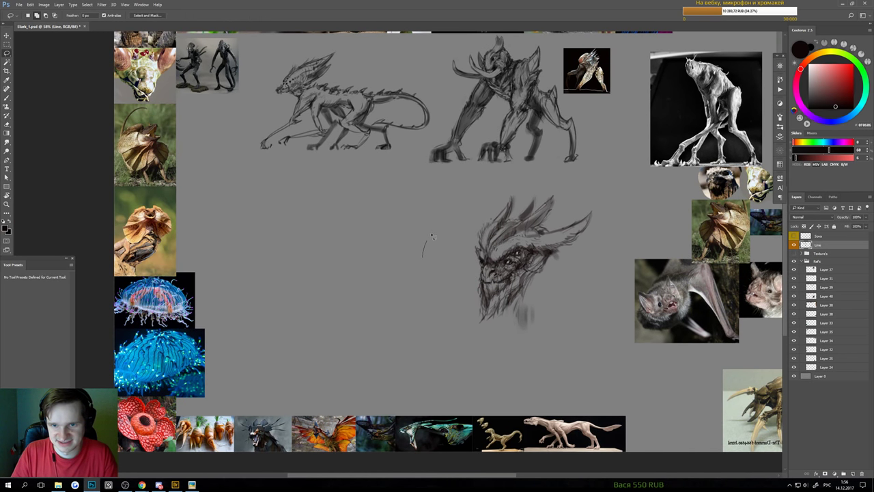
mouse_move(425, 244)
left_mouse_down()
mouse_move(644, 209)
mouse_move(424, 254)
left_mouse_up()
right_click(514, 258)
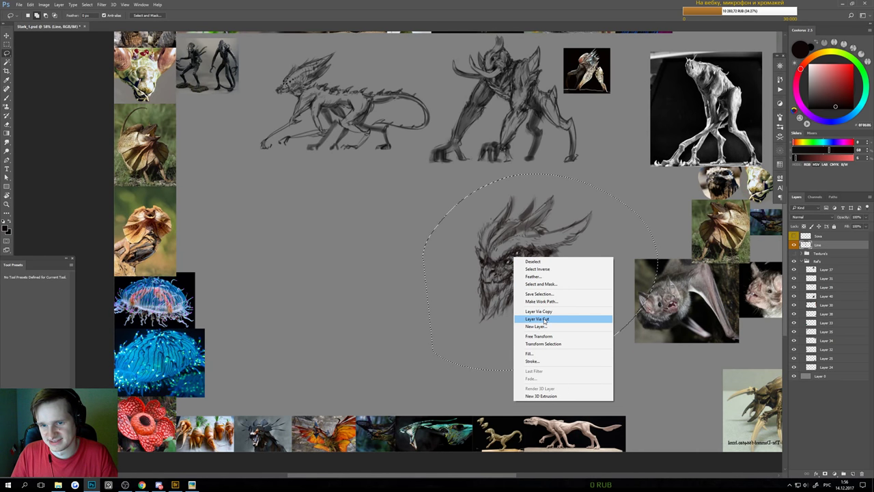
left_click(538, 318)
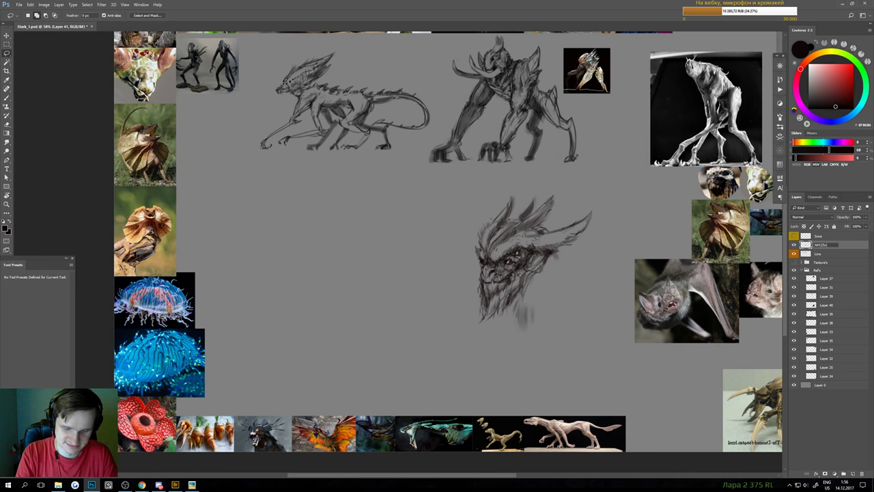
key("Return")
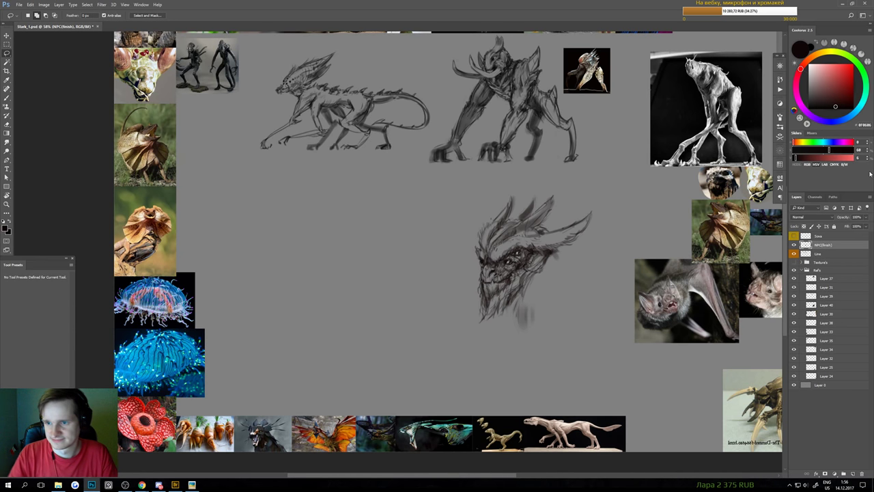
- Give the NPC(finish) layer a yellow color label and move the bearded head left beneath the long-tailed quadruped sketch
right_click(827, 246)
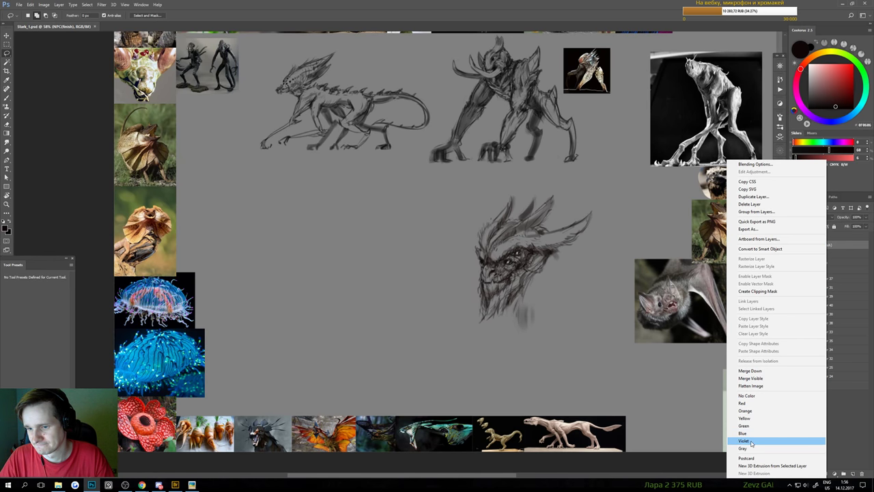
left_click(743, 419)
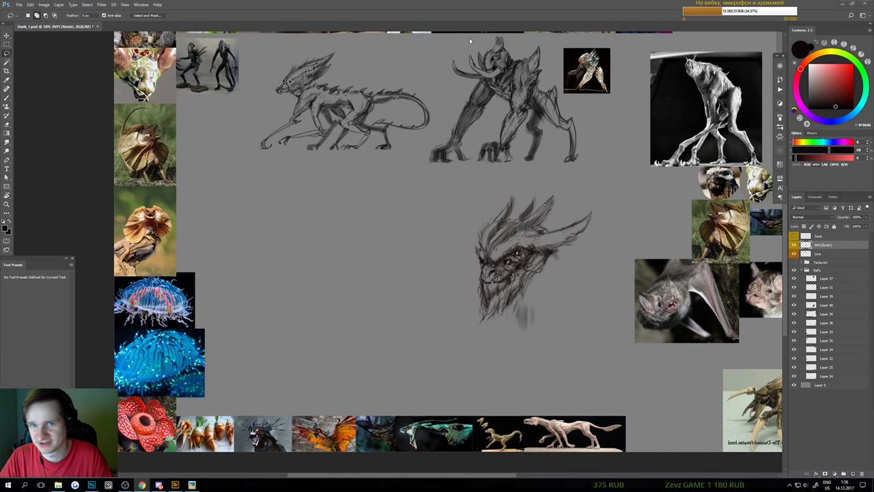
key("v")
left_click_drag(509, 266, 314, 265)
scroll(342, 289, "down", 2)
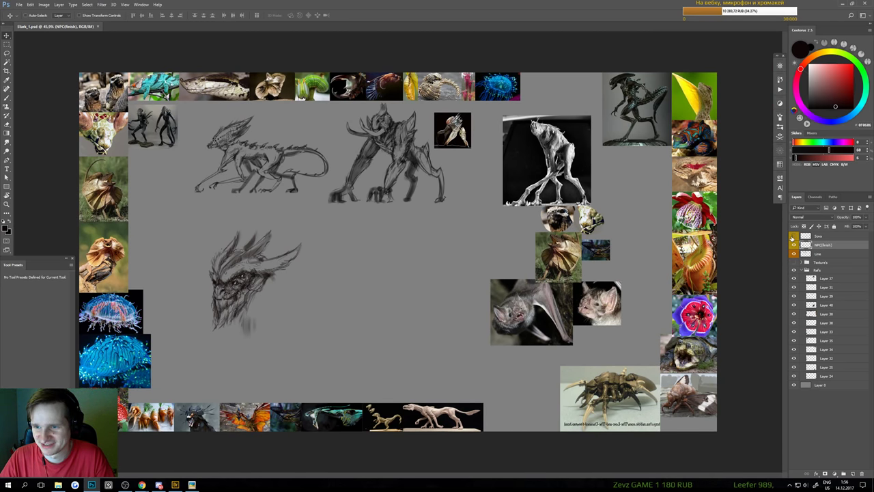
- Show the Sova layer's horned head, erasing its long curved beak and moving it closer to the bearded head
left_click(793, 236)
mouse_move(392, 281)
left_mouse_down()
mouse_move(333, 292)
mouse_move(431, 251)
left_mouse_up()
scroll(287, 290, "up", 4)
key("e")
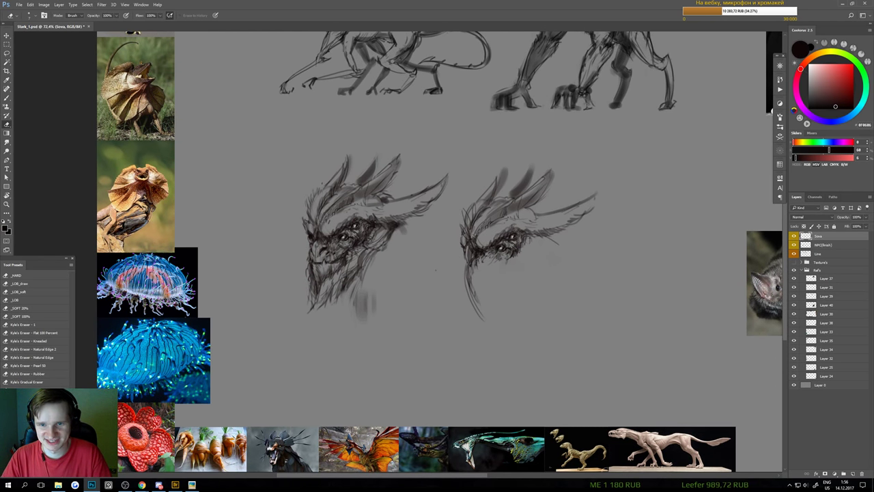
mouse_move(467, 276)
left_mouse_down()
mouse_move(471, 285)
mouse_move(420, 304)
left_mouse_up()
key("v")
left_click_drag(385, 272, 373, 279)
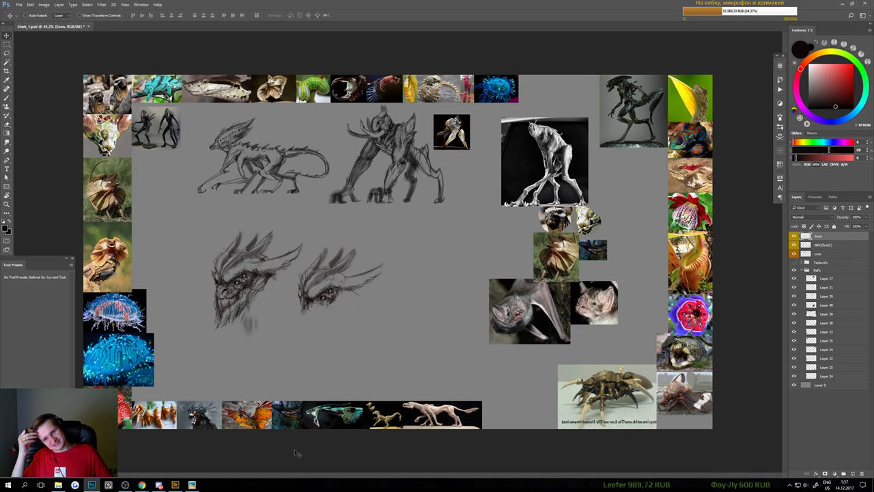
- Swap the two head sketches, placing the Sova head under the quadruped and the bearded head lower to its right
mouse_move(301, 272)
left_mouse_down()
mouse_move(341, 271)
mouse_move(400, 250)
mouse_move(372, 267)
left_mouse_up()
left_click(357, 241, "ctrl")
left_click_drag(425, 250, 267, 232)
key("ctrl+z")
mouse_move(452, 239)
left_mouse_down()
mouse_move(369, 201)
mouse_move(272, 211)
mouse_move(260, 194)
left_mouse_up()
left_click_drag(334, 279, 384, 278)
left_click(243, 229)
left_click_drag(244, 230, 275, 230)
left_click(384, 284, "ctrl")
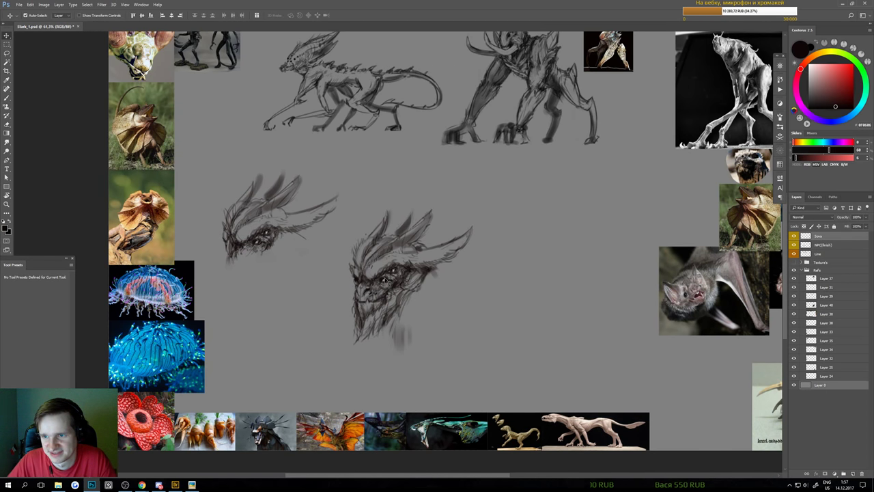
- Merge the Sova and NPC(finish) layers and rename the result NPC_finish
left_click(814, 245)
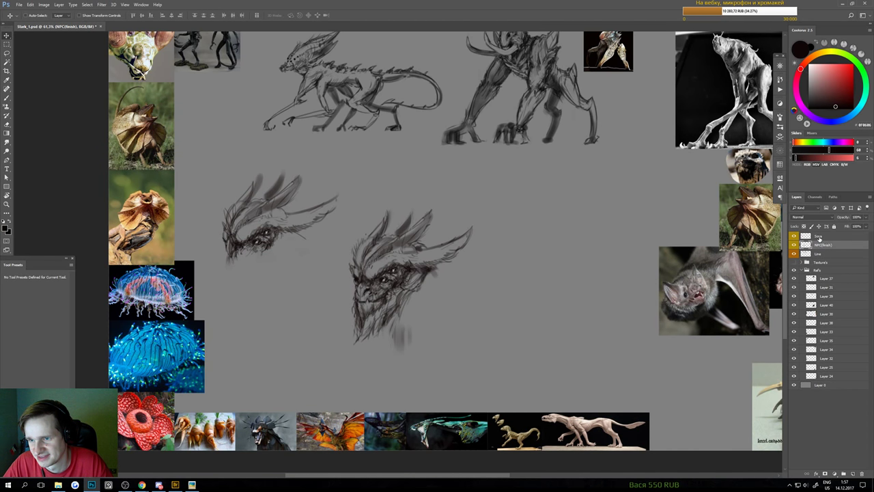
left_click(819, 238, "ctrl")
key("ctrl+e")
double_click(819, 237)
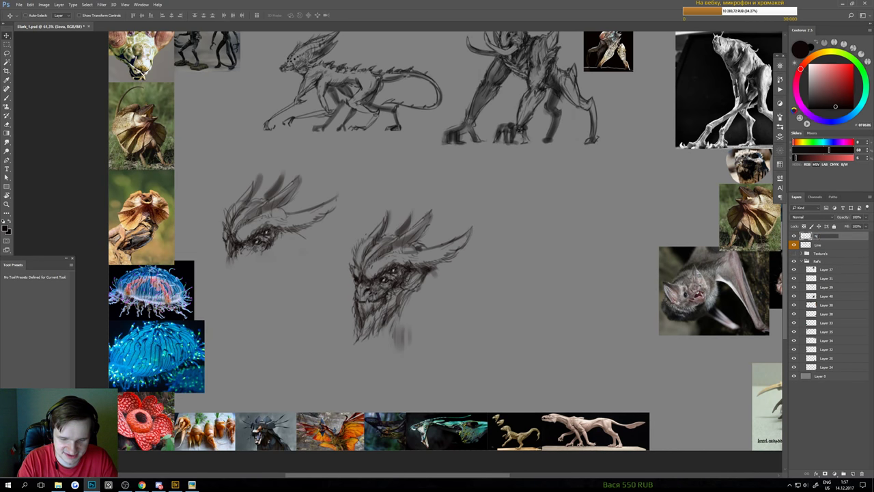
type("NPC_finish")
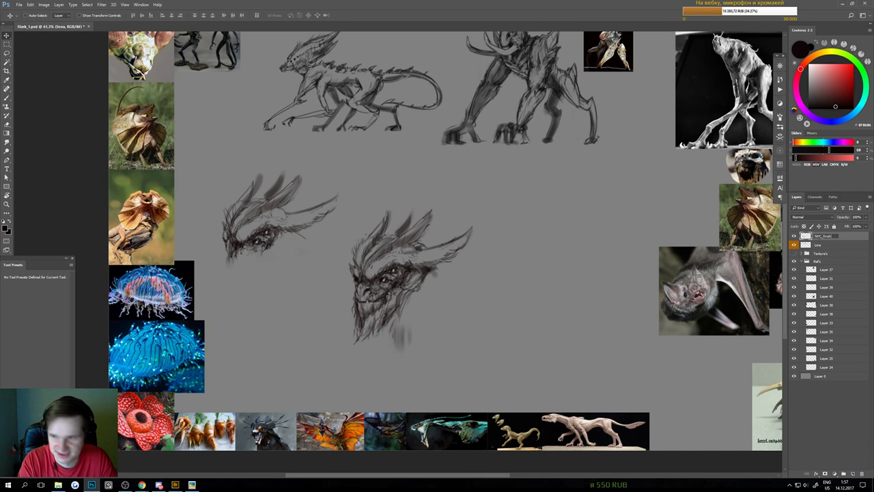
key("Return")
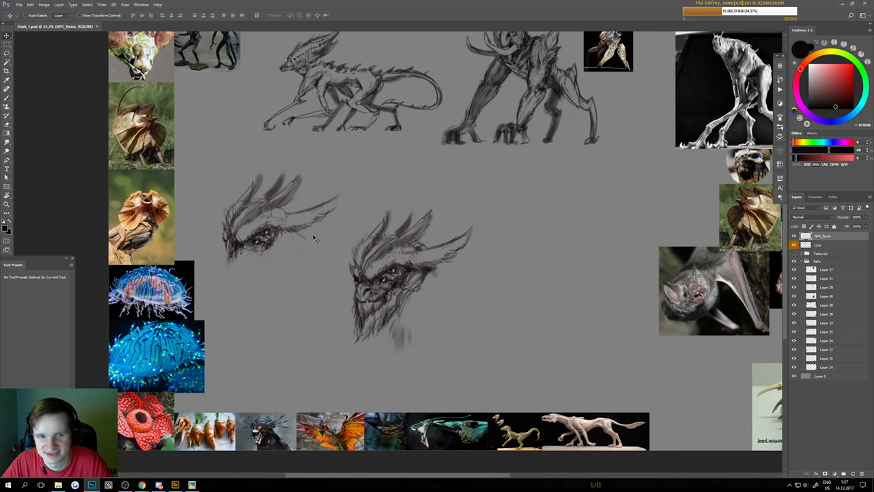
- Lasso the beardless head on the NPC_finish layer, shift it slightly to the right, deselect it, and save the document
key("l")
mouse_move(355, 194)
left_mouse_down()
mouse_move(230, 155)
mouse_move(228, 286)
left_mouse_up()
key("v")
mouse_move(267, 210)
left_mouse_down()
mouse_move(273, 225)
mouse_move(279, 217)
left_mouse_up()
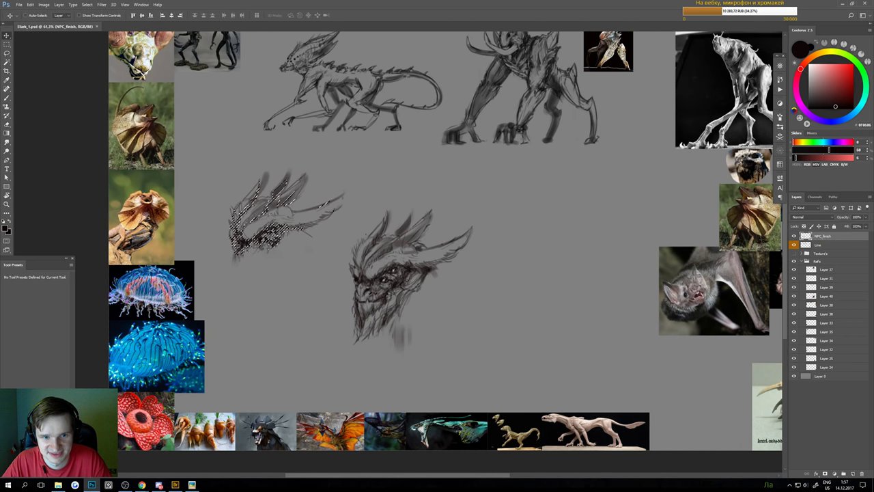
key("ctrl+d")
key("ctrl+s")
- Give the NPC_finish layer a yellow color label and save the document
right_click(818, 245)
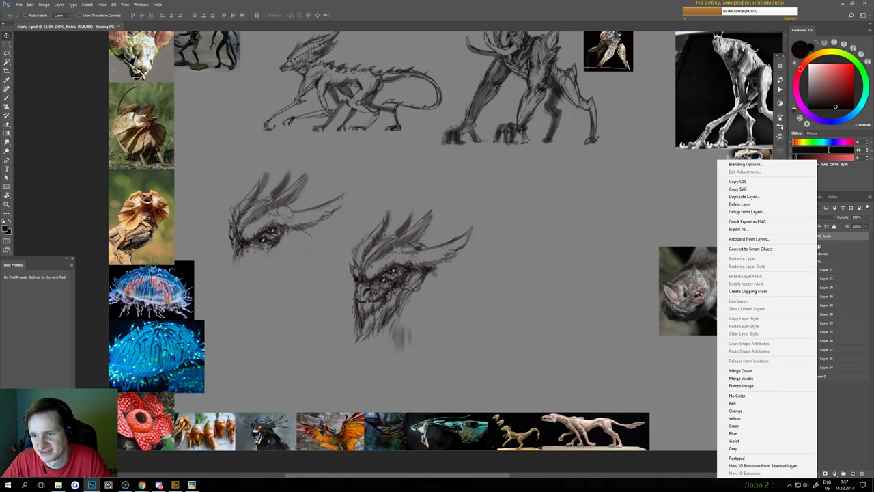
left_click(738, 411)
left_click_drag(676, 256, 537, 278)
key("ctrl+s")
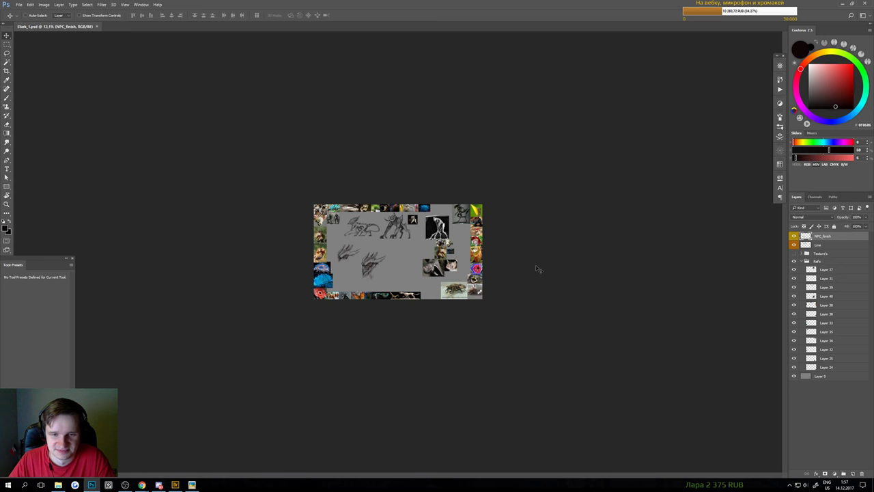
- Copy the lassoed bearded head to a new layer and hide the NPC_finish layer
scroll(379, 269, "up", 5)
left_click_drag(382, 271, 413, 261)
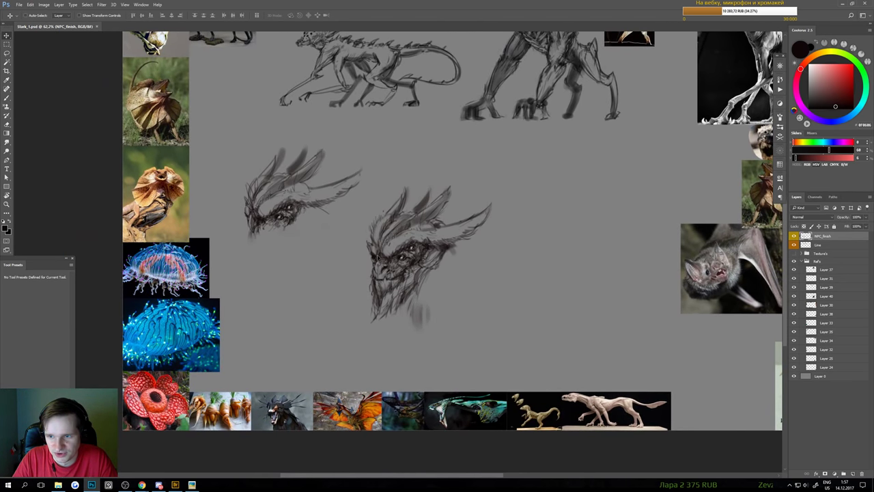
key("l")
mouse_move(348, 319)
left_mouse_down()
mouse_move(348, 253)
mouse_move(386, 179)
mouse_move(546, 226)
mouse_move(409, 351)
left_mouse_up()
right_click(405, 263)
left_click(429, 316)
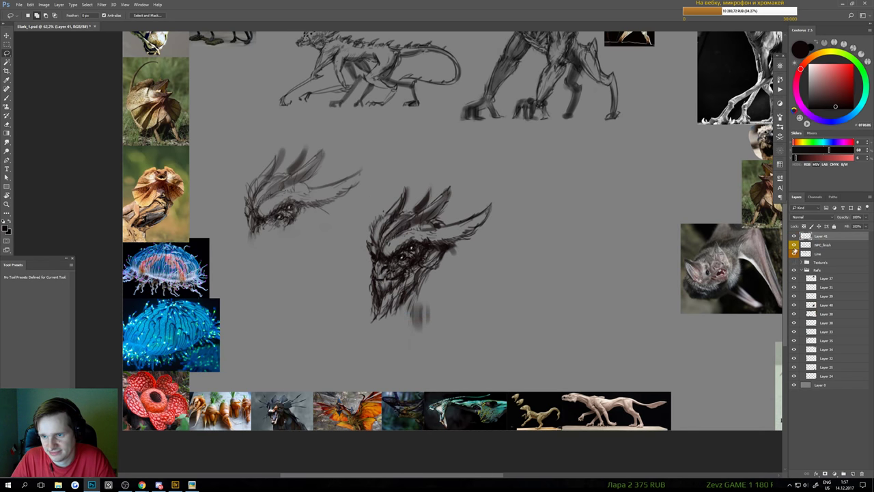
left_click(794, 245)
- Scale the copied bearded head down to about 38% and place it in the upper middle of the empty canvas area
key("ctrl+t")
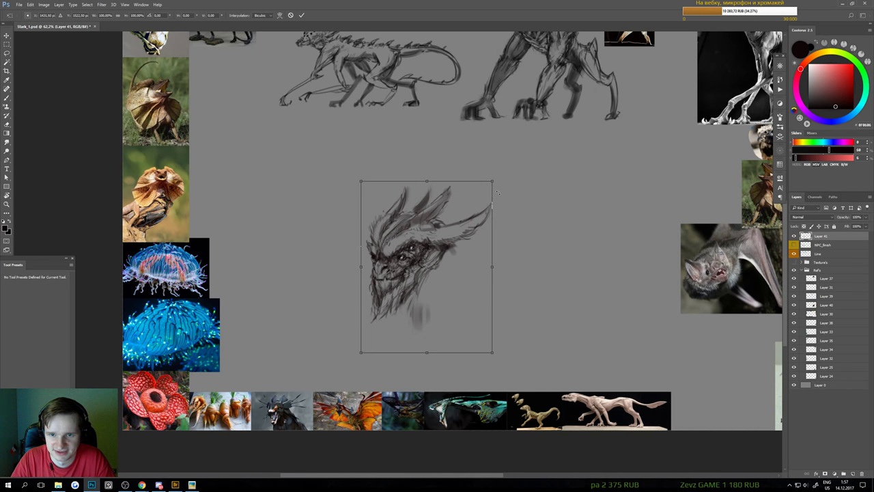
left_click_drag(486, 192, 404, 280)
left_click_drag(391, 311, 419, 208)
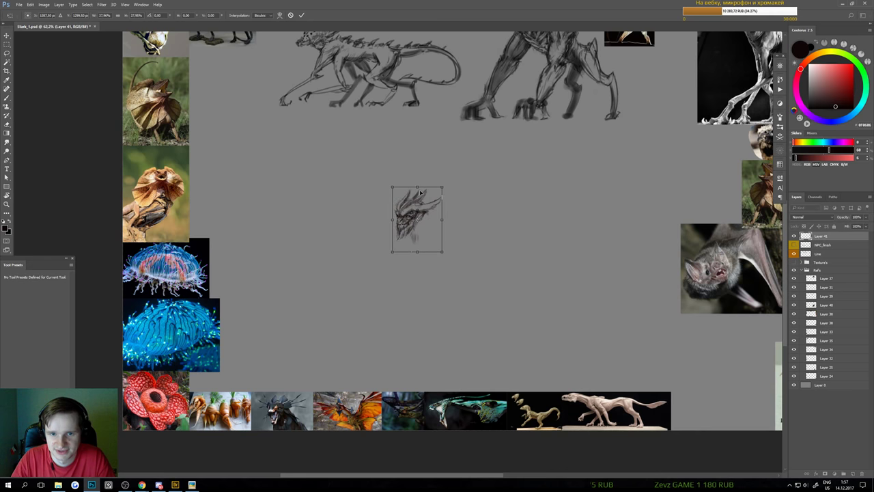
key("Return")
key("b")
scroll(410, 252, "up", 2)
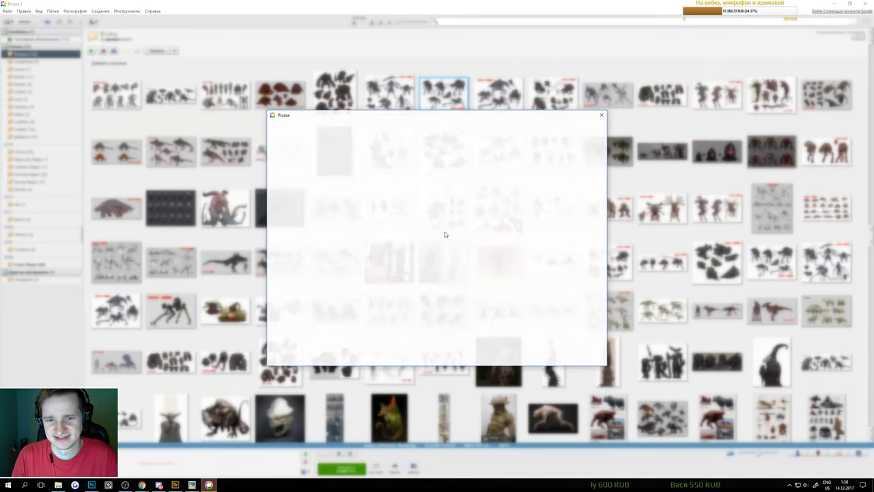
- Cancel the Google sign-in in Picasa, confirm the cancellation, and close Picasa to return to the Photoshop sketch
left_click(599, 115)
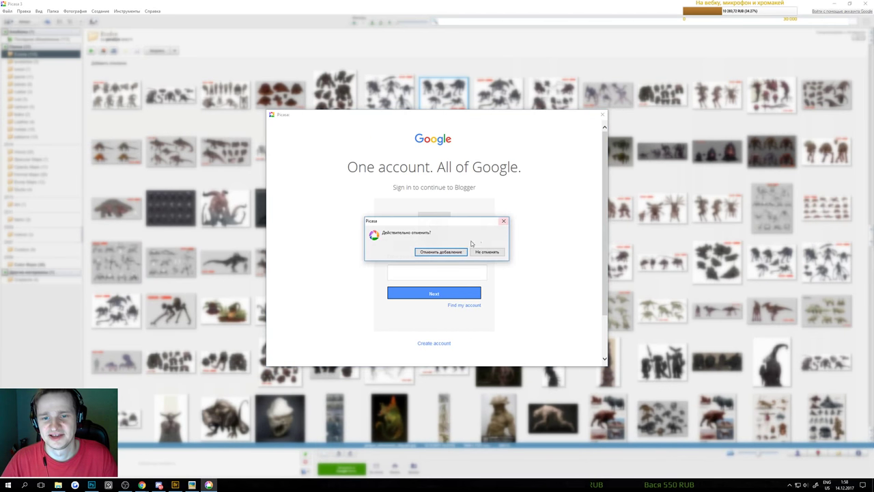
left_click(442, 251)
left_click(861, 6)
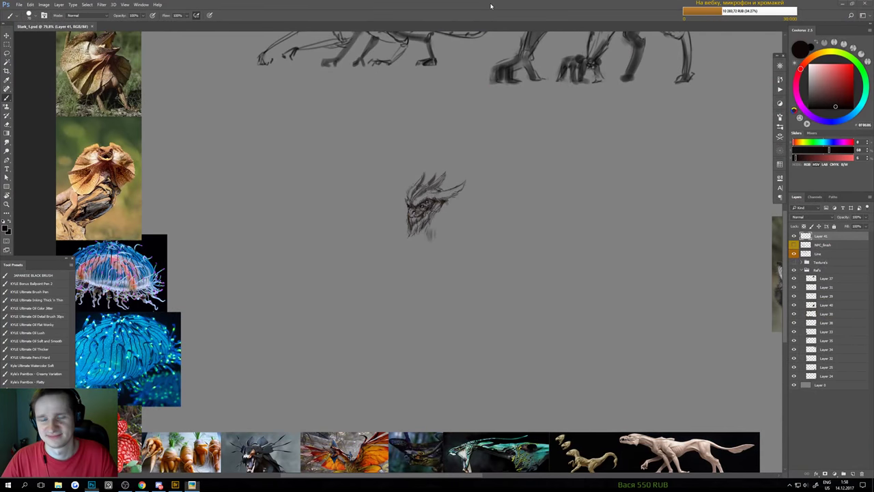
- Brush loose strands beneath the rear horn and extend the hair strokes along the back of the creature's beard
left_click_drag(414, 257, 437, 263)
scroll(437, 263, "down", 3)
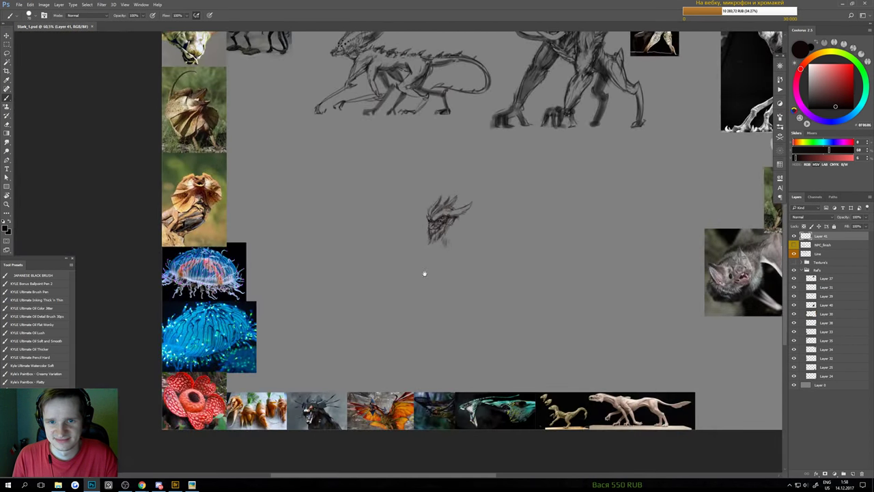
scroll(443, 252, "up", 2)
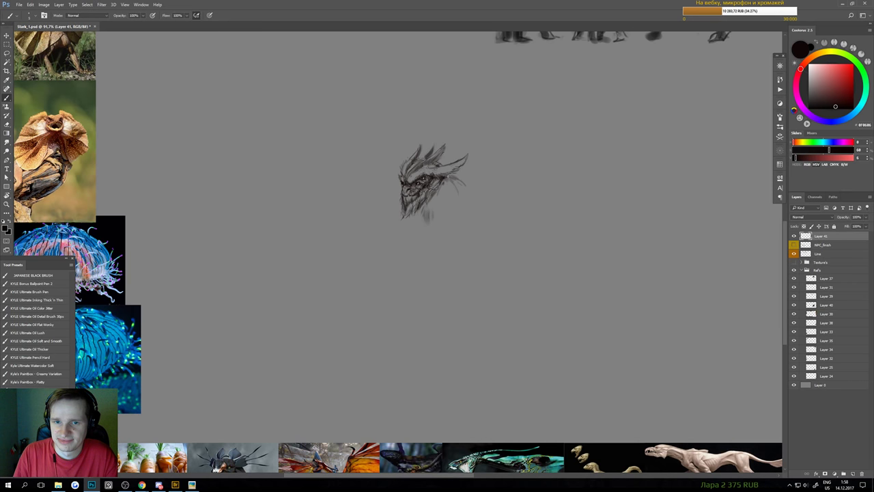
mouse_move(456, 180)
left_mouse_down()
mouse_move(468, 198)
mouse_move(423, 215)
left_mouse_up()
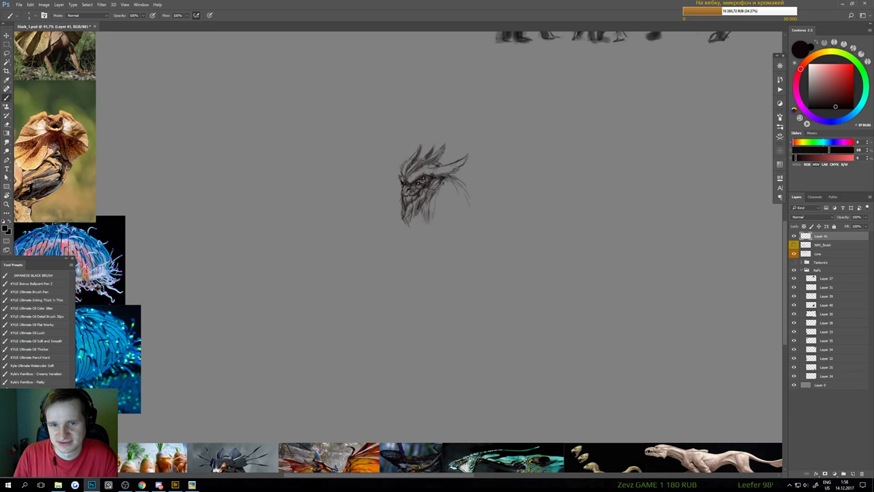
- Erase the overlong tip at the front of the beard and redraw its ends with short brush strokes
key("e")
left_click_drag(402, 235, 405, 230)
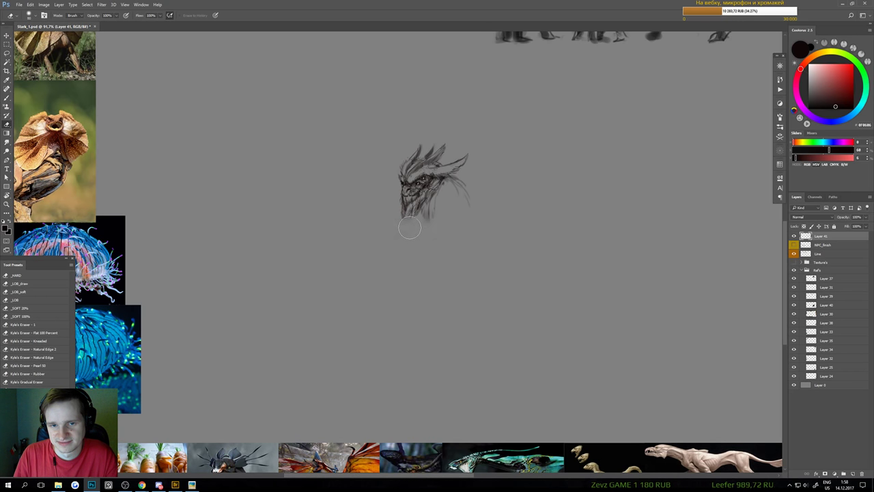
key("b")
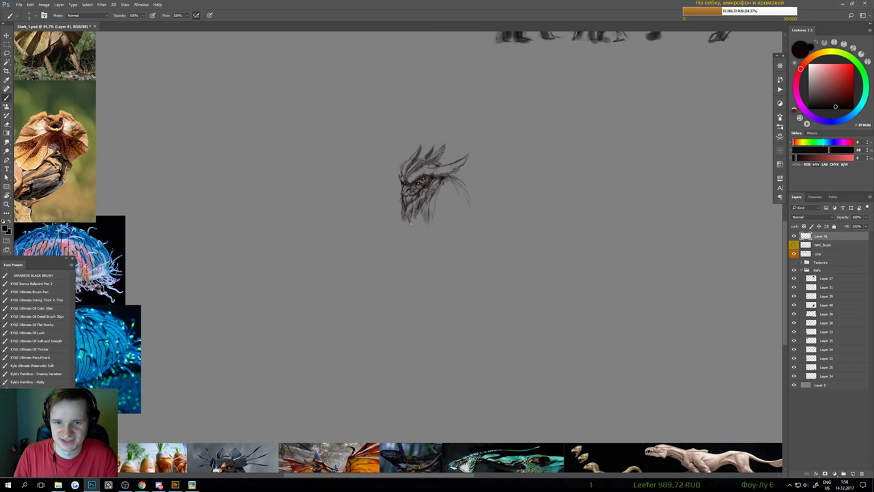
key("e")
key("b")
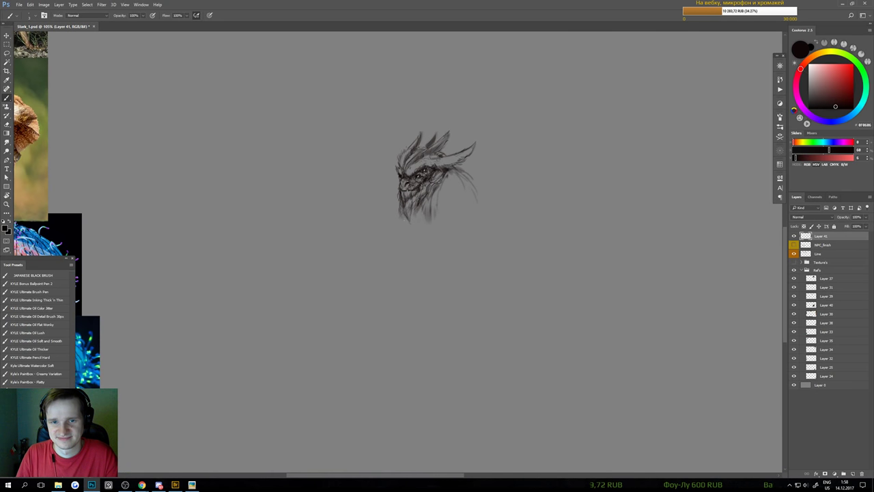
- Lengthen the beard below the chin with darker, tapering strands and one long thin wisp
scroll(417, 232, "down", 2)
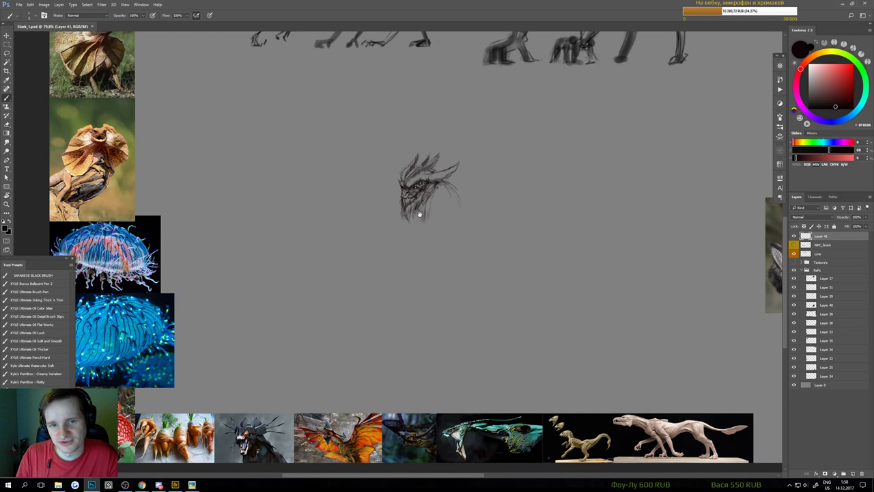
mouse_move(419, 214)
left_mouse_down()
mouse_move(455, 218)
mouse_move(425, 218)
left_mouse_up()
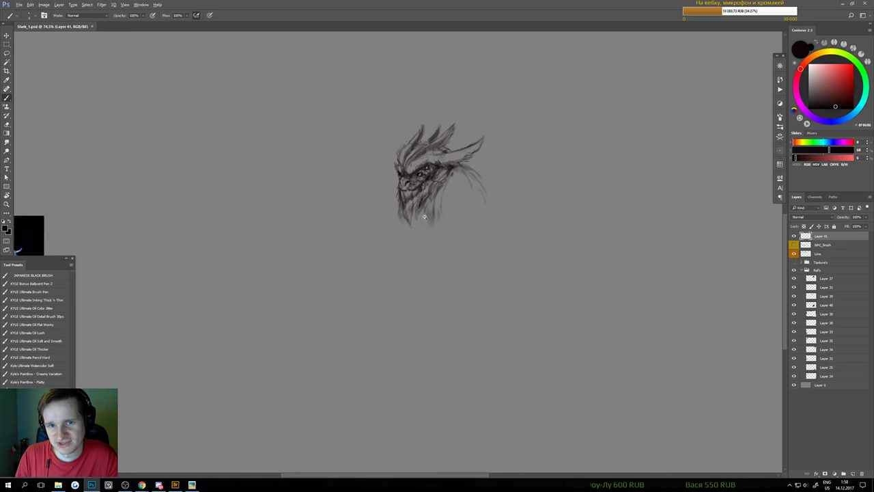
scroll(420, 222, "down", 3)
scroll(415, 226, "up", 2)
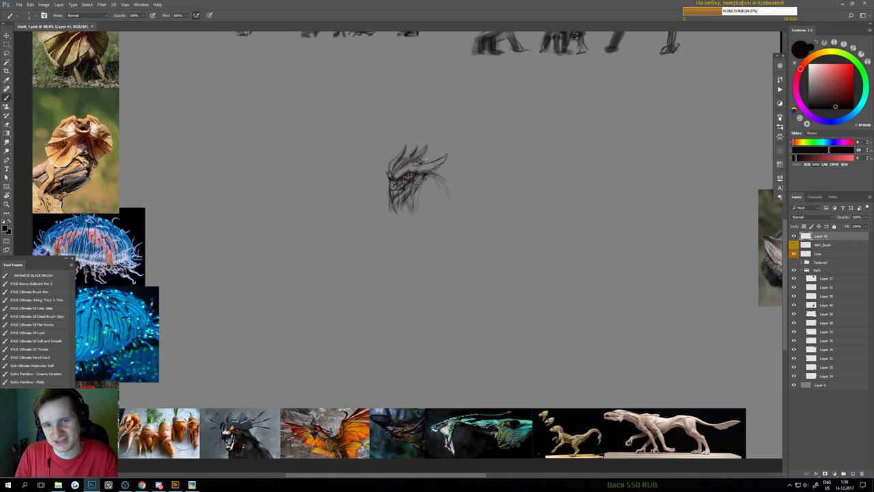
scroll(414, 210, "down", 2)
scroll(414, 210, "up", 3)
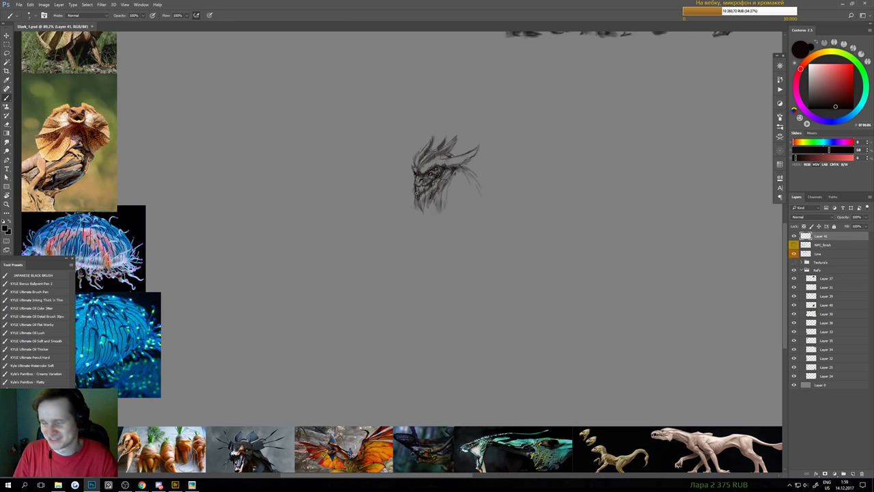
left_click_drag(433, 202, 426, 219)
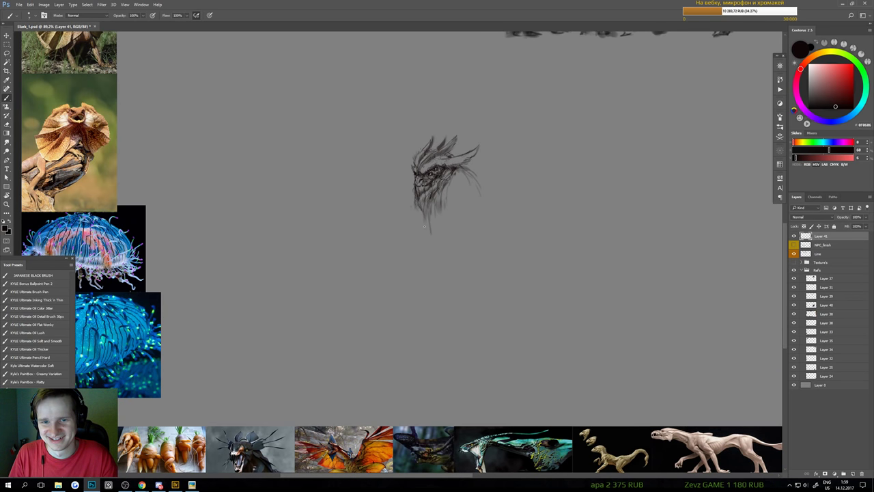
mouse_move(427, 237)
left_mouse_down()
mouse_move(411, 237)
mouse_move(427, 238)
left_mouse_up()
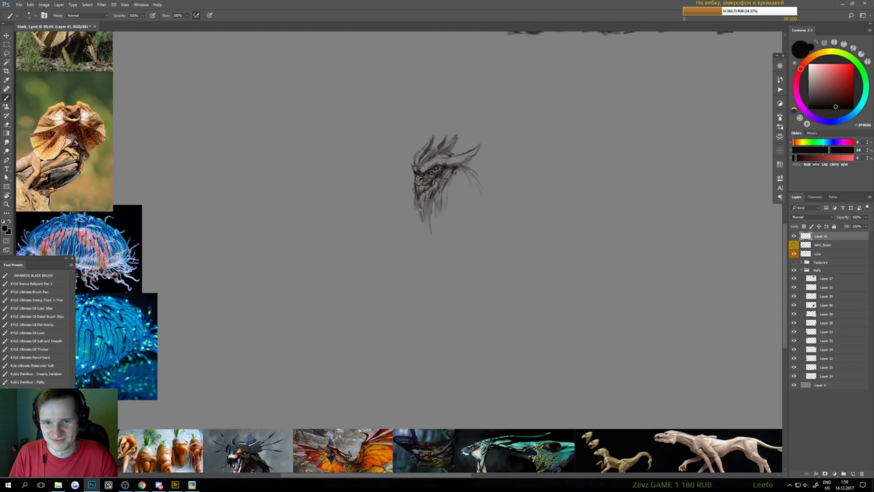
- Darken the beard's front edge into a pointed lock and save the document
scroll(424, 228, "down", 5)
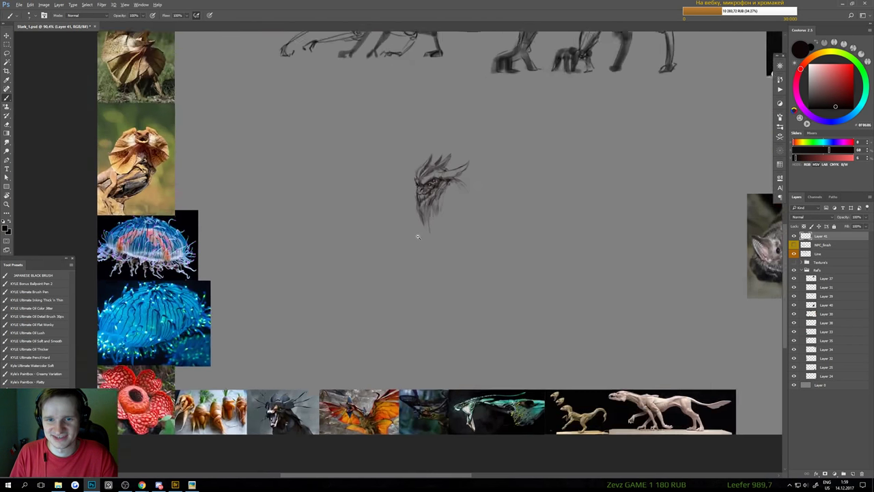
scroll(416, 231, "up", 6)
scroll(425, 222, "down", 5)
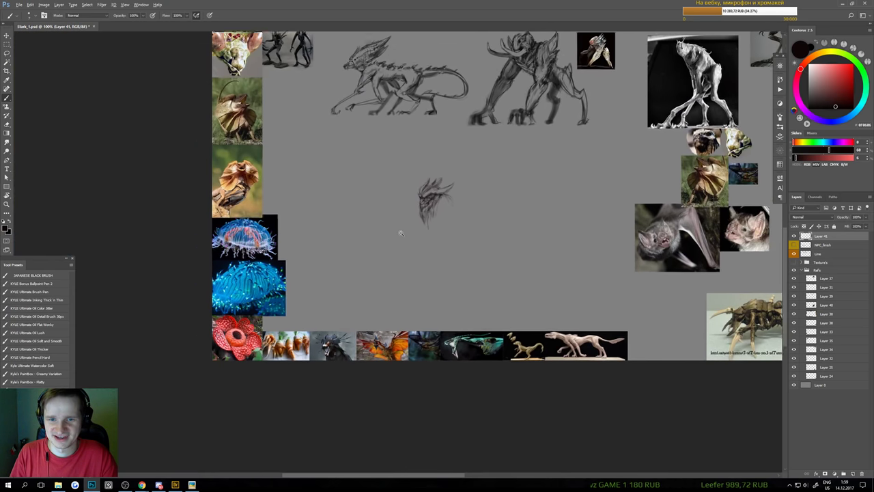
scroll(406, 230, "up", 5)
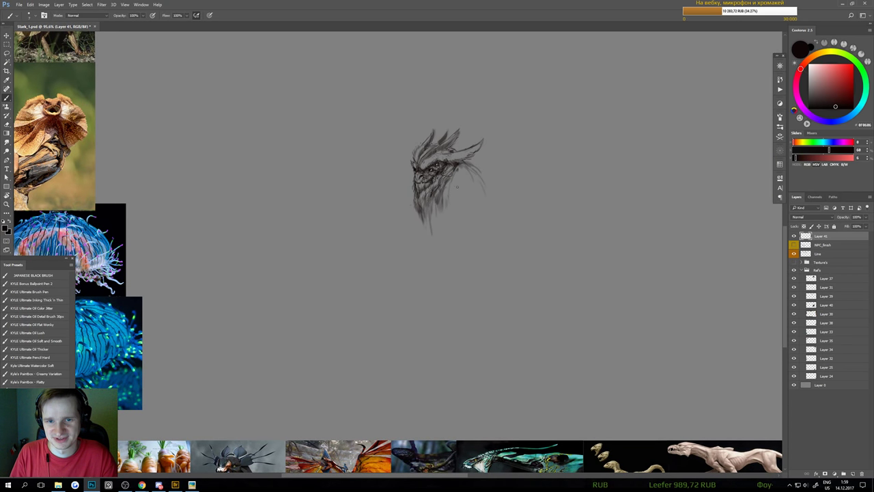
scroll(450, 221, "down", 2)
scroll(447, 216, "up", 1)
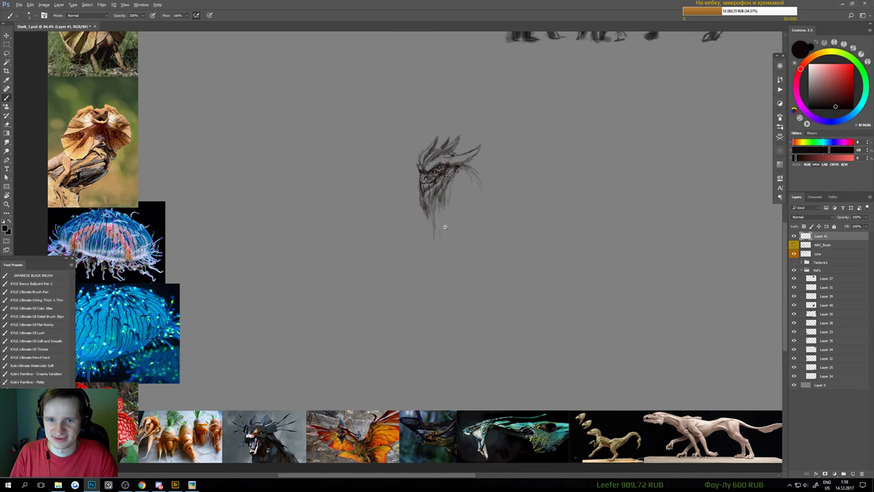
scroll(444, 227, "down", 1)
scroll(434, 214, "up", 2)
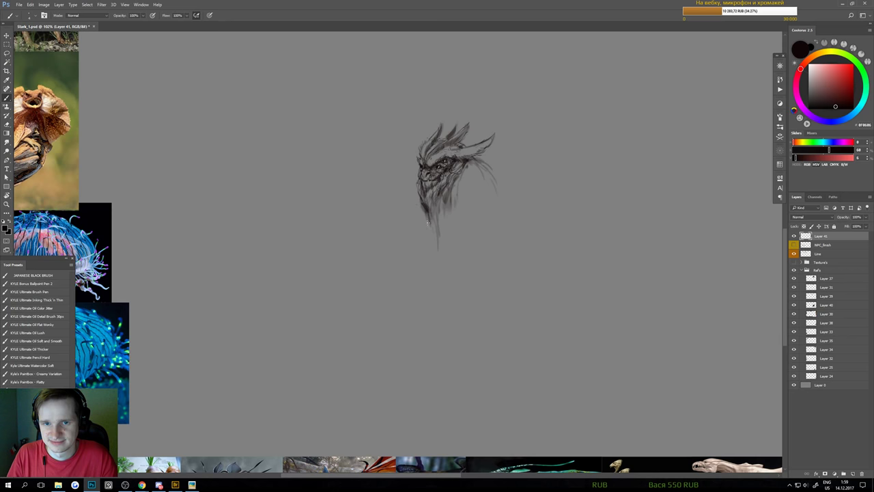
scroll(426, 209, "up", 2)
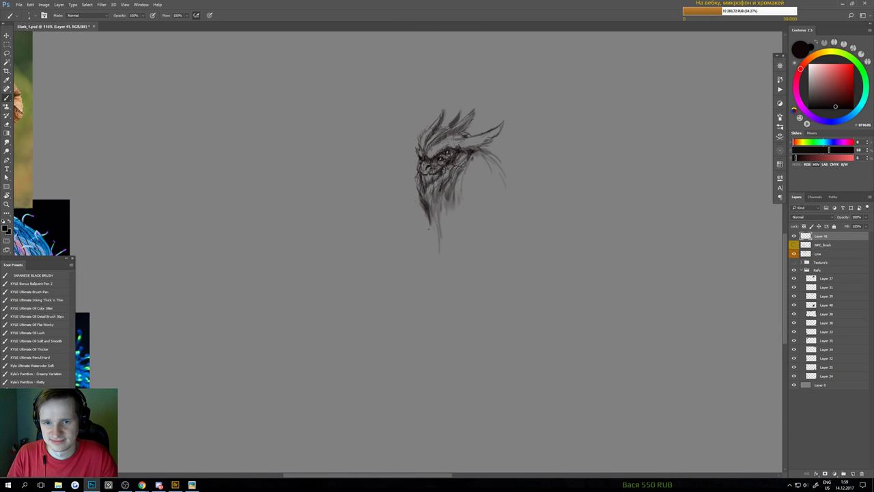
key("ctrl+0")
key("ctrl+s")
- Refine the strokes along the beard, crest and rear horn, and save the document
scroll(255, 312, "up", 5)
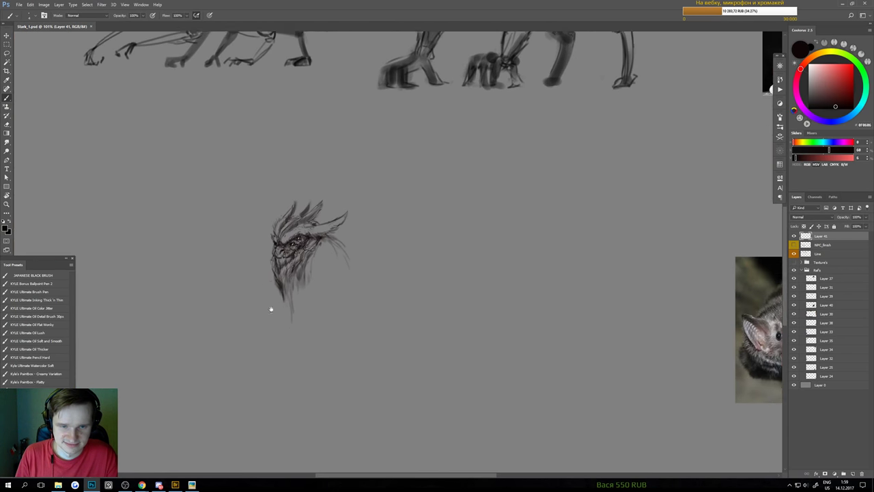
left_click_drag(269, 308, 321, 284)
scroll(316, 312, "down", 3)
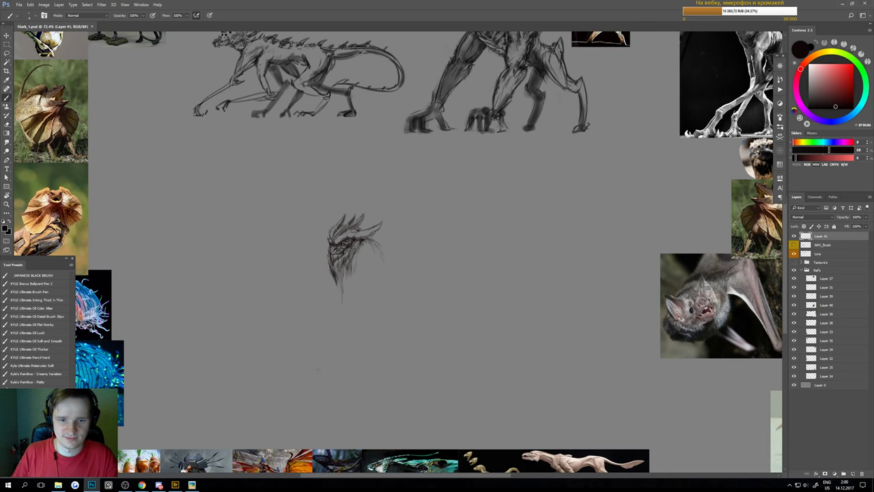
scroll(335, 242, "up", 5)
left_click_drag(345, 245, 407, 234)
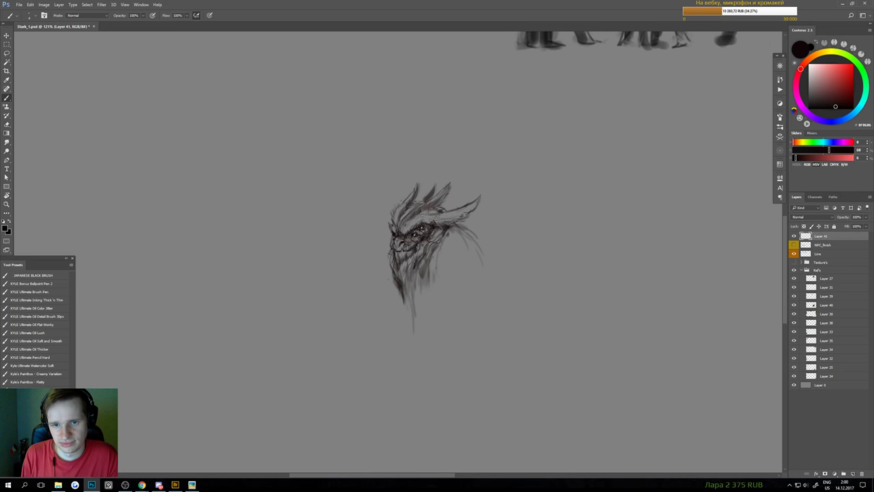
mouse_move(462, 212)
left_mouse_down()
mouse_move(448, 215)
mouse_move(426, 250)
left_mouse_up()
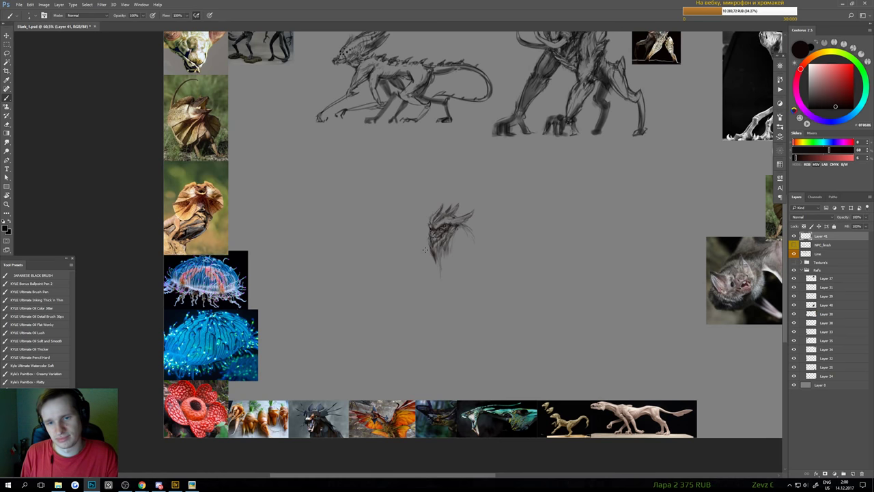
scroll(429, 225, "up", 2)
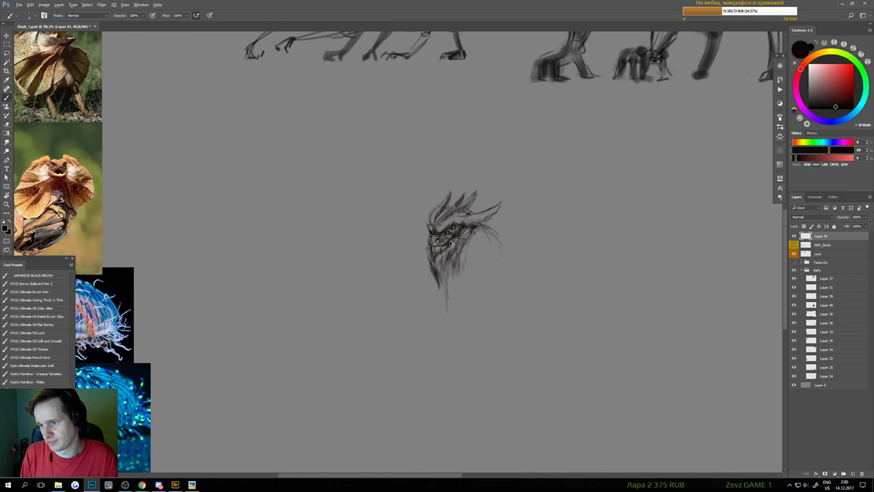
scroll(478, 250, "up", 1)
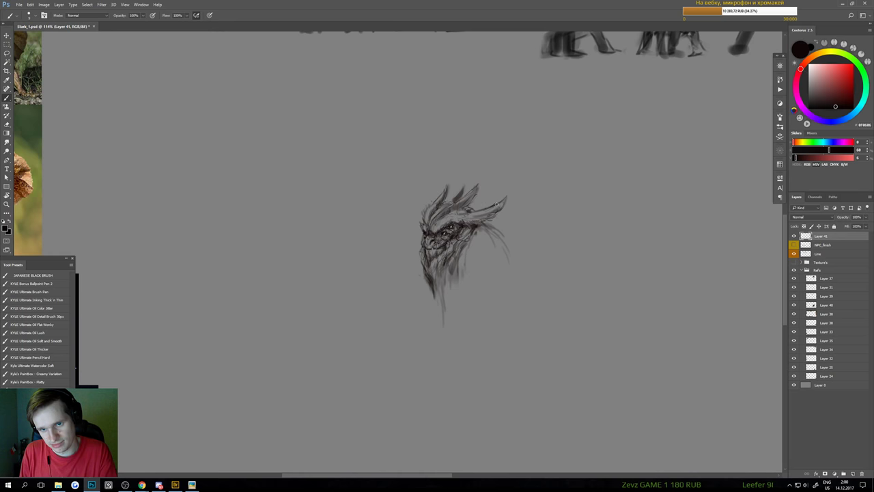
left_click_drag(497, 239, 468, 276)
key("ctrl+s")
- Trim the pointed front lock of the beard with the eraser and repaint its tip with thinner strands
left_click_drag(469, 276, 462, 255)
scroll(460, 254, "up", 2)
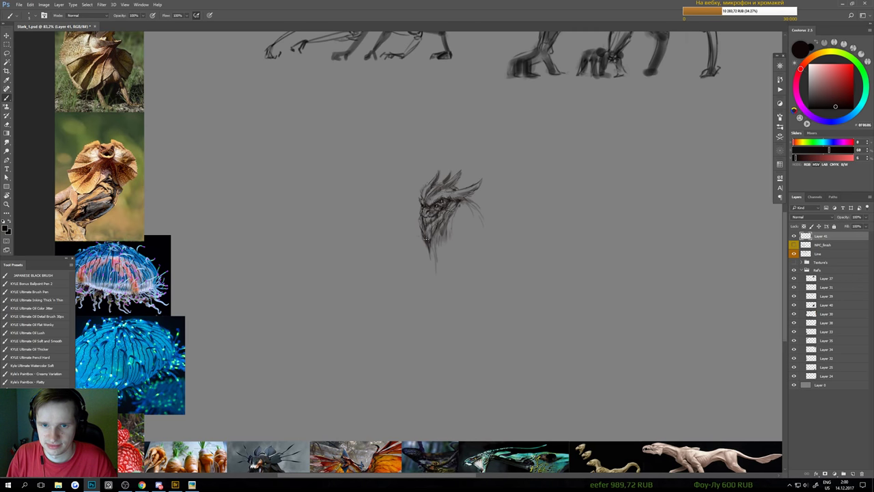
key("e")
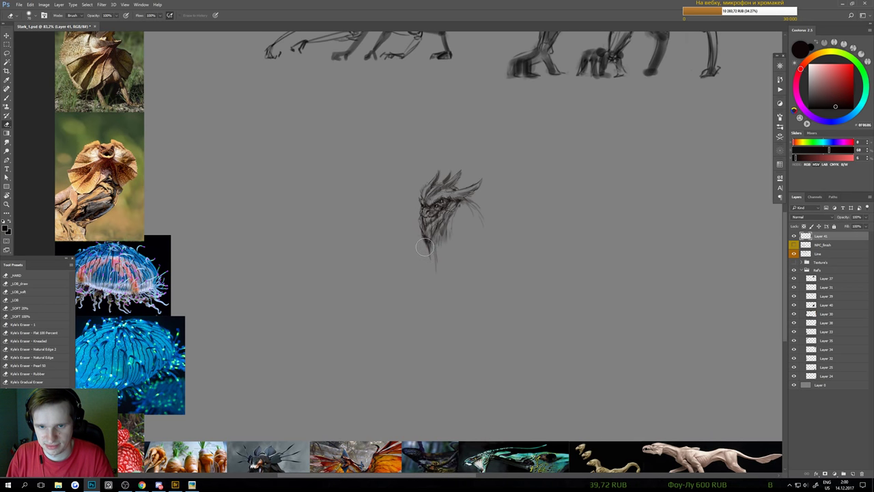
key("b")
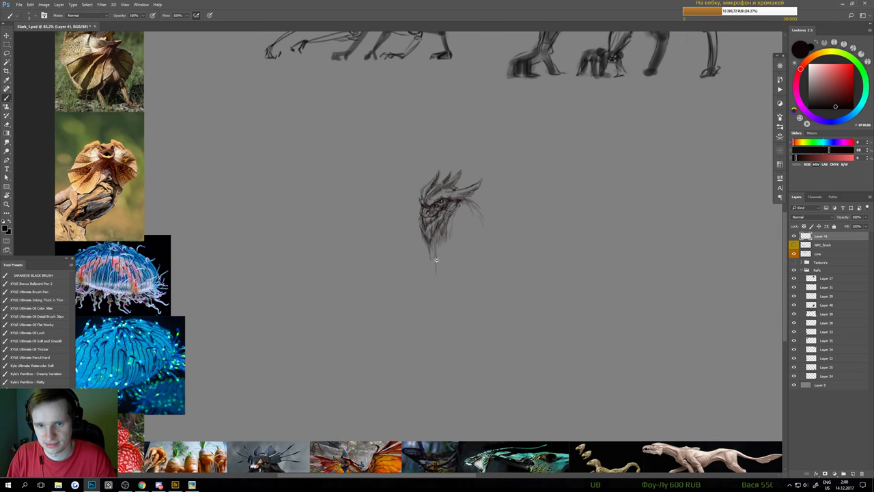
scroll(436, 260, "down", 3)
scroll(438, 273, "up", 4)
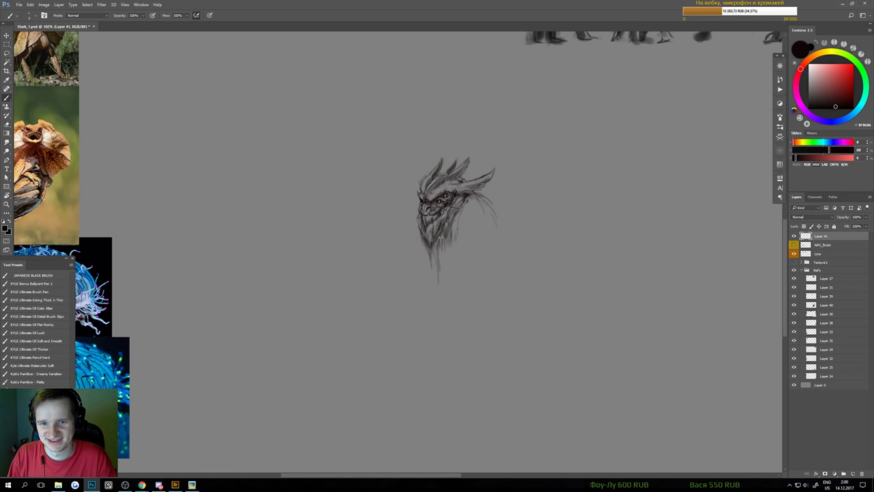
- Sketch a rounded chest contour beneath the beard, undo the stray stroke, and draw a curved torso line downward from it
scroll(439, 271, "down", 1)
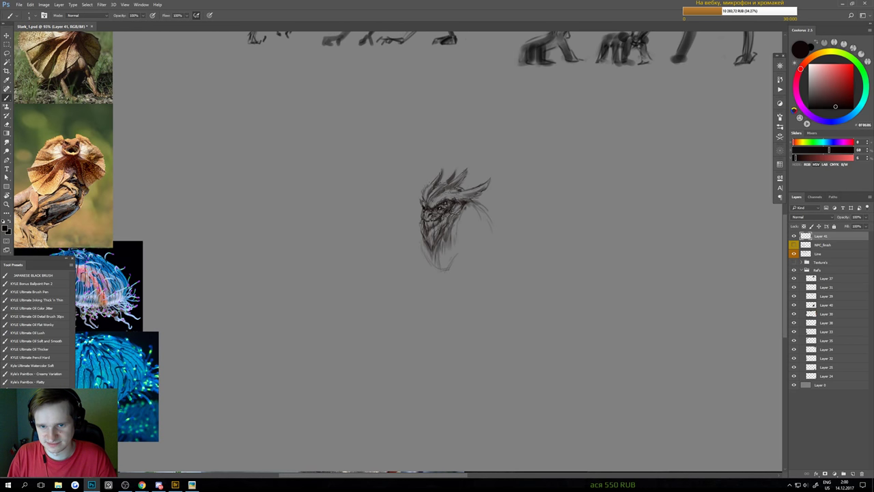
left_click_drag(467, 234, 449, 272)
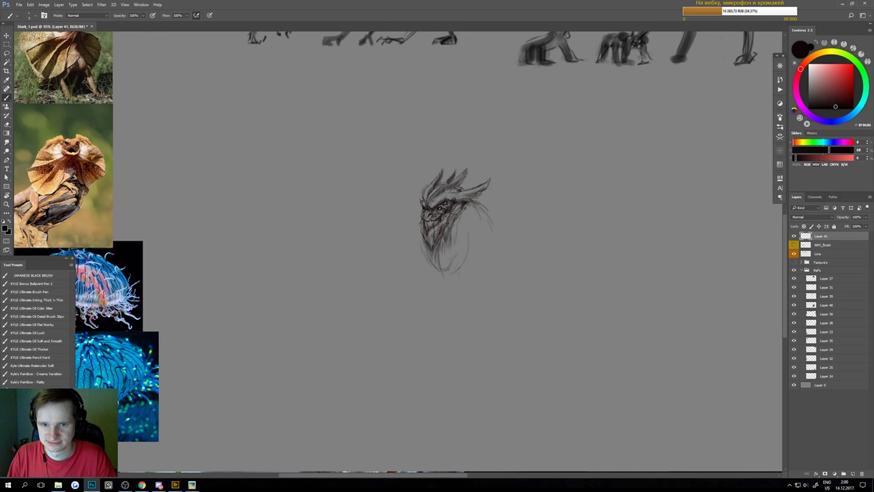
key("ctrl+z")
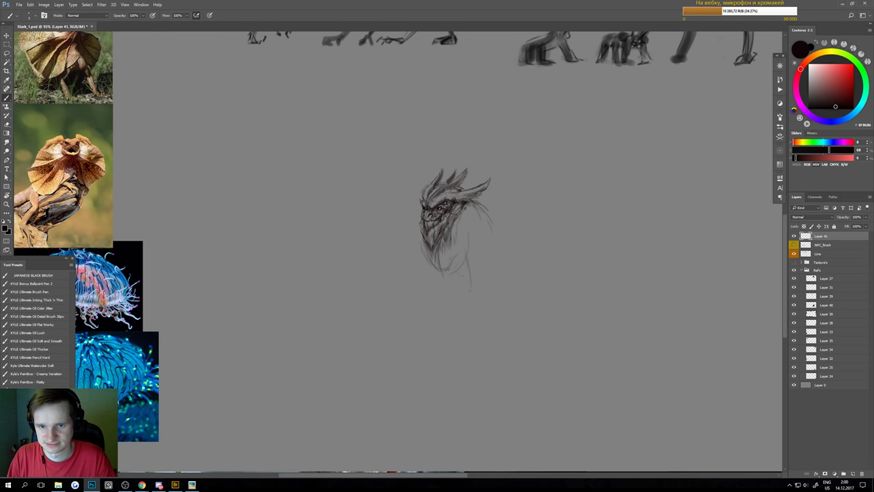
left_click_drag(468, 278, 466, 307)
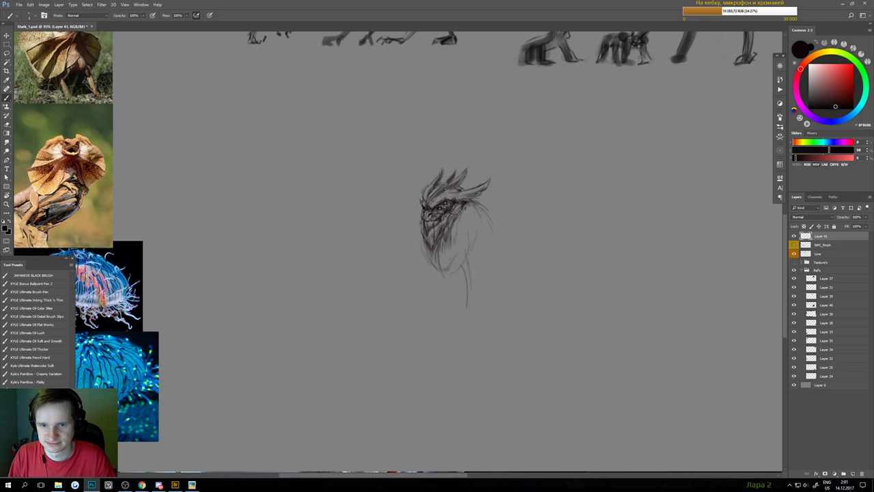
- Sketch light shoulder contours behind the neck and in front of the beard
left_click_drag(474, 211, 480, 246)
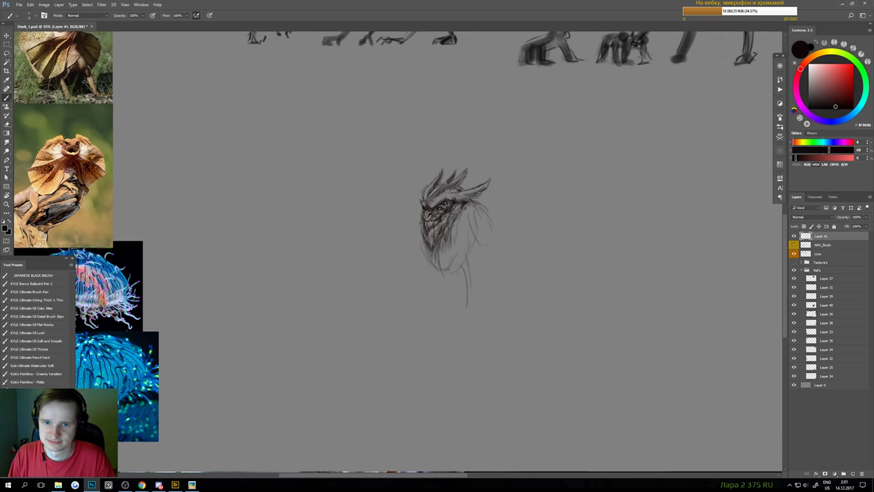
left_click_drag(419, 223, 416, 246)
left_click_drag(444, 282, 429, 289)
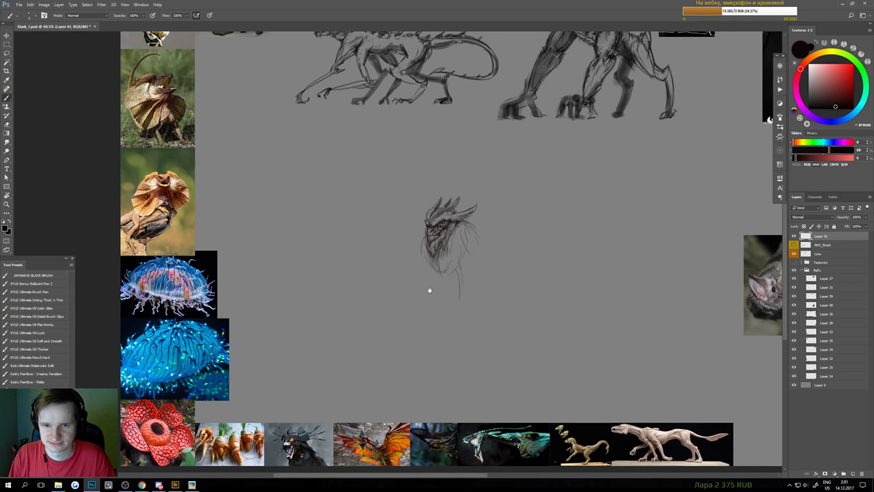
left_click_drag(415, 250, 427, 261)
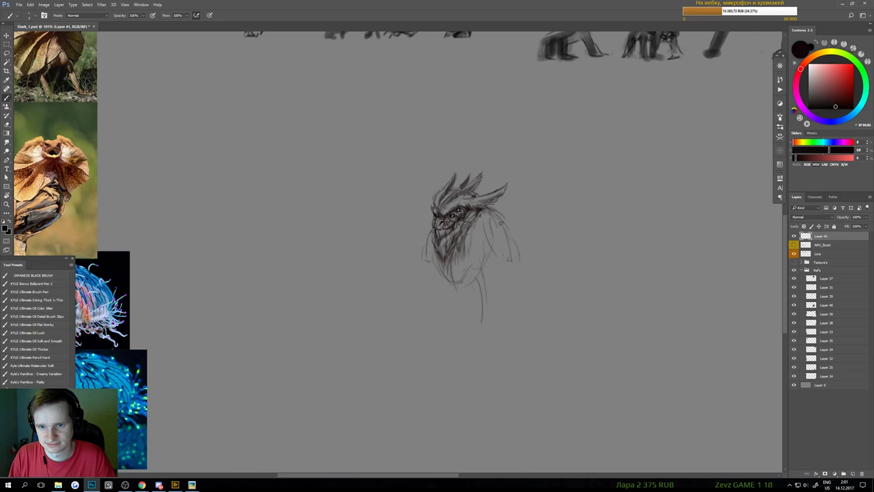
- Compare the small creature sketch with the hidden large head sketches by toggling their layer and Layer 41, and save the document
scroll(501, 273, "down", 3)
scroll(501, 274, "up", 2)
key("e")
key("b")
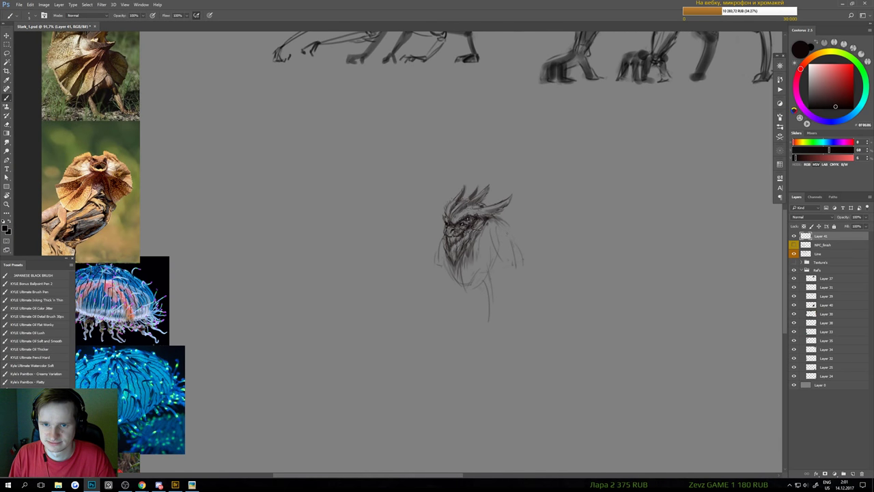
scroll(520, 248, "down", 3)
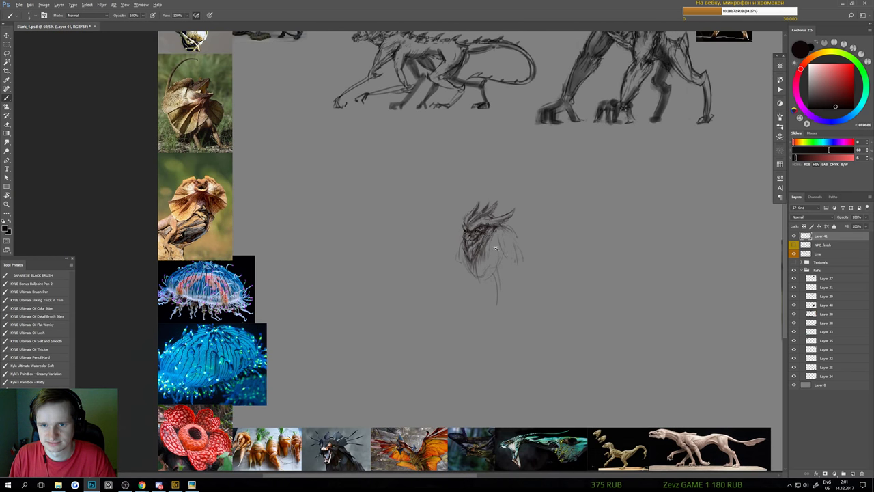
scroll(520, 248, "up", 3)
scroll(455, 265, "down", 2)
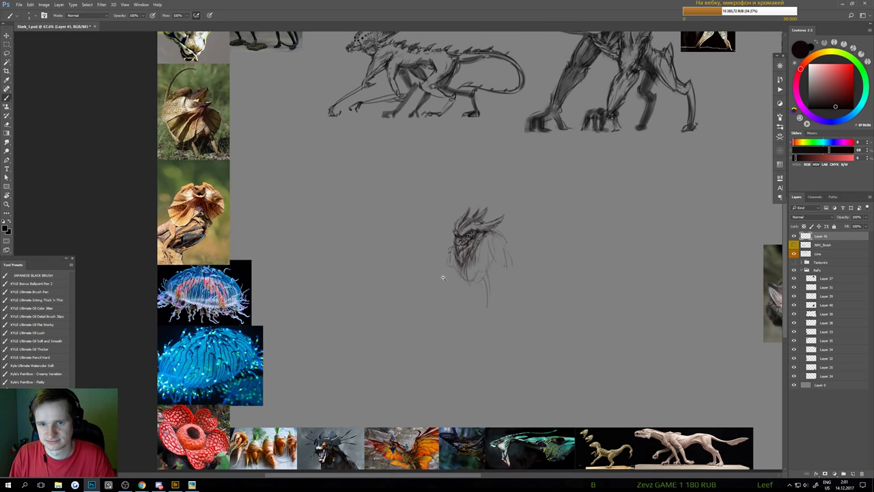
scroll(526, 296, "down", 2)
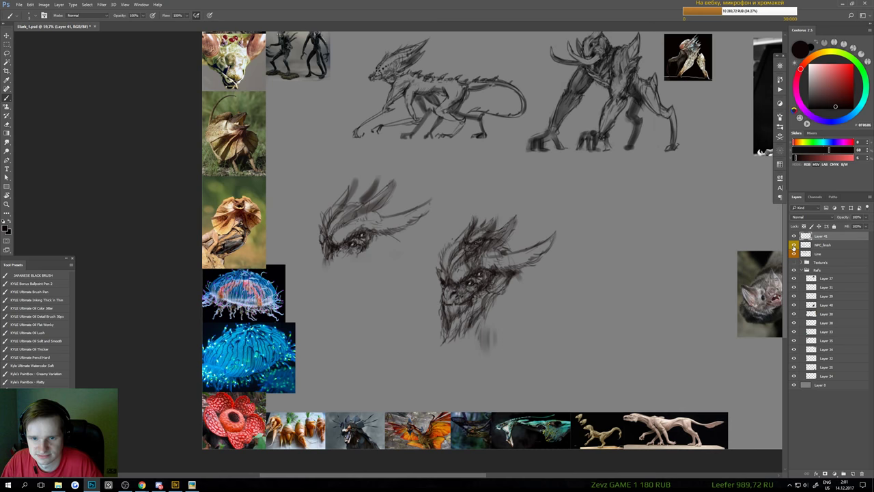
left_click(793, 245)
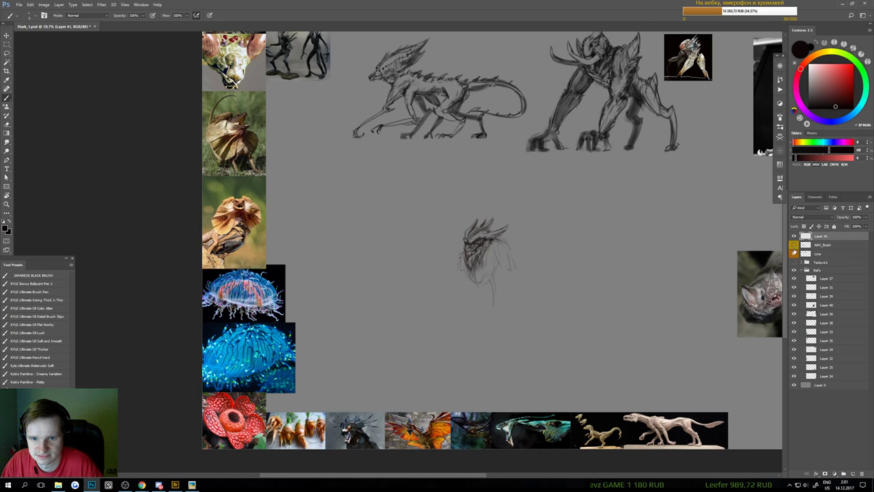
left_click(794, 236)
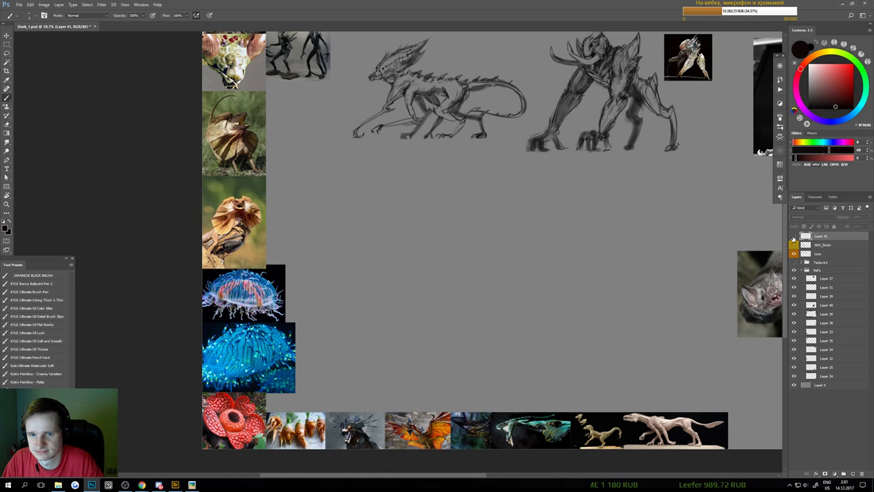
left_click(793, 236)
key("ctrl+s")
- Darken the neck strokes behind the jaw and beneath the rear horn, trimming the adjoining neck contour with the eraser
left_click_drag(503, 243, 516, 267)
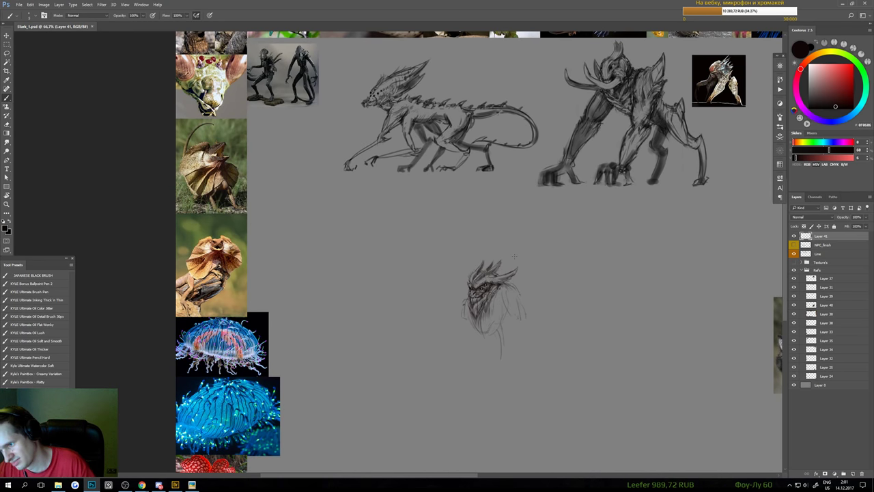
scroll(490, 327, "up", 2)
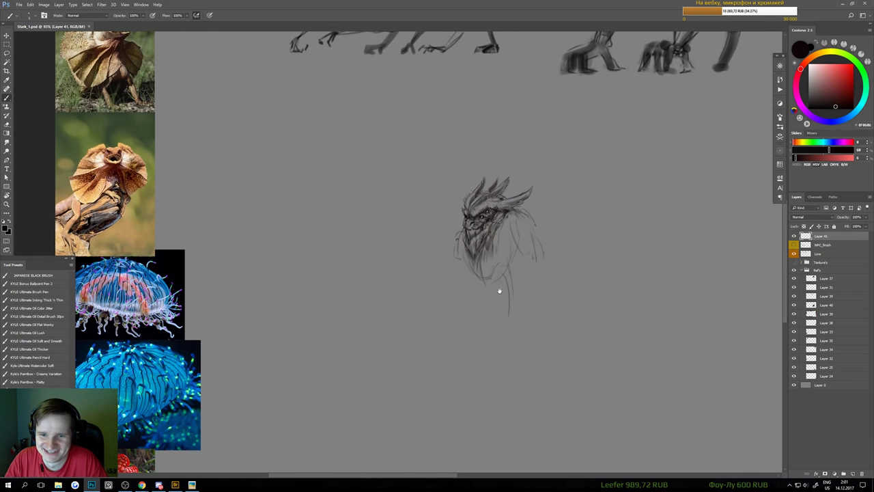
scroll(504, 276, "down", 3)
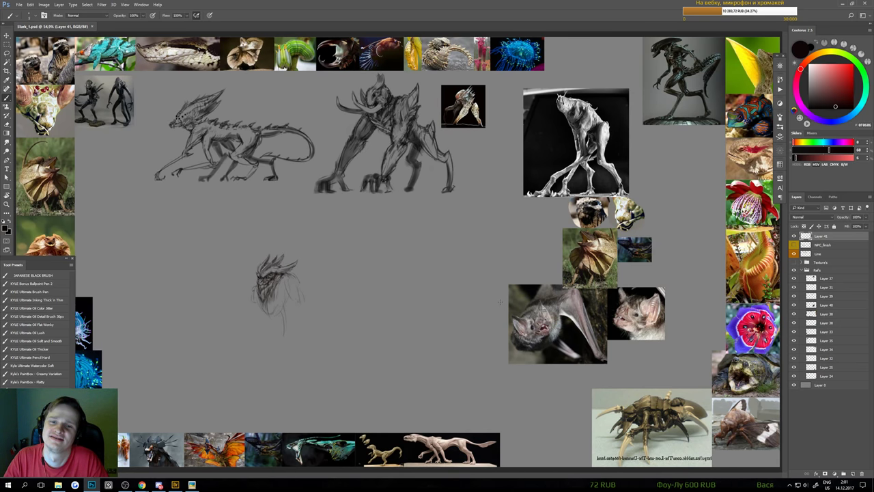
scroll(501, 301, "down", 2)
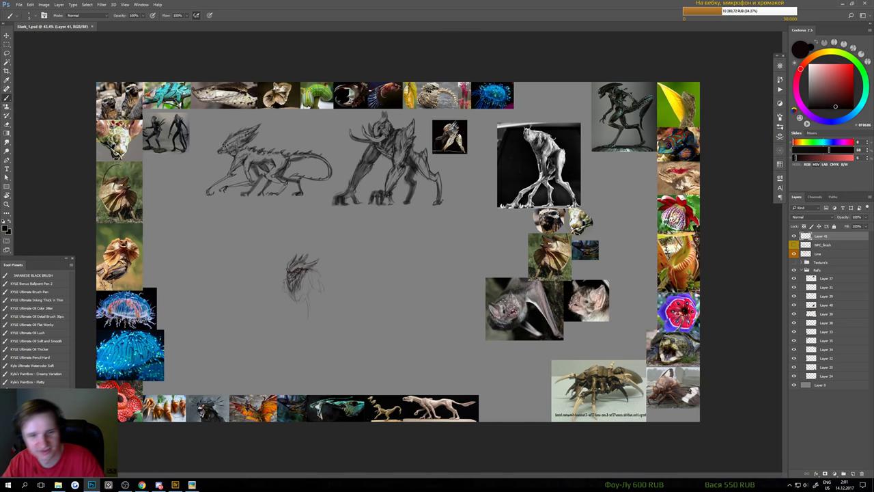
scroll(300, 280, "up", 5)
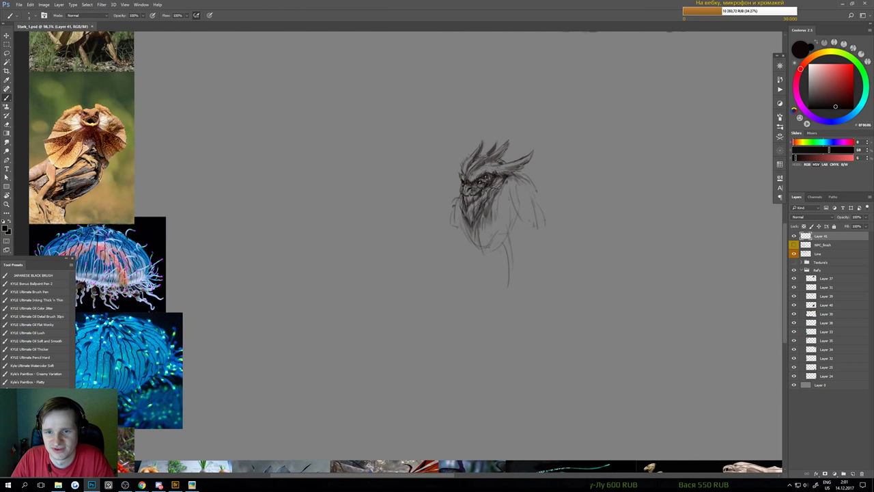
scroll(499, 193, "up", 1)
mouse_move(500, 188)
left_mouse_down()
mouse_move(509, 179)
mouse_move(497, 212)
mouse_move(497, 205)
left_mouse_up()
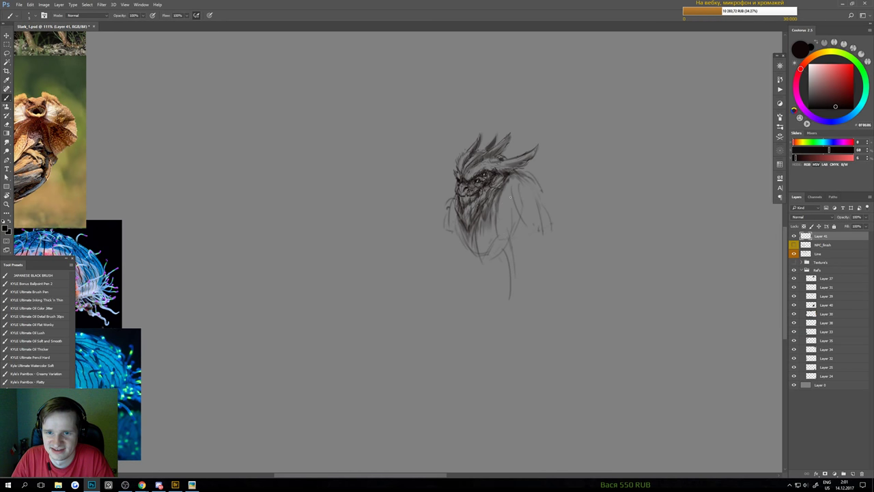
key("e")
key("b")
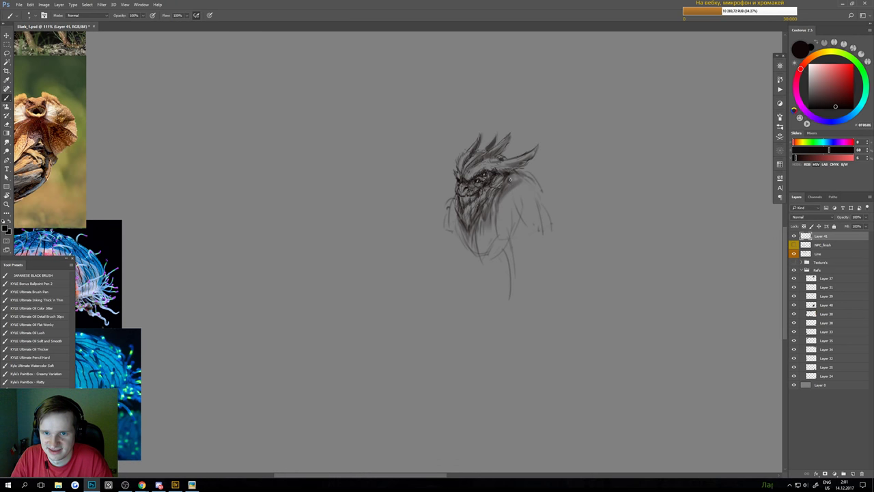
key("e")
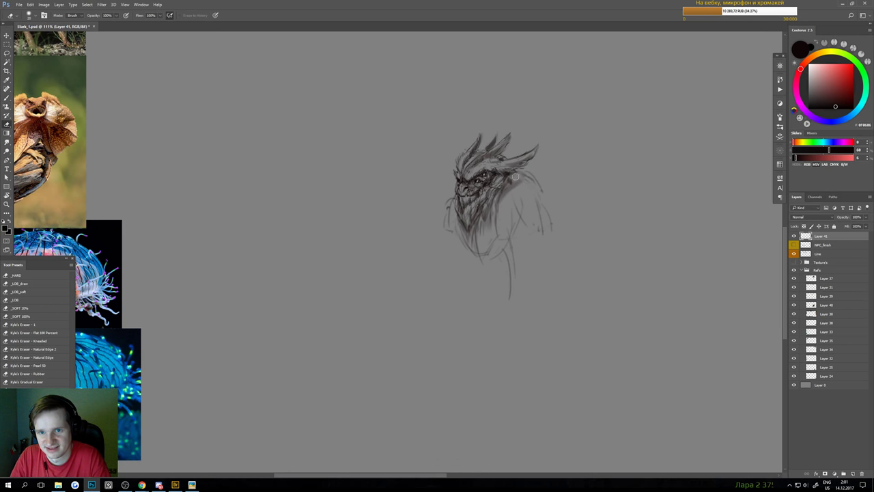
key("b")
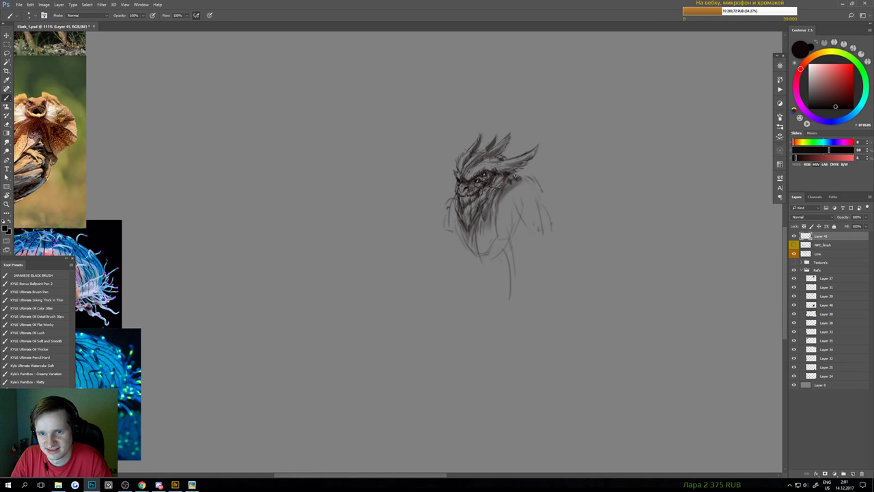
mouse_move(510, 199)
left_mouse_down()
mouse_move(482, 207)
mouse_move(465, 226)
left_mouse_up()
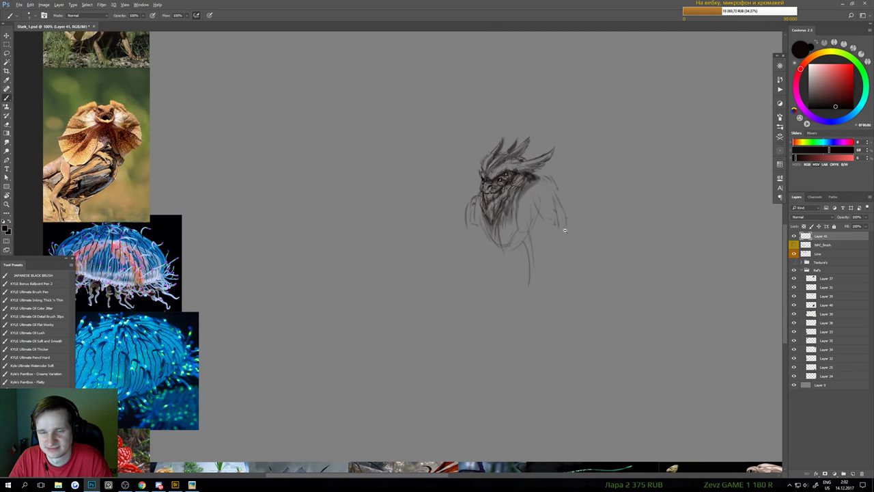
- Redraw the front torso line as a slanted curve running down from the beard, erase the old torso line, and save the document
scroll(564, 231, "down", 2)
scroll(553, 250, "up", 2)
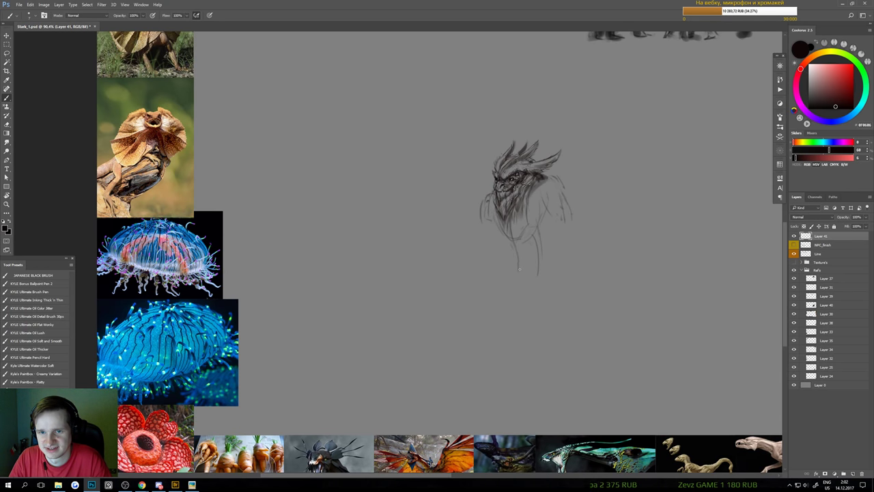
key("e")
key("b")
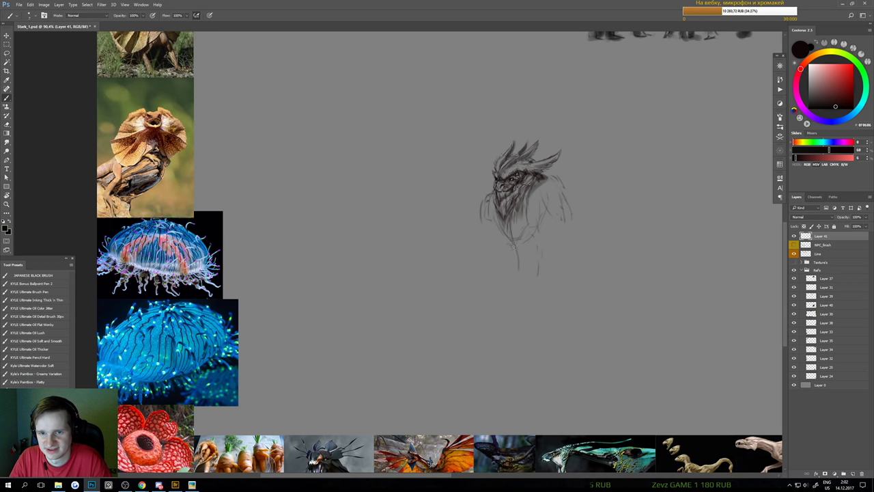
key("e")
key("b")
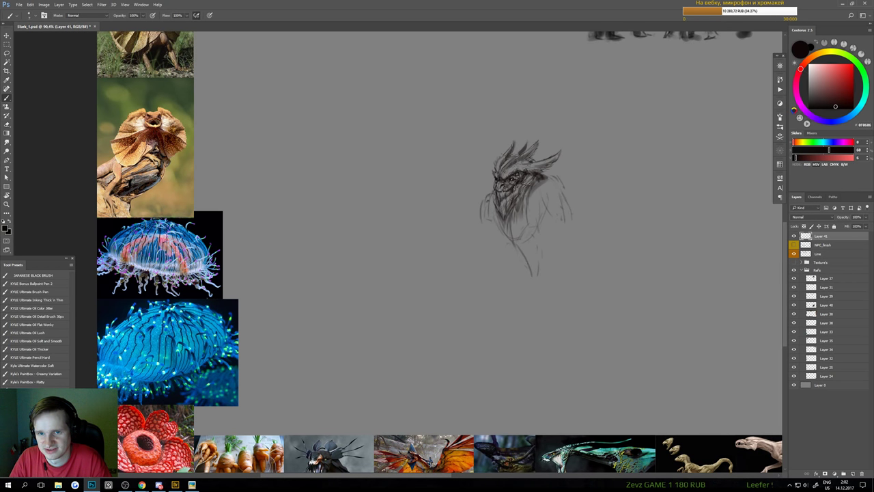
key("e")
key("b")
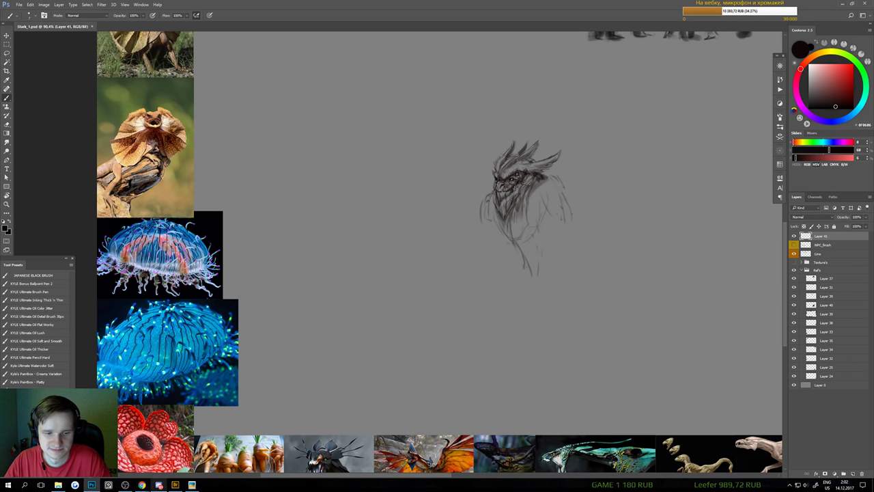
- Trim the front shoulder contour, layer curved strokes down the chest below the beard, and add a contour line along the rear of the torso
mouse_move(141, 484)
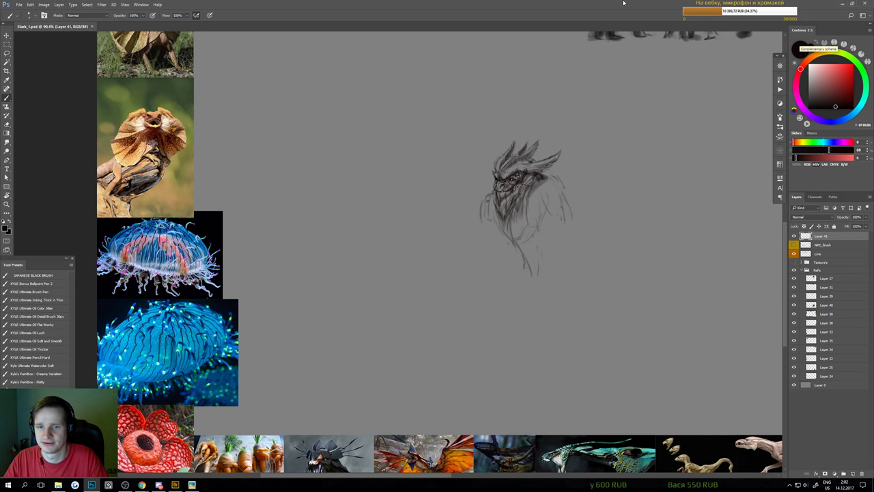
scroll(505, 219, "up", 1)
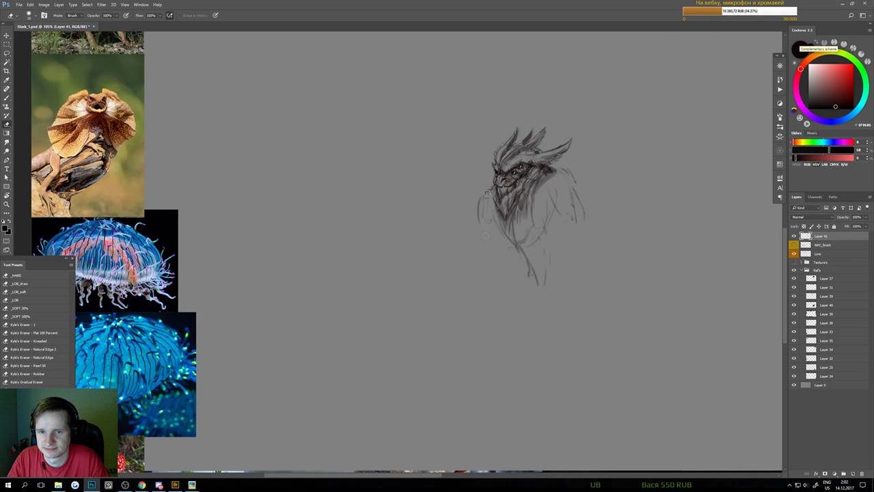
scroll(506, 237, "down", 3)
scroll(523, 259, "up", 2)
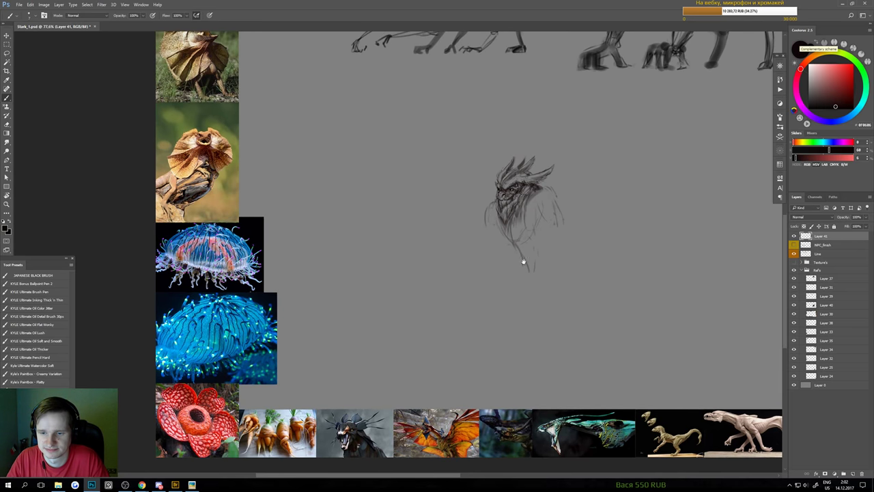
scroll(517, 260, "up", 1)
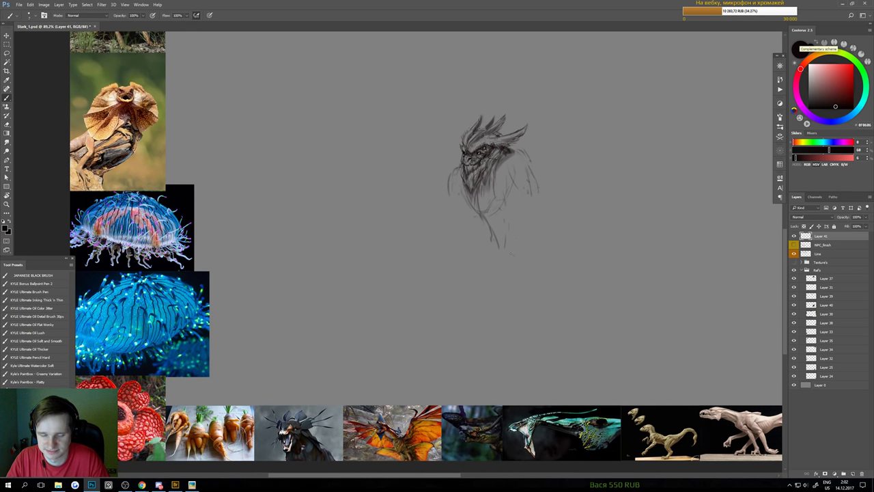
left_click_drag(468, 199, 474, 223)
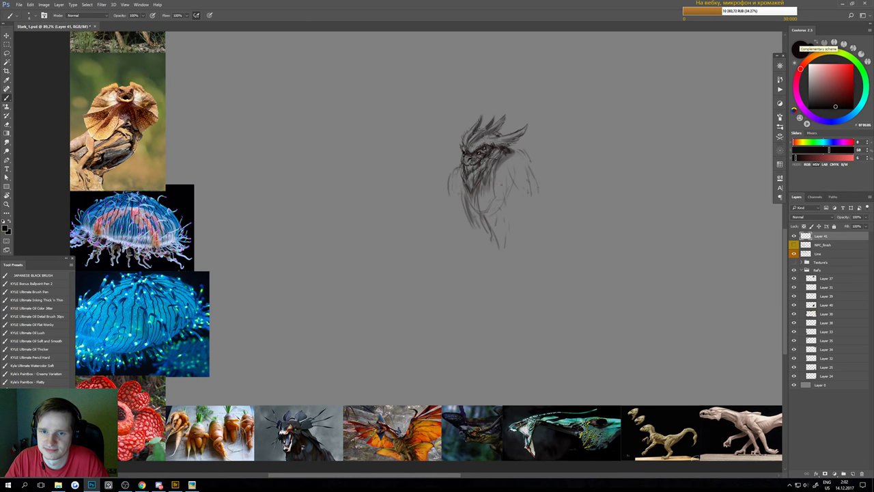
key("e")
left_click_drag(465, 200, 480, 230)
key("b")
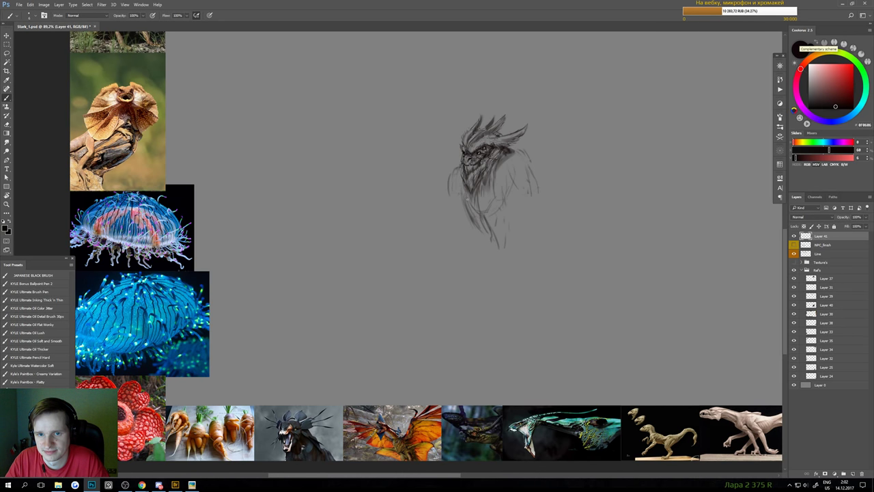
mouse_move(461, 185)
left_mouse_down()
mouse_move(464, 218)
mouse_move(462, 192)
mouse_move(460, 204)
left_mouse_up()
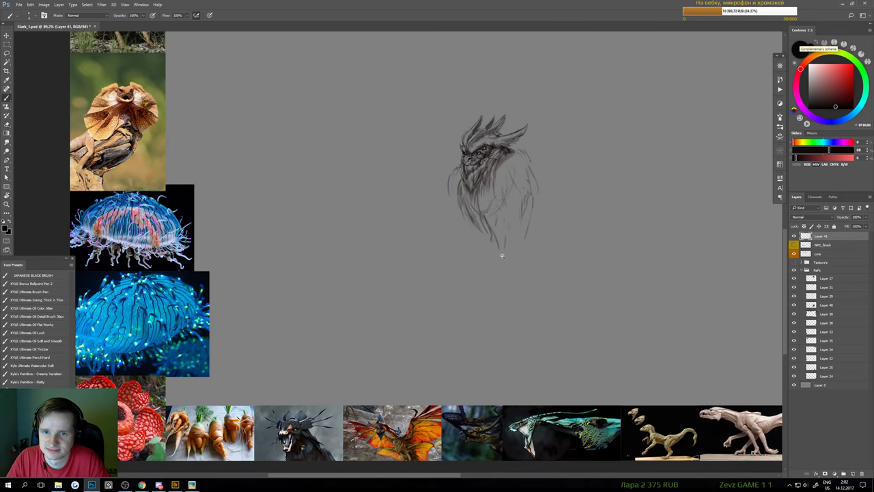
- Sketch curved thigh contours below the torso and erase the upper shoulder line behind the neck
scroll(501, 255, "down", 2)
scroll(502, 255, "up", 2)
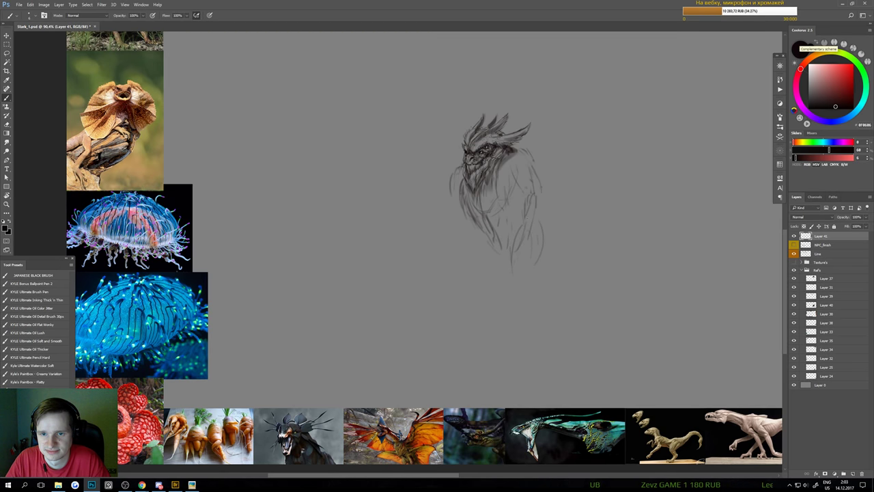
scroll(536, 258, "down", 1)
key("e")
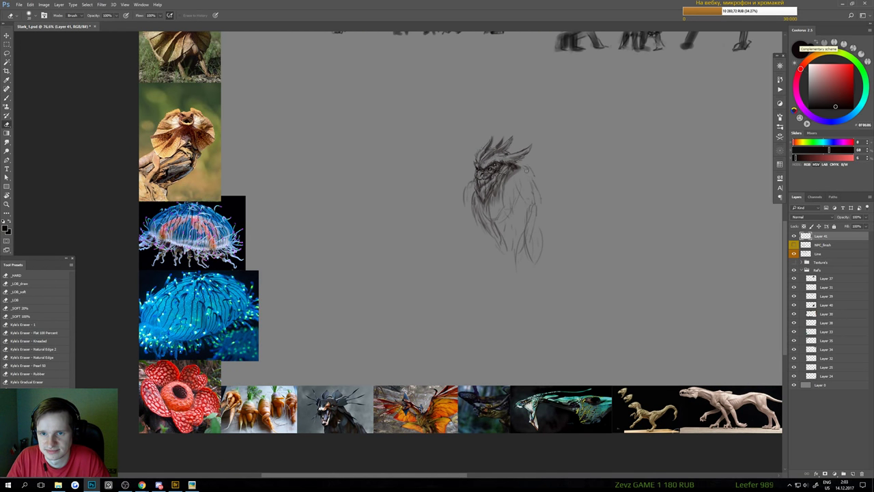
key("b")
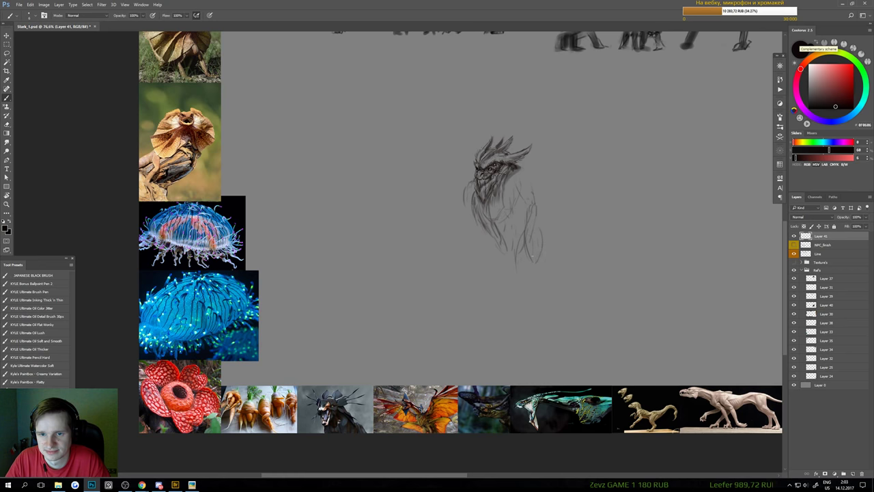
- Try to sketch a bent lower leg with a clawed foot beneath the thigh, and undo these strokes
left_click_drag(505, 280, 521, 317)
key("e")
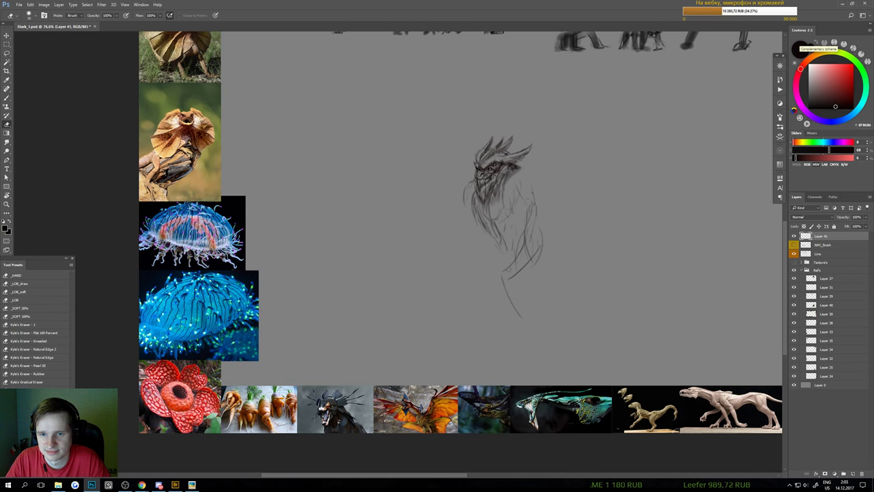
key("b")
left_click_drag(514, 251, 503, 273)
left_click_drag(526, 238, 502, 280)
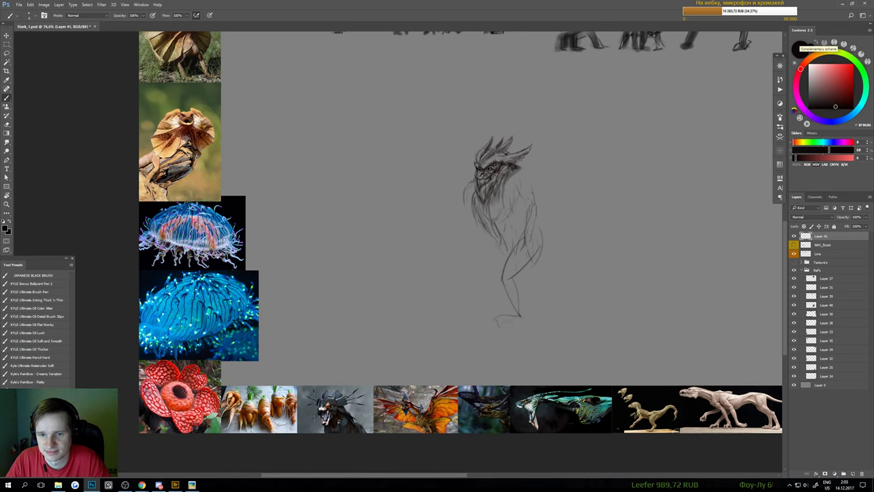
key("e")
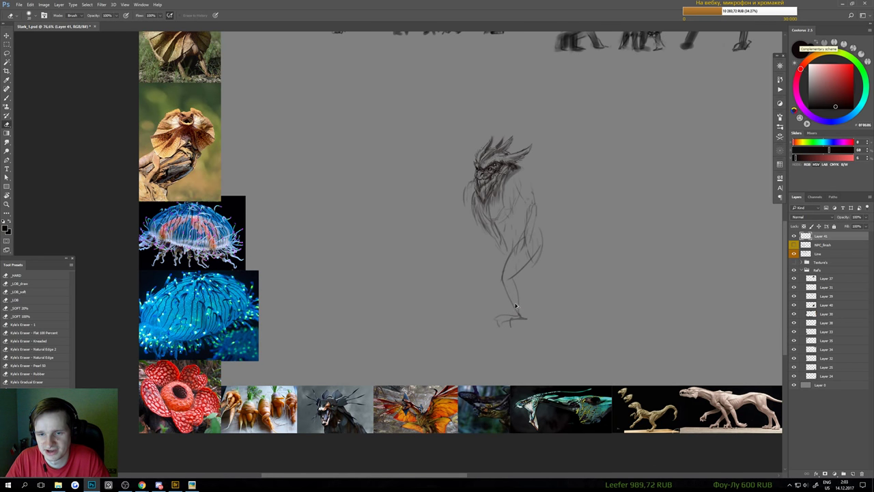
left_click_drag(509, 321, 517, 300)
key("ctrl+alt+z")
key("ctrl+alt+z")
key("ctrl+alt+z")
key("ctrl+alt+z")
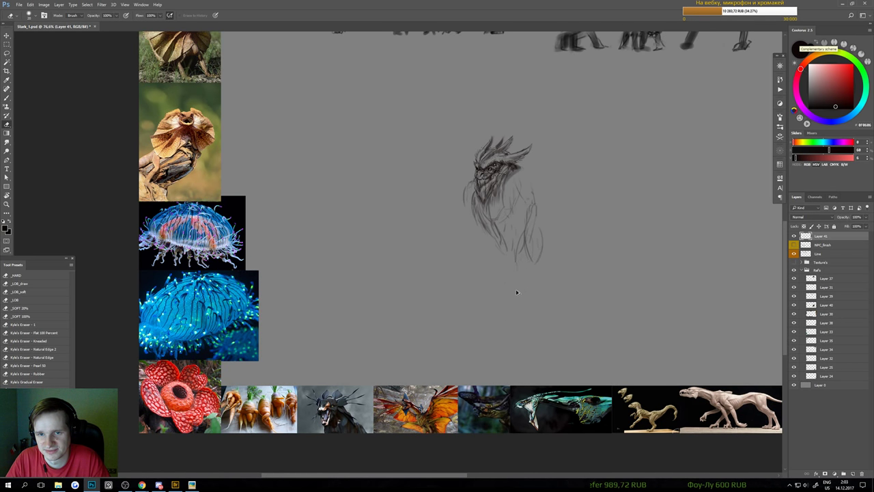
scroll(520, 225, "up", 1)
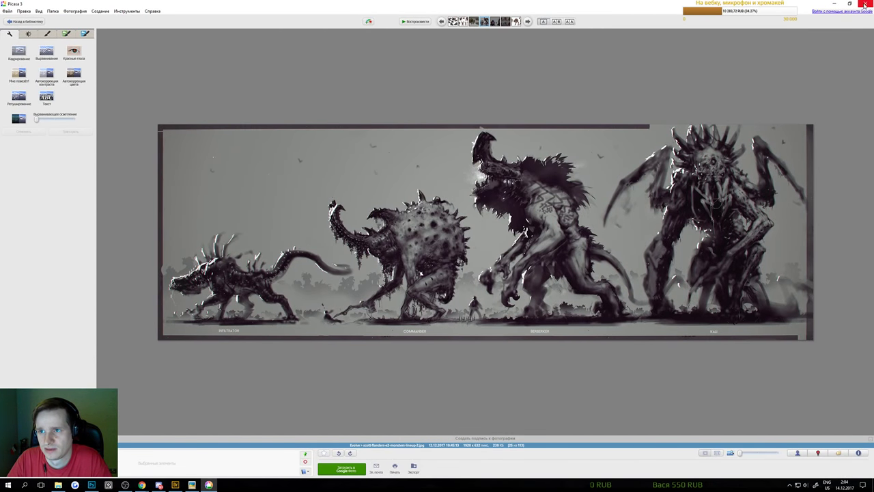
- Close the reference image viewer and erase the shoulder, chest, torso and thigh lines below the head with a larger eraser
left_click(864, 5)
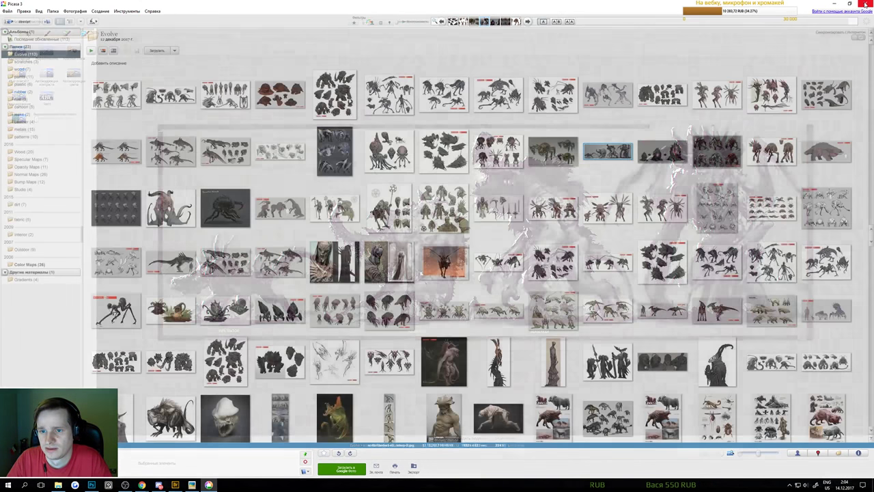
left_click(865, 4)
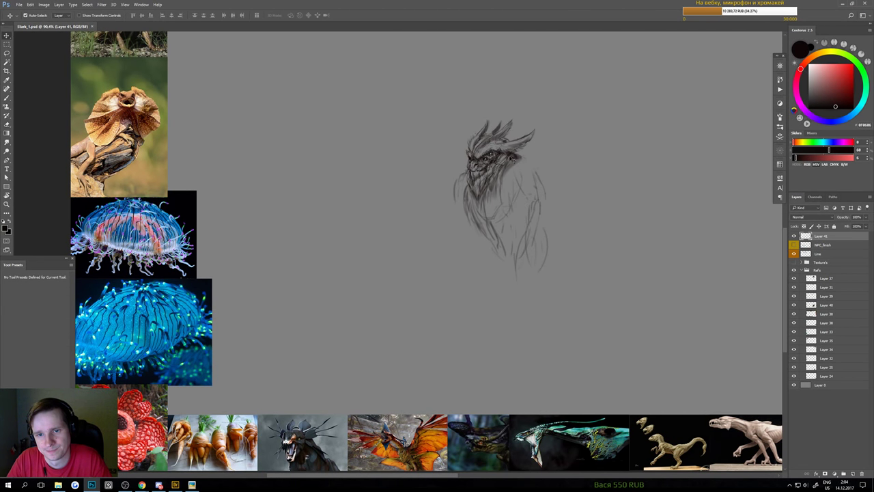
key("e")
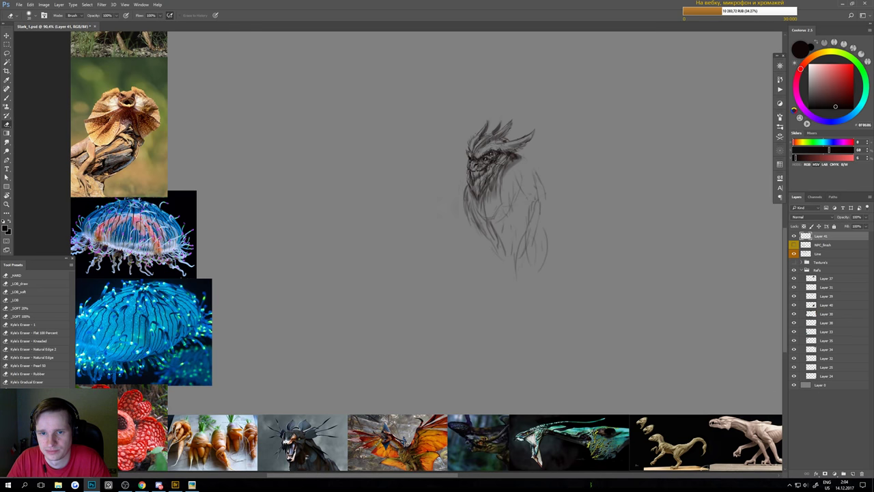
mouse_move(461, 189)
left_mouse_down()
mouse_move(489, 235)
mouse_move(521, 231)
left_mouse_up()
key("]")
key("]")
key("]")
key("]")
key("]")
key("]")
key("]")
key("]")
mouse_move(519, 191)
left_mouse_down()
mouse_move(522, 260)
mouse_move(540, 273)
mouse_move(531, 283)
mouse_move(513, 210)
mouse_move(527, 182)
mouse_move(510, 201)
mouse_move(503, 279)
left_mouse_up()
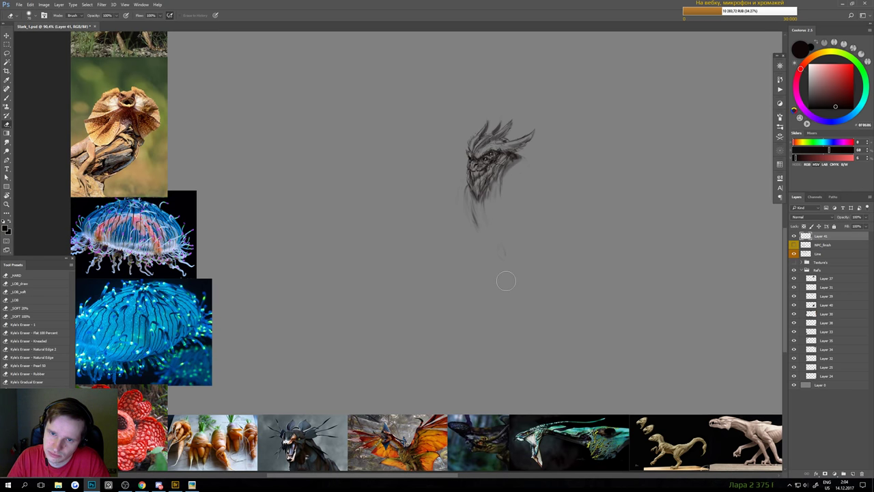
left_click_drag(463, 198, 485, 229)
- Try a rounded hunched back and shoulder with large arcs behind the head, plus a slanted chest line below the beard
key("b")
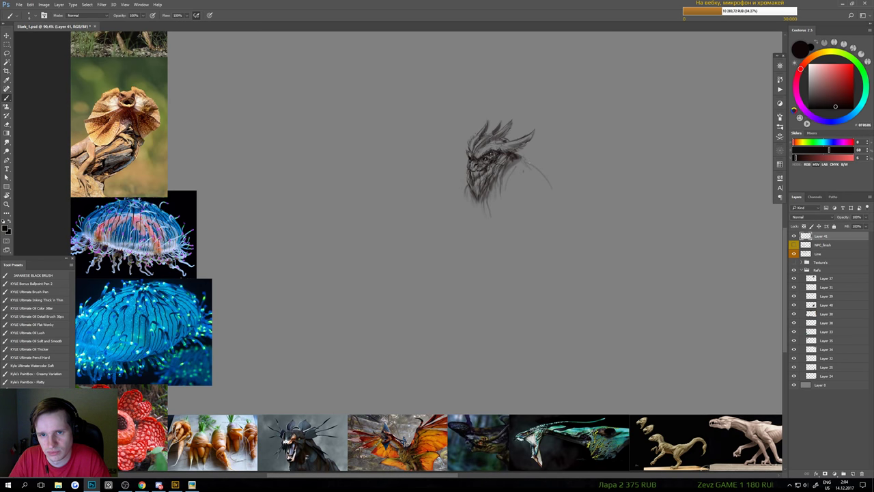
left_click_drag(520, 157, 552, 198)
mouse_move(527, 156)
left_mouse_down()
mouse_move(553, 208)
mouse_move(516, 224)
left_mouse_up()
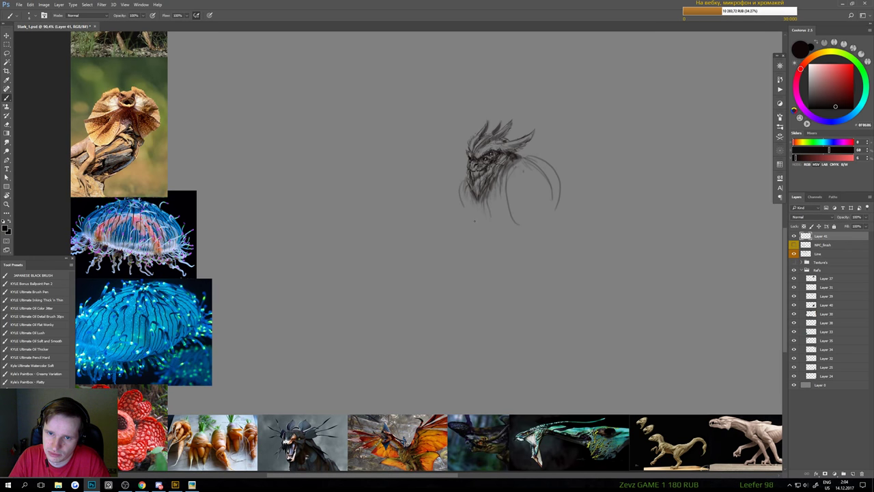
mouse_move(470, 217)
left_mouse_down()
mouse_move(495, 237)
mouse_move(470, 224)
left_mouse_up()
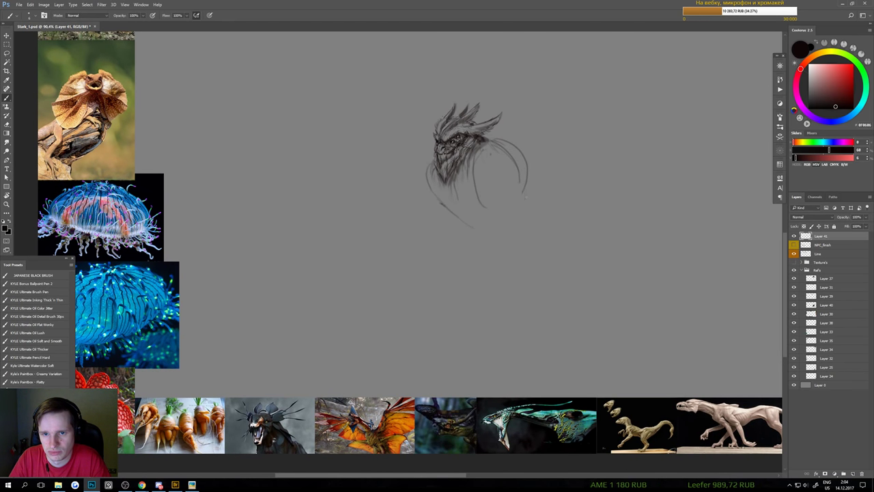
left_click_drag(523, 192, 529, 215)
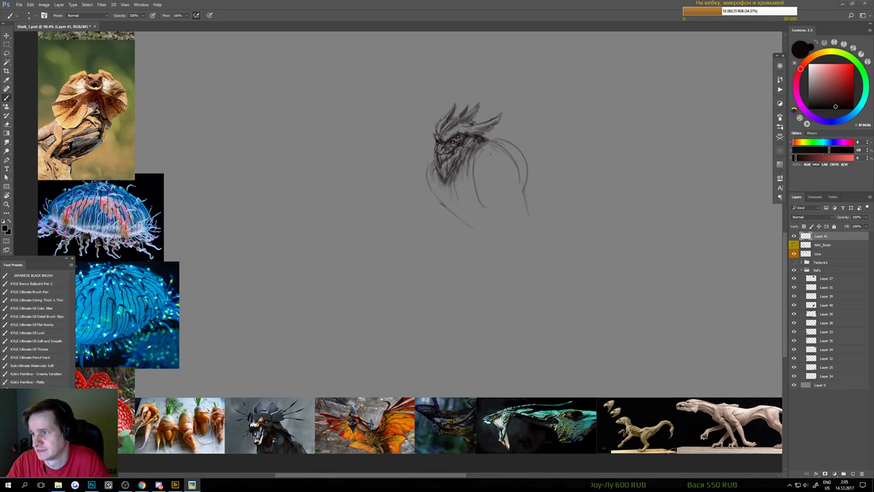
- Erase the slanted chest line in front of and below the beard
left_click(550, 27)
left_click_drag(443, 221, 426, 221)
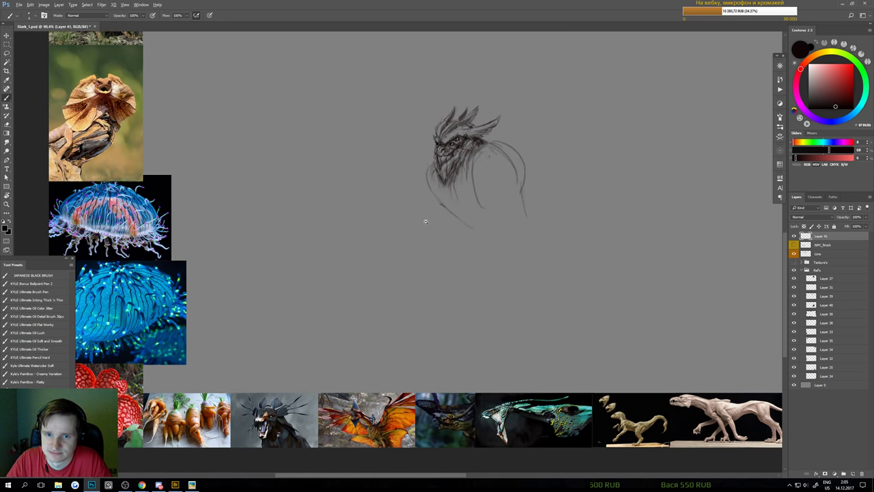
scroll(425, 221, "down", 1)
key("e")
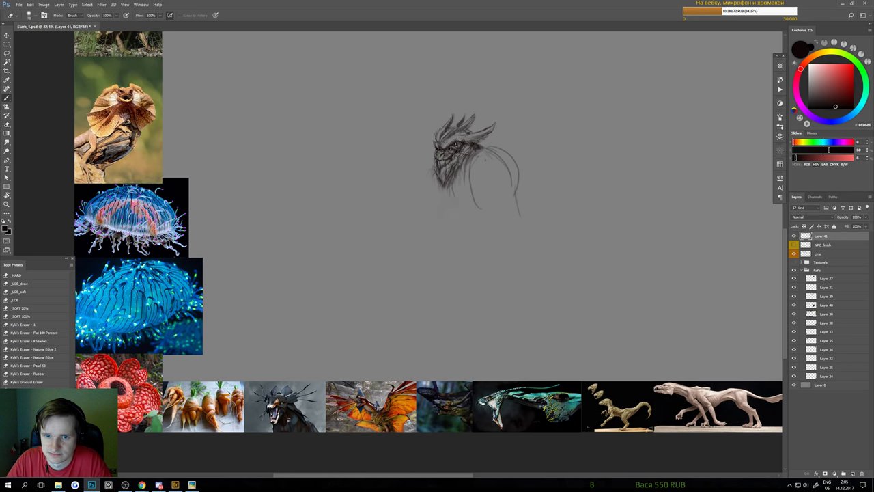
key("b")
- Refine the front of the beard with short hanging strokes ahead of the chin, alternating brush and eraser
scroll(444, 215, "down", 2)
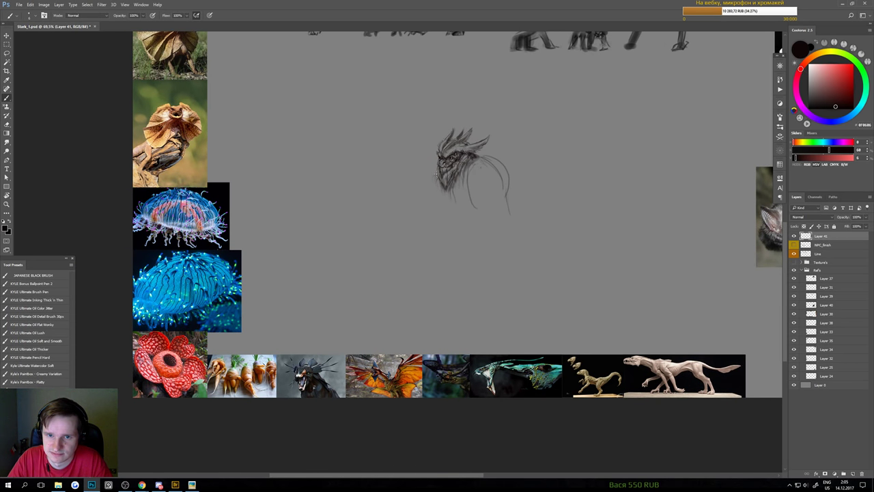
scroll(435, 173, "up", 1)
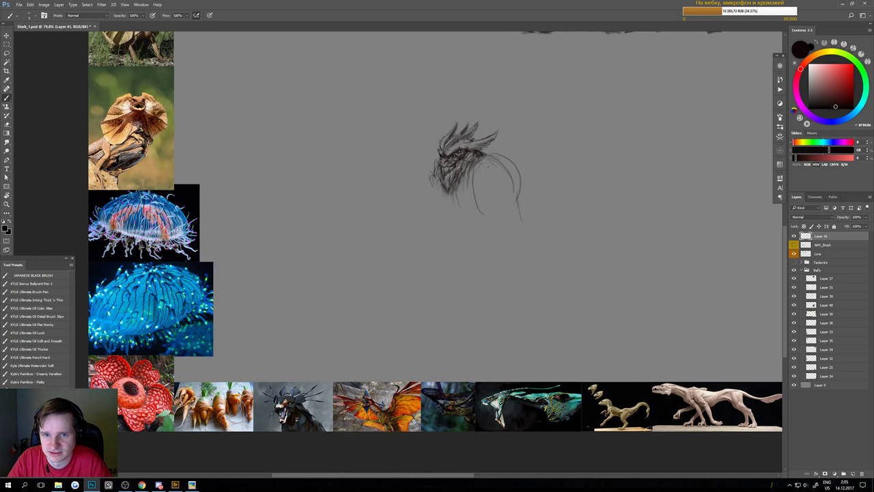
key("e")
key("b")
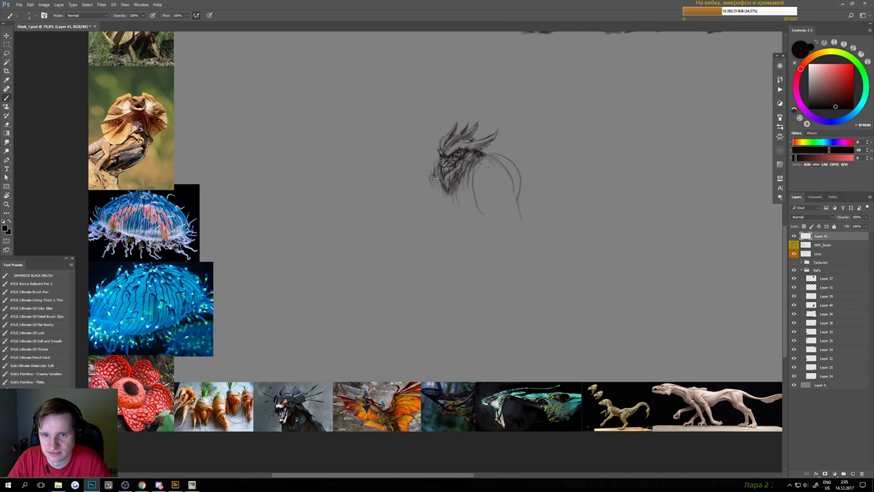
key("e")
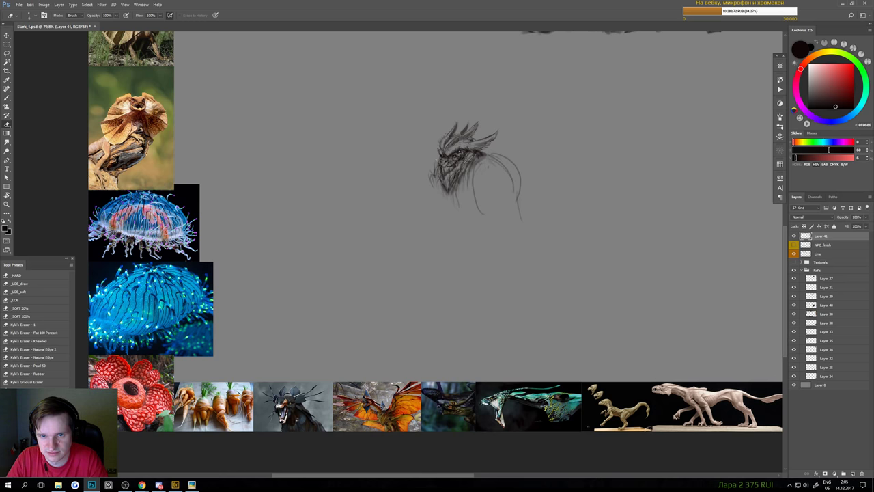
key("b")
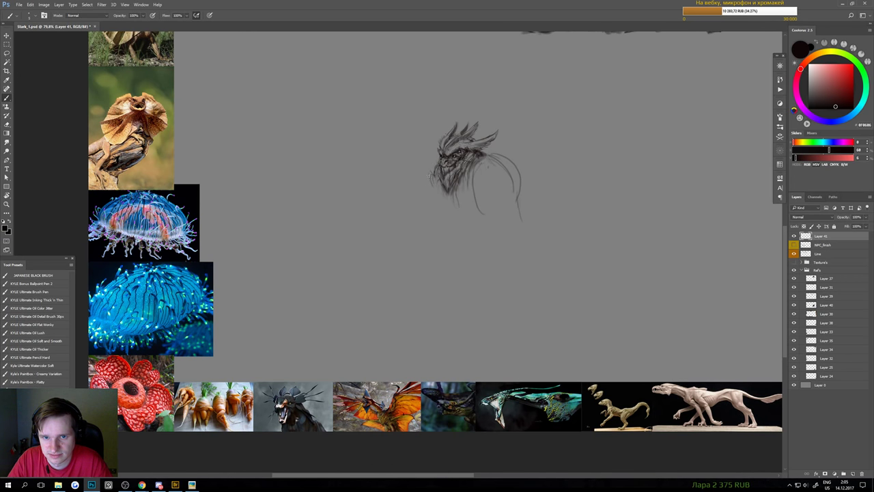
left_click_drag(430, 172, 426, 185)
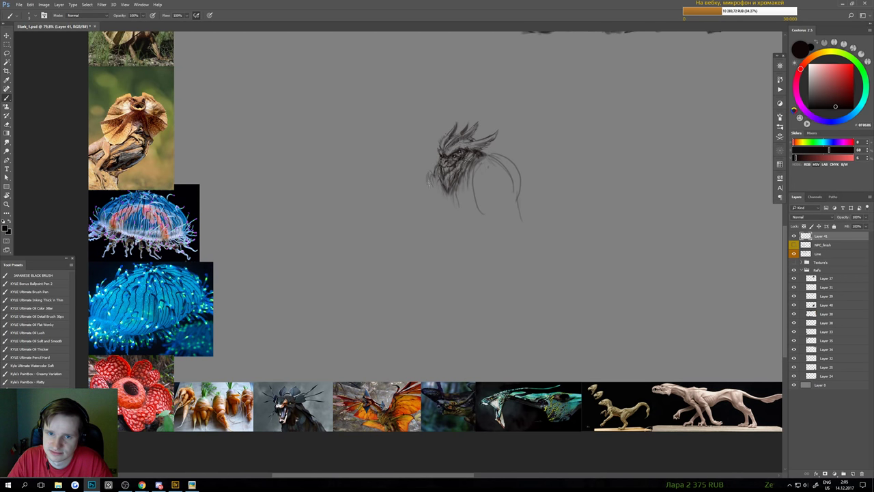
key("e")
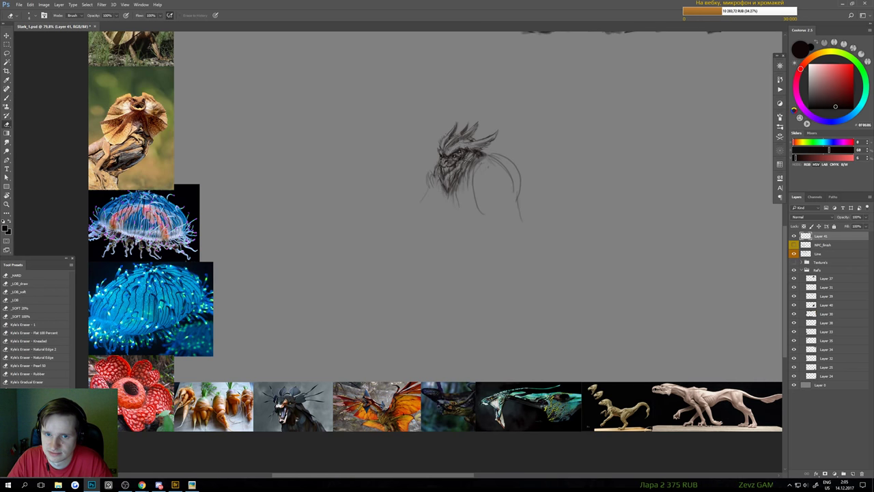
key("b")
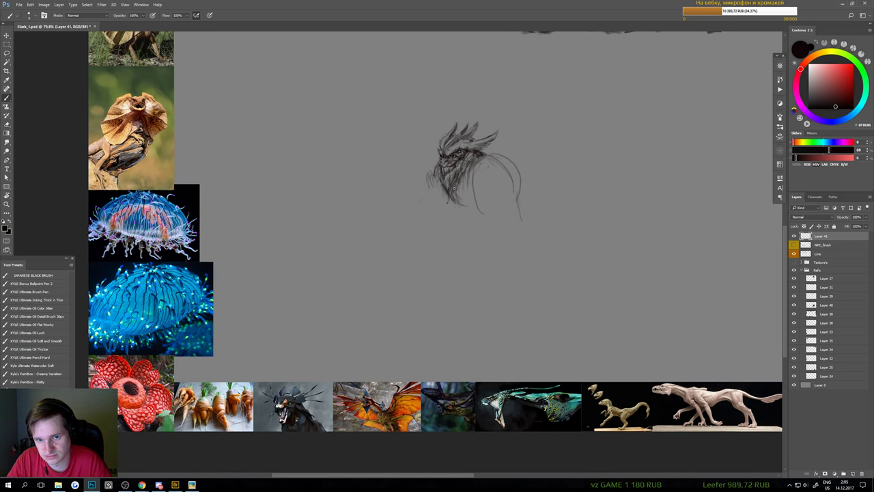
- Darken the lower beard and layer curved collar-like strokes beneath the jaw and neck
left_click_drag(454, 198, 476, 189)
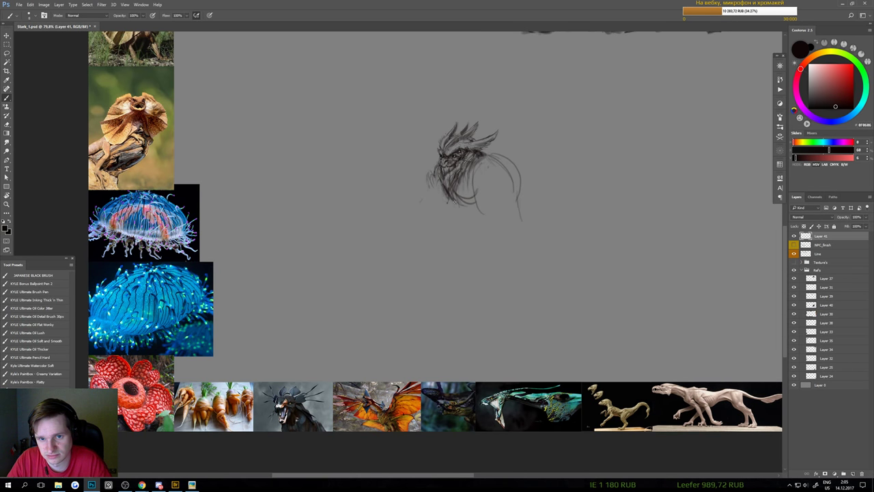
key("e")
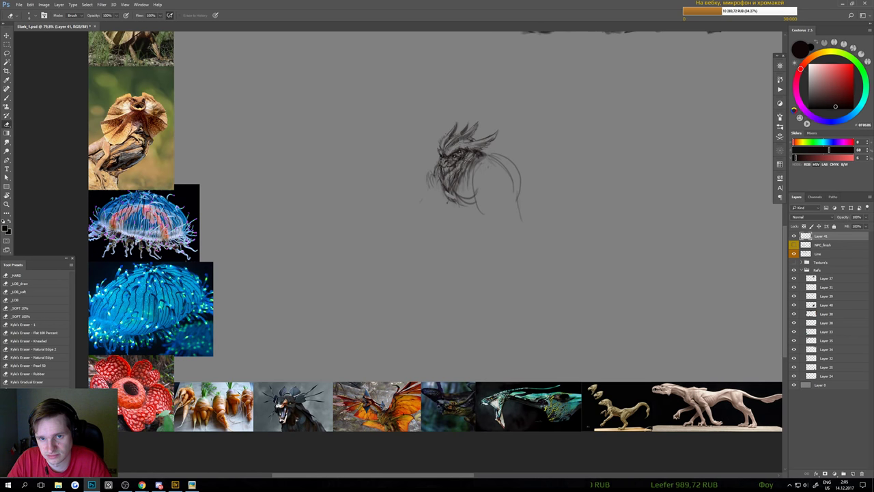
key("b")
key("e")
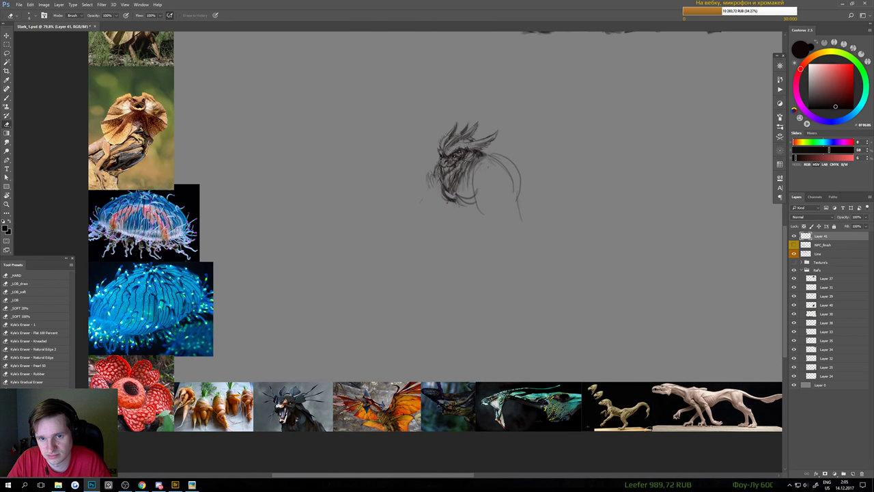
key("b")
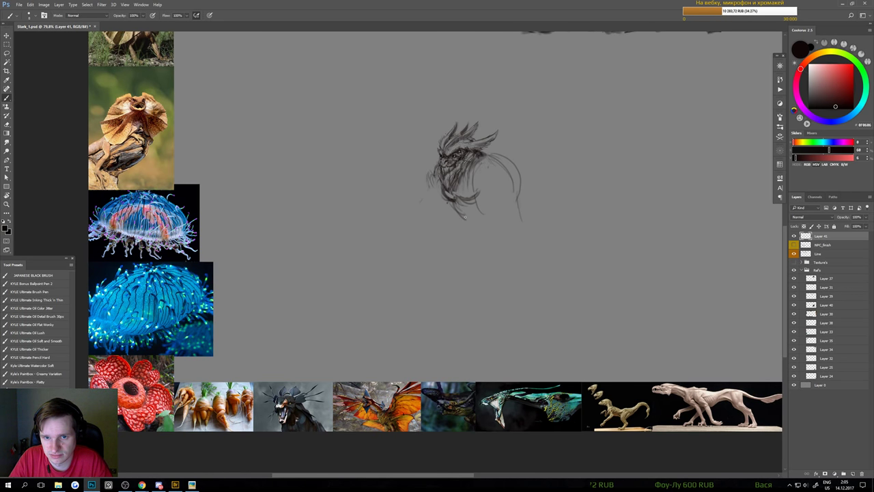
key("e")
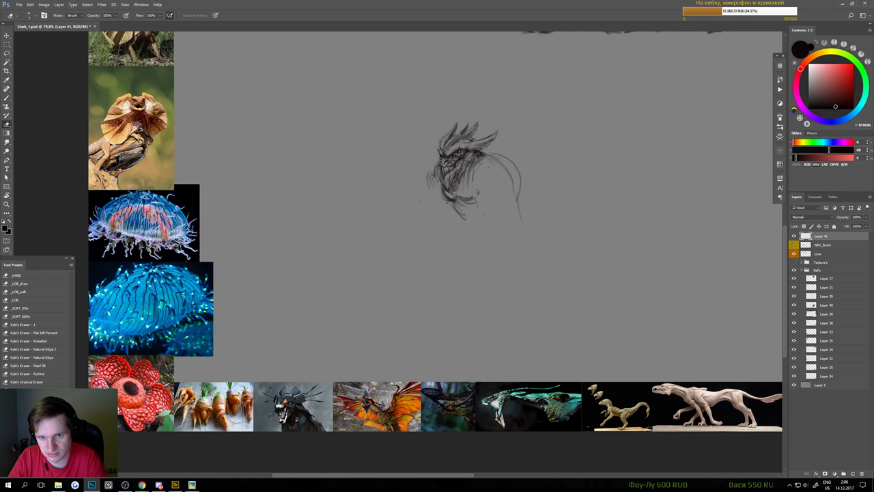
- Erase the large back and shoulder arcs behind the head
left_click_drag(473, 178, 476, 205)
left_click_drag(494, 149, 521, 219)
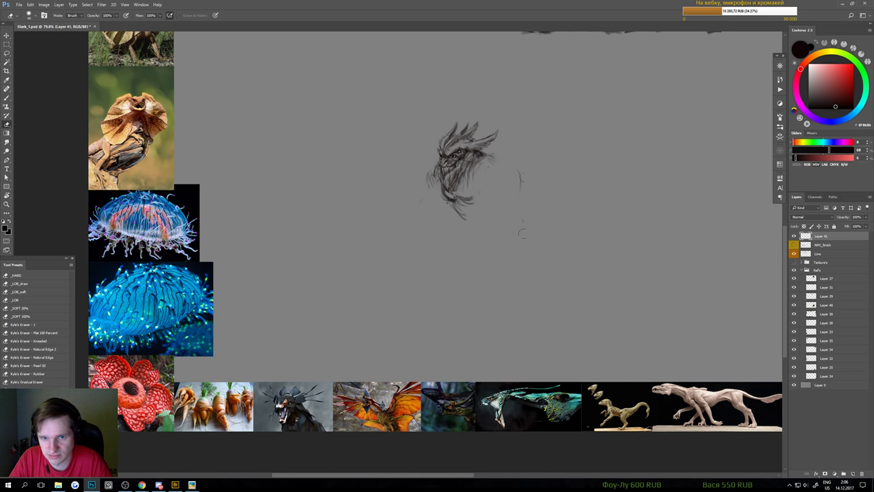
left_click_drag(520, 171, 520, 187)
- Try a small body under the beard by sketching a rounded thigh, a bent lower leg and a foot
key("b")
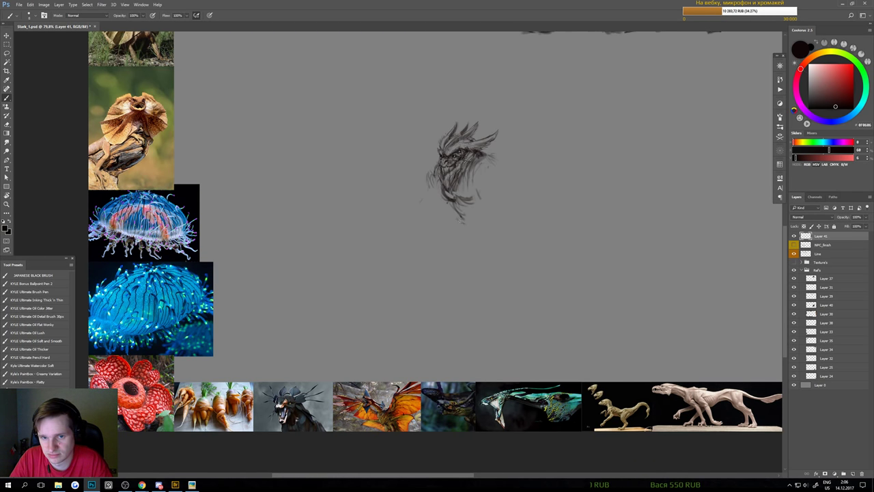
mouse_move(461, 218)
left_mouse_down()
mouse_move(477, 221)
mouse_move(448, 229)
mouse_move(442, 247)
mouse_move(474, 227)
mouse_move(471, 249)
left_mouse_up()
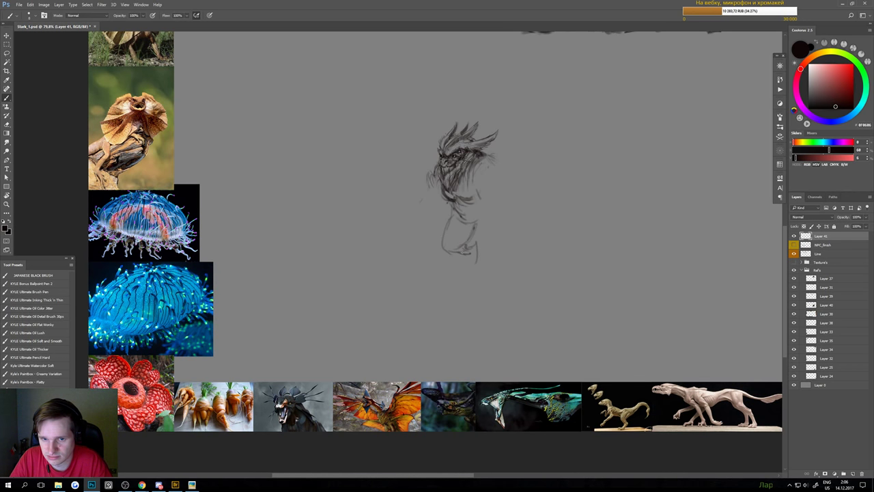
mouse_move(465, 250)
left_mouse_down()
mouse_move(457, 269)
mouse_move(466, 274)
mouse_move(451, 275)
mouse_move(464, 276)
left_mouse_up()
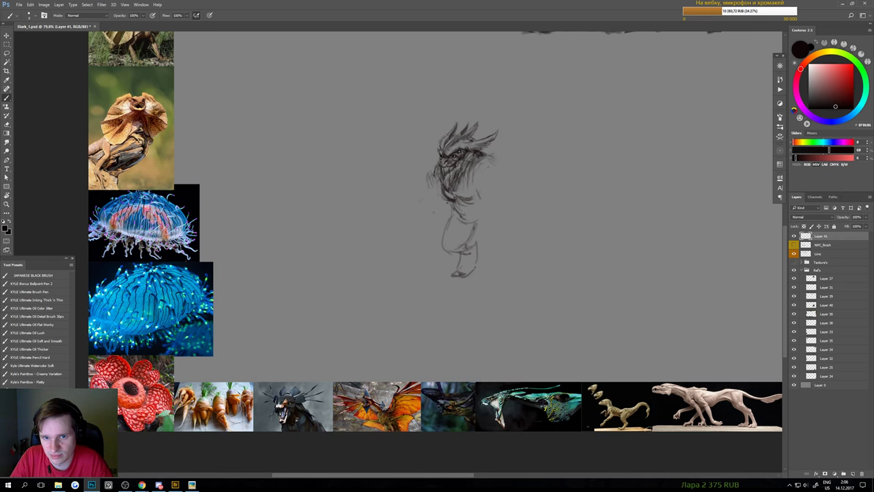
- Try to sketch an arm reaching forward from the beard with a long vertical line beneath the hand, and erase these strokes
mouse_move(443, 200)
left_mouse_down()
mouse_move(434, 201)
mouse_move(428, 180)
mouse_move(416, 205)
mouse_move(420, 190)
left_mouse_up()
key("e")
key("b")
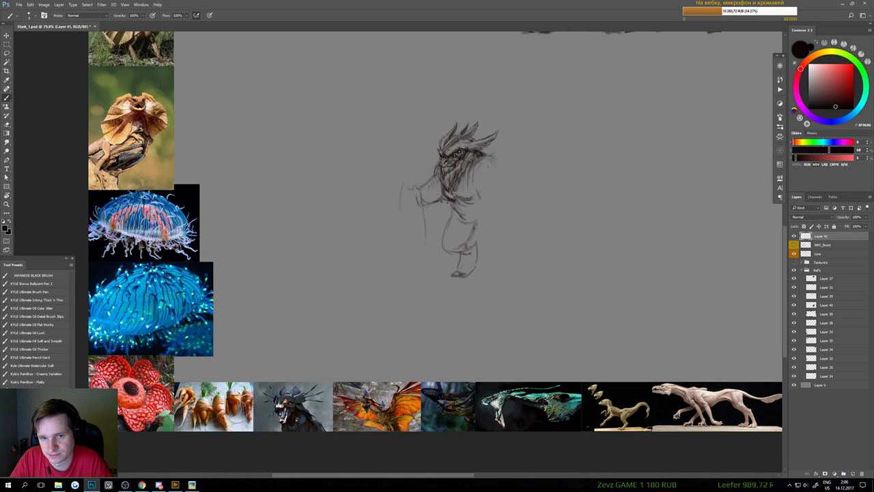
left_click_drag(424, 202, 418, 258)
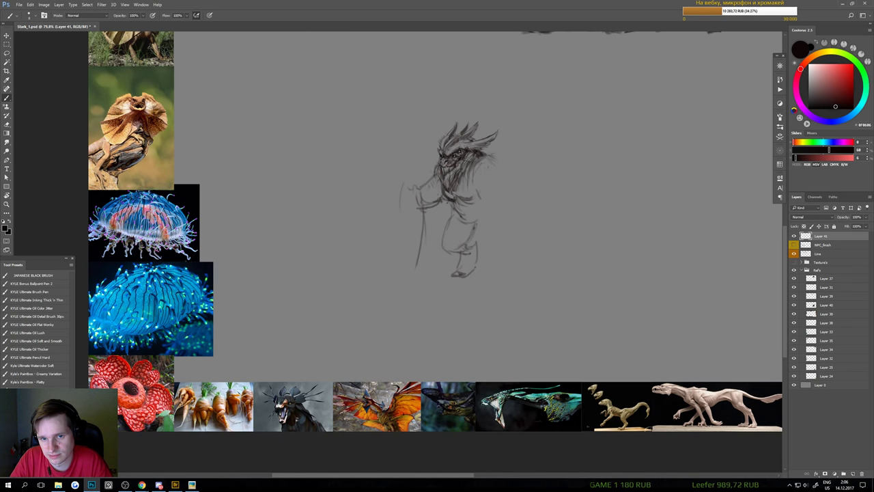
key("e")
mouse_move(421, 198)
left_mouse_down()
mouse_move(428, 180)
mouse_move(422, 186)
left_mouse_up()
key("b")
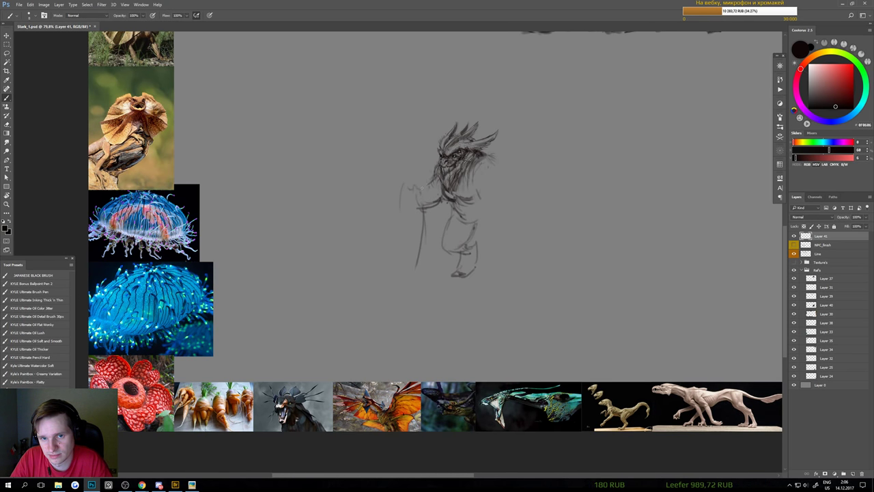
key("e")
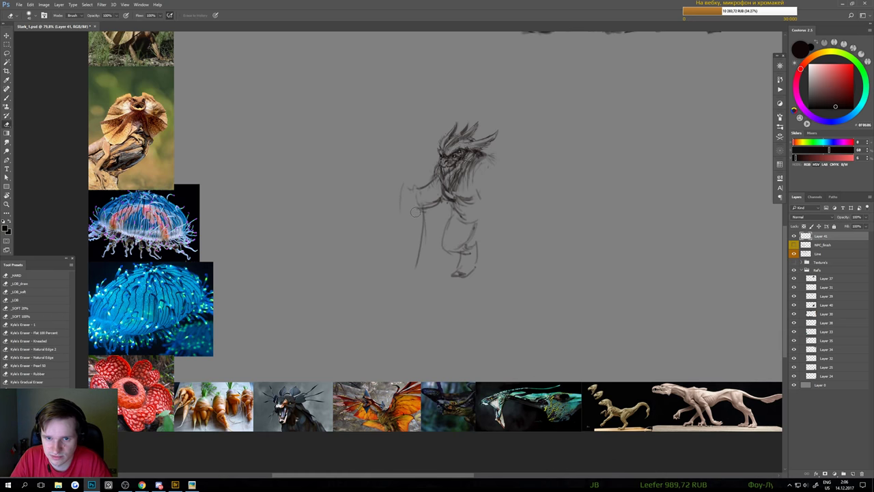
left_click_drag(425, 203, 421, 252)
mouse_move(421, 189)
left_mouse_down()
mouse_move(426, 206)
mouse_move(410, 178)
left_mouse_up()
key("b")
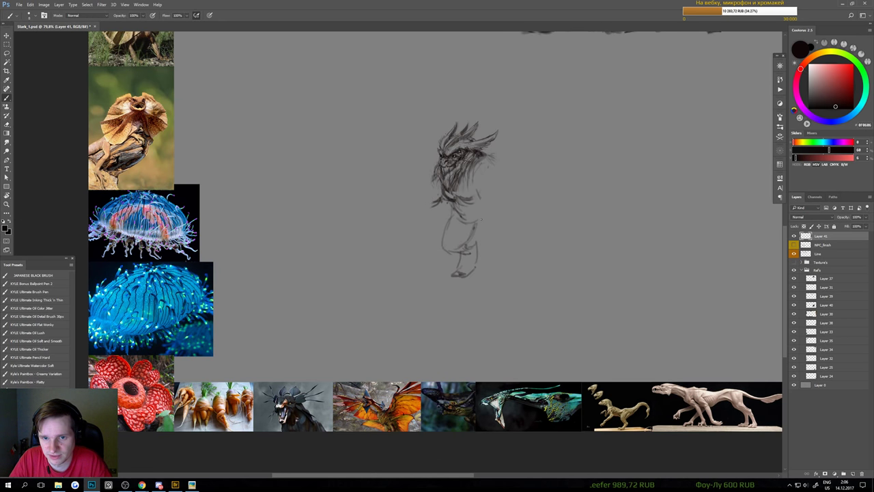
- Erase the leg, body and collar strokes below the beard, and add a few light neck lines behind it
key("e")
mouse_move(463, 217)
left_mouse_down()
mouse_move(448, 239)
mouse_move(461, 198)
mouse_move(467, 221)
mouse_move(455, 276)
mouse_move(475, 238)
mouse_move(442, 191)
mouse_move(447, 205)
mouse_move(436, 209)
left_mouse_up()
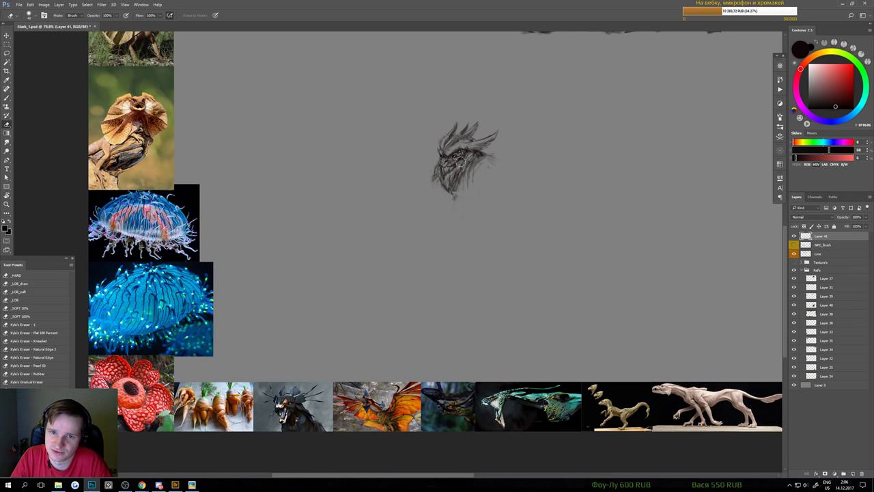
key("b")
scroll(470, 217, "down", 3)
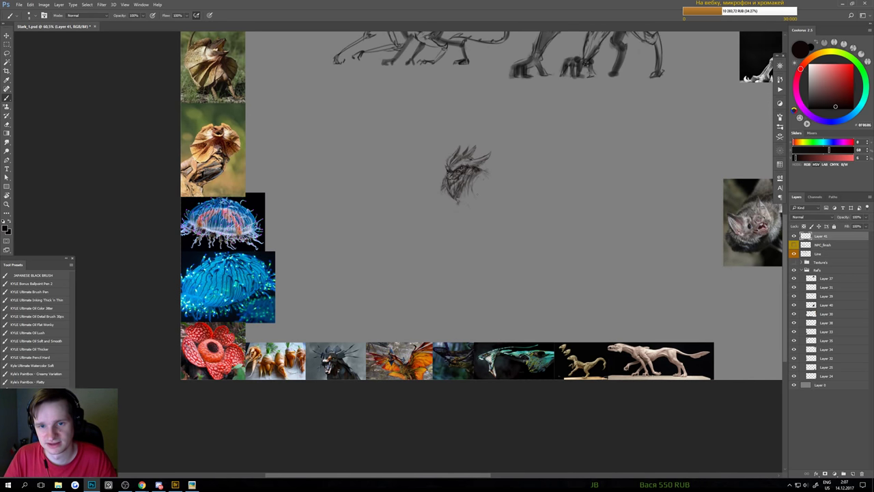
scroll(474, 191, "up", 2)
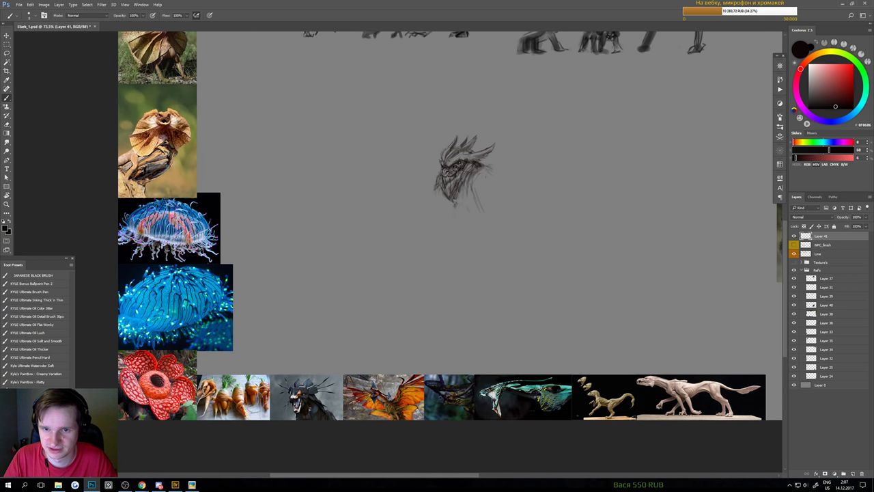
- Try out long neck and arm lines descending from behind the beard, undoing attempts and erasing the loose strokes beneath it
key("e")
key("b")
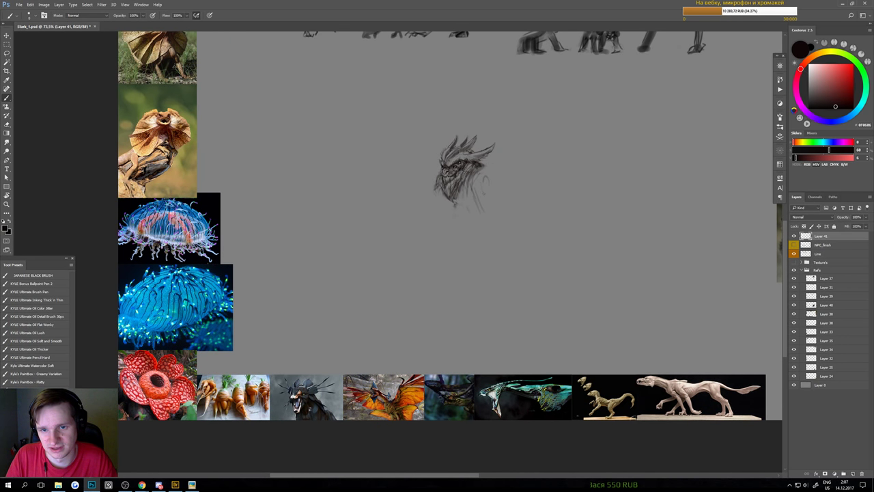
left_click_drag(484, 191, 469, 271)
key("ctrl+z")
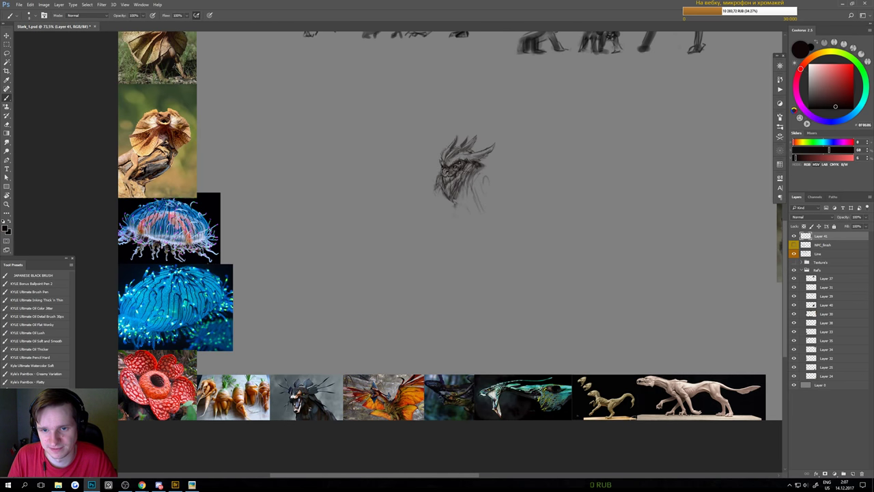
left_click_drag(485, 197, 475, 270)
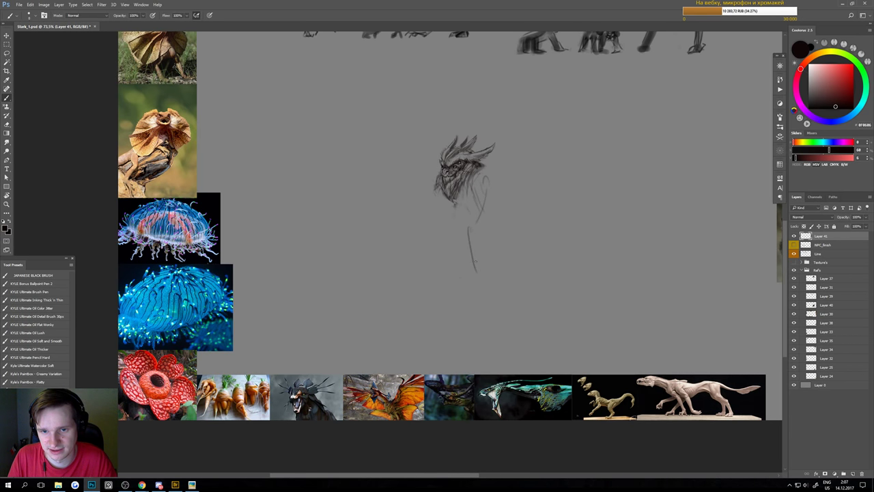
key("ctrl+z")
key("e")
mouse_move(481, 219)
left_mouse_down()
mouse_move(487, 180)
mouse_move(452, 235)
left_mouse_up()
key("b")
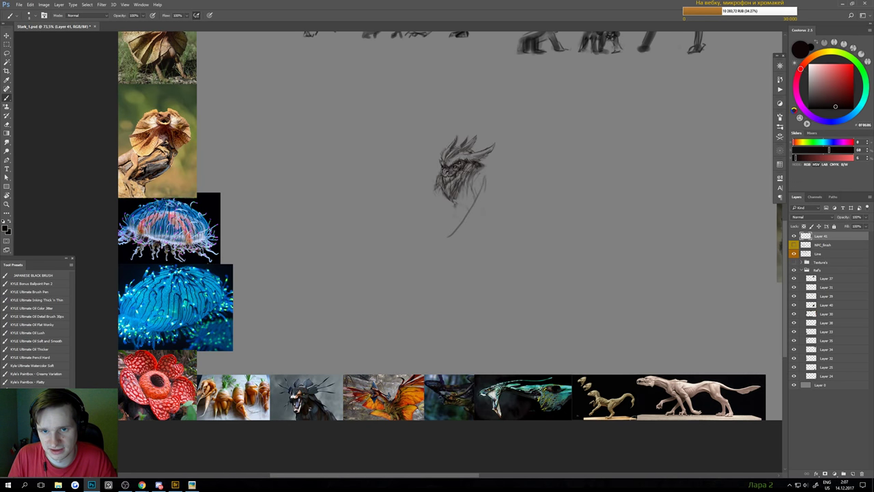
key("ctrl+z")
- Sketch two long front limbs beneath the head and several overlapping feather-like loops behind them
mouse_move(486, 175)
left_mouse_down()
mouse_move(458, 226)
mouse_move(454, 276)
mouse_move(479, 271)
left_mouse_up()
mouse_move(438, 189)
left_mouse_down()
mouse_move(420, 211)
mouse_move(420, 277)
mouse_move(435, 276)
left_mouse_up()
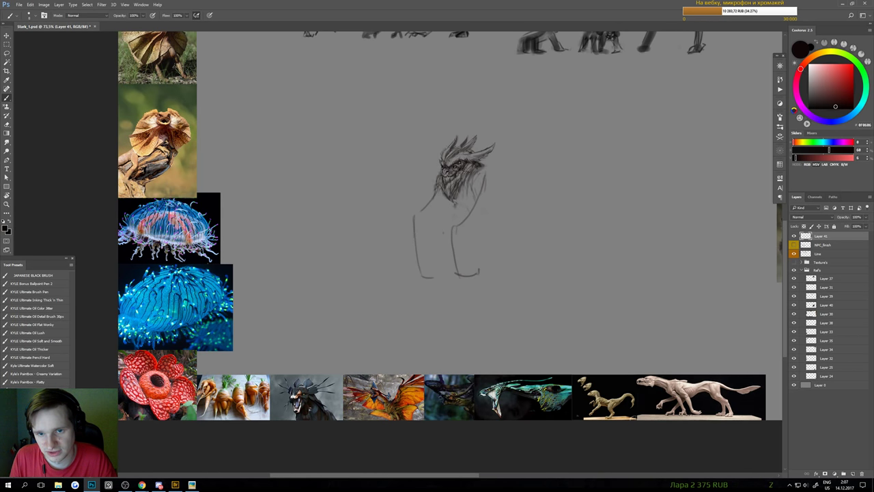
mouse_move(500, 213)
left_mouse_down()
mouse_move(468, 226)
mouse_move(466, 246)
left_mouse_up()
mouse_move(492, 235)
left_mouse_down()
mouse_move(472, 241)
mouse_move(482, 256)
left_mouse_up()
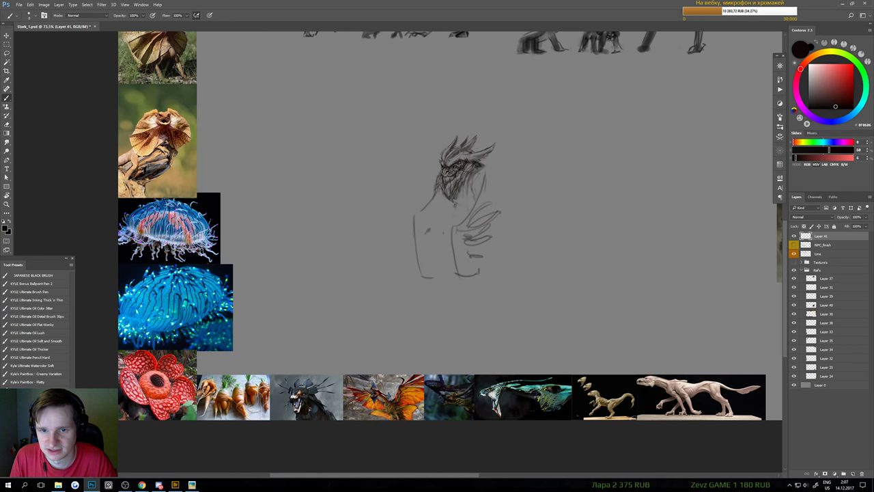
key("ctrl+0")
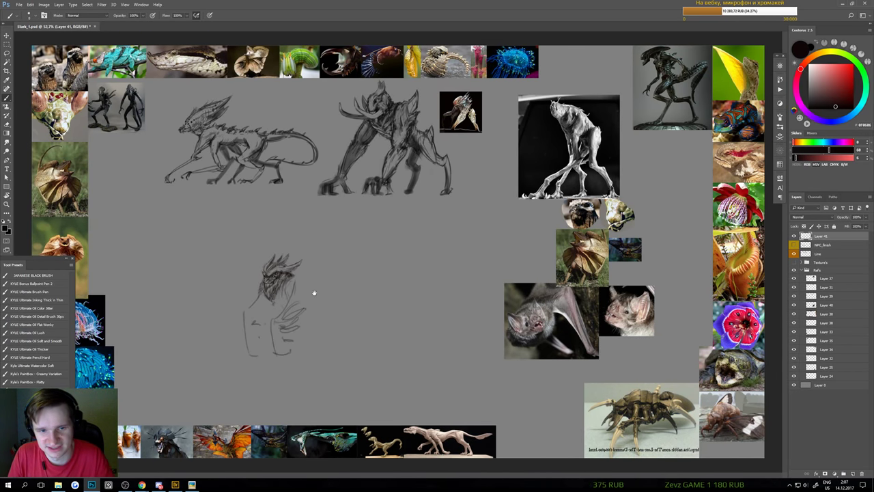
left_click_drag(295, 305, 443, 225)
- Erase the shoulder and neck lines that join the limbs to the bearded head
key("e")
mouse_move(367, 253)
left_mouse_down()
mouse_move(400, 241)
mouse_move(388, 218)
left_mouse_up()
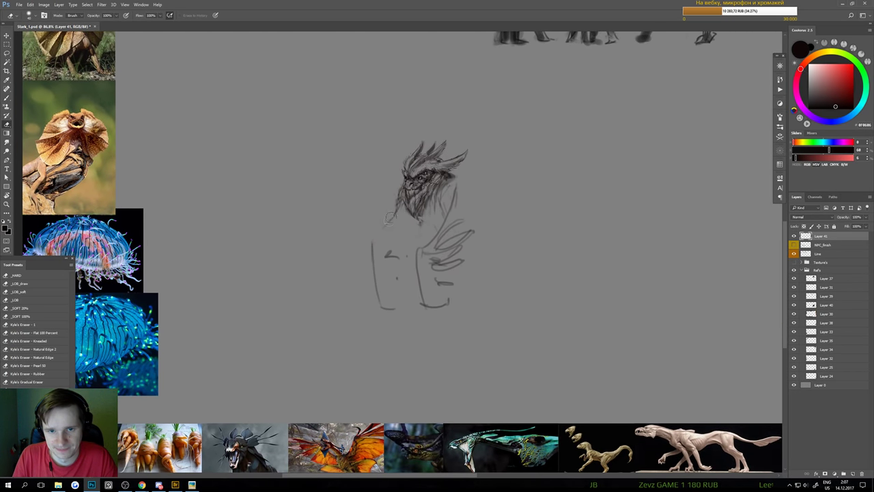
key("b")
key("e")
left_click_drag(427, 246, 448, 217)
key("b")
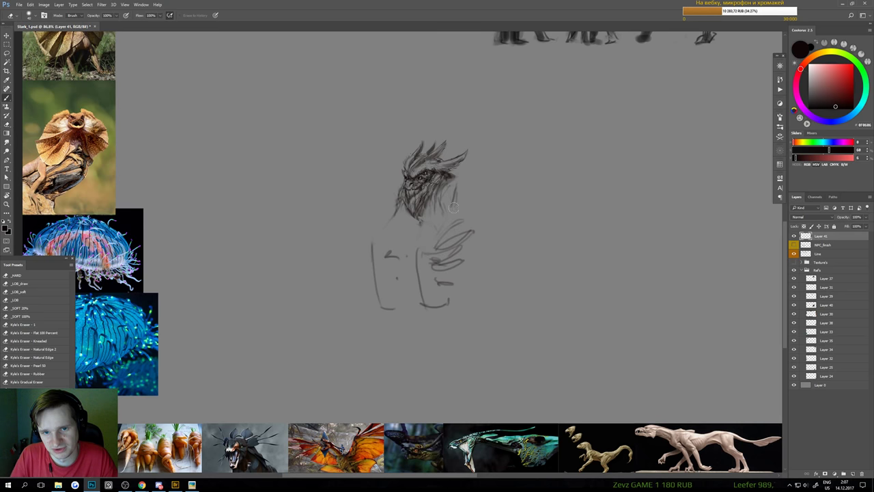
- Add short mane strands behind the beard, and erase the remaining limb and feather lines below the head
key("b")
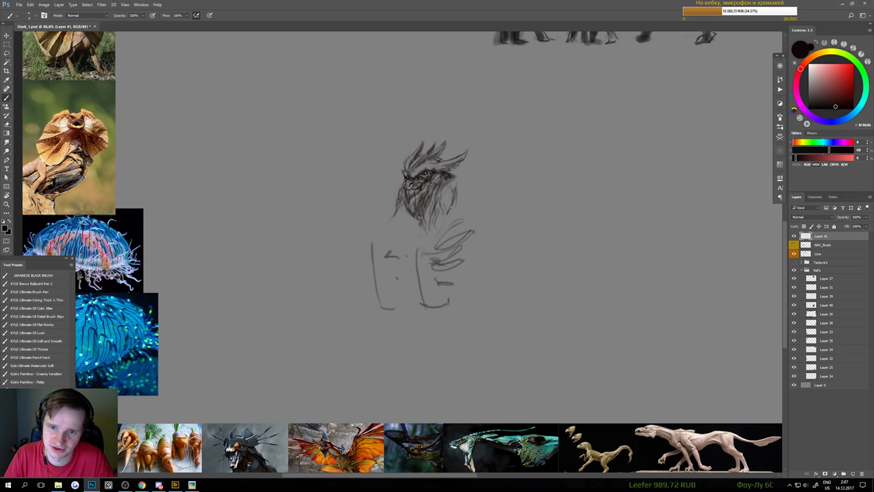
left_click_drag(458, 174, 465, 192)
left_click_drag(455, 219, 440, 228)
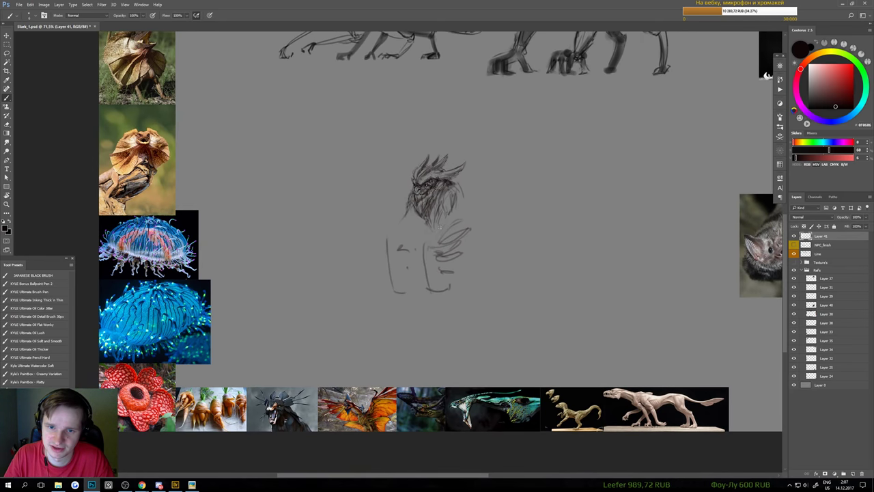
key("e")
mouse_move(389, 239)
left_mouse_down()
mouse_move(413, 284)
mouse_move(387, 236)
mouse_move(396, 305)
mouse_move(445, 247)
mouse_move(453, 260)
mouse_move(460, 221)
mouse_move(437, 262)
mouse_move(428, 242)
mouse_move(424, 273)
mouse_move(436, 310)
left_mouse_up()
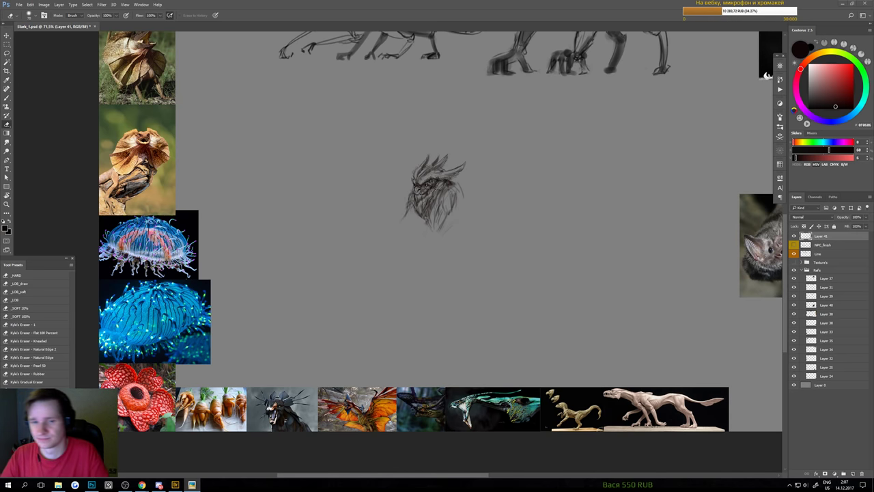
- Switch to Picasa, cancel the Google sign-in and the pending addition, and return to Photoshop
key("alt+Tab")
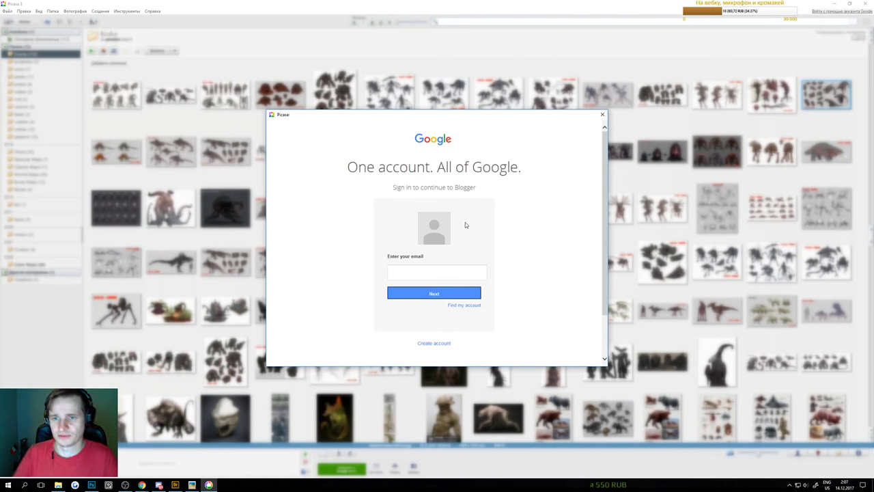
left_click(602, 114)
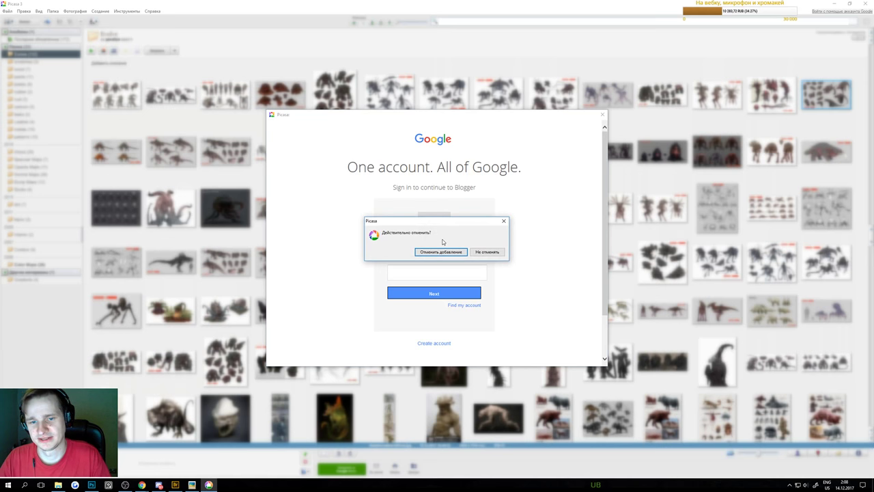
left_click(441, 252)
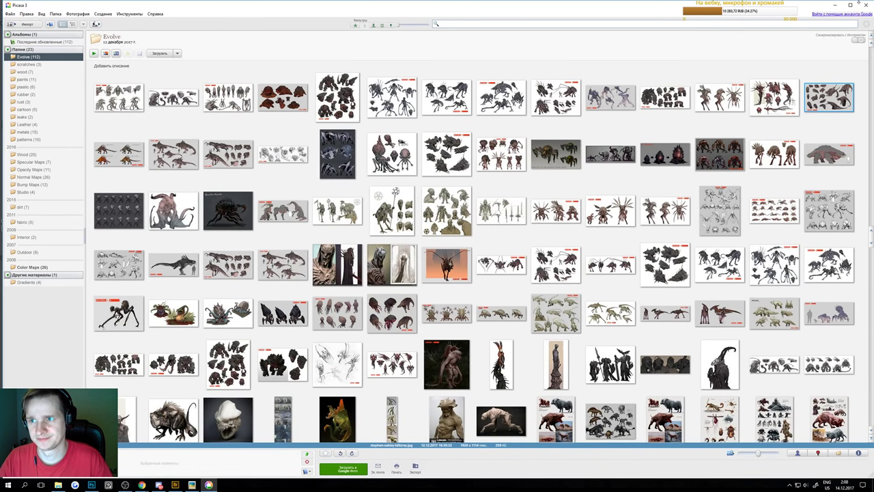
key("alt+Tab")
- Sketch two muscular front arms under the mane, ending in blocky hands planted on the ground
key("b")
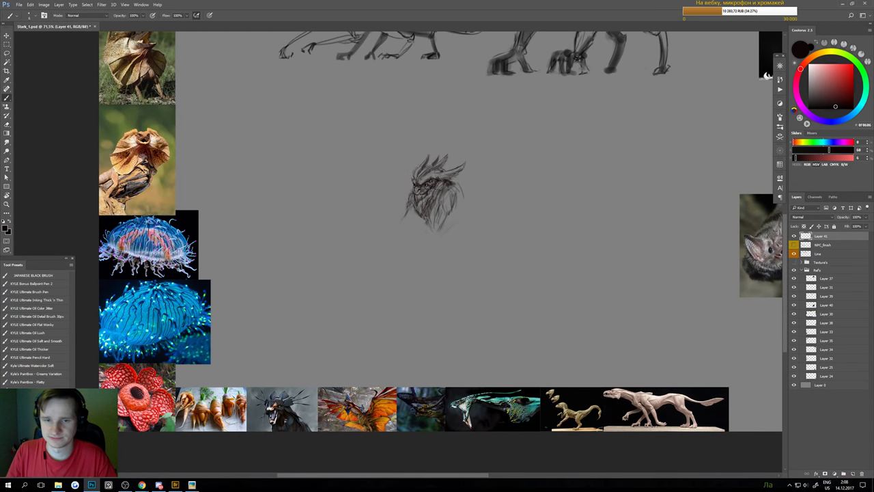
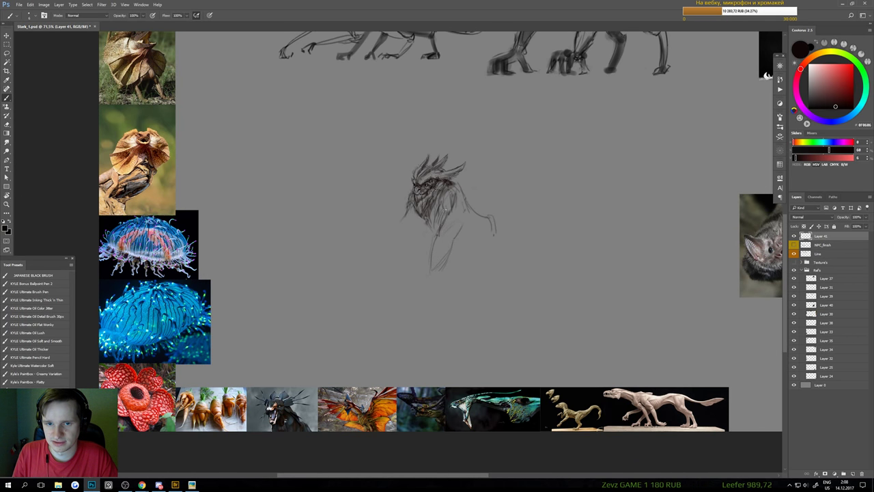
left_click_drag(446, 208, 438, 238)
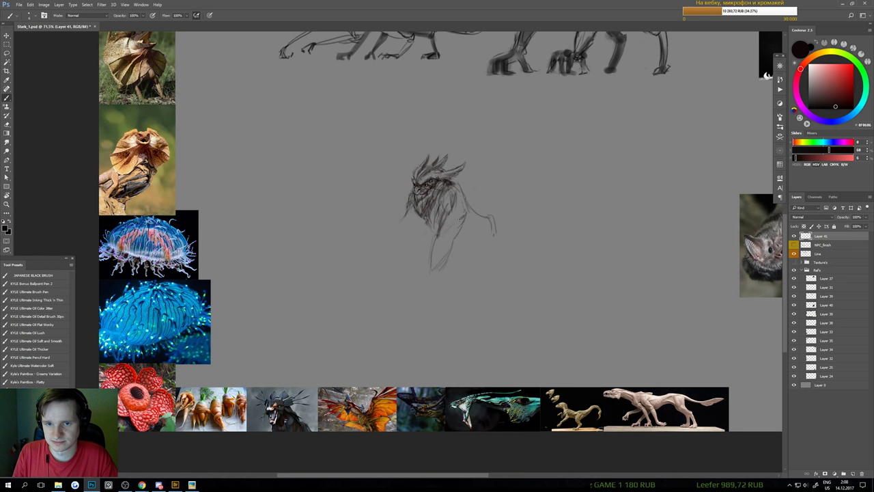
left_click_drag(450, 242, 438, 273)
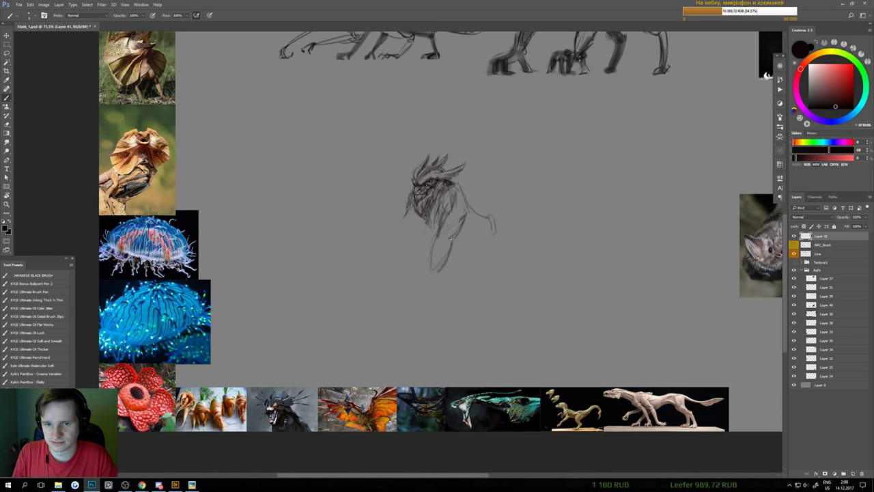
mouse_move(440, 233)
left_mouse_down()
mouse_move(433, 278)
mouse_move(429, 264)
mouse_move(443, 282)
left_mouse_up()
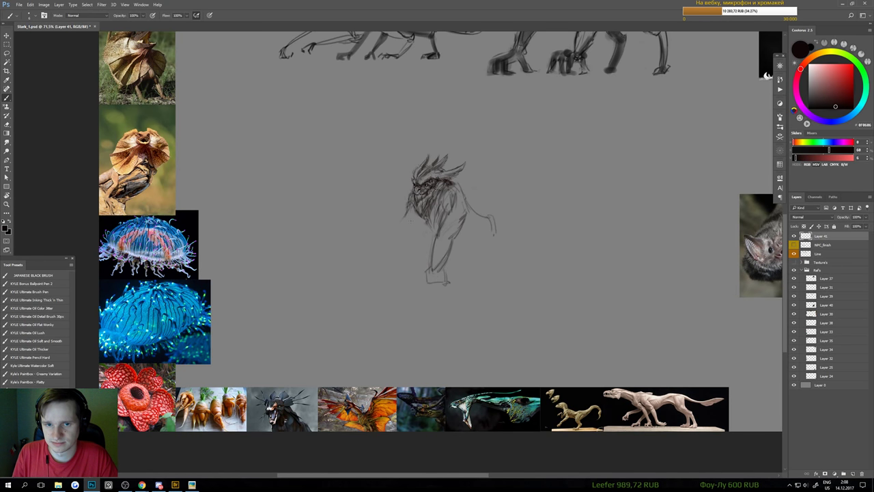
left_click_drag(425, 216, 397, 258)
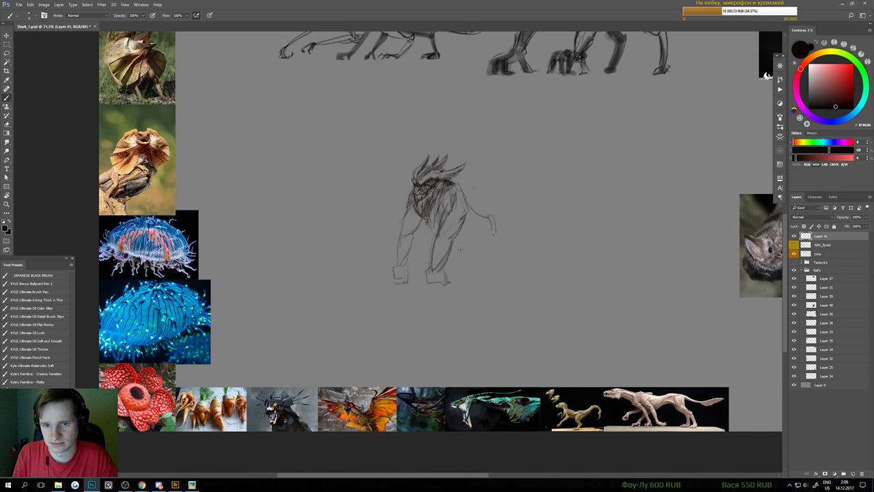
- Sketch the belly line and two short, bent hind legs with feet behind the front arms
scroll(478, 263, "up", 1)
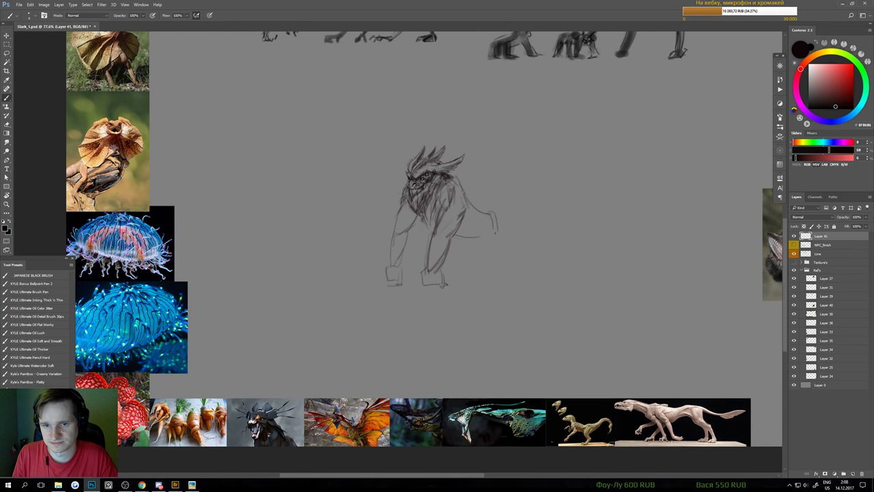
mouse_move(498, 224)
left_mouse_down()
mouse_move(499, 263)
mouse_move(482, 245)
mouse_move(496, 262)
mouse_move(523, 262)
mouse_move(495, 267)
mouse_move(523, 255)
mouse_move(519, 278)
left_mouse_up()
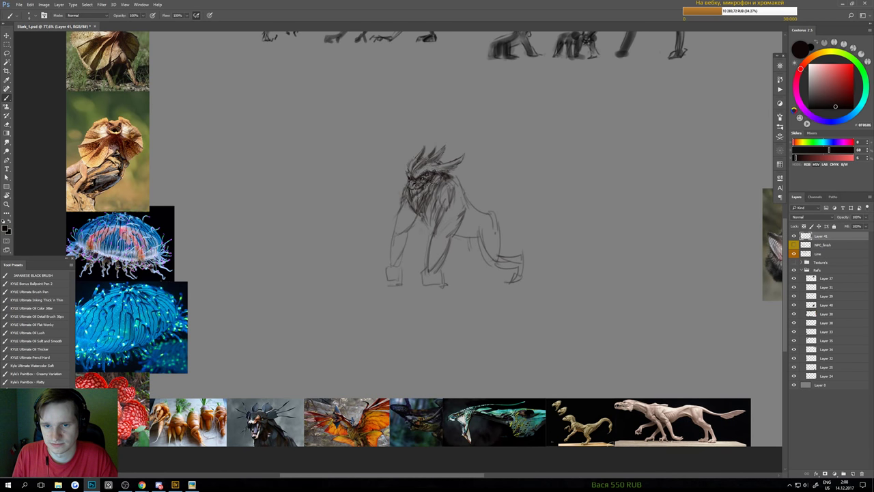
left_click_drag(477, 236, 477, 262)
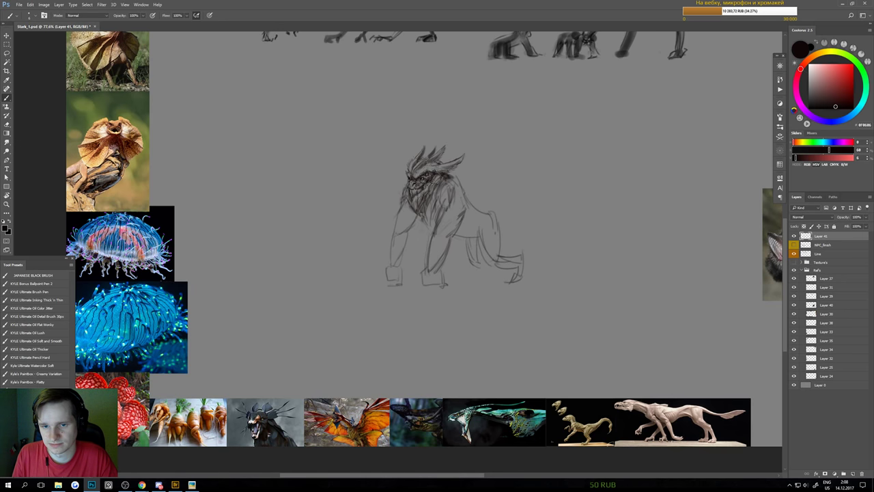
left_click_drag(481, 265, 466, 306)
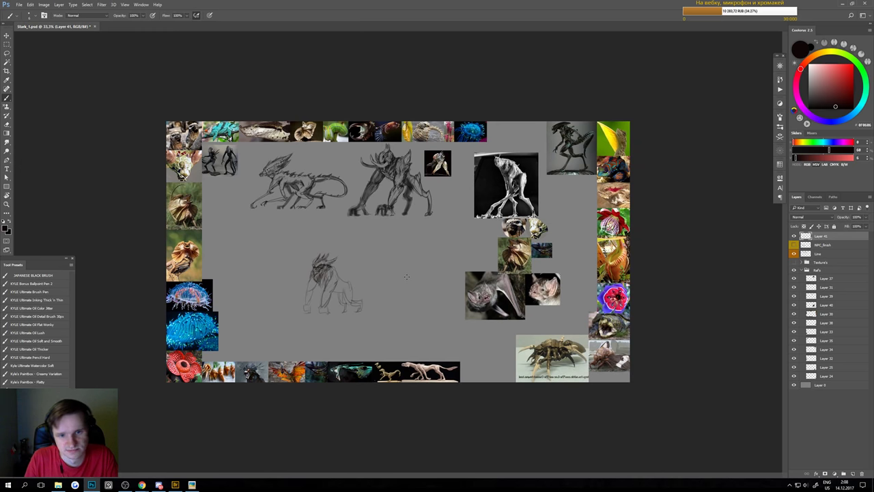
- Erase the back, belly, hind legs and hands, and fade the front arm lines
scroll(380, 287, "up", 2)
scroll(433, 269, "up", 3)
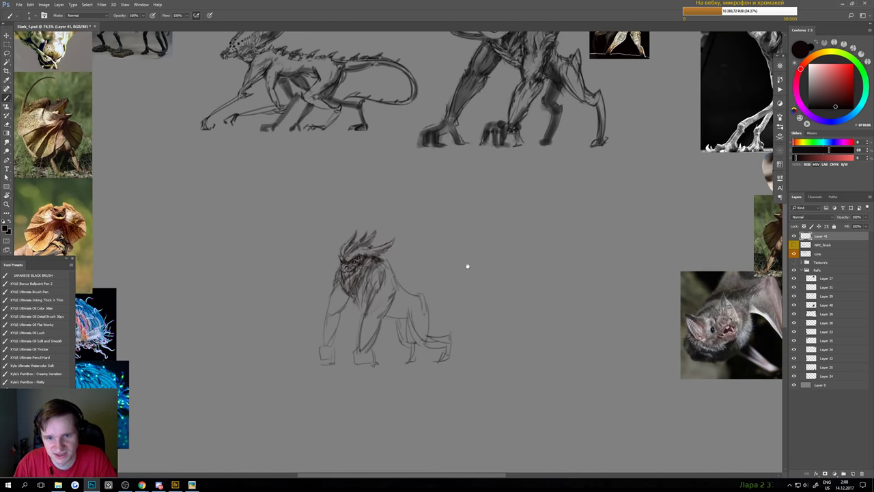
left_click_drag(568, 158, 524, 235)
left_click_drag(498, 276, 540, 275)
scroll(472, 293, "down", 4)
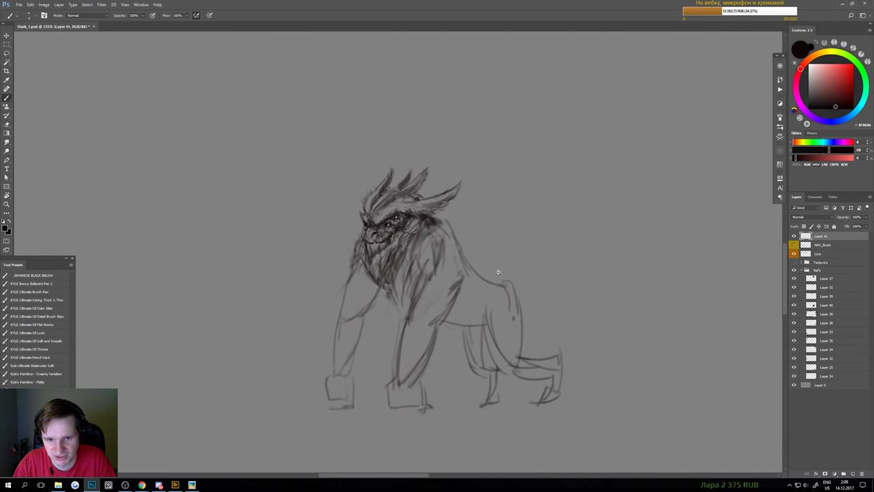
key("e")
scroll(423, 358, "down", 3)
scroll(433, 322, "up", 2)
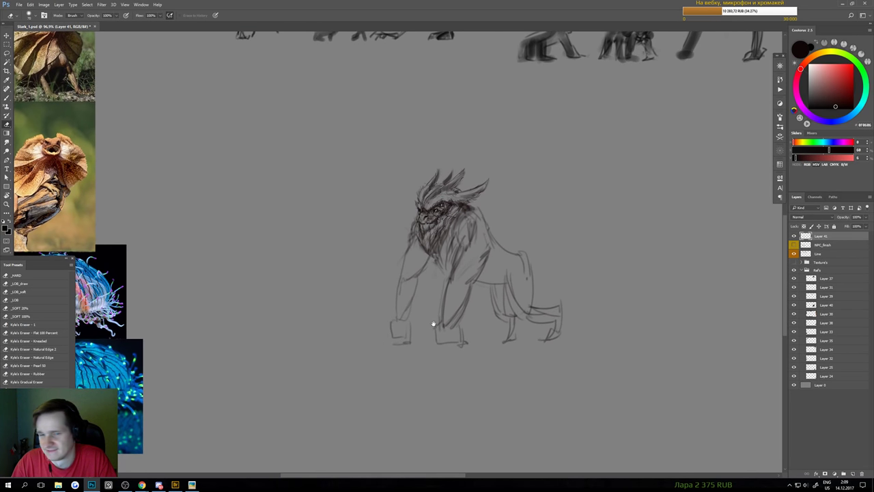
mouse_move(485, 325)
left_mouse_down()
mouse_move(470, 282)
mouse_move(442, 348)
mouse_move(411, 291)
left_mouse_up()
mouse_move(522, 283)
left_mouse_down()
mouse_move(527, 385)
mouse_move(554, 321)
left_mouse_up()
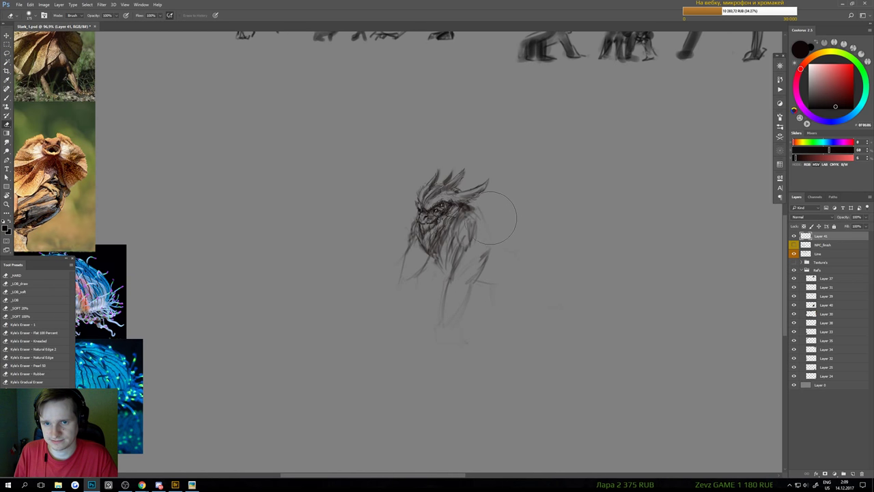
- Try several back contours behind the mane, undoing the rejected ones, and draw a back line that dips and sweeps rearward
key("b")
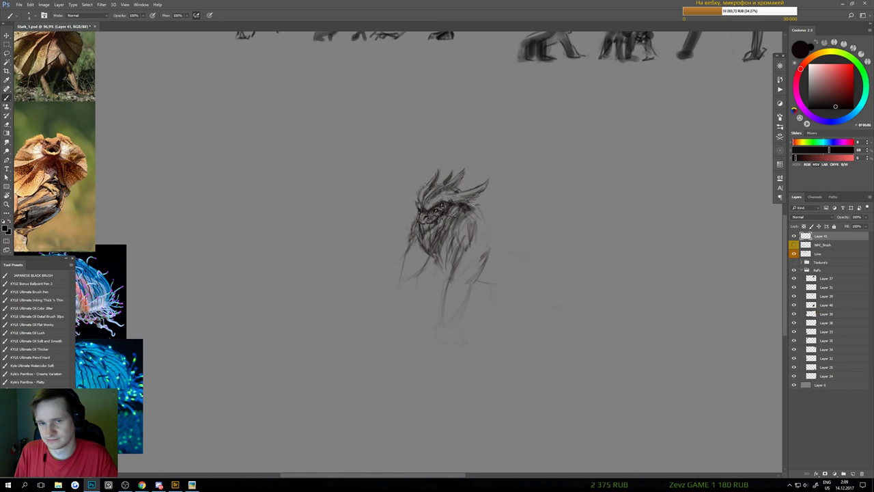
mouse_move(483, 205)
left_mouse_down()
mouse_move(513, 190)
mouse_move(560, 186)
left_mouse_up()
key("ctrl+z")
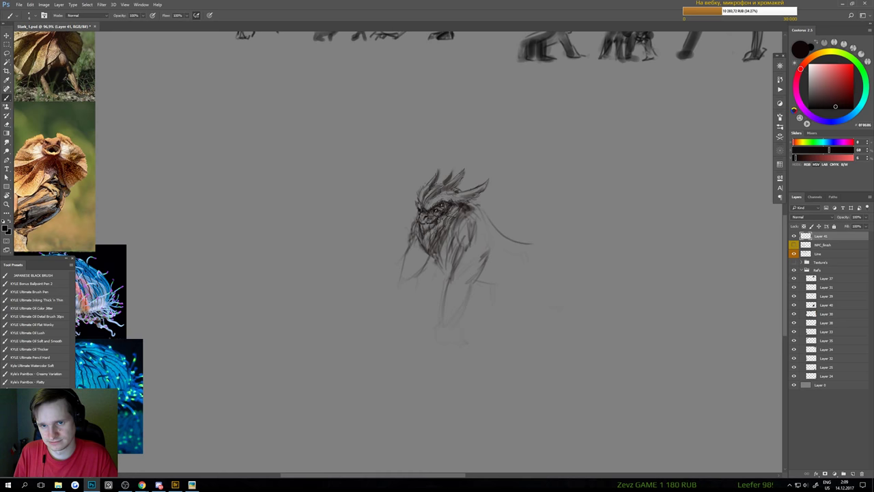
key("ctrl+z")
left_click_drag(479, 207, 527, 220)
key("ctrl+z")
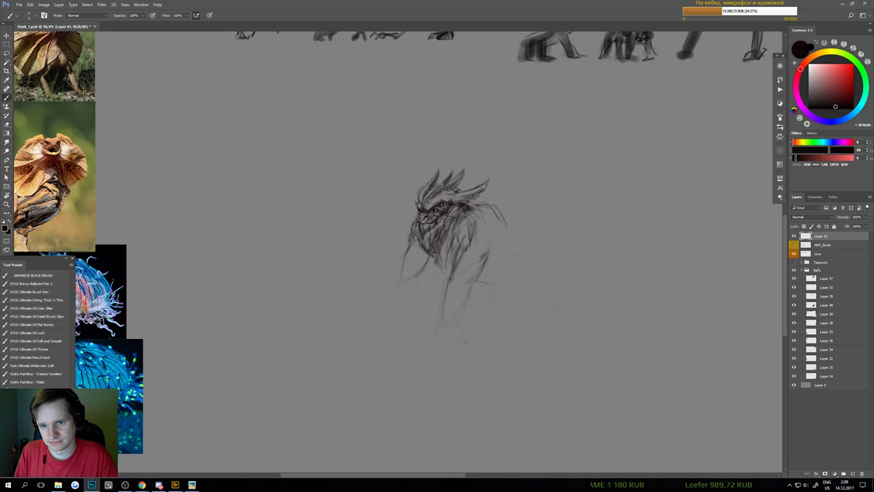
left_click_drag(482, 206, 538, 232)
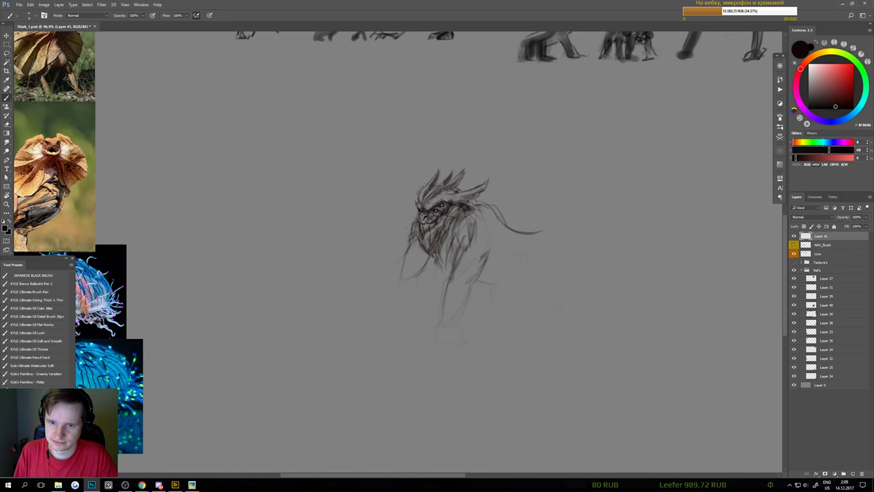
- Erase the sketch lines over the near shoulder behind the mane with a resized eraser
scroll(492, 223, "down", 3)
key("e")
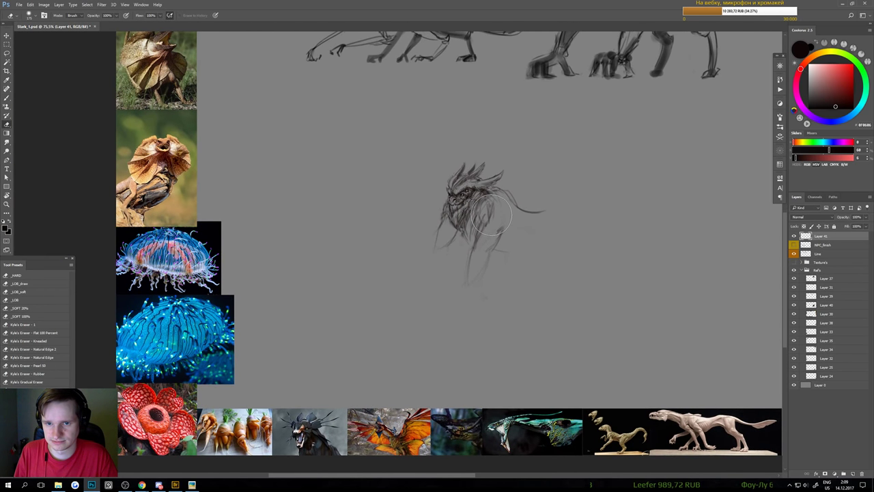
key("bracketleft")
key("bracketleft")
key("bracketleft")
key("bracketleft")
key("bracketleft")
key("bracketleft")
key("bracketleft")
key("bracketleft")
key("bracketleft")
key("bracketleft")
key("bracketleft")
key("bracketleft")
key("bracketleft")
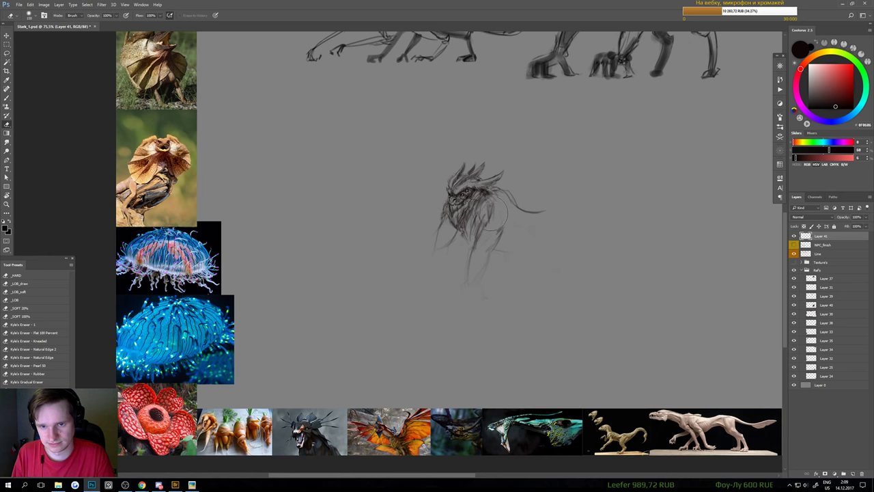
left_click_drag(491, 214, 489, 226)
- Redraw the near shoulder and upper arm with curved fur strokes beside the mane, and touch up the far arm
key("b")
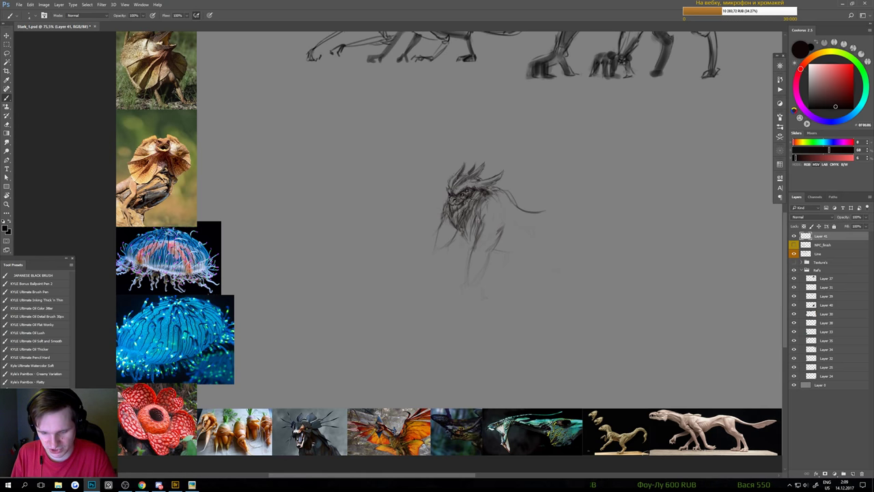
scroll(486, 205, "up", 2)
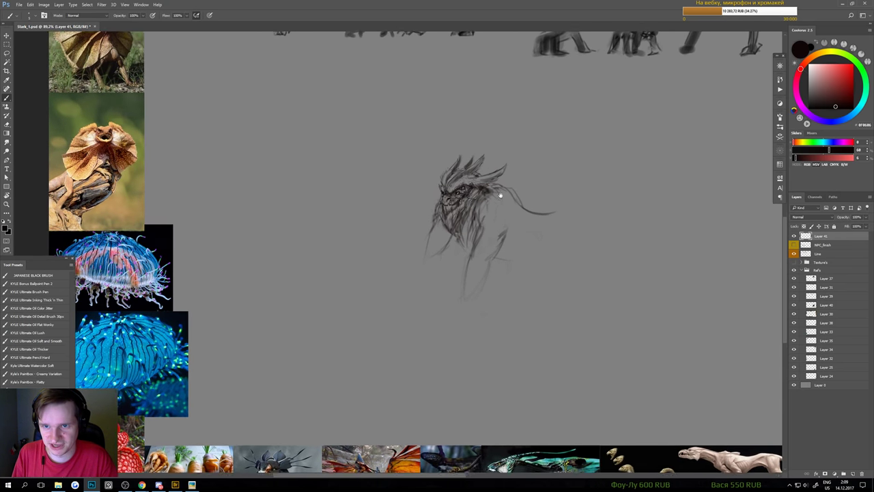
mouse_move(499, 195)
left_mouse_down()
mouse_move(464, 262)
mouse_move(536, 88)
left_mouse_up()
scroll(465, 262, "down", 3)
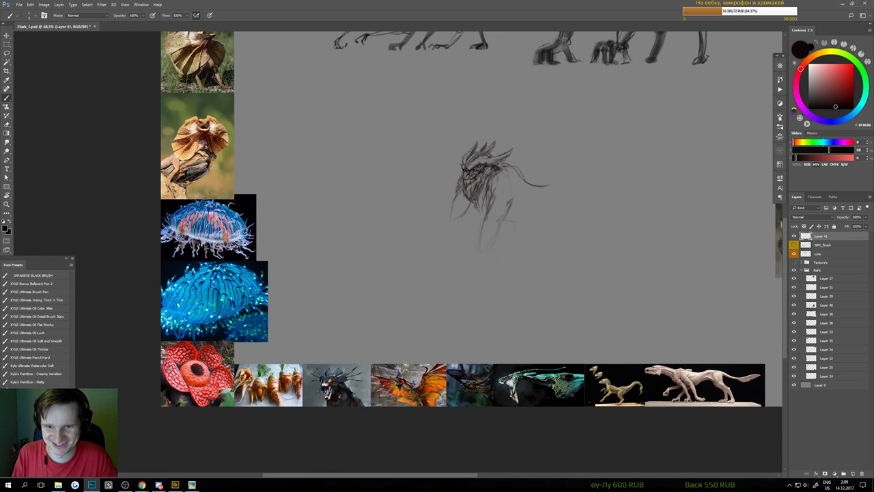
scroll(486, 198, "up", 4)
left_click_drag(489, 195, 487, 217)
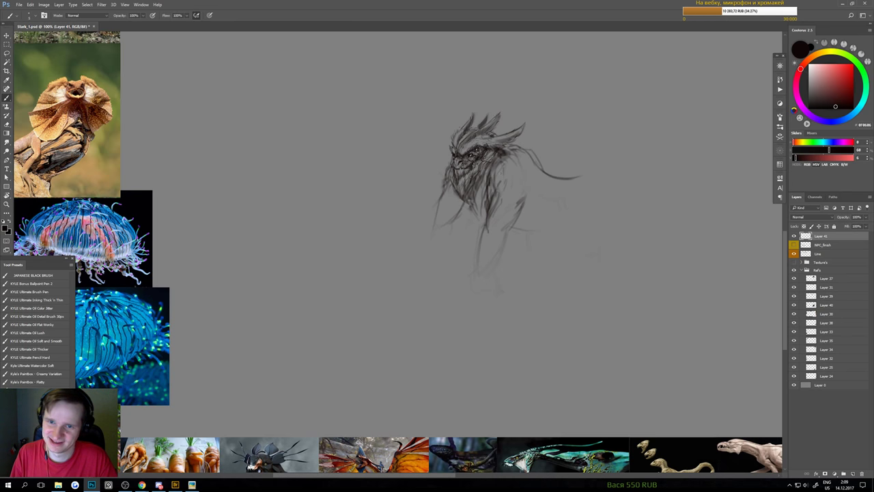
left_click_drag(500, 172, 501, 183)
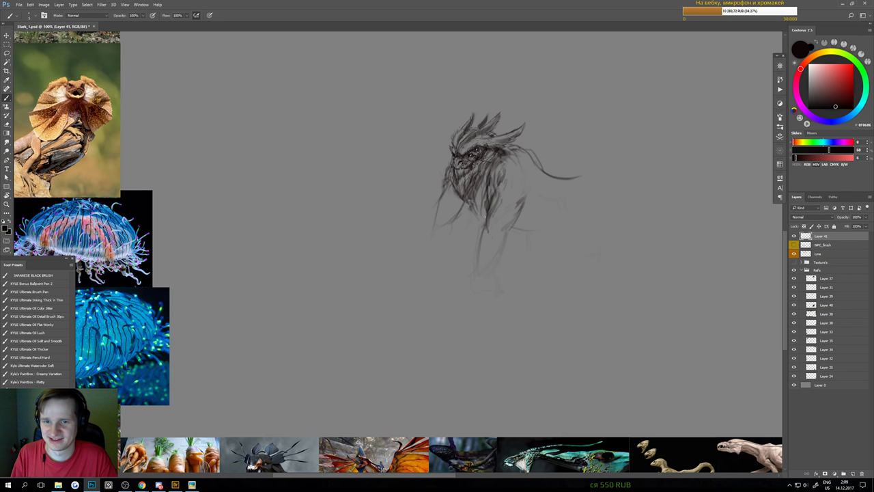
left_click_drag(491, 212, 482, 254)
scroll(493, 261, "down", 2)
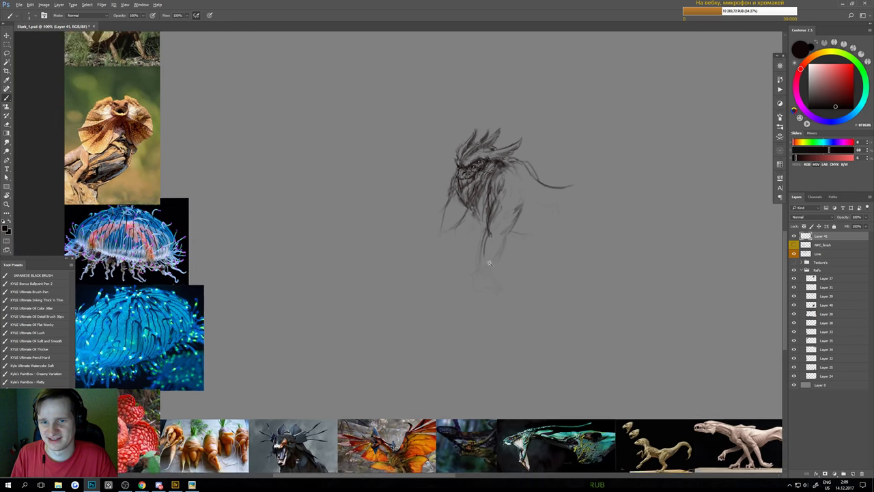
scroll(516, 239, "up", 1)
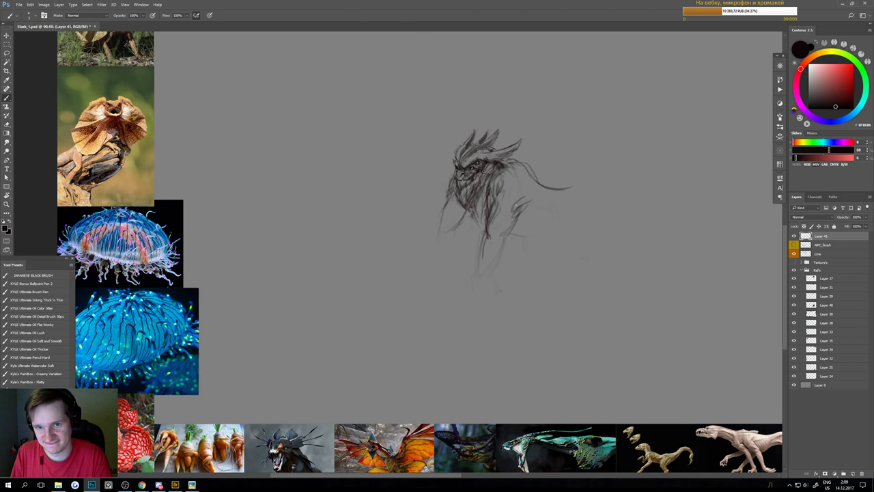
mouse_move(512, 204)
left_mouse_down()
mouse_move(529, 189)
mouse_move(504, 203)
mouse_move(533, 173)
mouse_move(505, 190)
mouse_move(533, 195)
mouse_move(508, 184)
left_mouse_up()
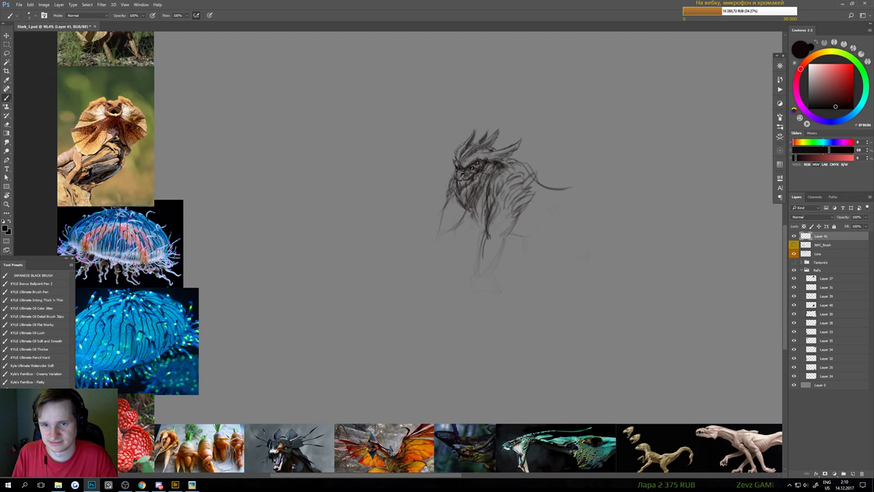
left_click_drag(445, 189, 441, 208)
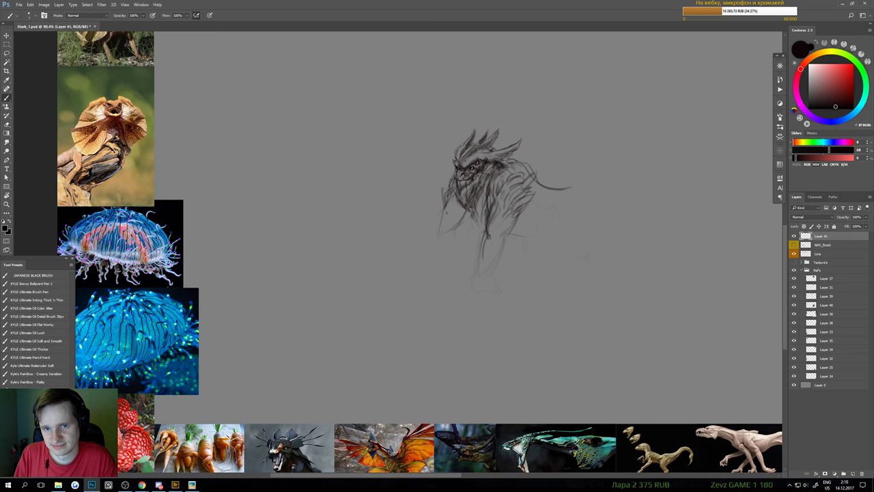
- Draw a slim near forearm below the mane, narrowing to a wrist and ending in a small wedge-shaped foot
left_click_drag(511, 292, 481, 236)
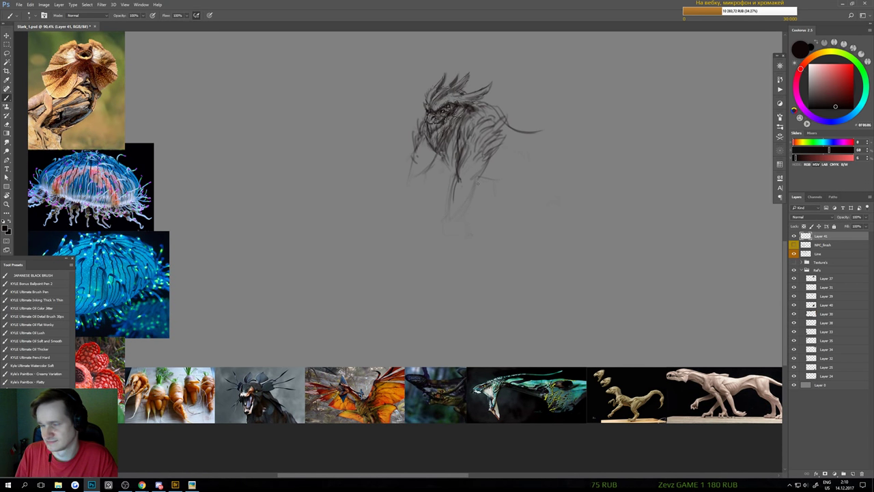
left_click_drag(474, 183, 453, 220)
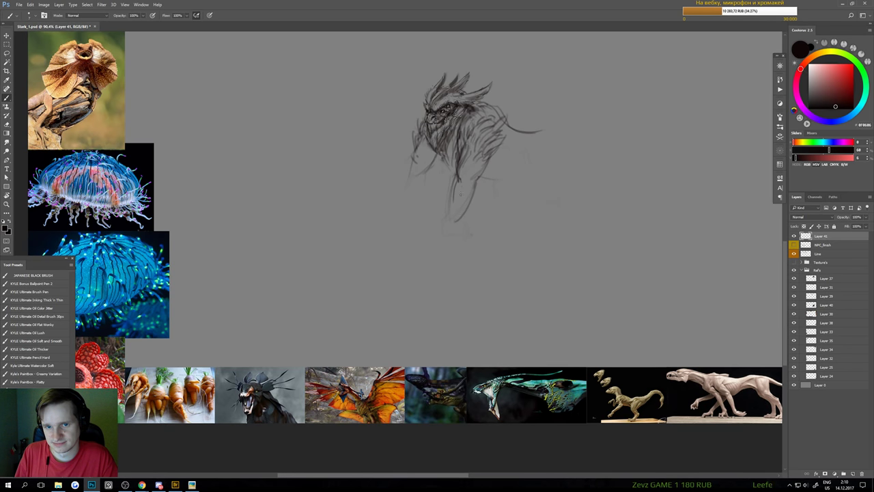
left_click_drag(460, 182, 450, 222)
left_click_drag(474, 189, 454, 222)
key("e")
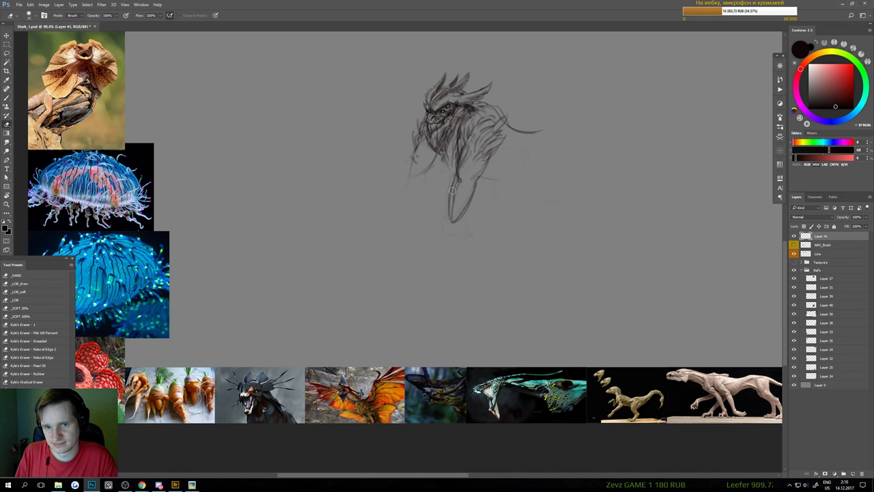
left_click_drag(456, 178, 452, 221)
key("b")
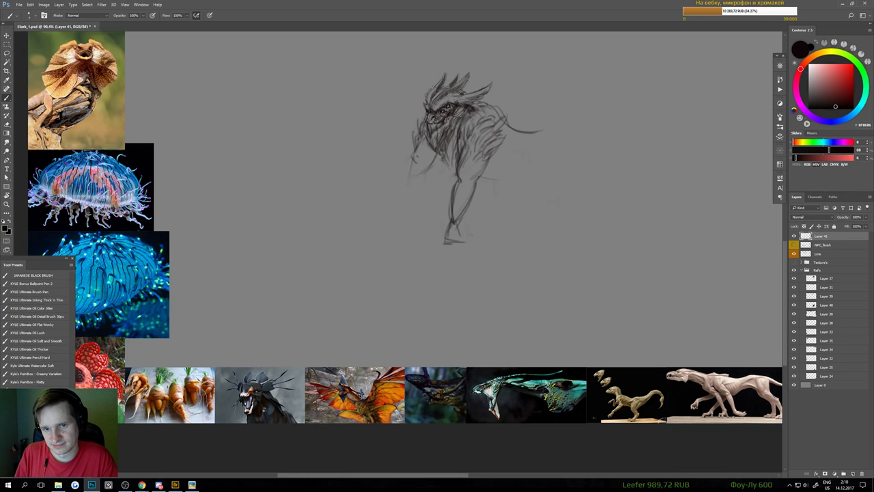
scroll(455, 250, "down", 3)
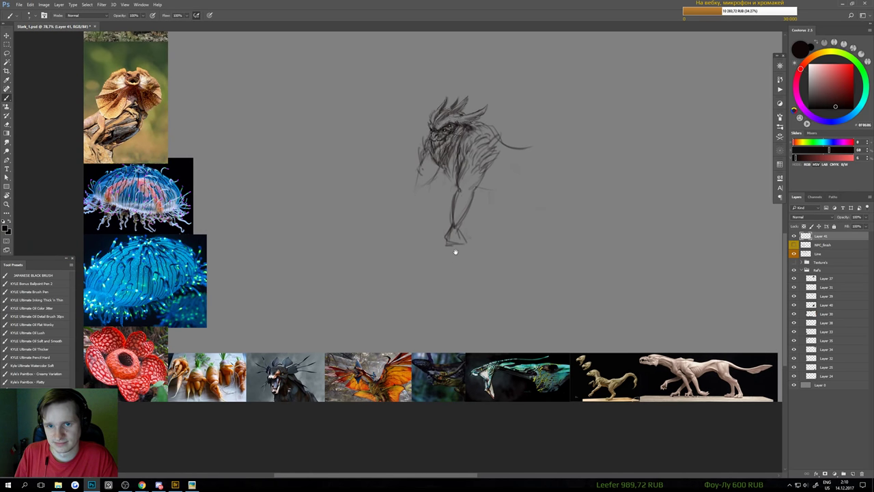
scroll(457, 244, "up", 2)
left_click_drag(458, 244, 433, 258)
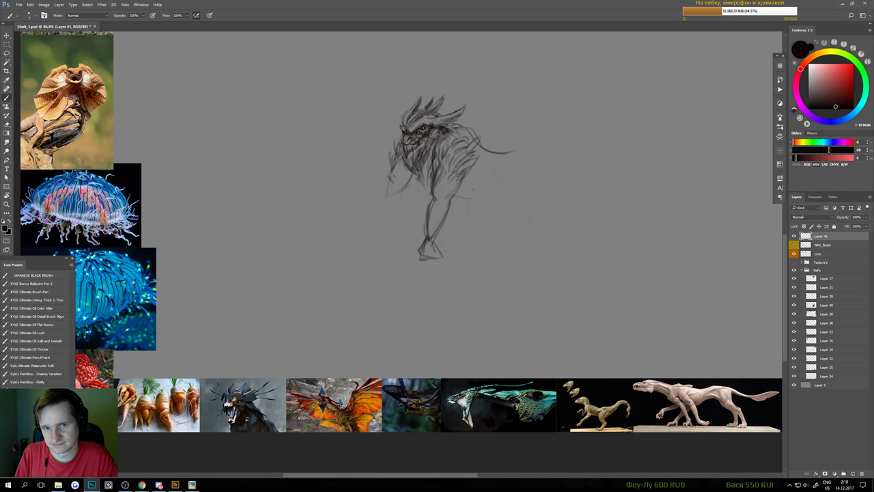
- Erase the stray marks behind the near arm and fade the lines of its forearm
key("e")
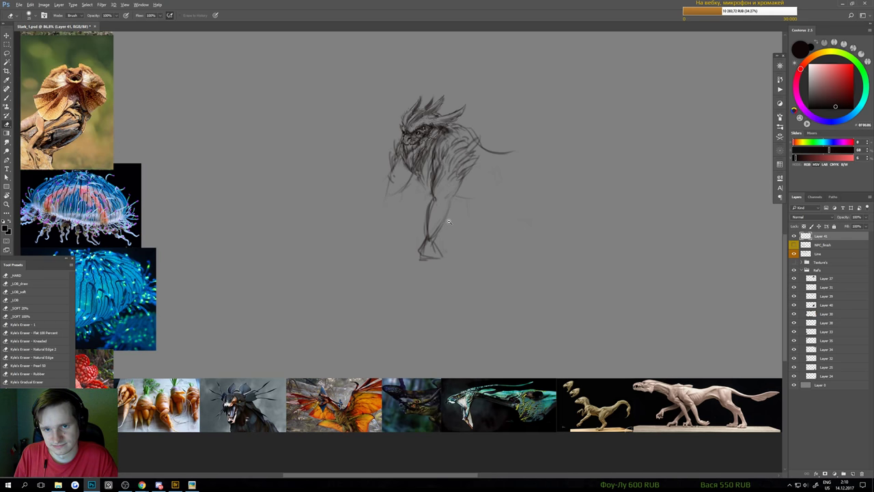
scroll(443, 237, "down", 1)
left_click_drag(443, 237, 302, 209)
left_click_drag(412, 236, 408, 236)
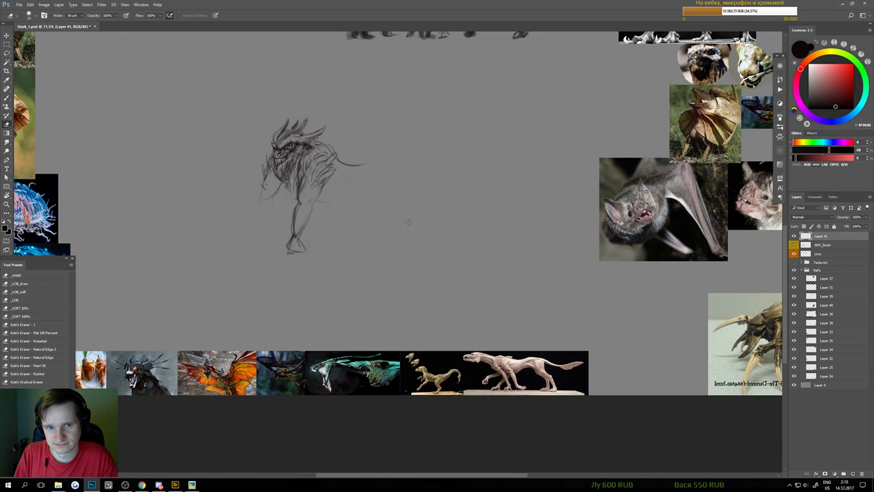
key("b")
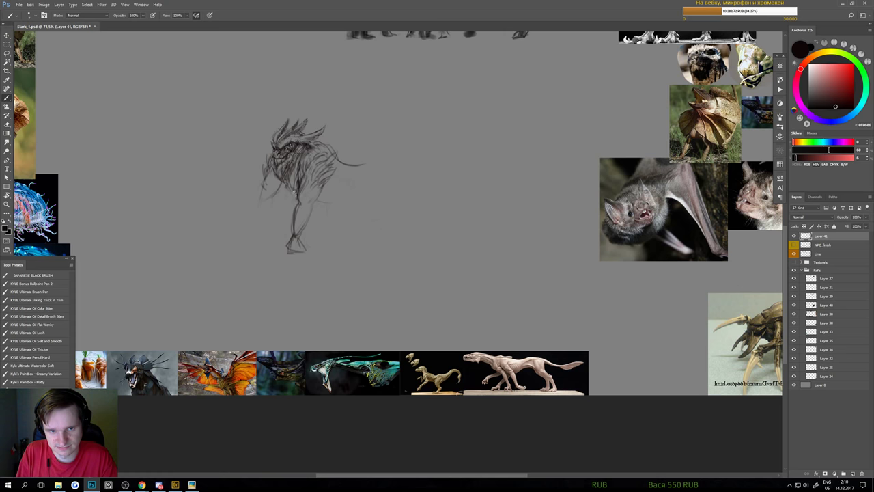
scroll(303, 198, "up", 1)
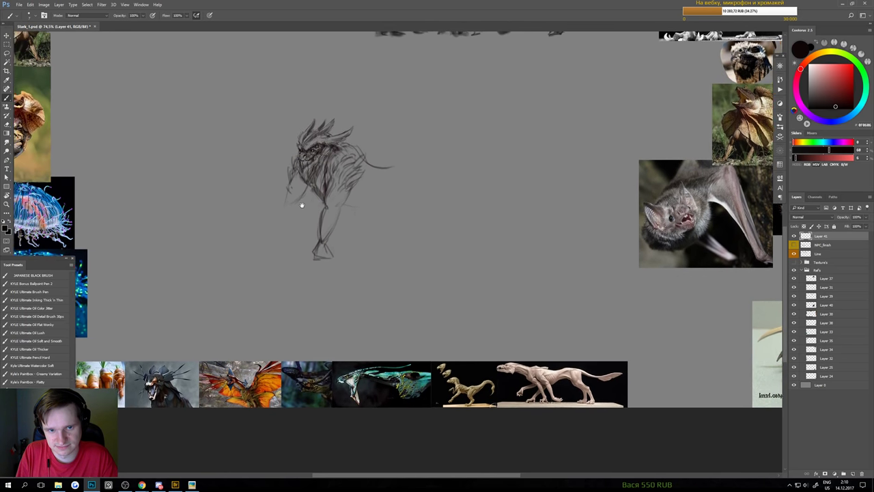
key("e")
mouse_move(346, 213)
left_mouse_down()
mouse_move(343, 187)
mouse_move(341, 202)
mouse_move(354, 194)
mouse_move(353, 238)
left_mouse_up()
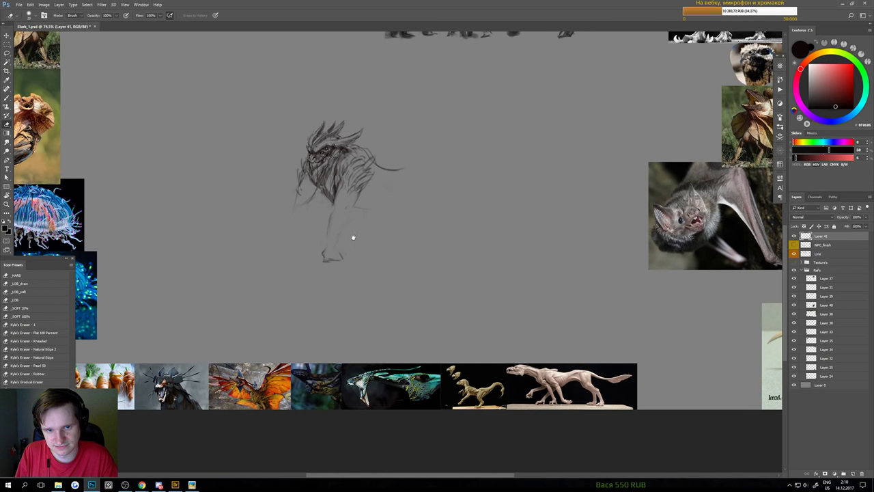
scroll(338, 225, "down", 2)
scroll(289, 261, "up", 3)
left_click_drag(277, 277, 297, 225)
- Move the group of bat and frilled-lizard reference images closer to the creature sketch, and reselect the sketch layer
key("v")
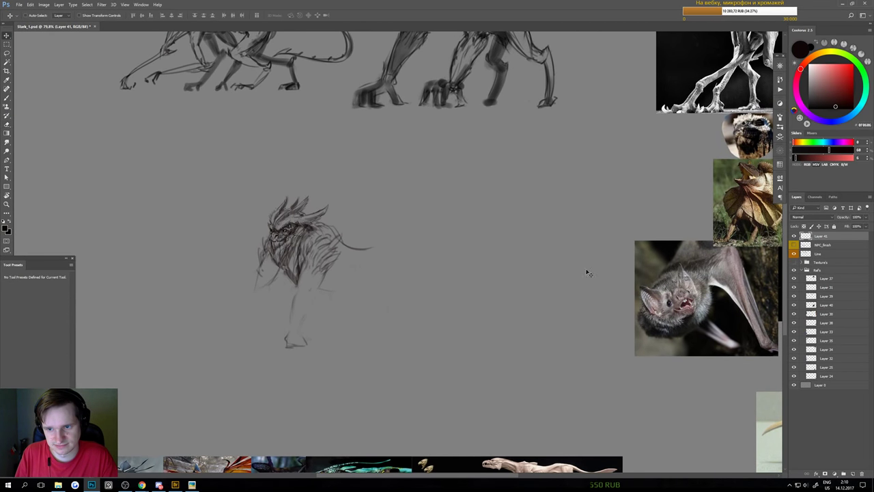
left_click(644, 289)
left_click_drag(652, 293, 523, 289)
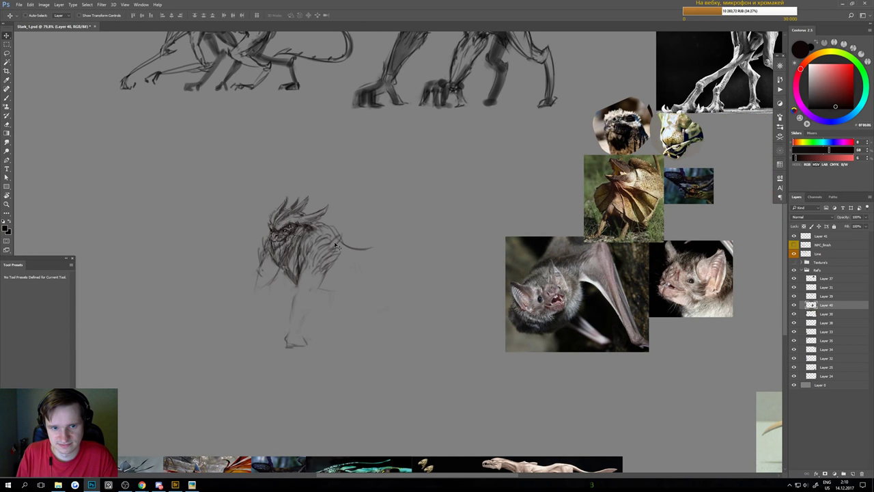
left_click(298, 230)
- Sketch the near upper arm down to a bent elbow, and erase the remains of the old forearm and foot
key("b")
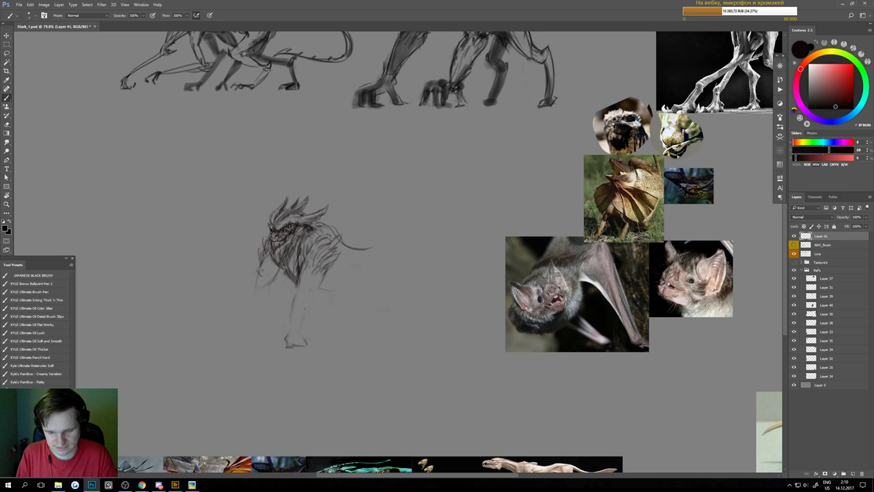
mouse_move(297, 281)
left_mouse_down()
mouse_move(298, 268)
mouse_move(302, 278)
left_mouse_up()
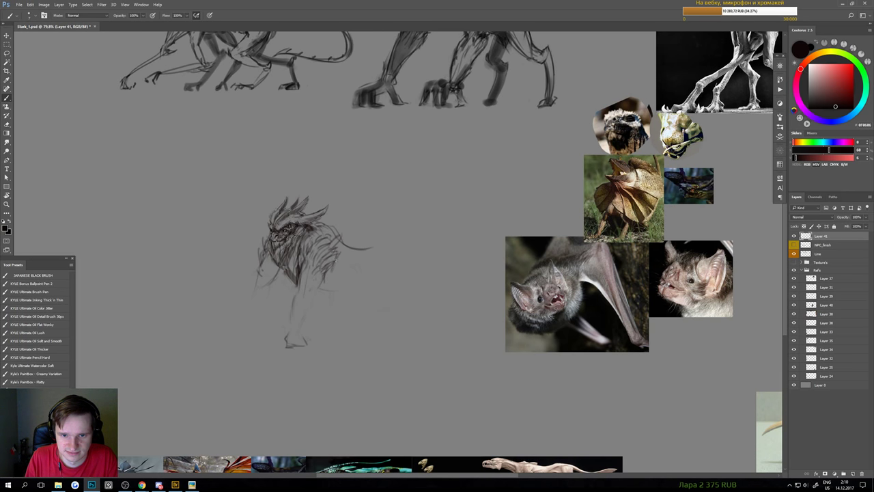
left_click_drag(334, 257, 328, 288)
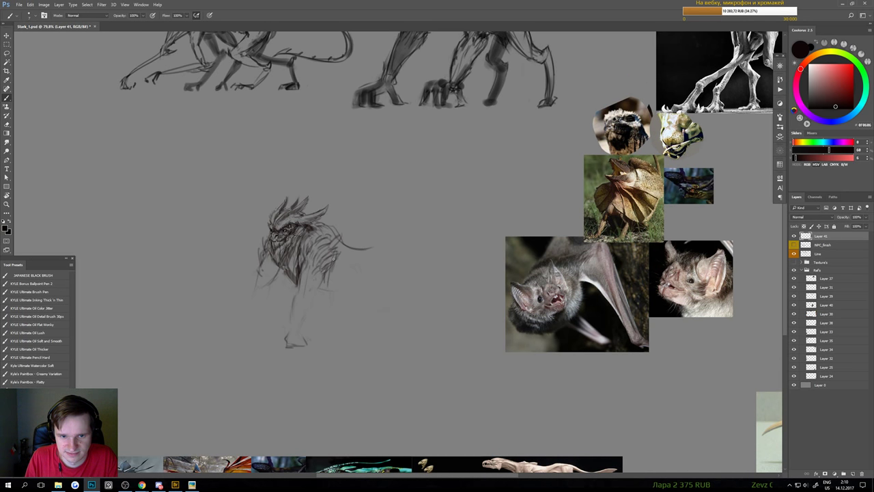
left_click_drag(334, 259, 327, 288)
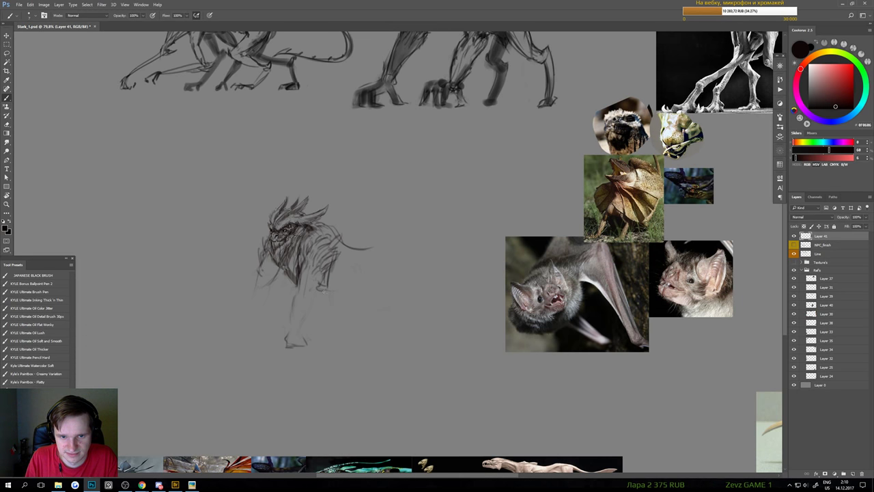
key("e")
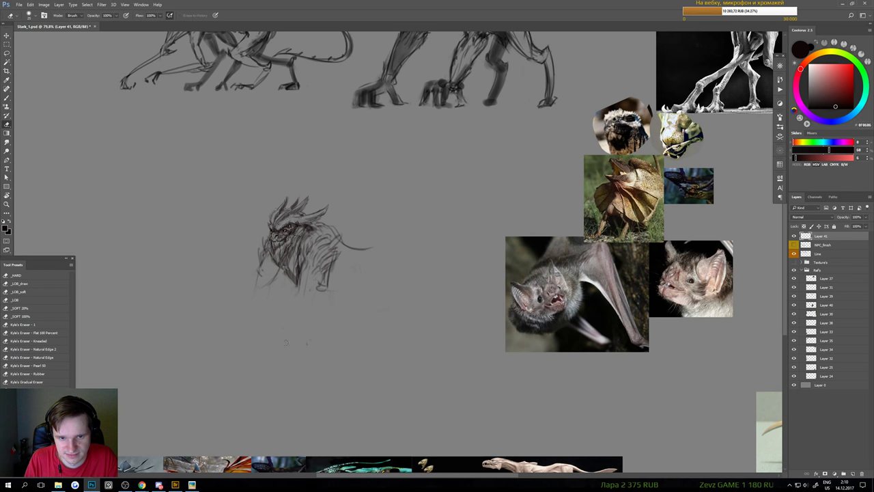
key("b")
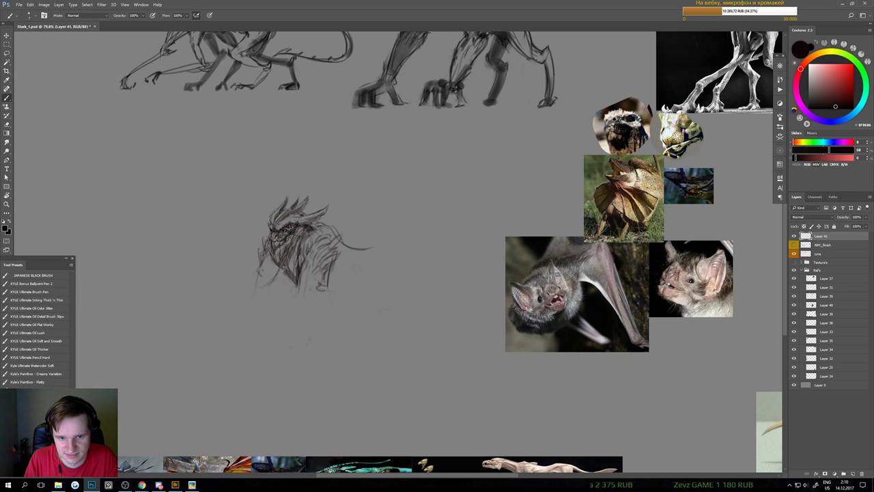
- Lay in a straight diagonal line for the new forearm and a straight outer edge for the upper arm
left_click_drag(326, 290, 295, 335)
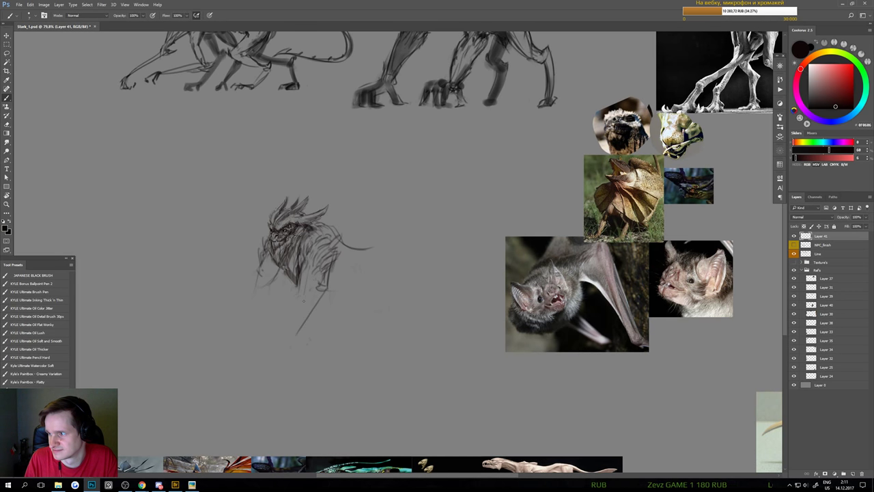
key("e")
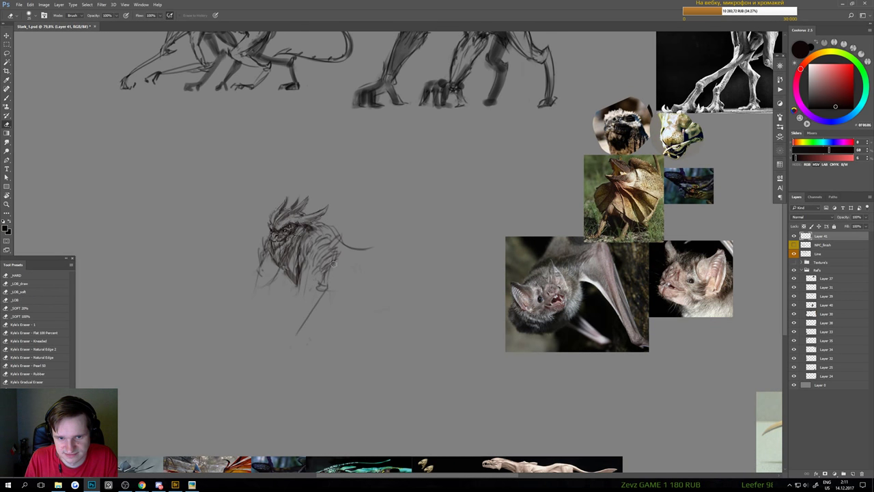
key("b")
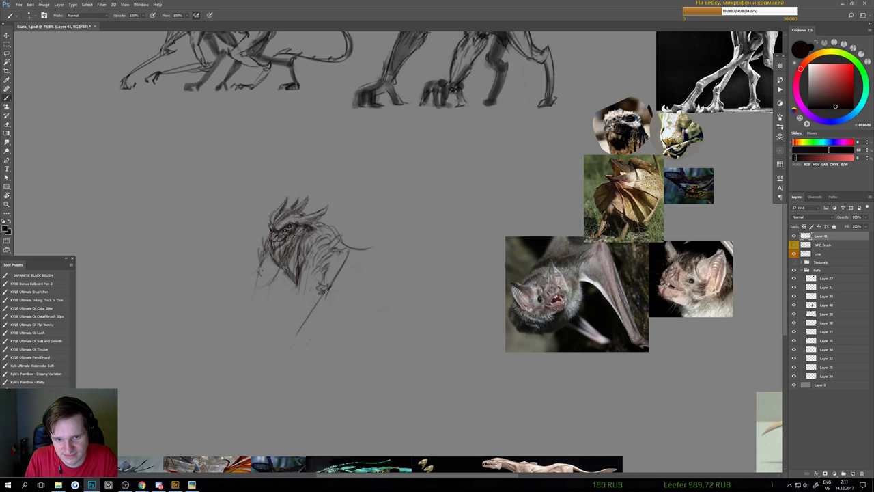
- Build the near forearm into a long, thin, bat-like shape tapering forward from the elbow, redoing the rejected outline
mouse_move(318, 306)
left_mouse_down()
mouse_move(292, 331)
mouse_move(311, 291)
mouse_move(278, 338)
left_mouse_up()
key("e")
left_click_drag(303, 308, 278, 351)
key("b")
key("ctrl+z")
left_click_drag(314, 310, 281, 346)
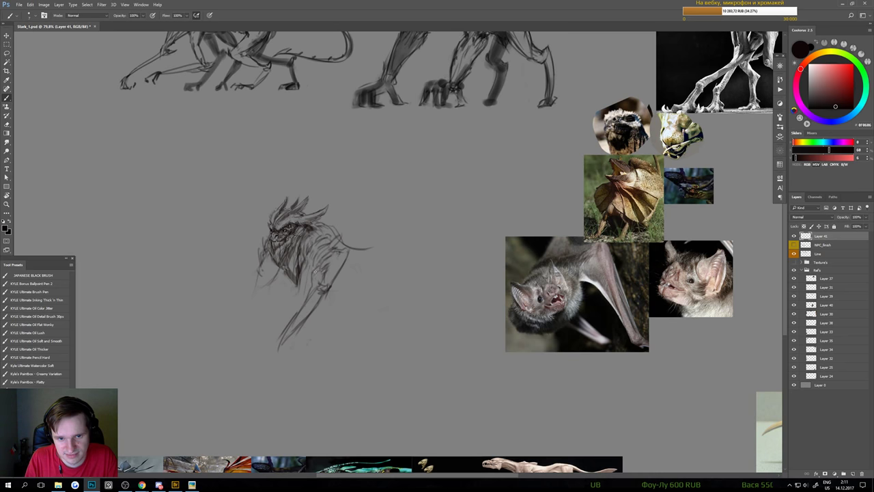
mouse_move(306, 309)
left_mouse_down()
mouse_move(294, 332)
mouse_move(314, 301)
left_mouse_up()
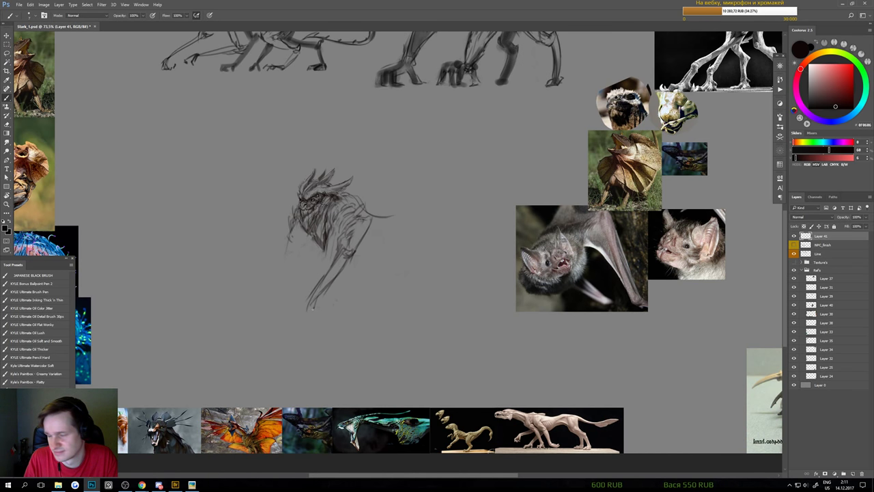
- Sketch a small foot with a flat base at the lower end of the near forearm
left_click_drag(308, 309, 316, 315)
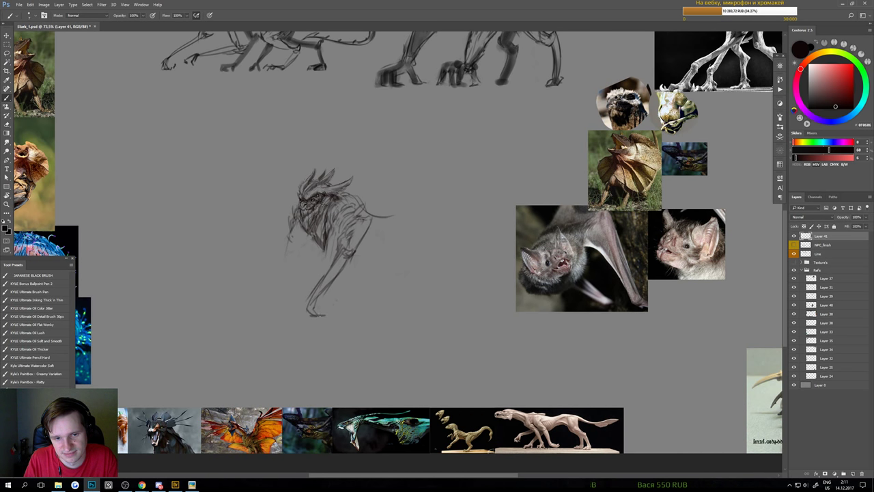
scroll(324, 322, "down", 1)
scroll(330, 293, "up", 1)
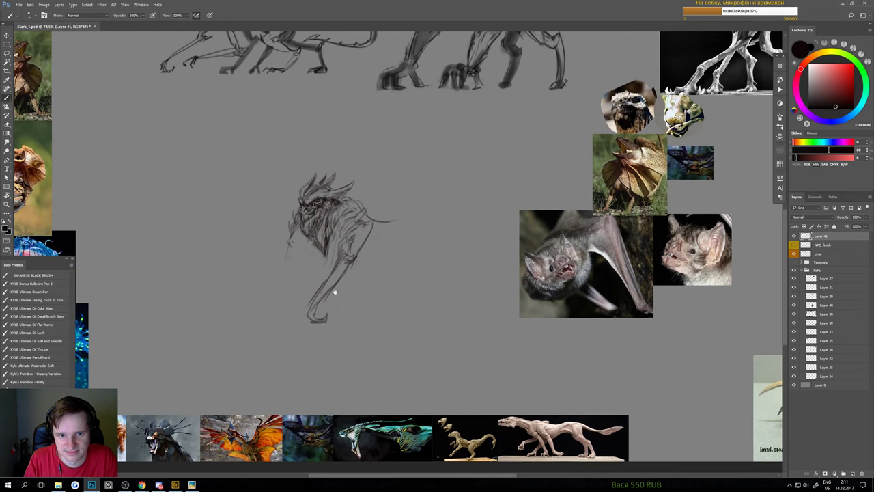
- Sketch a long folded wing finger sweeping back and up from the near wrist to a curved tip, redoing the rejected first stroke
left_click_drag(327, 298, 423, 204)
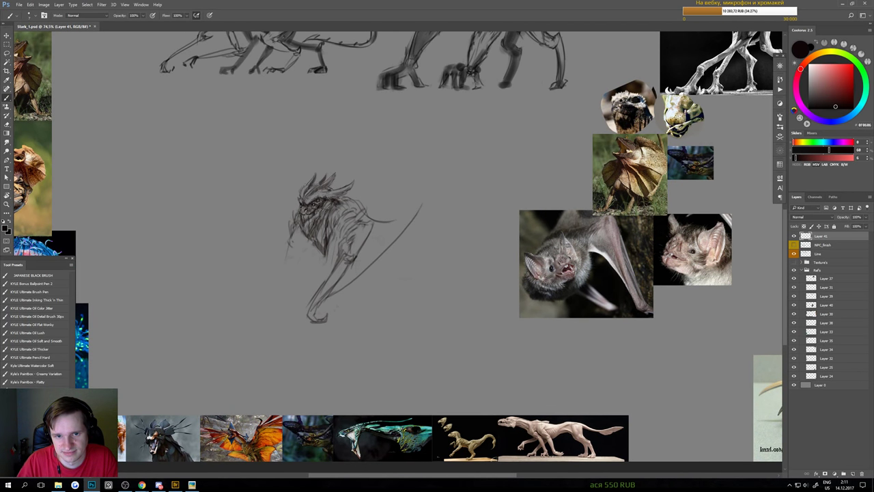
key("ctrl+z")
left_click_drag(316, 311, 438, 188)
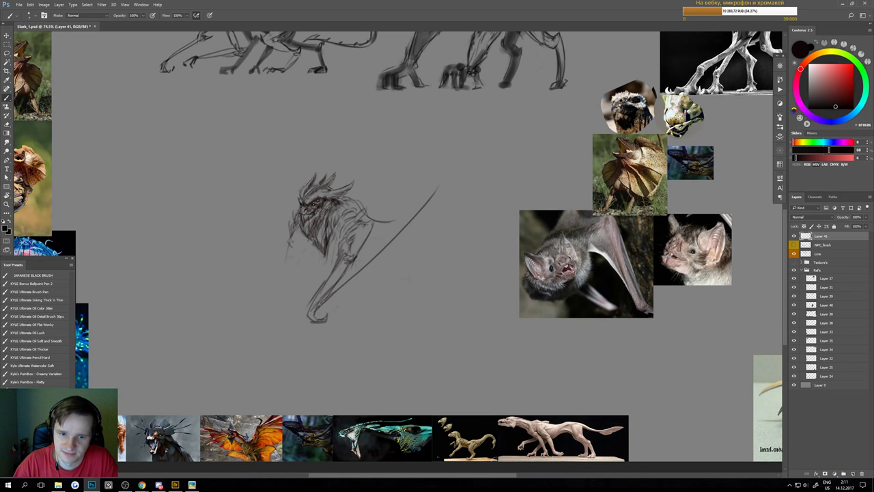
left_click_drag(322, 313, 435, 183)
left_click_drag(382, 250, 437, 168)
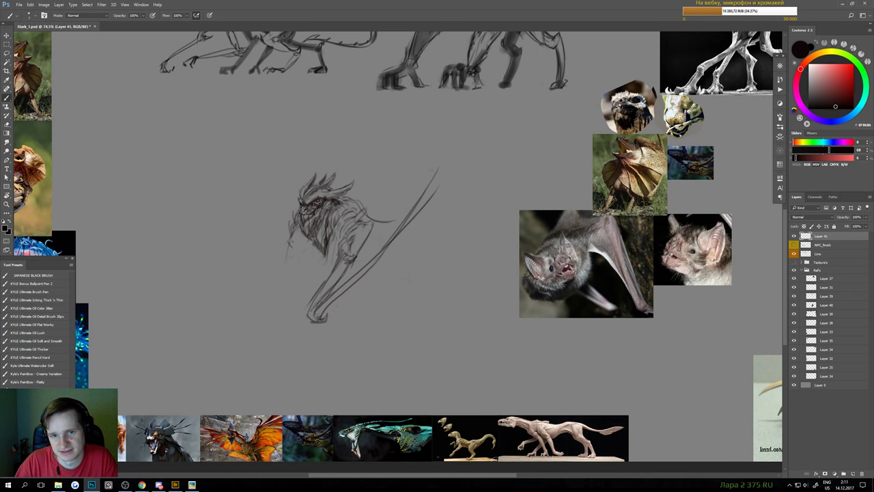
mouse_move(437, 169)
left_mouse_down()
mouse_move(441, 140)
mouse_move(415, 219)
left_mouse_up()
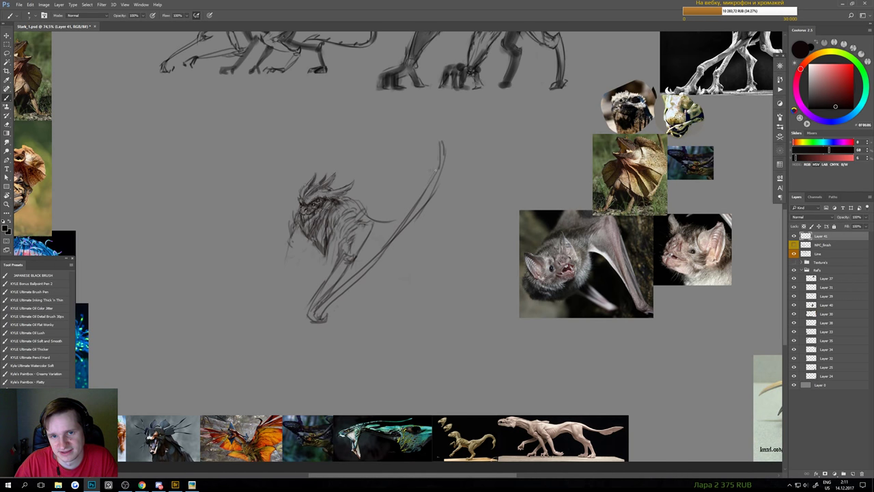
left_click_drag(436, 169, 430, 180)
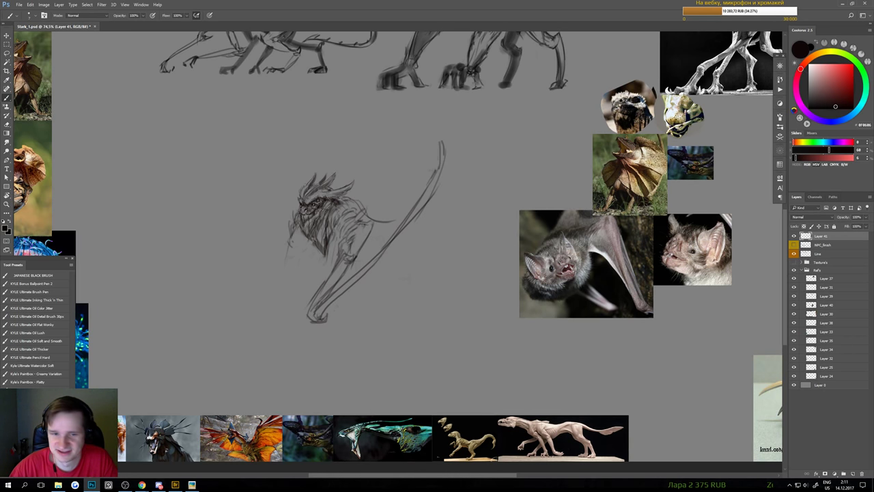
- Erase part of the near elbow and fill the near wing with long parallel lines for the folded fingers and membrane
key("e")
left_click_drag(366, 234, 351, 260)
key("b")
left_click_drag(385, 200, 340, 273)
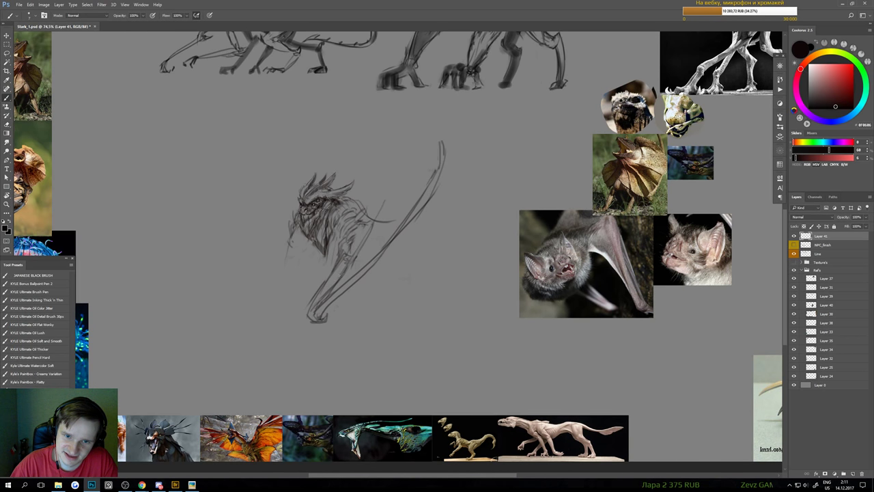
left_click_drag(398, 197, 338, 289)
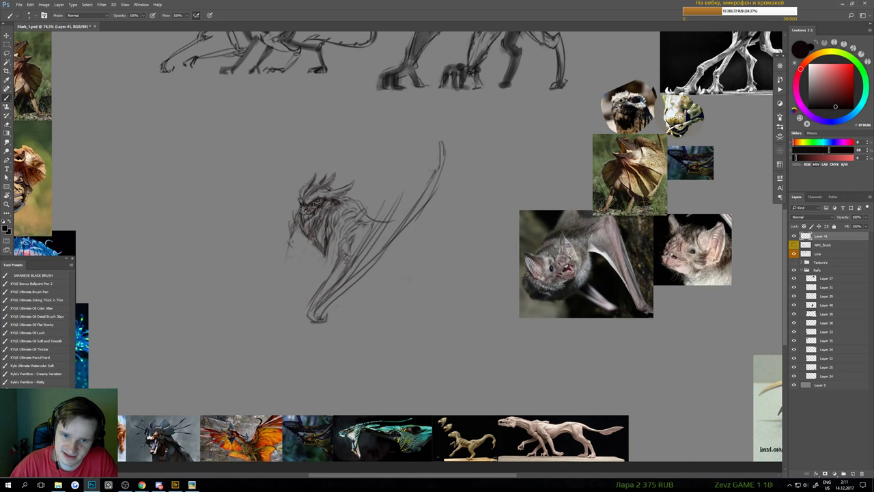
left_click_drag(414, 180, 358, 266)
left_click_drag(421, 183, 359, 270)
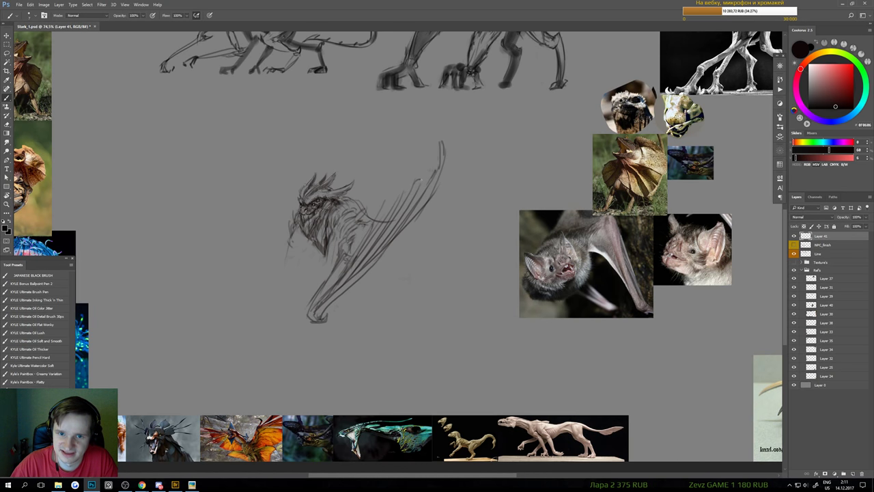
left_click_drag(445, 148, 426, 174)
mouse_move(286, 195)
left_mouse_down()
mouse_move(286, 230)
mouse_move(278, 243)
left_mouse_up()
key("ctrl+alt+z")
key("ctrl+alt+z")
key("e")
key("b")
- Sketch the far forelimb as a thin arm ending in a small foot, with a long outer wing line and a short chest line
left_click_drag(280, 175, 282, 302)
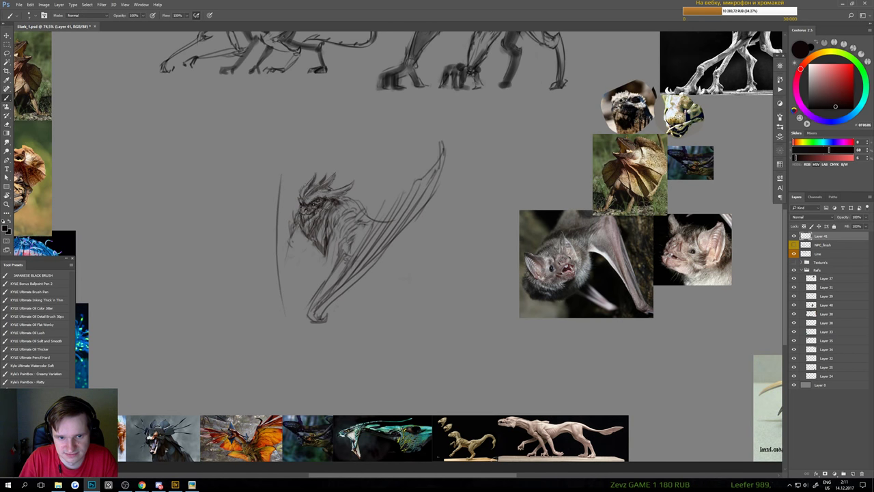
left_click_drag(295, 239, 283, 315)
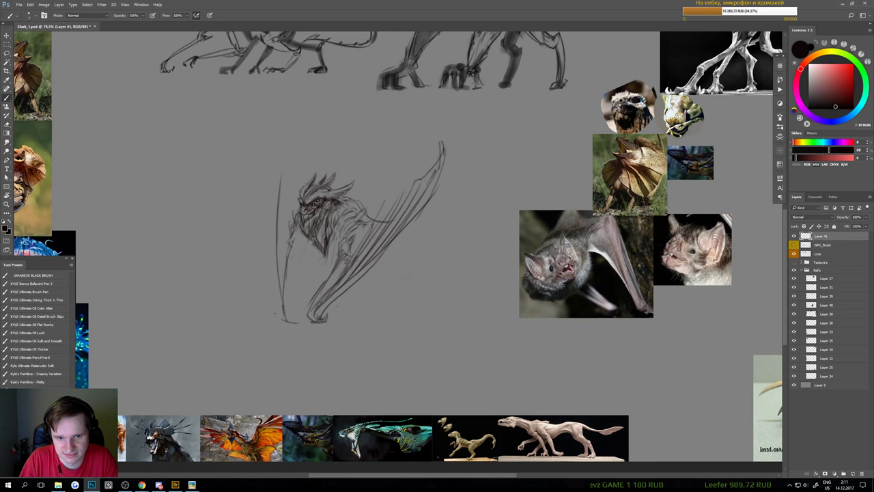
key("e")
left_click_drag(294, 323, 284, 325)
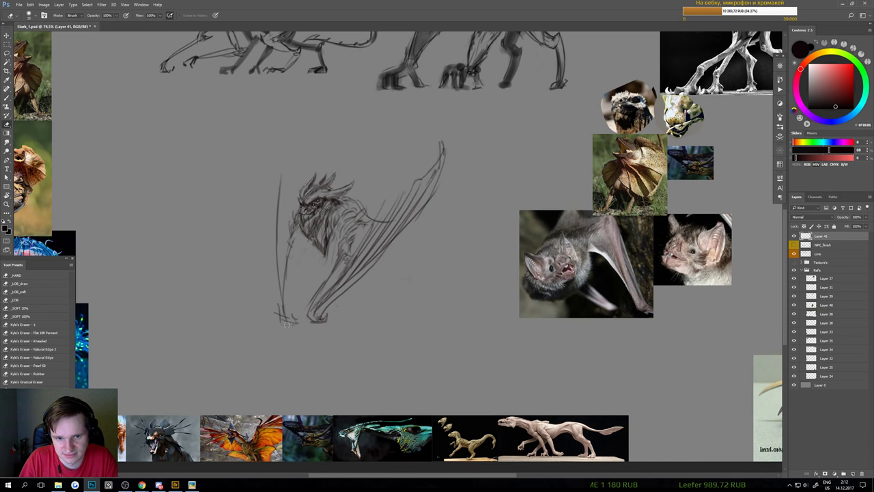
key("b")
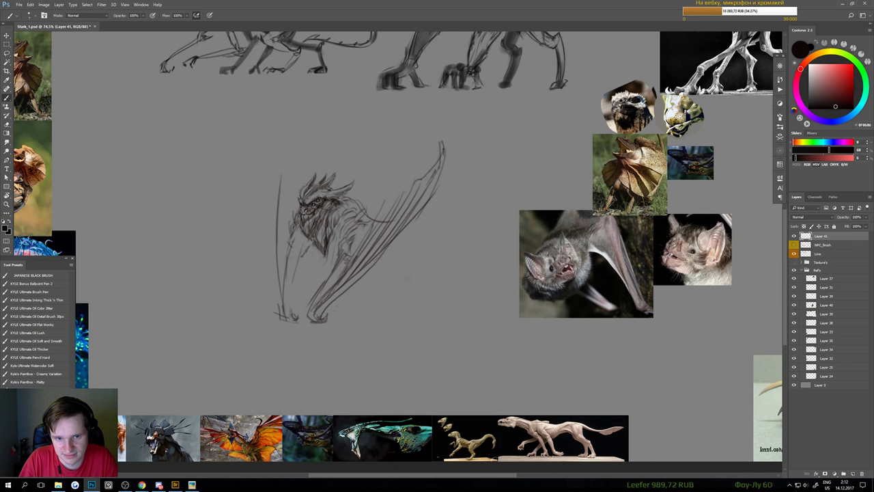
left_click_drag(299, 251, 291, 314)
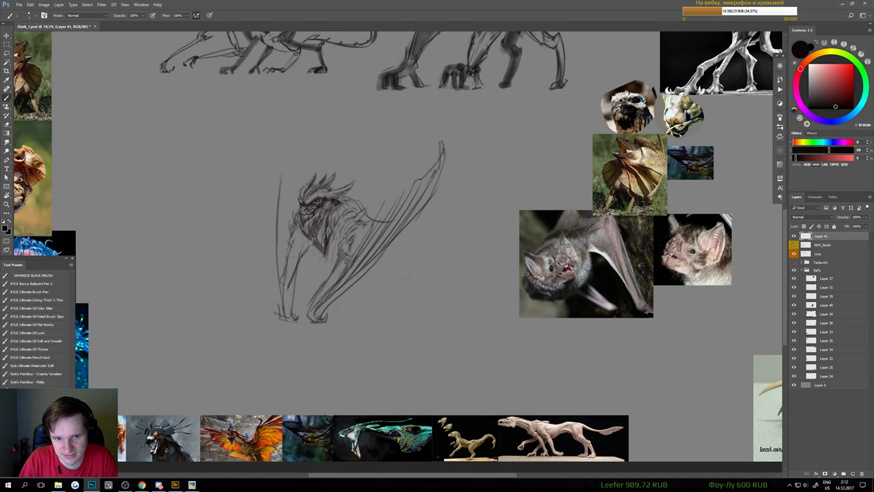
left_click_drag(290, 256, 284, 325)
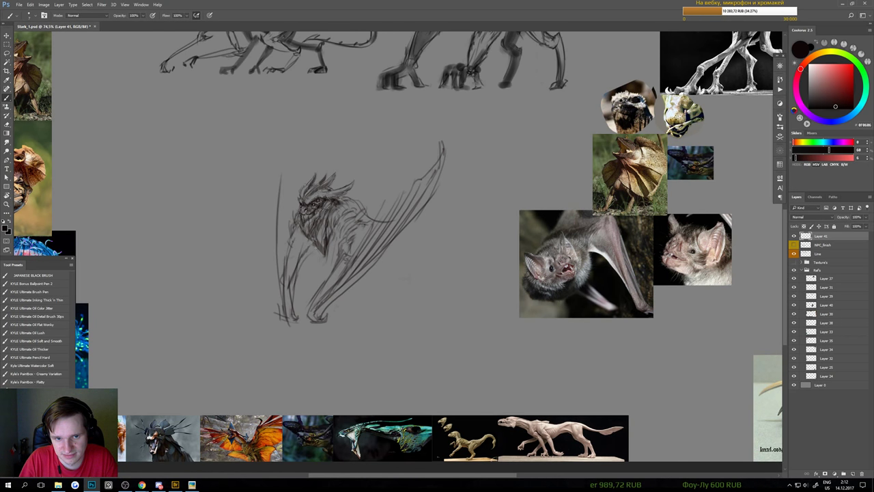
left_click_drag(318, 252, 327, 268)
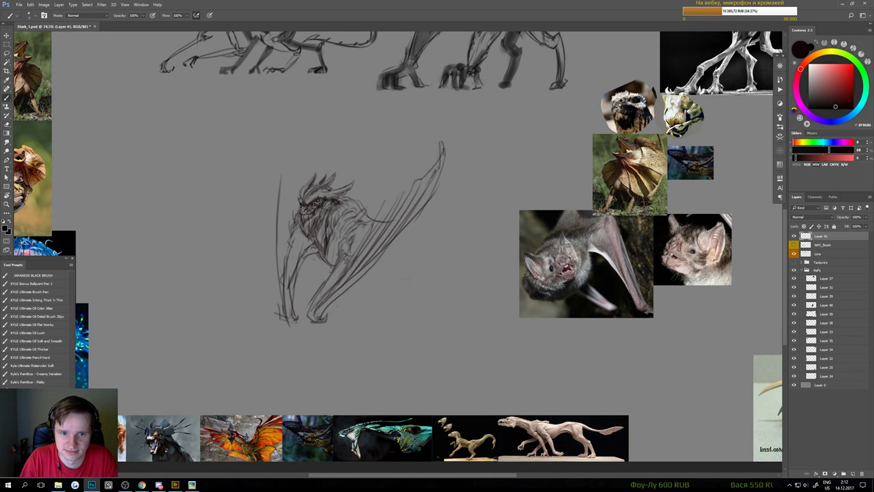
left_click_drag(277, 158, 272, 234)
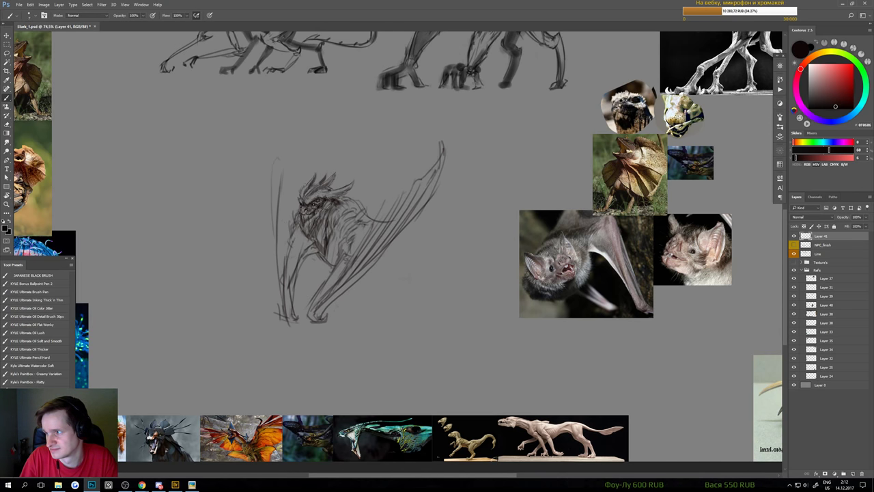
key("e")
mouse_move(267, 194)
left_mouse_down()
mouse_move(279, 266)
mouse_move(270, 198)
mouse_move(278, 222)
left_mouse_up()
key("b")
left_click_drag(288, 264, 295, 223)
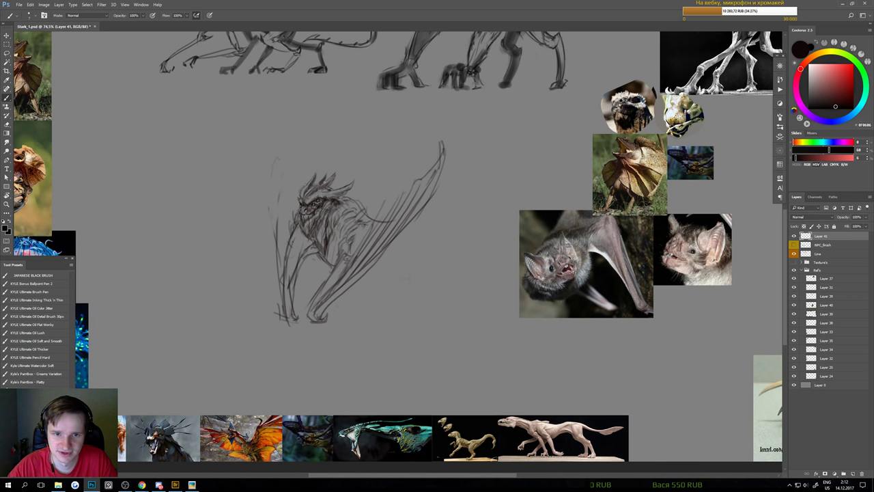
left_click_drag(335, 125, 329, 183)
key("ctrl+alt+z")
key("ctrl+alt+z")
key("ctrl+alt+z")
key("ctrl+alt+z")
key("ctrl+alt+z")
- Enlarge the eraser and clear the long wing line in front of the head
key("e")
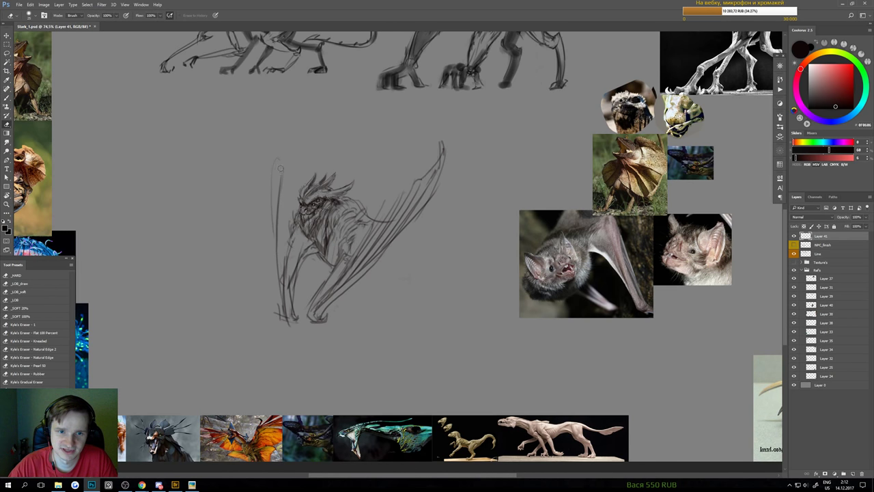
key("bracketright")
key("bracketright")
key("bracketright")
left_click_drag(283, 160, 272, 217)
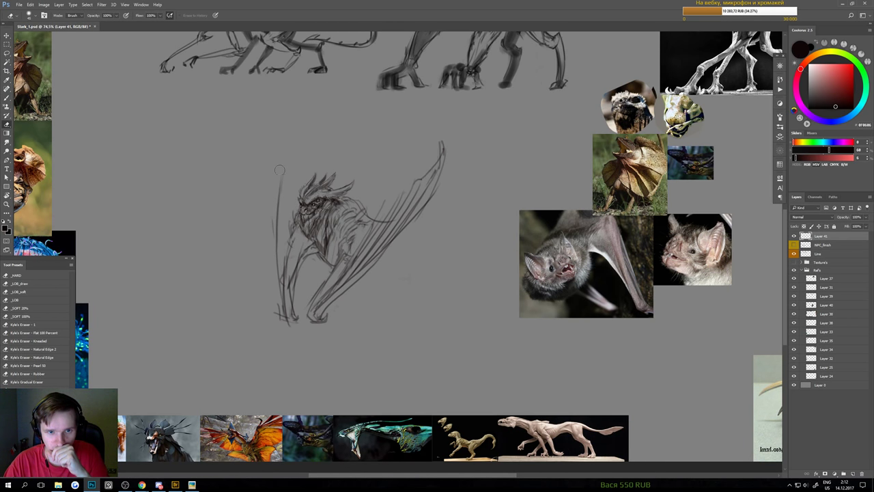
mouse_move(282, 176)
left_mouse_down()
mouse_move(266, 313)
mouse_move(285, 291)
left_mouse_up()
key("b")
mouse_move(291, 250)
left_mouse_down()
mouse_move(291, 275)
mouse_move(290, 259)
left_mouse_up()
mouse_move(299, 227)
left_mouse_down()
mouse_move(287, 253)
mouse_move(286, 161)
mouse_move(280, 261)
left_mouse_up()
mouse_move(285, 146)
left_mouse_down()
mouse_move(303, 202)
mouse_move(292, 223)
mouse_move(275, 153)
mouse_move(281, 227)
left_mouse_up()
key("ctrl+alt+z")
key("ctrl+alt+z")
key("ctrl+alt+z")
- Redraw the far wing folded upright in front of the head, and reinforce the outer lines of the far forearm and foot
left_click_drag(292, 196, 276, 197)
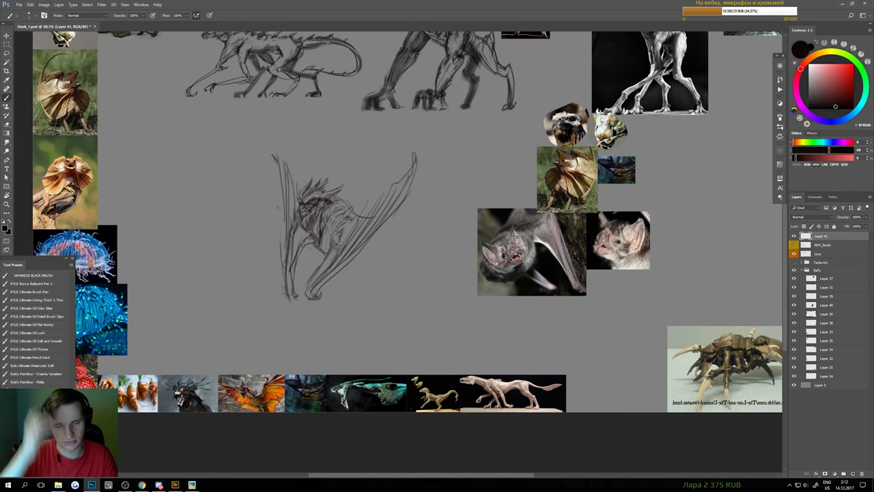
mouse_move(303, 256)
left_mouse_down()
mouse_move(314, 257)
mouse_move(280, 277)
mouse_move(289, 232)
mouse_move(278, 303)
left_mouse_up()
key("e")
key("b")
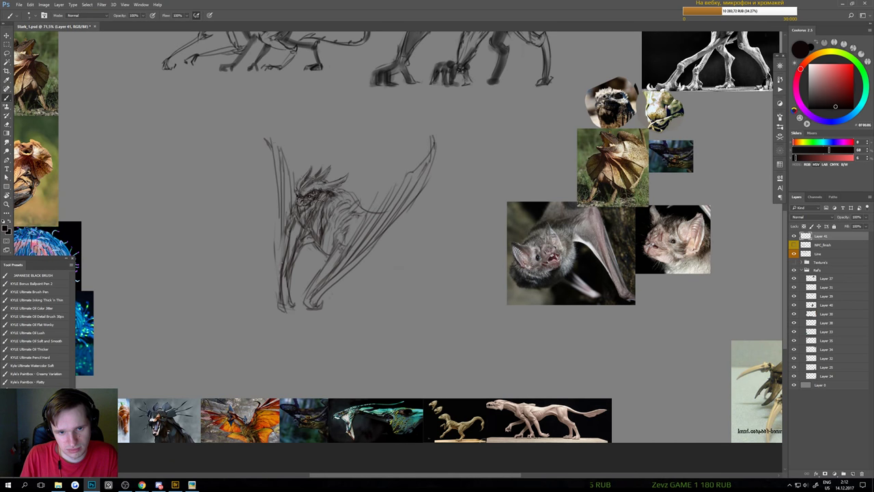
left_click_drag(283, 235, 279, 310)
mouse_move(278, 235)
left_mouse_down()
mouse_move(287, 308)
mouse_move(280, 280)
mouse_move(282, 309)
left_mouse_up()
key("e")
key("b")
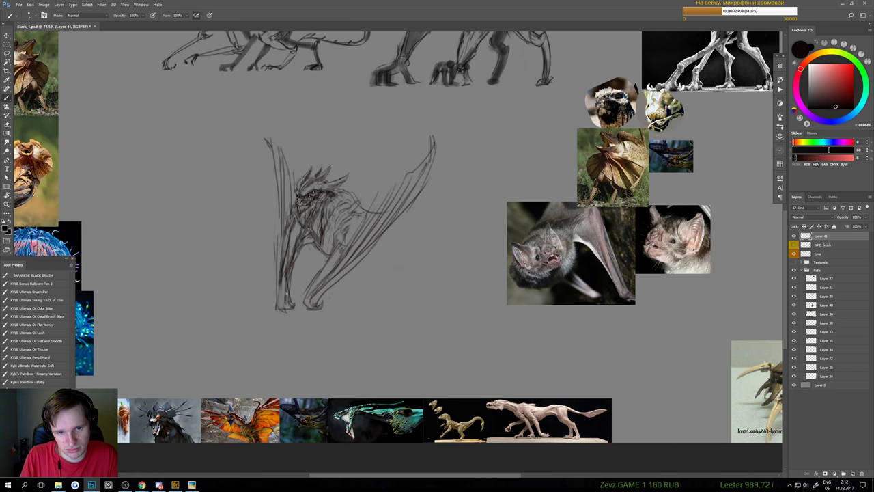
- Touch up the near foot, rough in short back and belly lines behind the near wing, and save the document
left_click_drag(295, 315, 324, 312)
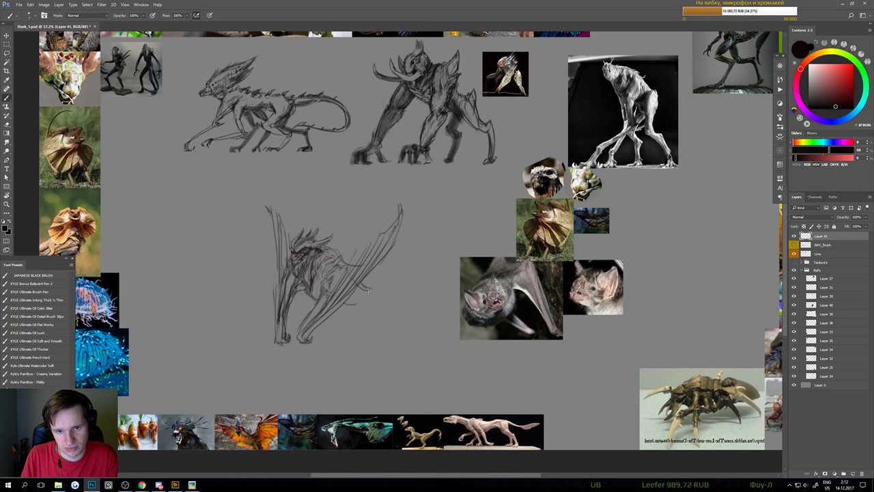
left_click_drag(352, 312, 362, 315)
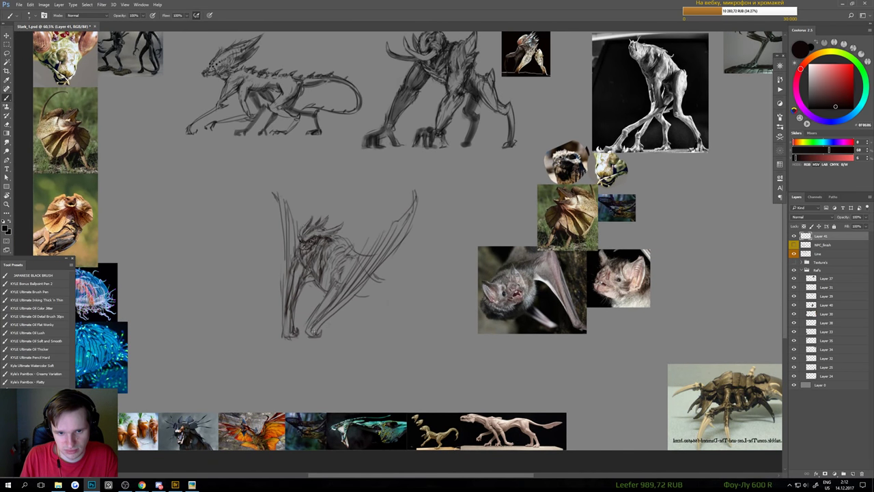
scroll(320, 353, "down", 1)
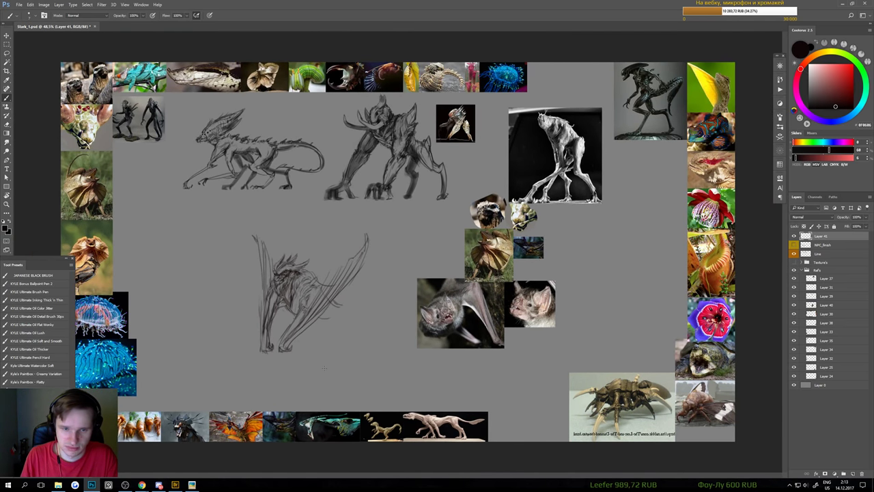
key("ctrl+s")
scroll(310, 331, "up", 1)
left_click_drag(304, 334, 363, 286)
key("ctrl+s")
- Extend the body behind the near wing with a belly line and the upper and lower contours of the haunch
left_click_drag(361, 286, 369, 257)
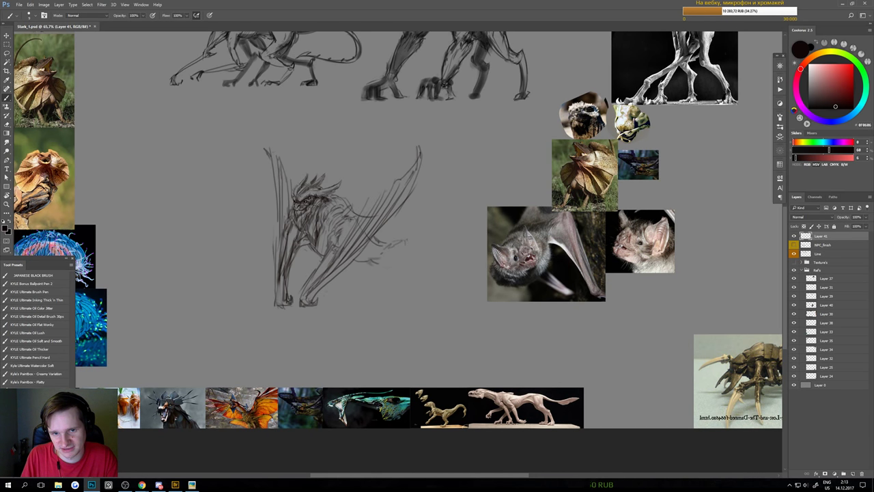
left_click_drag(377, 259, 383, 265)
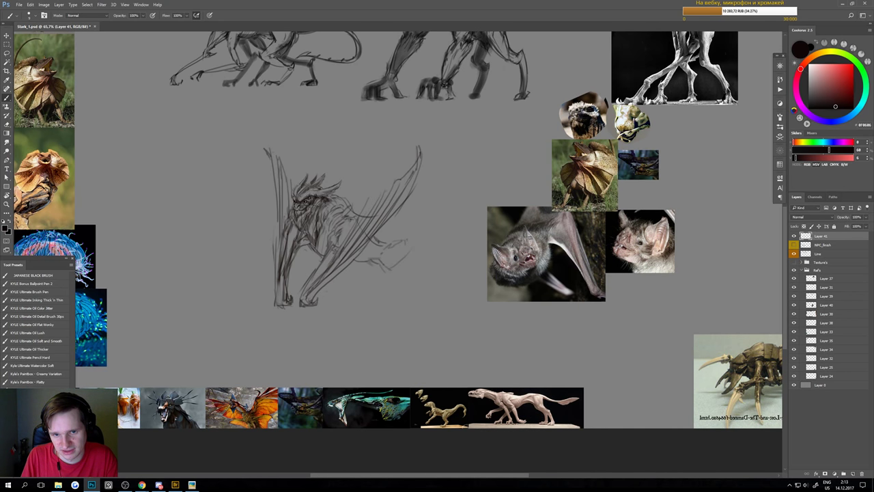
mouse_move(381, 270)
left_mouse_down()
mouse_move(414, 253)
mouse_move(409, 233)
mouse_move(419, 232)
left_mouse_up()
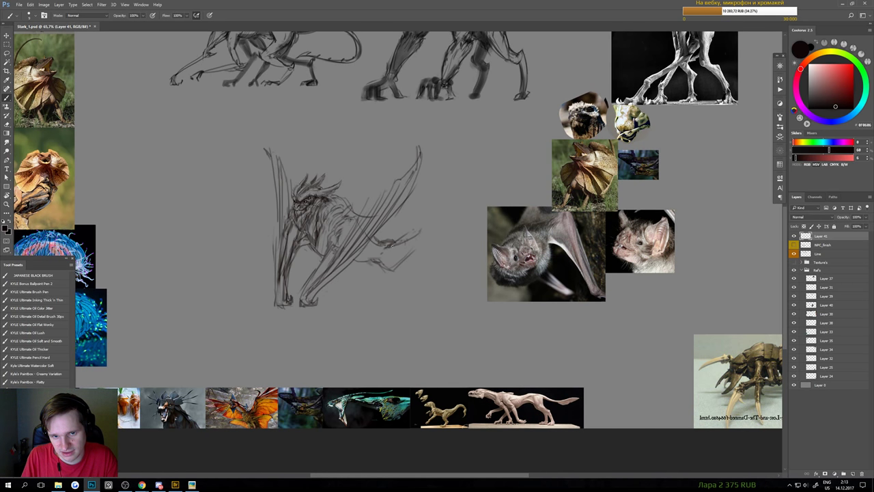
- Sketch slender hind legs with clawed feet, erasing the vertical lower-leg line and redrawing it slanting backward
mouse_move(389, 247)
left_mouse_down()
mouse_move(423, 243)
mouse_move(426, 276)
left_mouse_up()
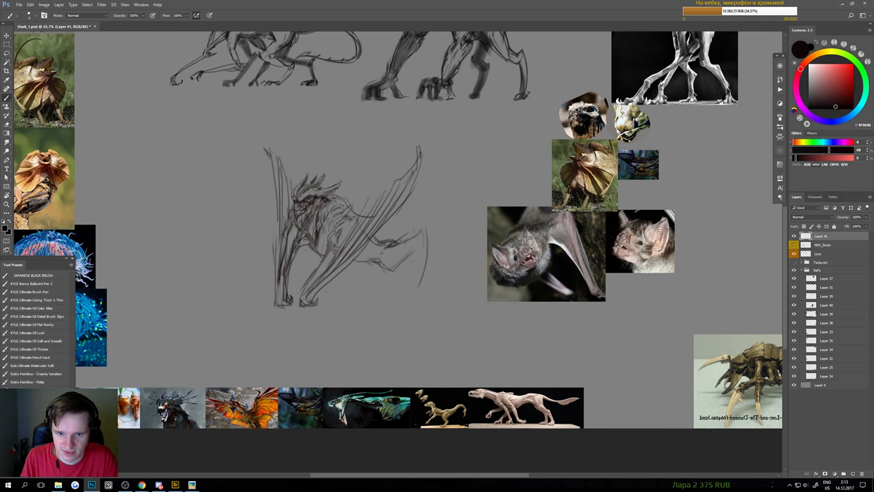
key("e")
key("b")
left_click_drag(423, 230, 425, 307)
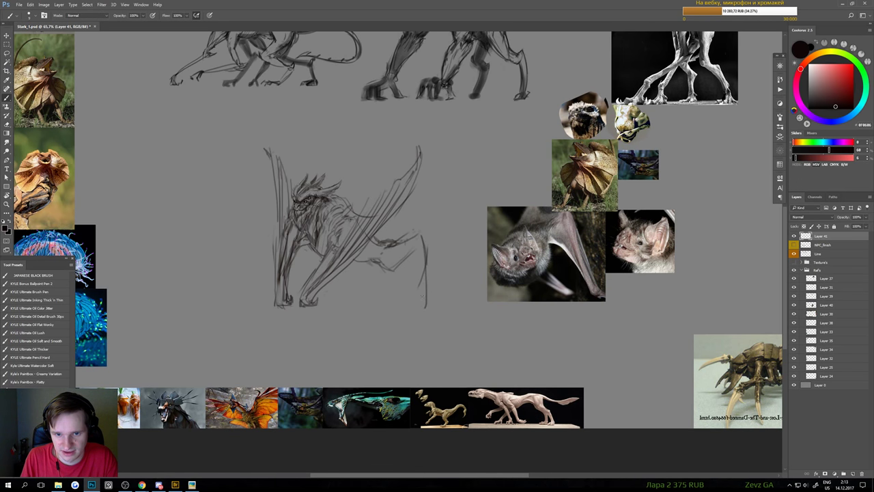
key("e")
left_click_drag(424, 244, 423, 296)
key("b")
left_click_drag(421, 239, 439, 299)
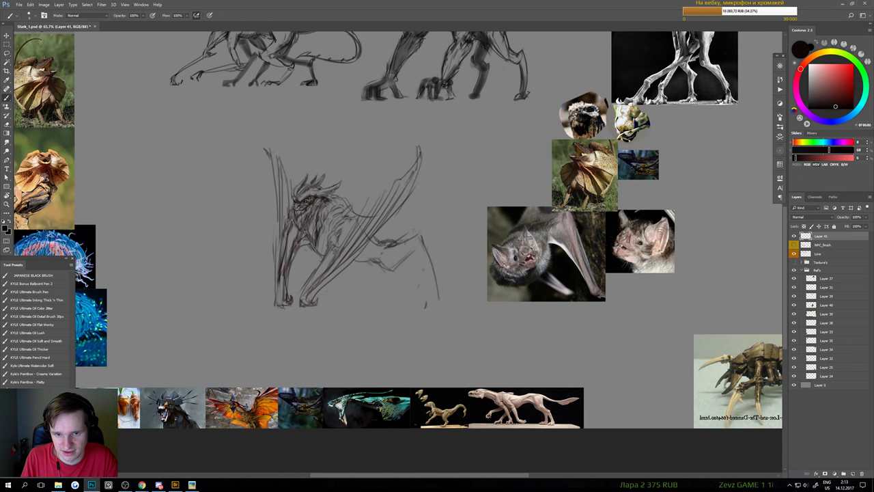
left_click_drag(413, 252, 436, 298)
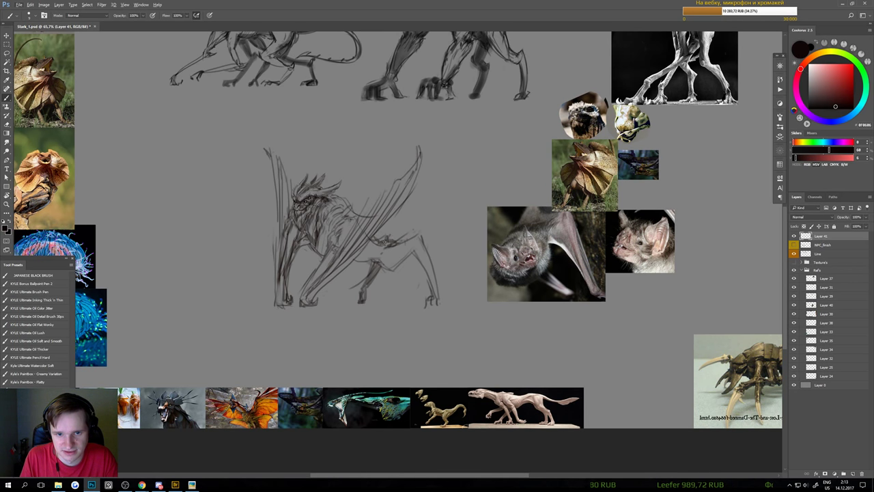
scroll(383, 256, "down", 3)
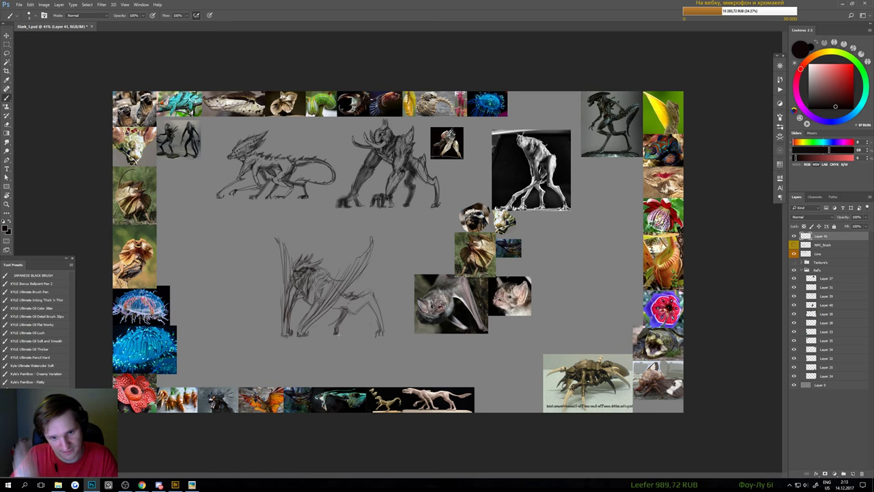
- Select both hind legs with the lower haunch and shift them slightly forward toward the forelimbs, leaving nothing selected
scroll(321, 318, "up", 4)
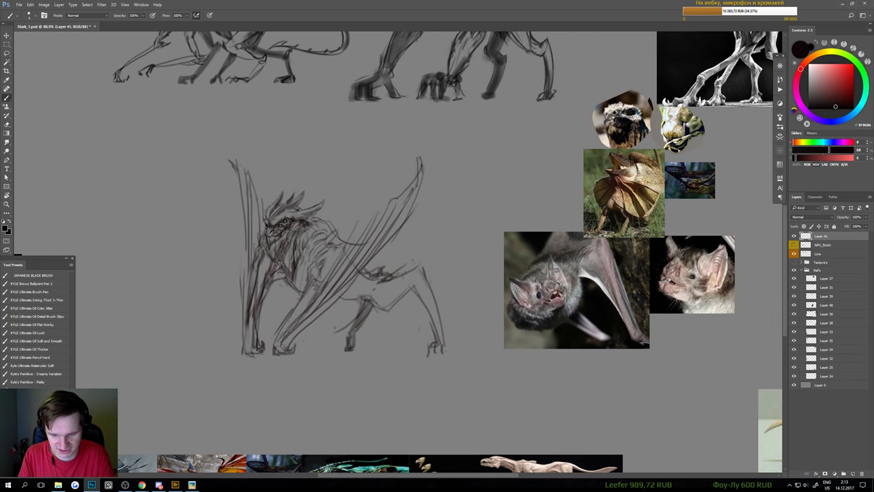
key("l")
mouse_move(405, 243)
left_mouse_down()
mouse_move(475, 329)
mouse_move(334, 403)
left_mouse_up()
key("v")
left_click_drag(411, 331, 398, 329)
key("ctrl+d")
scroll(403, 343, "down", 5)
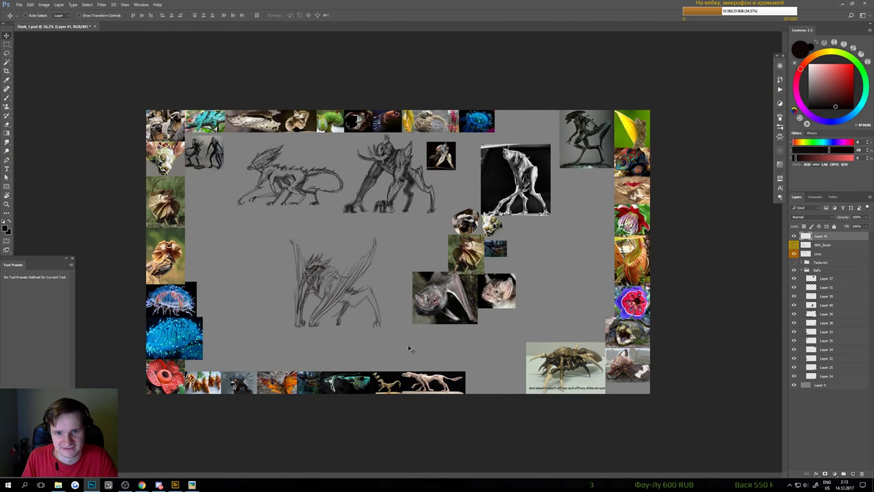
- Clean up the dark patch behind the near wing and reinforce the back line and the near hind leg's upper contour
key("b")
scroll(335, 312, "up", 5)
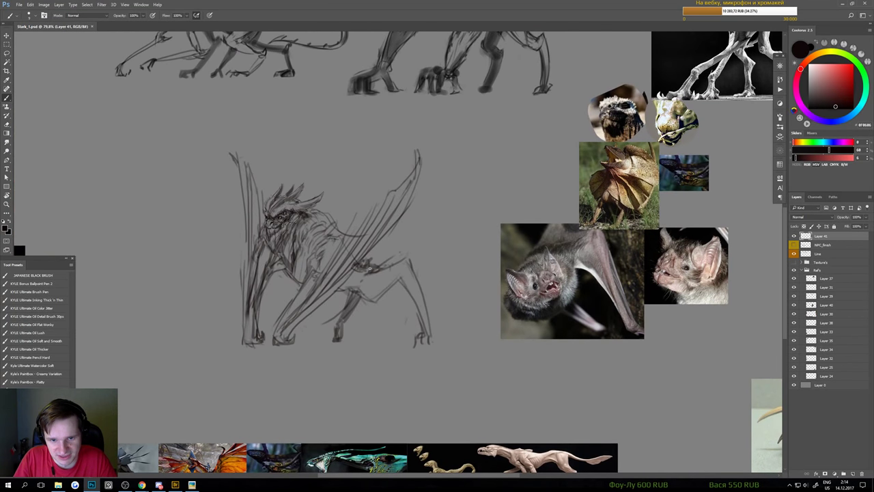
key("e")
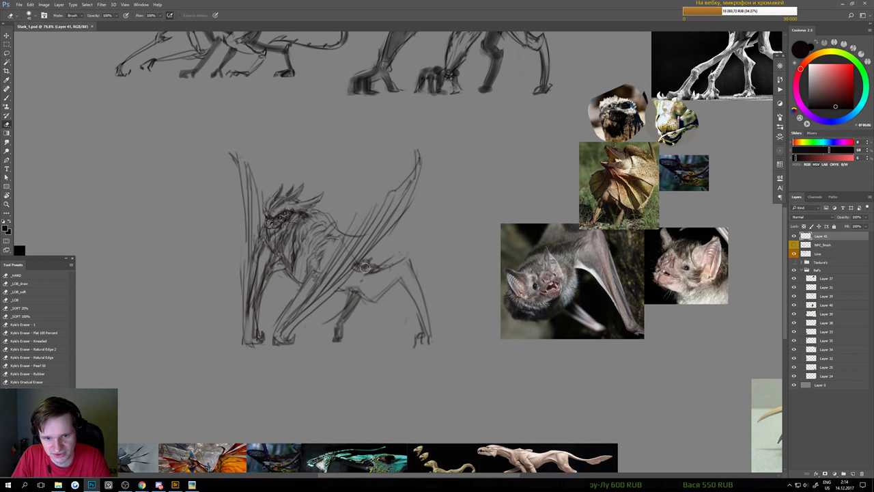
key("b")
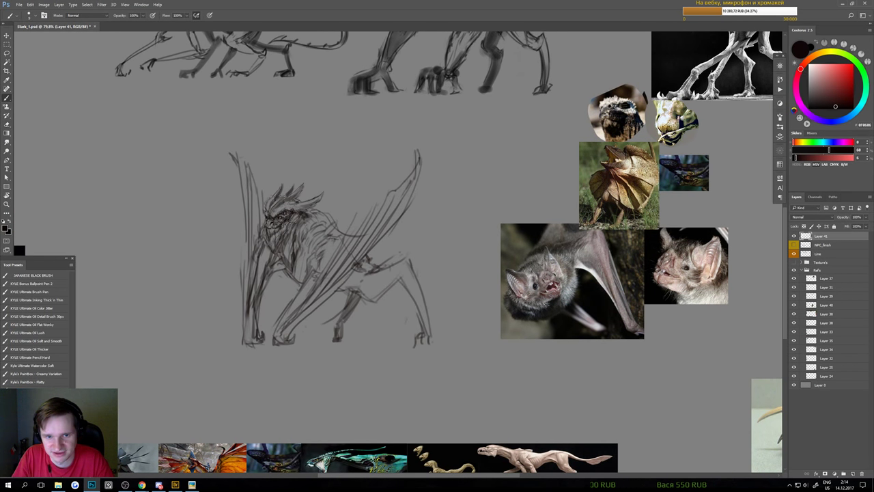
left_click_drag(338, 230, 344, 235)
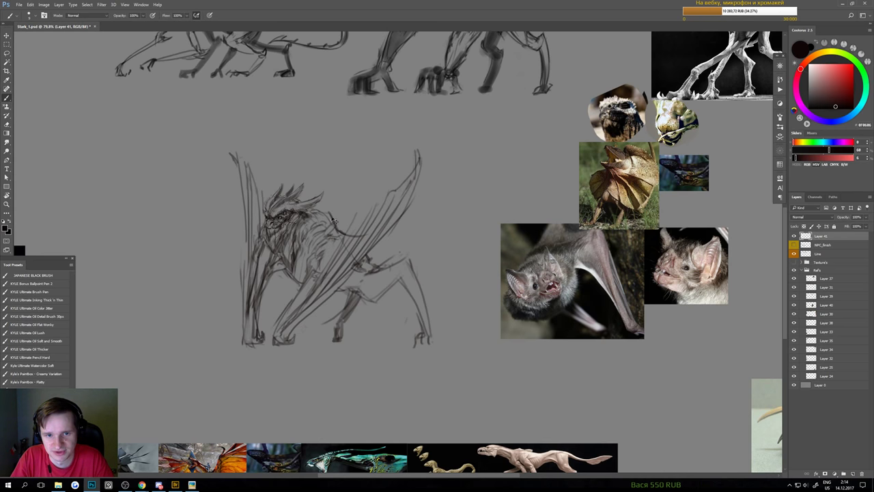
key("ctrl+0")
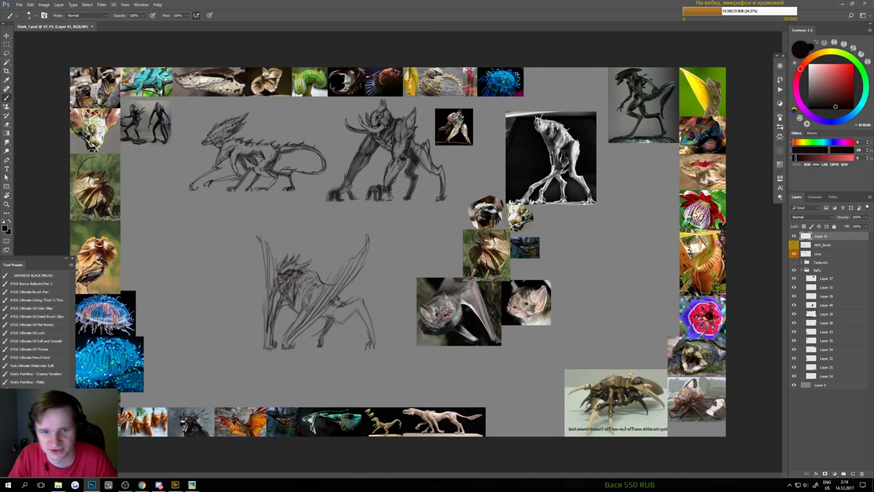
scroll(383, 220, "up", 3)
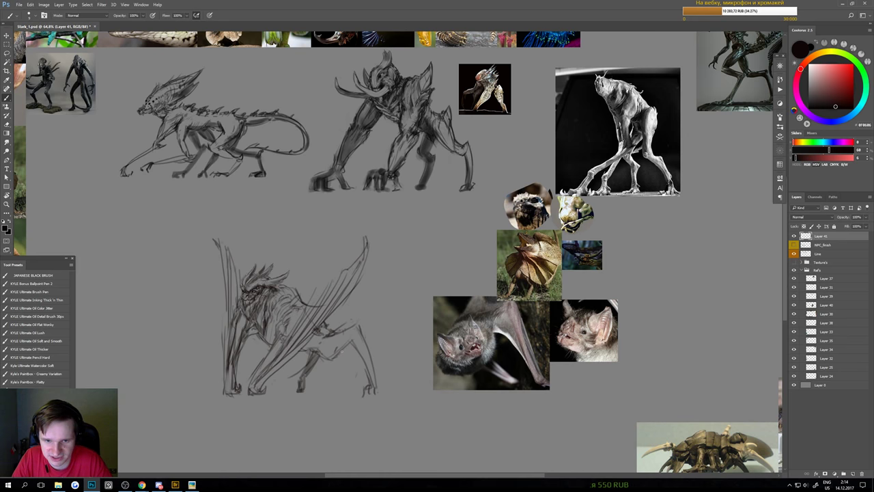
left_click_drag(363, 318, 353, 327)
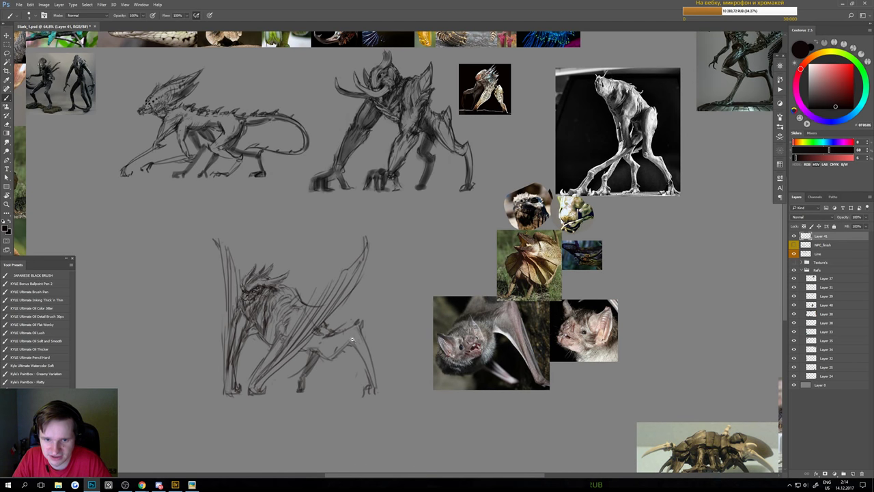
scroll(349, 336, "down", 6)
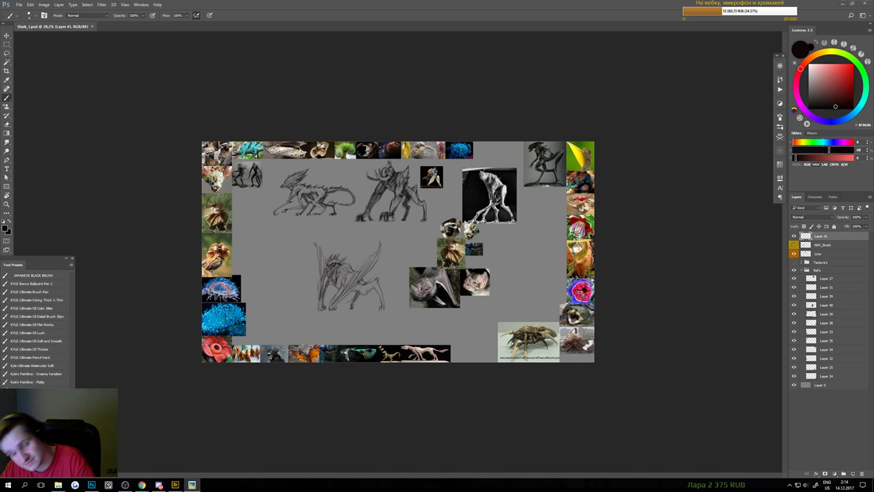
left_click(510, 20)
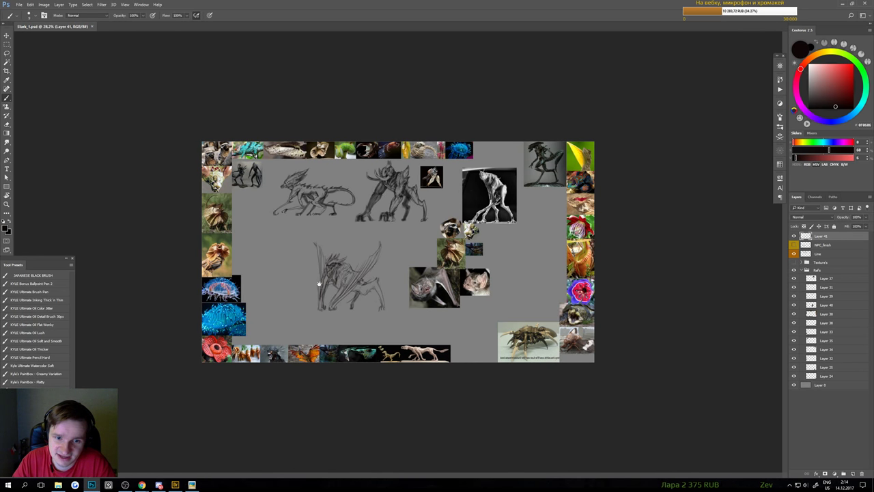
- Touch up the inner edge of the far wing with thin lines in front of the creature's face
mouse_move(316, 282)
left_mouse_down()
mouse_move(332, 274)
mouse_move(338, 255)
left_mouse_up()
scroll(337, 255, "up", 3)
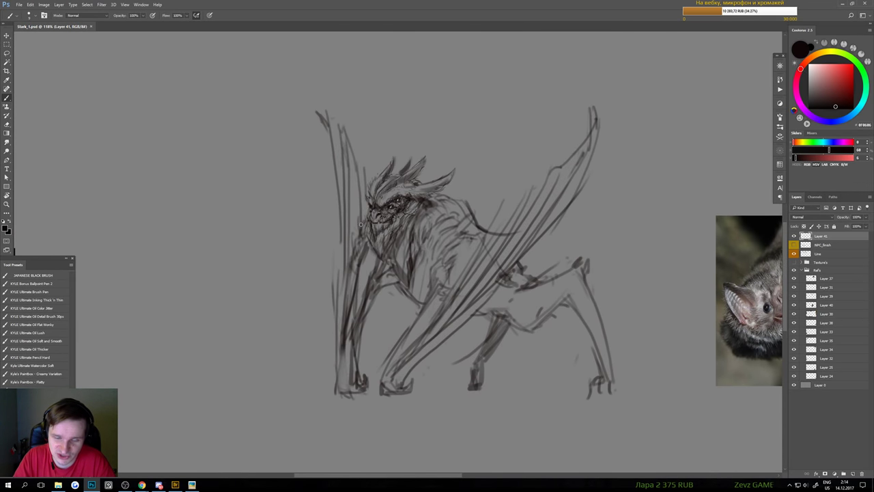
left_click_drag(360, 176, 362, 227)
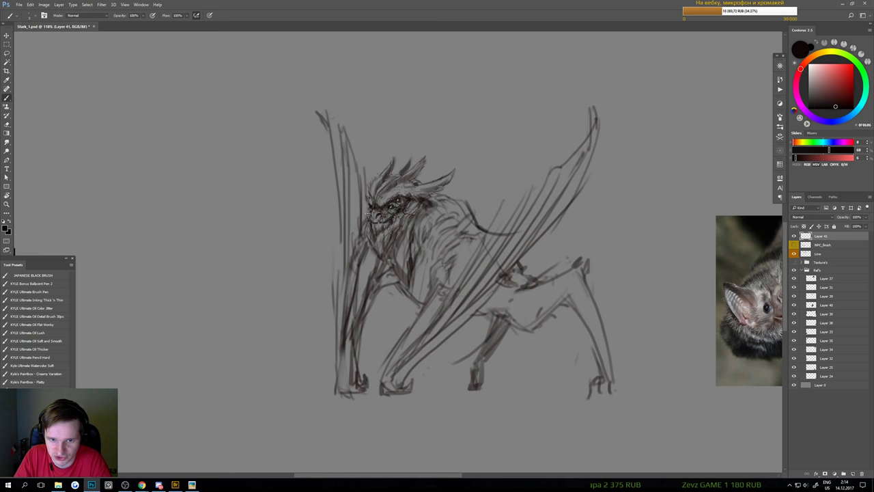
scroll(367, 212, "up", 2)
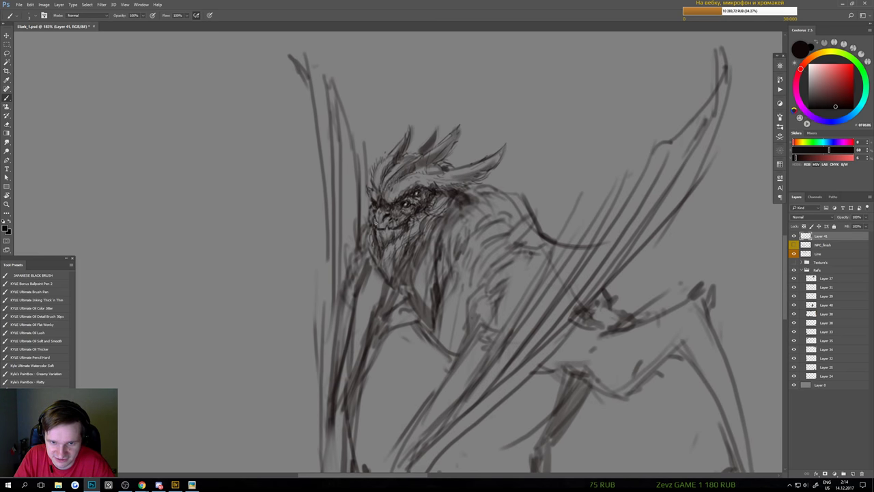
scroll(381, 231, "down", 4)
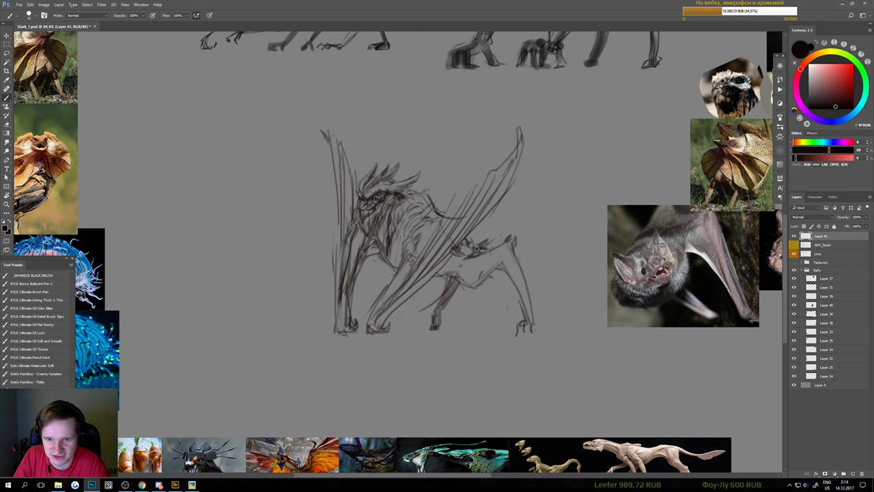
- Erase the stray line in front of the far hind leg and darken the rump behind the near wing
key("e")
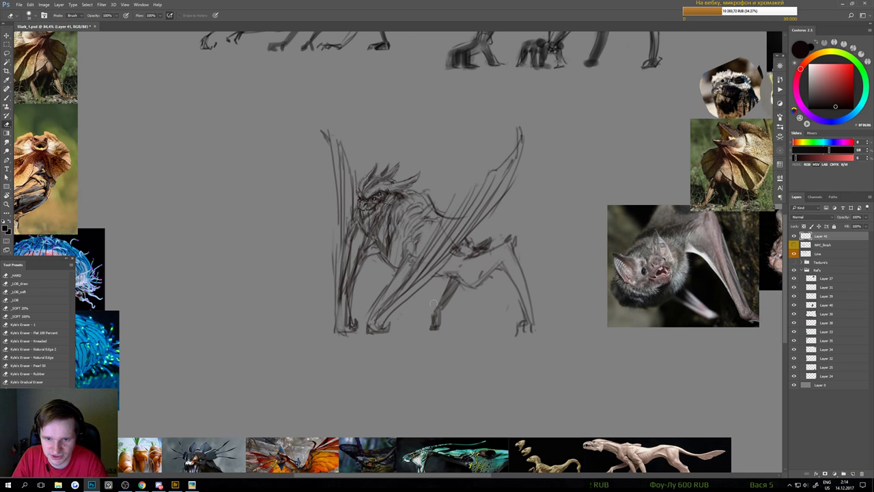
key("b")
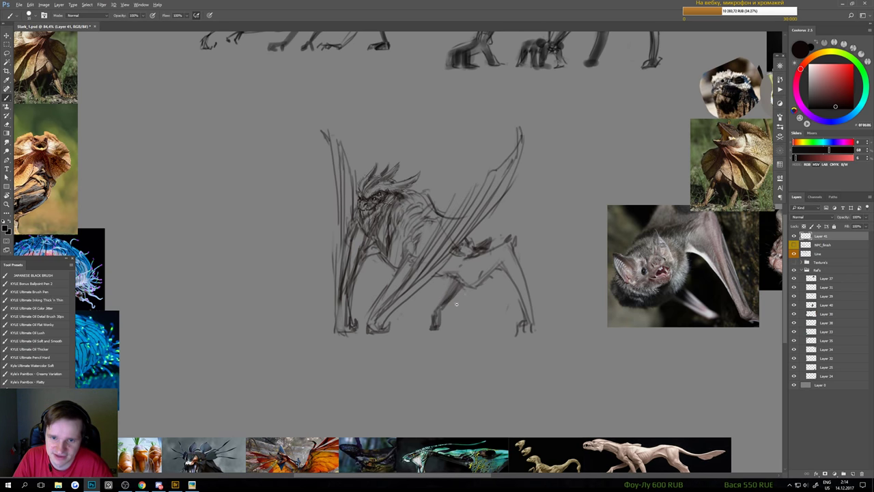
scroll(442, 321, "down", 5)
scroll(355, 296, "up", 3)
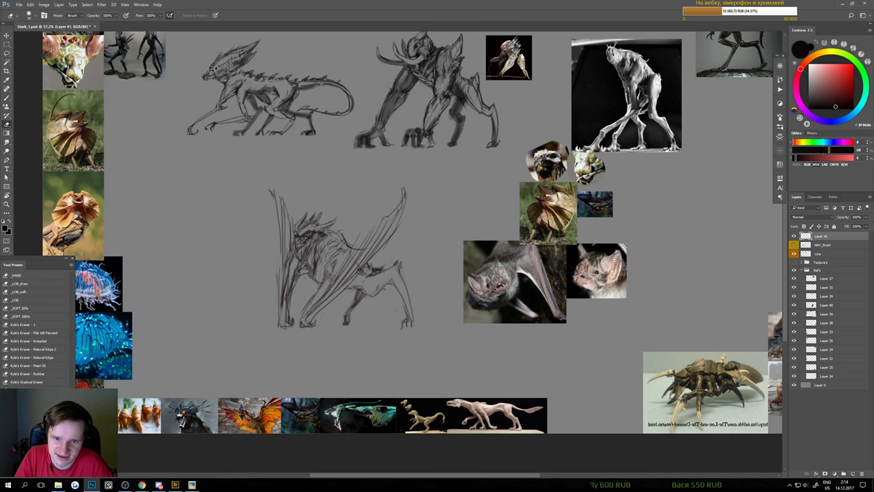
left_click_drag(376, 270, 385, 267)
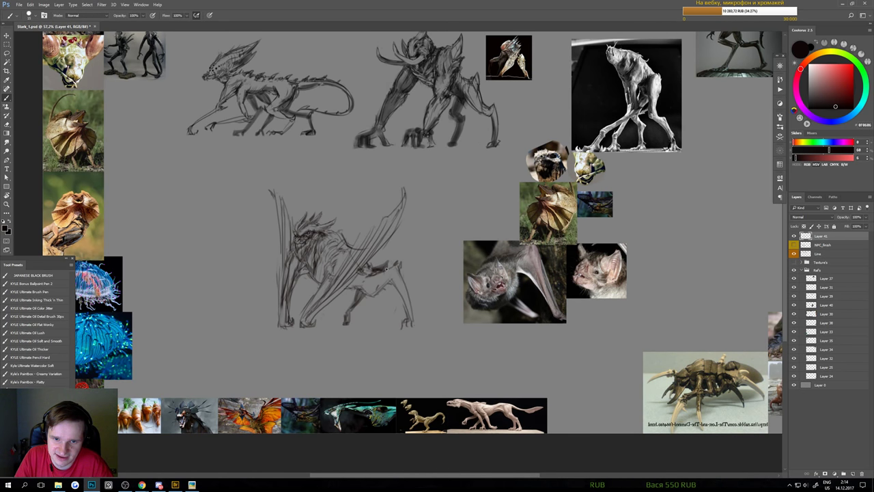
- Erase the far hind leg and redraw it farther back with a shaded lower leg and foot, reinforcing the upper haunch
key("e")
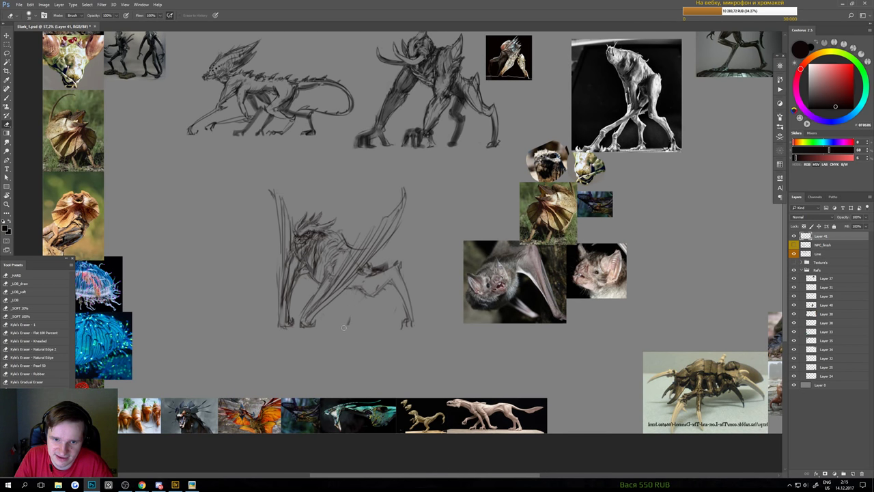
key("b")
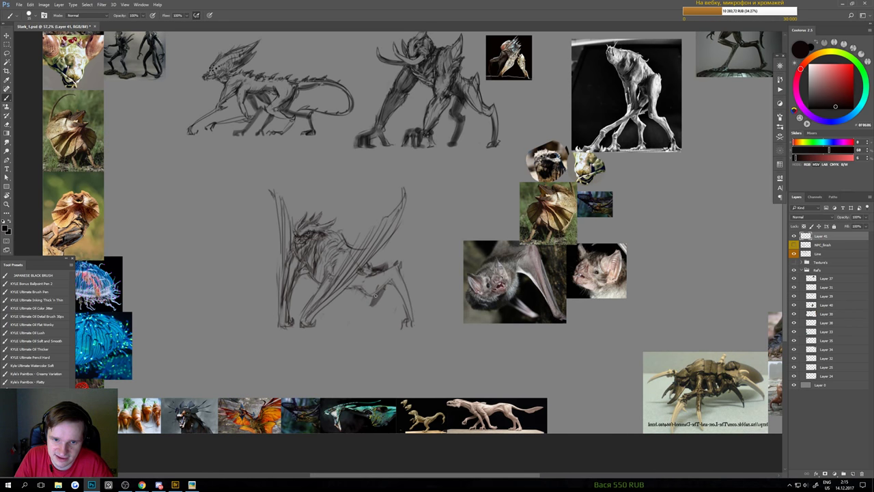
mouse_move(363, 316)
left_mouse_down()
mouse_move(359, 323)
mouse_move(363, 318)
left_mouse_up()
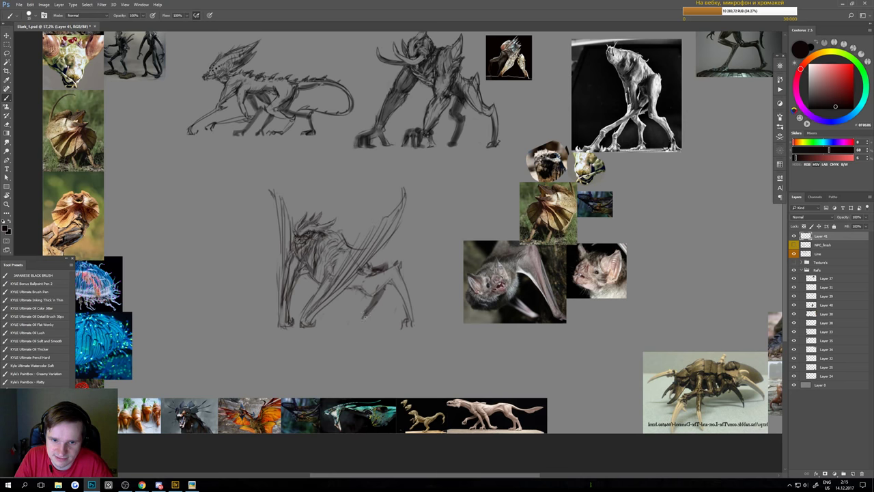
left_click_drag(357, 319, 353, 327)
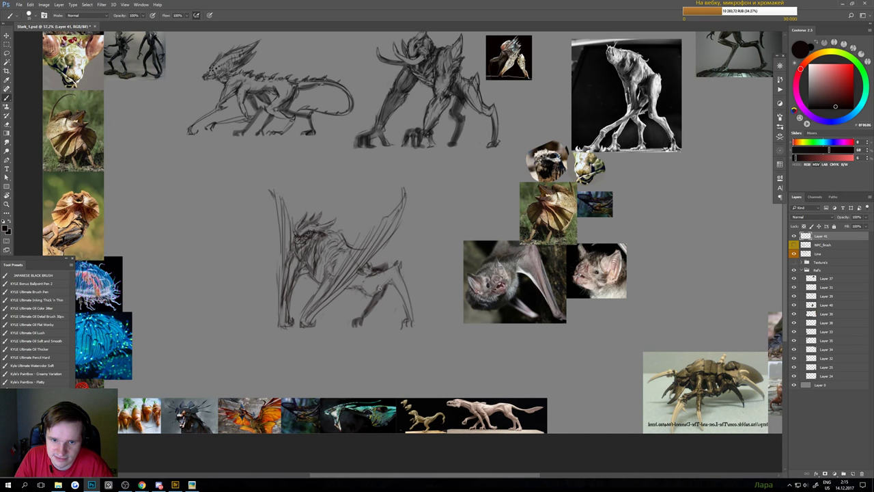
left_click_drag(376, 271, 381, 270)
key("e")
scroll(372, 268, "down", 5)
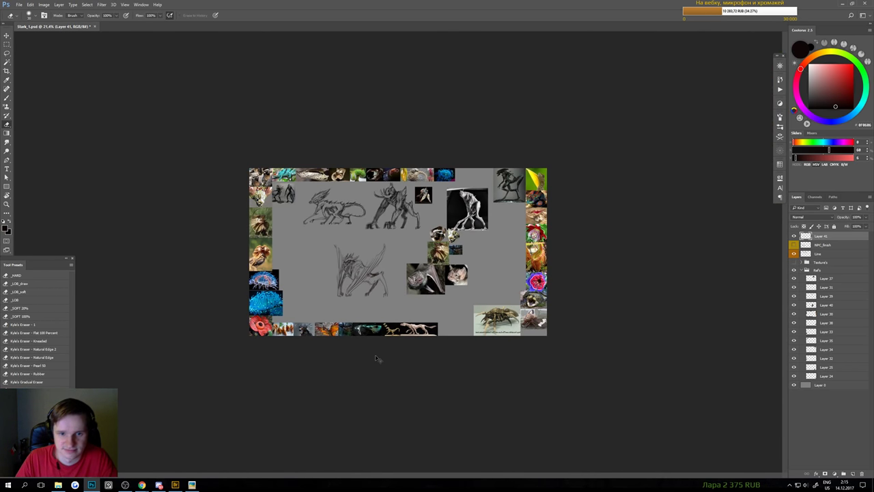
scroll(383, 273, "up", 6)
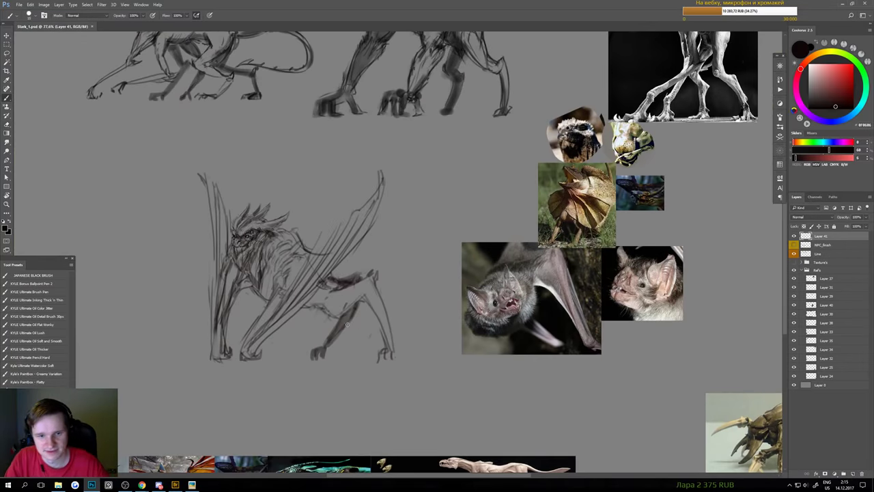
- Add belly and flank lines behind the near wing with a smaller brush, and save the document
key("b")
key("bracketleft")
key("bracketleft")
key("bracketleft")
left_click_drag(337, 310, 319, 309)
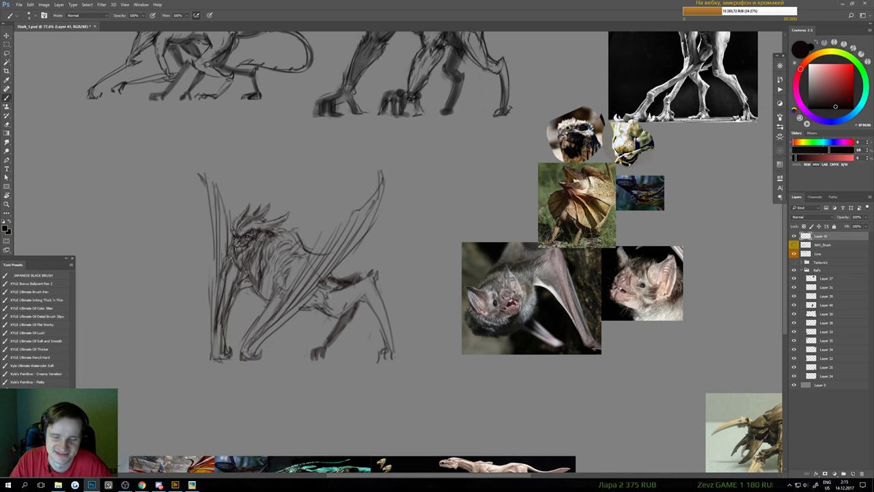
scroll(341, 306, "down", 6)
key("ctrl+s")
scroll(340, 313, "up", 6)
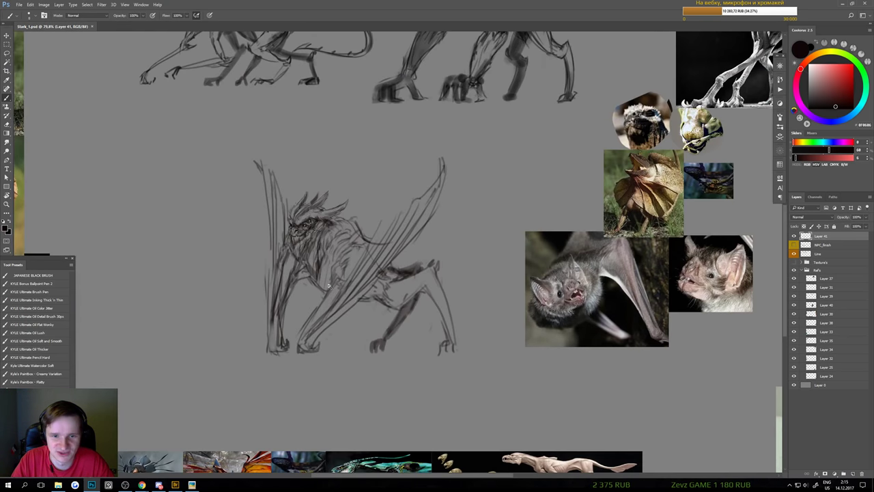
- Touch up the chest and the area between the forelimbs with a few light strokes
scroll(329, 285, "up", 2)
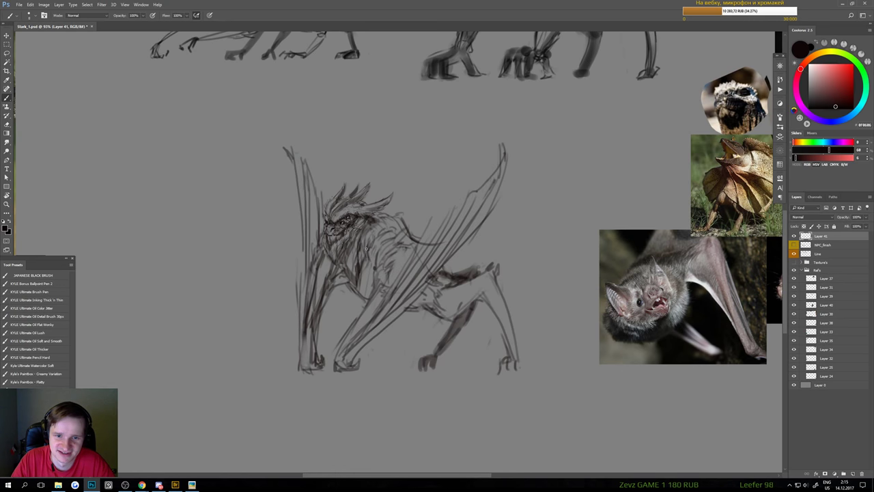
scroll(363, 260, "down", 5)
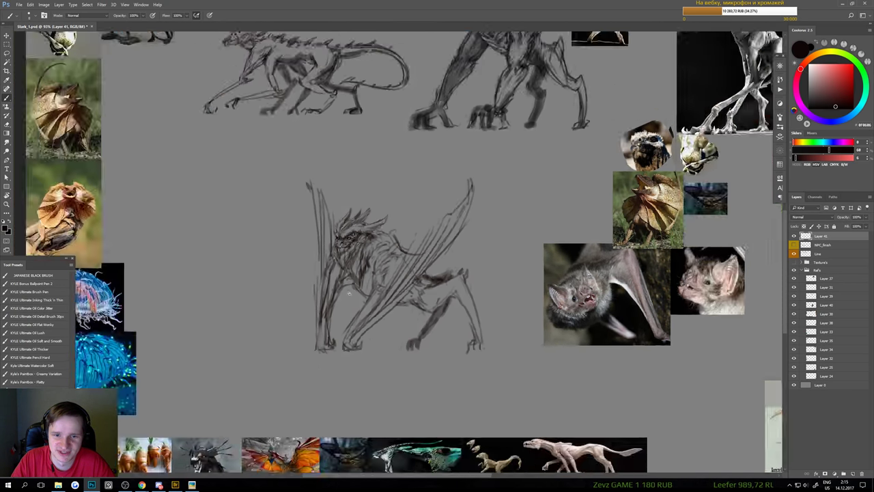
scroll(356, 289, "up", 4)
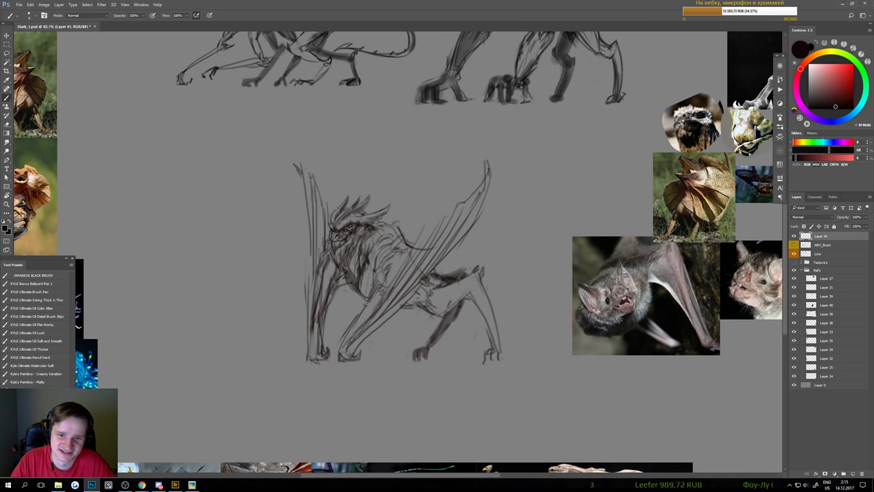
scroll(374, 272, "down", 5)
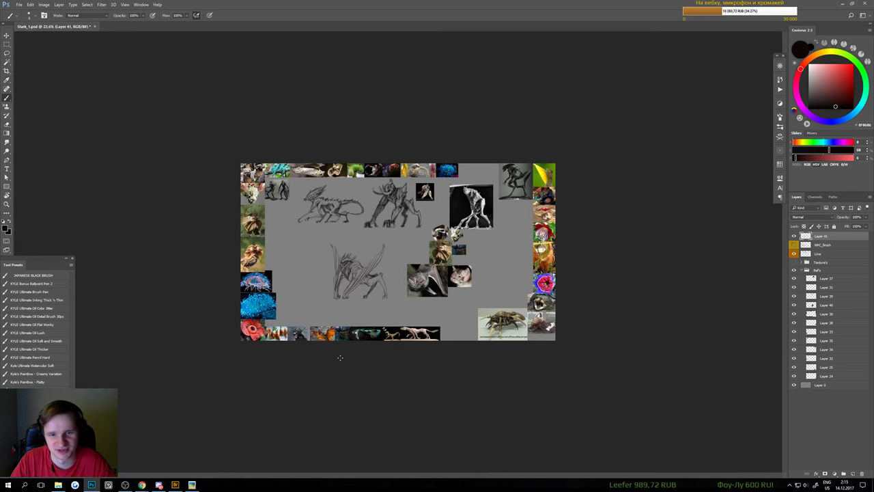
scroll(333, 310, "up", 4)
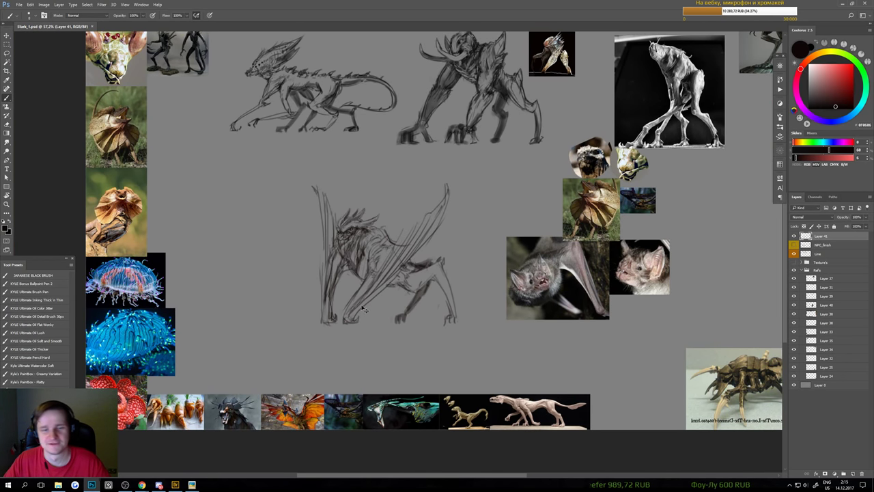
- Show the hidden head sketches and spread the heads, the winged creature and the bat reference group apart side by side
left_click(794, 244)
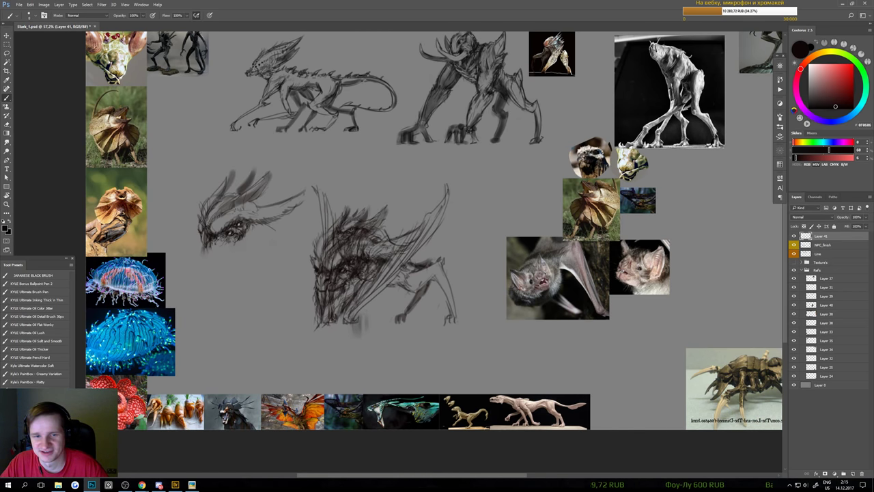
key("v")
left_click_drag(420, 272, 516, 313)
left_click_drag(584, 276, 686, 290)
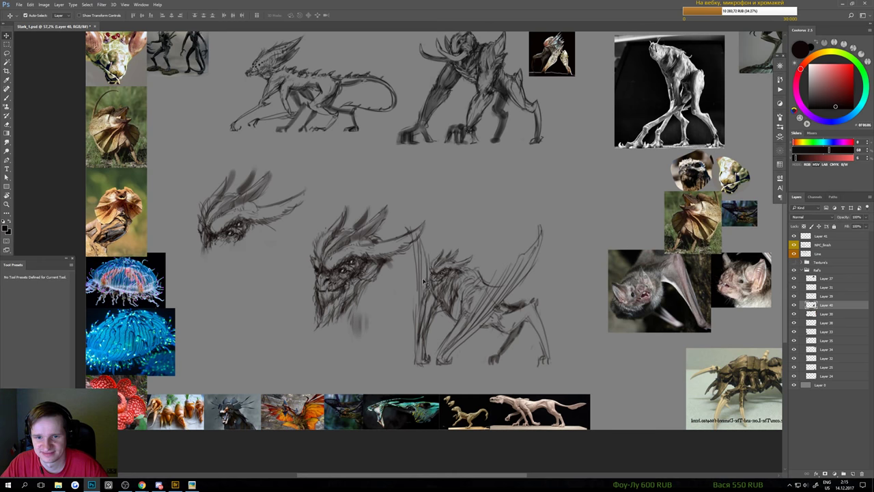
mouse_move(445, 272)
left_mouse_down()
mouse_move(478, 233)
mouse_move(454, 248)
left_mouse_up()
mouse_move(373, 259)
left_mouse_down()
mouse_move(357, 275)
mouse_move(358, 268)
left_mouse_up()
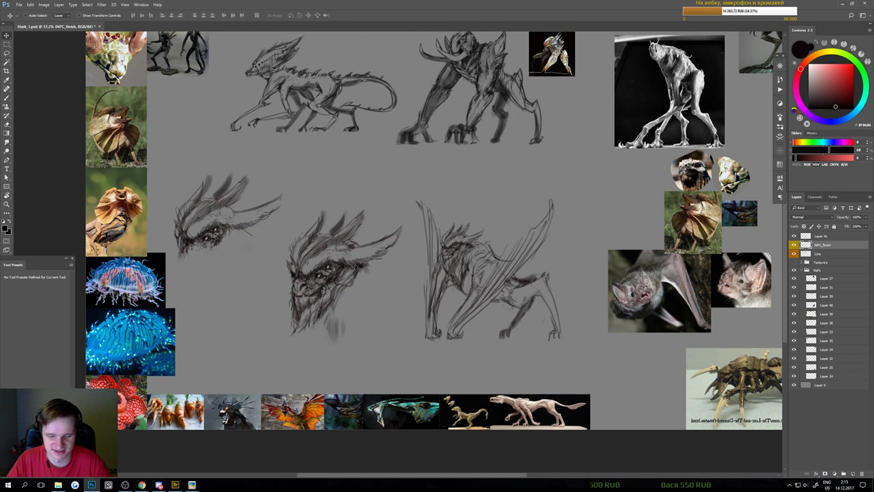
- Select the unbearded horned head sketch with the Lasso and move it closer to the bearded head
key("l")
mouse_move(164, 273)
left_mouse_down()
mouse_move(186, 302)
mouse_move(276, 236)
mouse_move(192, 150)
mouse_move(146, 254)
left_mouse_up()
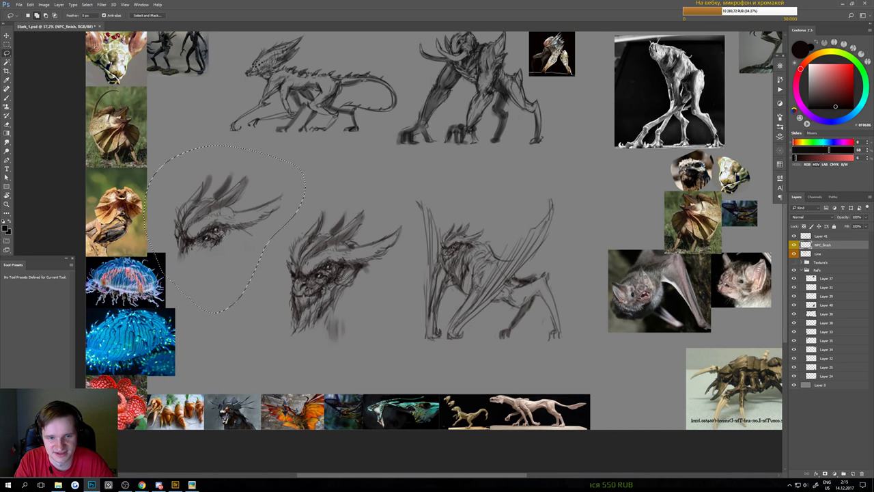
key("v")
mouse_move(237, 216)
left_mouse_down()
mouse_move(267, 216)
mouse_move(258, 219)
left_mouse_up()
key("ctrl+d")
- Erase the tip of the unbearded head's long ear and redraw it as a sharper point sweeping upward
key("b")
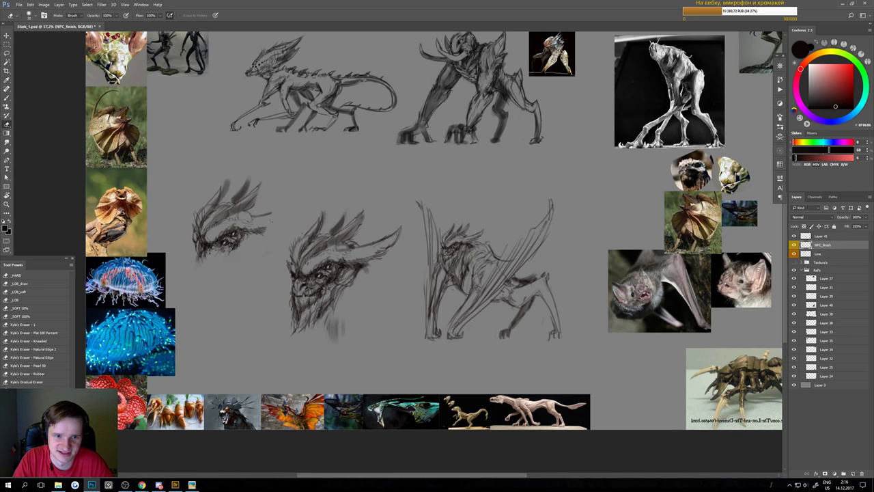
scroll(267, 223, "up", 1)
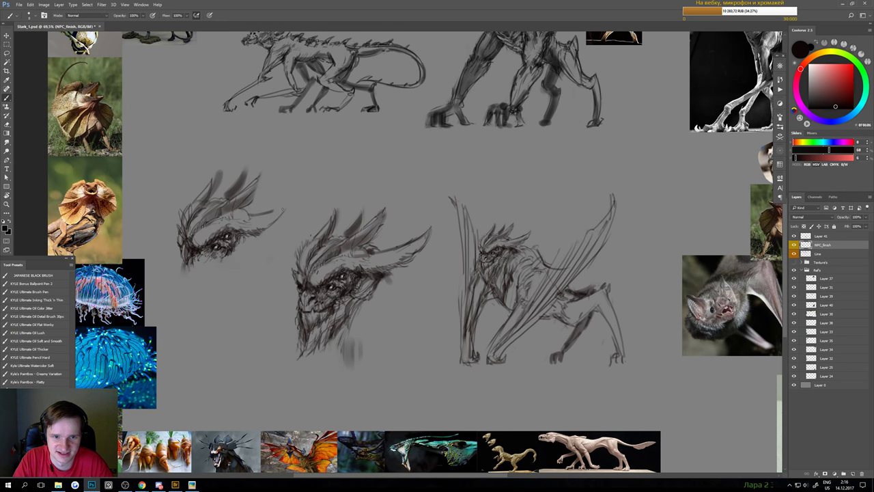
left_click_drag(272, 210, 294, 194)
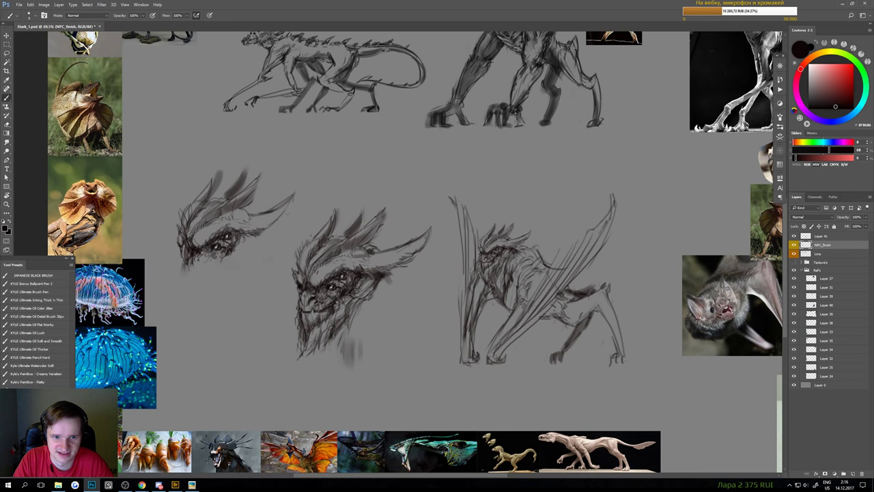
- Lasso the unbearded head, rotate it slightly counterclockwise and reposition it with Free Transform, and save the document
scroll(289, 230, "down", 4)
scroll(259, 274, "up", 3)
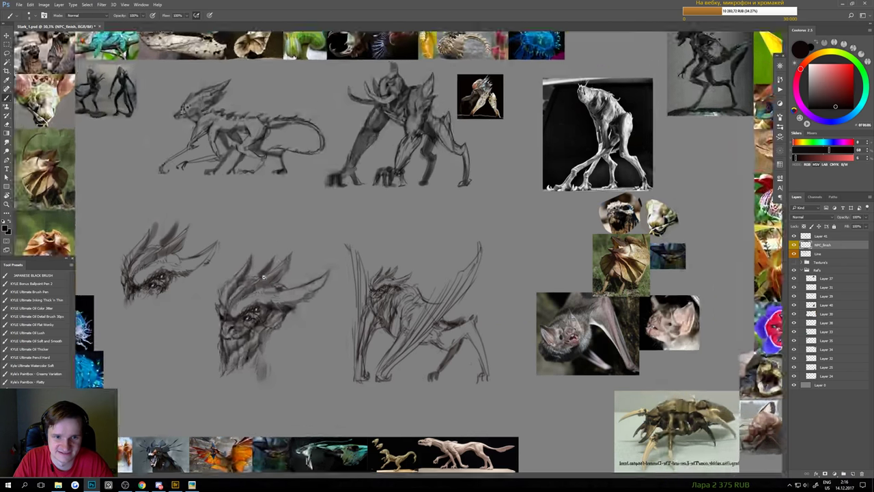
key("l")
mouse_move(218, 244)
left_mouse_down()
mouse_move(259, 318)
mouse_move(341, 253)
mouse_move(220, 219)
left_mouse_up()
key("ctrl+t")
left_click_drag(393, 162, 405, 173)
left_click_drag(306, 243, 305, 237)
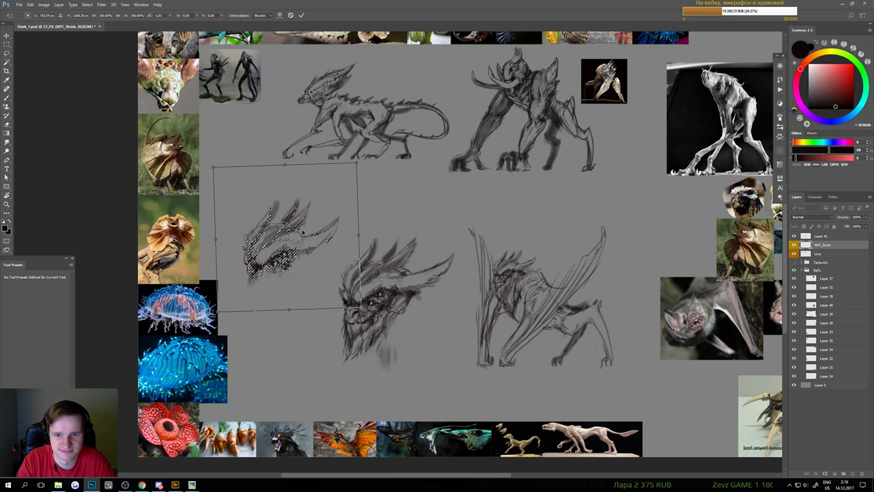
key("Return")
key("ctrl+d")
scroll(453, 263, "down", 3)
key("ctrl+s")
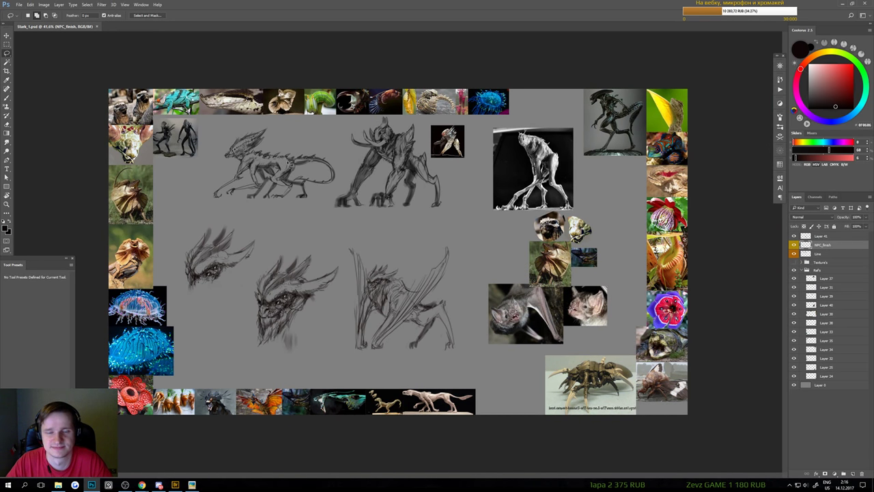
- Shift the two upper creature sketches slightly down, move the small reference image beside the tusked creature slightly outward, and close the document
key("v")
left_click_drag(386, 146, 381, 156)
left_click_drag(450, 154, 459, 159)
scroll(458, 159, "down", 1)
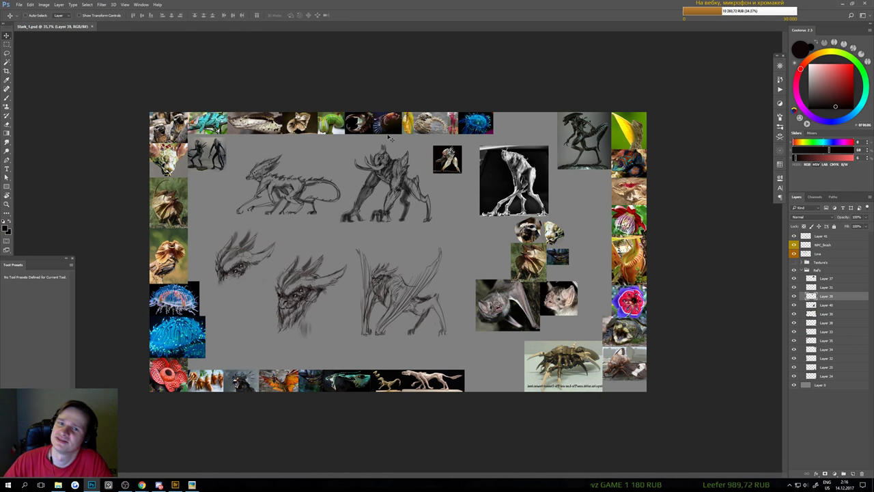
left_click(93, 27)
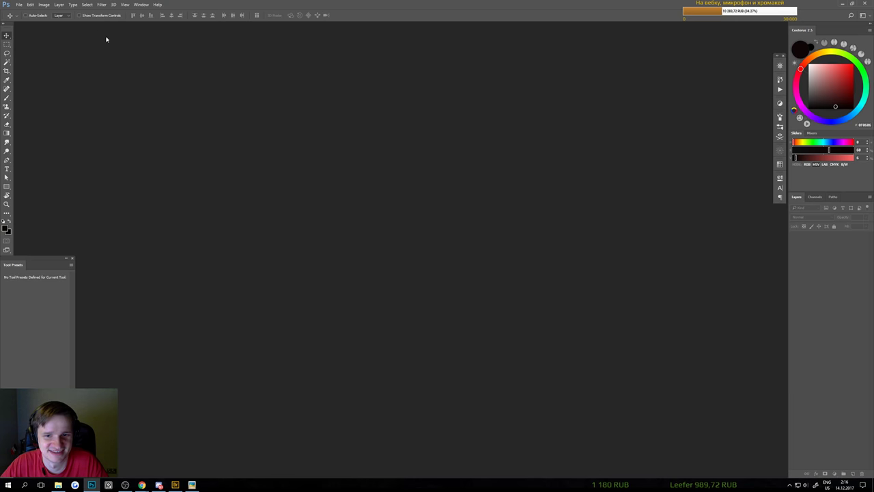
- Switch to Adobe Bridge, go up to the inner Work folder, select Stark_1.psd to check it, and close Bridge
left_click(175, 484)
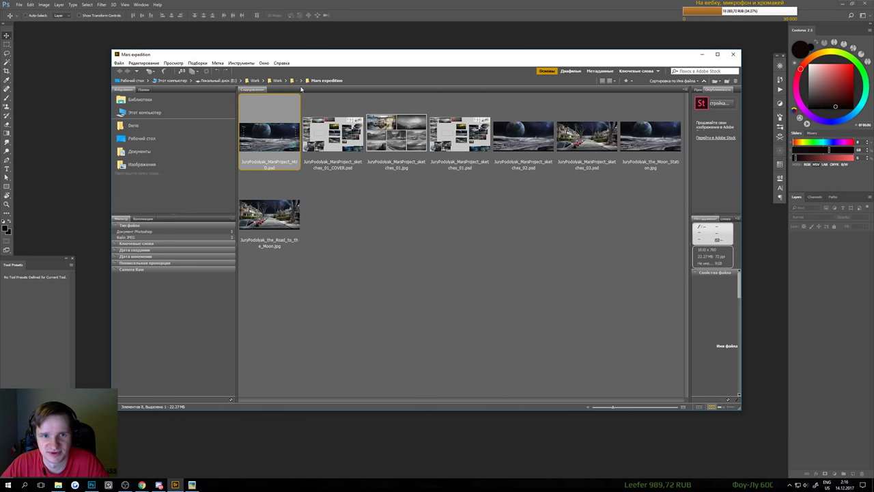
left_click(292, 81)
left_click(278, 81)
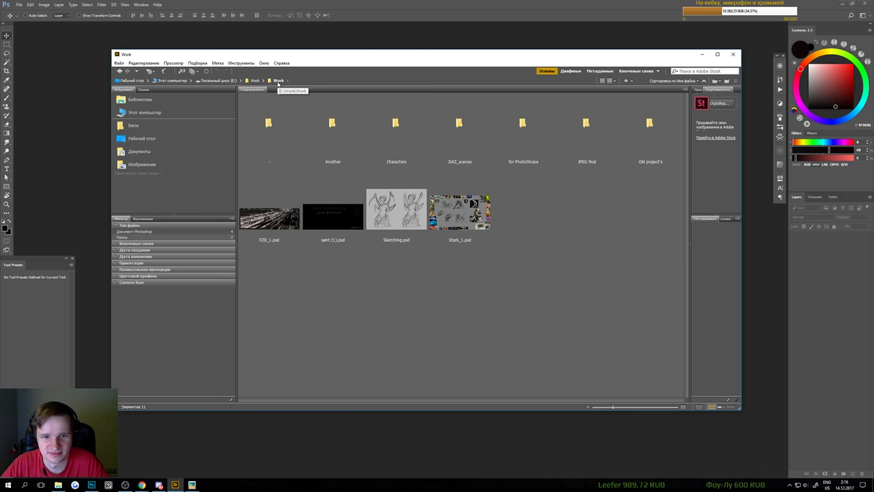
left_click(459, 212)
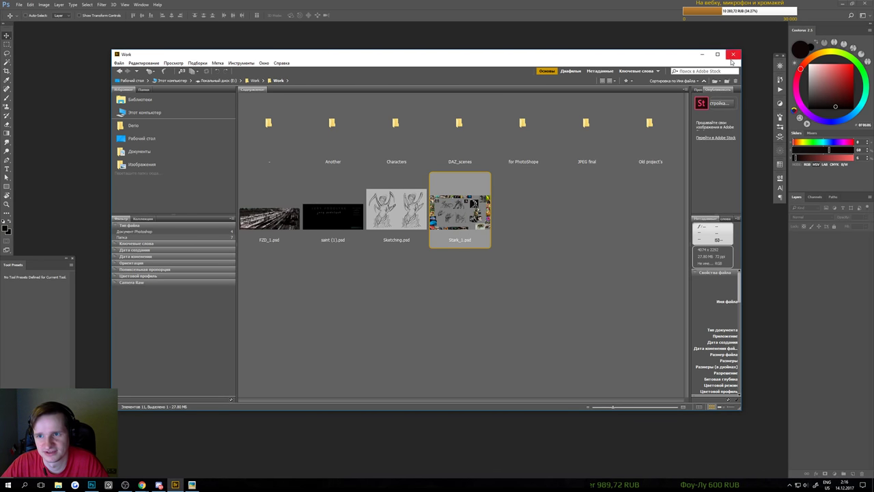
left_click(733, 54)
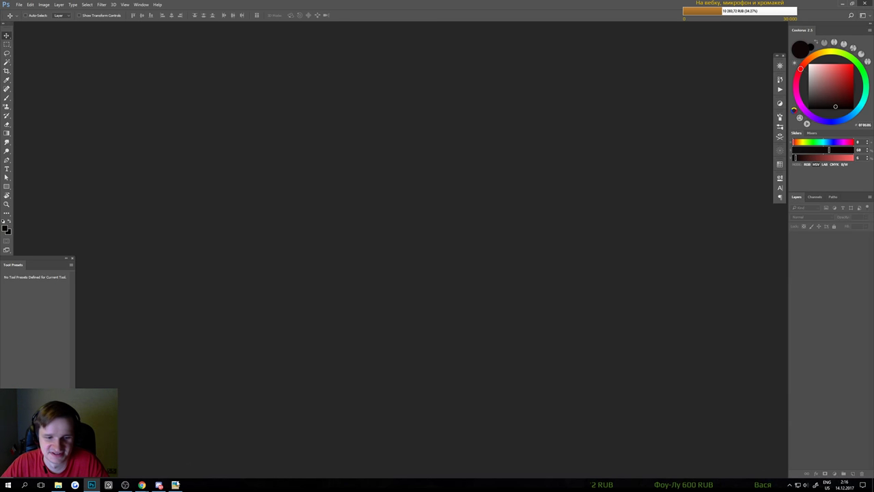
left_click(125, 484)
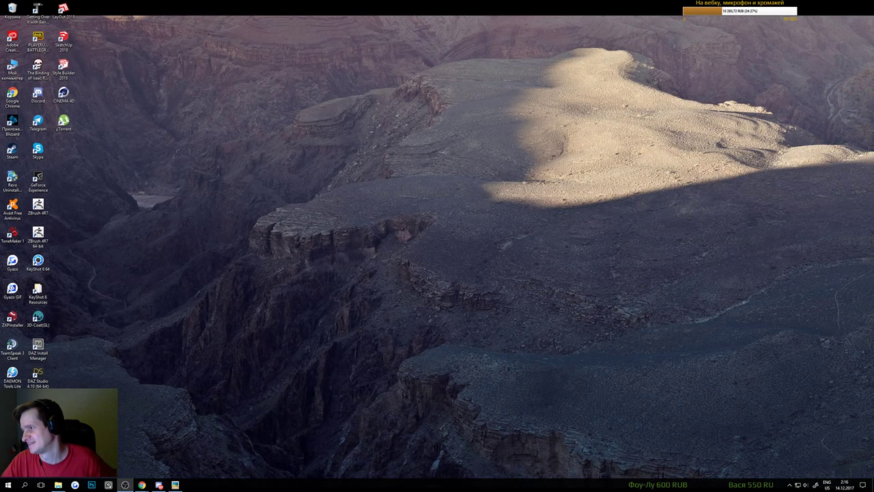